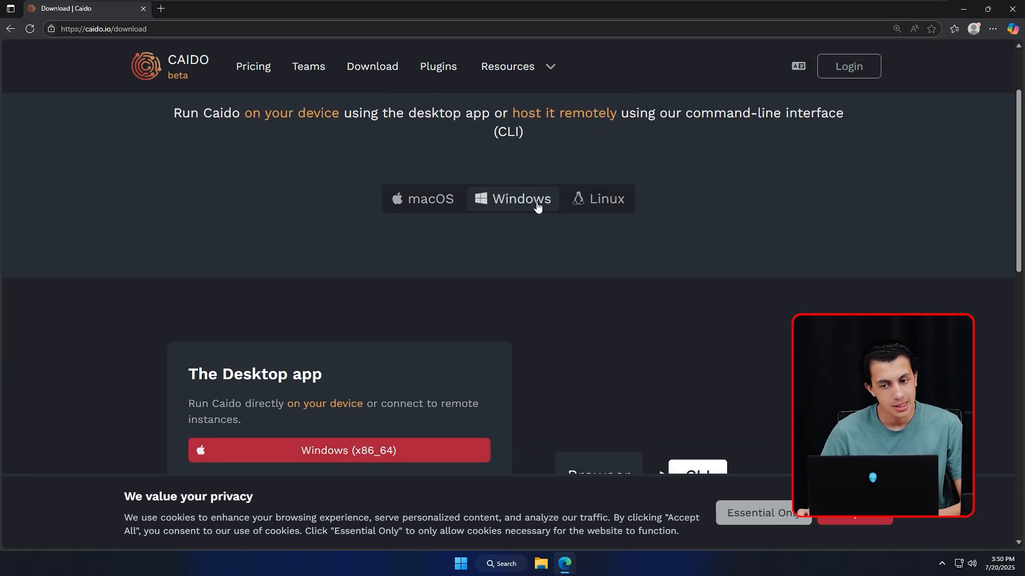
Accept the cookie banner and download caido-desktop-v0.49.0-win-x86_64.exe from the Desktop app card.
click(857, 521)
scroll(523, 168, down, 2)
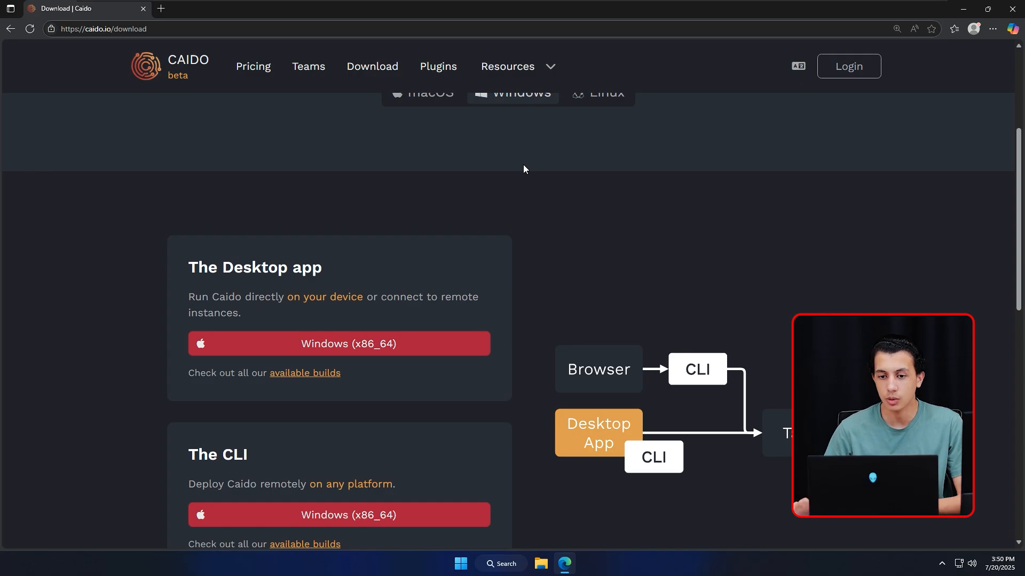
scroll(523, 169, up, 4)
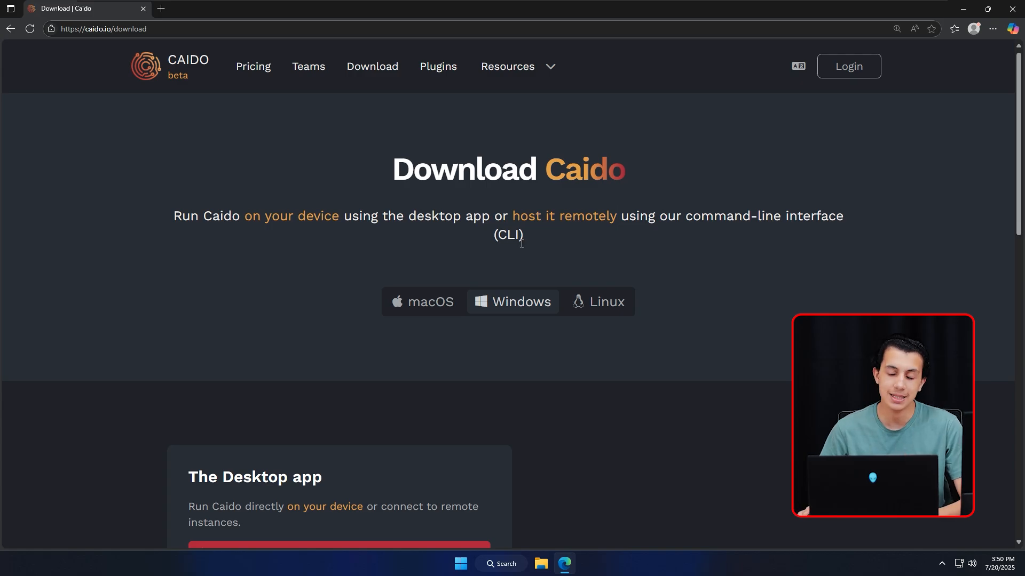
scroll(521, 243, down, 3)
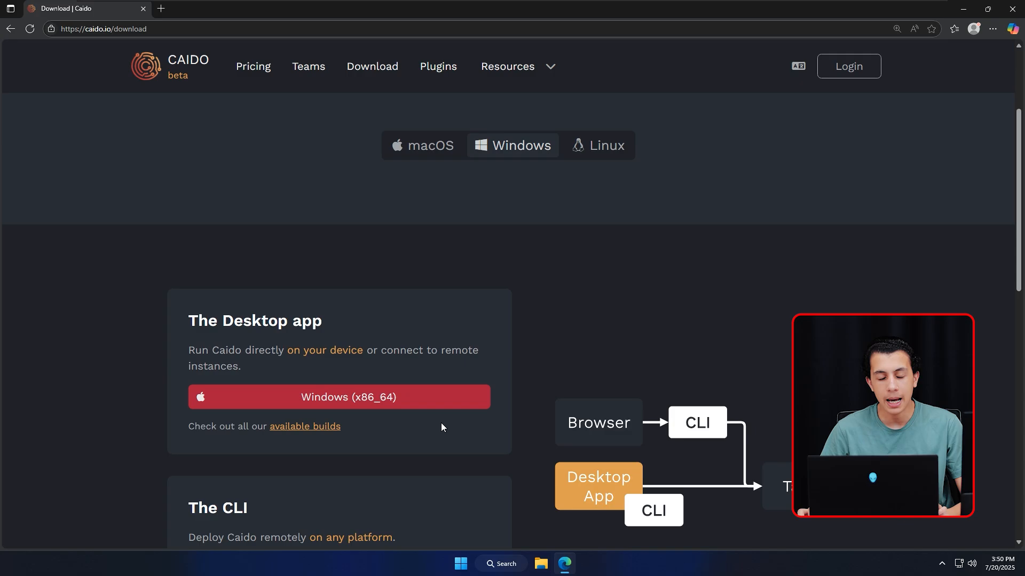
scroll(467, 284, down, 1)
scroll(466, 289, down, 3)
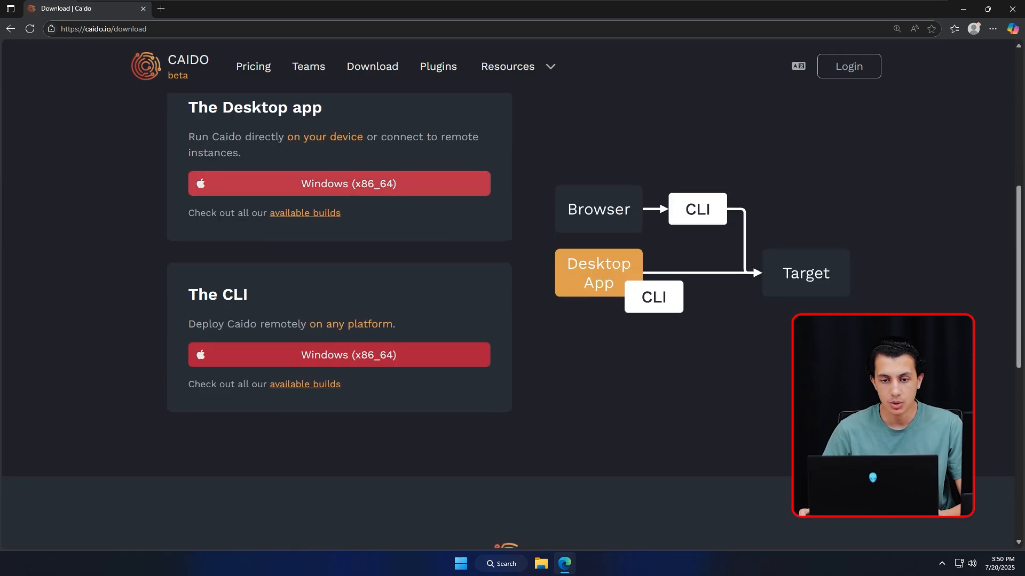
click(396, 188)
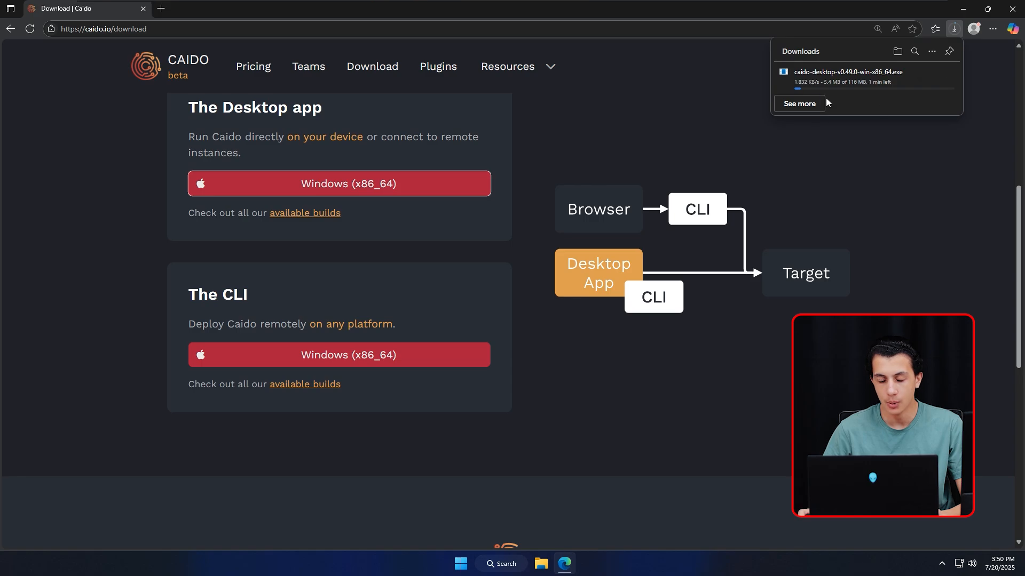
scroll(585, 248, up, 2)
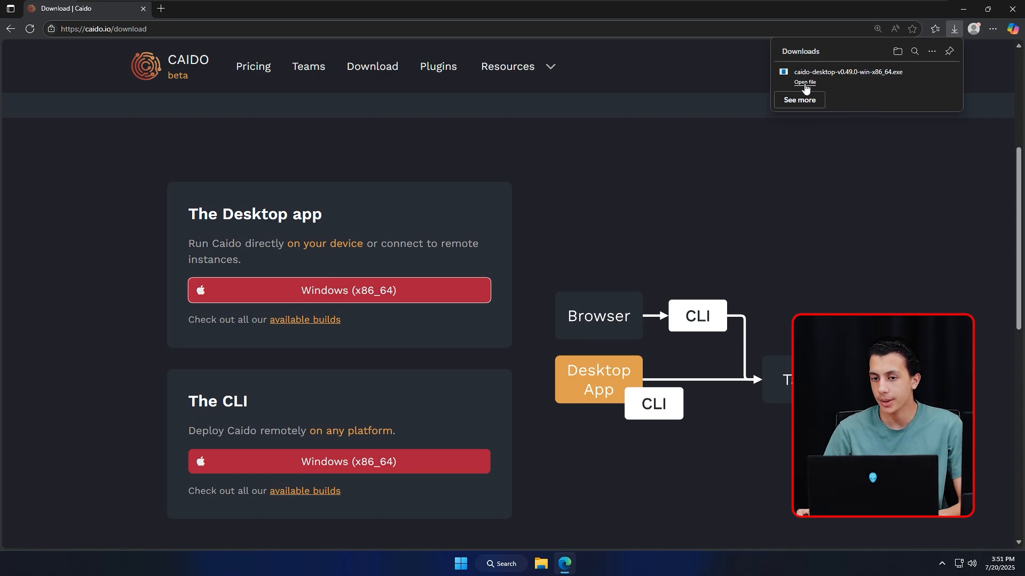
Run the downloaded installer from Downloads, approve UAC, and install into C:\Program Files\Caido.
click(930, 75)
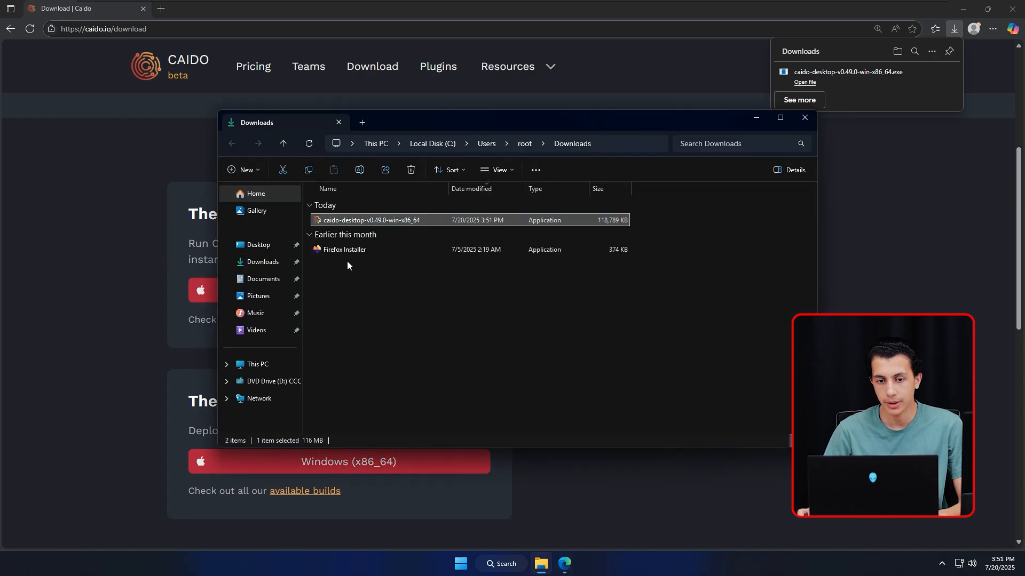
click(780, 117)
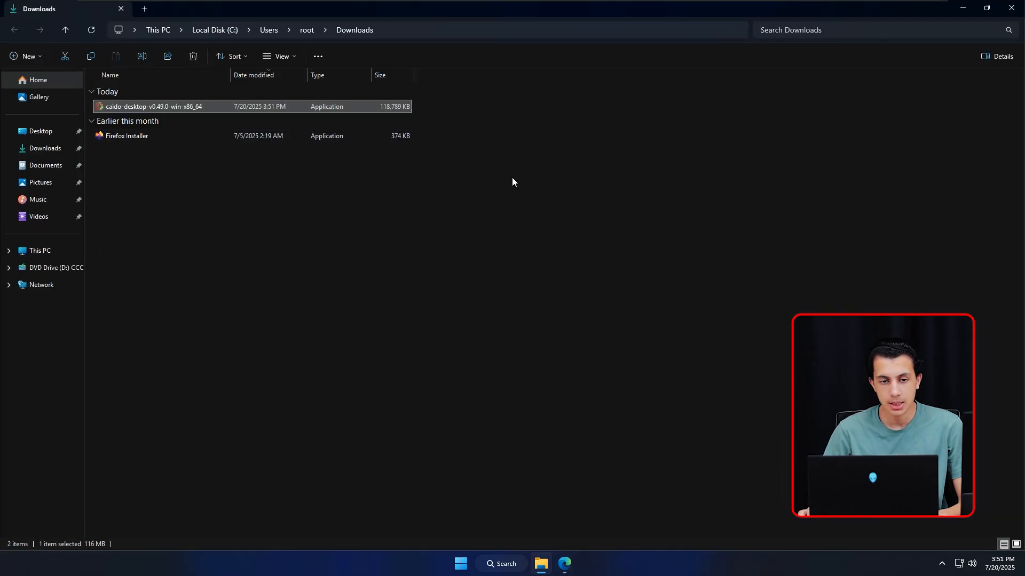
right_click(146, 111)
click(202, 185)
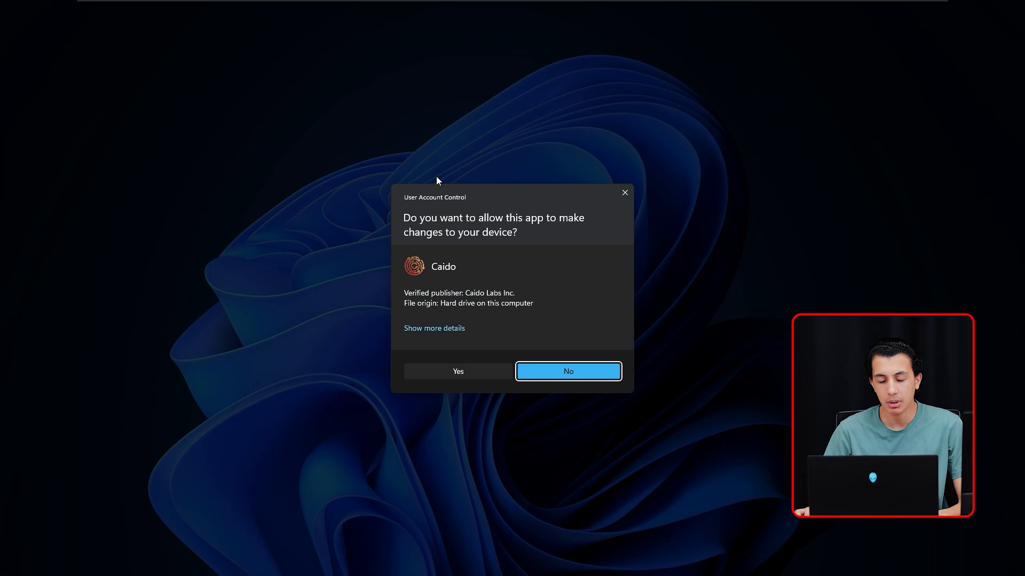
click(434, 368)
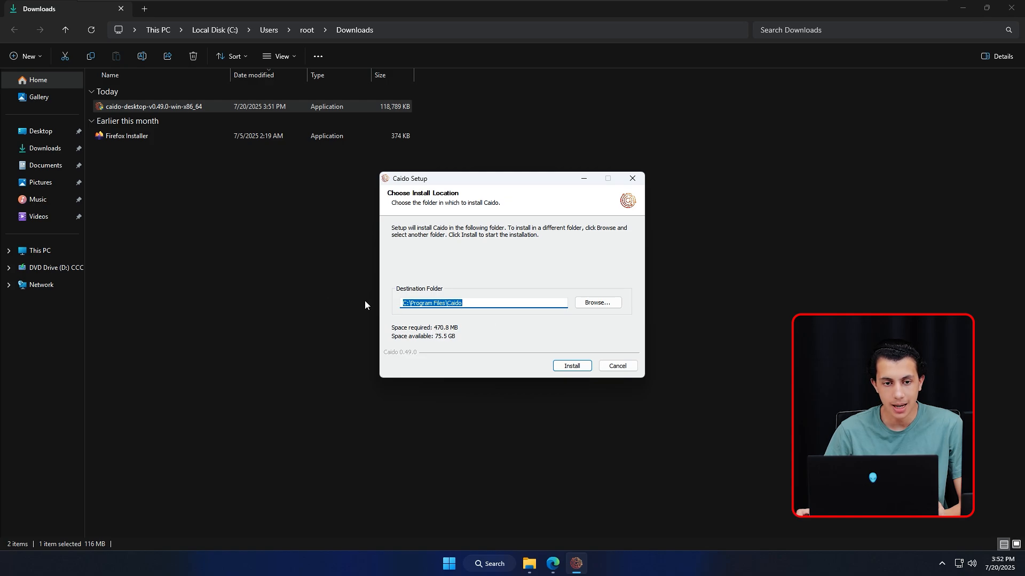
click(572, 366)
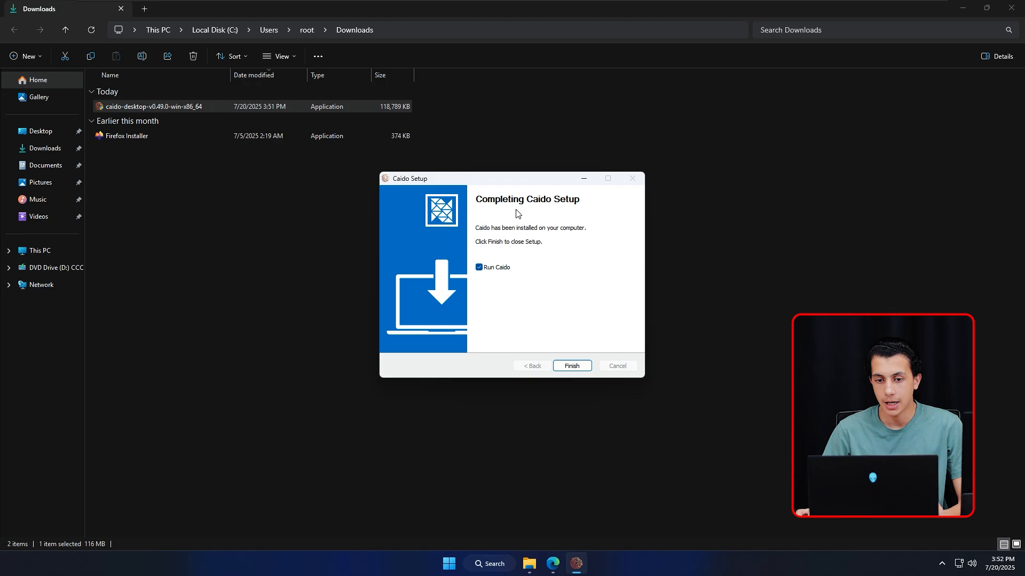
click(1012, 6)
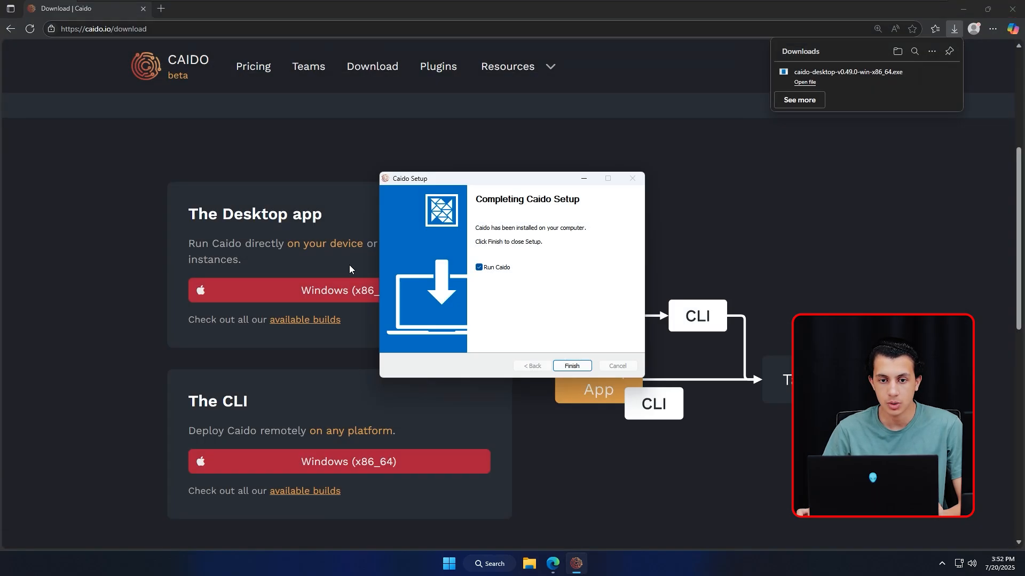
click(160, 9)
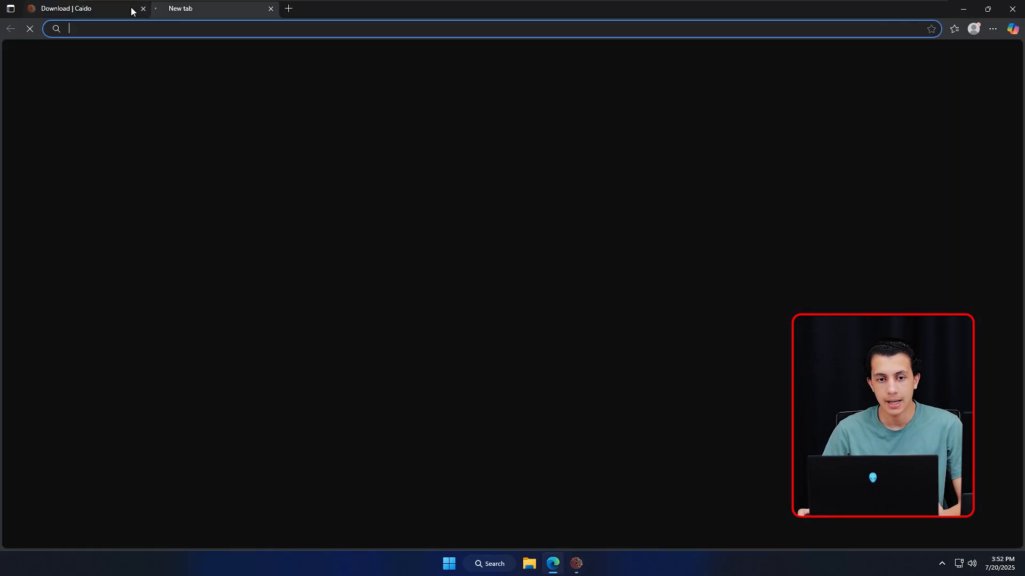
Finish setup, start the default Local instance at 127.0.0.1:8080, then delete it.
click(132, 9)
click(963, 7)
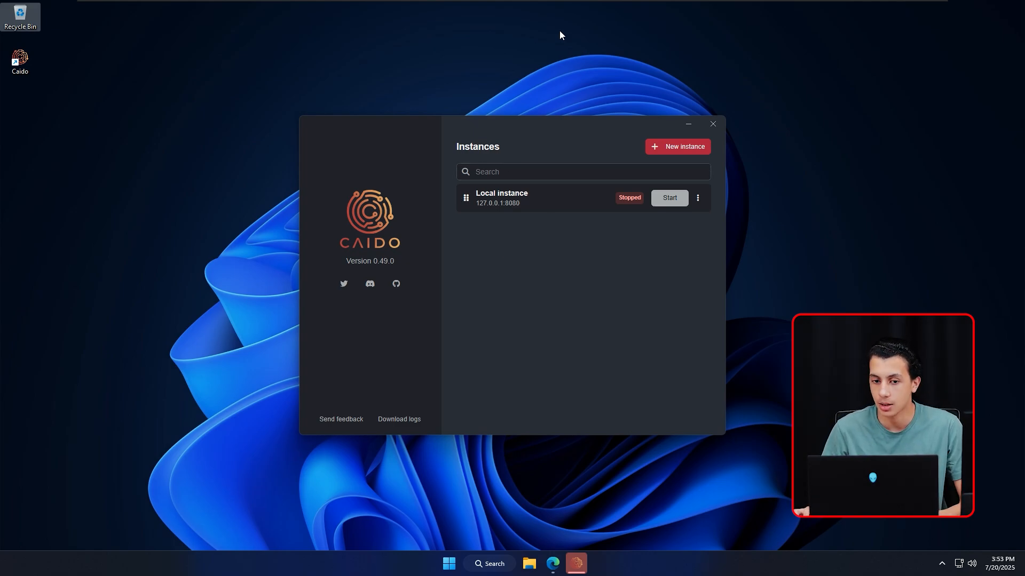
click(670, 199)
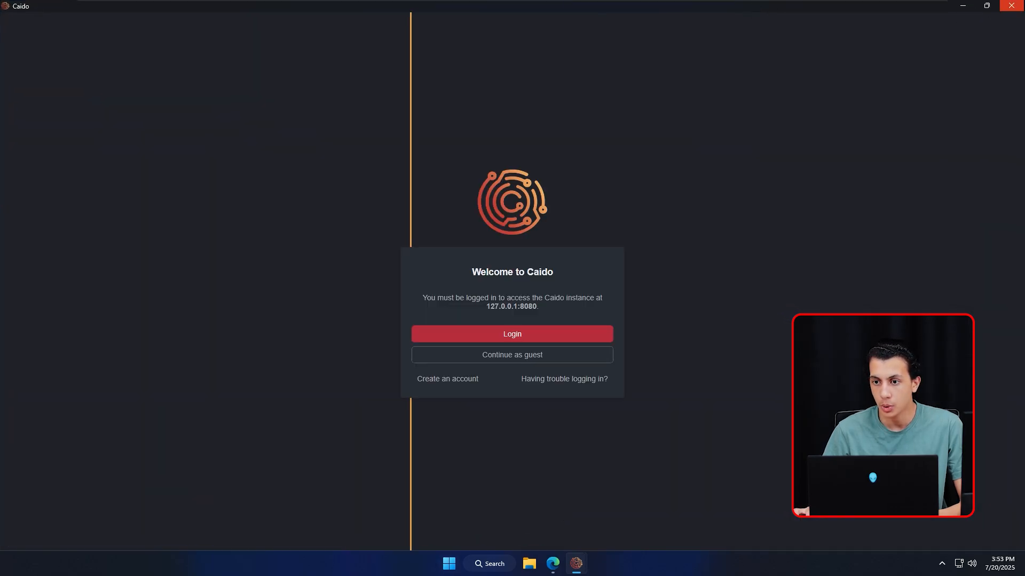
click(1012, 6)
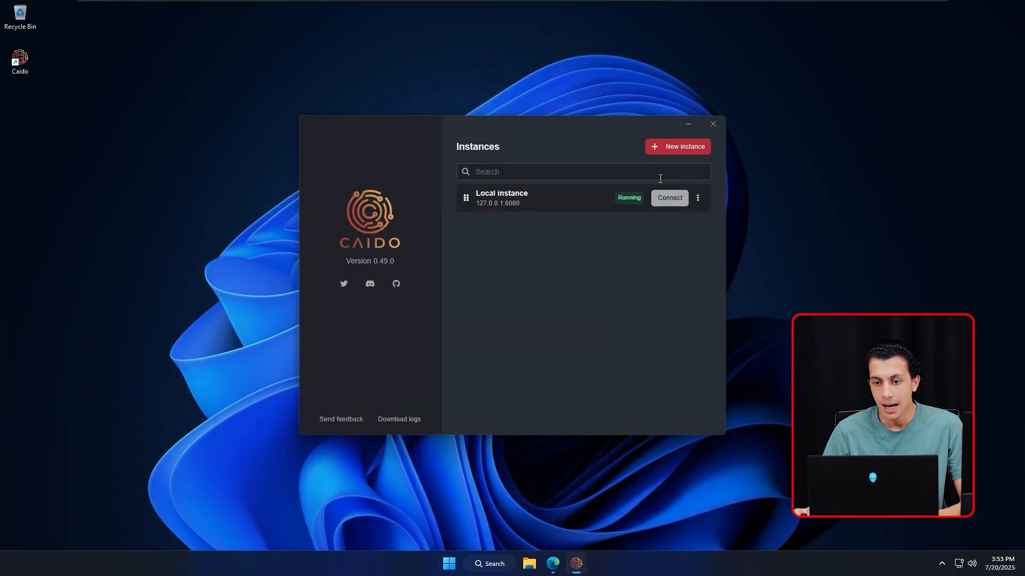
click(697, 198)
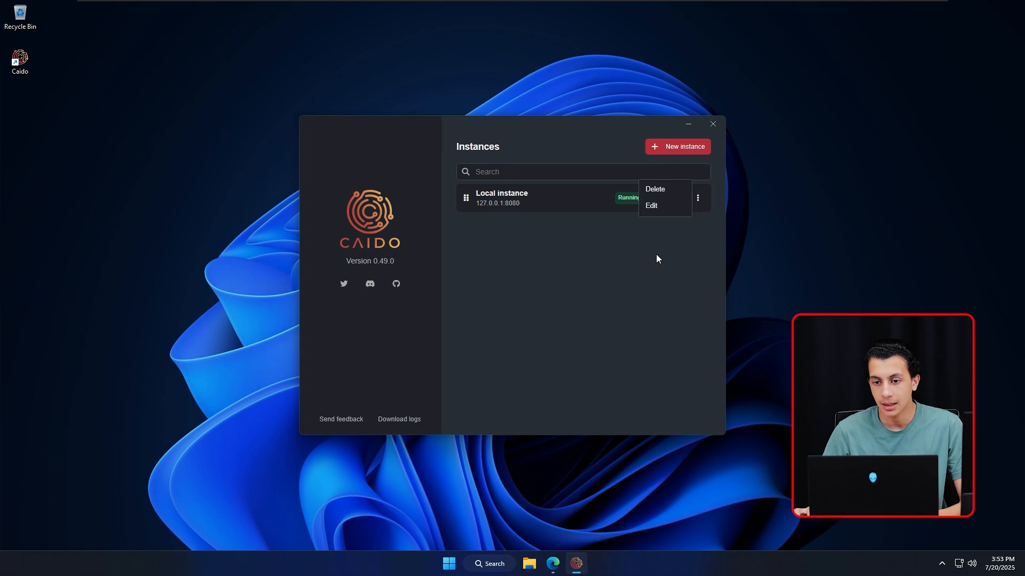
click(657, 189)
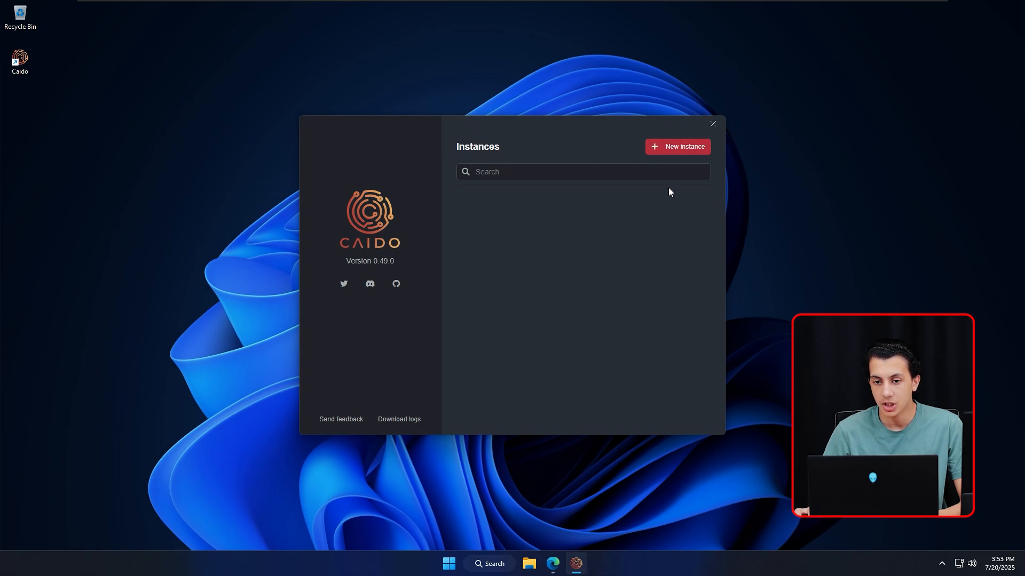
Begin a new instance and name it 'Caido Guide'.
click(689, 152)
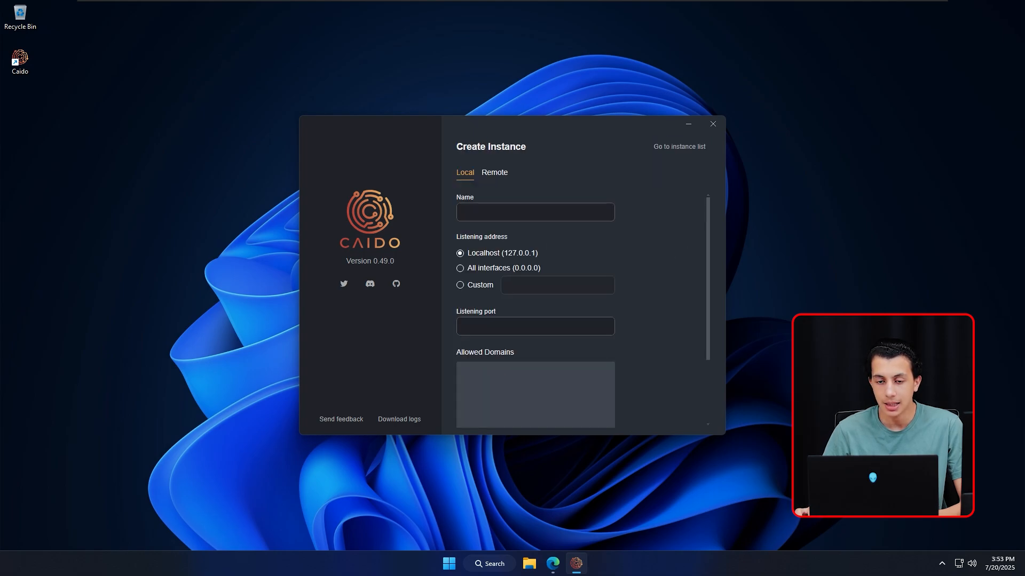
click(552, 206)
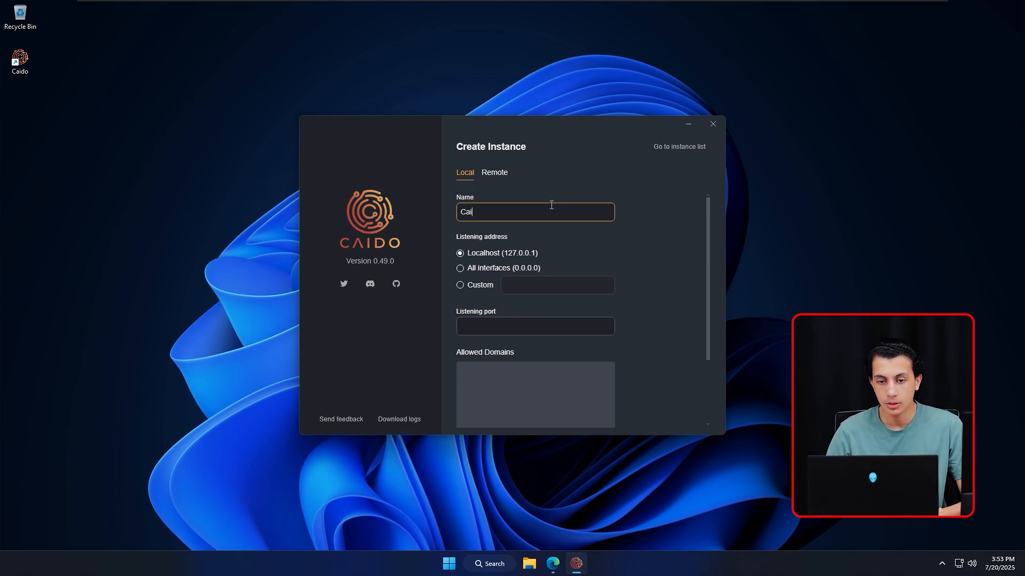
text(Caido Guide)
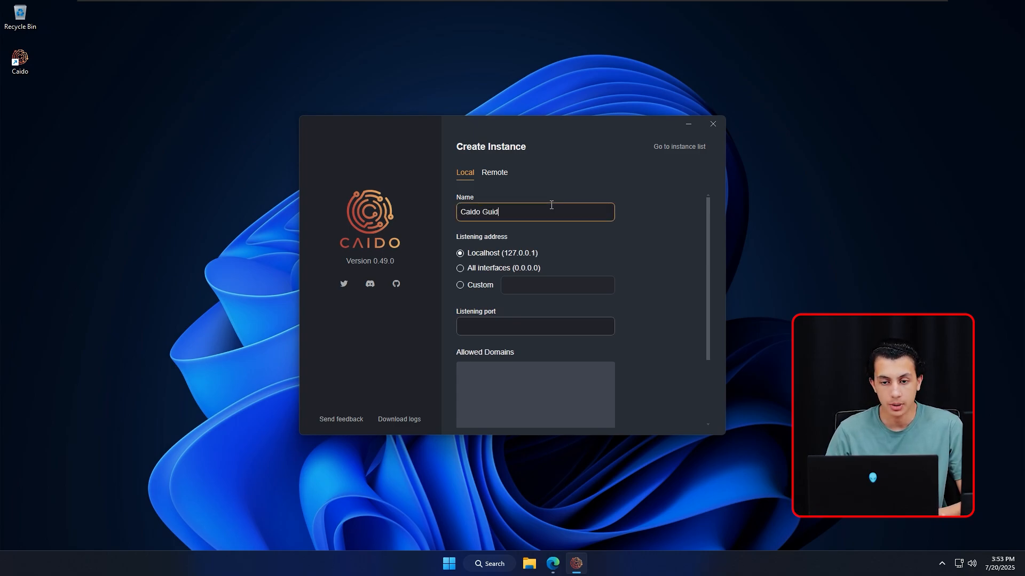
key(Tab)
scroll(520, 239, down, 2)
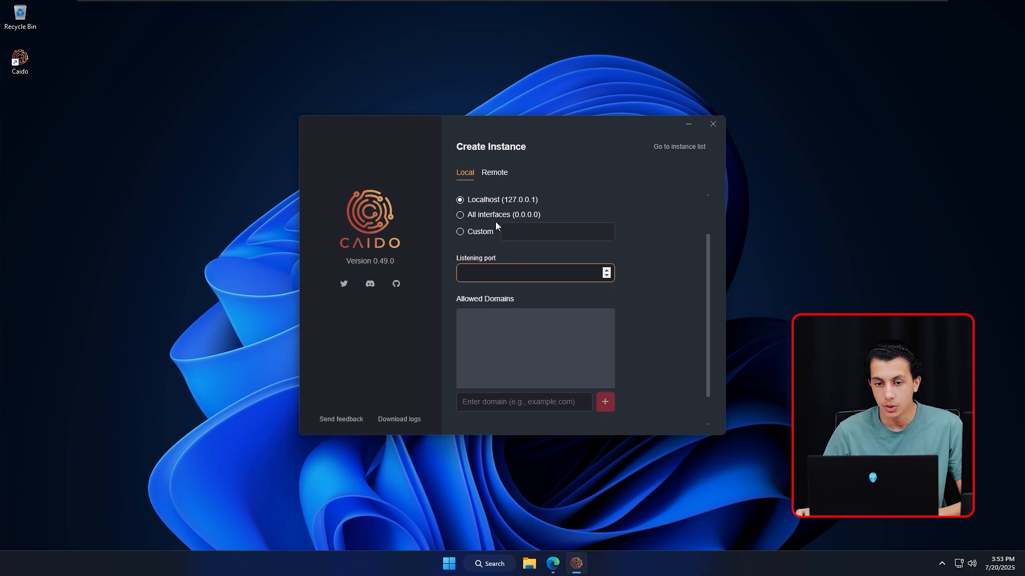
scroll(495, 222, up, 2)
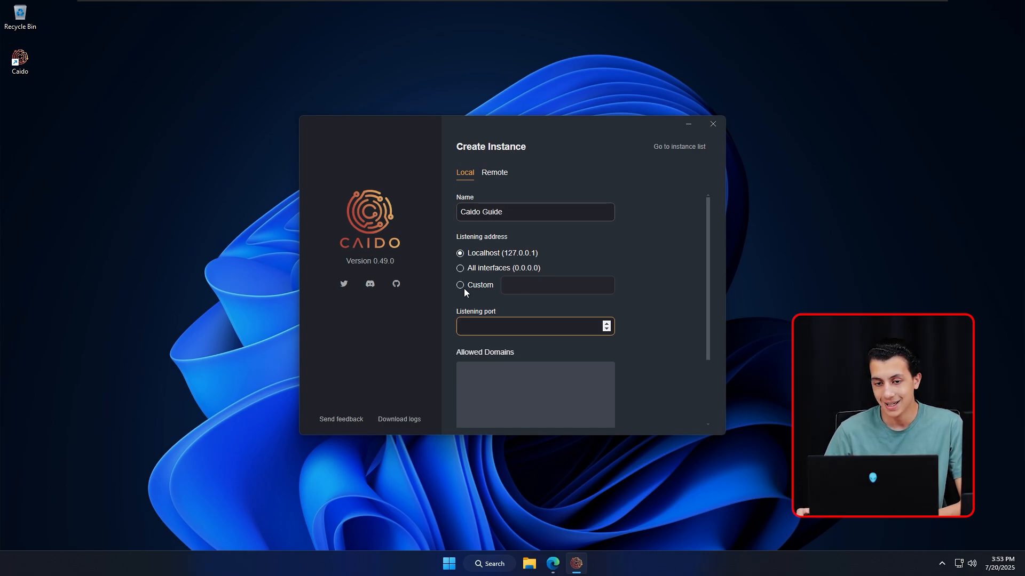
Set the listening port to 8080 on 127.0.0.1 and create the instance.
click(594, 287)
scroll(593, 287, down, 1)
scroll(533, 242, up, 1)
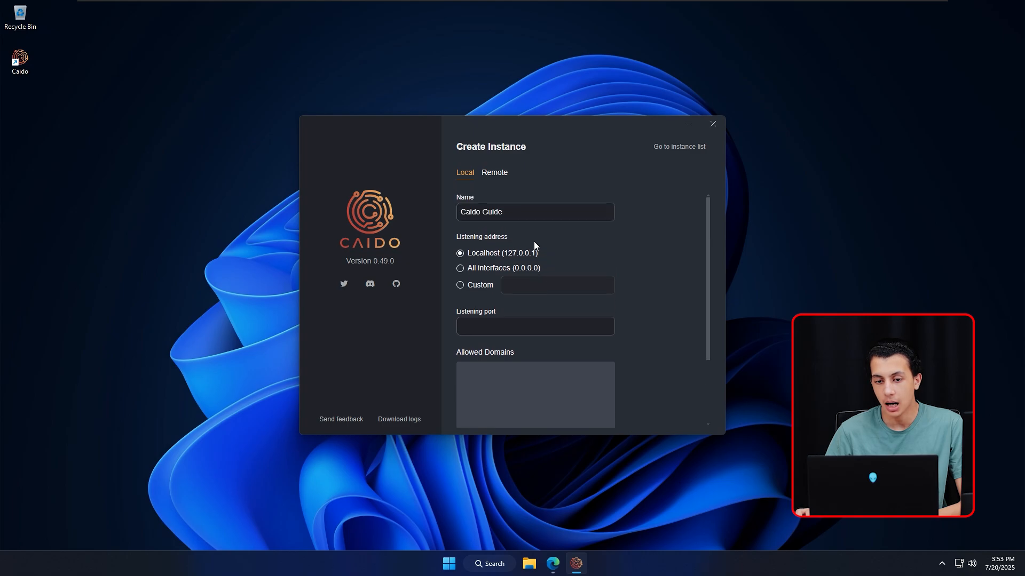
click(459, 271)
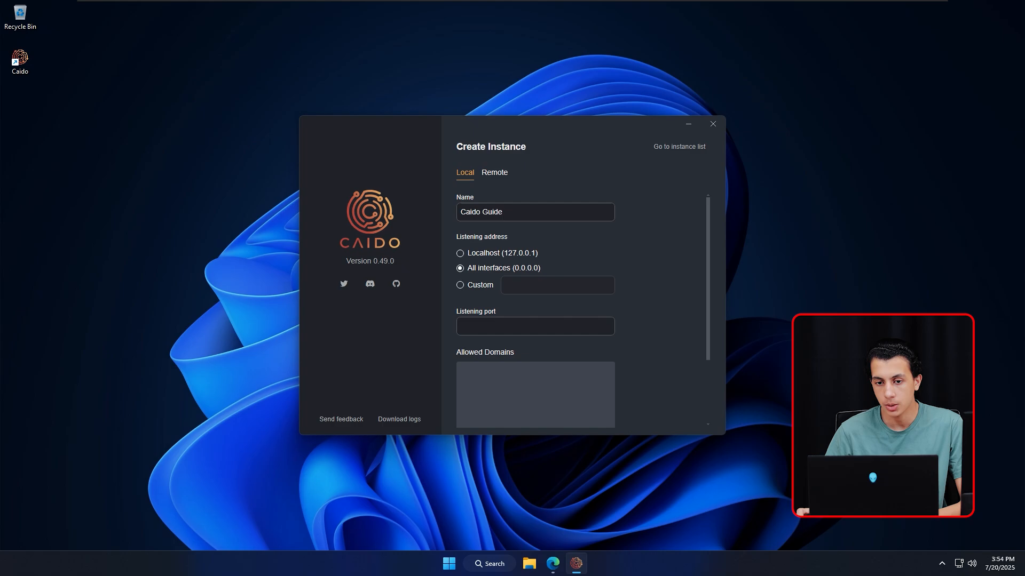
scroll(491, 309, down, 2)
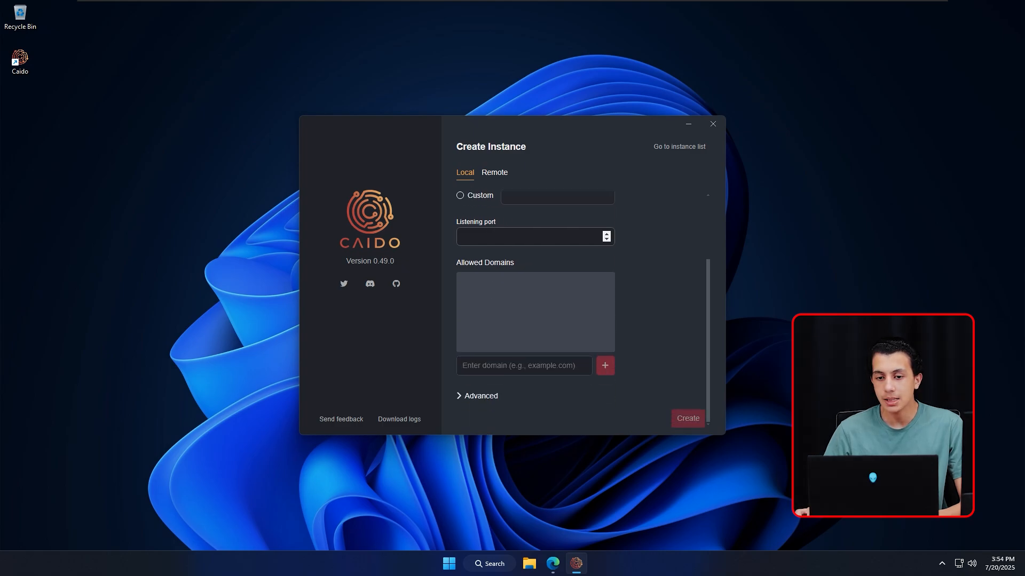
click(487, 238)
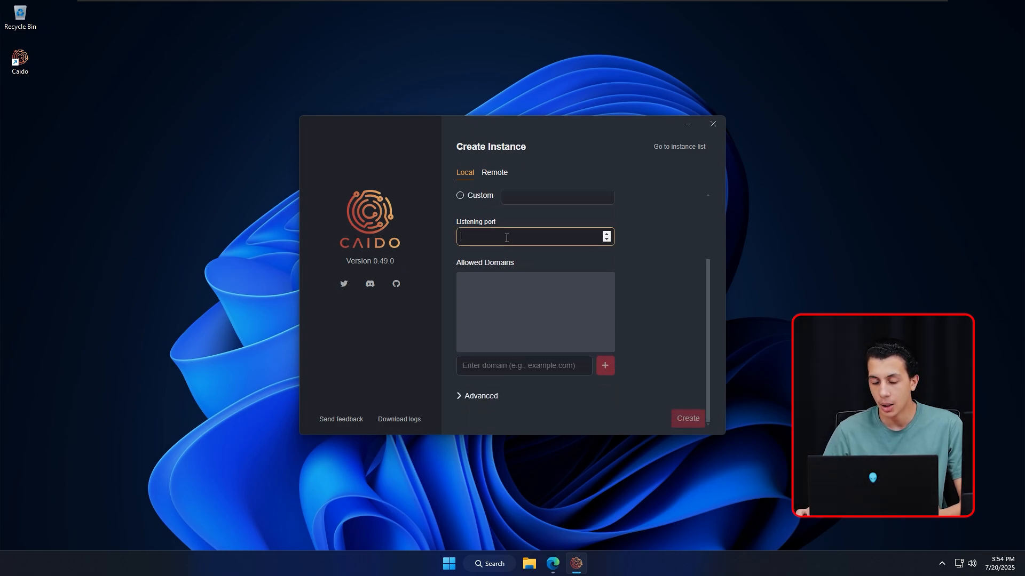
text(8080)
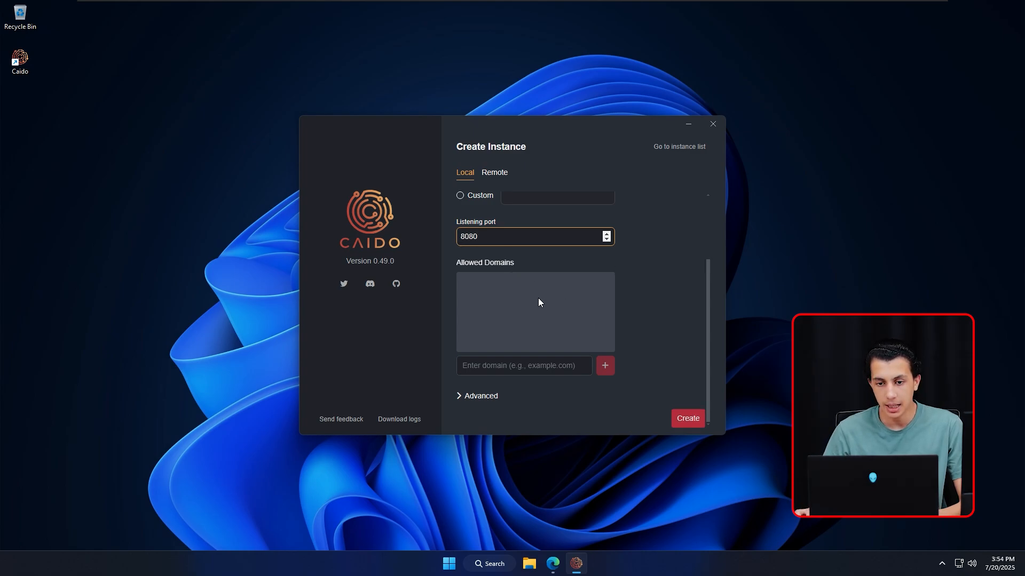
drag(537, 264, 468, 263)
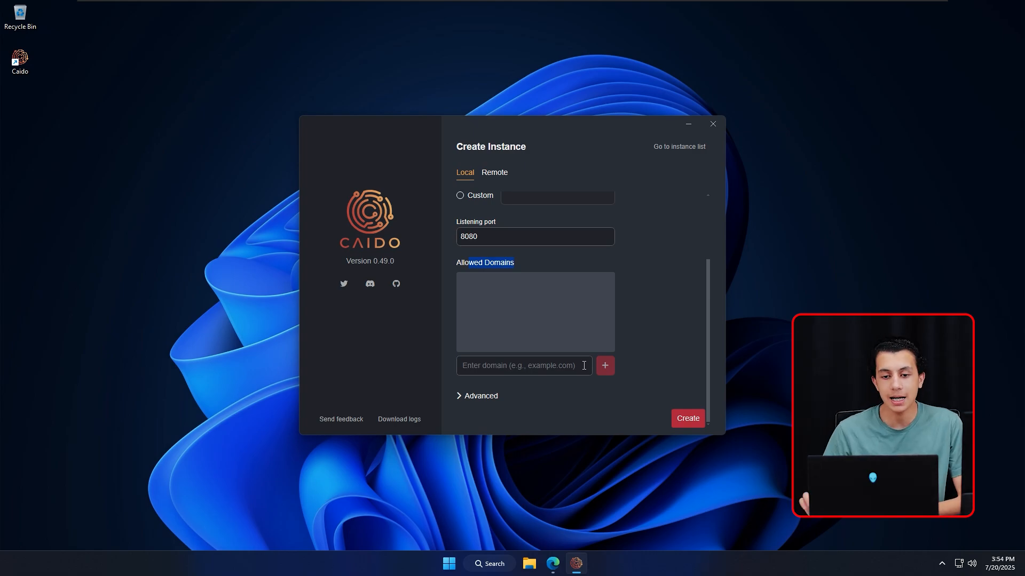
click(568, 401)
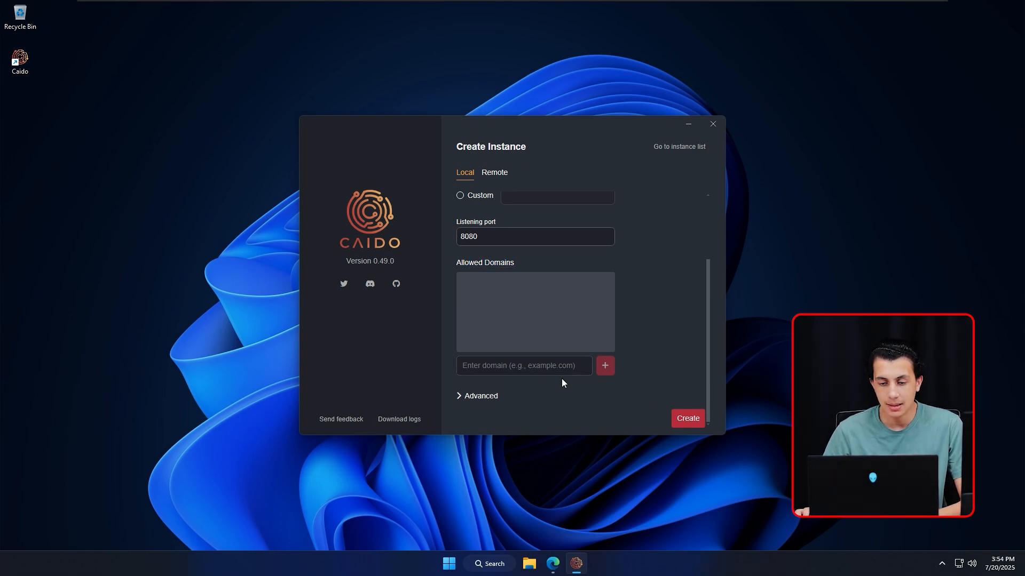
scroll(678, 398, up, 3)
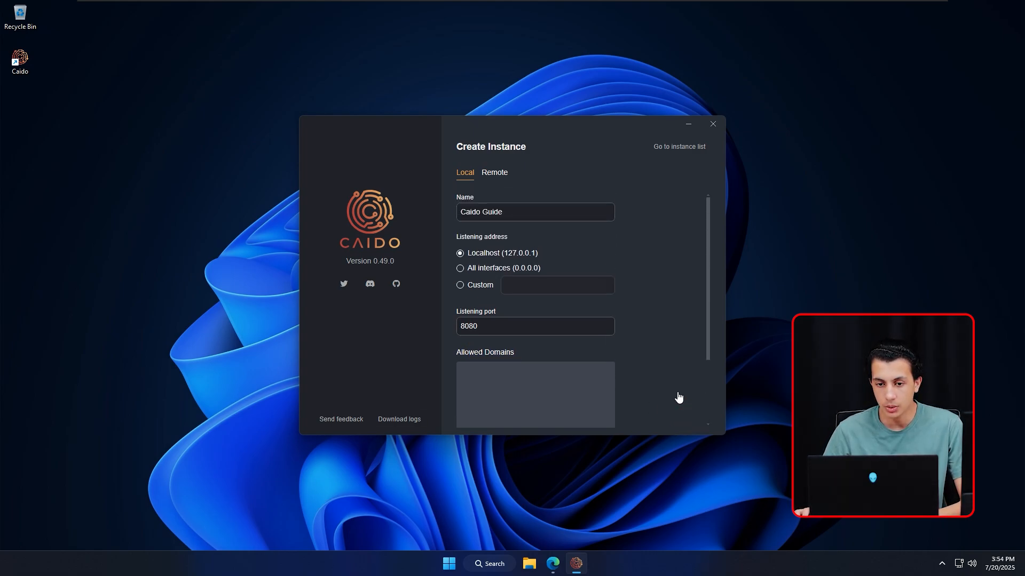
scroll(678, 398, down, 3)
click(692, 422)
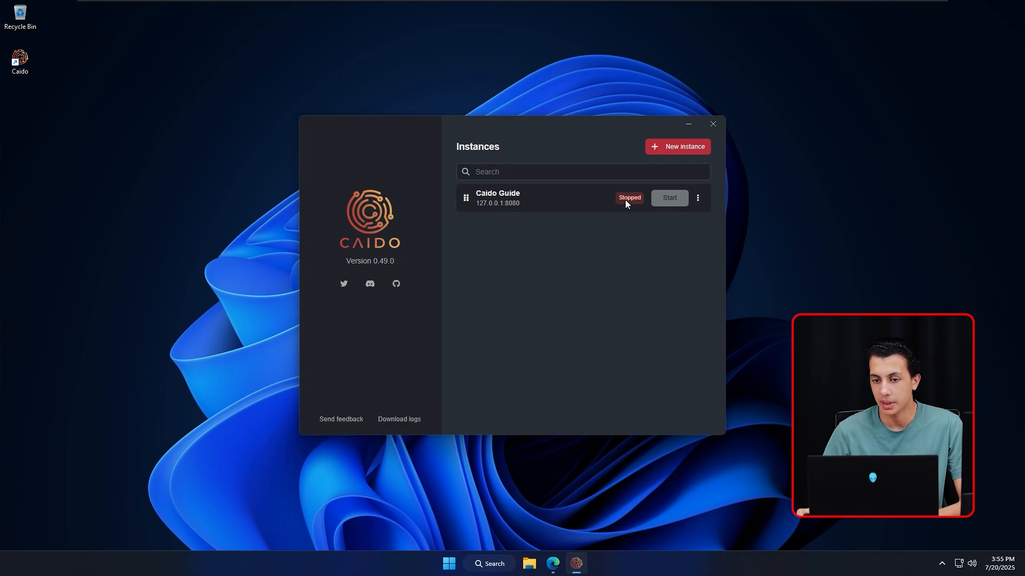
Relaunch Caido, start Caido Guide, and open 'Create an account' in Microsoft Edge.
click(712, 124)
double_click(30, 56)
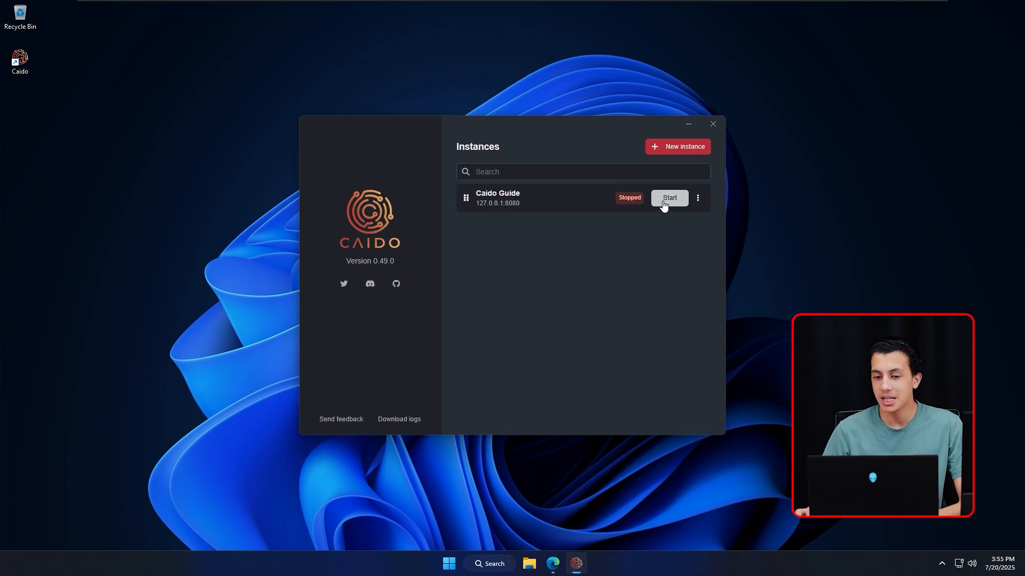
click(664, 203)
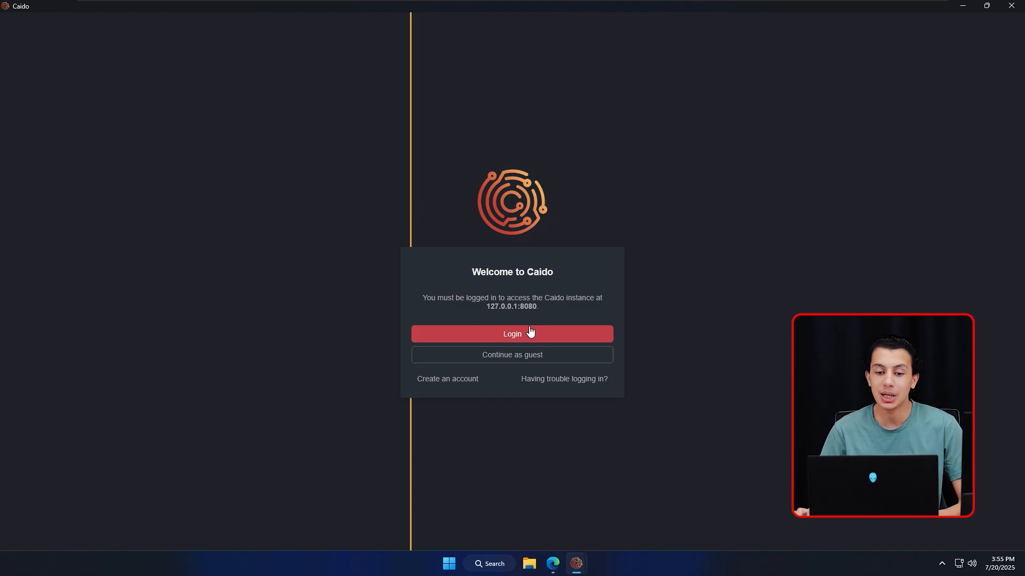
click(450, 382)
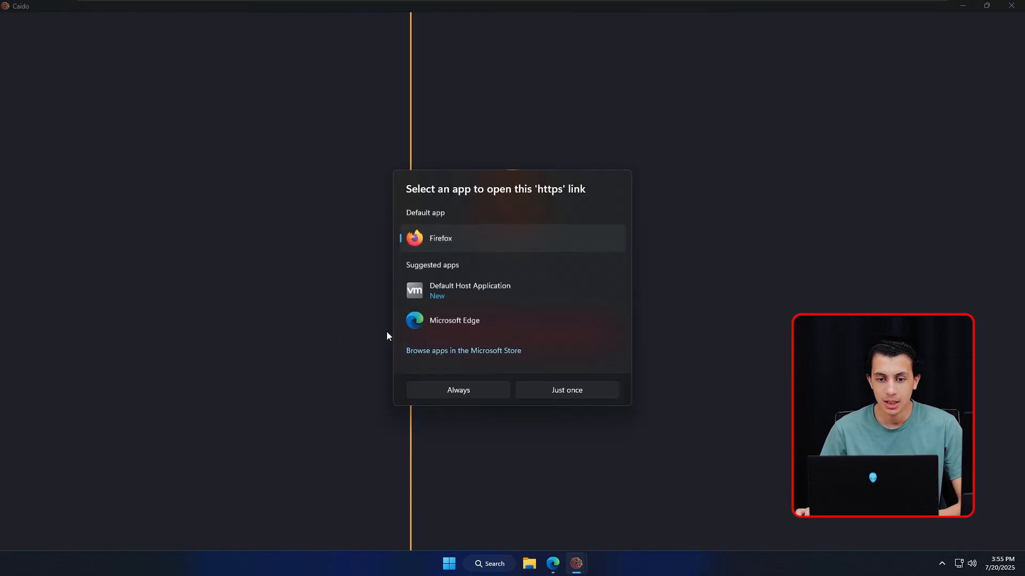
click(470, 319)
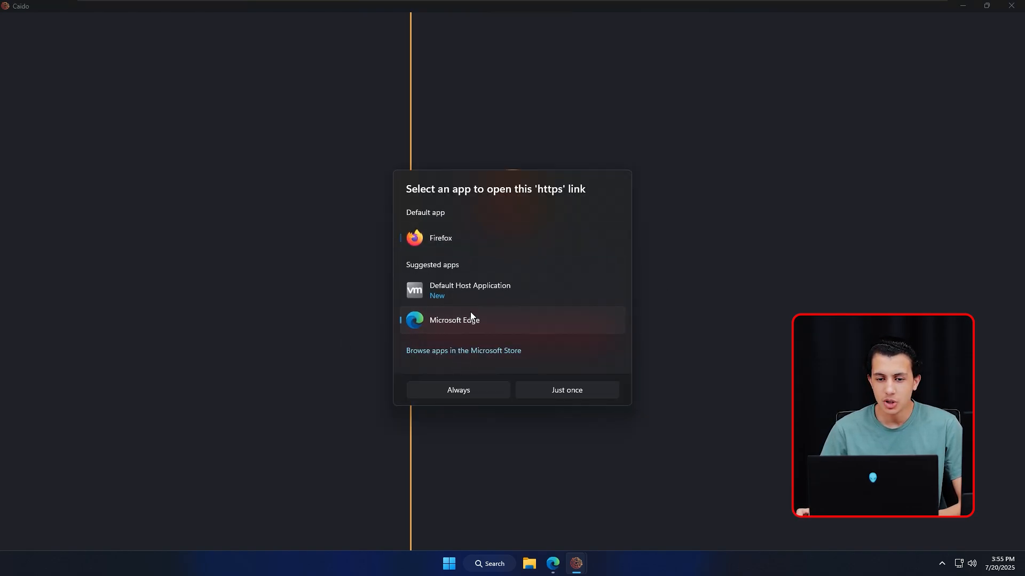
Fill the sign-up form with name, e-mail and password, create the account, and save the password.
click(498, 392)
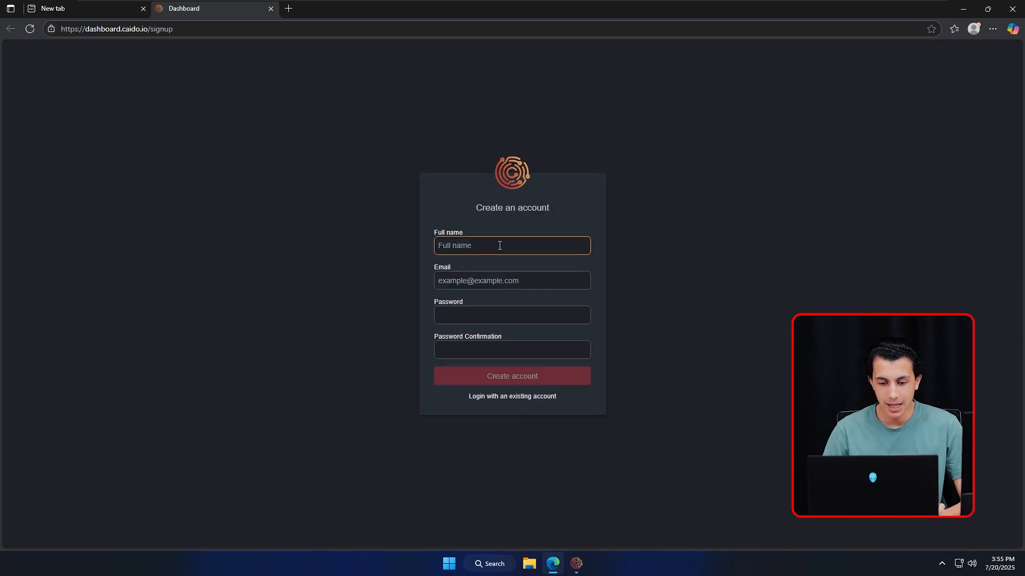
text(Amr Elsagaei)
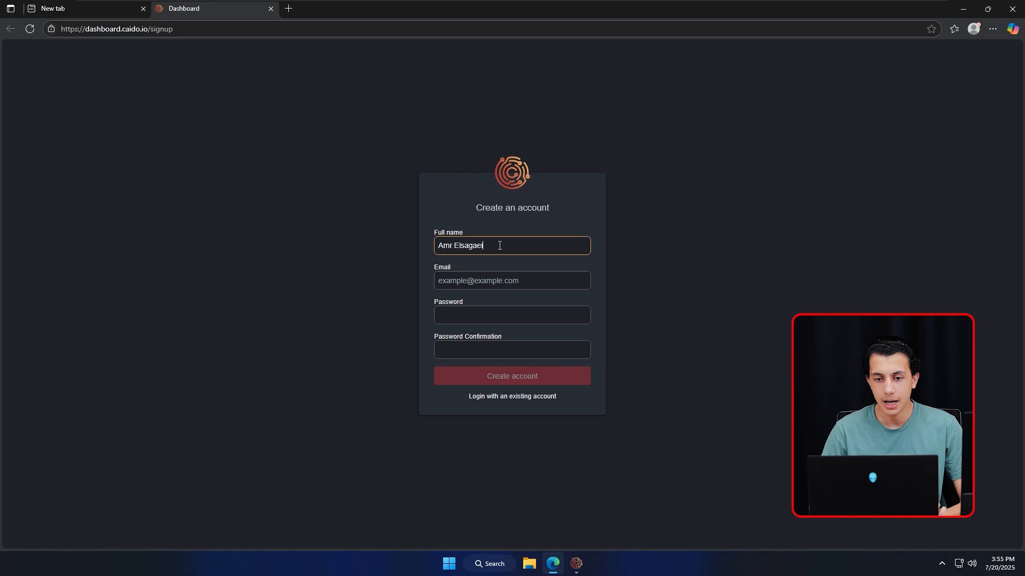
key(Tab)
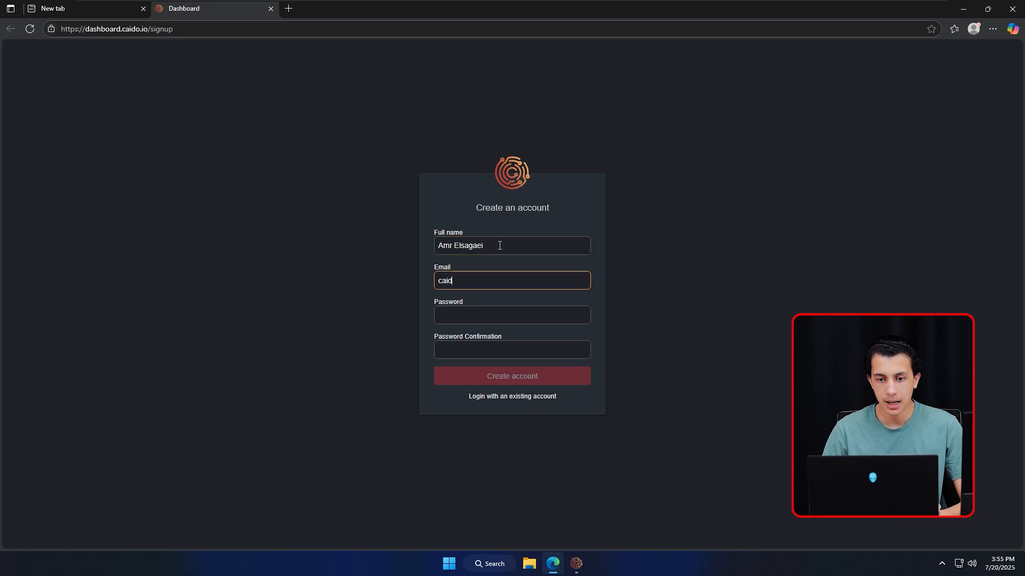
key(Tab)
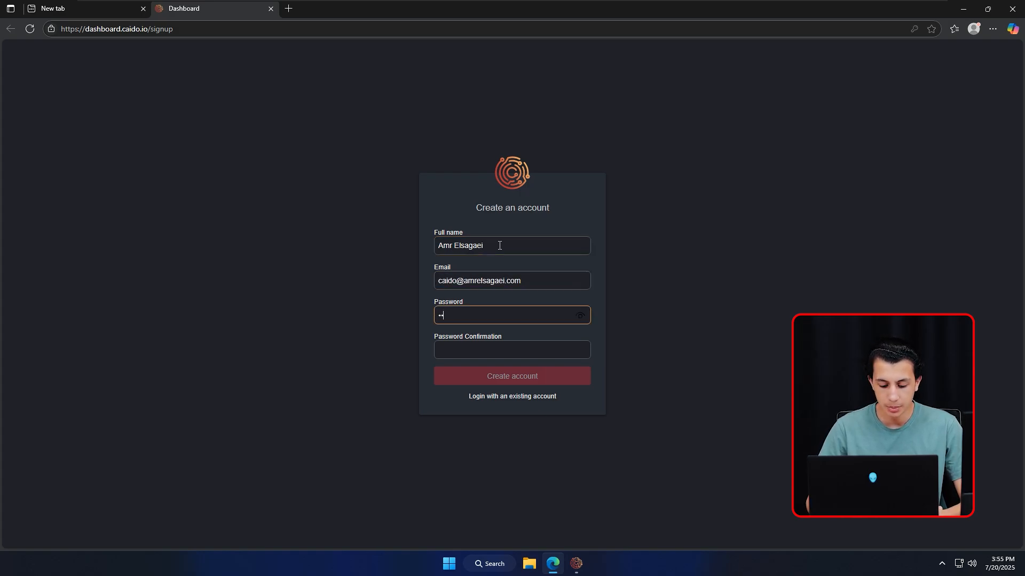
click(508, 356)
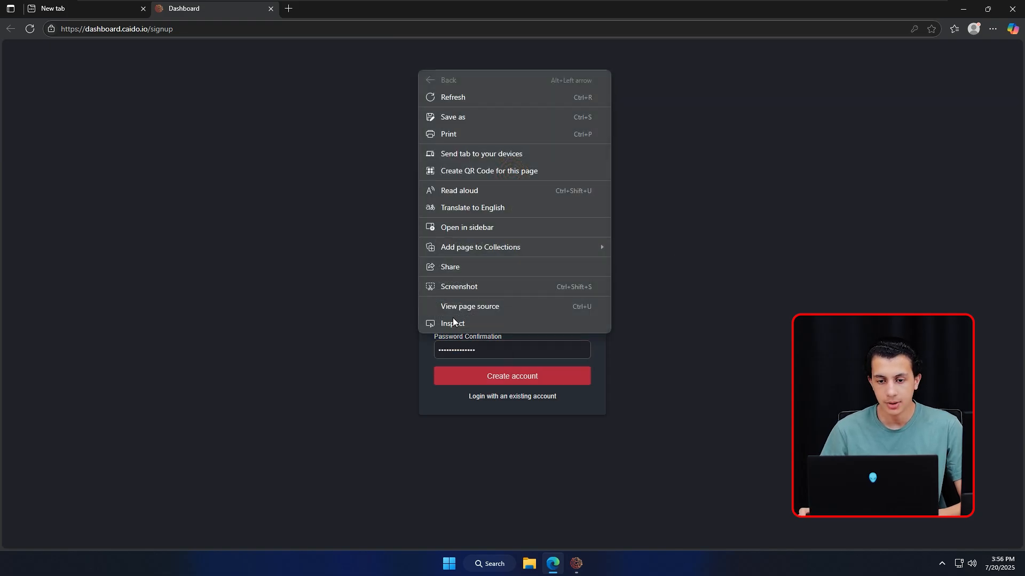
click(437, 366)
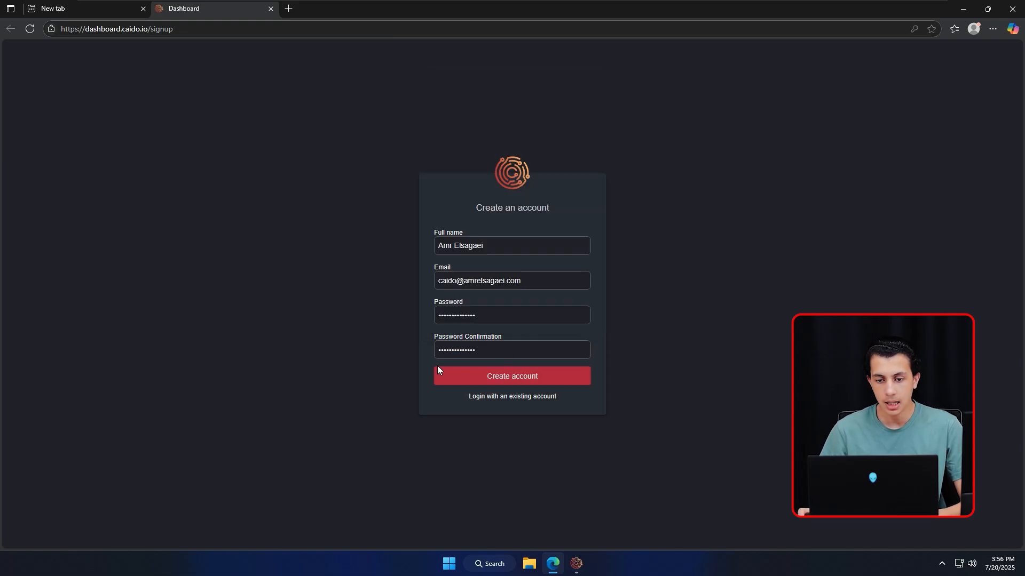
click(501, 376)
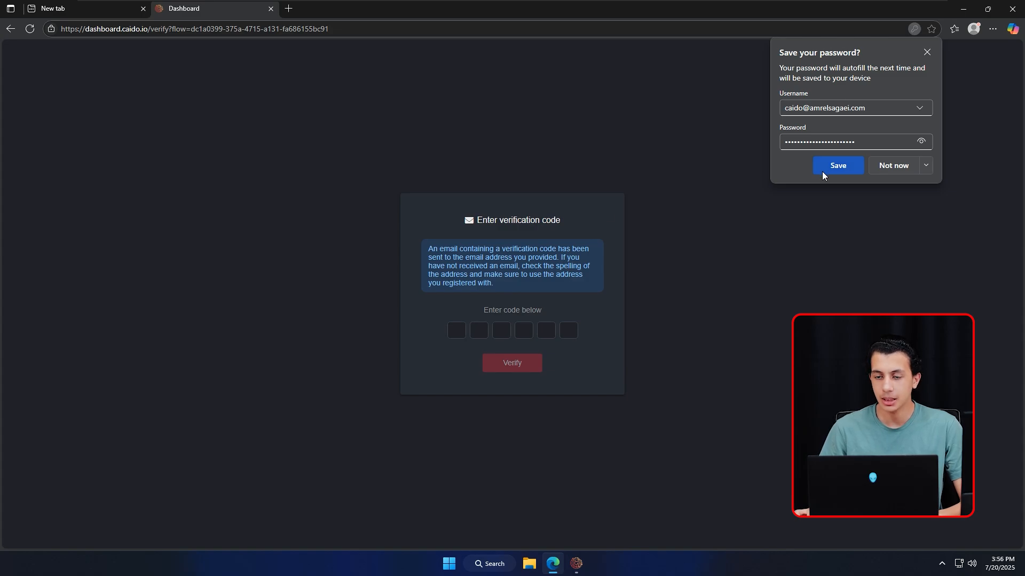
click(836, 165)
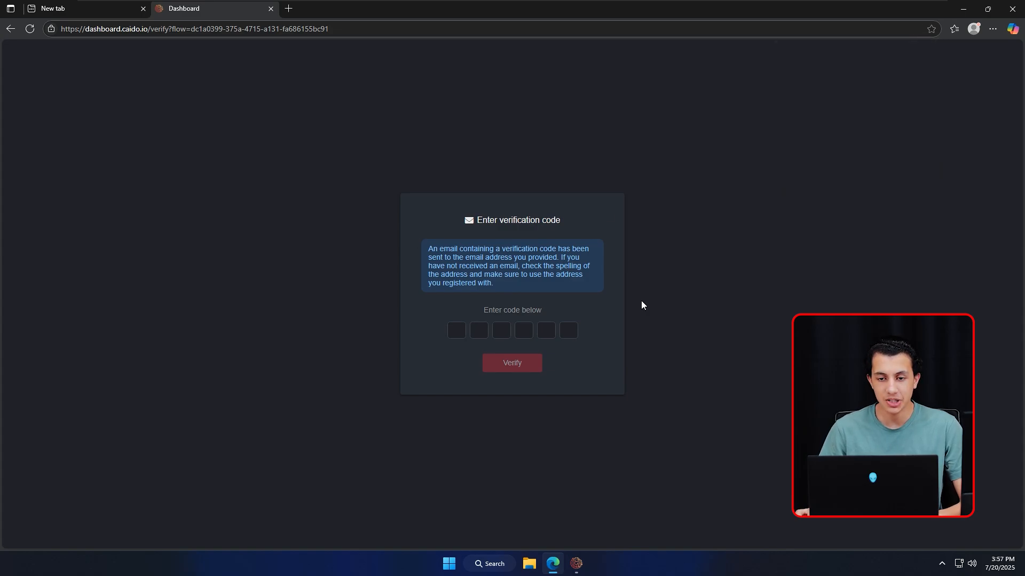
Paste the emailed verification code to verify, then log in with the saved credentials.
click(456, 332)
click(511, 366)
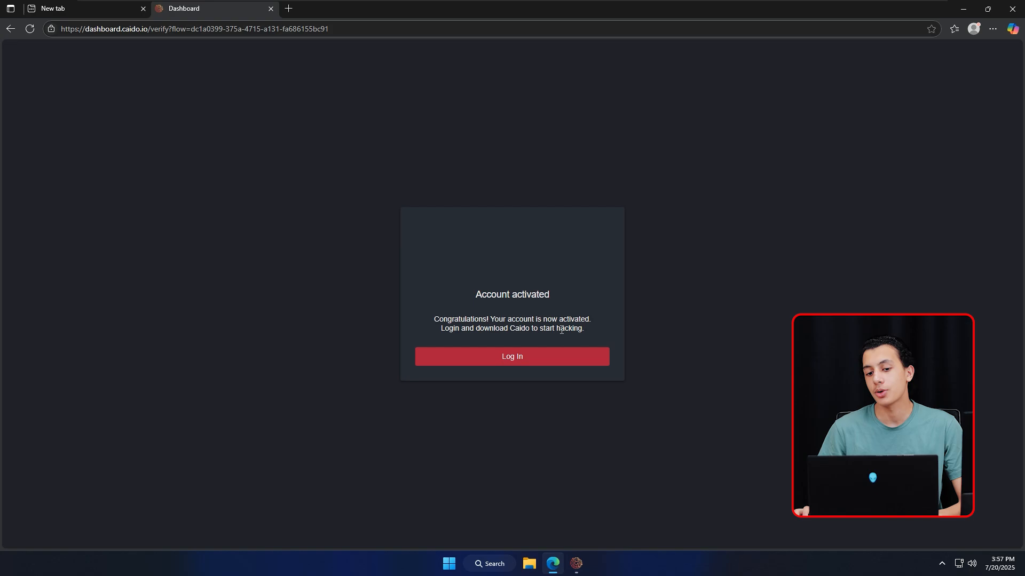
click(503, 360)
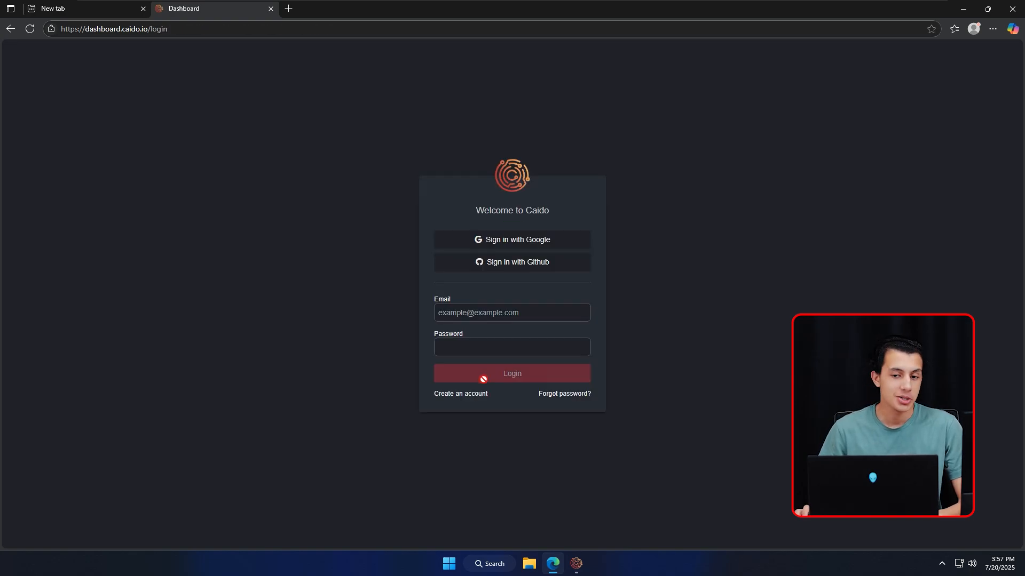
click(492, 316)
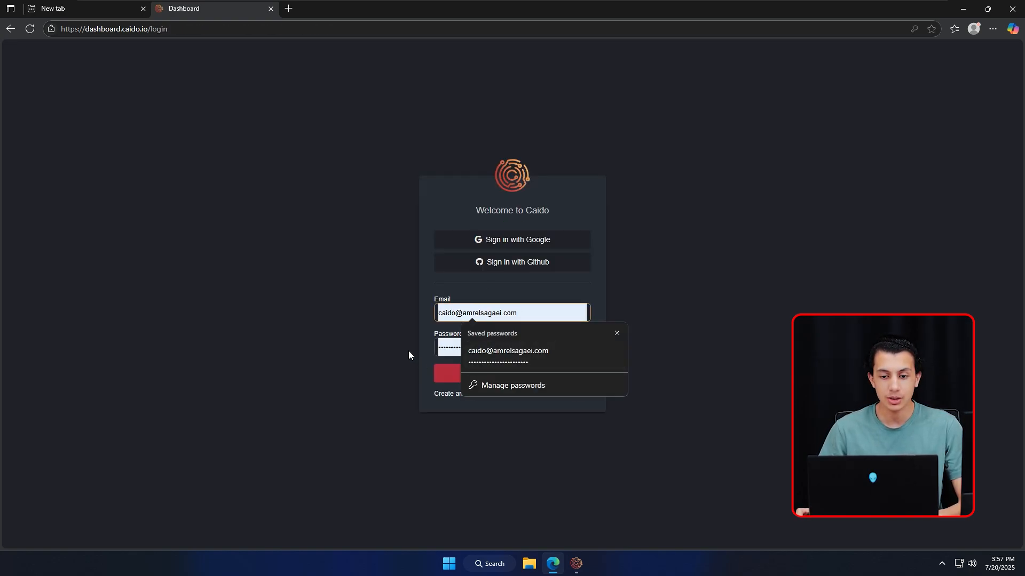
click(408, 352)
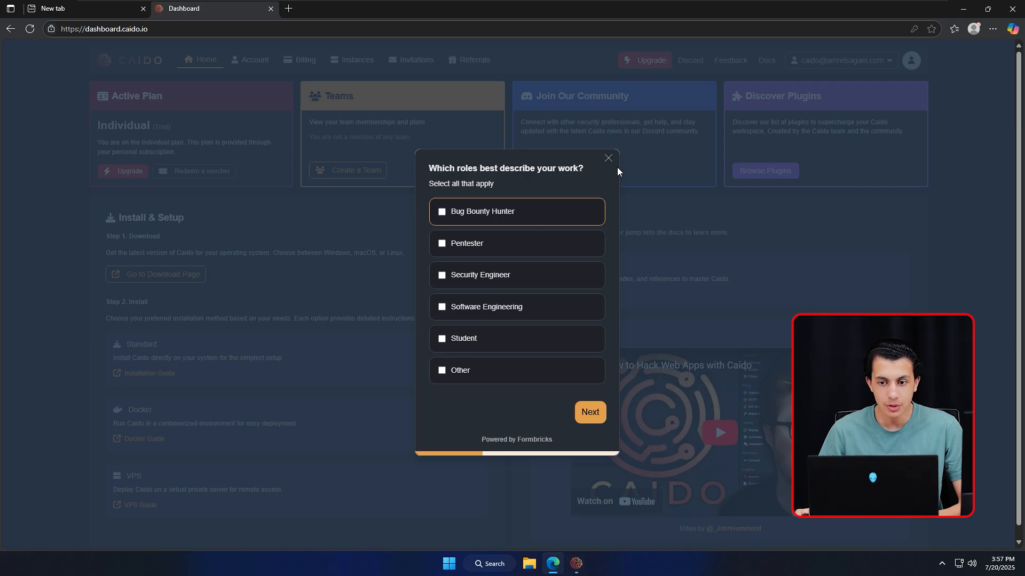
Dismiss the role survey and start logging the Caido instance into the account.
click(608, 158)
mouse_move(575, 563)
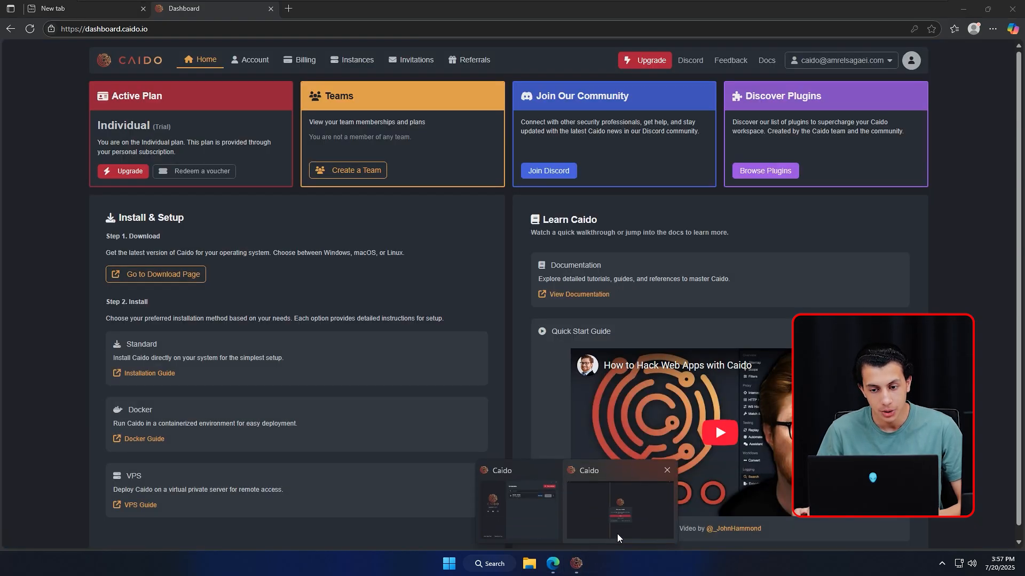
click(622, 528)
click(485, 336)
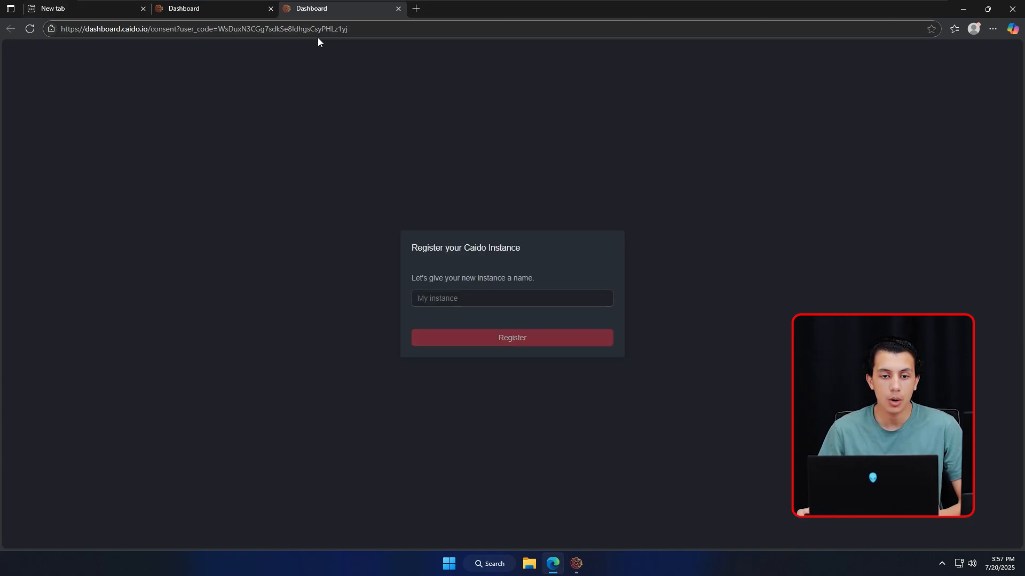
mouse_move(299, 3)
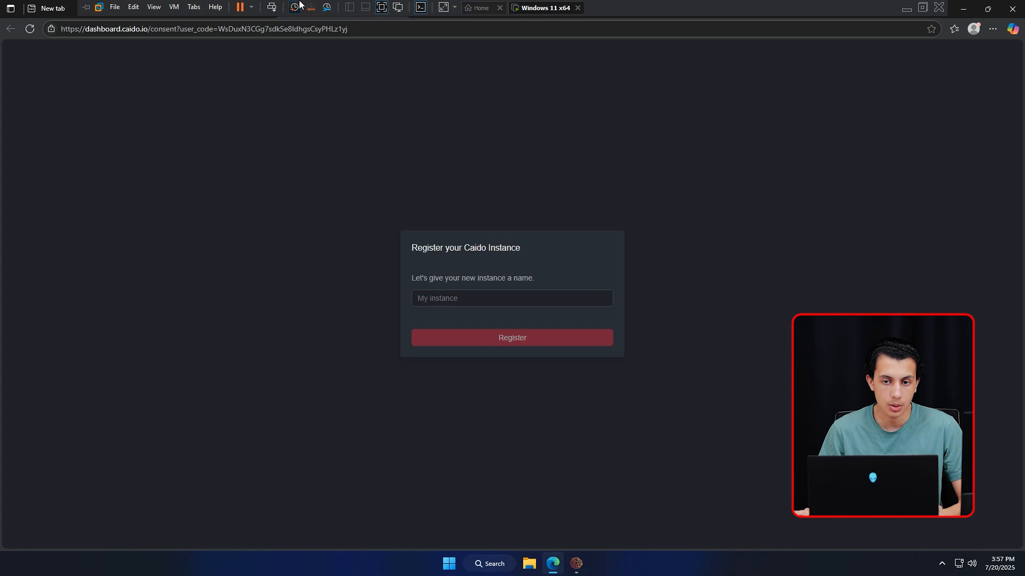
drag(408, 243, 534, 266)
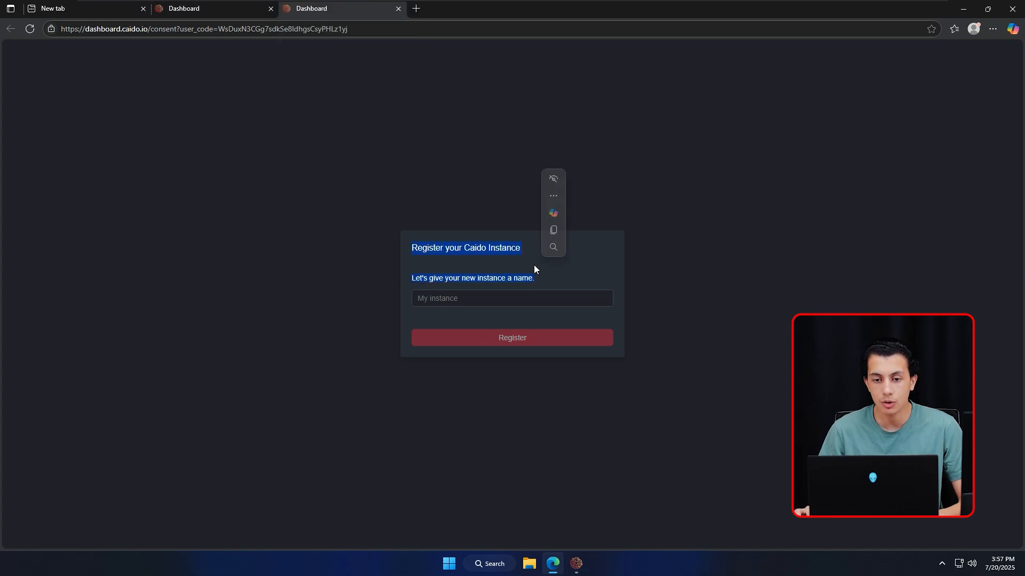
key(ctrl+plus)
key(ctrl+plus)
key(ctrl+plus)
key(ctrl+plus)
Register the instance under the name 'Win11 My laptop'.
click(474, 303)
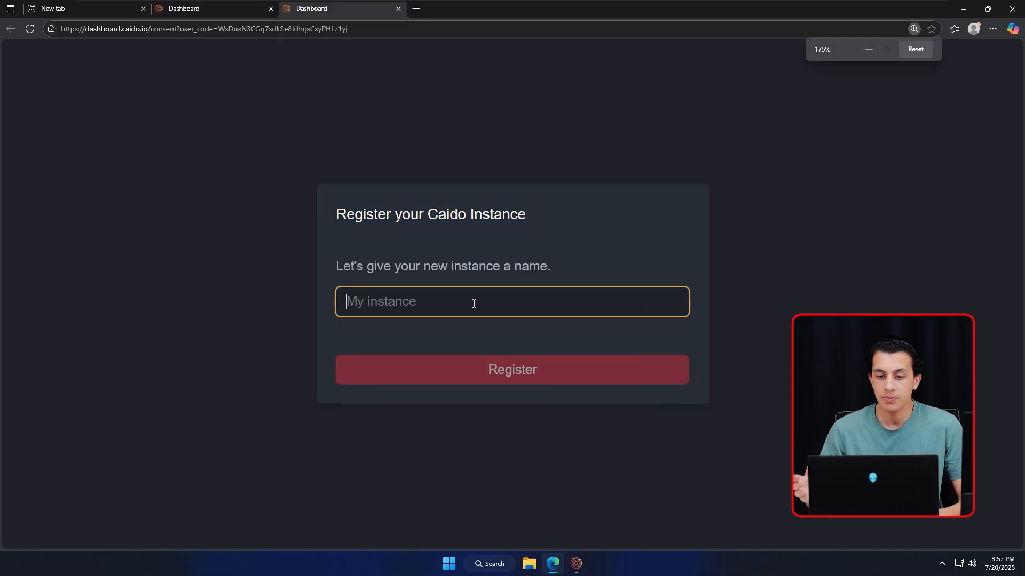
text(Wi)
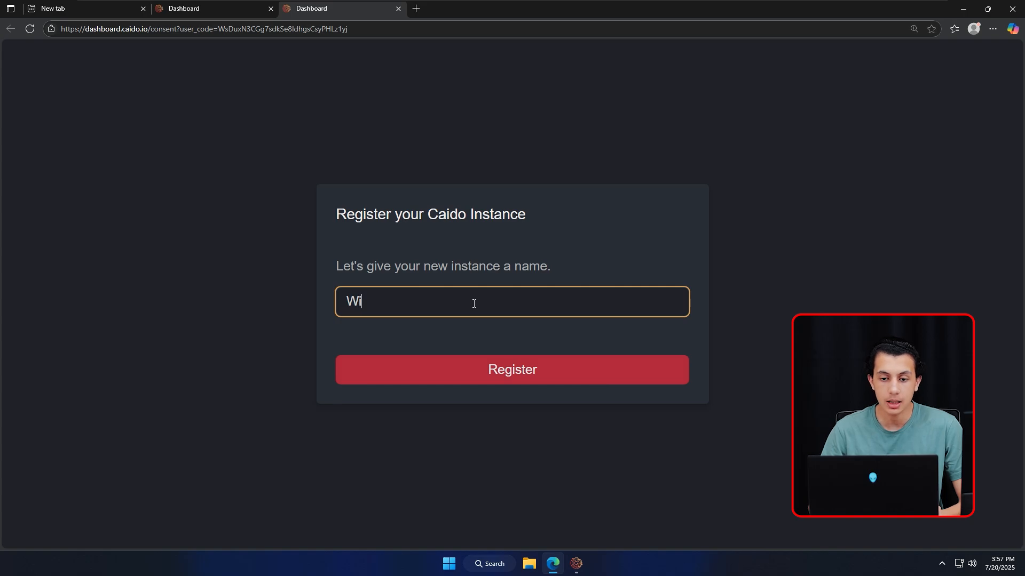
text(n11)
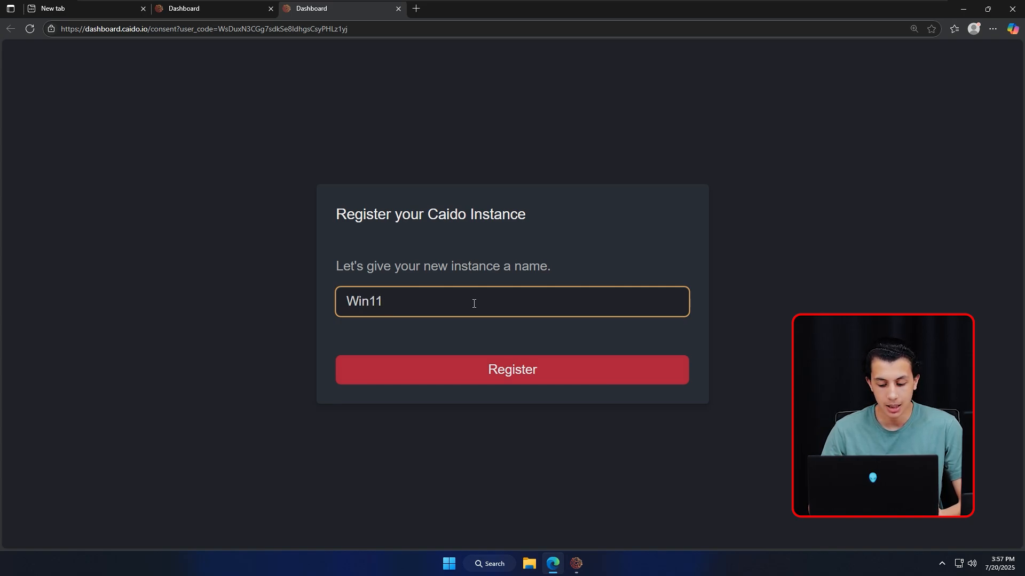
text( My laptop)
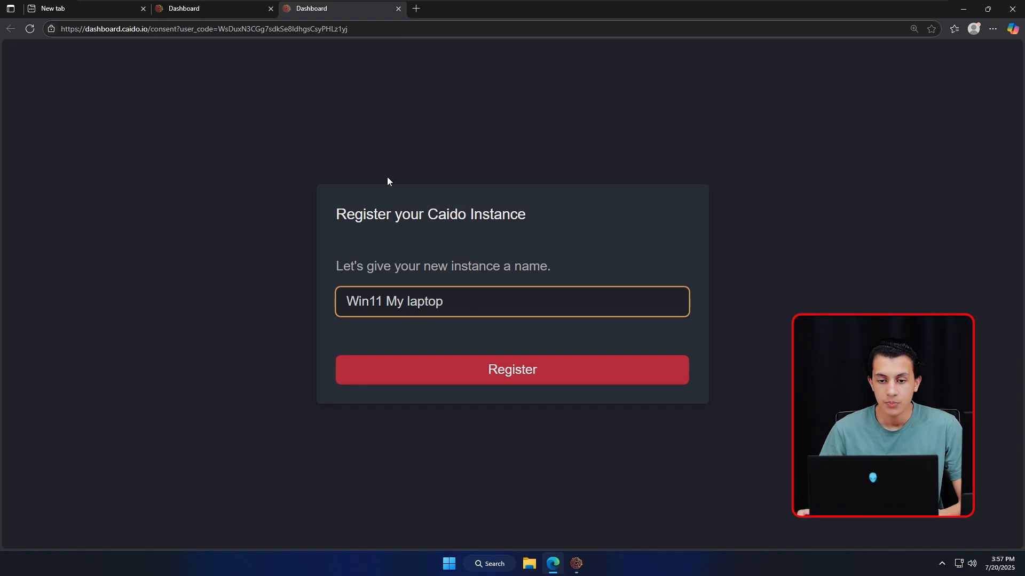
click(536, 370)
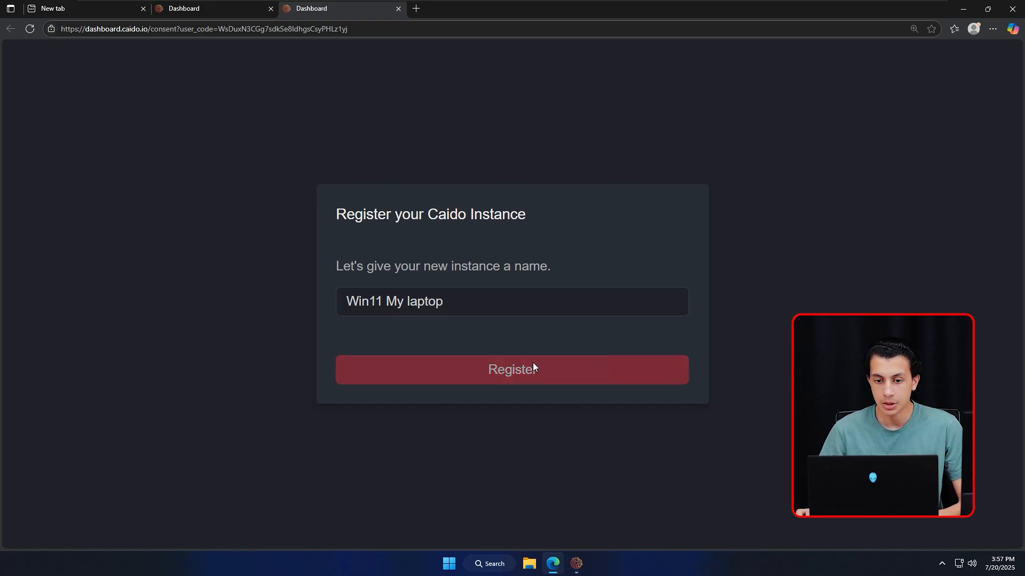
Allow the instance access to the account and return to Caido.
drag(400, 323, 607, 360)
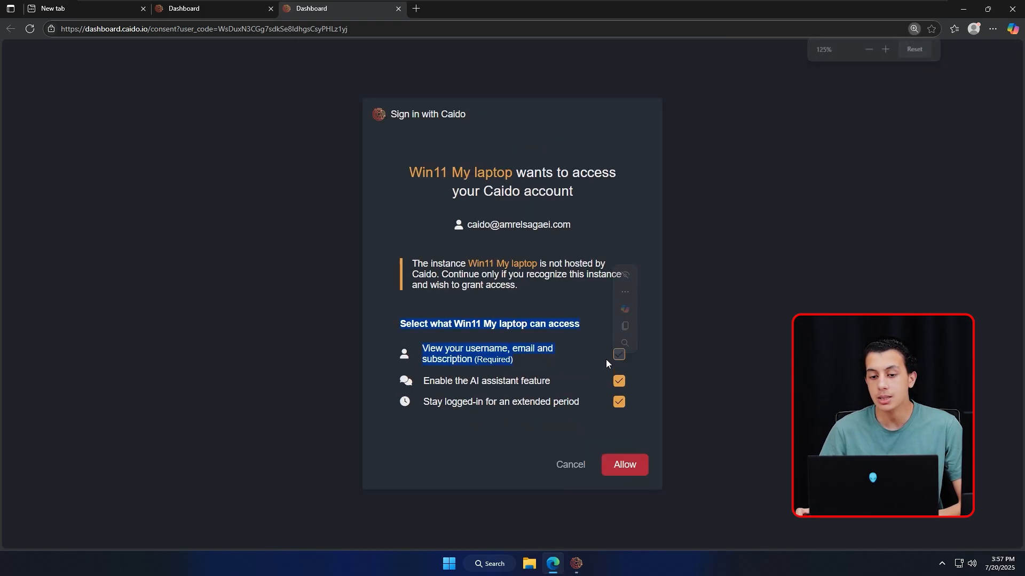
click(638, 306)
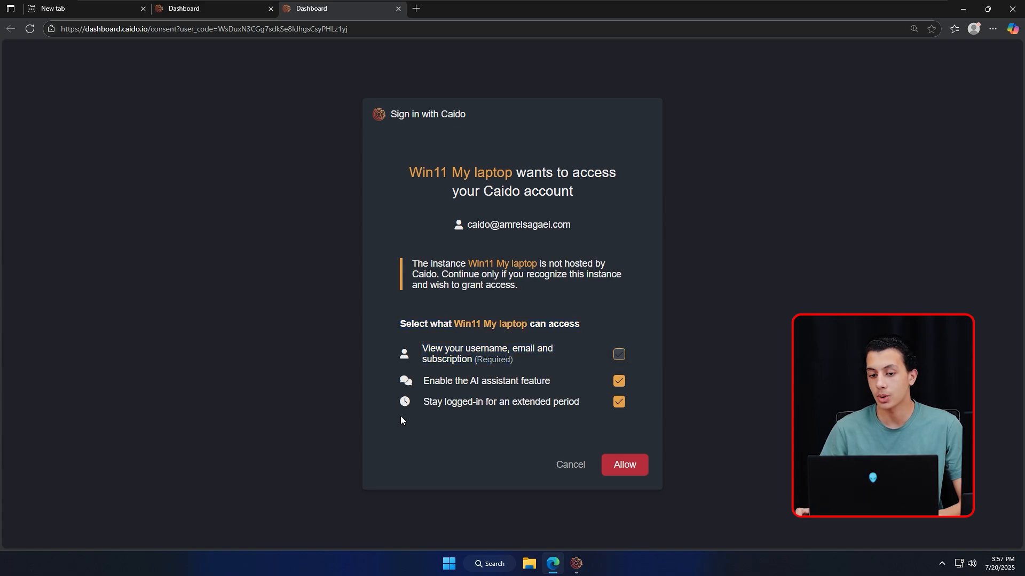
click(622, 467)
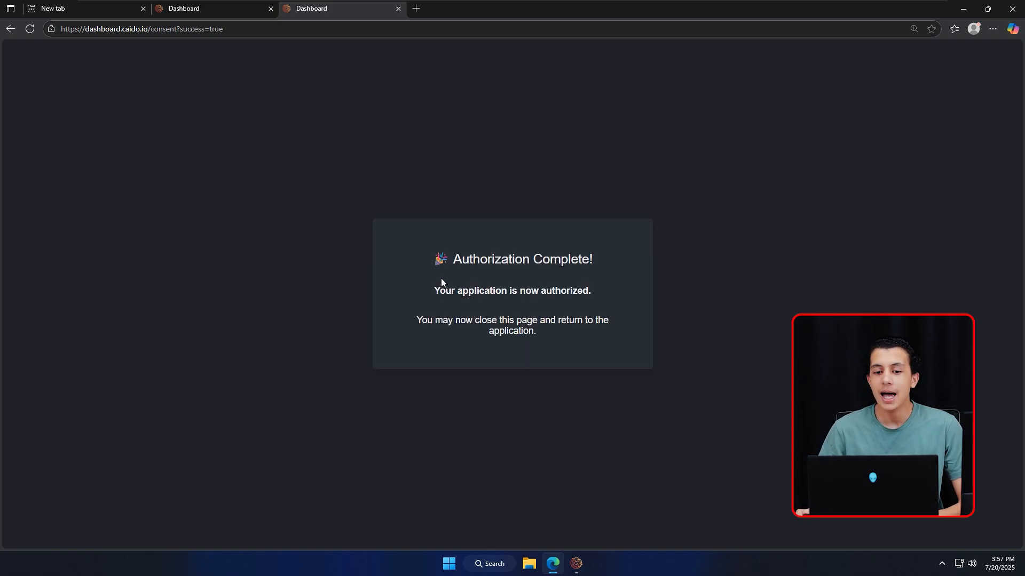
drag(440, 278, 712, 290)
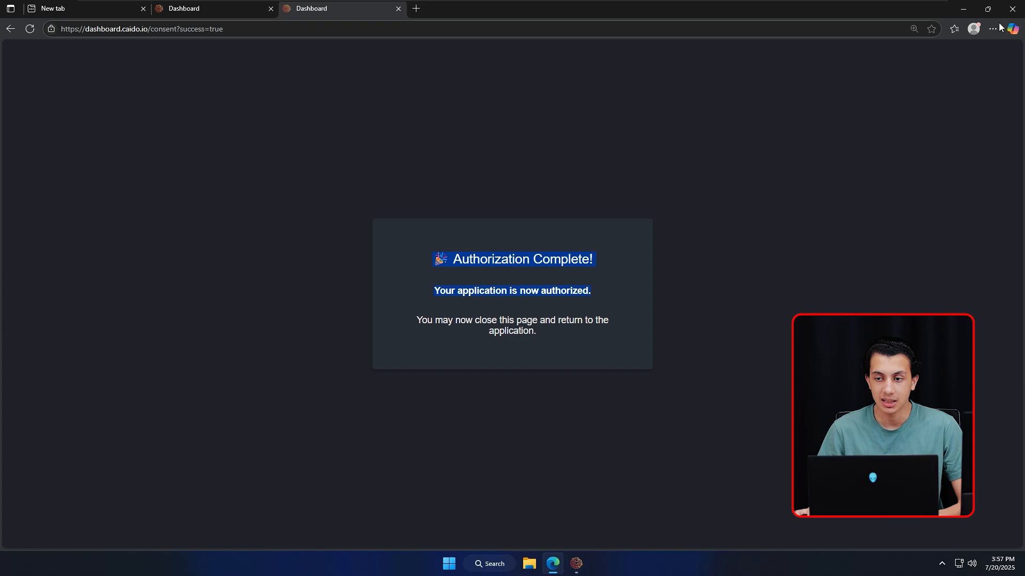
click(966, 13)
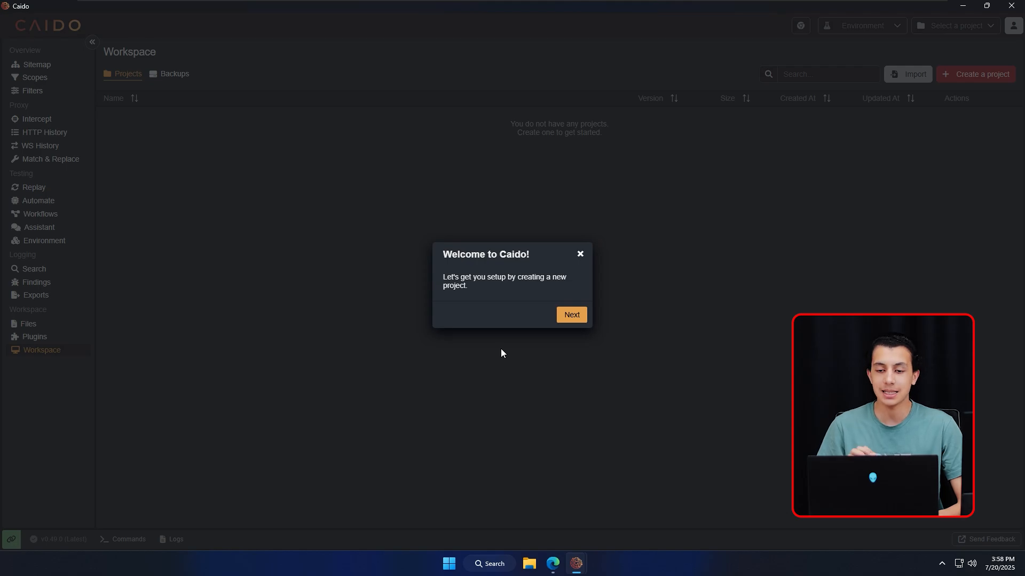
Step through the Welcome and Projects tour tips and dismiss the tour.
click(567, 314)
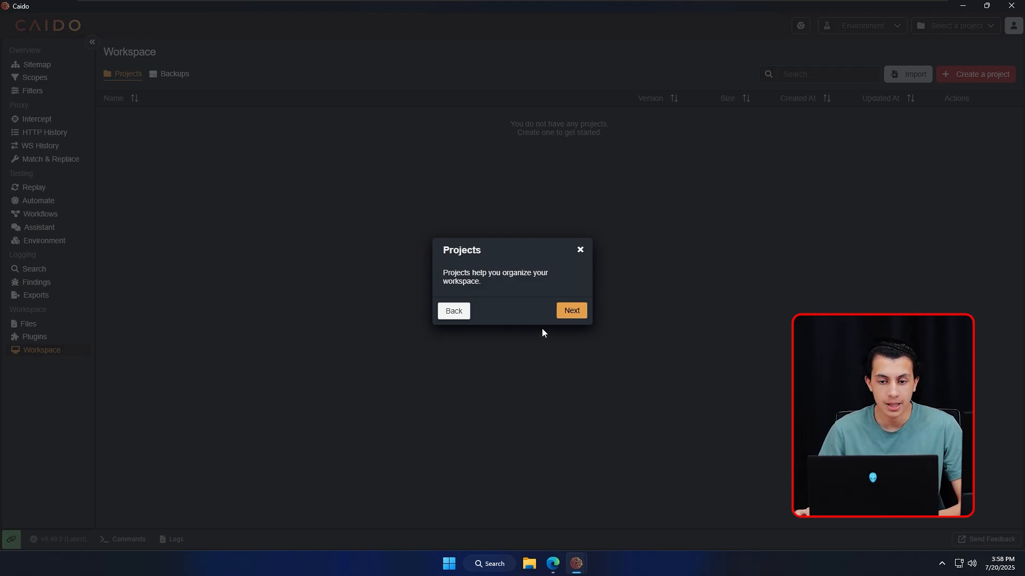
click(583, 317)
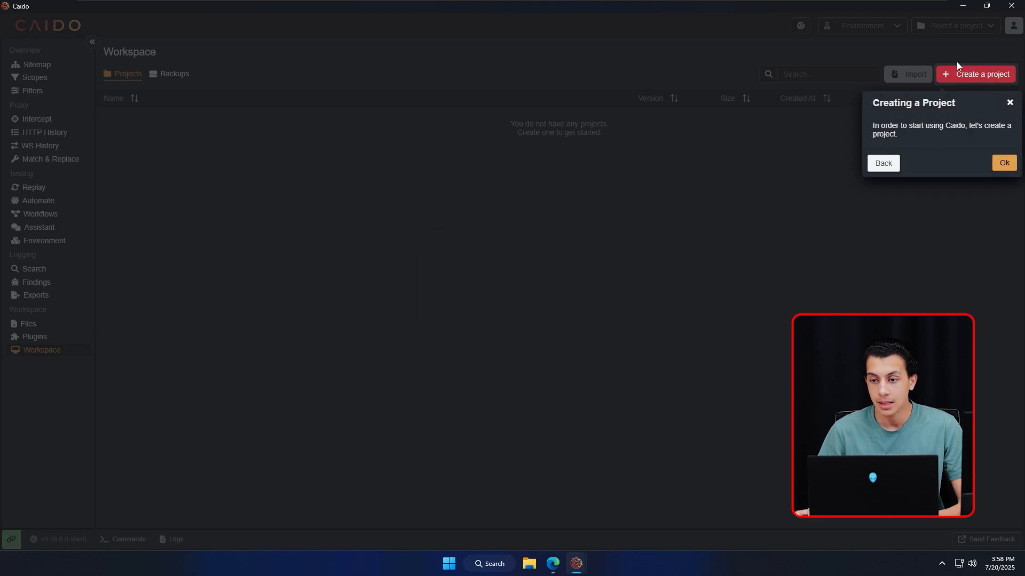
click(1004, 163)
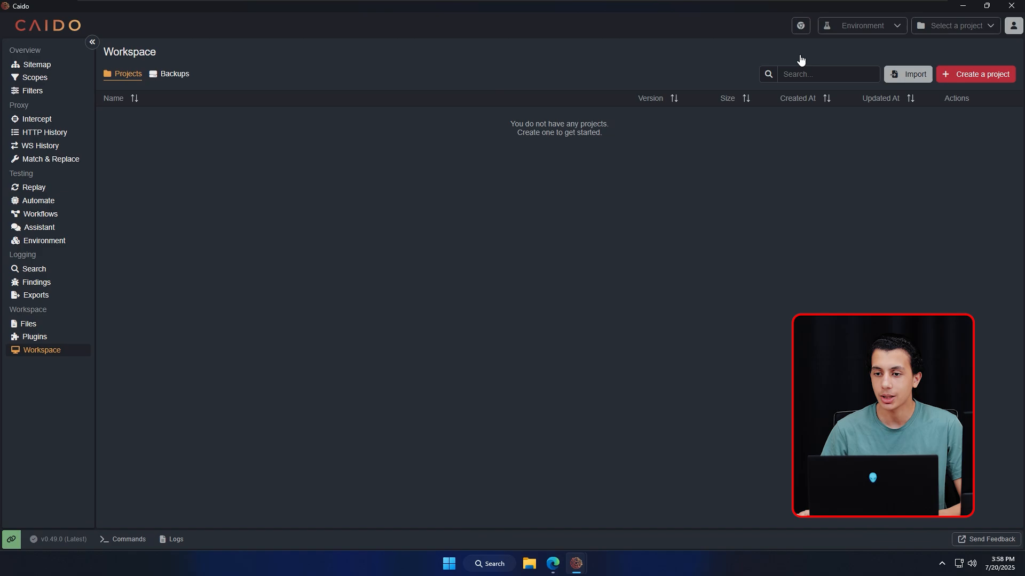
Create a non-temporary project named 'DVWA' after stepping through the creation tips.
click(963, 78)
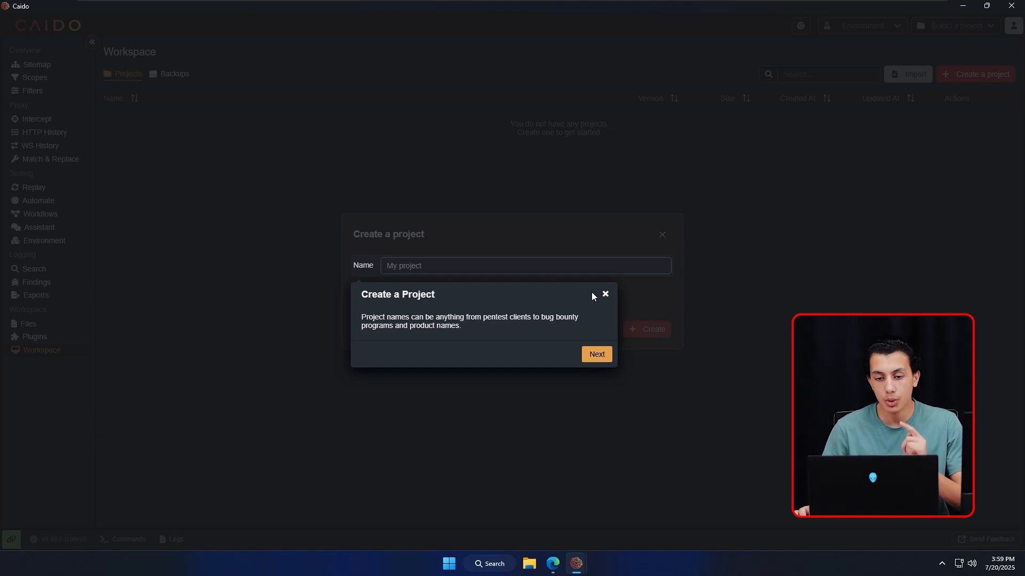
click(595, 354)
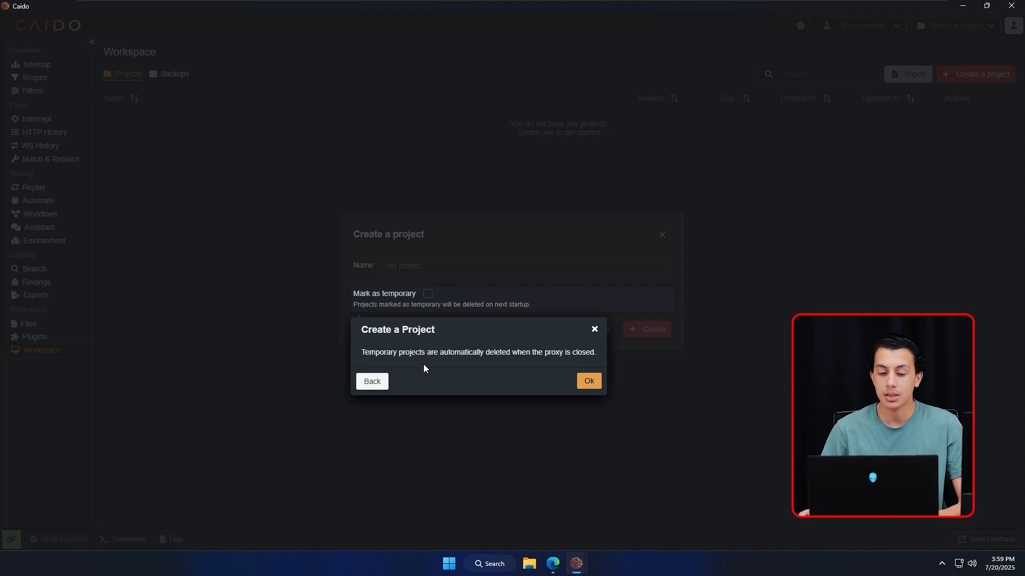
click(589, 381)
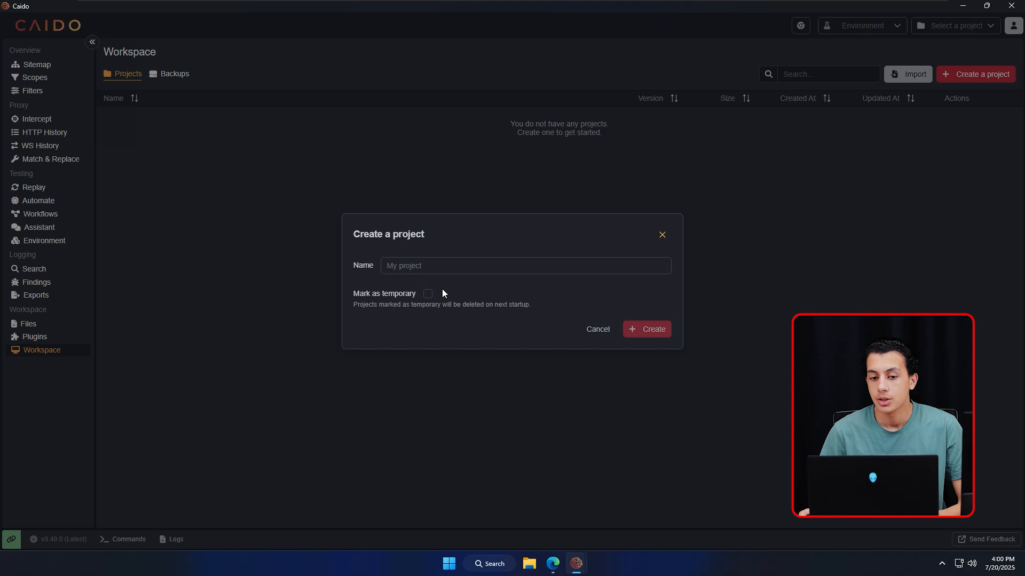
click(440, 265)
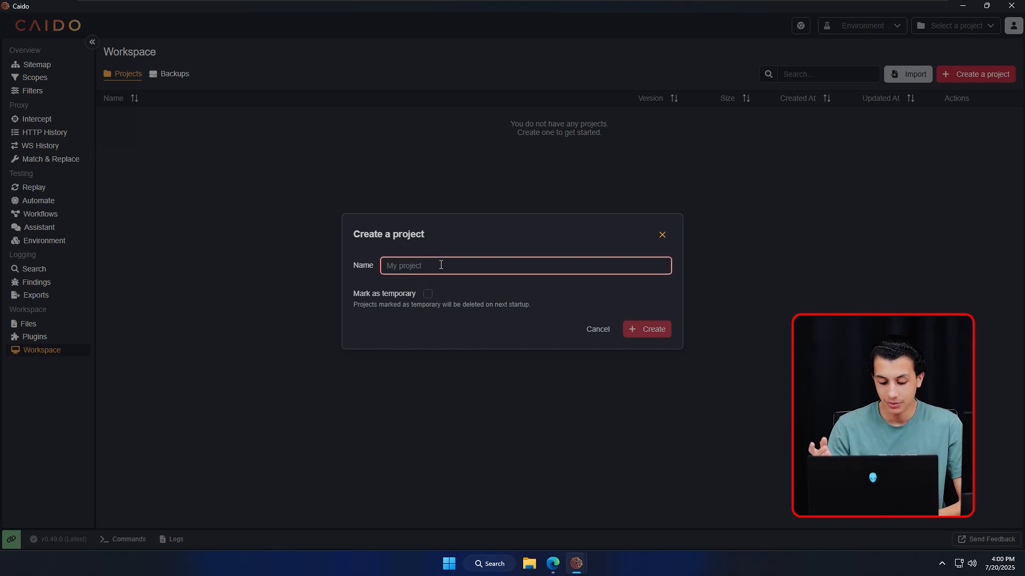
text(DVWA)
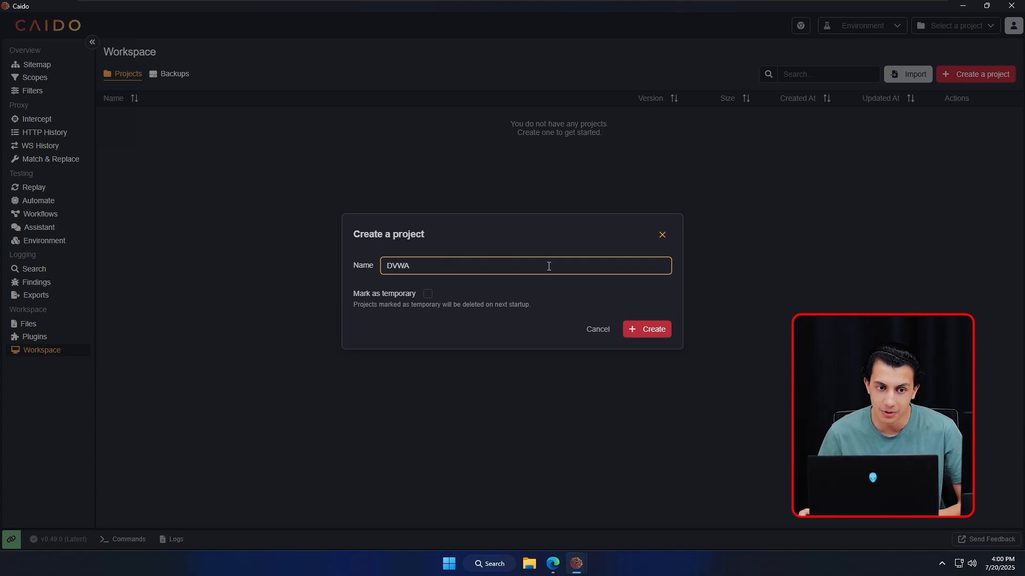
click(652, 329)
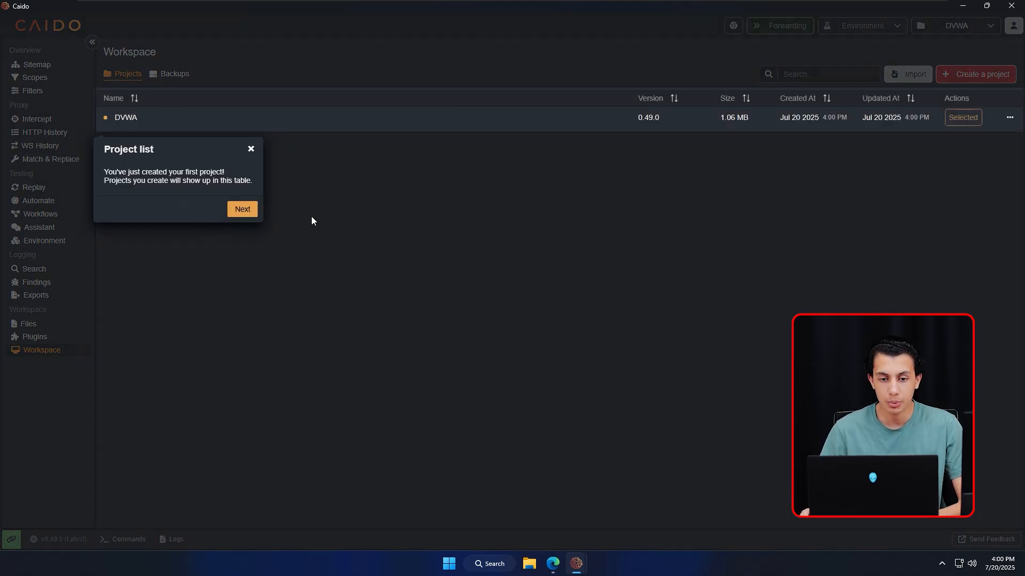
Finish the project tour tips and download Caido's CA certificate ca.crt.
click(240, 210)
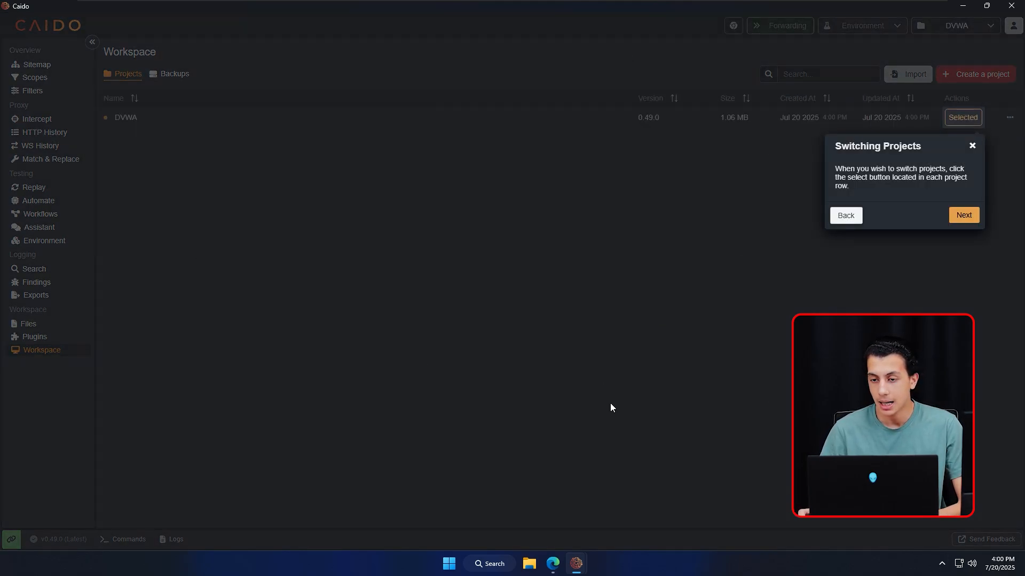
click(962, 221)
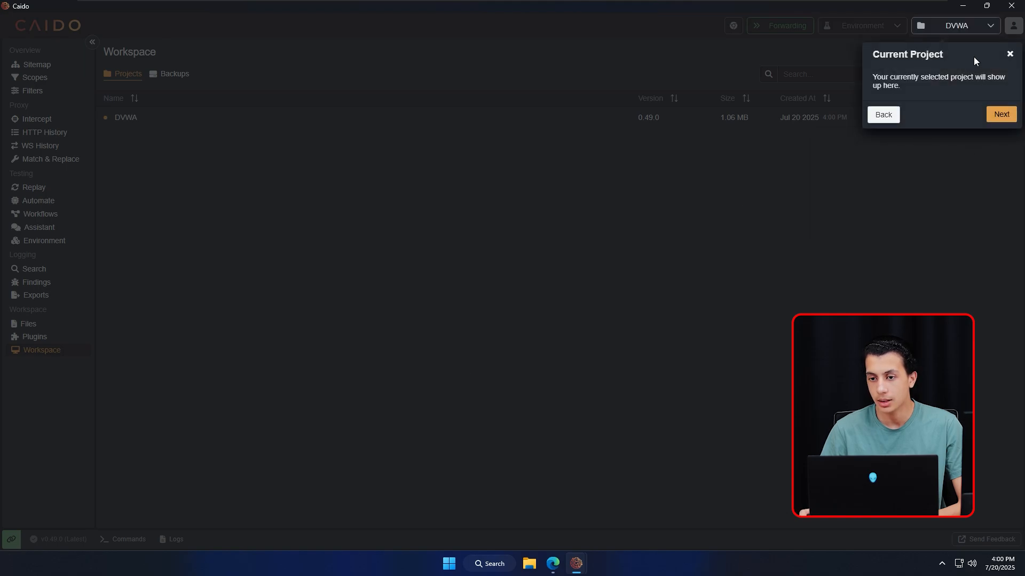
click(995, 114)
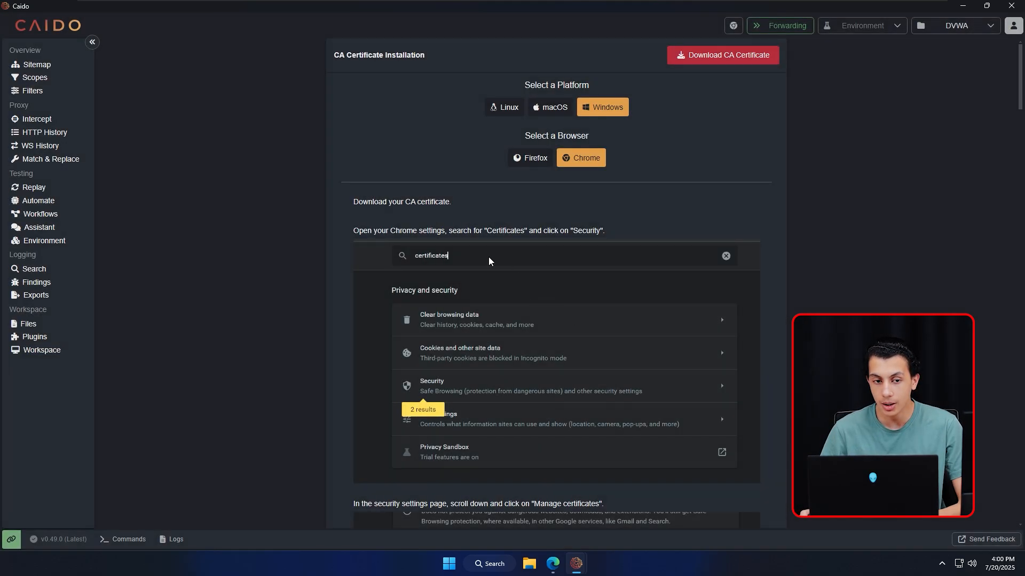
scroll(392, 99, down, 15)
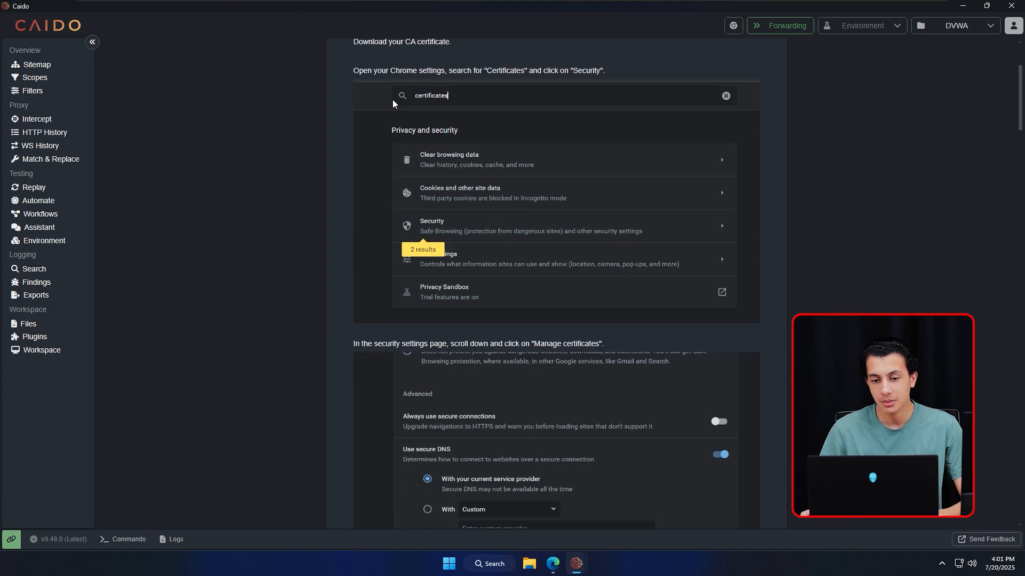
scroll(416, 102, up, 14)
scroll(429, 110, up, 1)
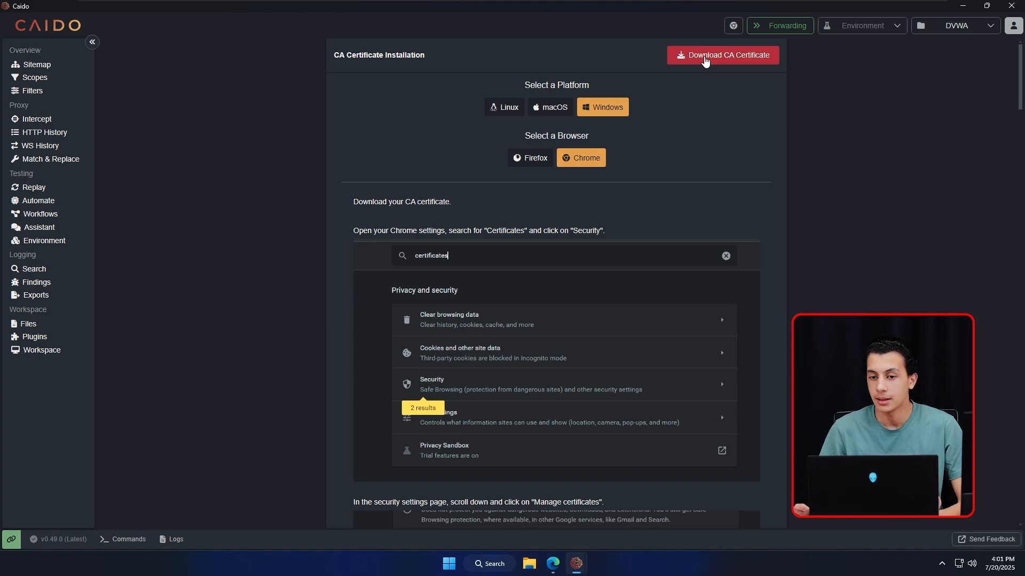
click(705, 57)
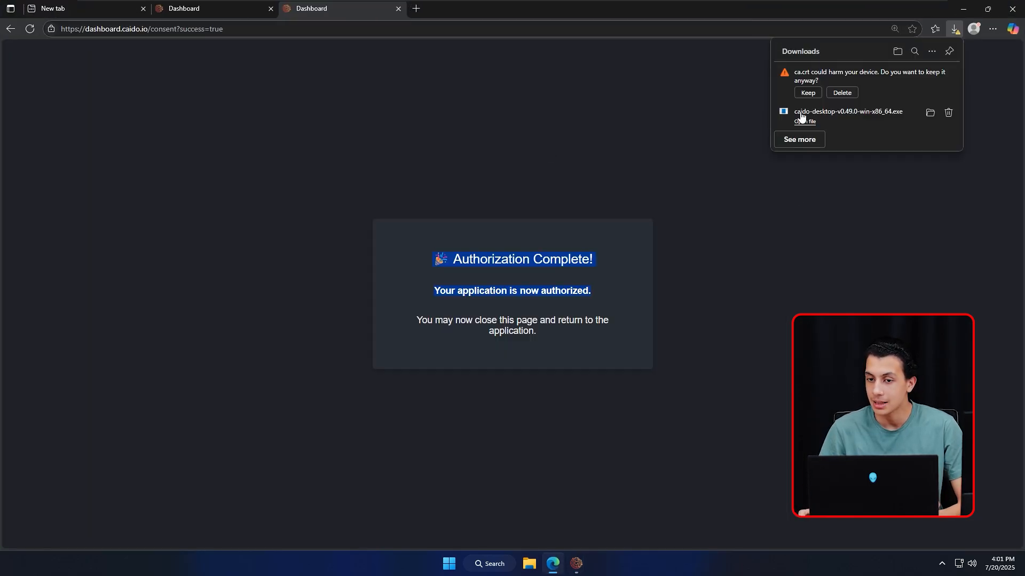
Keep and open the downloaded Caido ca.crt file and start installing the certificate.
click(808, 92)
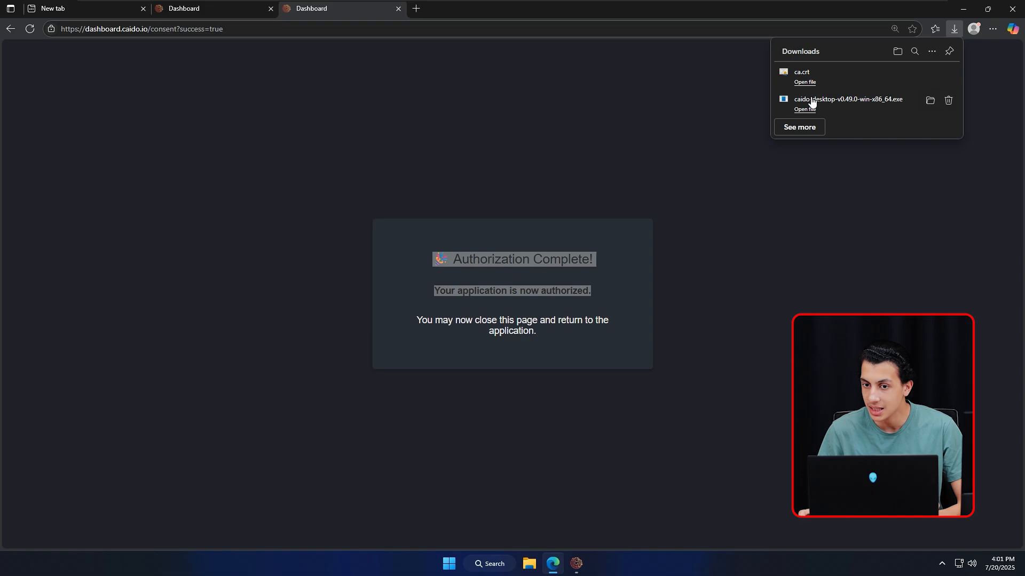
click(804, 81)
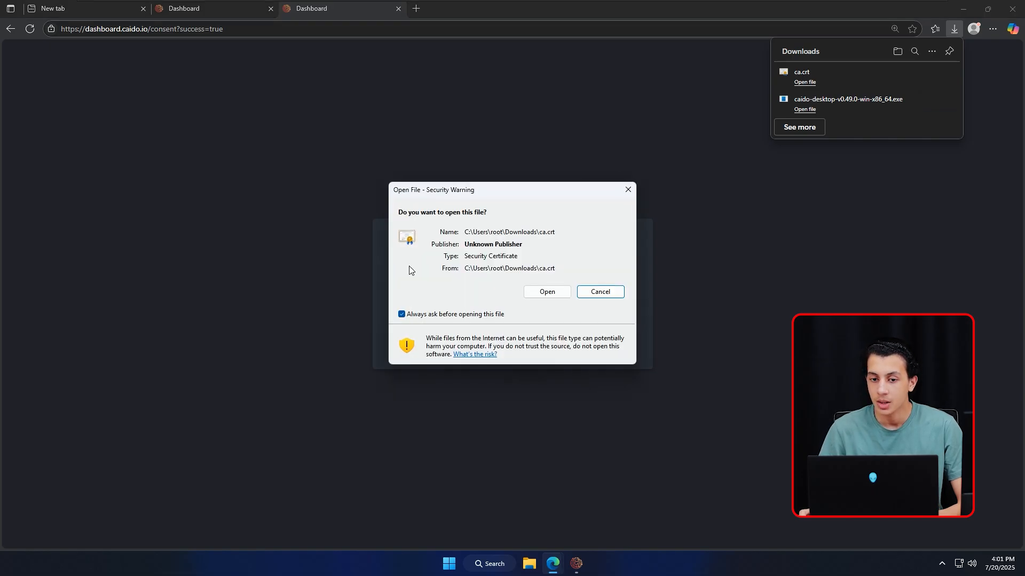
click(547, 292)
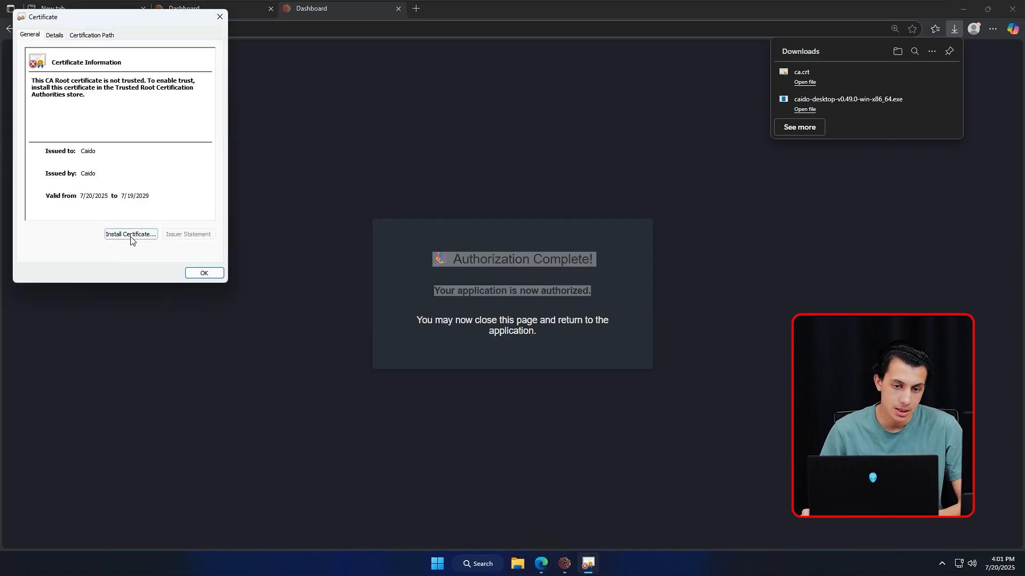
click(131, 235)
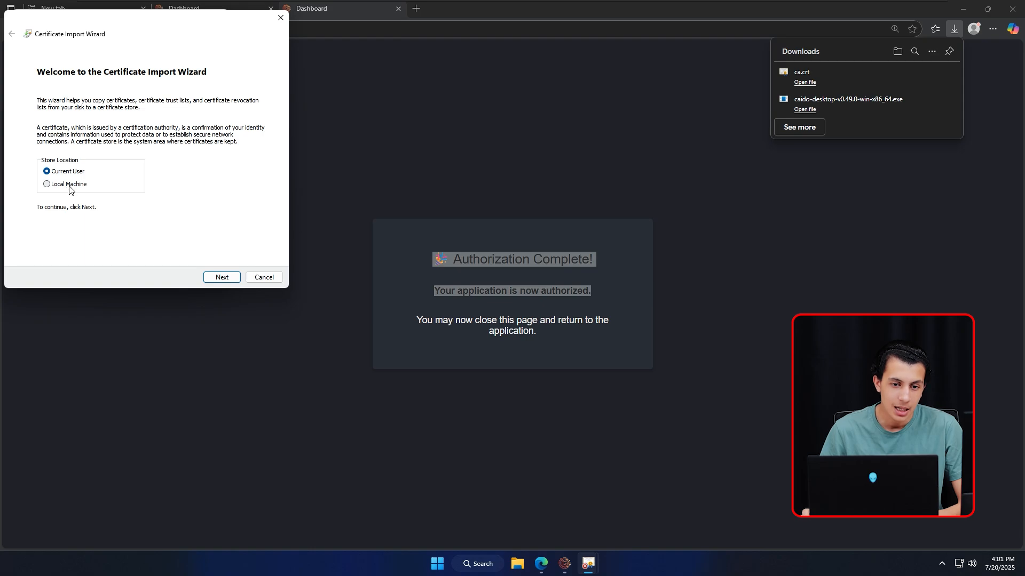
Place the certificate in the Trusted Root Certification Authorities store.
click(220, 278)
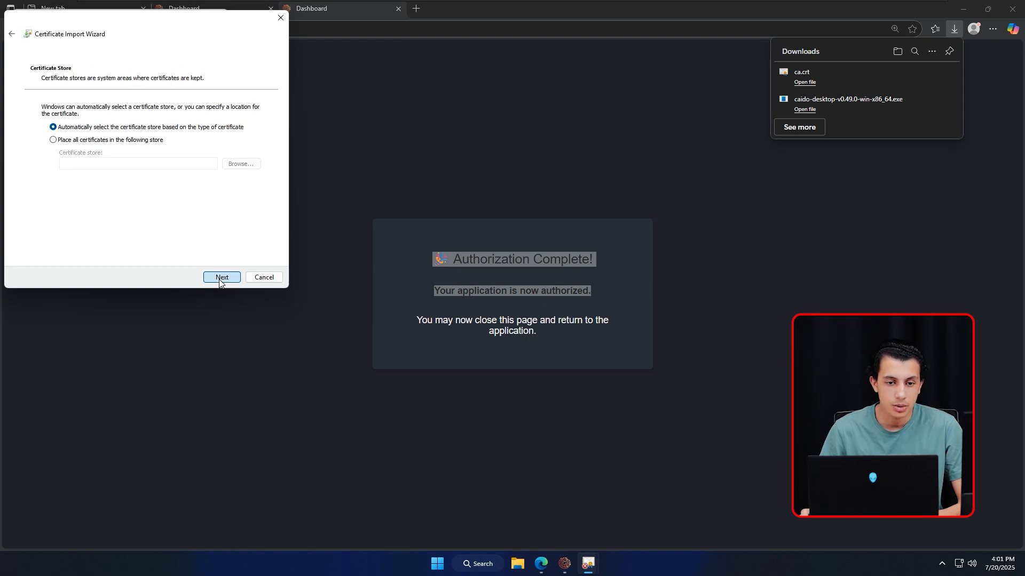
click(54, 140)
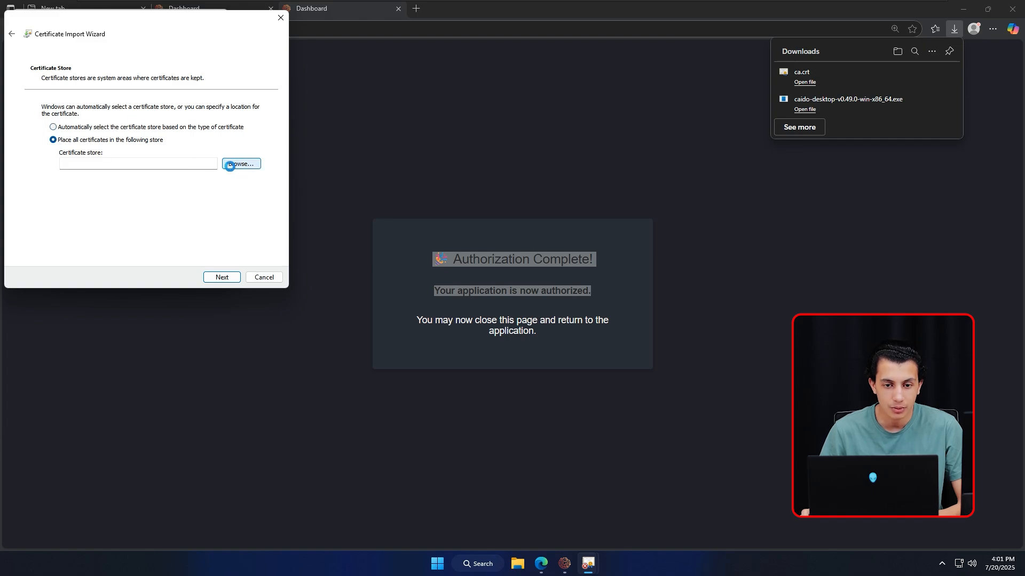
click(230, 169)
click(48, 84)
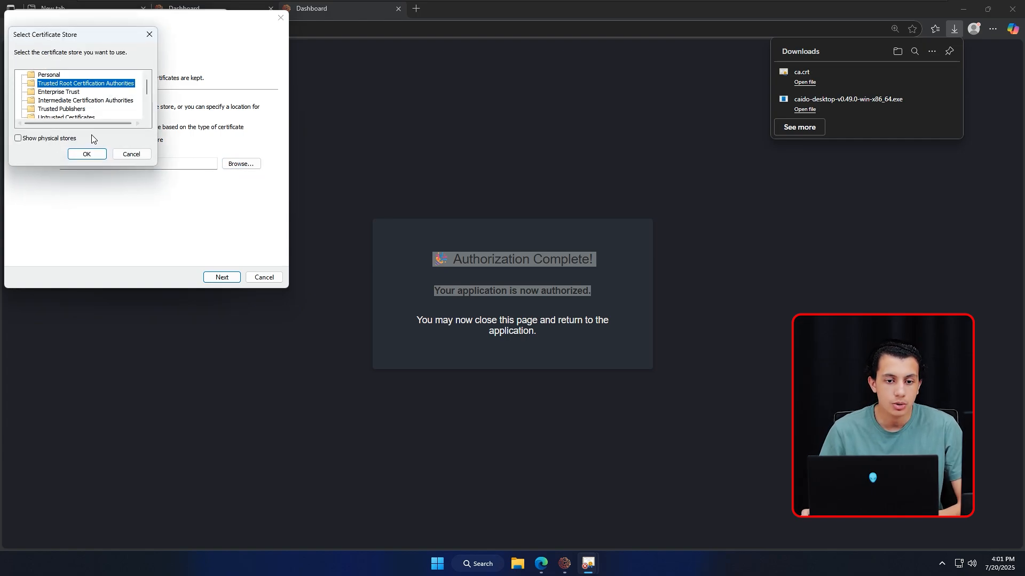
click(85, 153)
Finish the import, accept the security warning, and close the success and certificate dialogs.
click(218, 277)
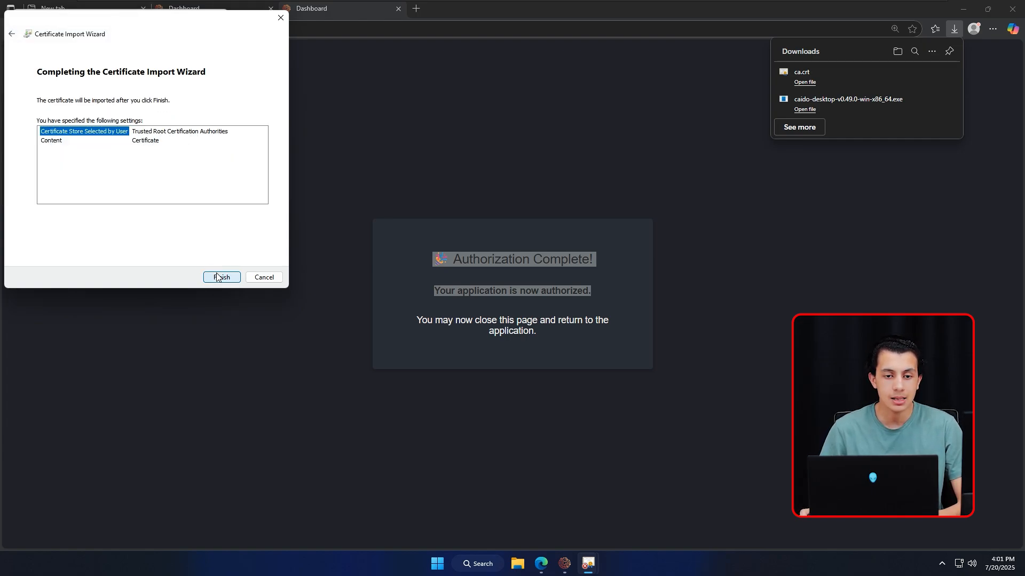
click(222, 278)
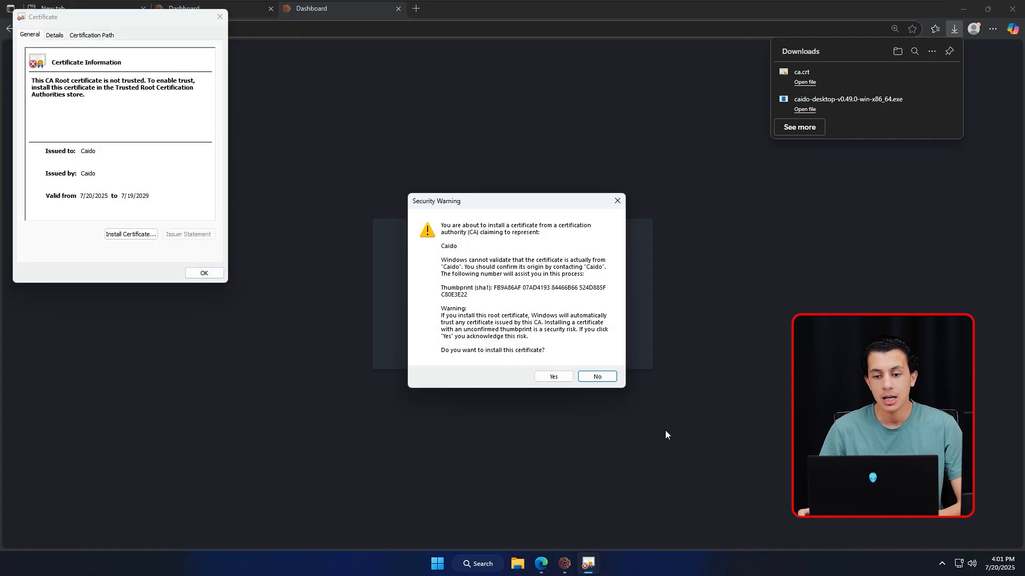
click(563, 378)
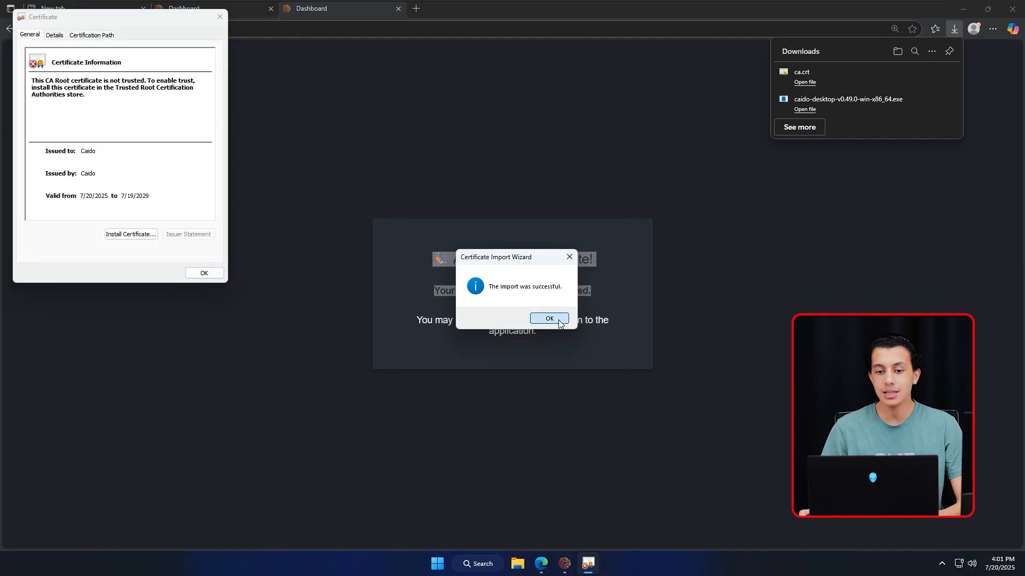
click(550, 318)
click(203, 273)
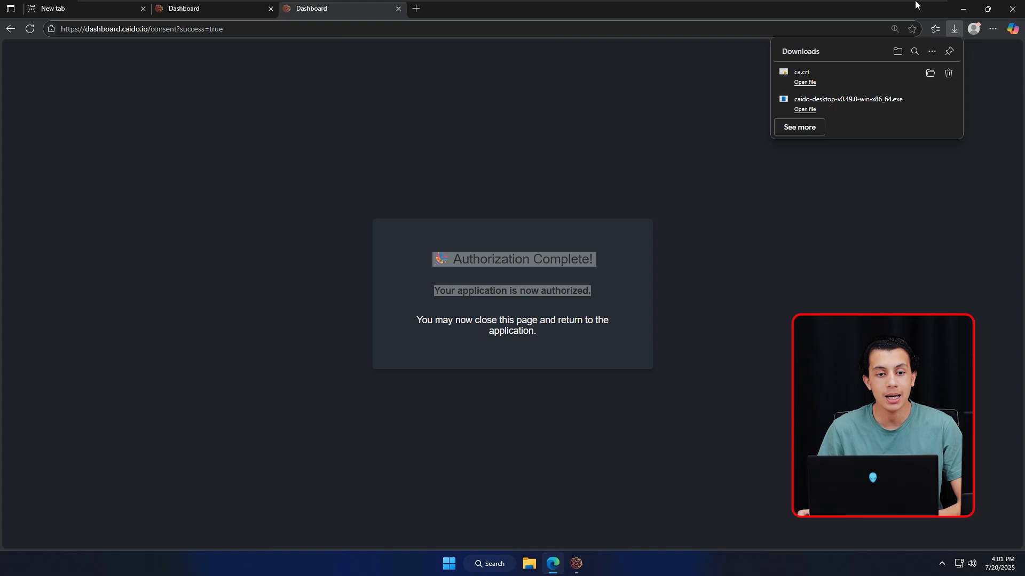
Return to Caido, browse Intercept, HTTP History and WS History, then open the Workspace projects list.
click(988, 9)
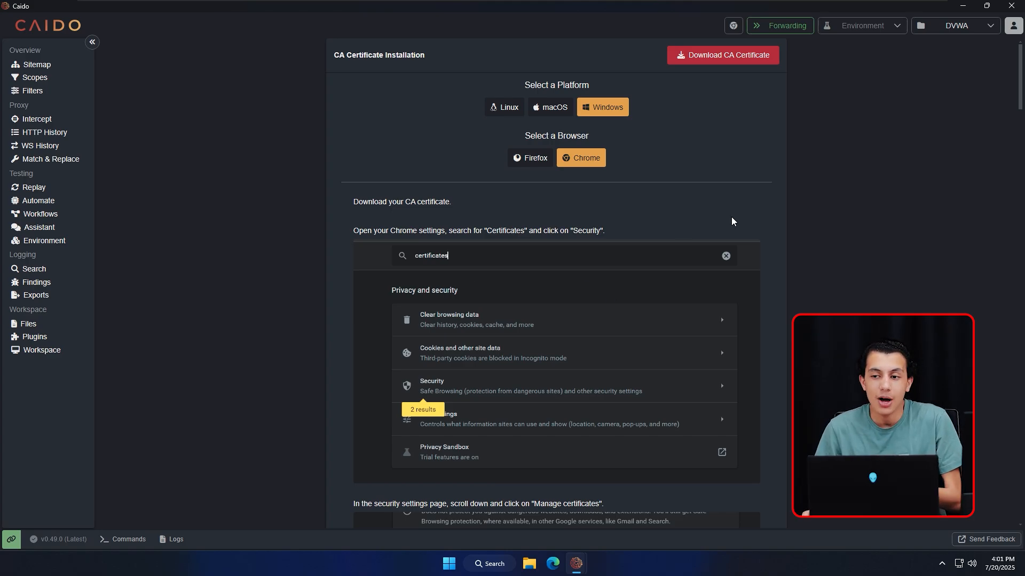
click(27, 119)
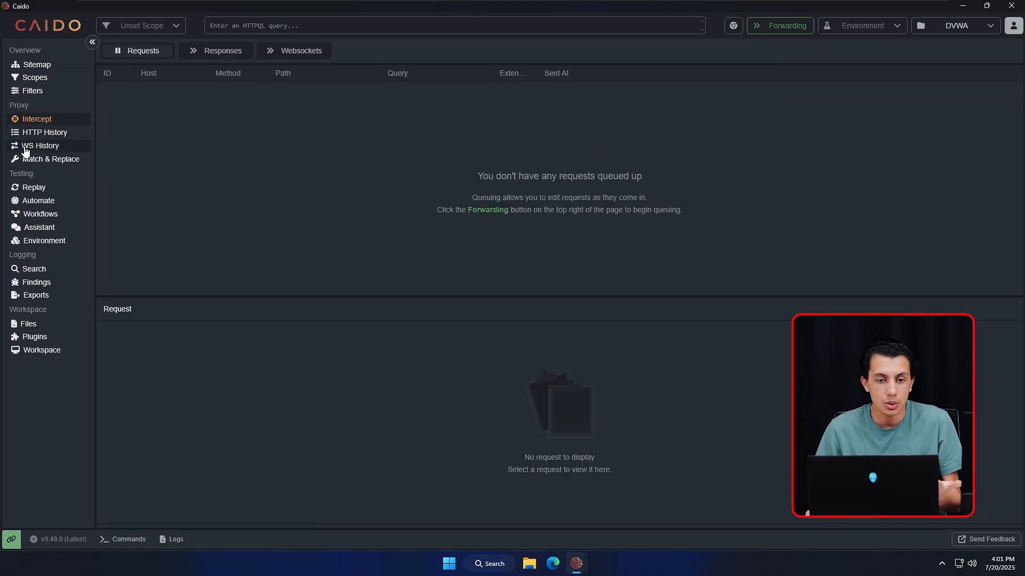
click(38, 132)
click(39, 145)
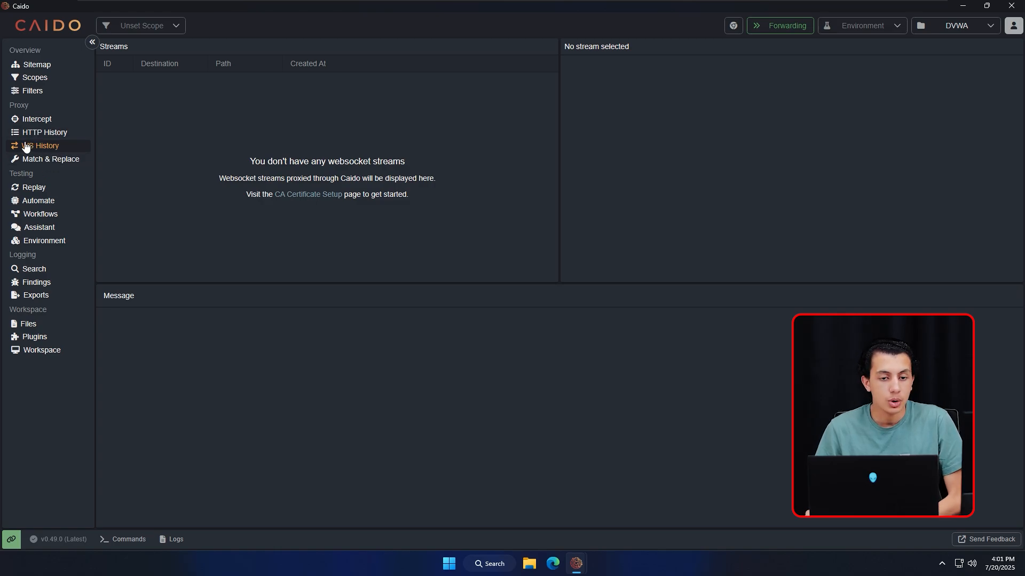
click(51, 133)
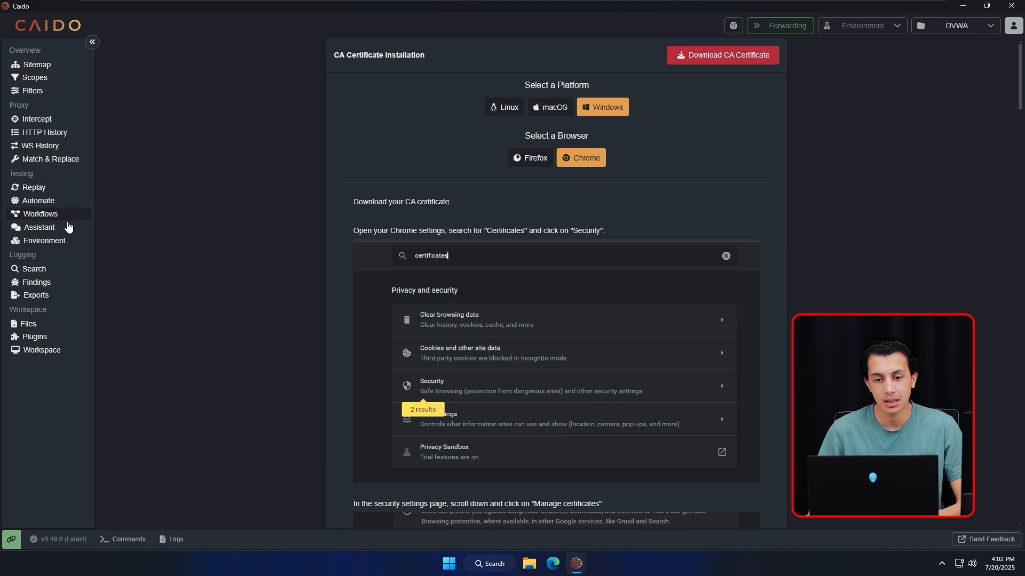
click(49, 352)
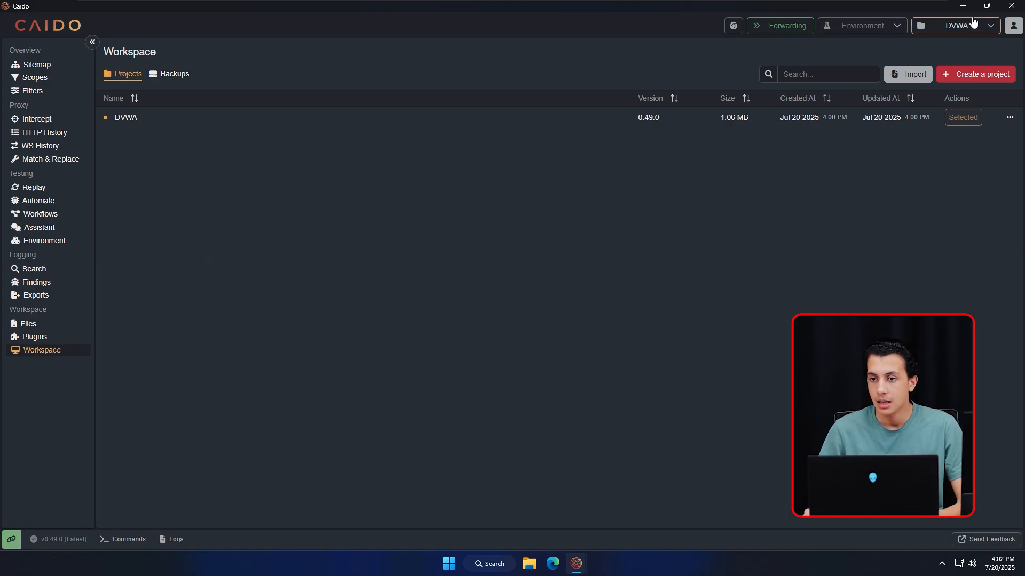
Close Caido and its launcher, relaunch from the desktop icon, and start the Caido Guide instance.
click(1014, 6)
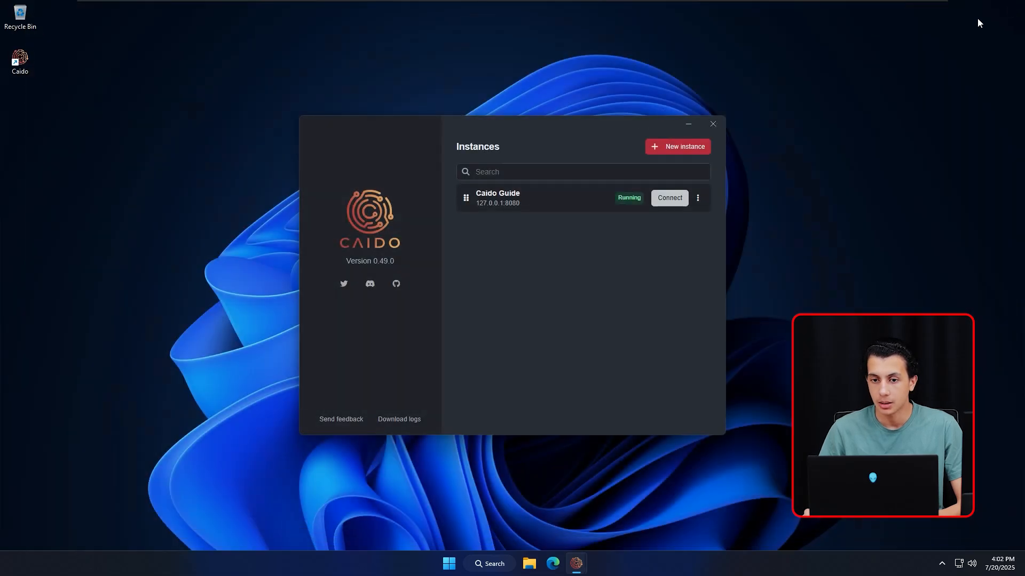
click(712, 125)
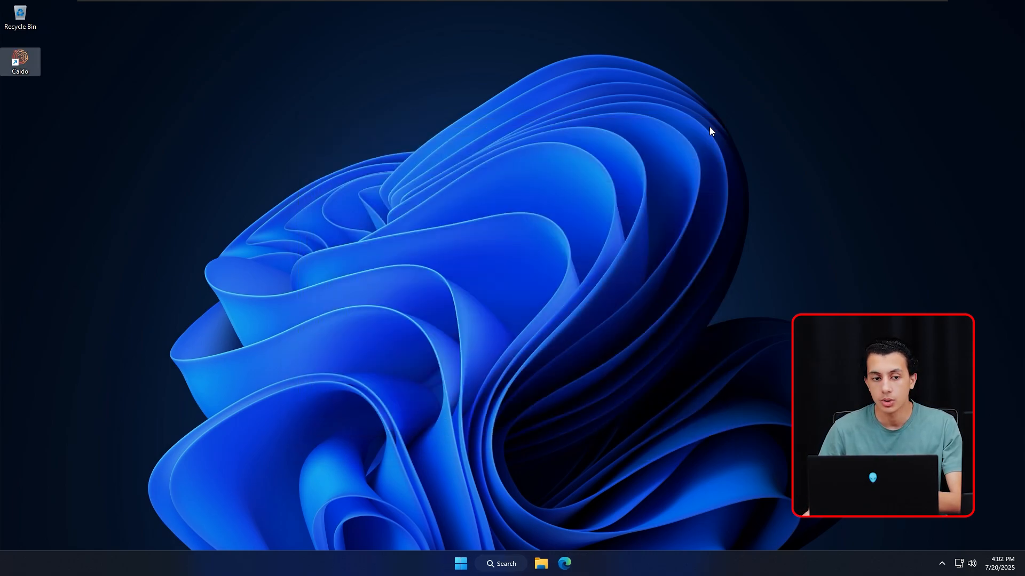
double_click(35, 63)
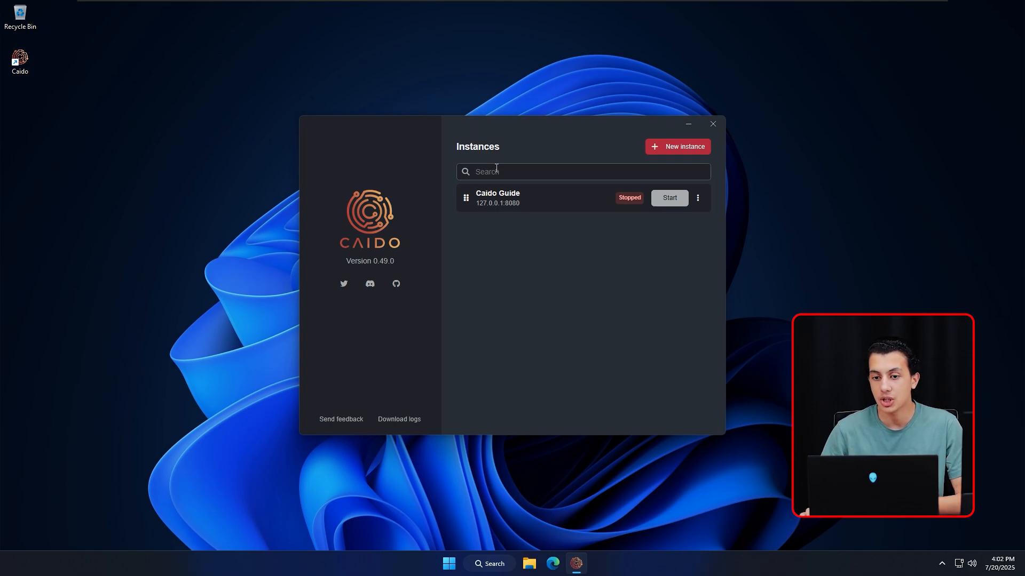
click(672, 200)
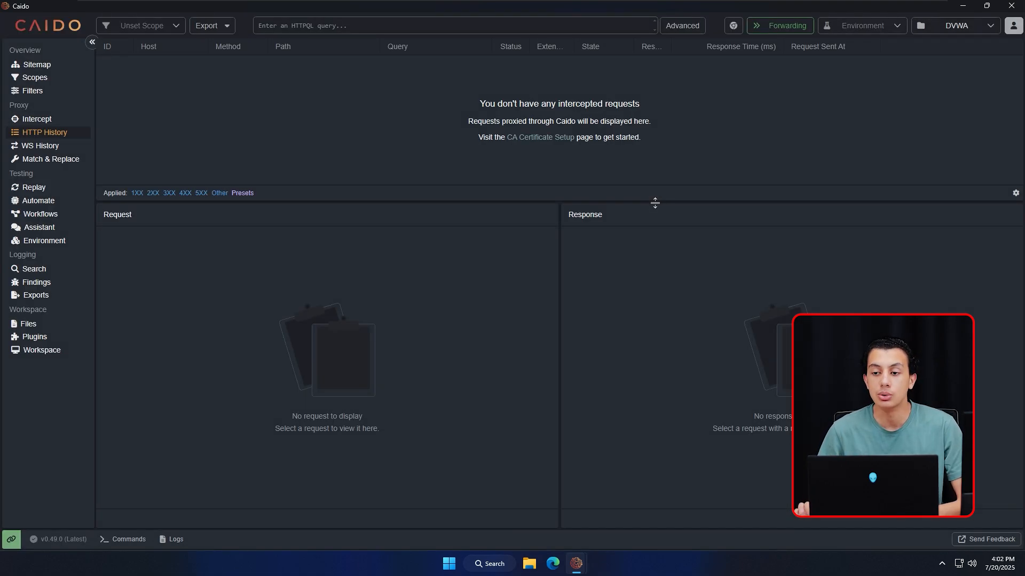
Check the DVWA project switcher, go to the Workspace projects page, and open the account menu.
click(988, 25)
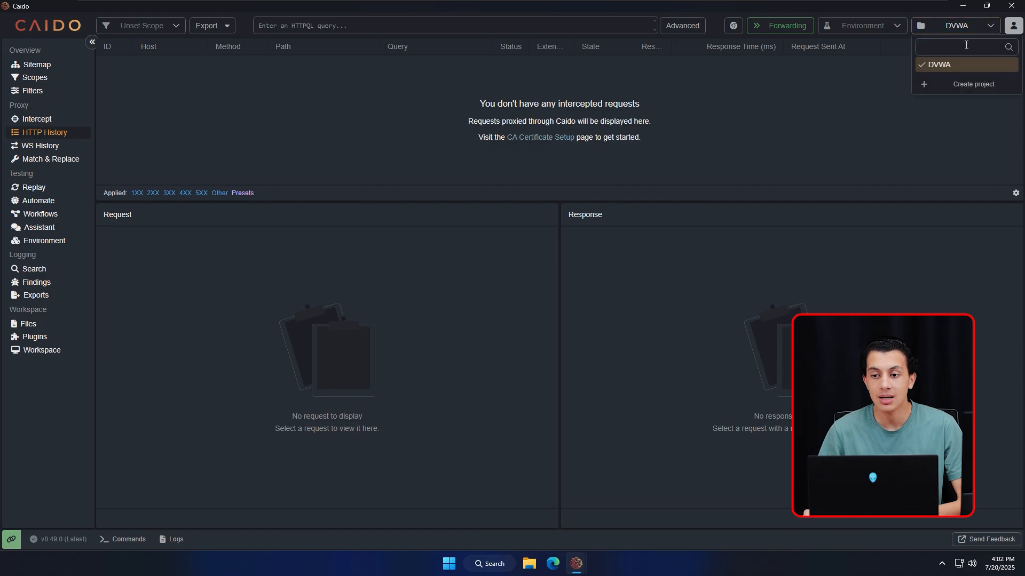
click(433, 110)
click(49, 350)
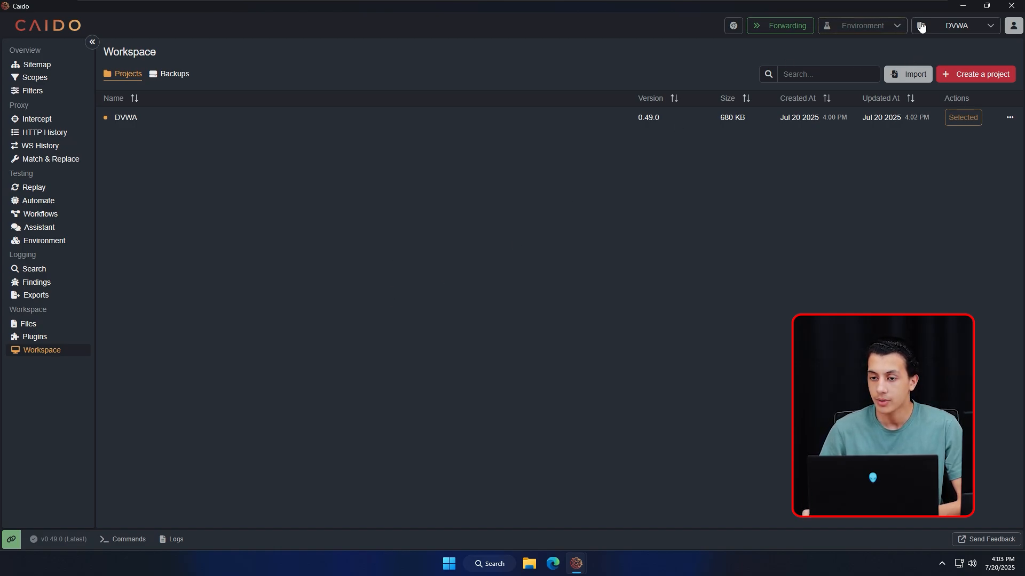
click(1012, 32)
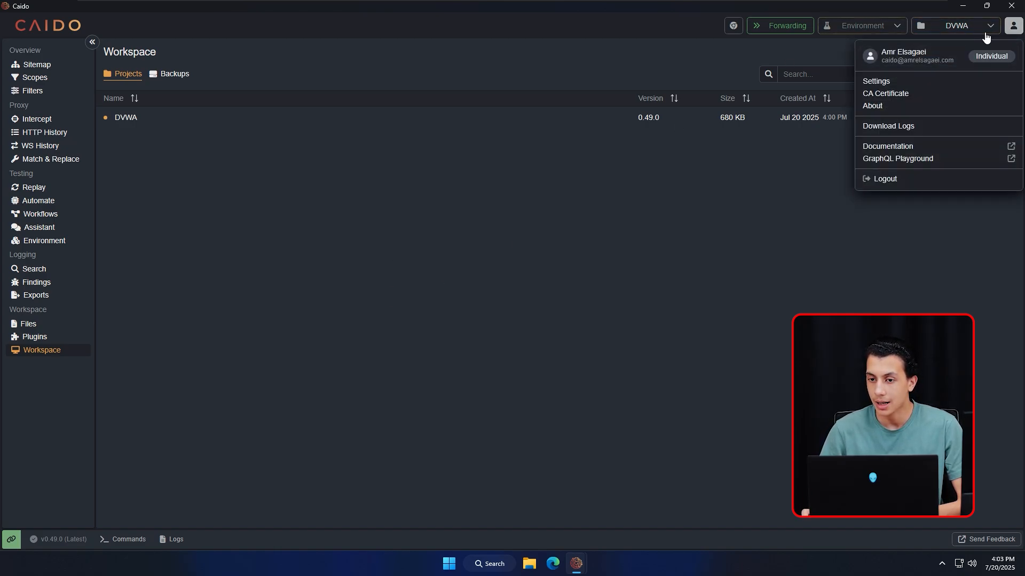
Open Settings and browse the Appearance, Shortcuts, Websockets, Startup and Rendering pages.
click(901, 83)
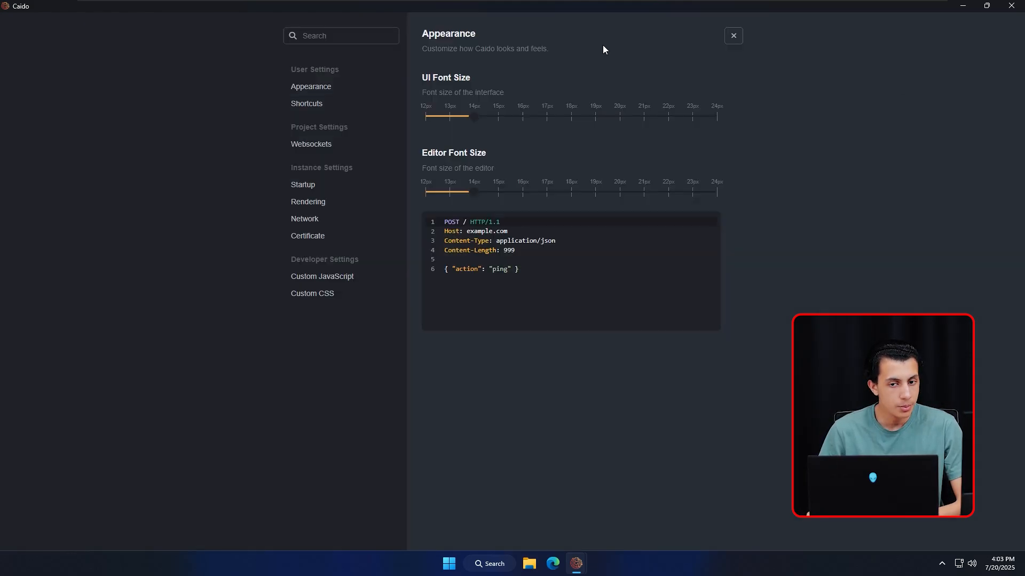
click(298, 90)
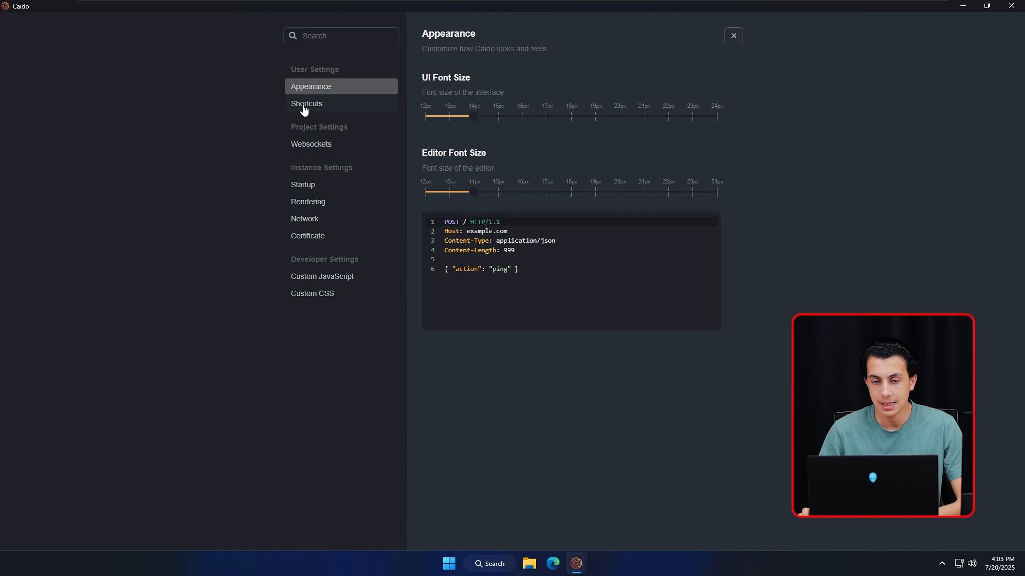
click(303, 107)
click(322, 144)
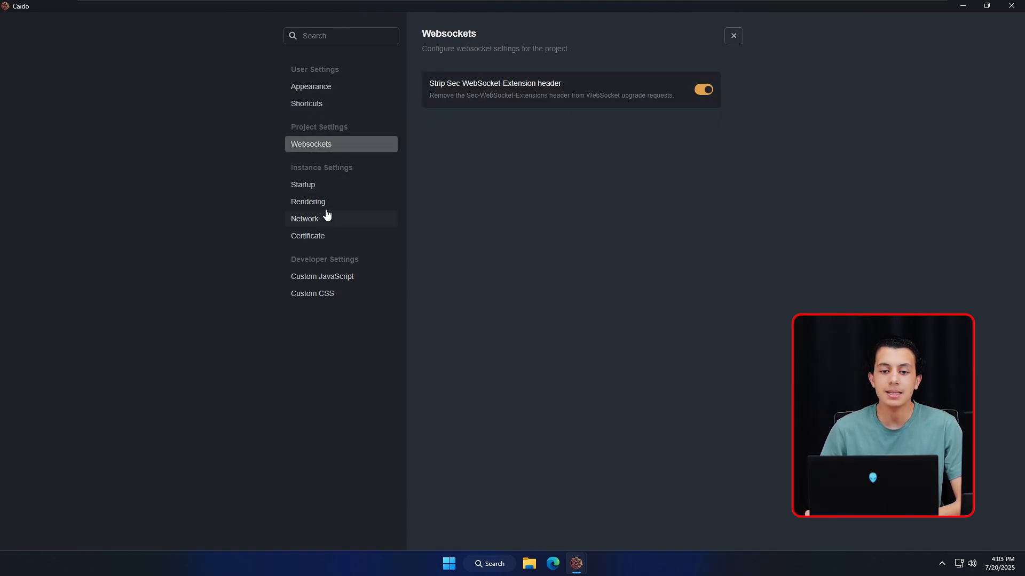
click(327, 190)
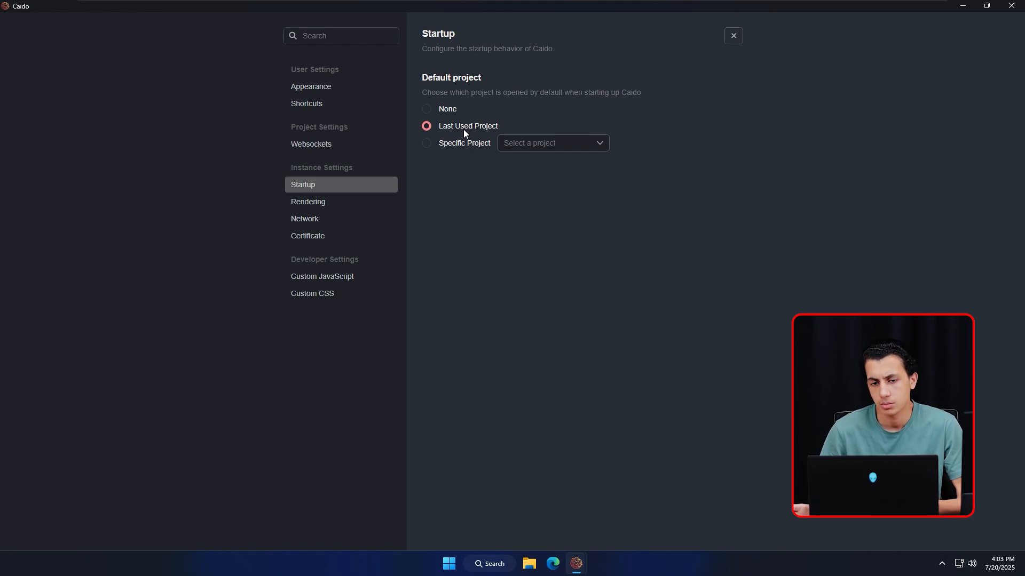
click(311, 206)
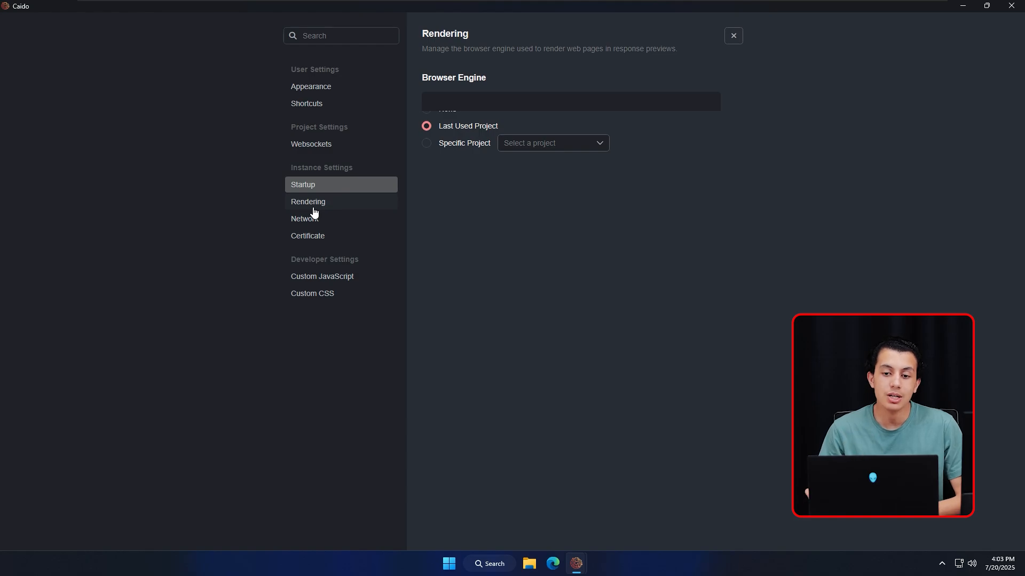
Install the rendering engine, review the Network, Certificate, Custom JavaScript and Custom CSS settings, then close Settings.
click(314, 210)
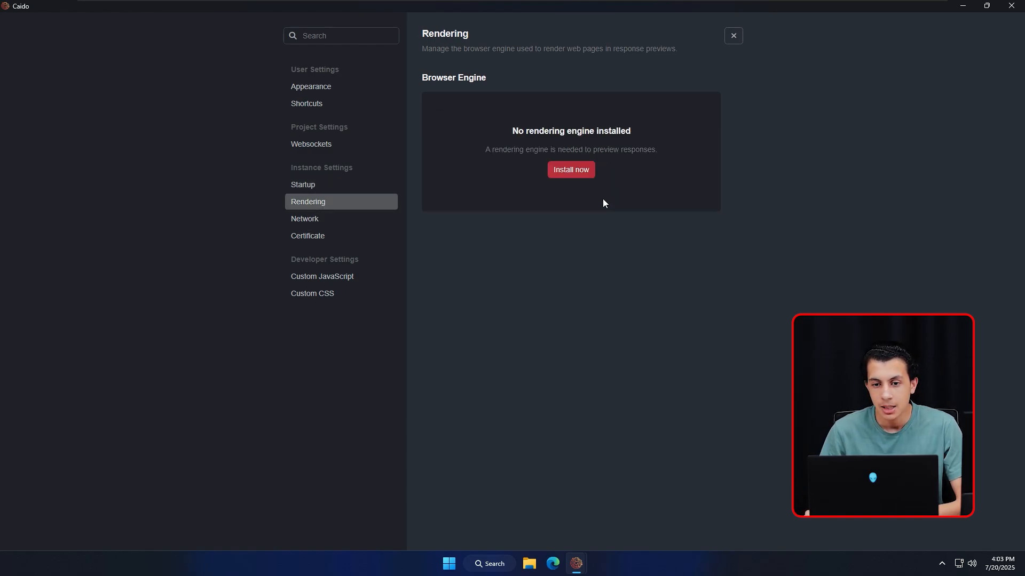
click(577, 174)
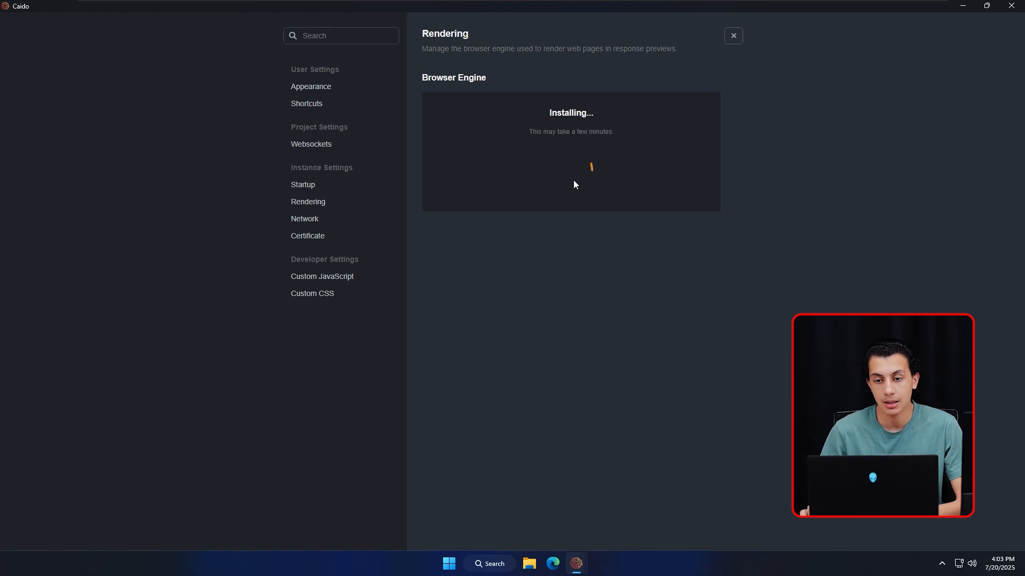
click(309, 226)
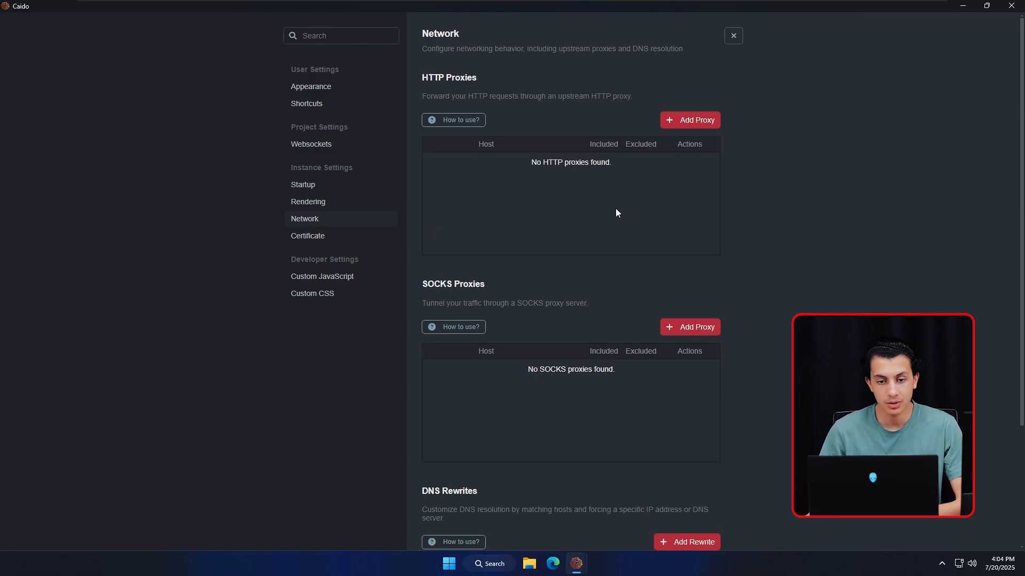
click(358, 236)
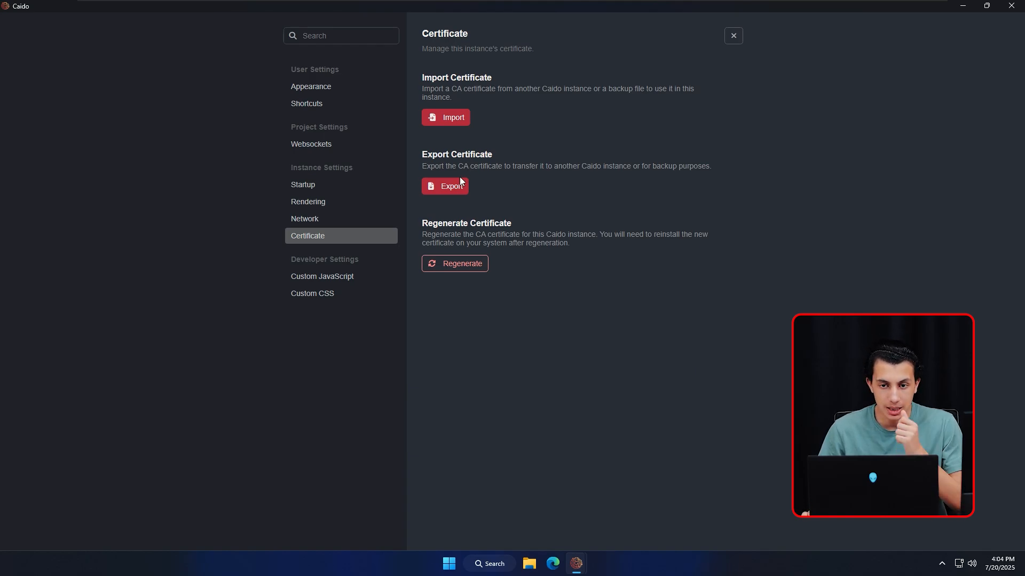
click(324, 276)
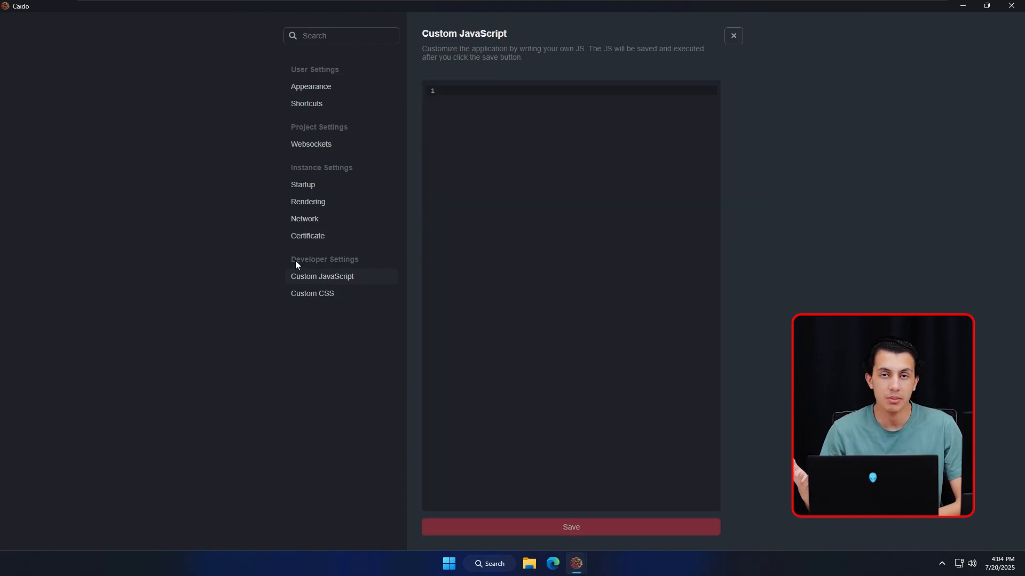
click(317, 296)
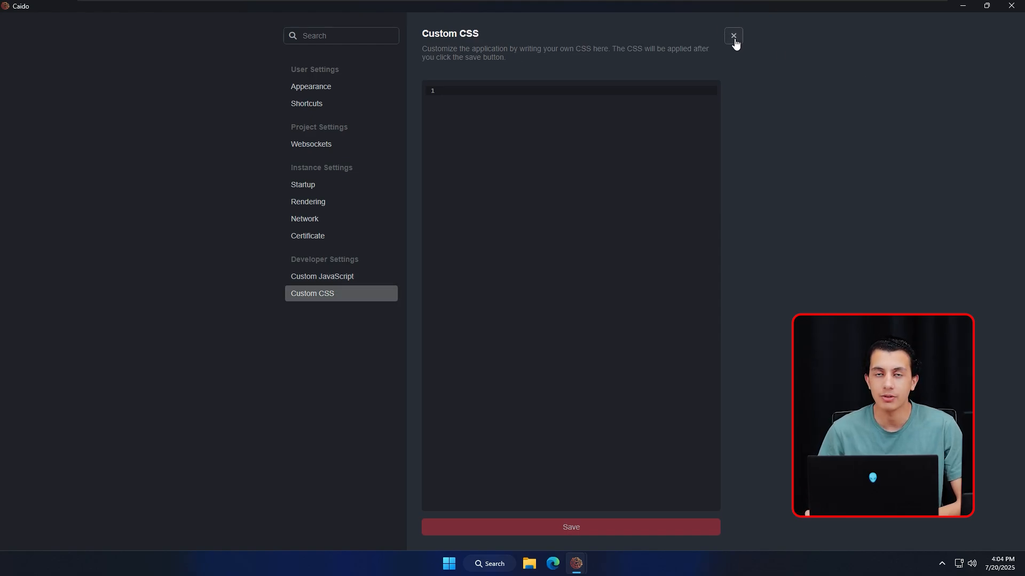
mouse_move(694, 4)
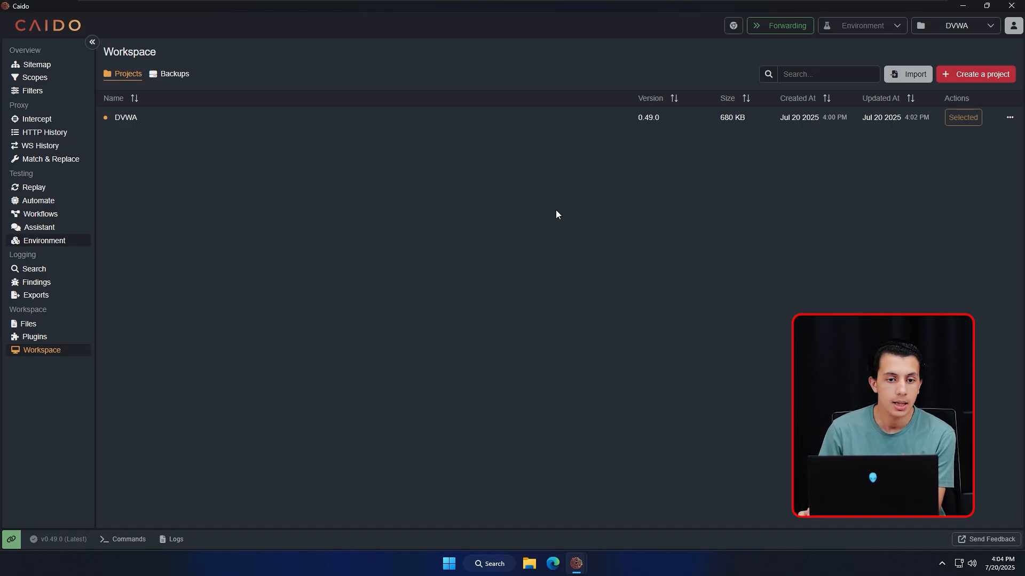
Go through the Sitemap to the Scopes page with its empty new-preset form.
click(61, 66)
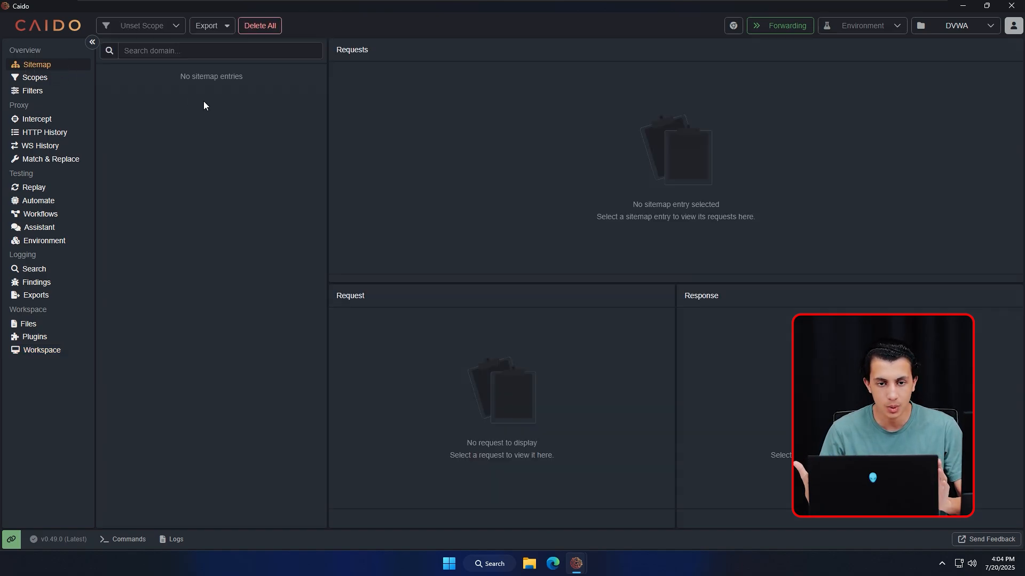
click(36, 78)
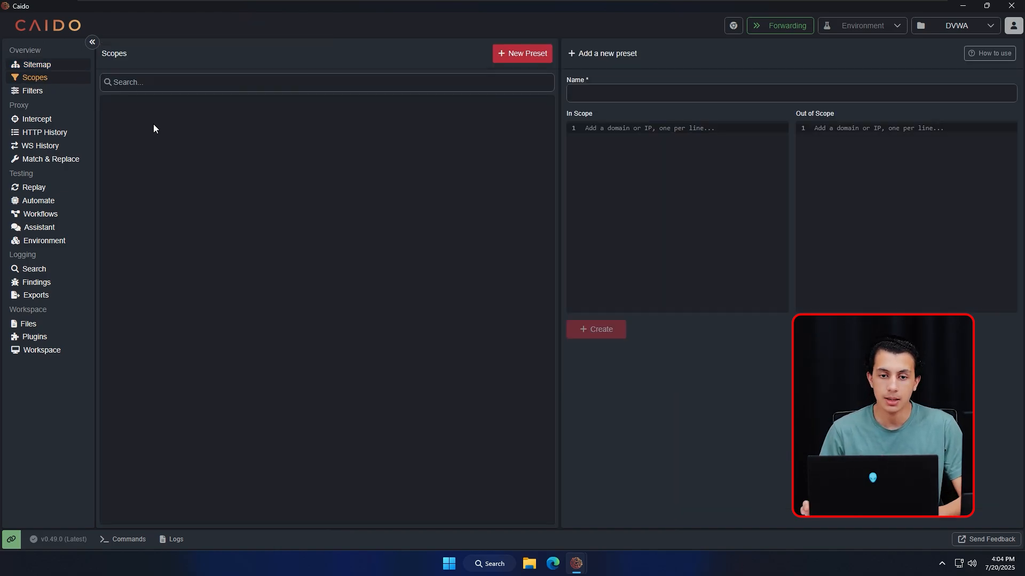
Launch Firefox from the Windows Start menu search.
key(super)
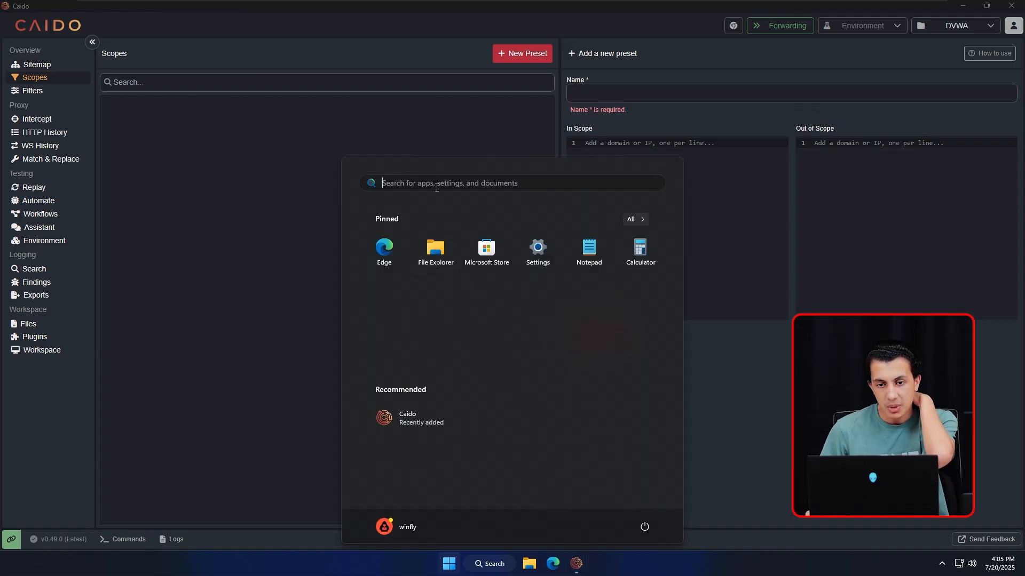
click(436, 184)
text(fire)
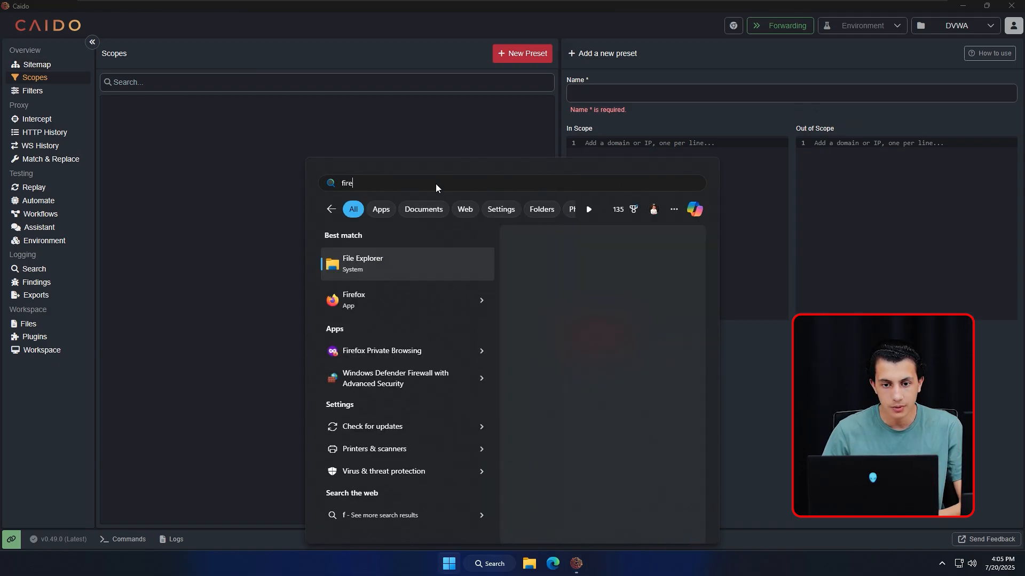
key(Return)
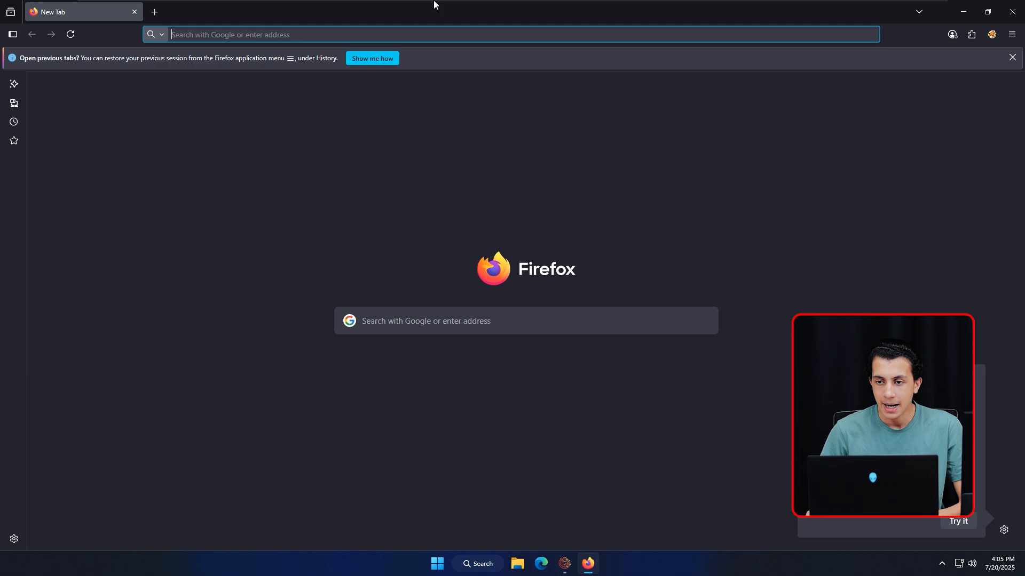
Open the FoxyProxy options and start a new proxy entry.
click(992, 35)
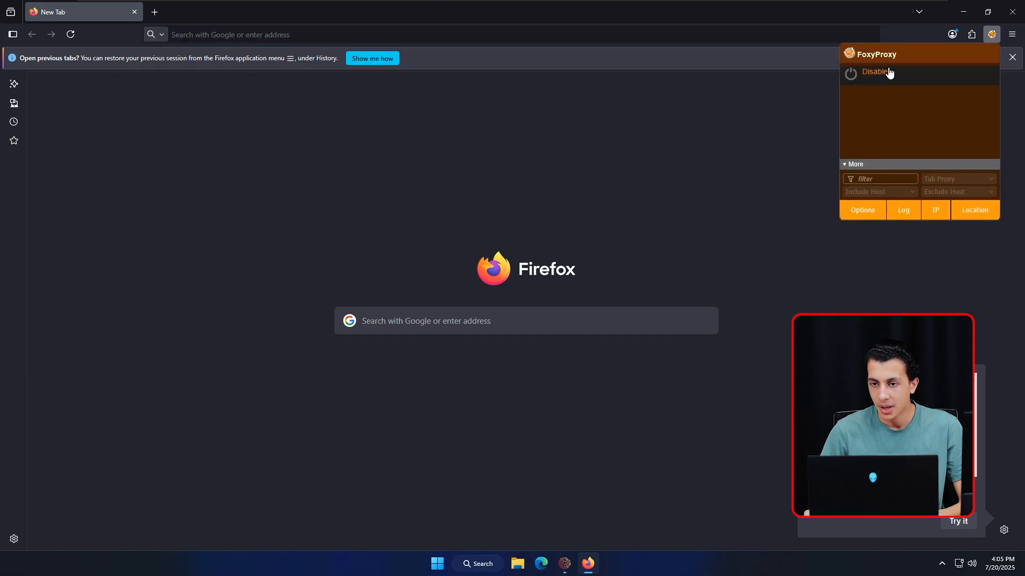
click(876, 216)
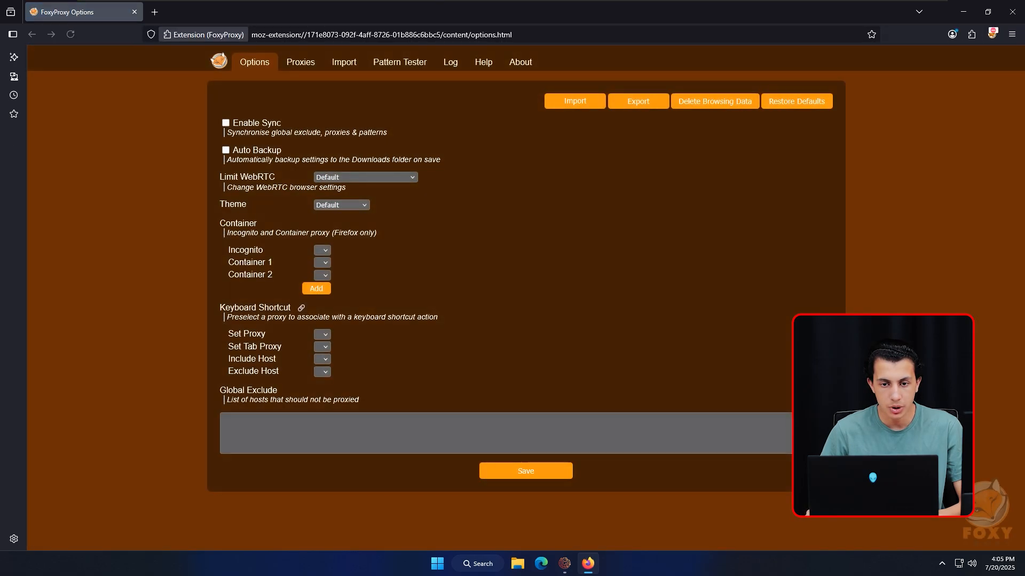
click(302, 63)
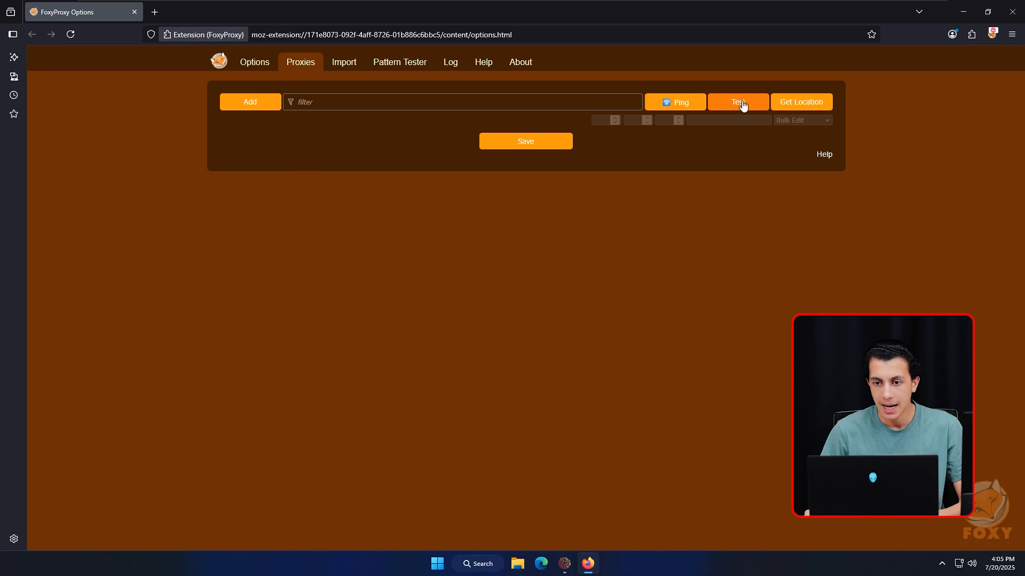
click(247, 107)
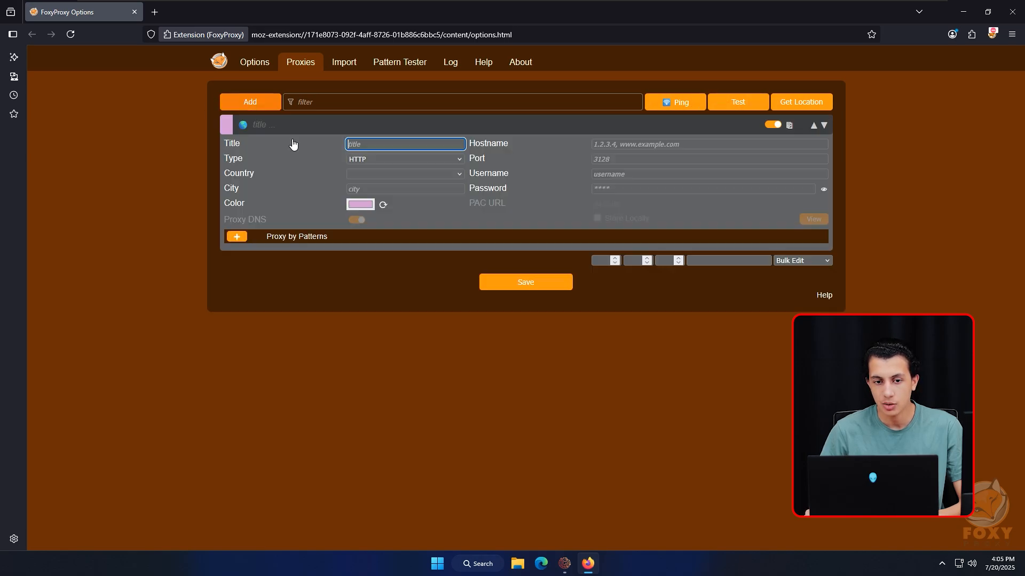
Save the proxy as Caido, 127.0.0.1, port 8080, orange, and confirm it is listed.
click(381, 145)
text(Caido)
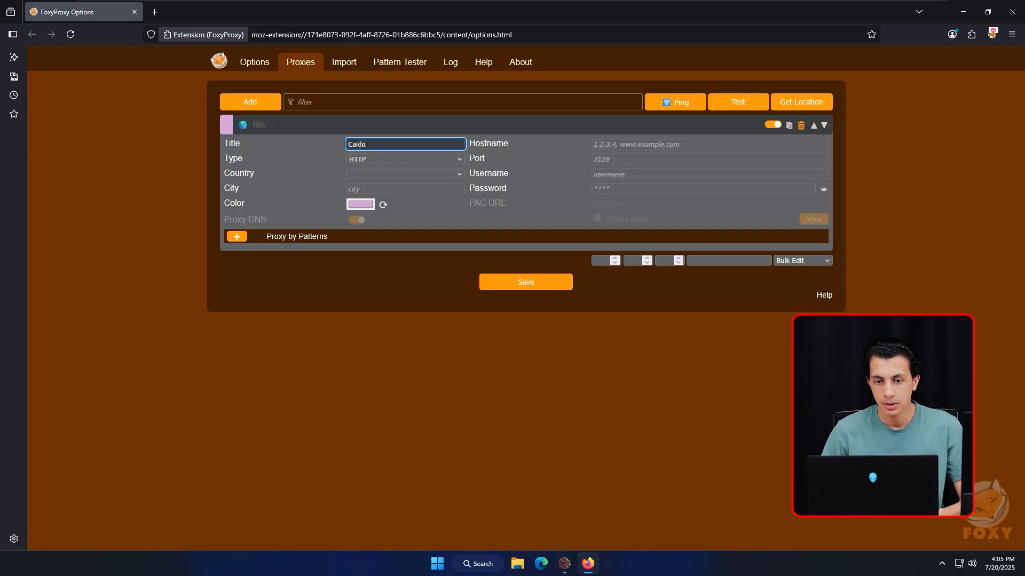
key(Tab)
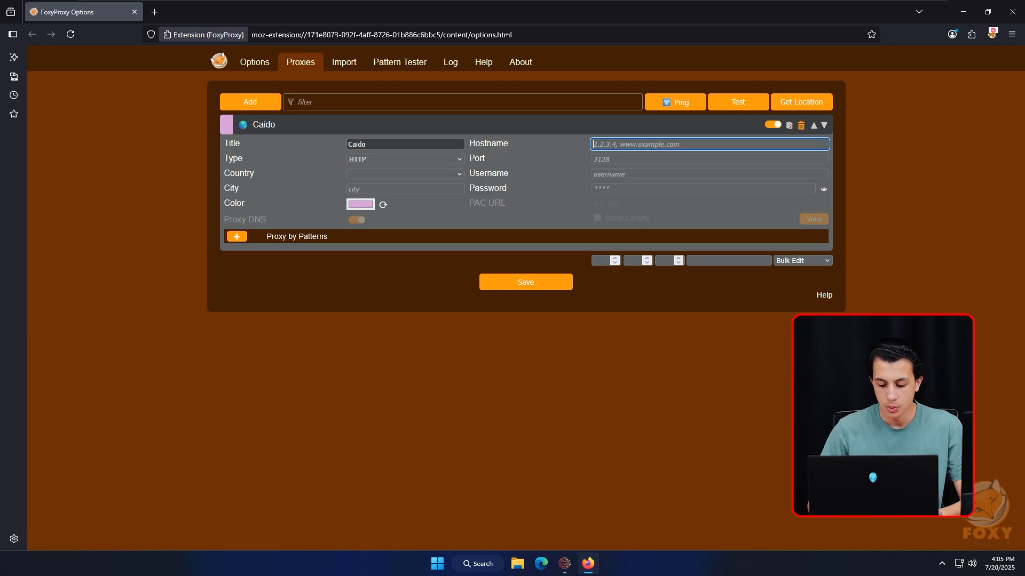
text(127.0.0.)
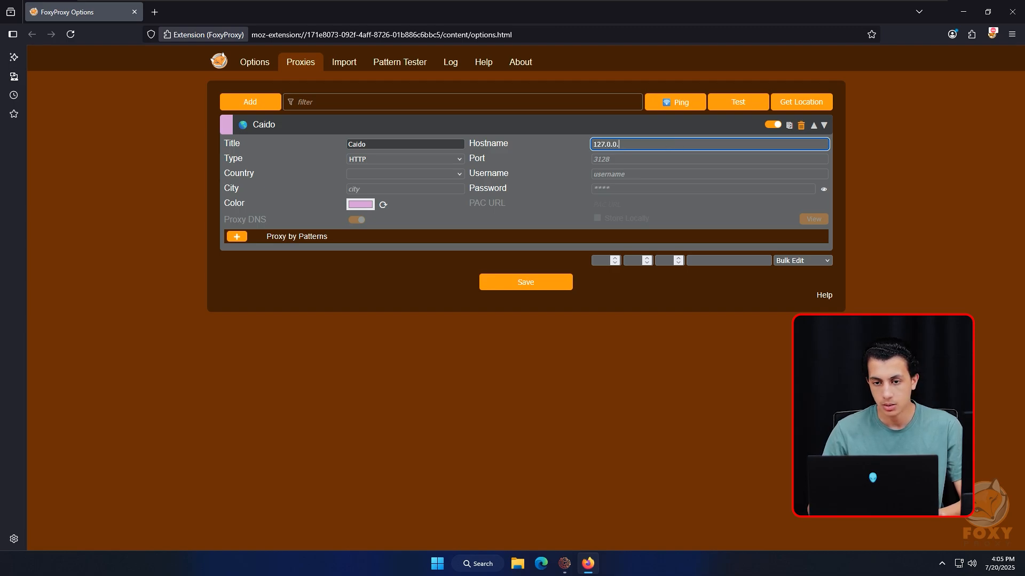
text(1)
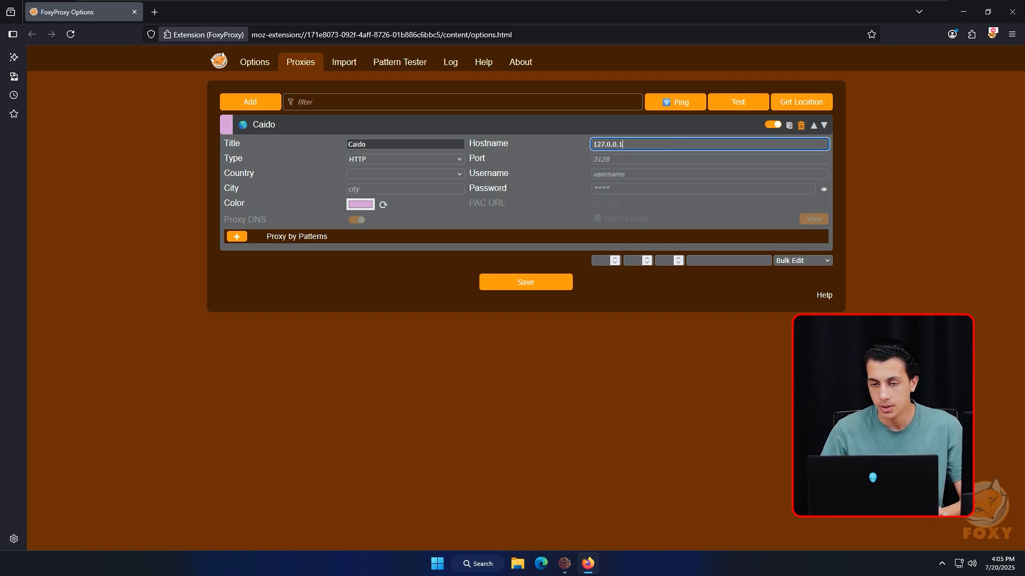
key(Tab)
click(607, 158)
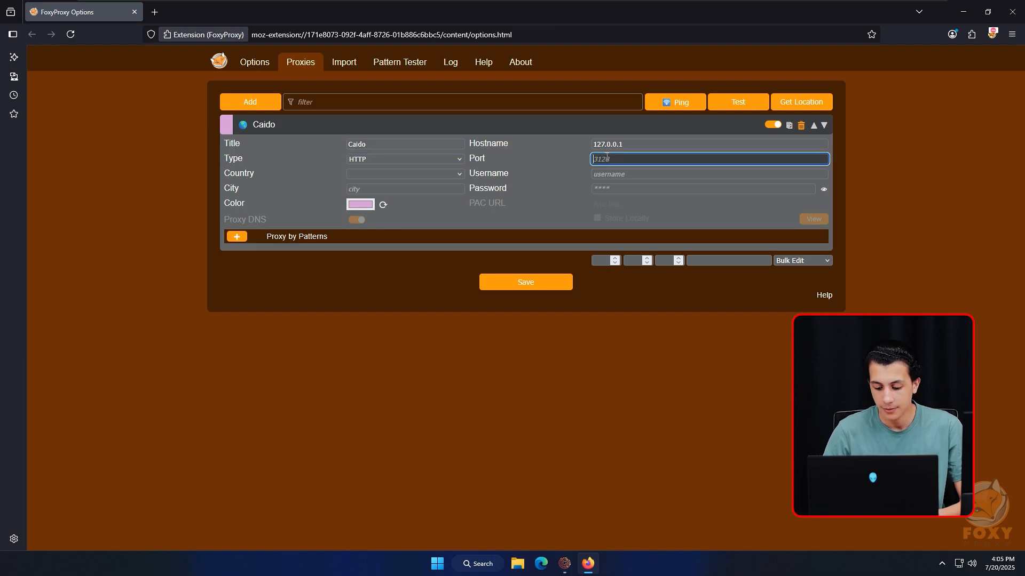
text(8080)
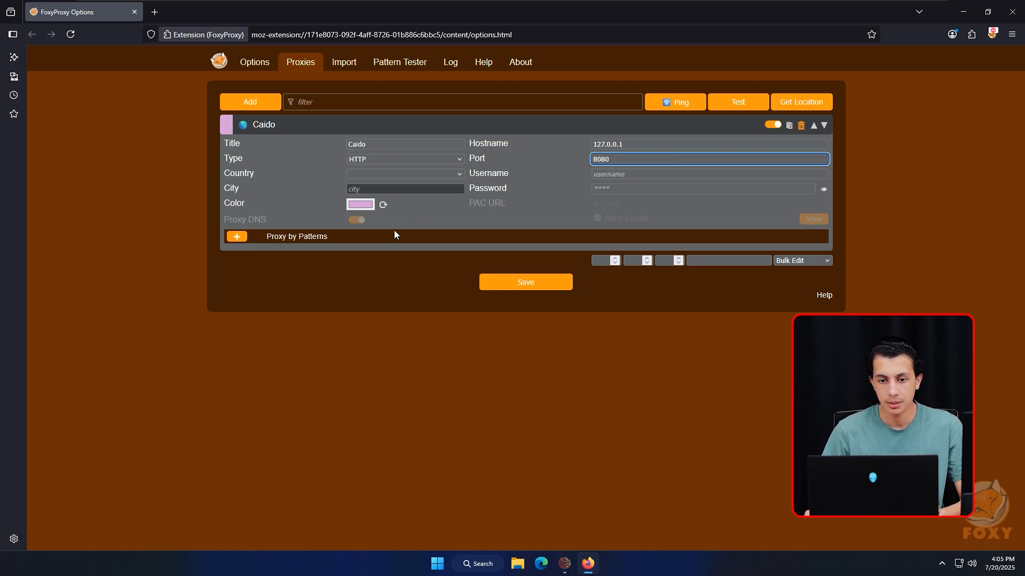
click(357, 204)
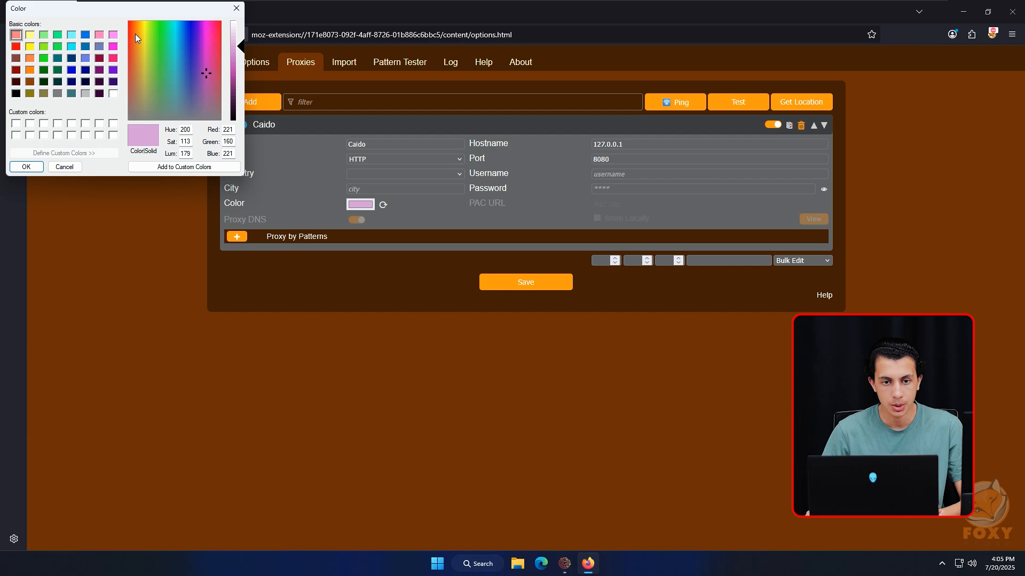
mouse_move(135, 33)
mouse_down()
mouse_move(138, 13)
mouse_move(132, 27)
mouse_move(126, 22)
mouse_move(141, 24)
mouse_up()
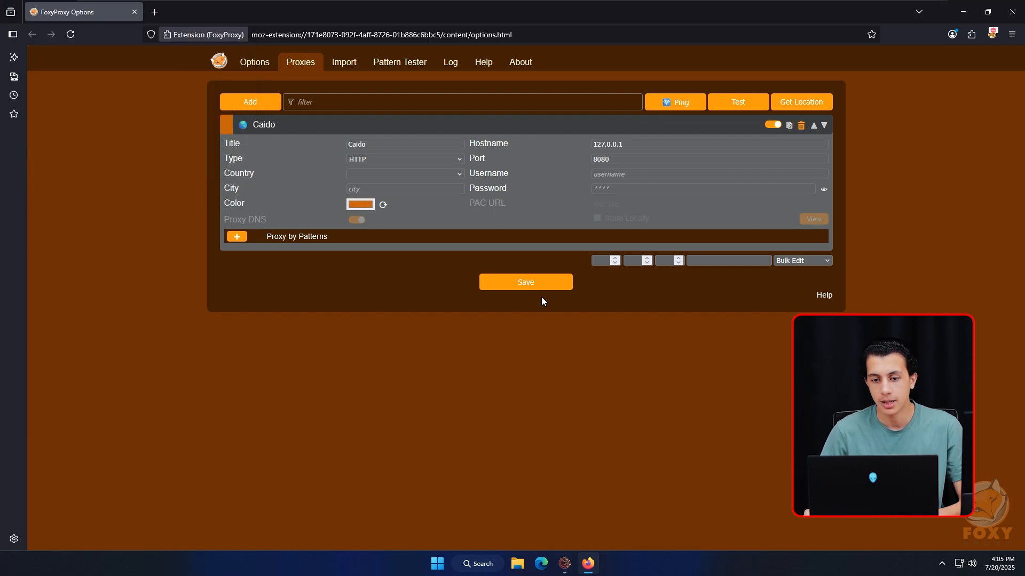
click(537, 285)
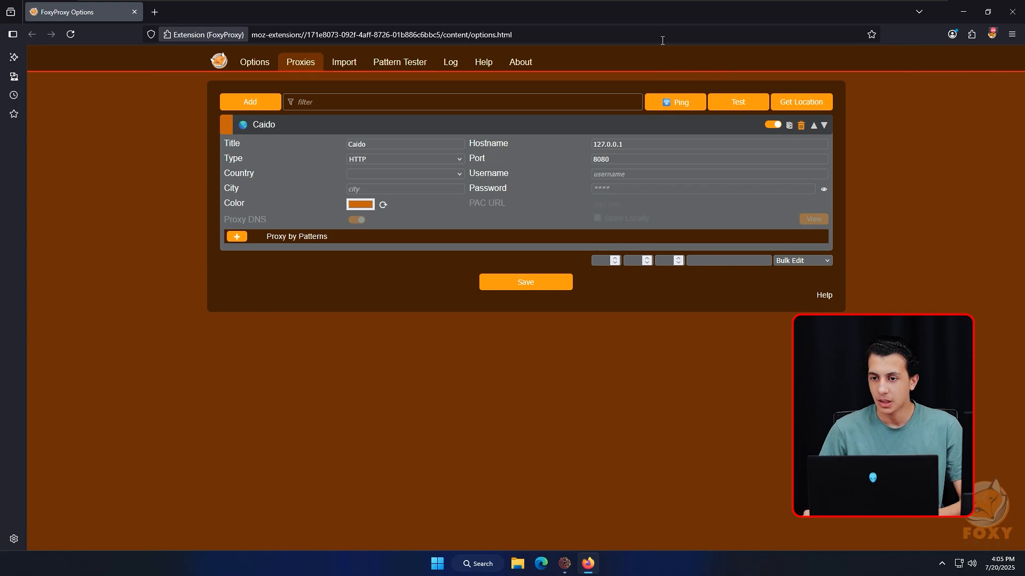
click(992, 34)
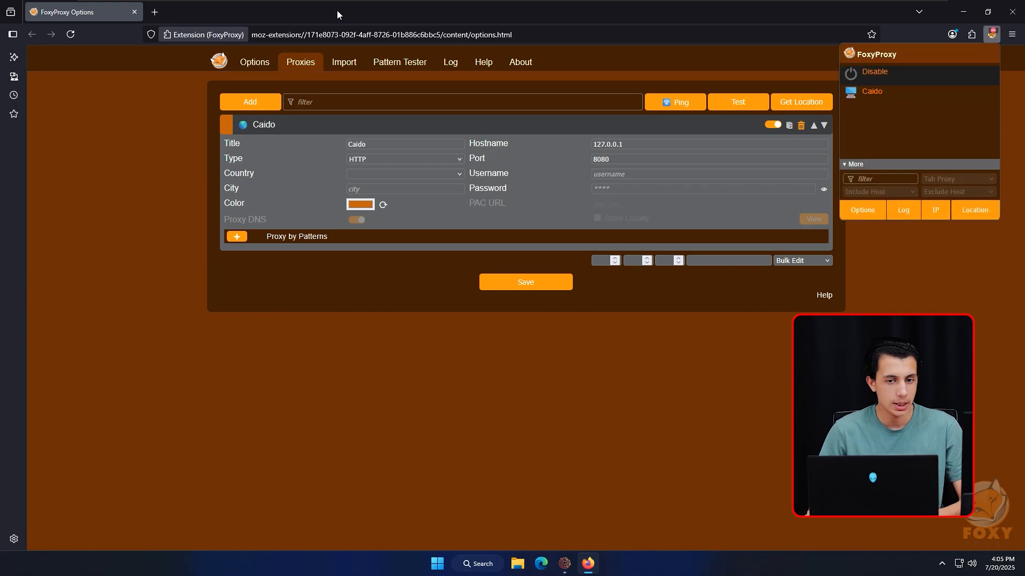
click(155, 12)
Close the FoxyProxy options tab and load the Gin & Juice Shop home page.
click(134, 12)
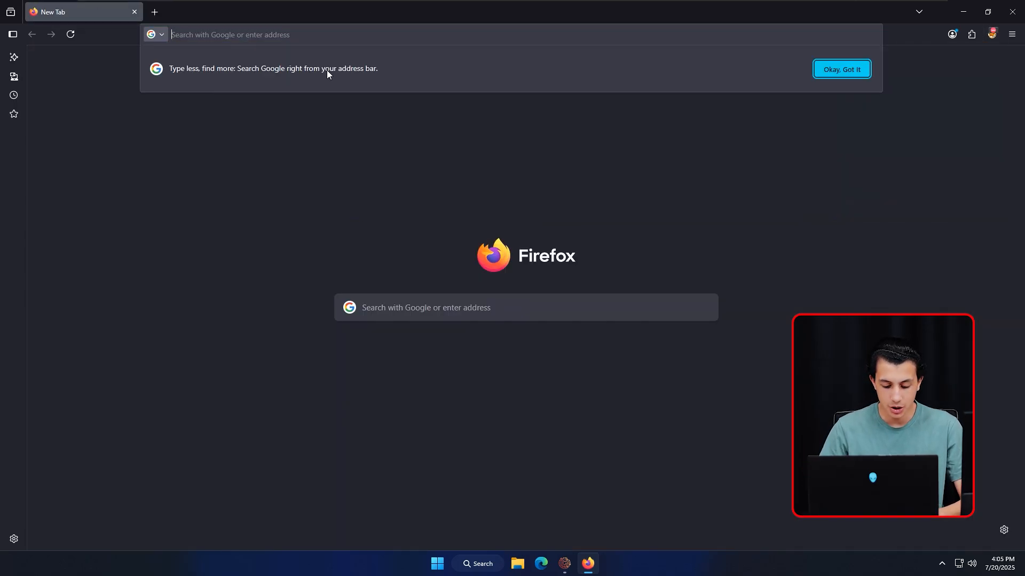
text(DVWA)
key(Return)
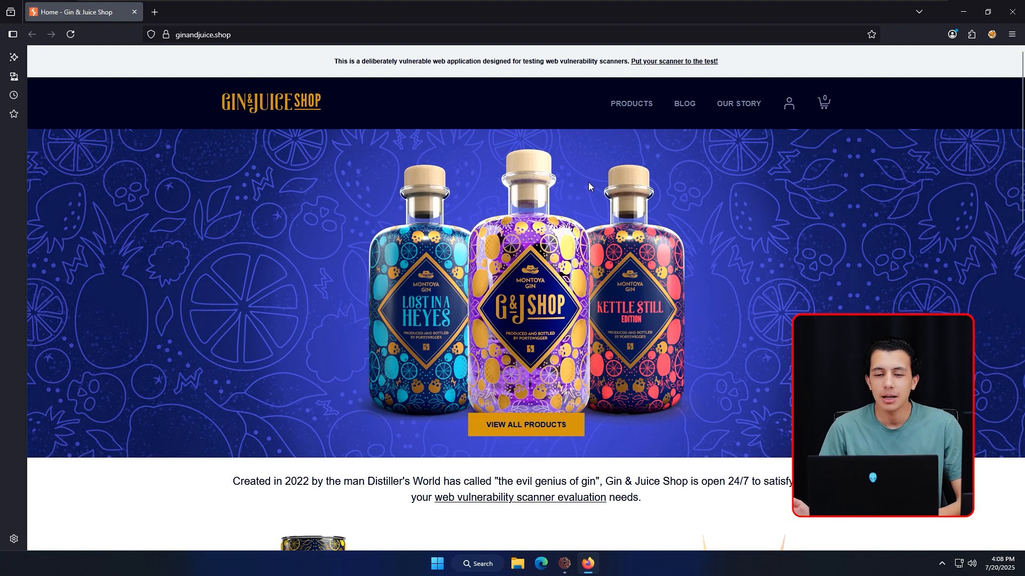
scroll(265, 114, down, 8)
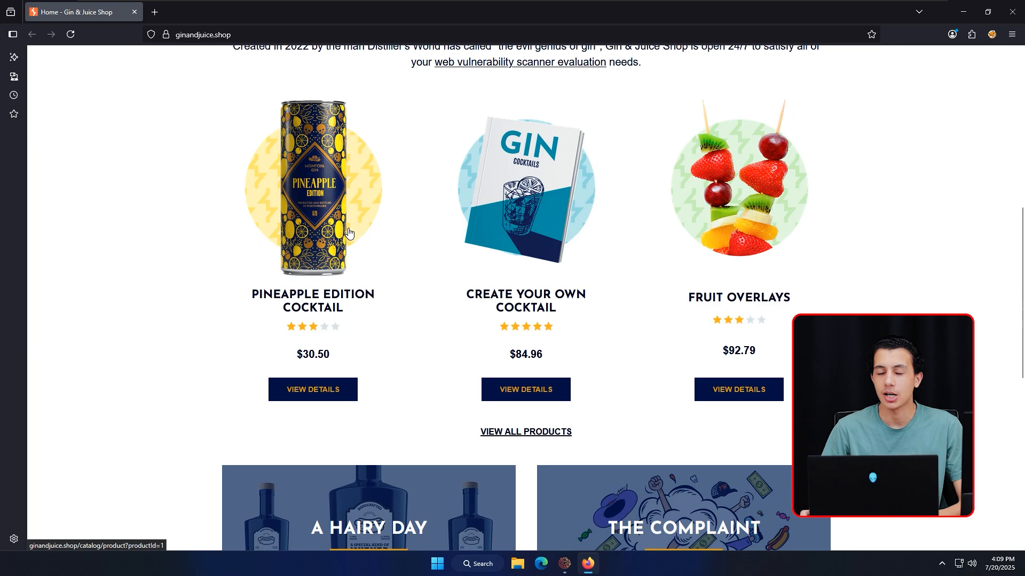
scroll(460, 267, up, 8)
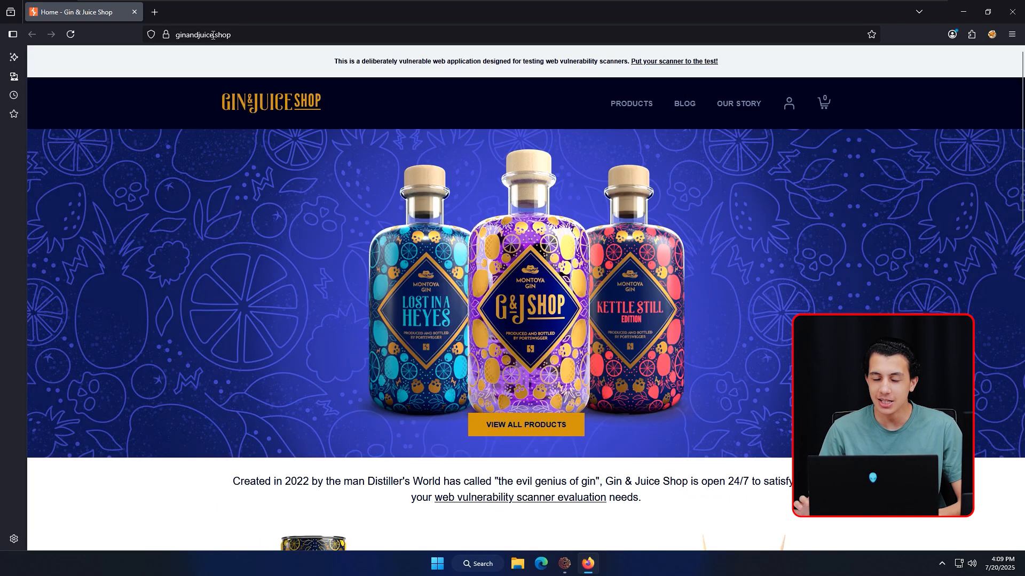
Check FoxyProxy's active proxy and select the ginandjuice.shop domain in the address bar.
click(283, 35)
click(993, 34)
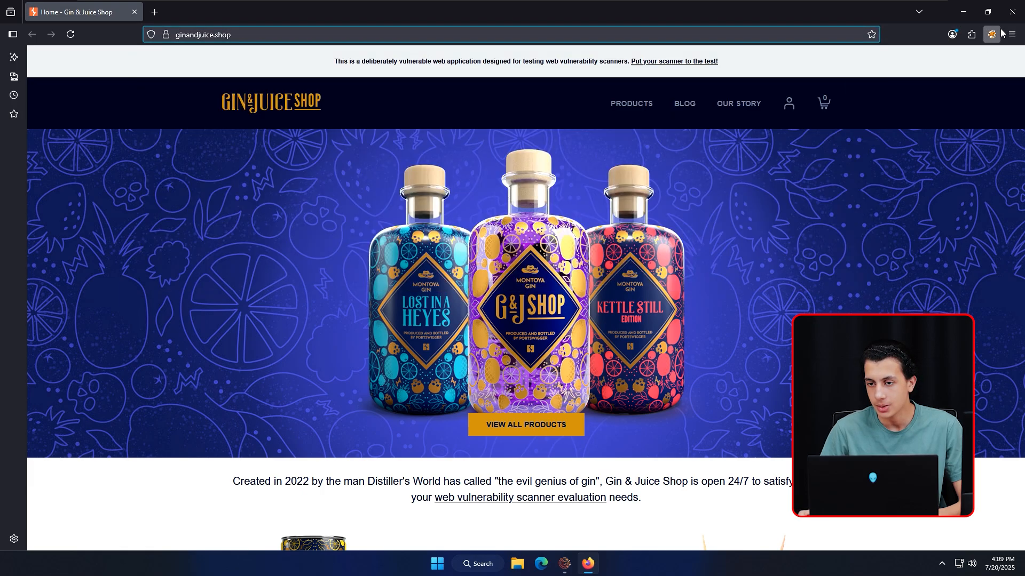
double_click(248, 34)
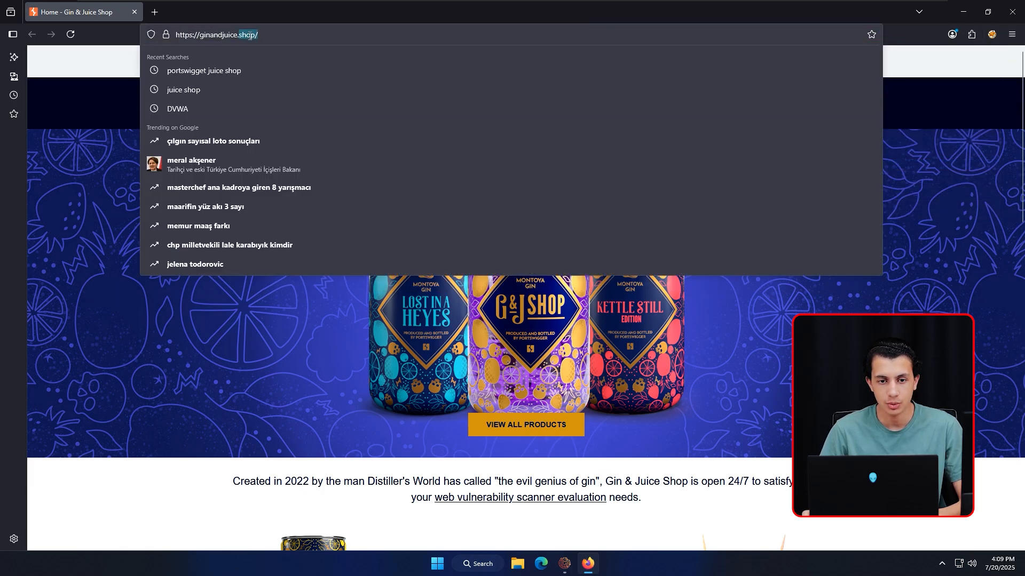
drag(227, 35, 251, 40)
key(ctrl+c)
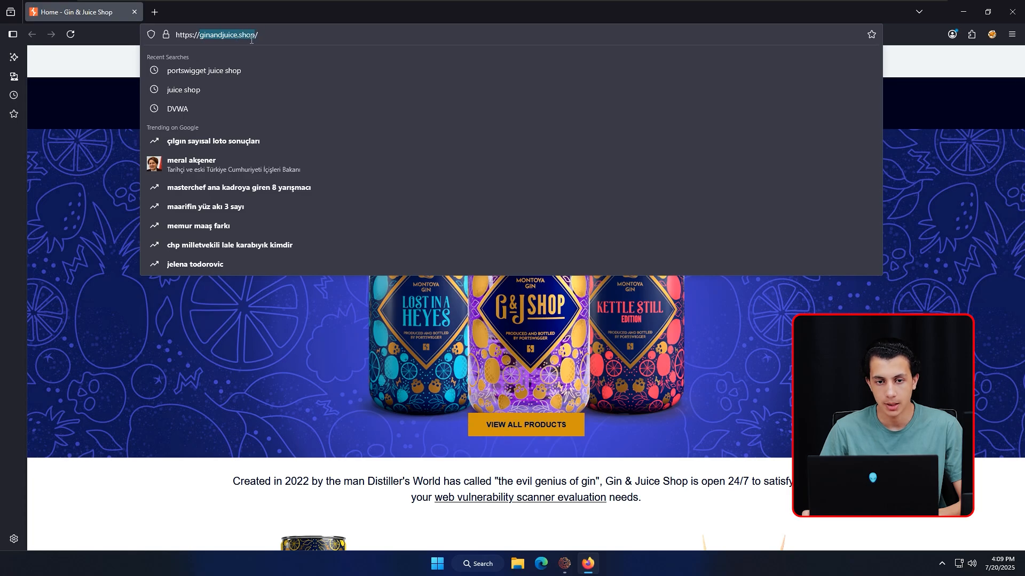
click(564, 563)
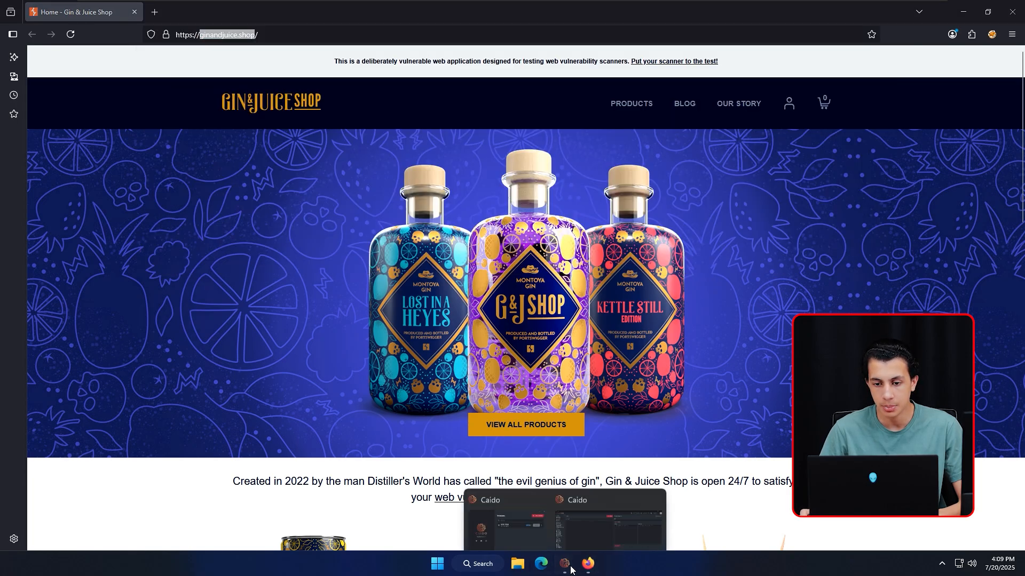
In Workspace, rename the DVWA project to 'ginandjuice.shop', save, and view its empty Sitemap.
click(601, 513)
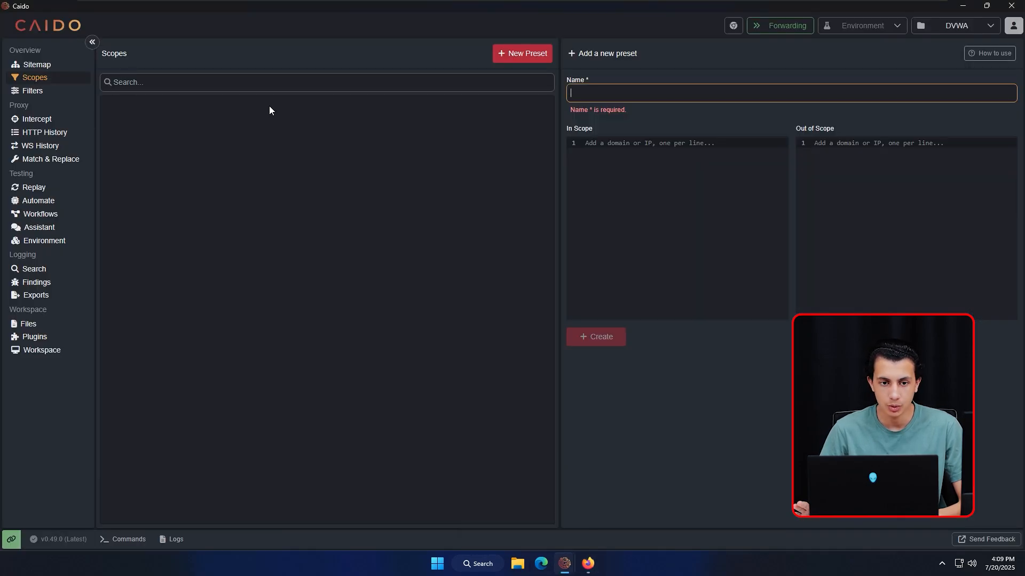
click(69, 352)
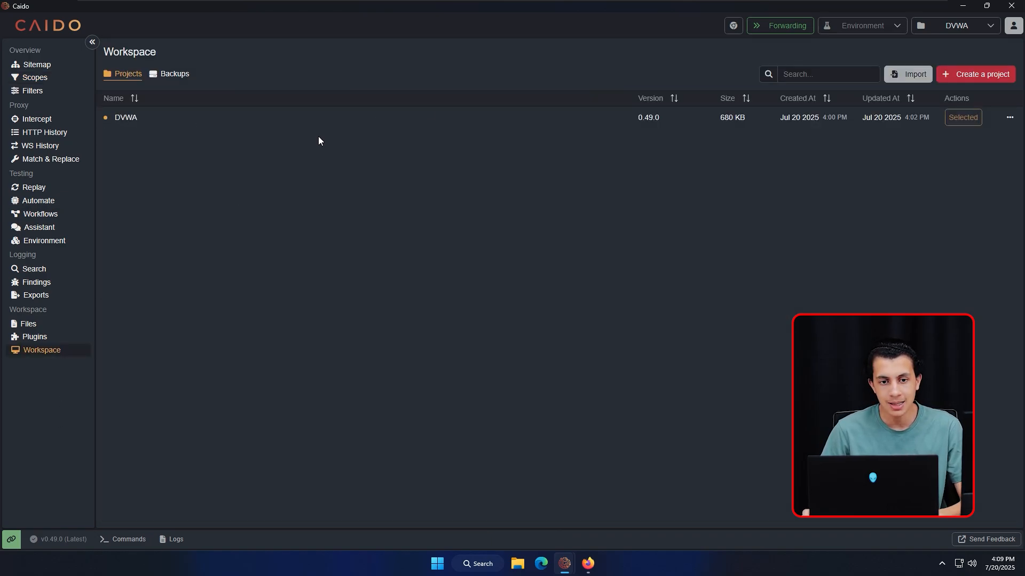
click(1009, 117)
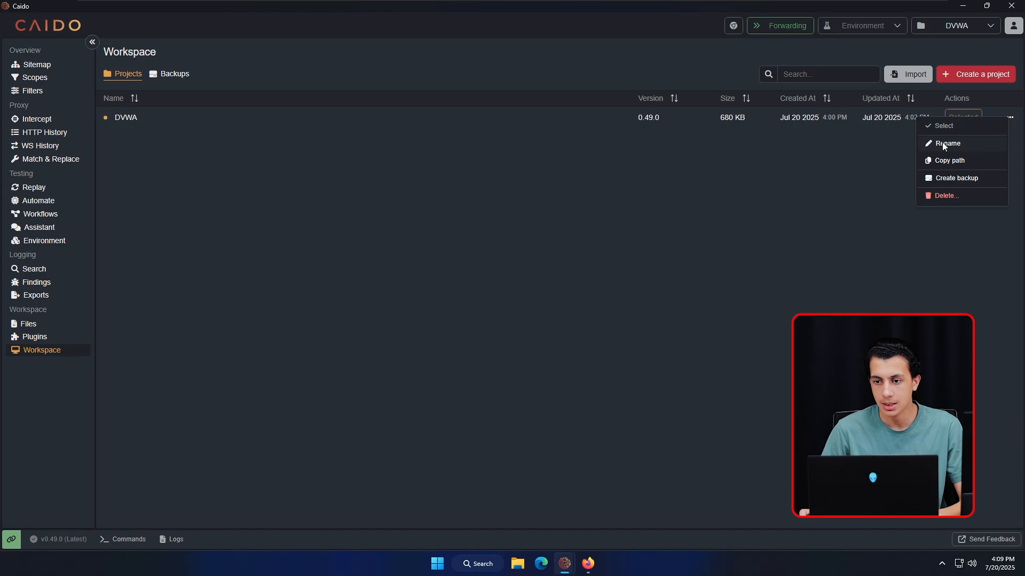
click(943, 142)
click(224, 115)
key(ctrl+a)
text(ginandjuice.shop)
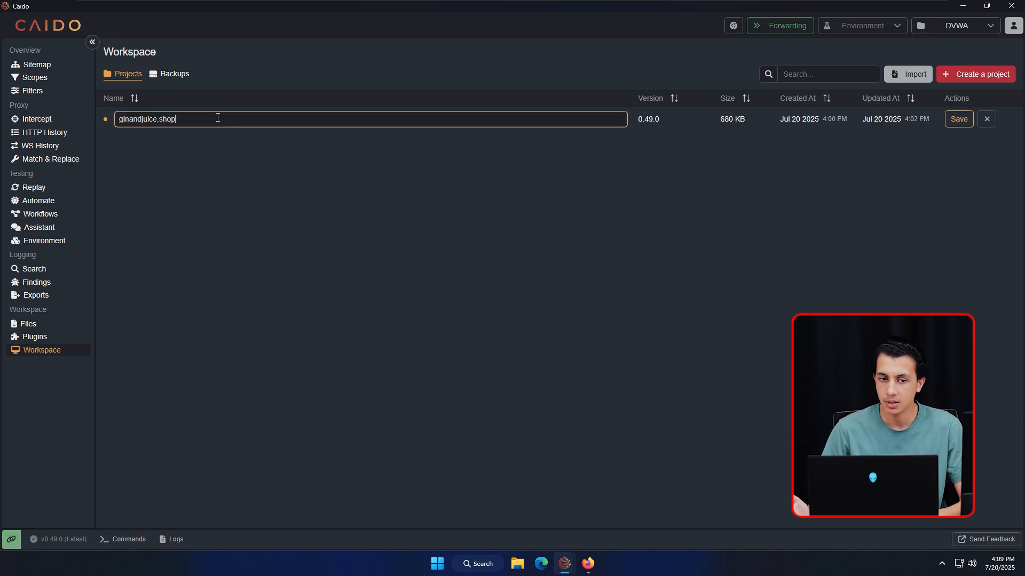
click(948, 120)
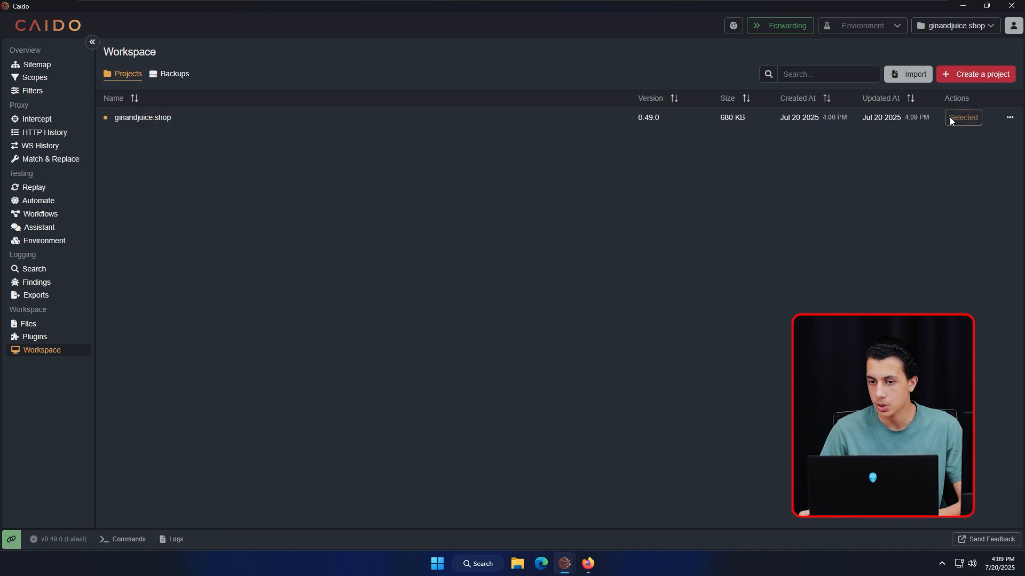
click(58, 66)
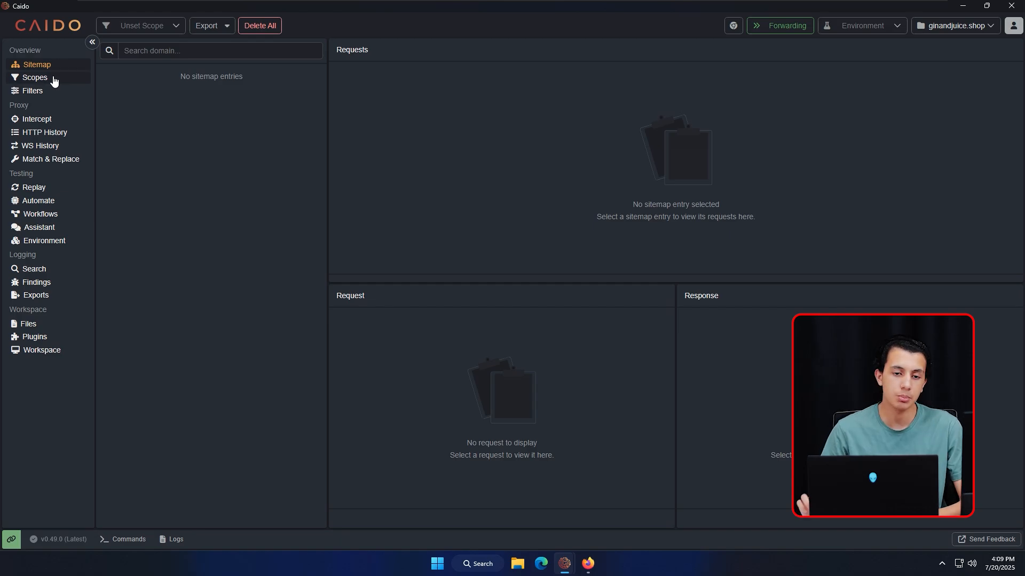
Start a new scope preset named 'J&J Web apps' with *.ginandjuice.shop as the in-scope pattern.
click(54, 81)
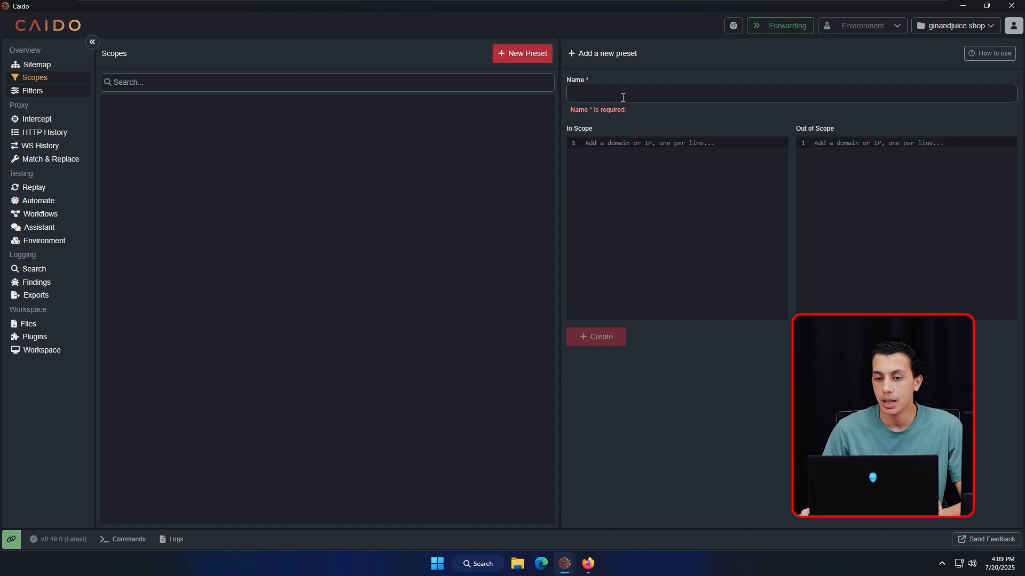
click(622, 97)
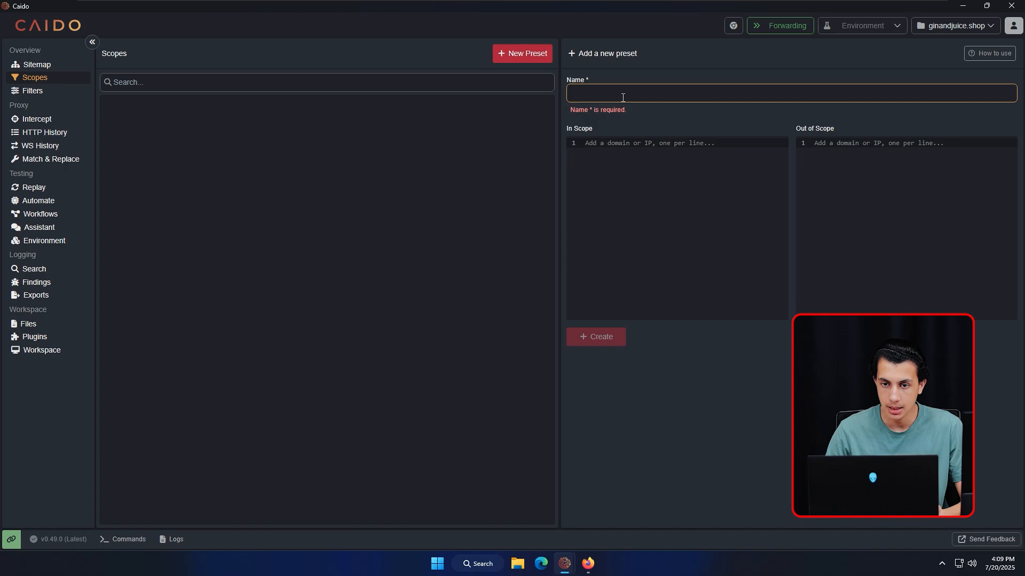
text(J&J Web apps)
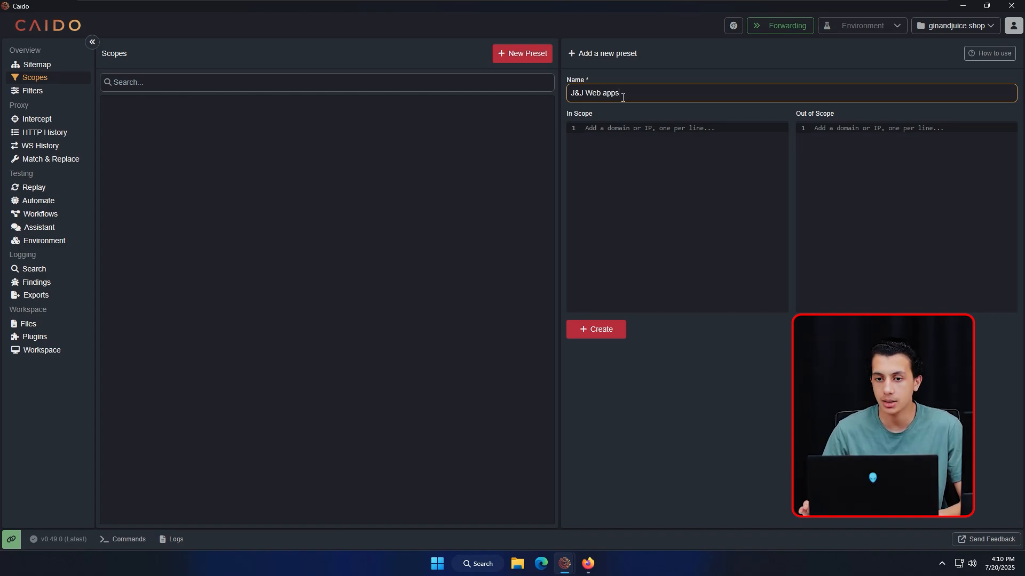
click(633, 131)
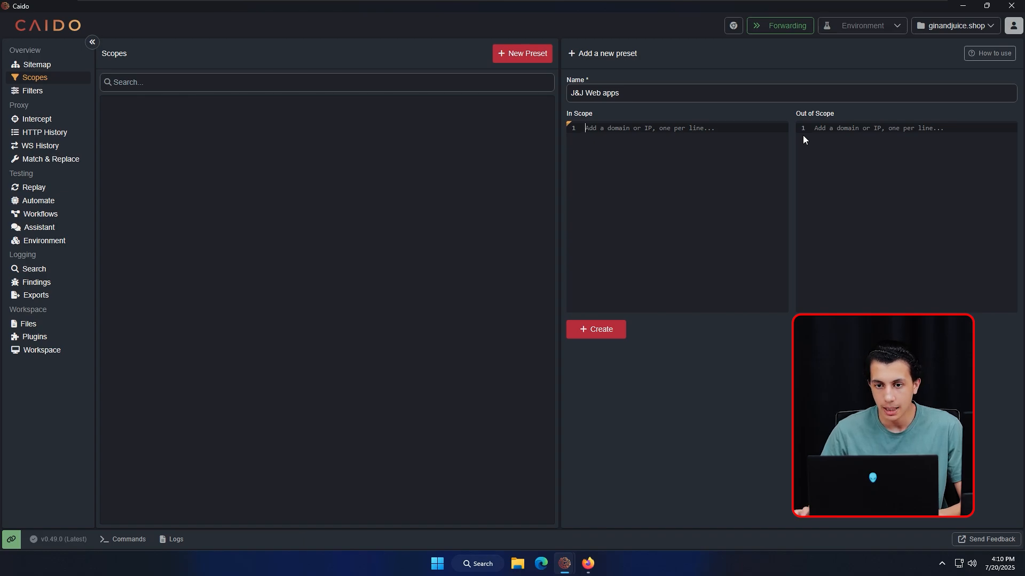
key(ctrl+v)
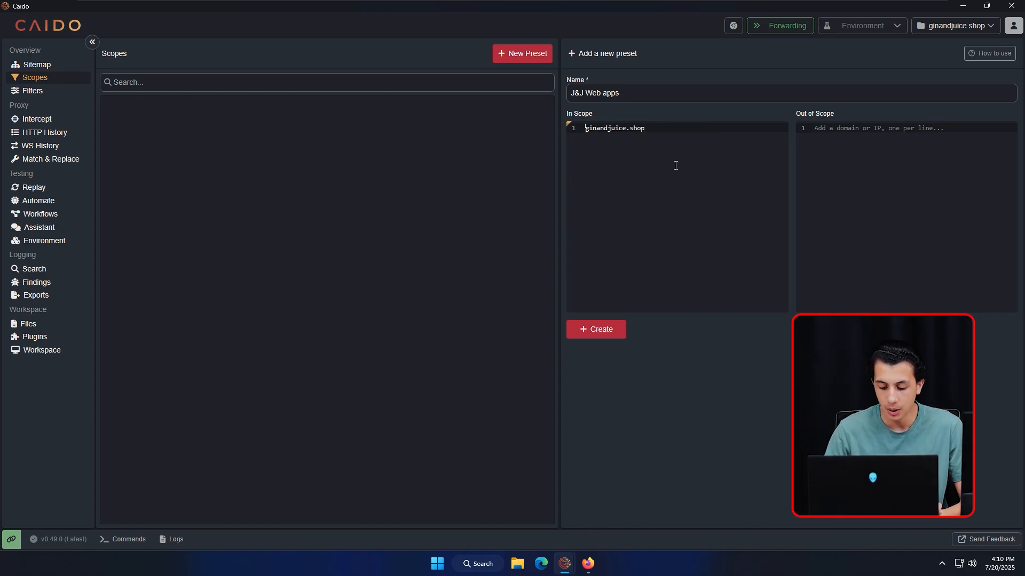
text(*.)
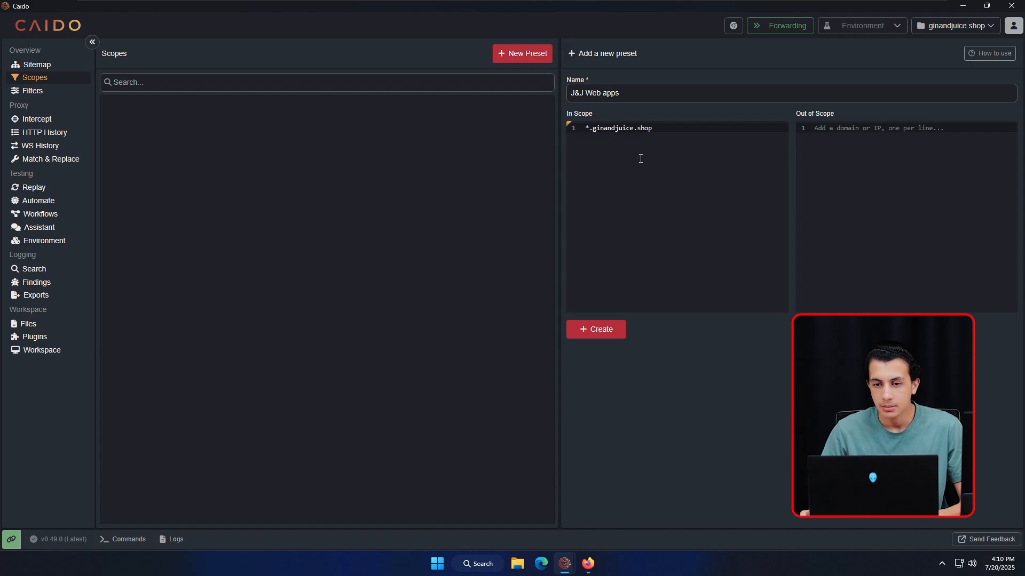
Check the wildcard pattern help, create the preset, and go back to the Sitemap.
click(990, 54)
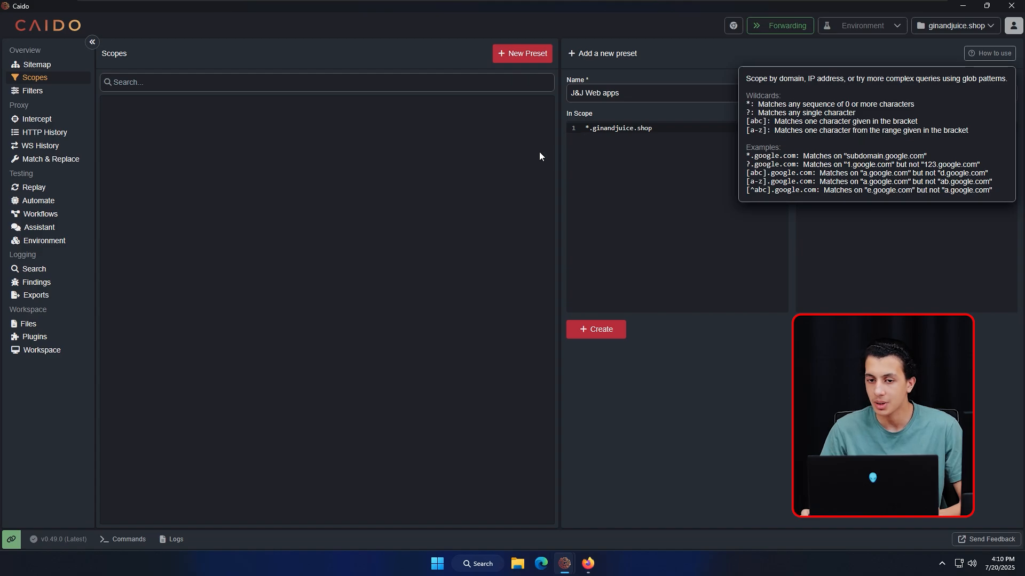
click(602, 143)
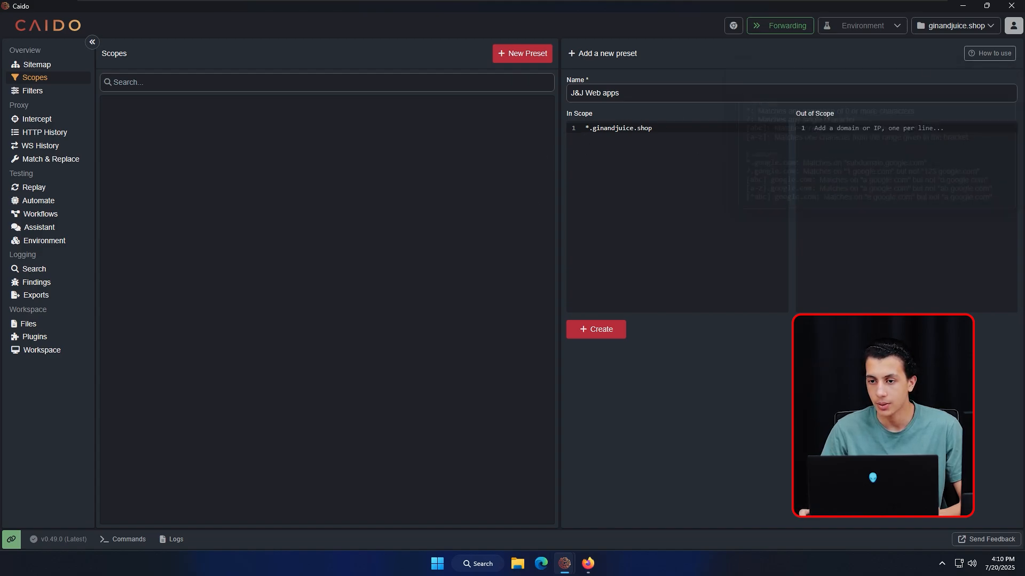
click(596, 331)
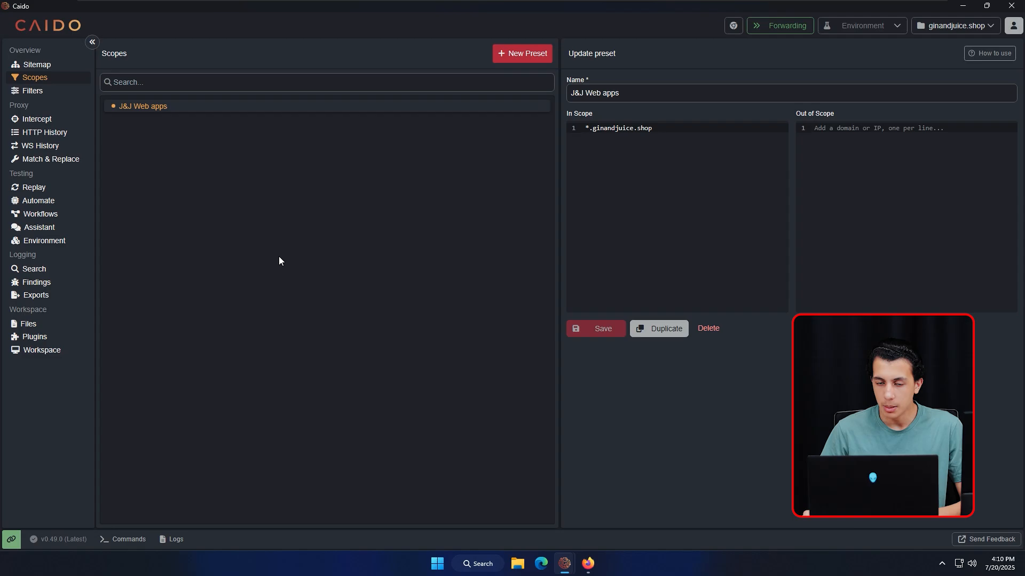
click(37, 66)
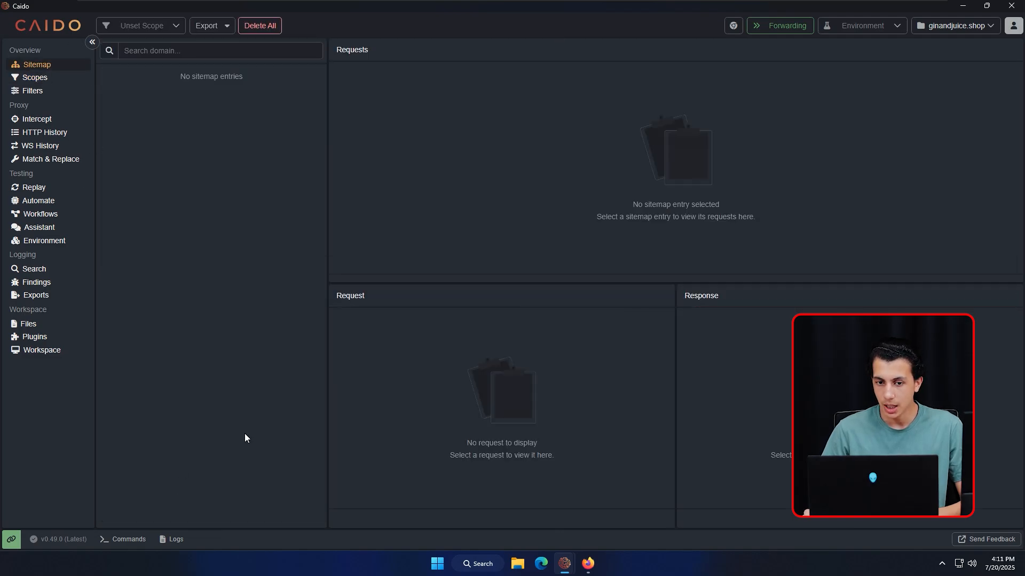
Resize Firefox beside Caido, switch FoxyProxy to Caido, and reload the shop page.
click(587, 565)
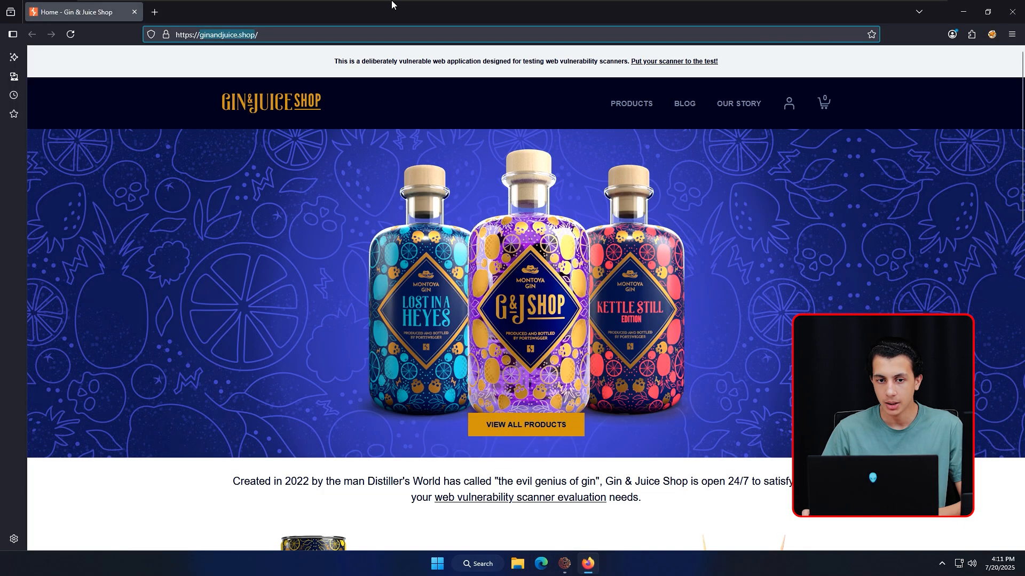
drag(393, 4, 567, 34)
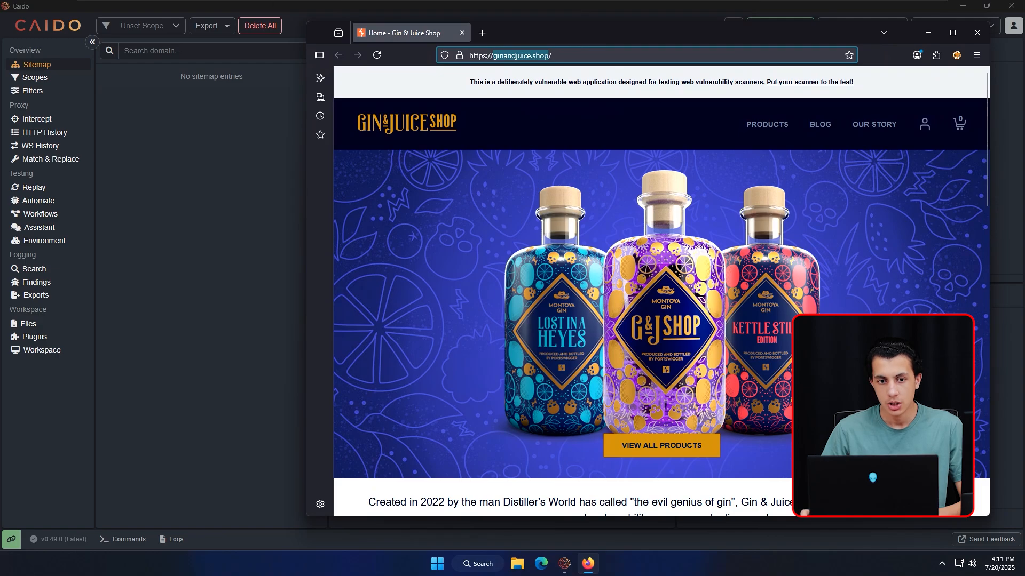
click(957, 55)
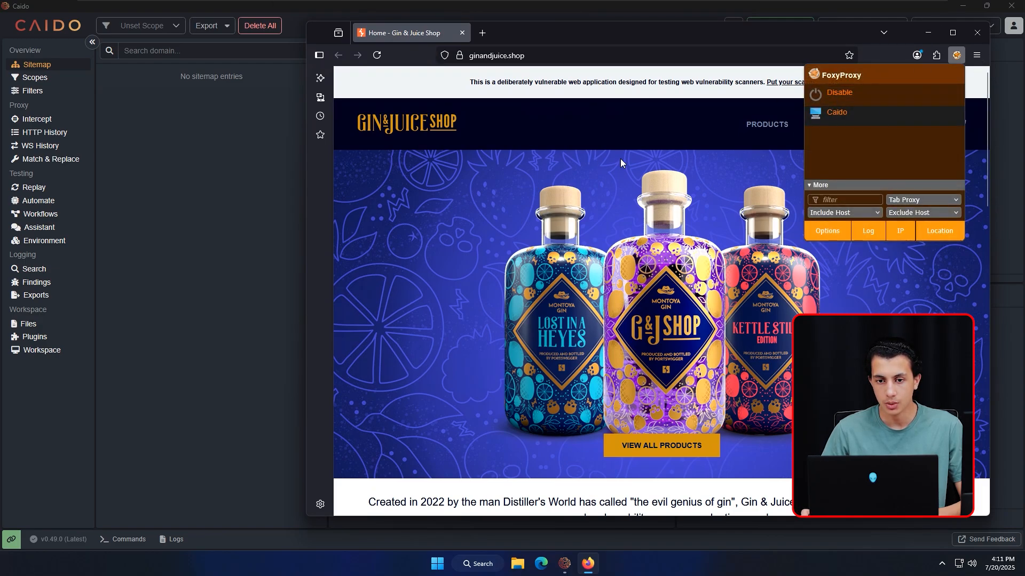
click(836, 113)
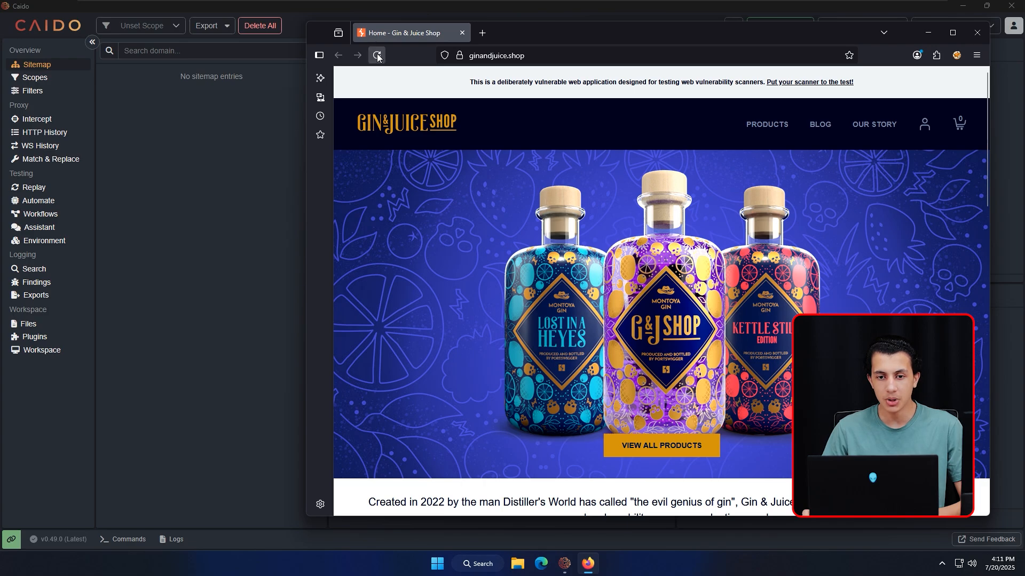
click(320, 55)
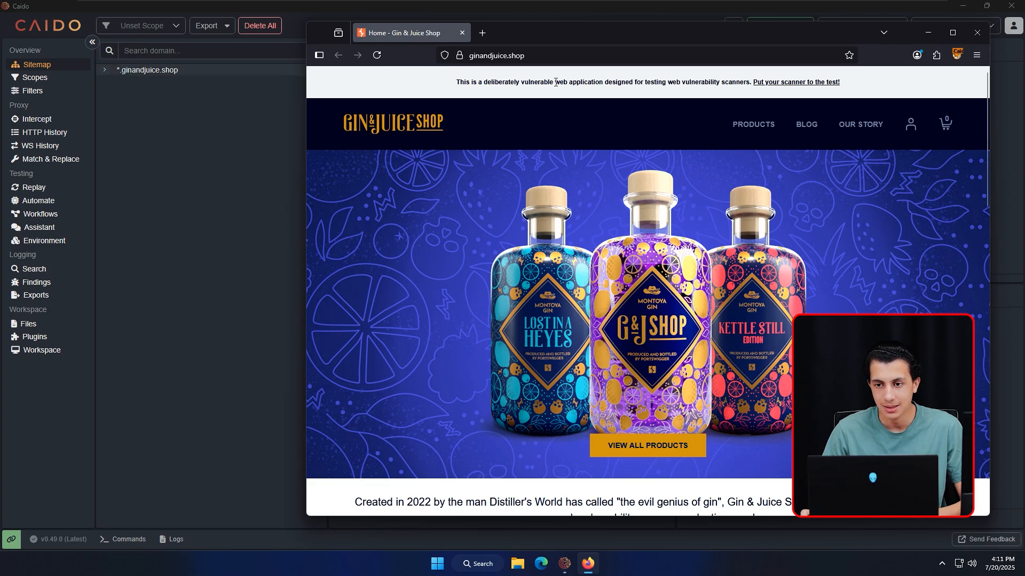
Open the Products, Blog and Our story pages in background tabs.
middle_click(751, 128)
middle_click(808, 131)
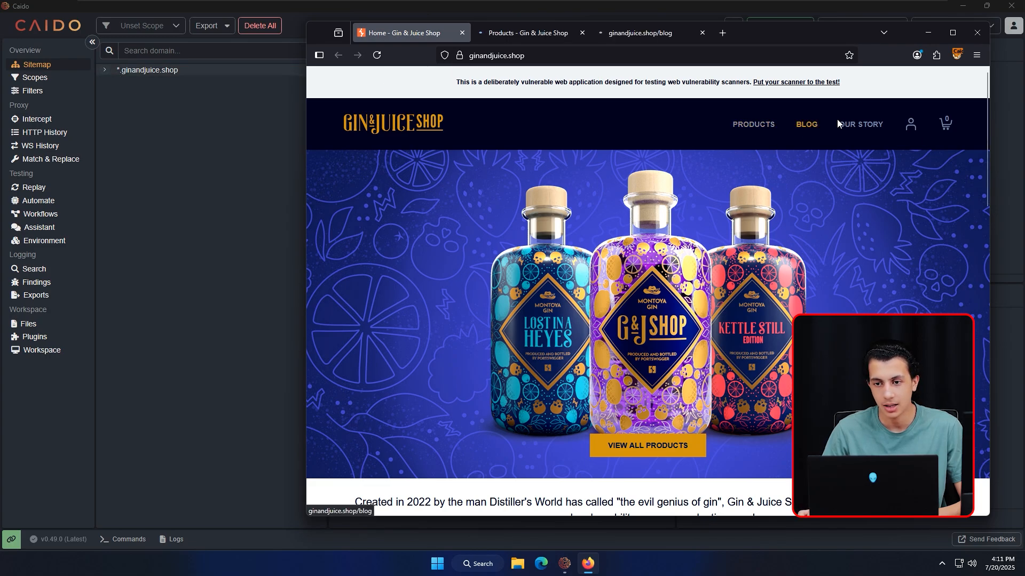
middle_click(858, 130)
Subscribe to the newsletter with a dummy email address and copy the discount coupon code.
scroll(681, 411, down, 15)
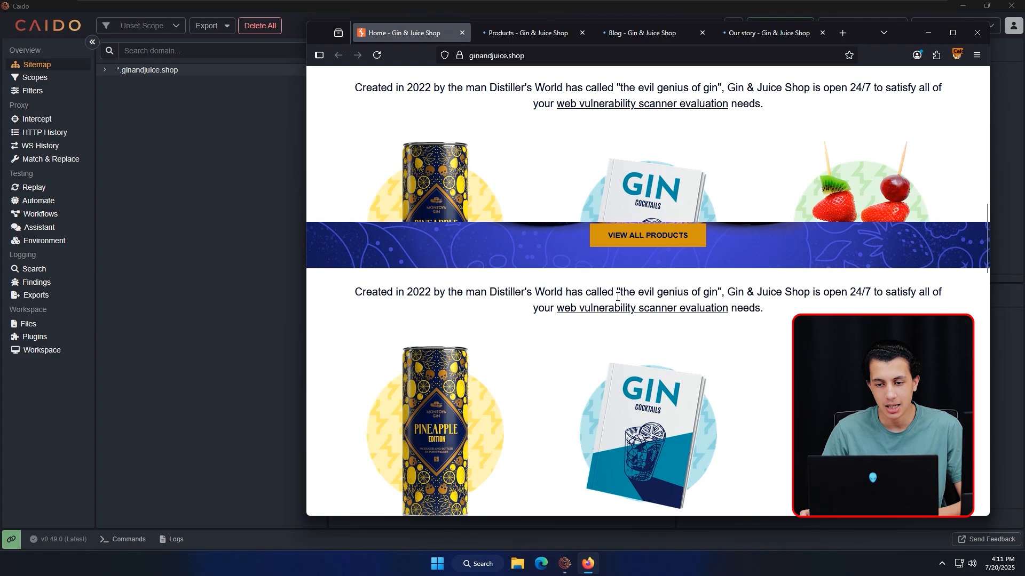
click(667, 367)
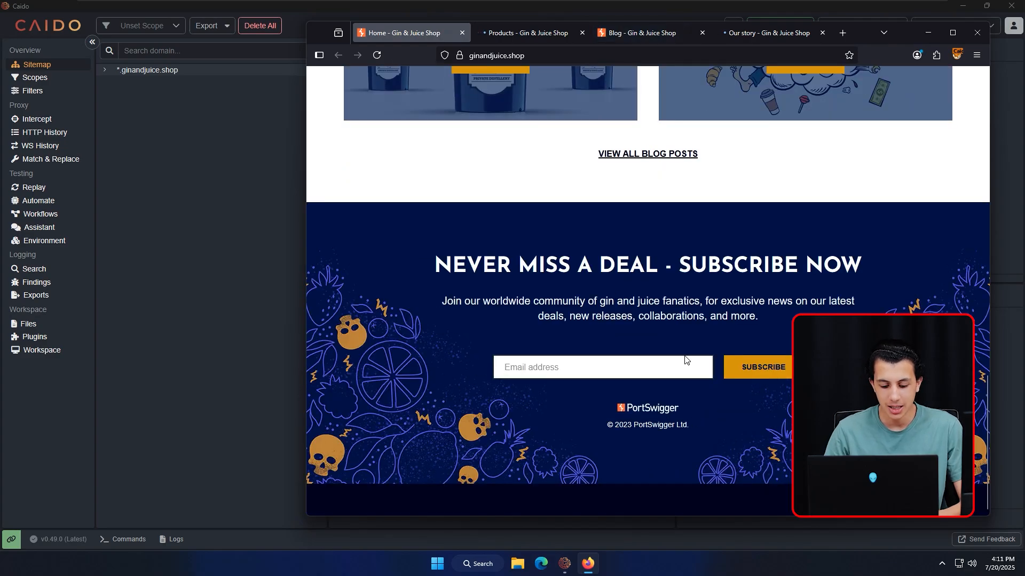
text(asd@ads.cmn)
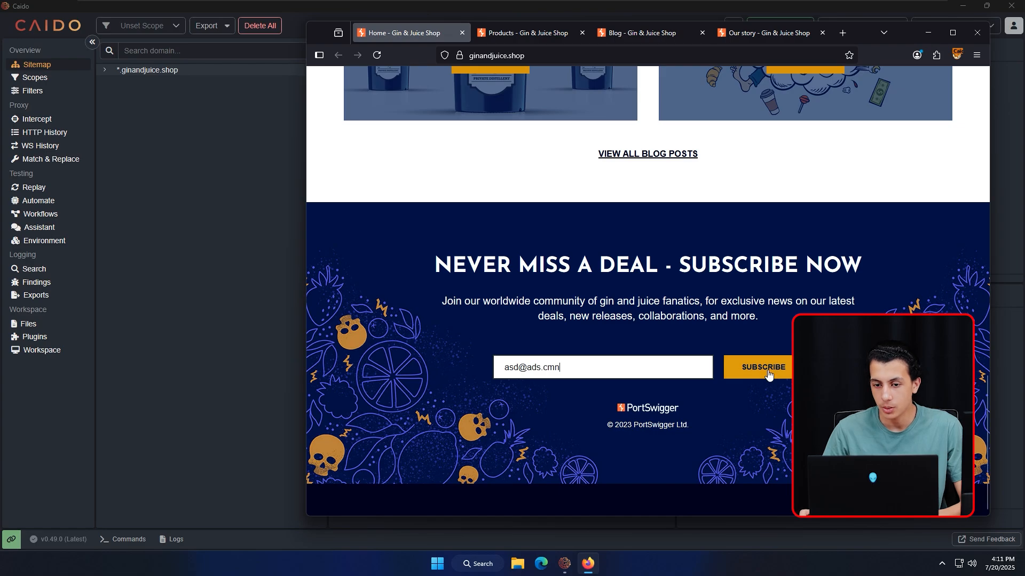
click(736, 366)
scroll(660, 331, down, 2)
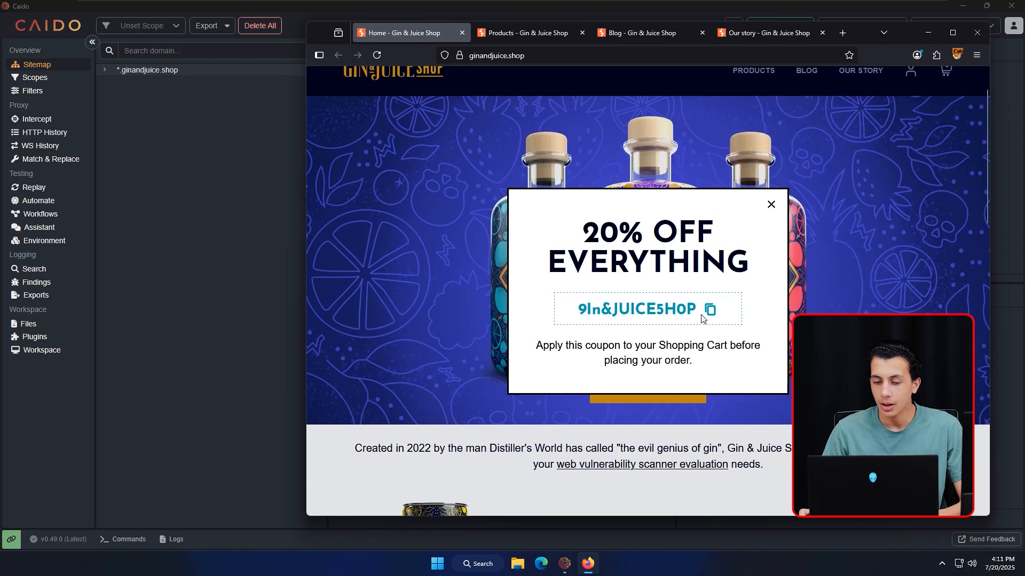
click(661, 312)
click(771, 205)
scroll(880, 150, up, 2)
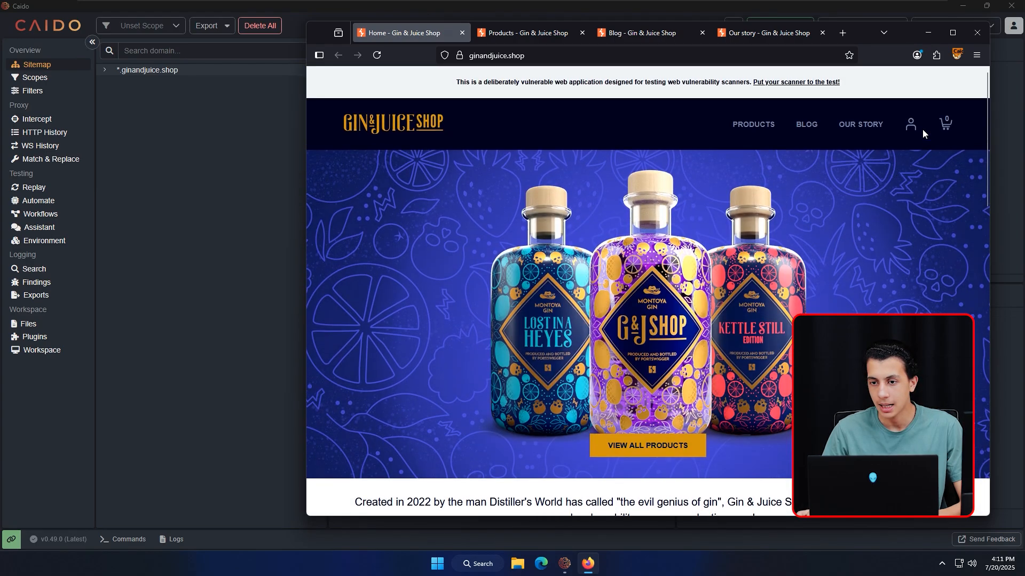
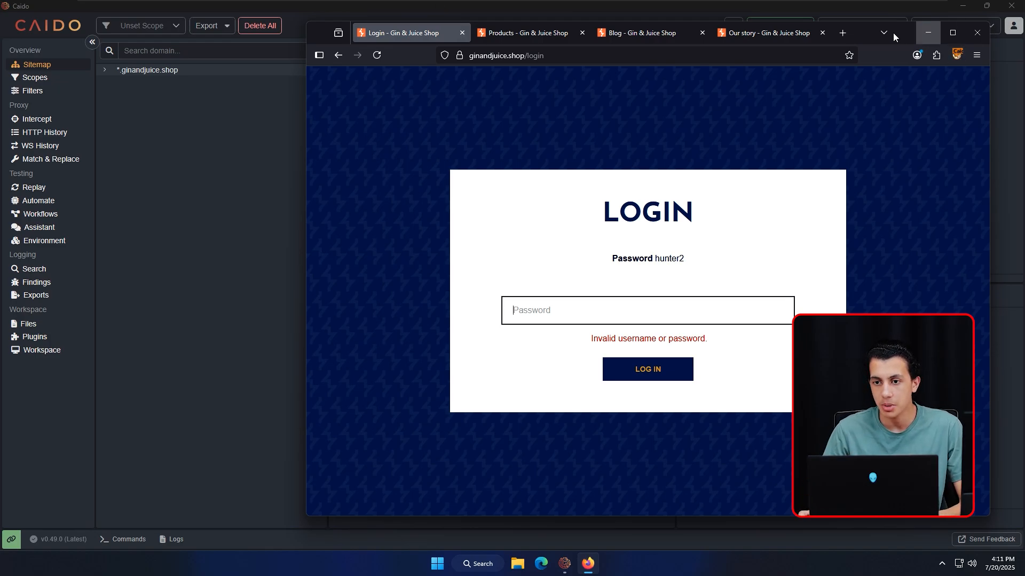
click(841, 36)
text(www.google.com)
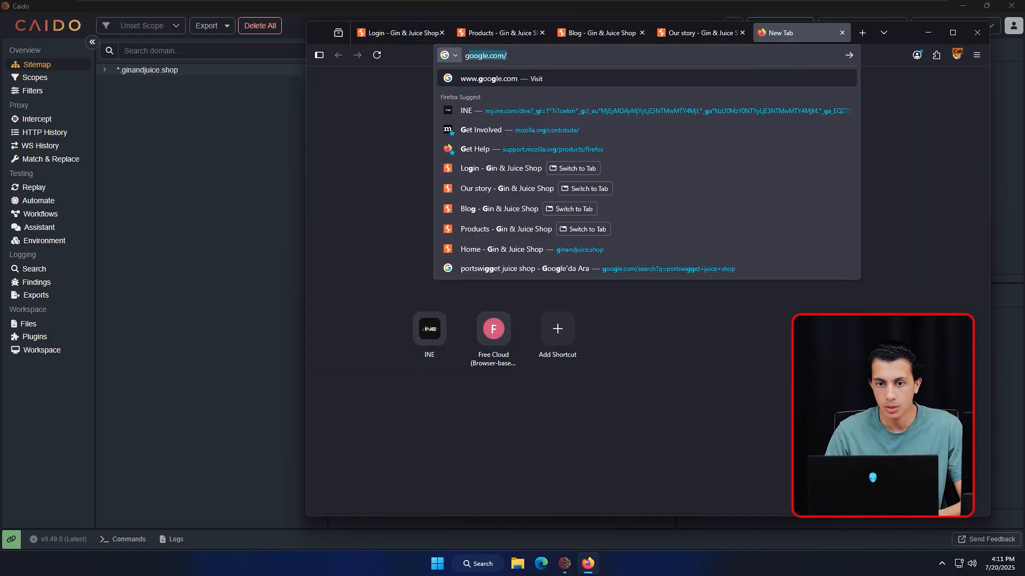
key(Return)
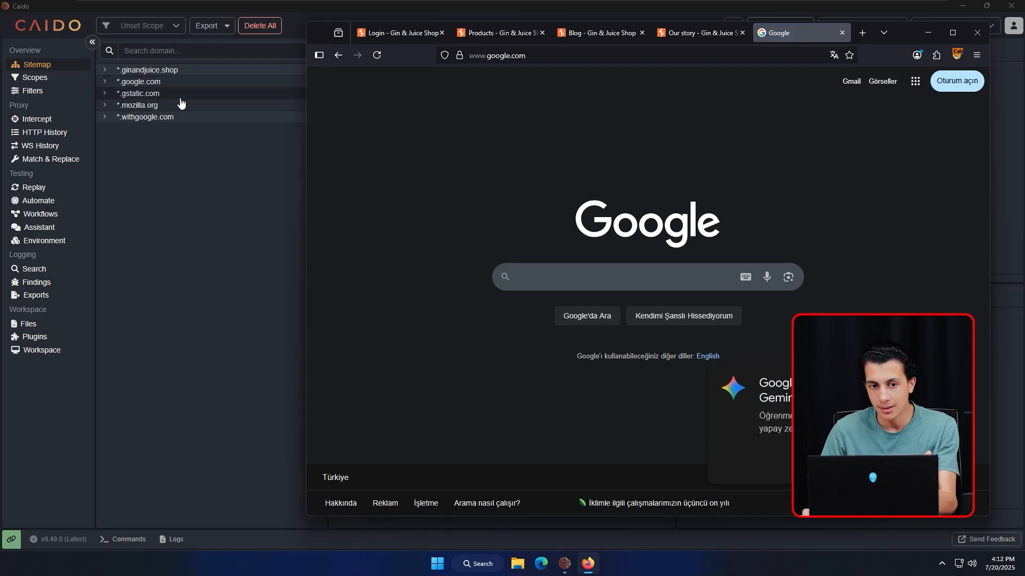
Navigate that tab to Netflix, then close it to return to the login page.
key(ctrl+l)
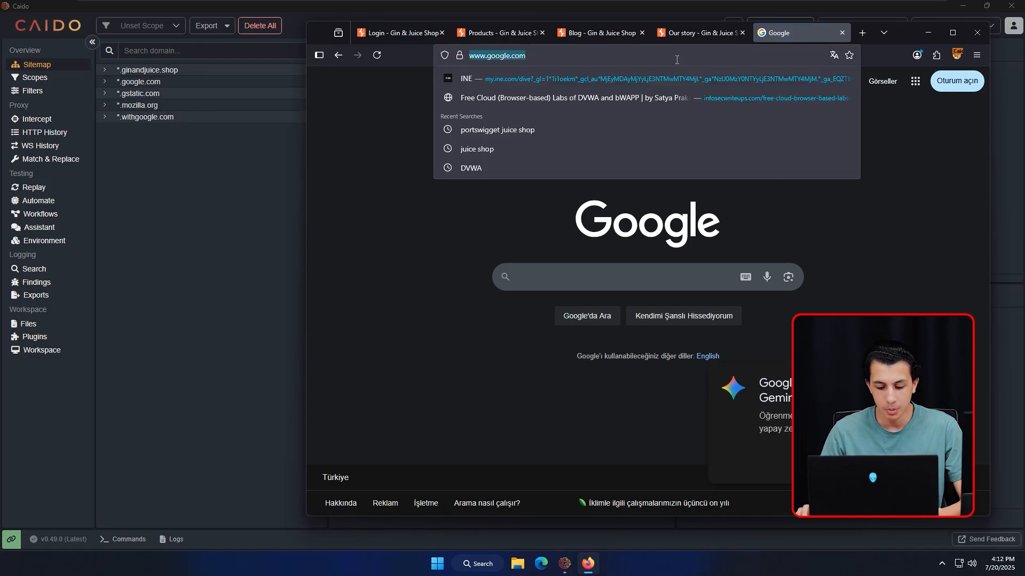
text(netflix)
key(Return)
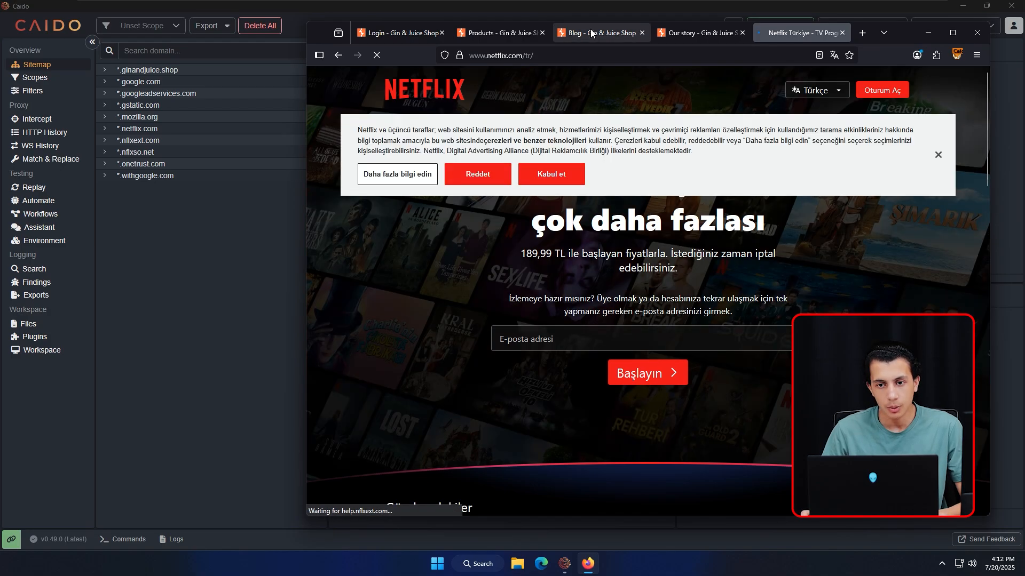
middle_click(786, 34)
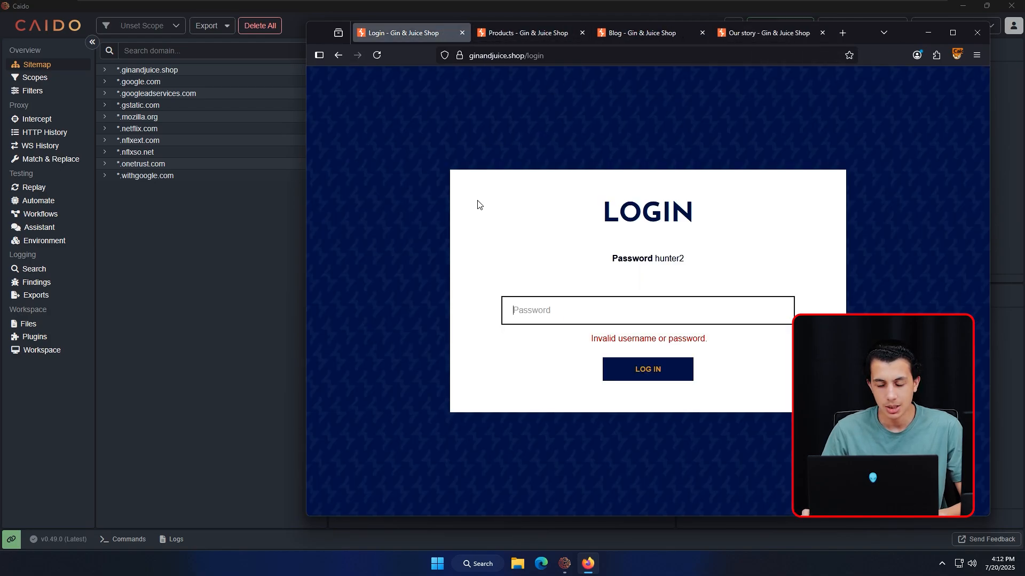
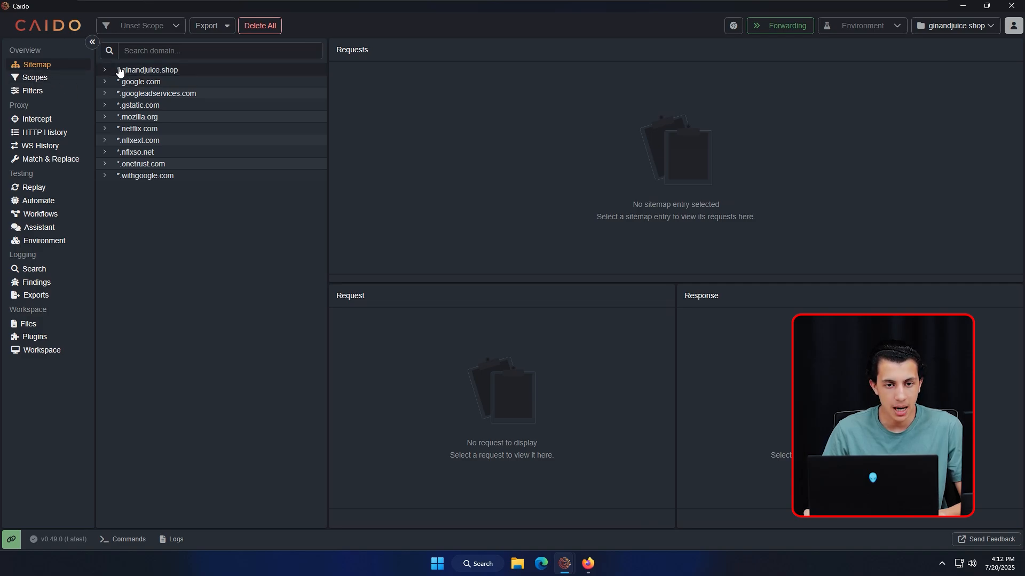
click(107, 75)
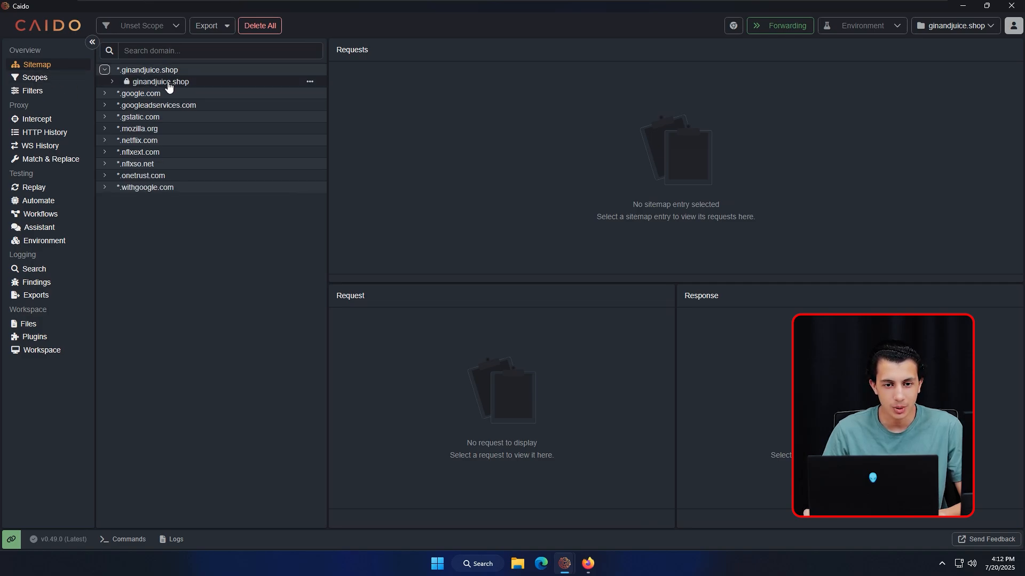
click(111, 81)
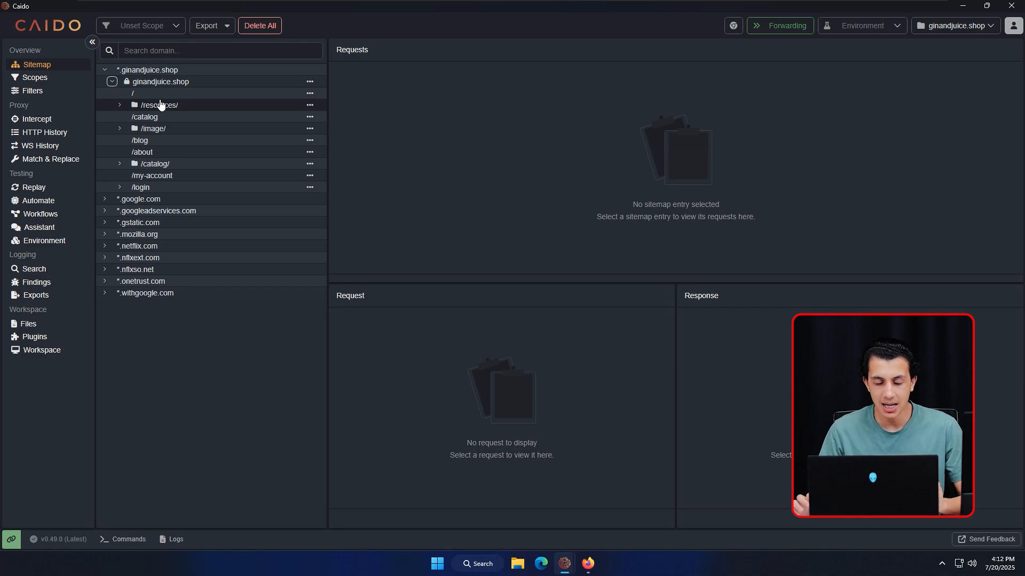
click(171, 53)
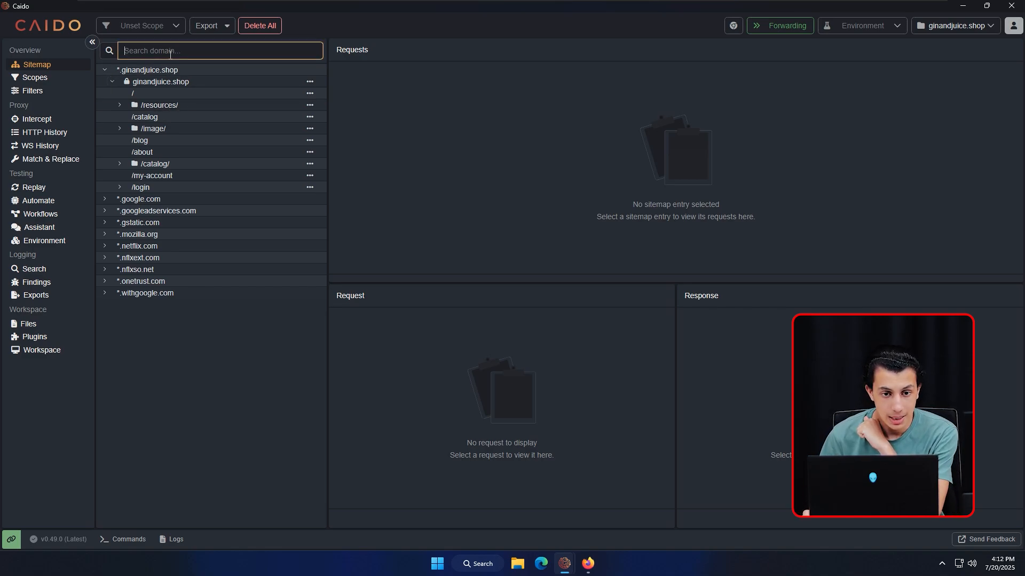
click(104, 199)
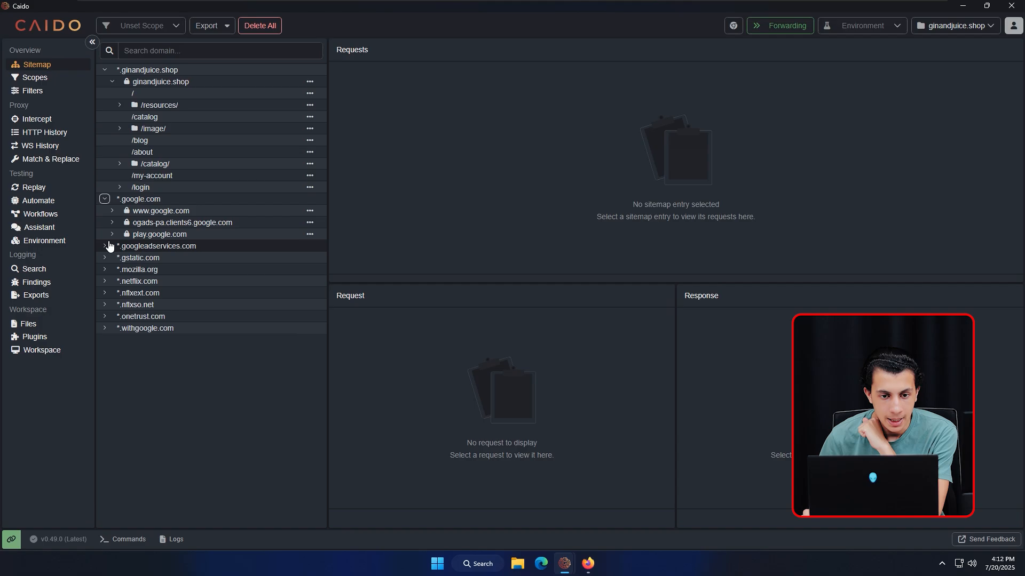
click(112, 211)
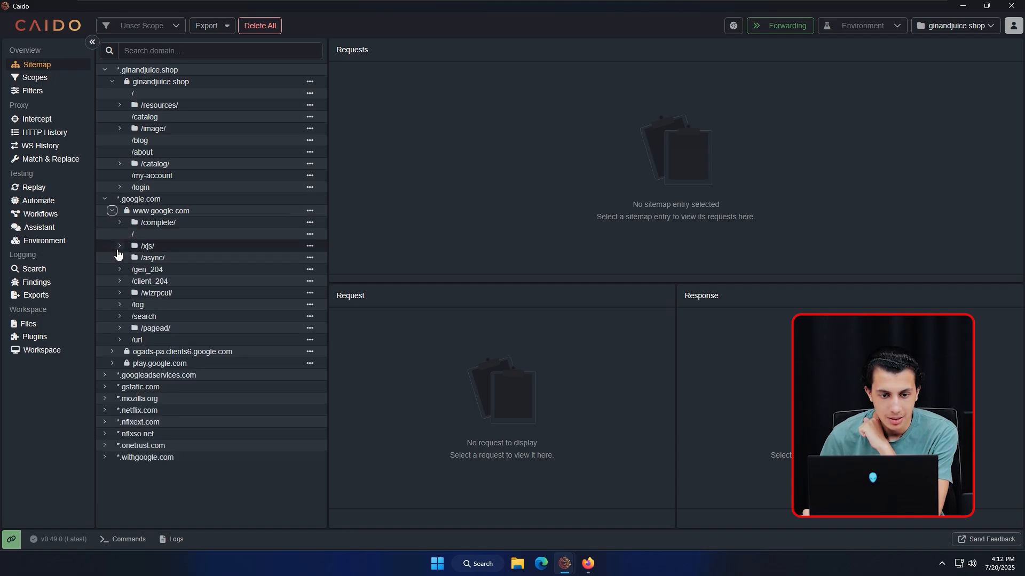
click(120, 246)
click(127, 258)
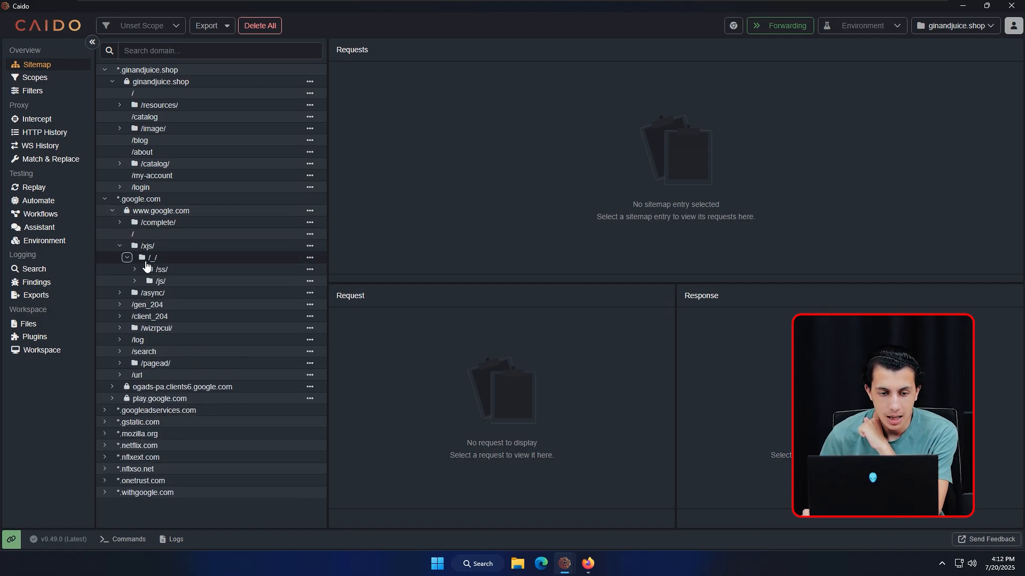
click(160, 270)
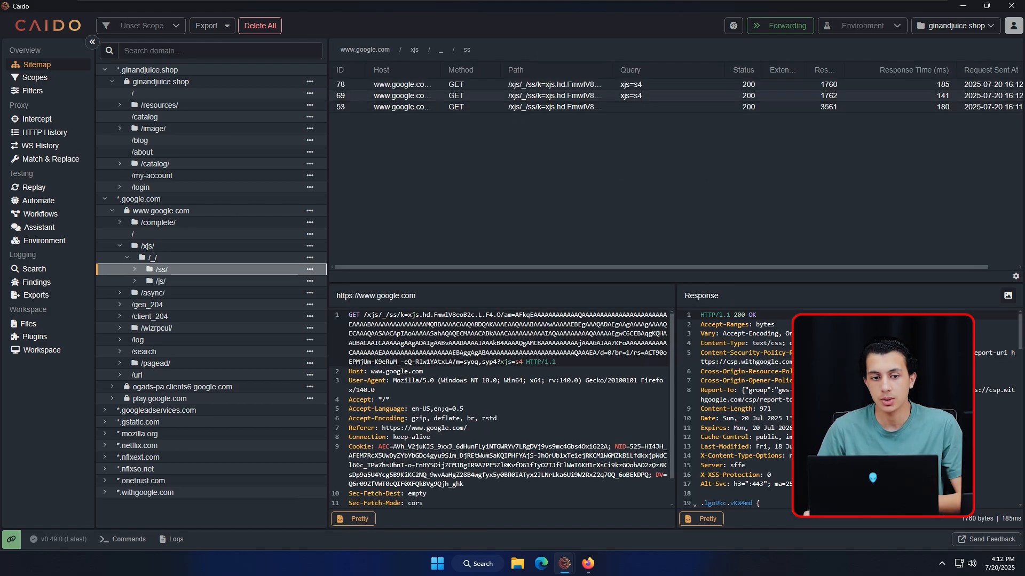
Open the ginandjuice.shop root GET / request and its 200 OK response.
click(151, 93)
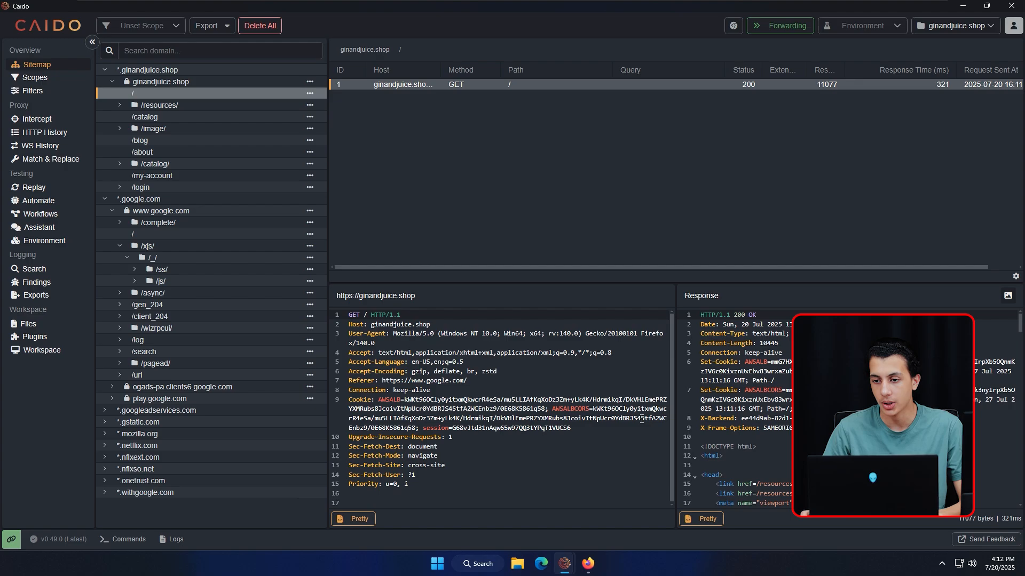
scroll(453, 368, down, 2)
scroll(744, 373, down, 2)
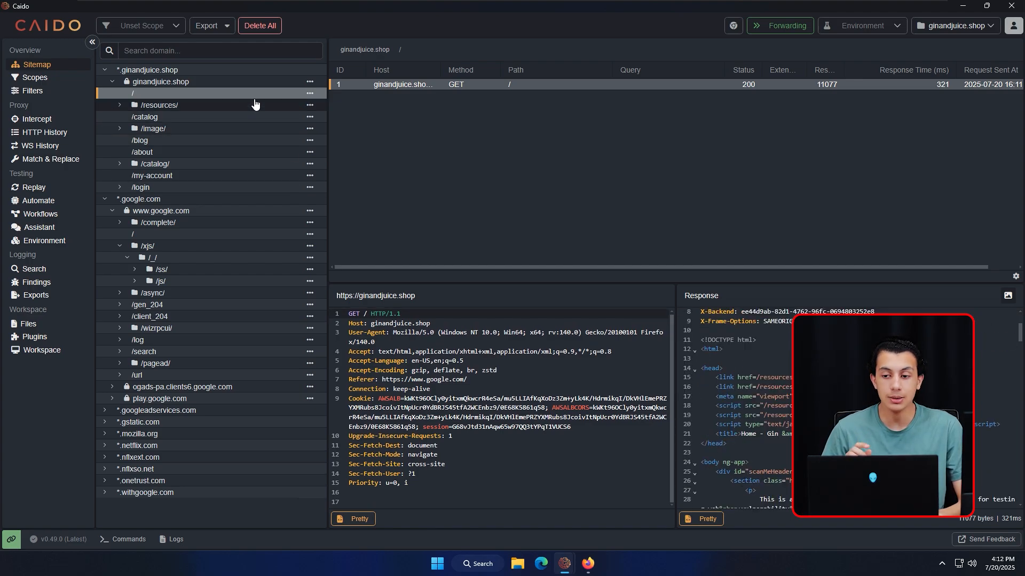
Preview the response as a rendered page in taller panes, then return to raw text.
click(1008, 298)
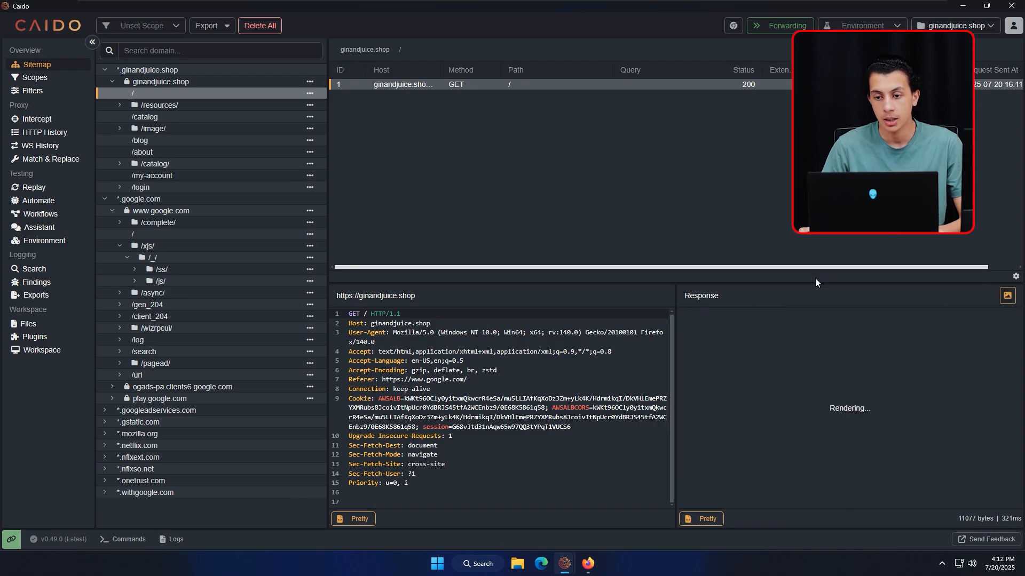
drag(774, 278, 774, 228)
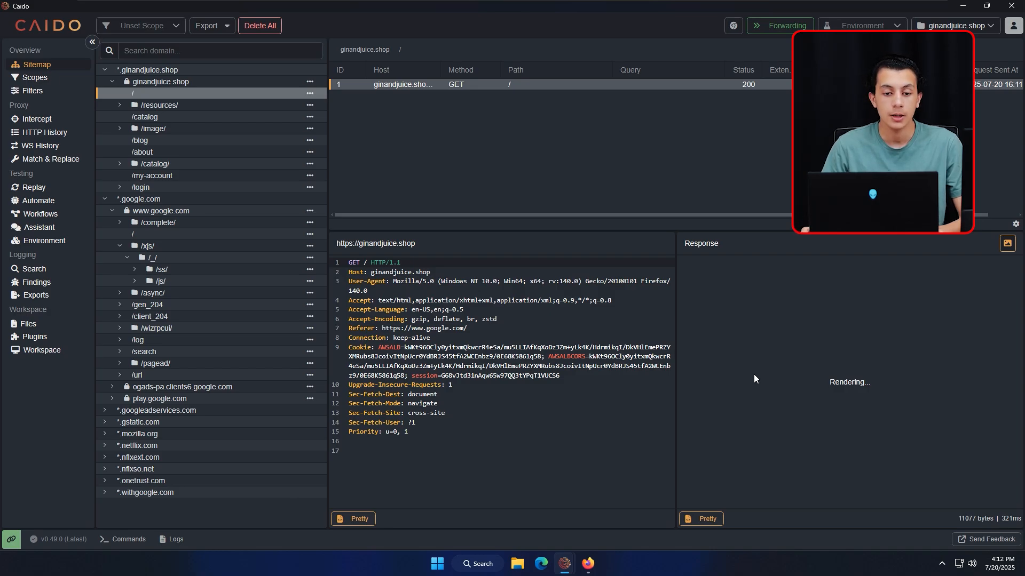
scroll(952, 309, down, 5)
scroll(977, 414, down, 3)
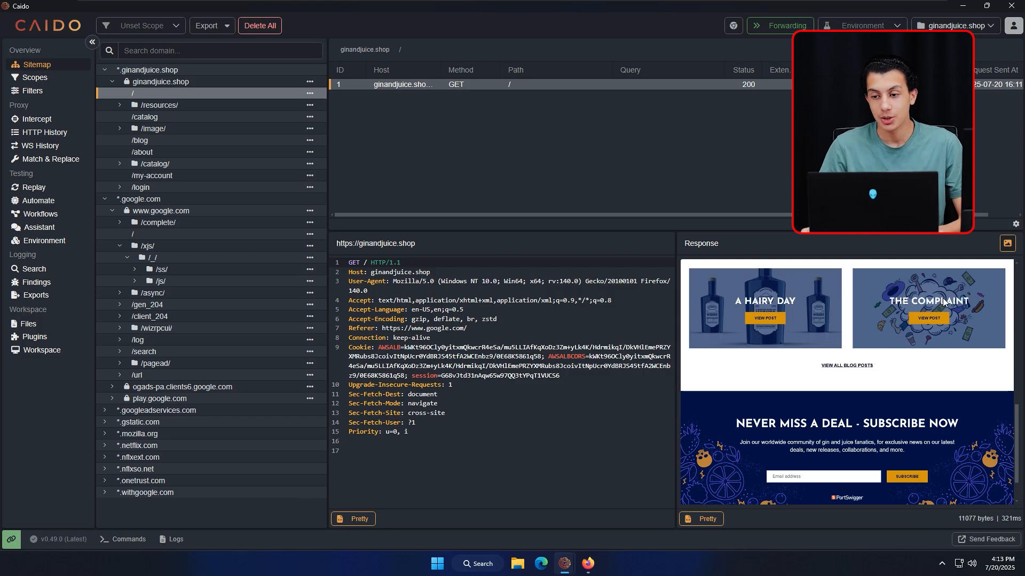
click(1006, 243)
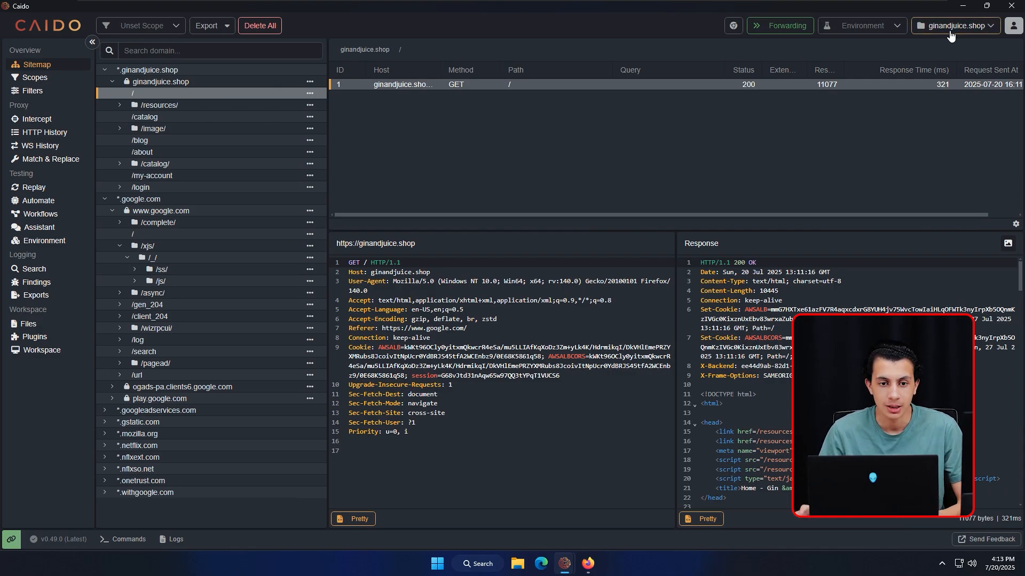
Collapse the domain entries and apply the J&J Web apps scope preset to the sitemap.
click(104, 71)
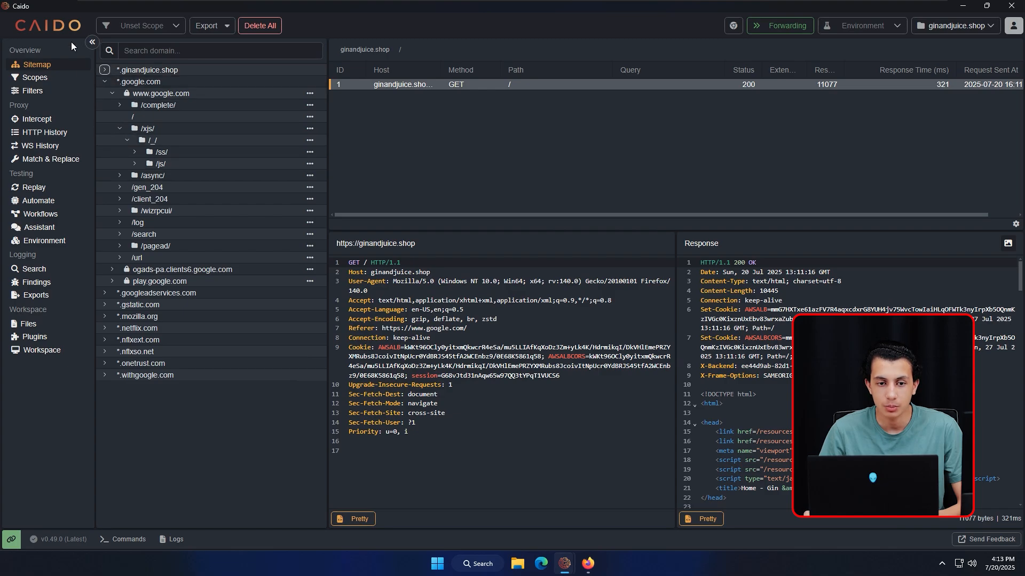
click(104, 82)
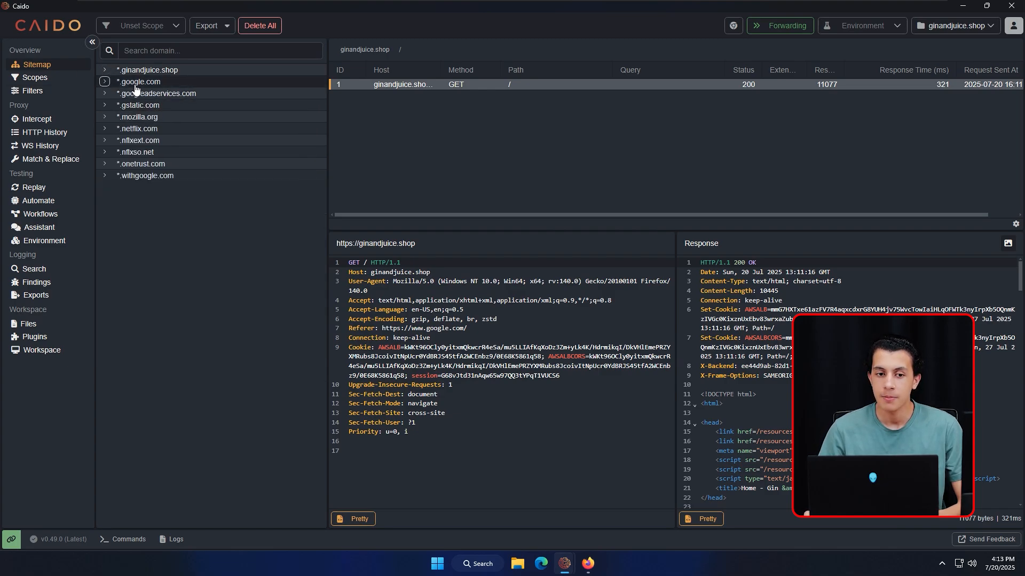
click(159, 27)
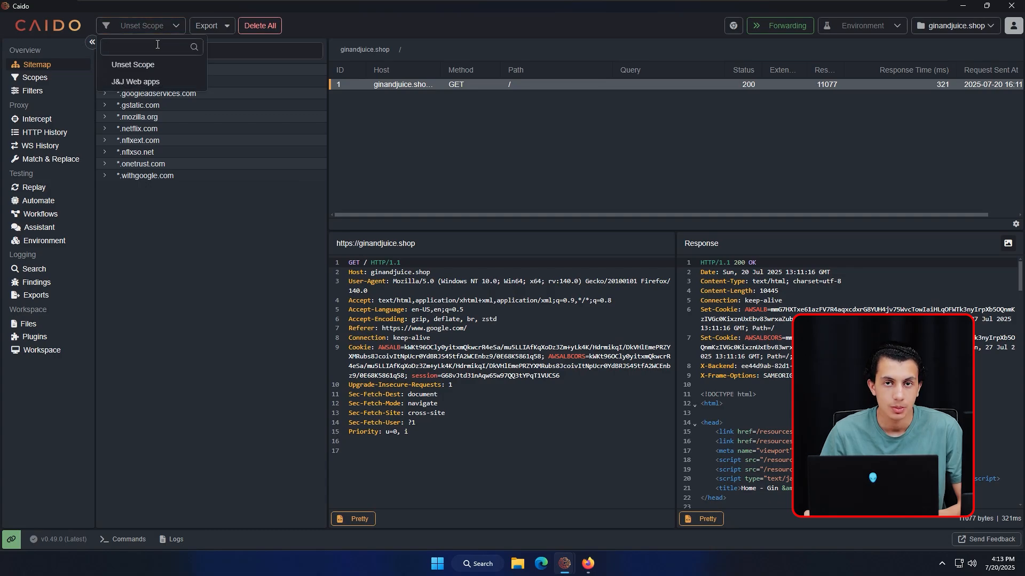
click(148, 83)
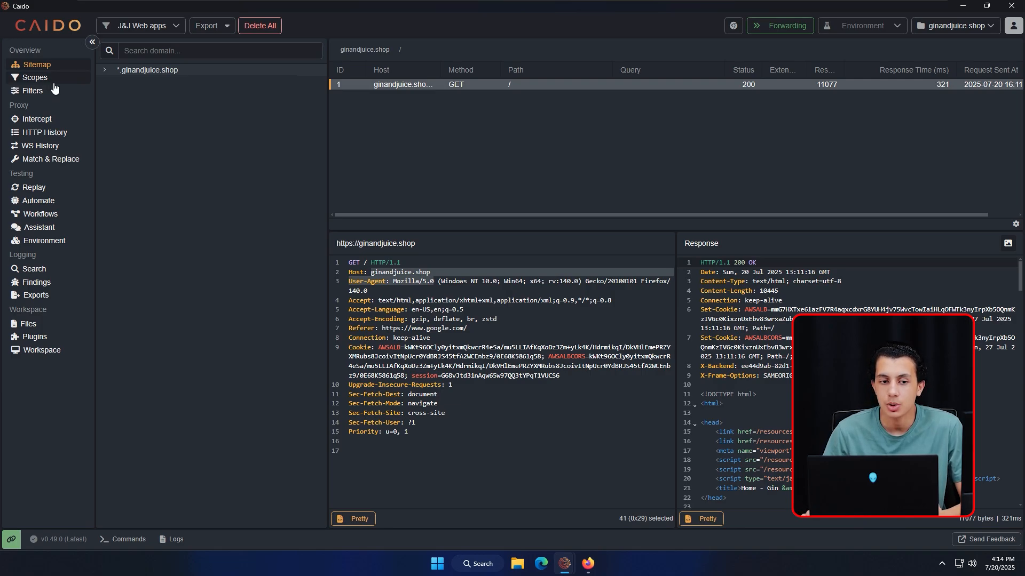
Add four new blank scope presets on the Scopes page.
click(35, 78)
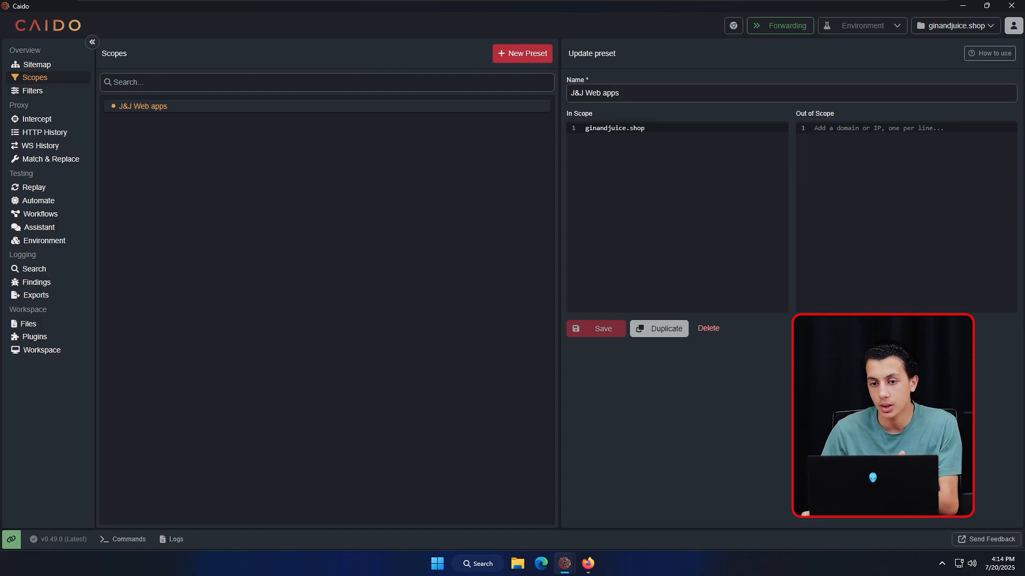
click(532, 55)
click(533, 56)
click(532, 55)
click(533, 55)
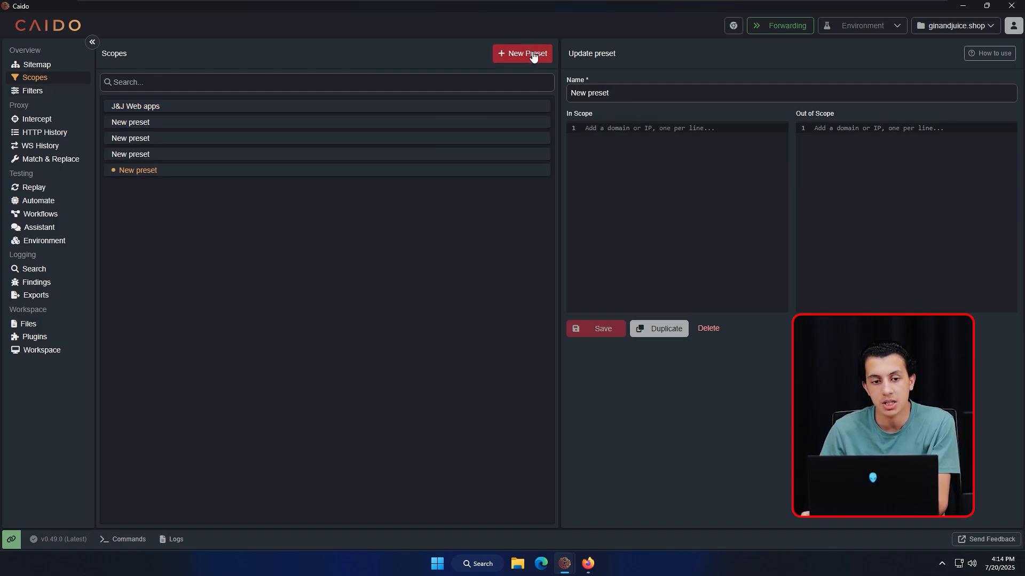
click(532, 55)
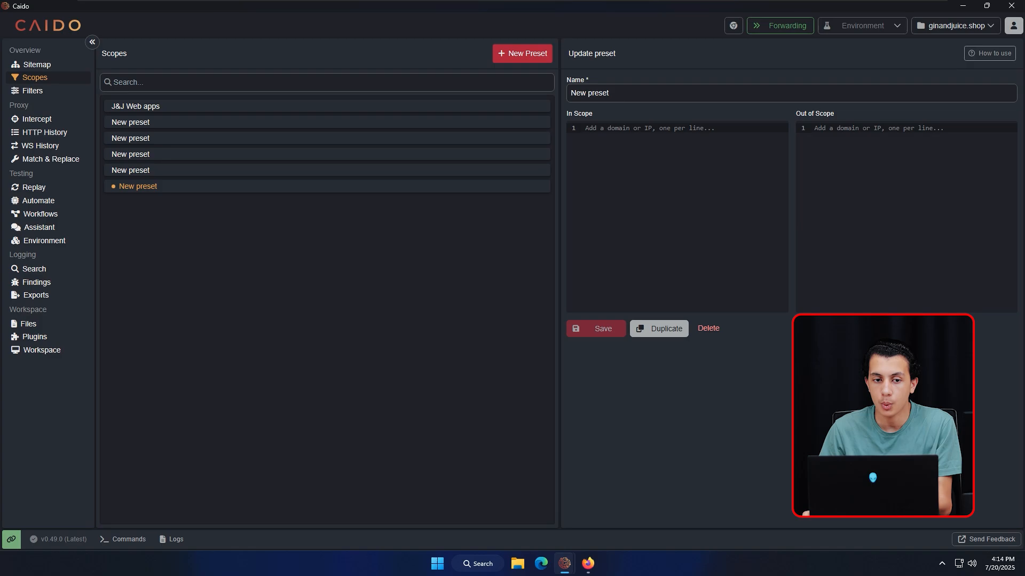
Review the J&J Web apps preset, delete one blank preset, and go to Filters.
click(189, 111)
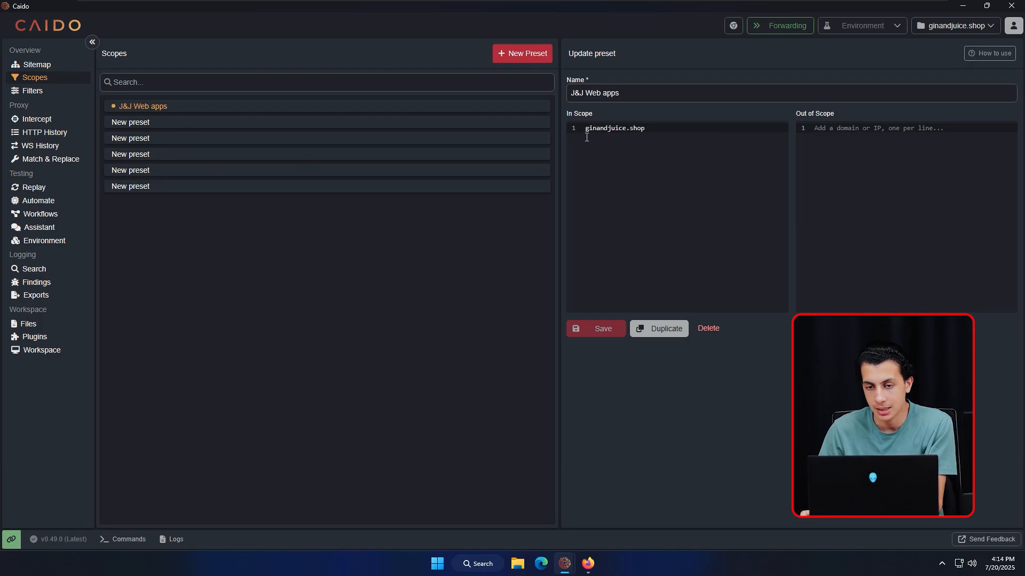
click(152, 76)
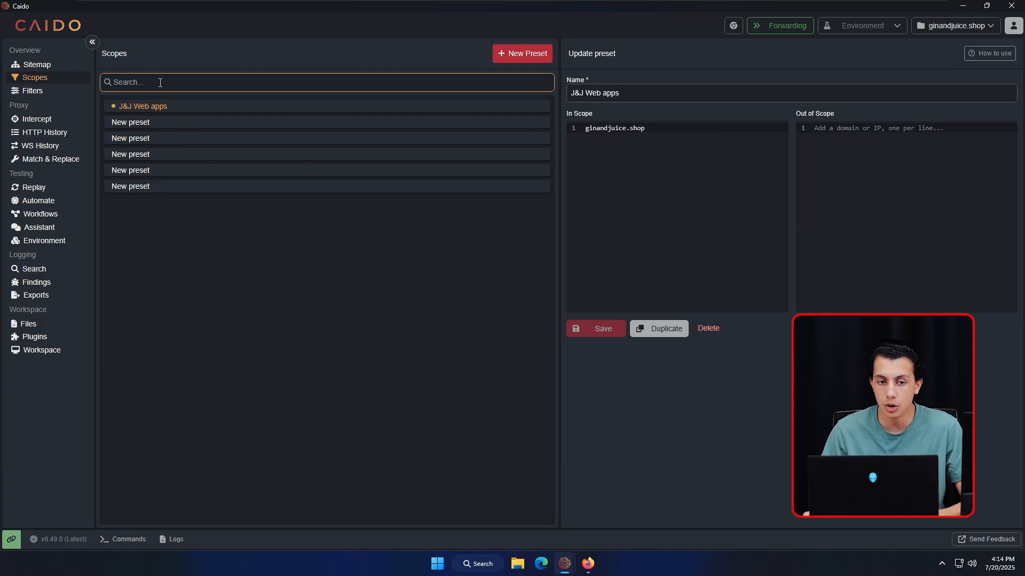
text(J)
key(BackSpace)
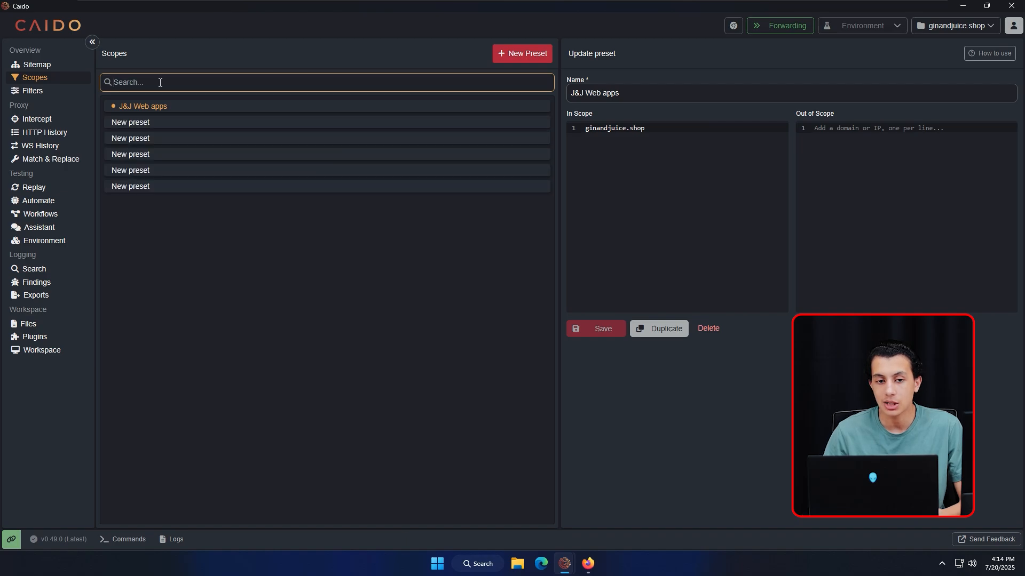
click(127, 124)
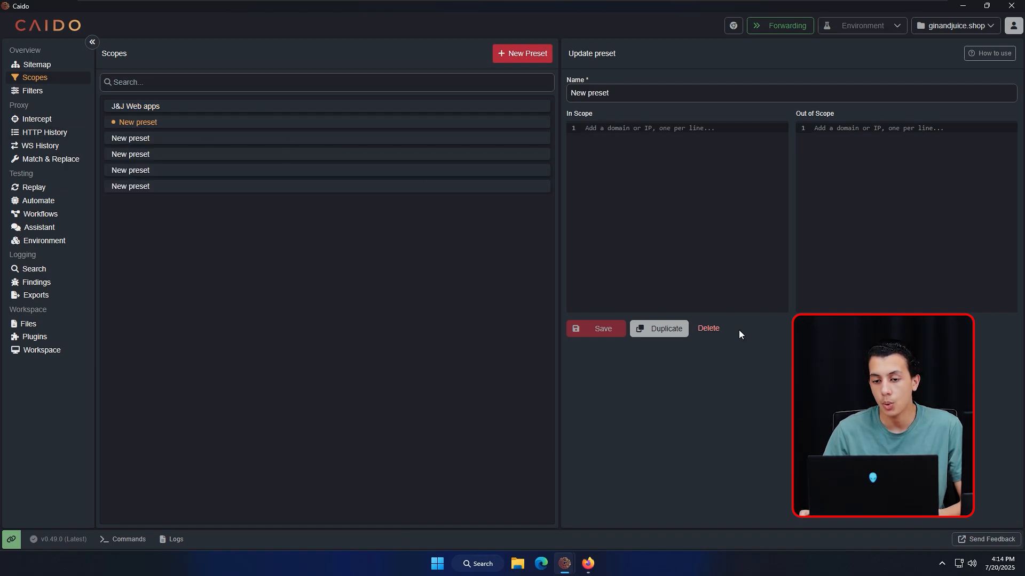
click(715, 332)
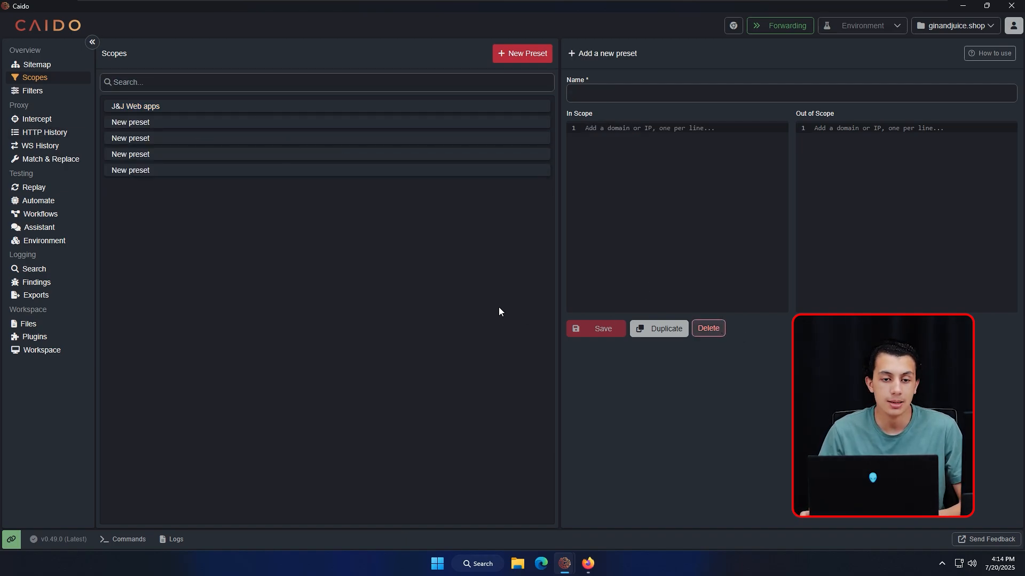
click(49, 96)
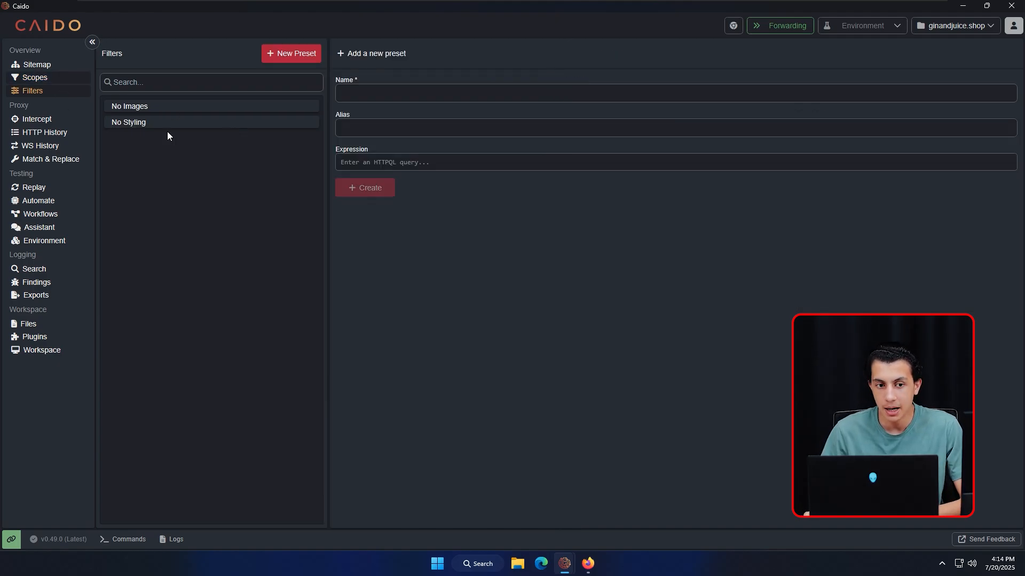
Go to HTTP History, then bring the Firefox Gin & Juice Shop login window forward.
click(54, 119)
click(84, 132)
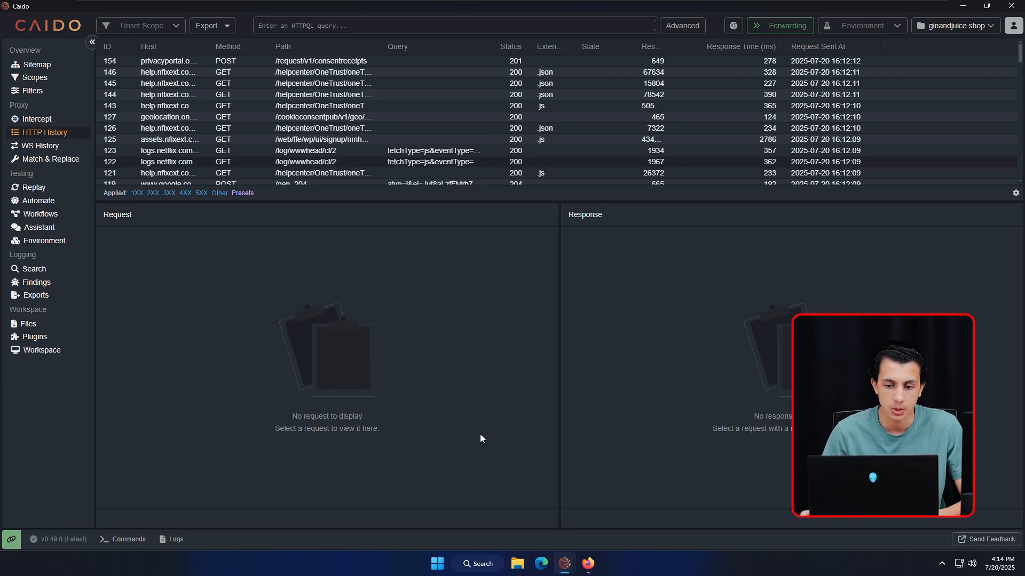
click(588, 570)
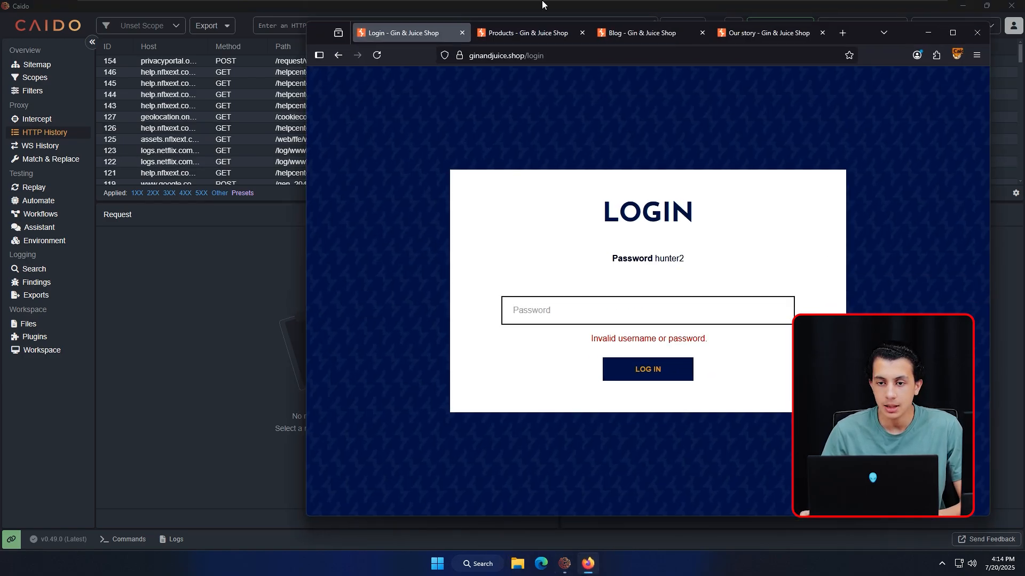
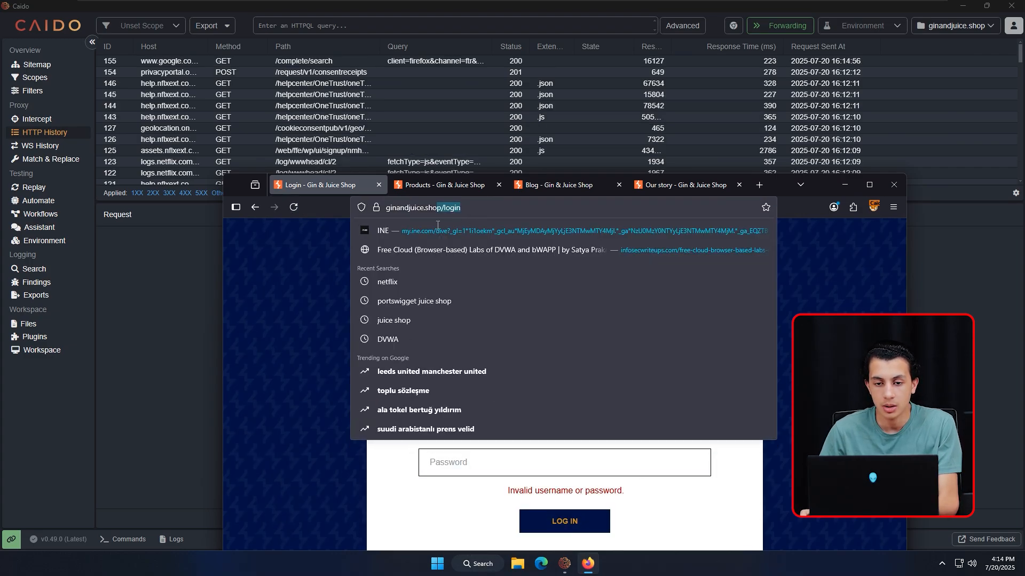
Go from the login page to the Gin & Juice Shop home page and open The Complaint post (postId=4).
key(BackSpace)
key(Return)
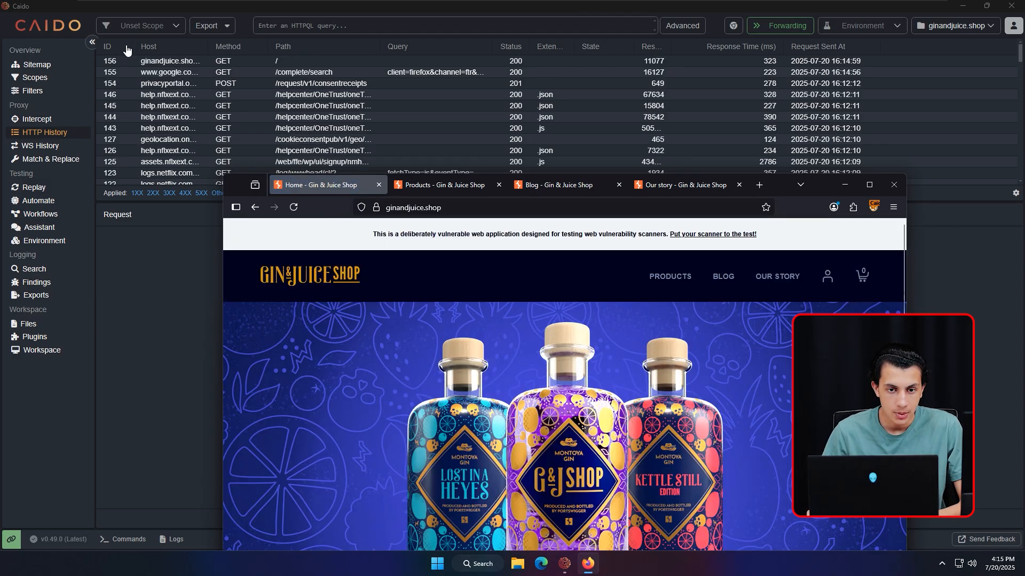
scroll(644, 333, down, 10)
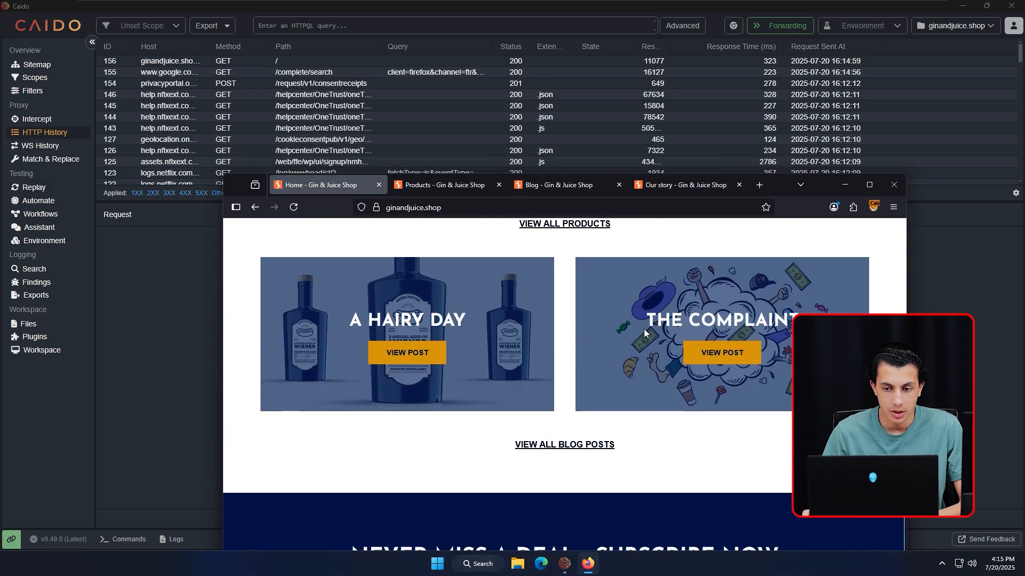
click(722, 352)
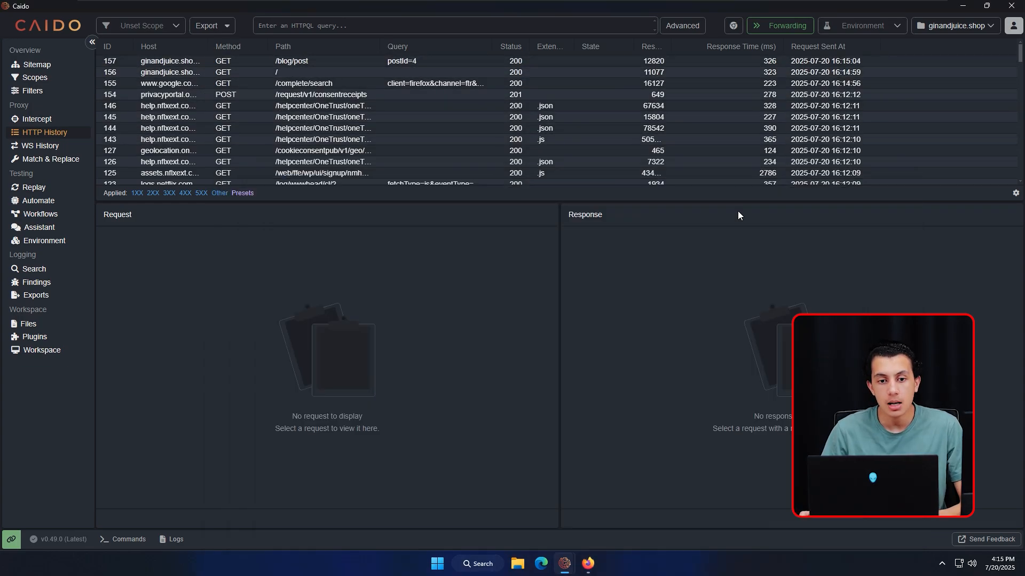
Filter Caido's HTTP history to the J&J Web apps scope preset.
scroll(224, 107, down, 5)
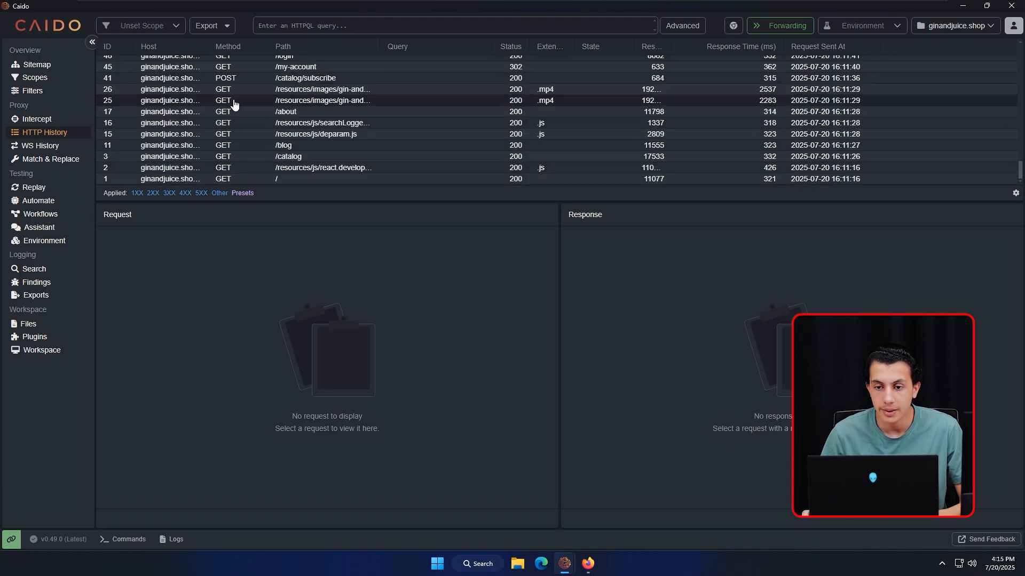
scroll(246, 118, up, 5)
scroll(358, 112, down, 7)
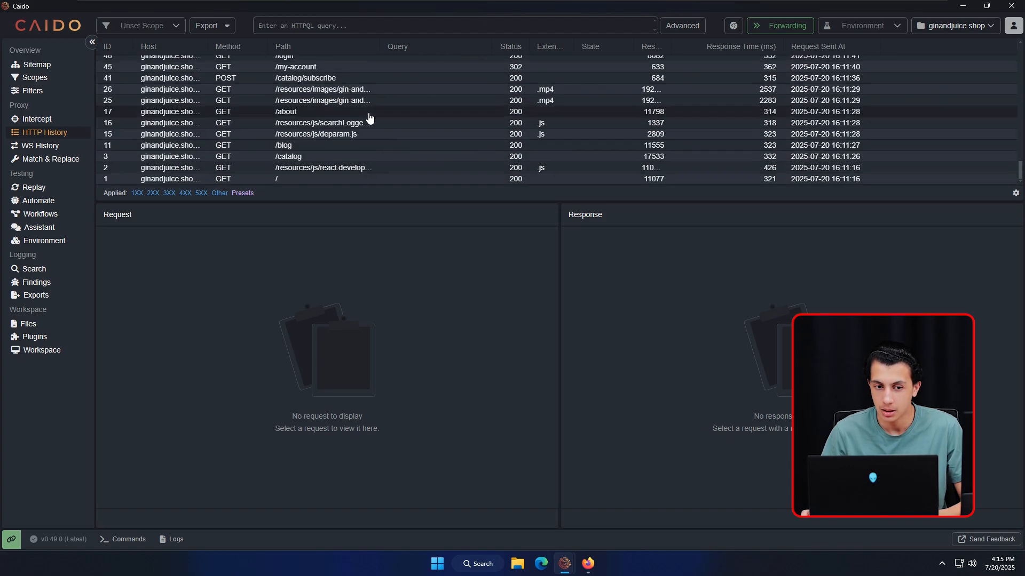
scroll(342, 93, up, 7)
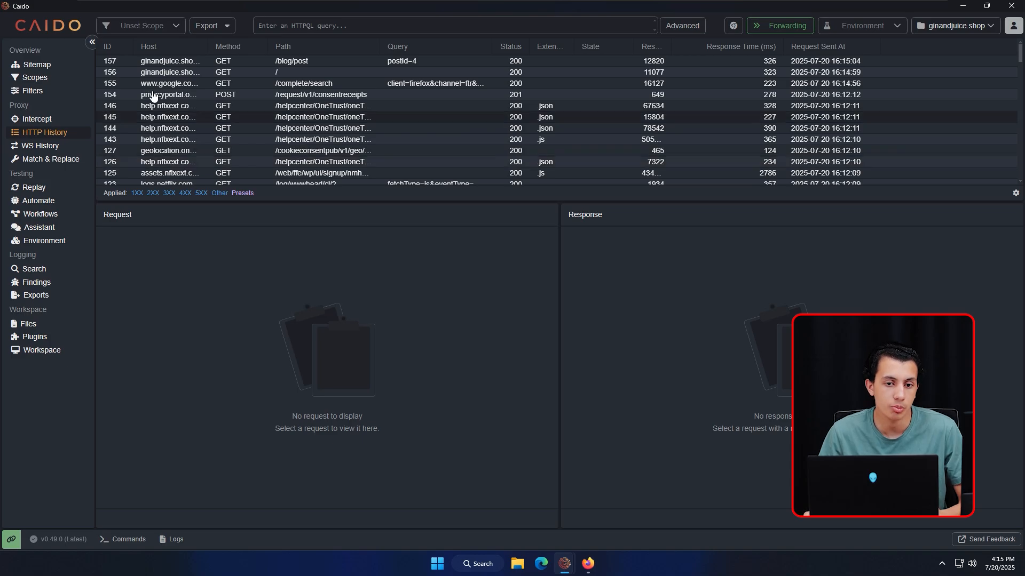
click(143, 26)
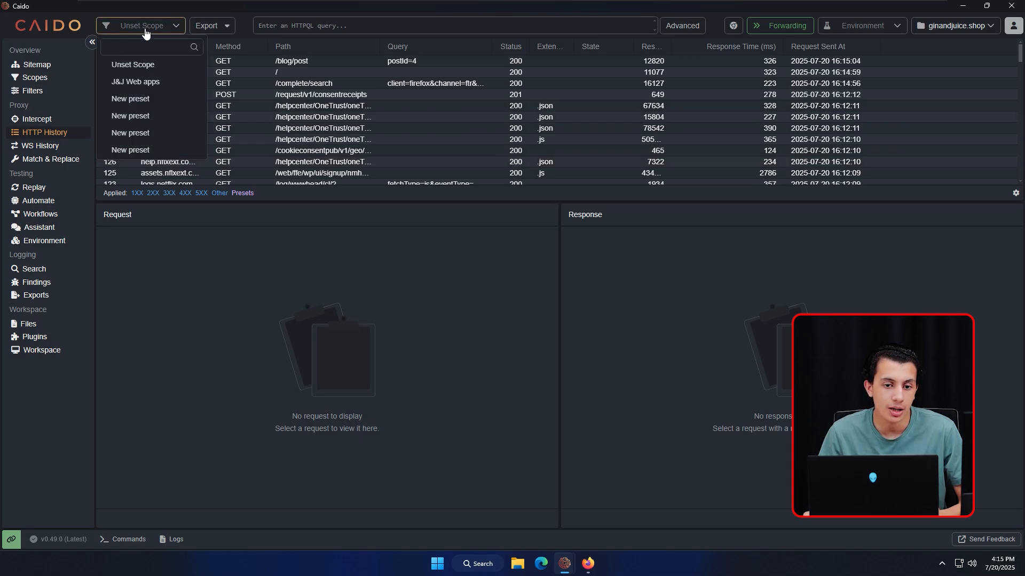
click(137, 81)
Inspect the /my-account request, then the POST /login request (ID 49) and its 200 response.
scroll(196, 107, down, 5)
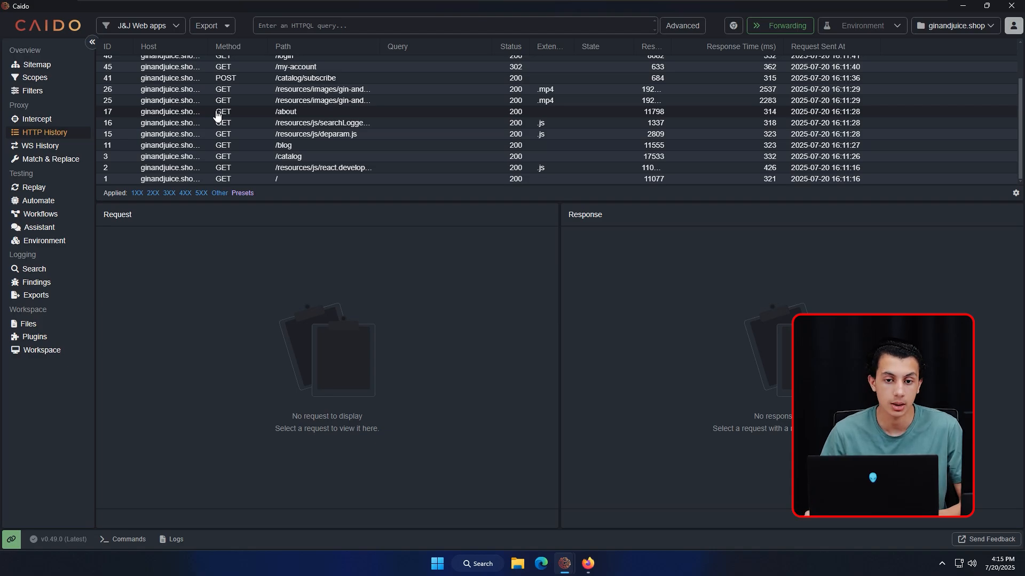
click(299, 67)
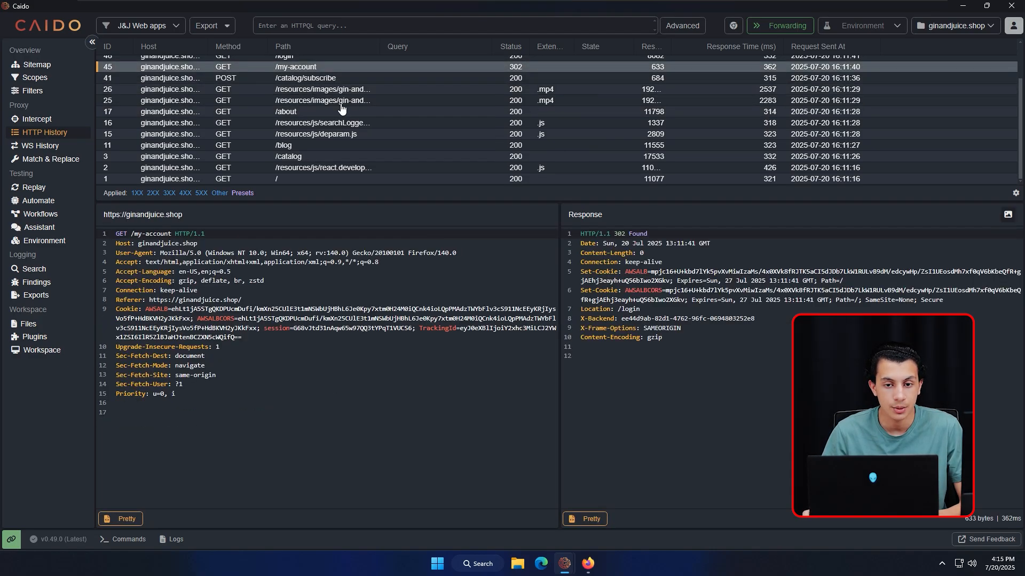
scroll(344, 101, up, 3)
click(317, 84)
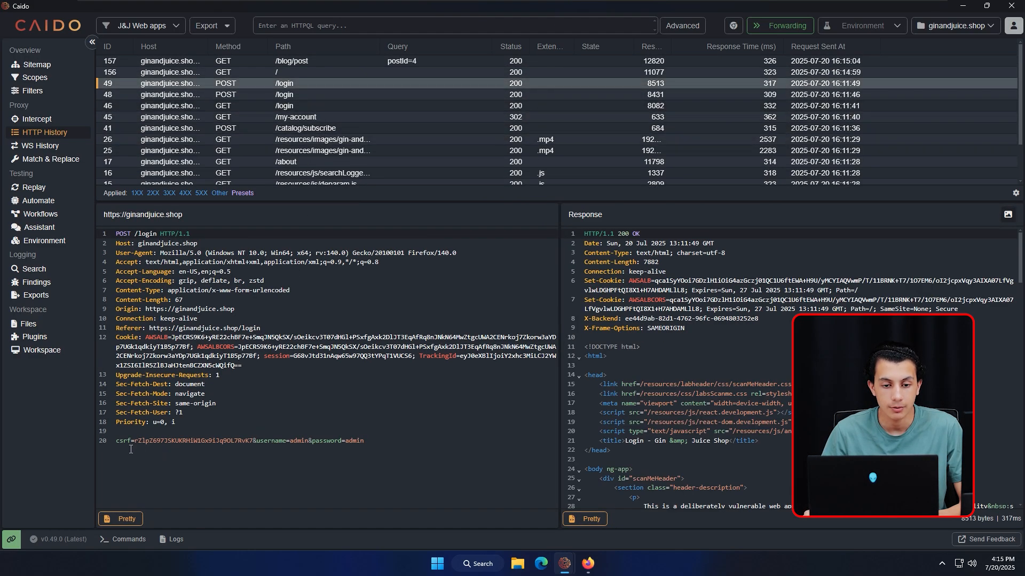
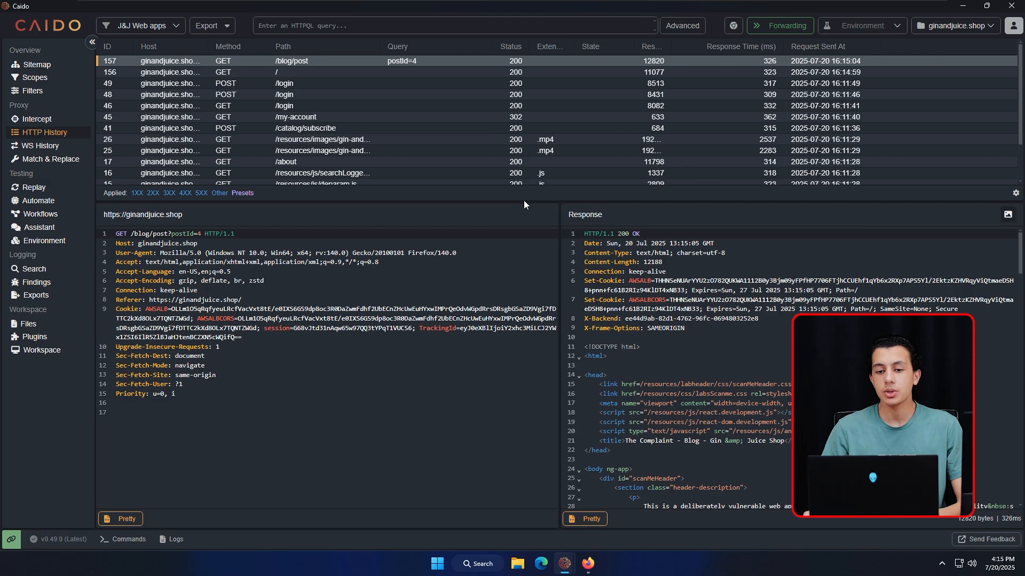
Drag the splitter down so the HTTP history table shows every captured request.
drag(524, 201, 515, 270)
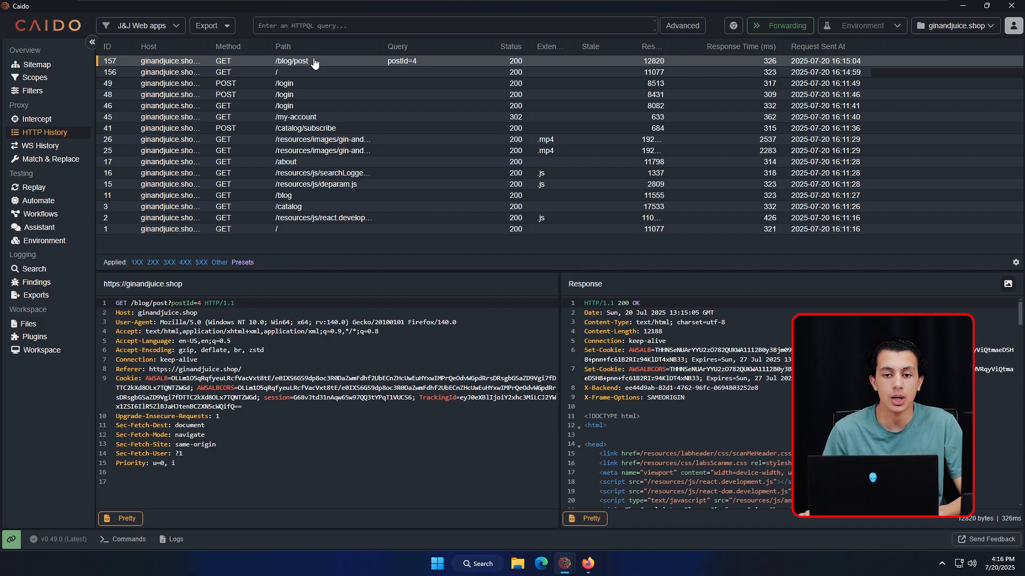
click(332, 25)
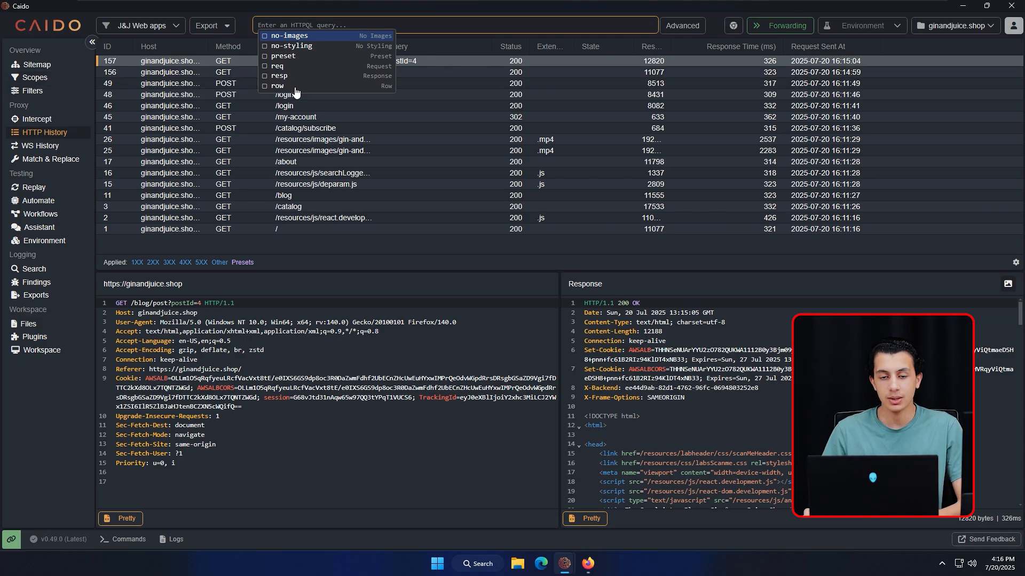
Compare the No Images and No Styling preset expressions, then go back to HTTP history.
click(51, 91)
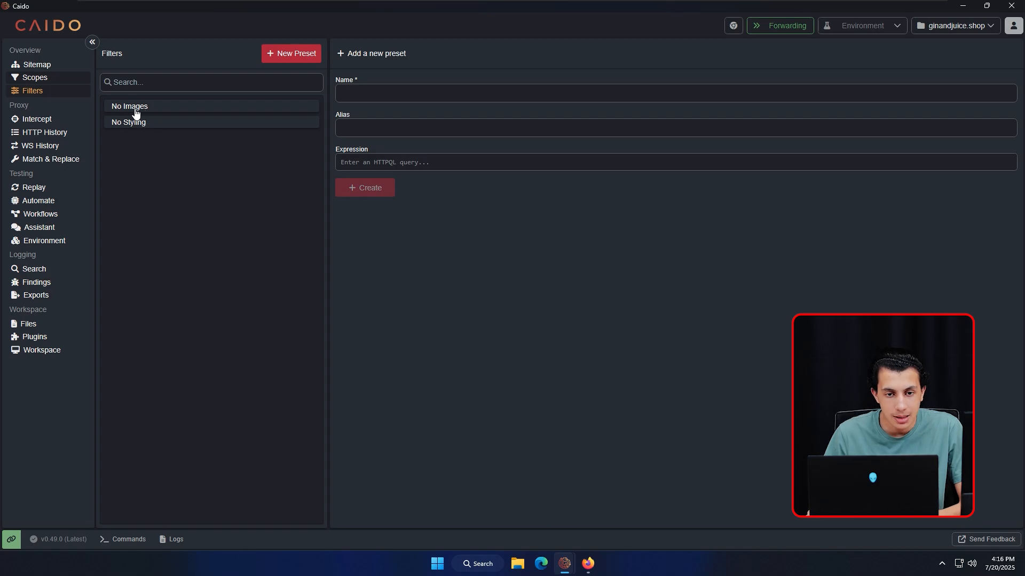
click(137, 110)
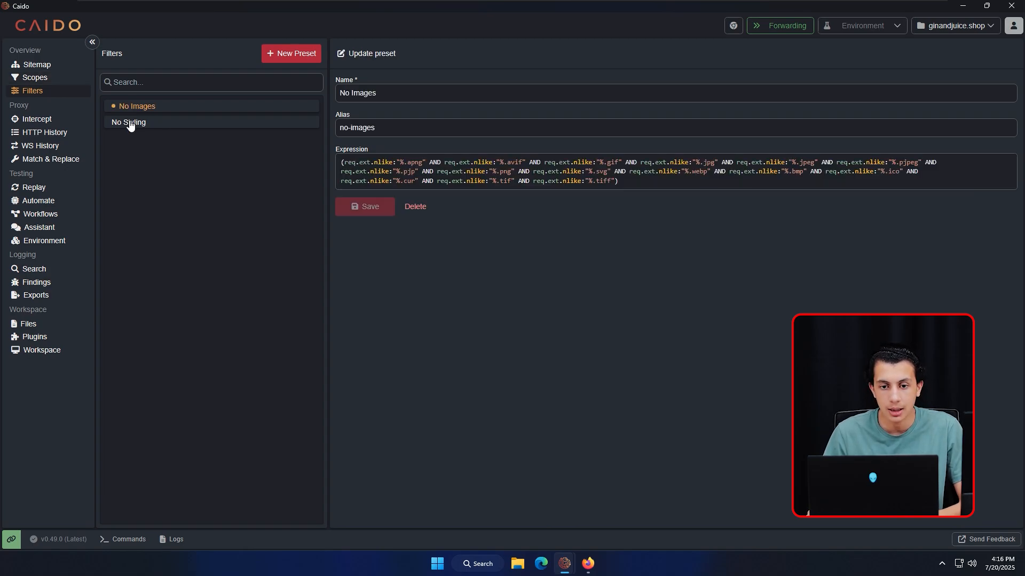
click(129, 123)
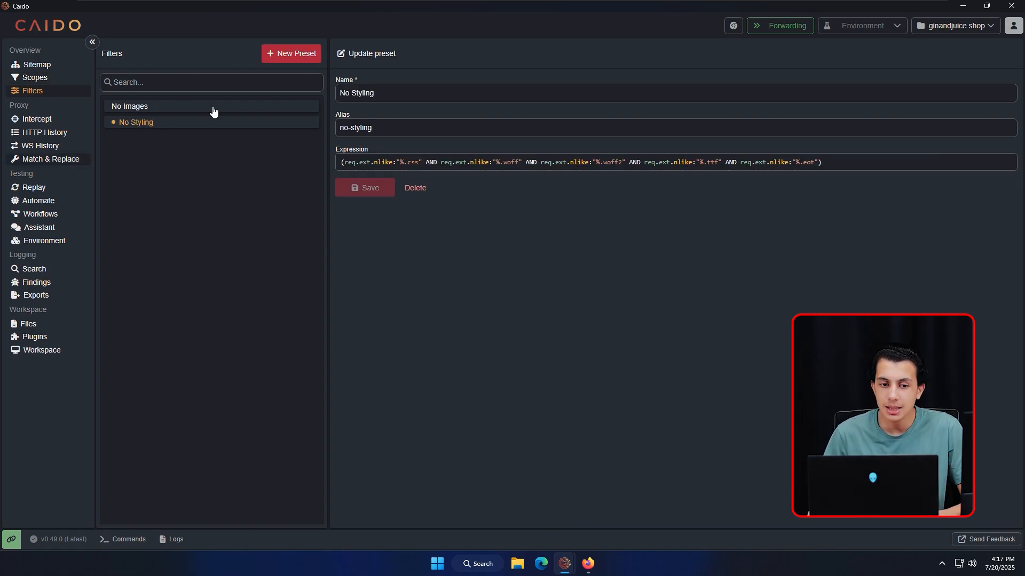
click(135, 107)
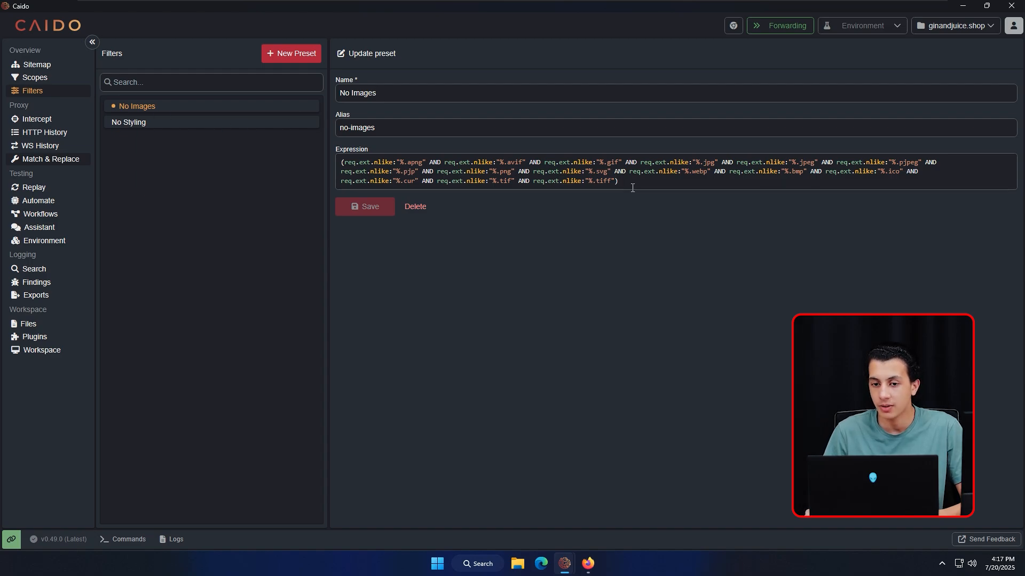
drag(629, 185, 451, 168)
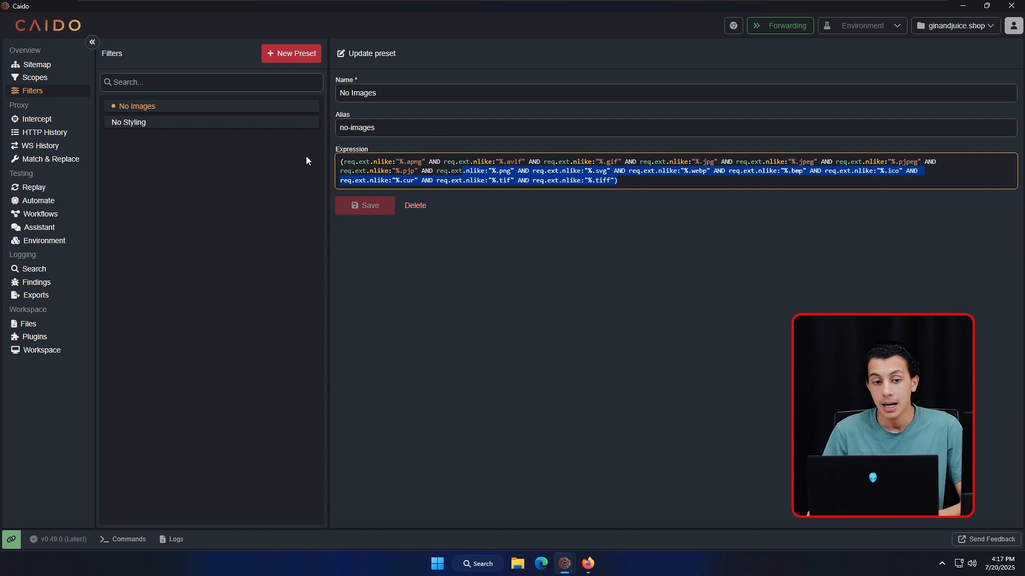
click(141, 121)
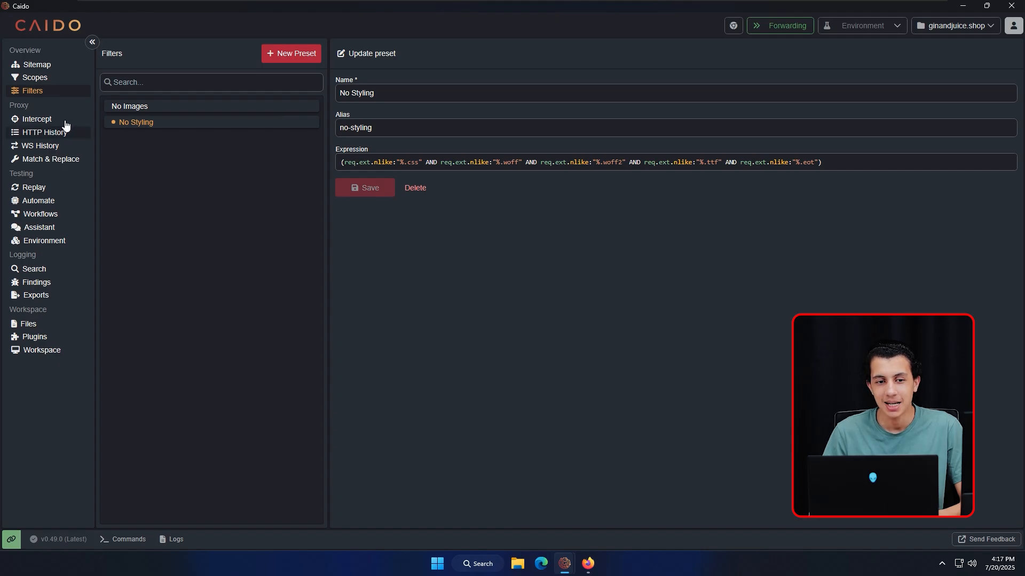
click(52, 123)
click(47, 134)
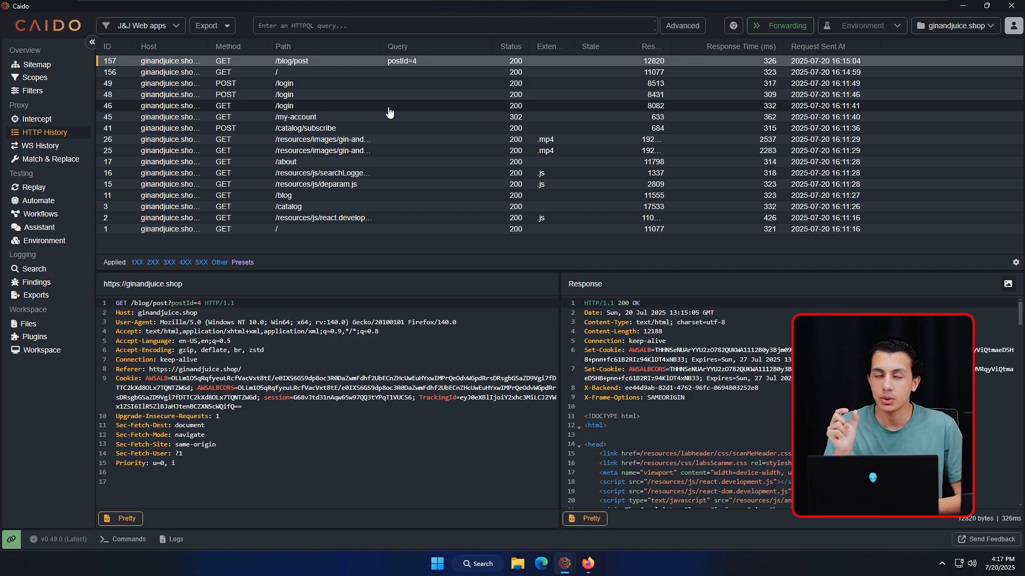
Filter HTTP history with preset:no-images AND preset:no-styling.
click(358, 27)
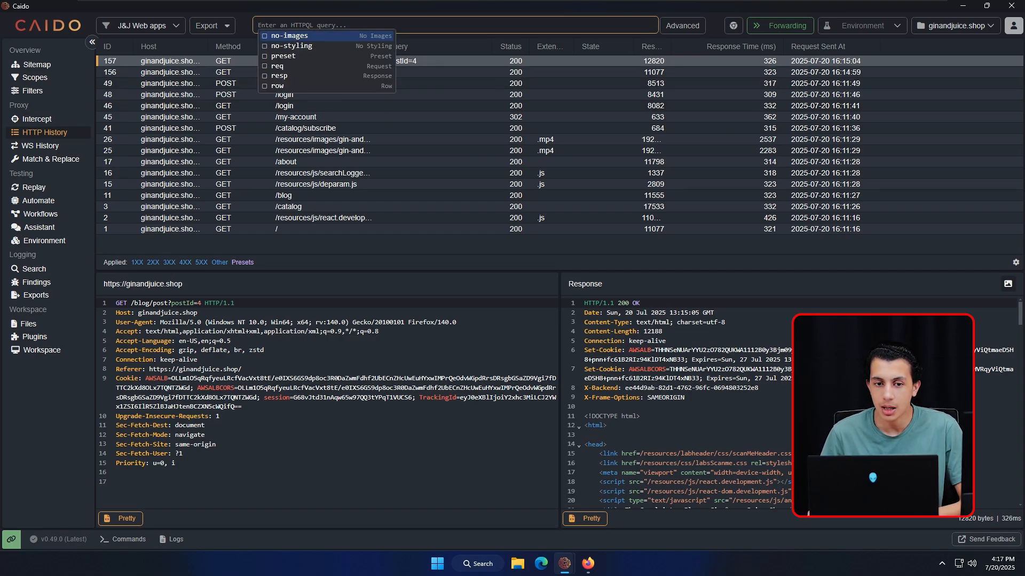
click(295, 36)
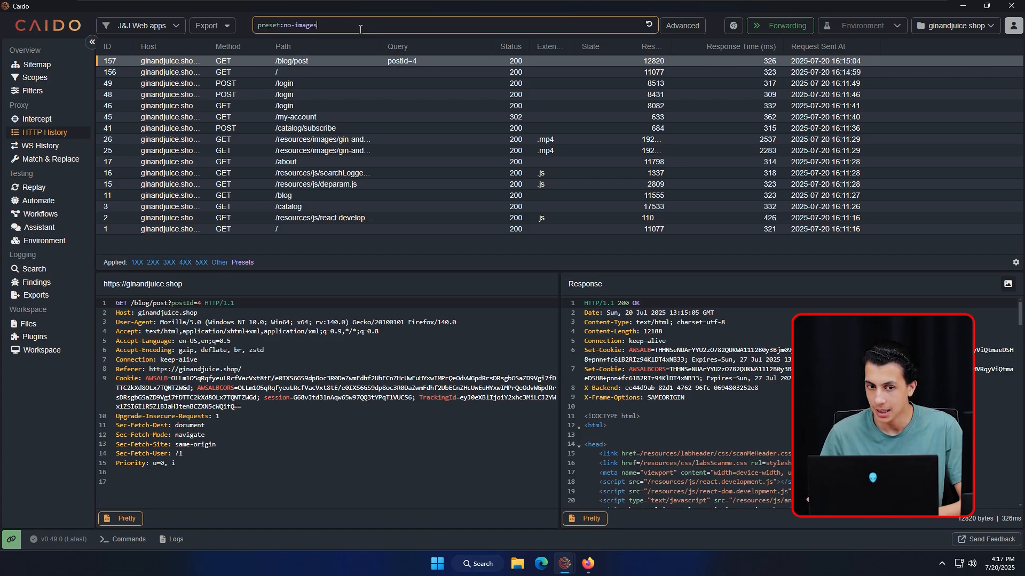
key(Return)
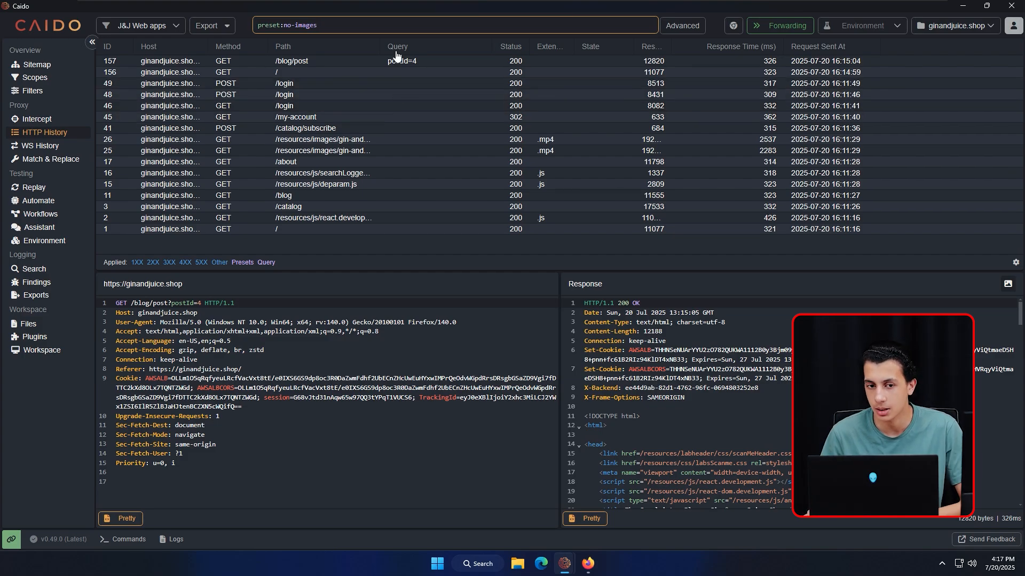
click(332, 27)
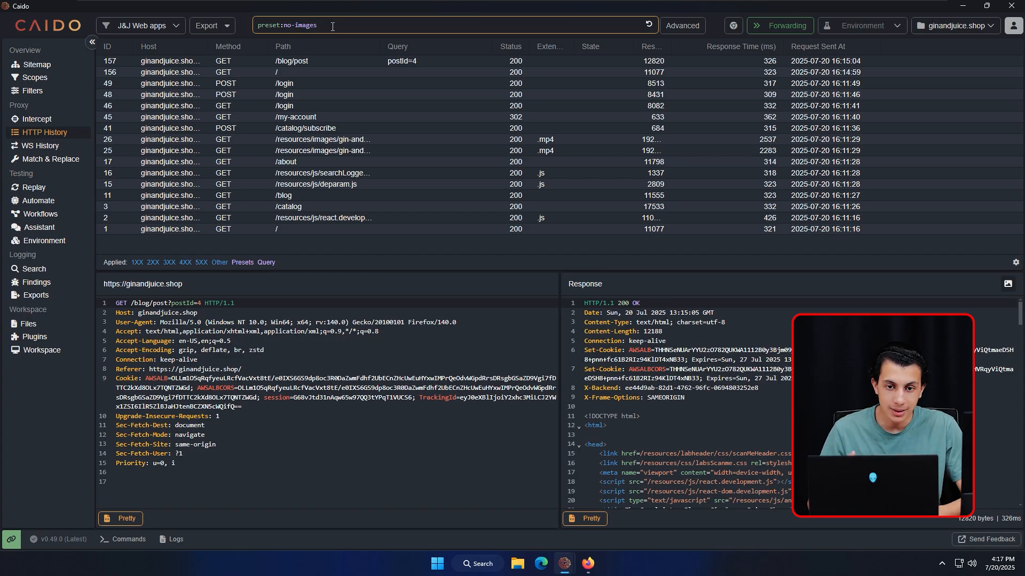
text(AN)
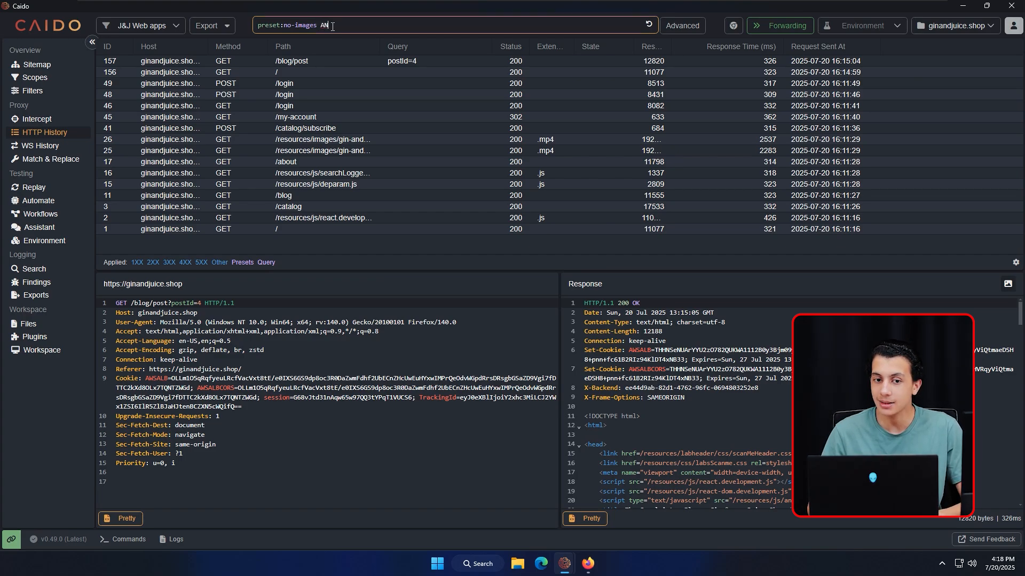
text(D)
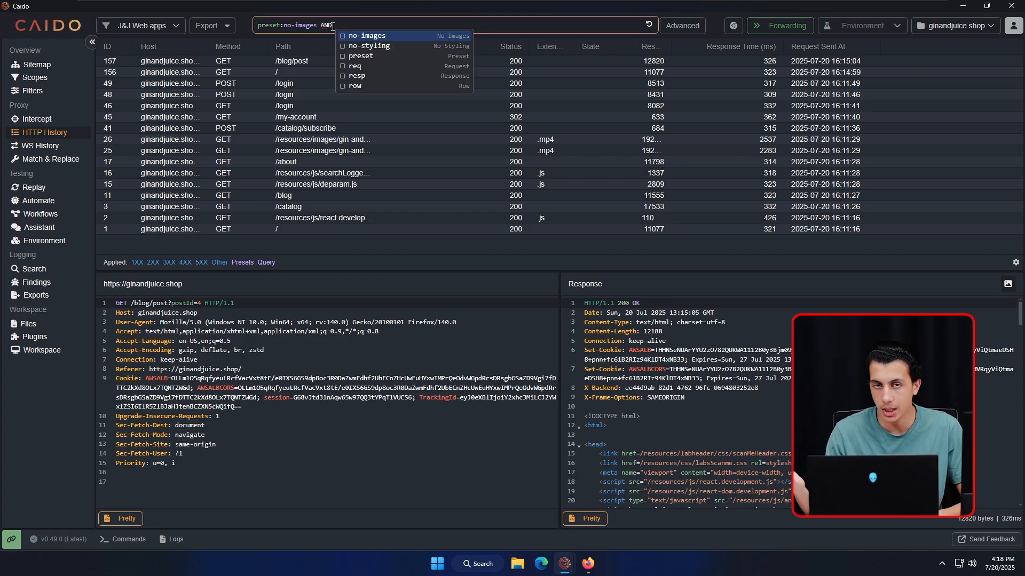
click(387, 48)
key(Return)
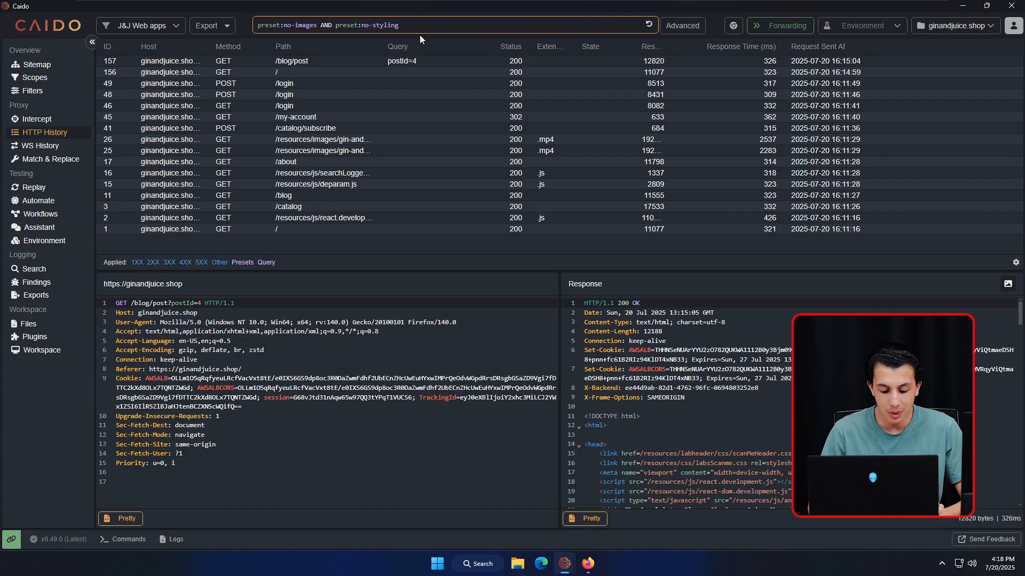
Extend the query with AND req.raw.cont:"about" to narrow it to three requests.
text(AND)
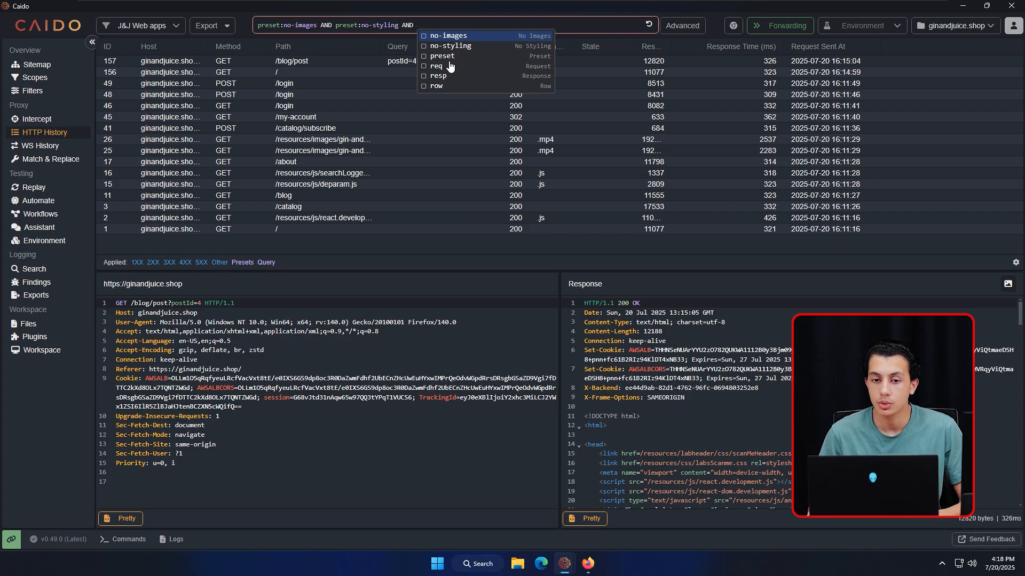
text(req.)
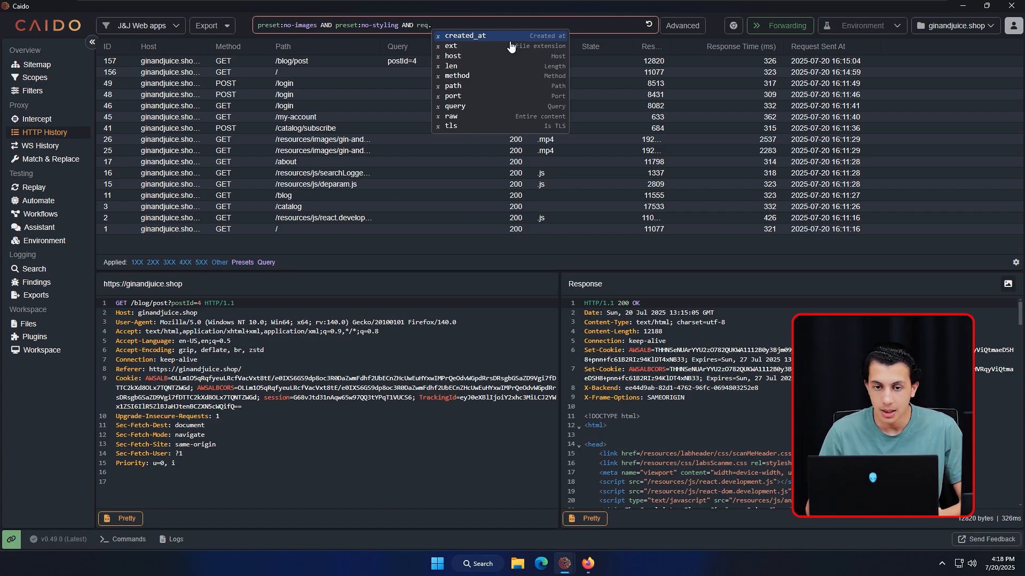
text(ra)
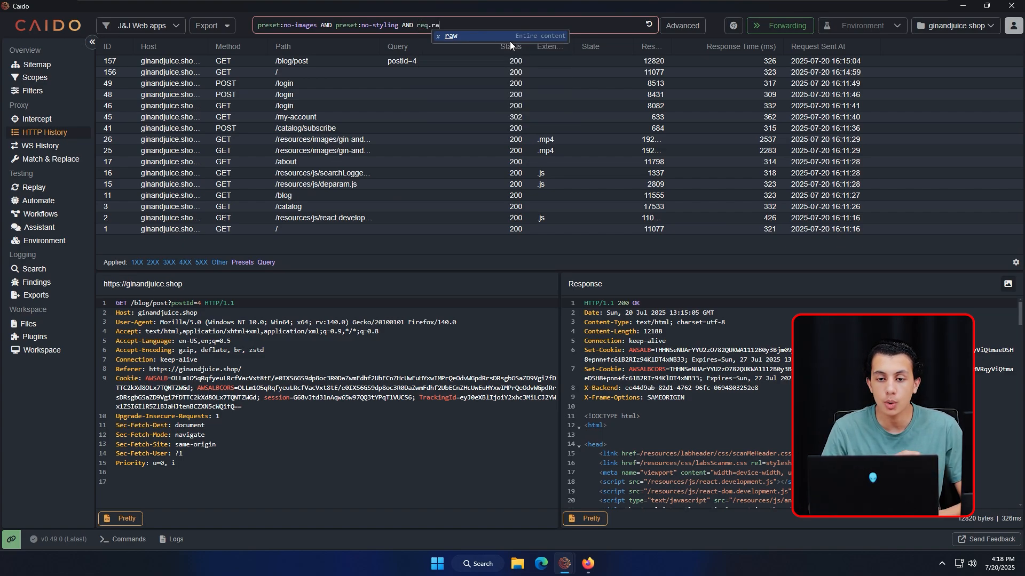
text(w.)
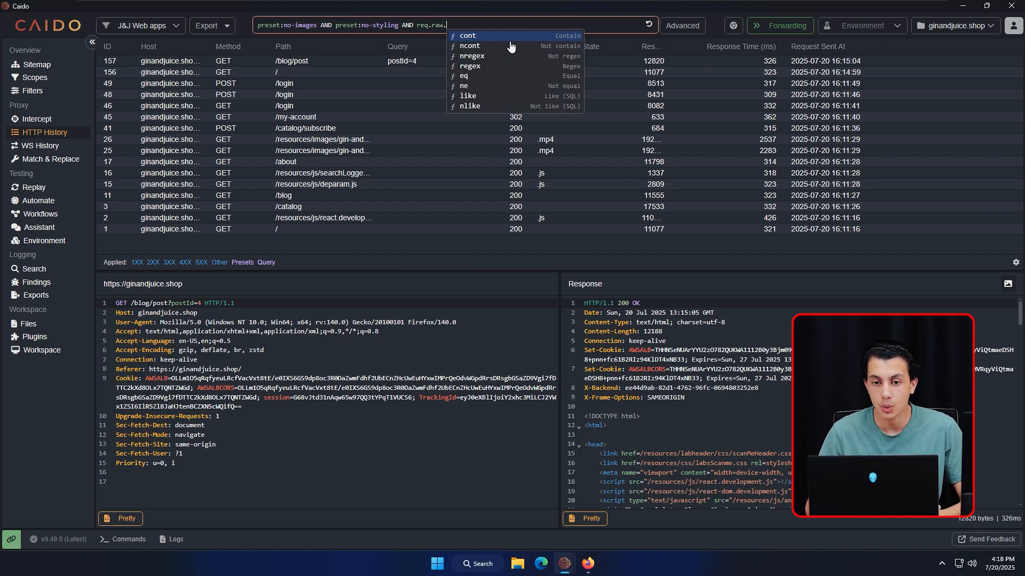
key(Return)
text(about)
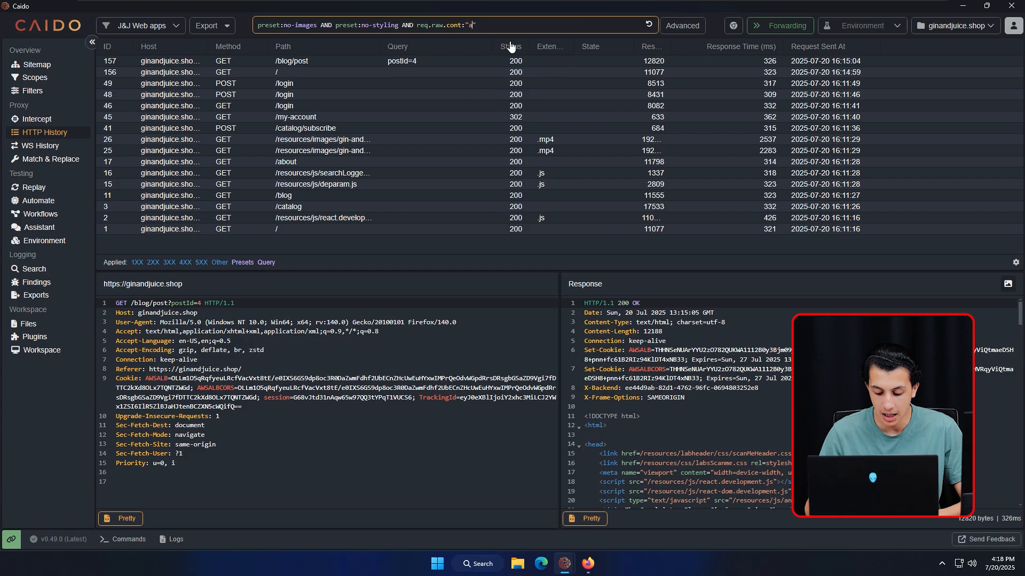
key(Return)
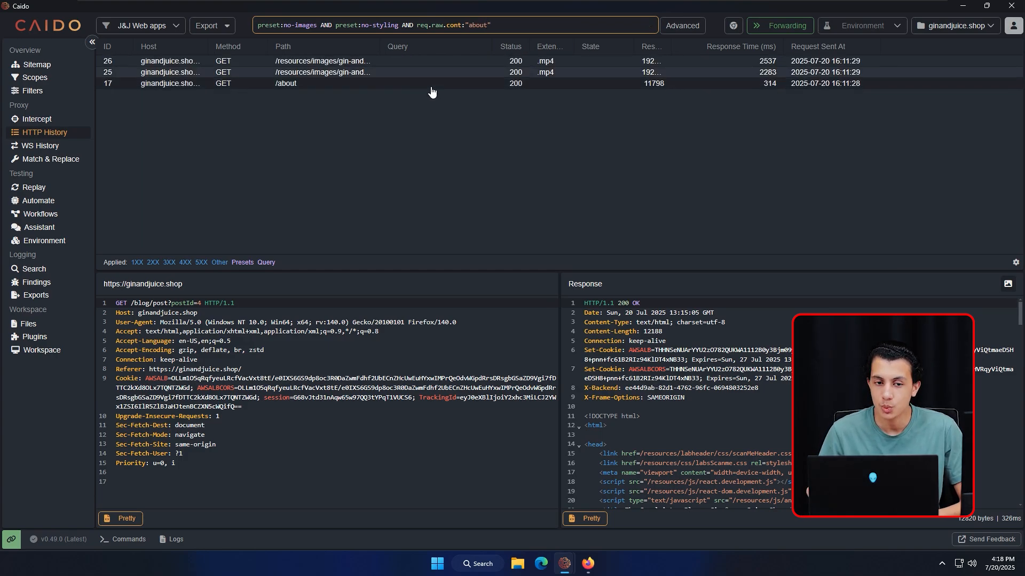
Switch the condition to req.raw.ncont:"about" to exclude about requests, then delete that condition.
click(330, 86)
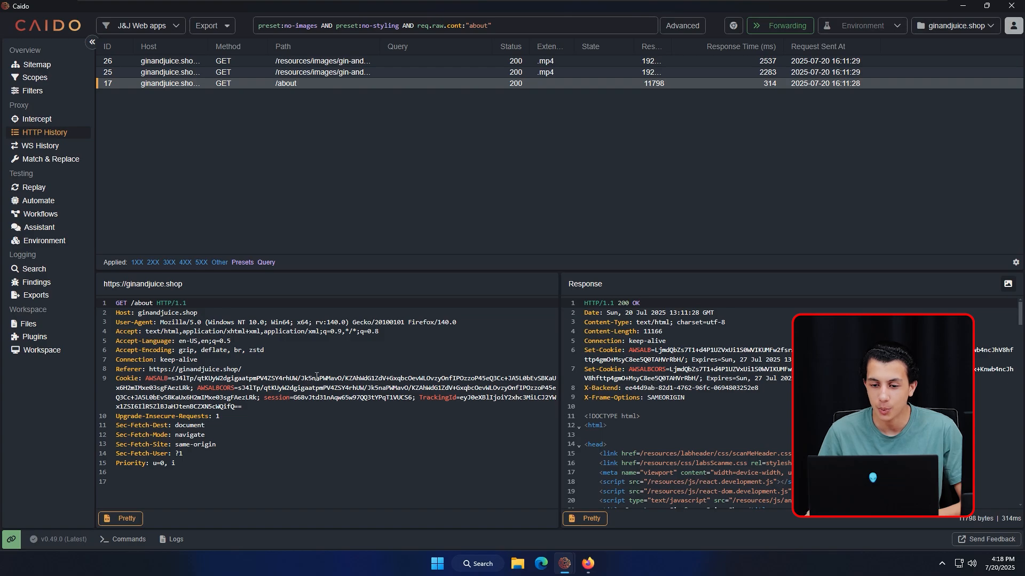
click(448, 24)
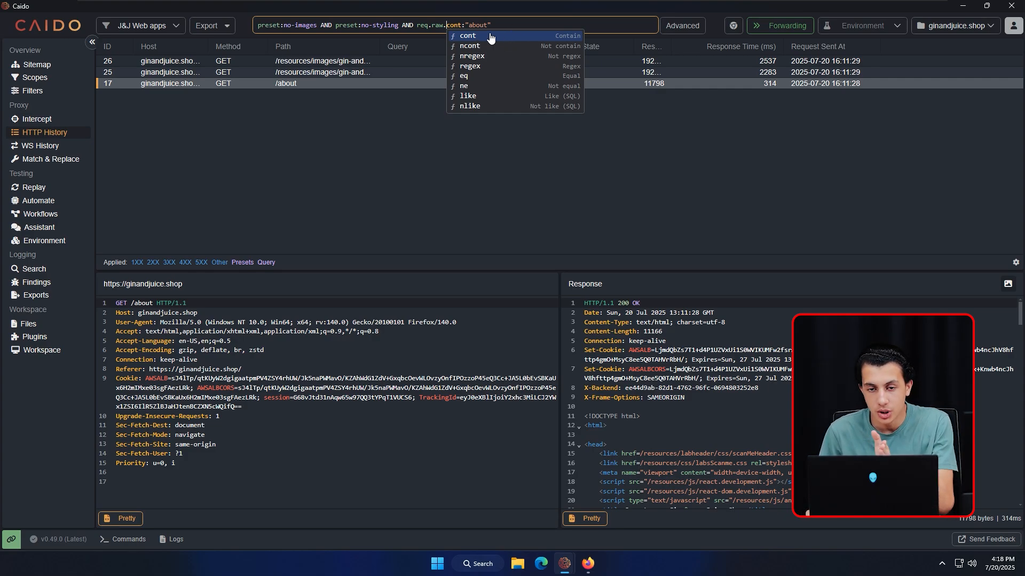
click(470, 46)
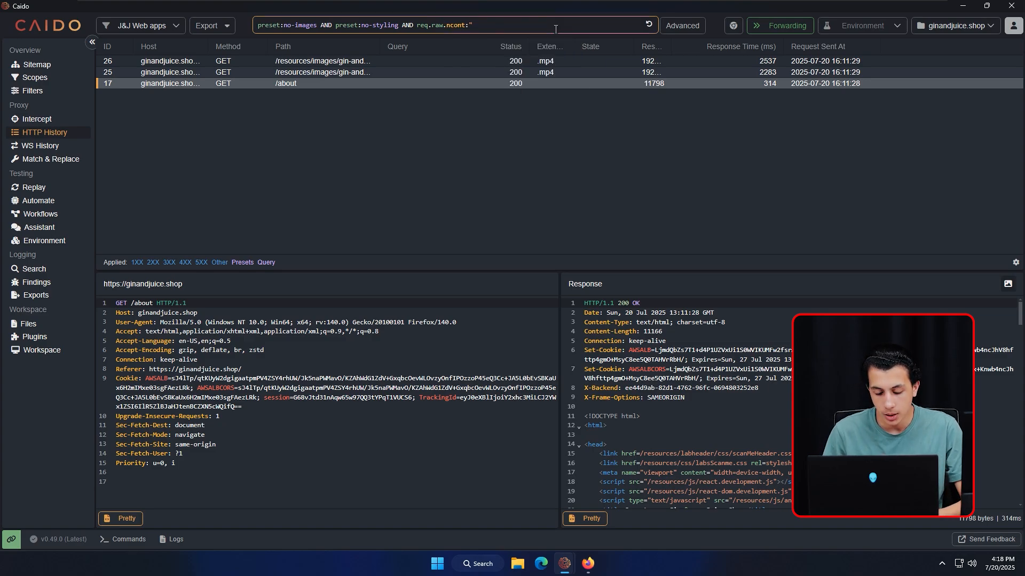
text(about")
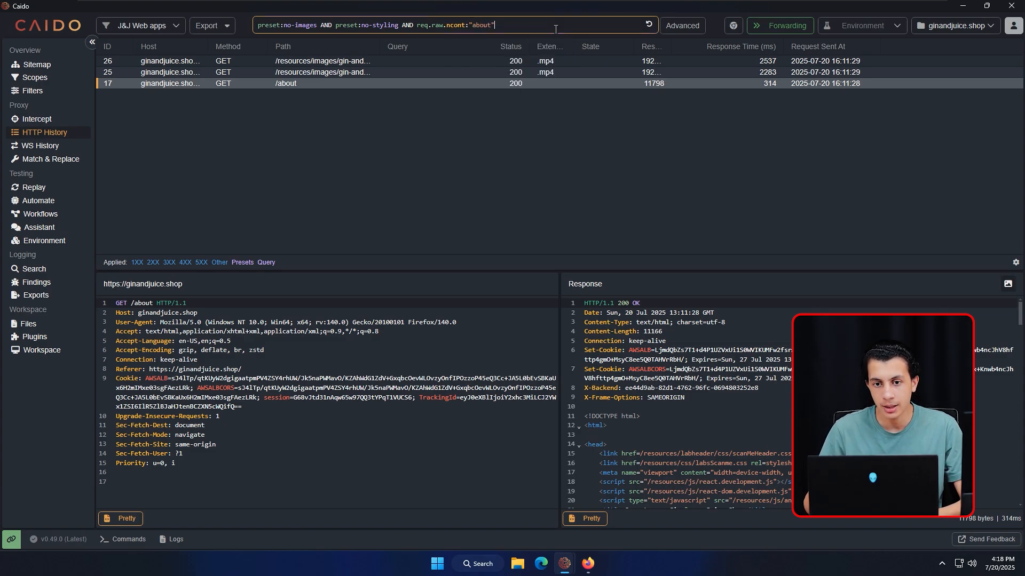
key(Return)
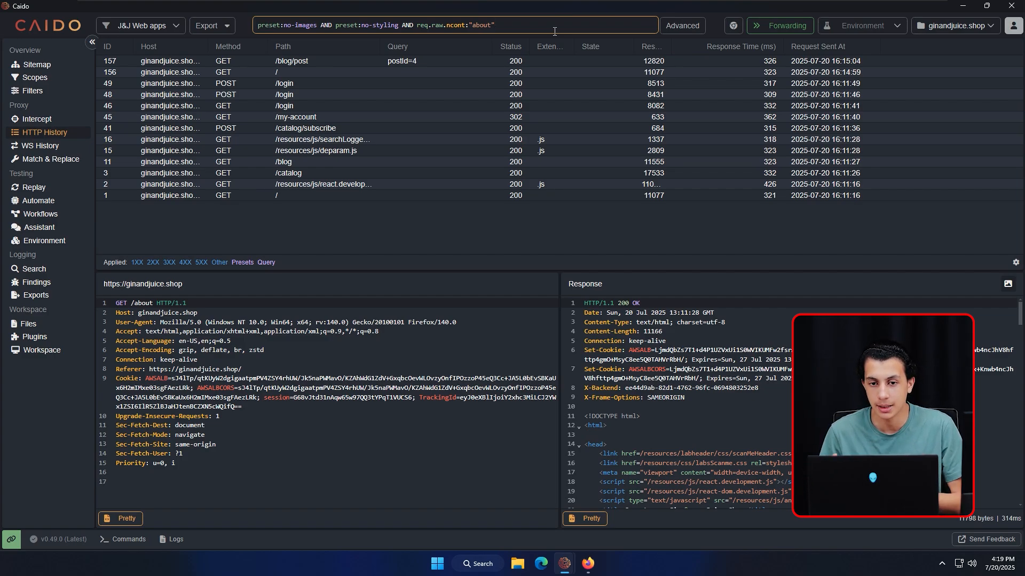
drag(447, 25, 495, 26)
key(BackSpace)
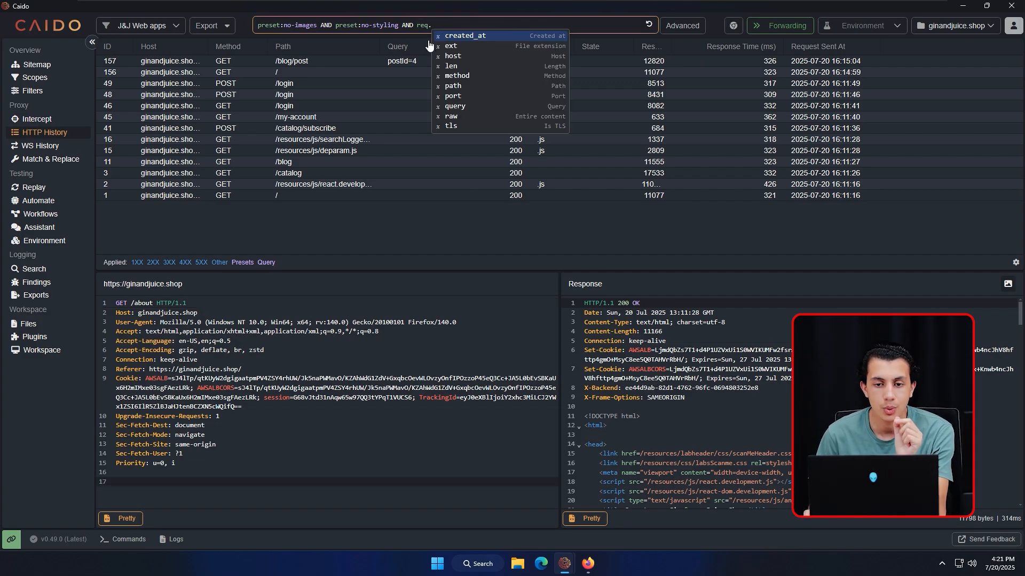
Experiment with adding a req.raw field condition in the HTTPQL query.
click(447, 29)
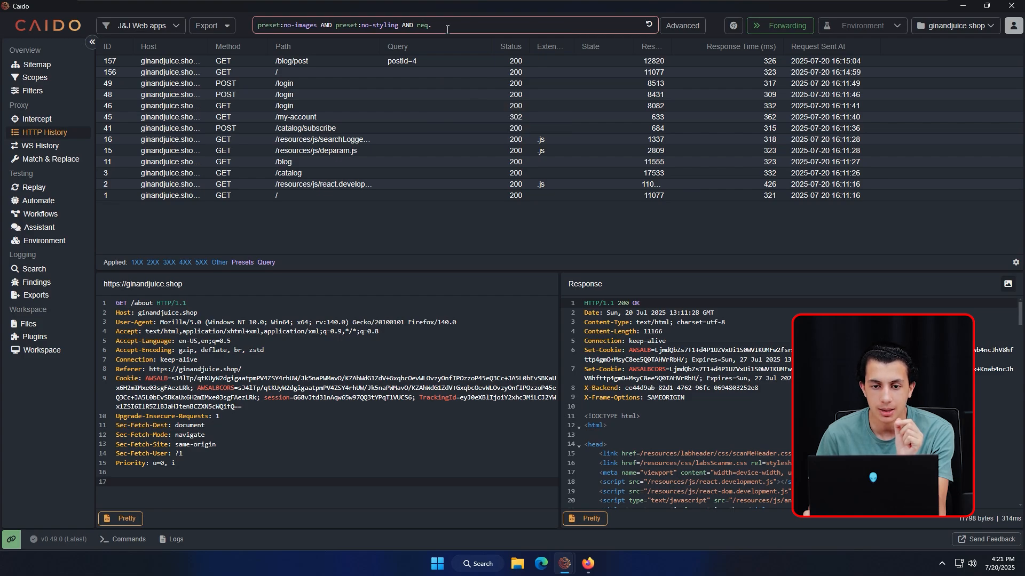
key(BackSpace)
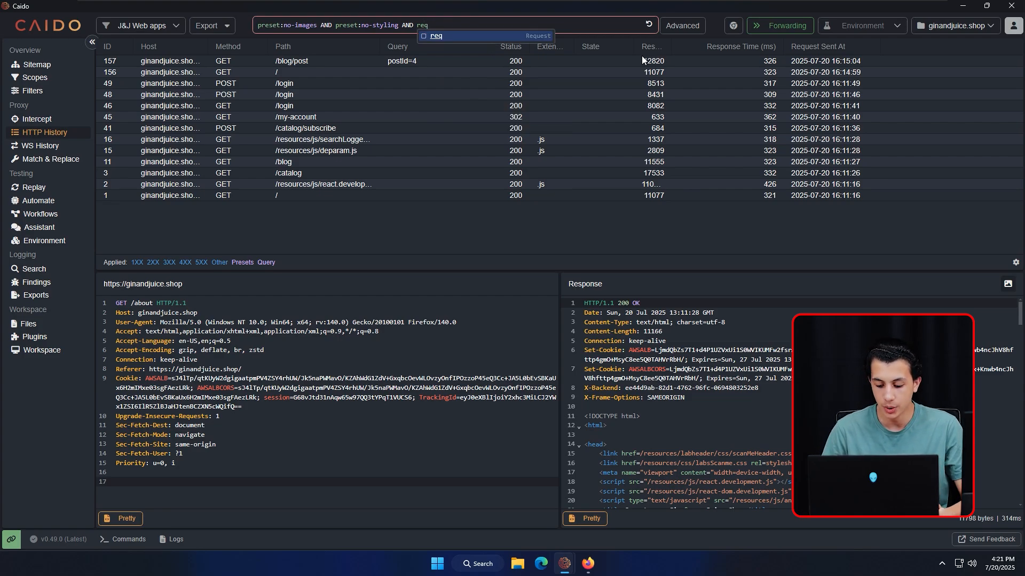
text(.)
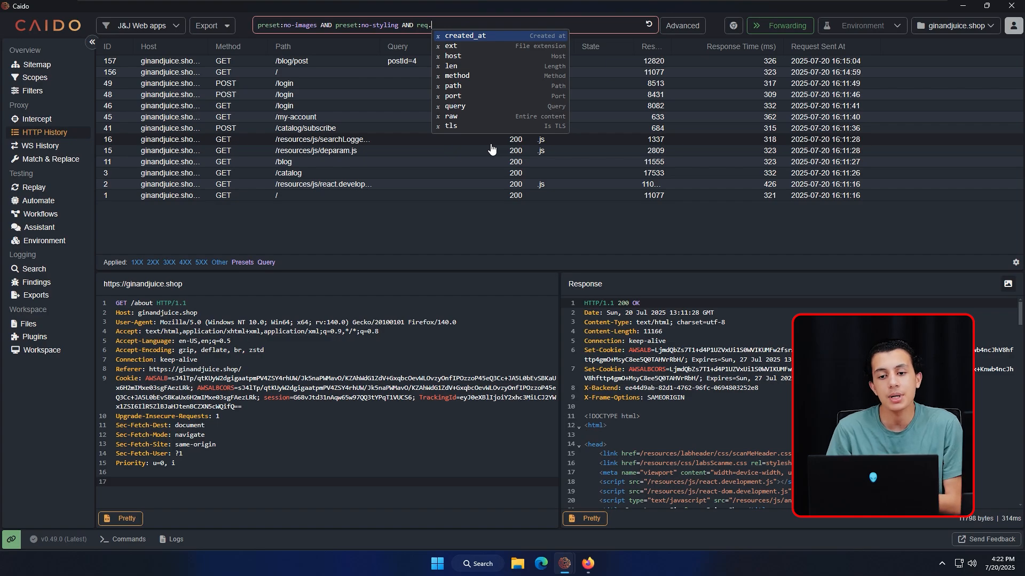
click(468, 116)
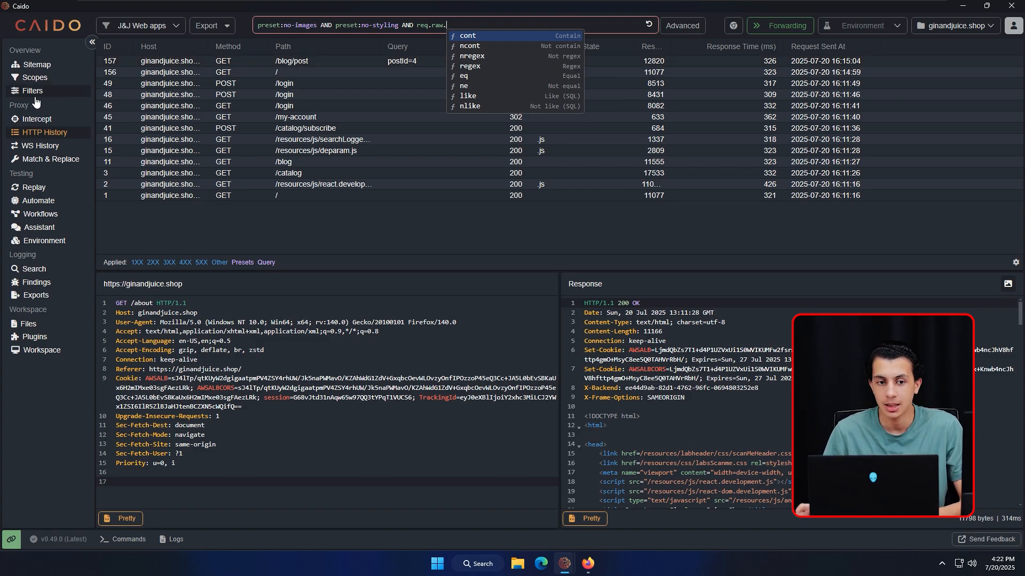
Clear the HTTPQL query to unfilter history and view the saved filter presets.
key(Escape)
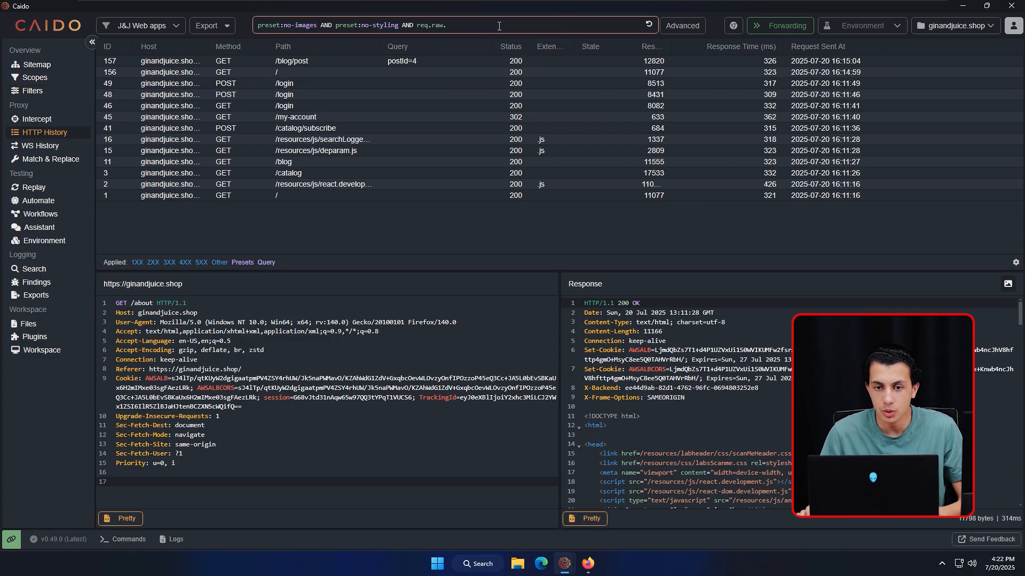
key(ctrl+a)
key(BackSpace)
key(Return)
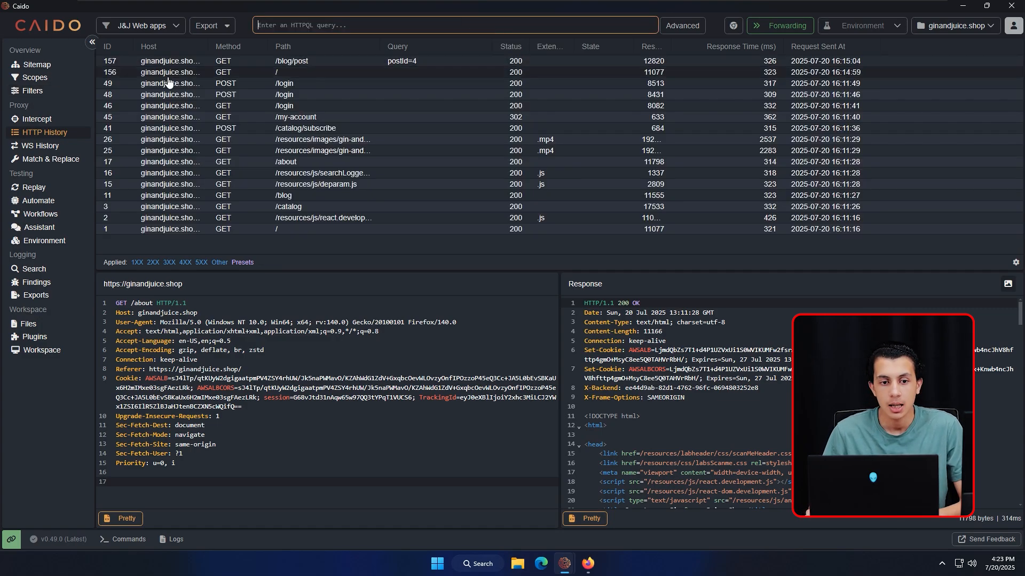
click(48, 91)
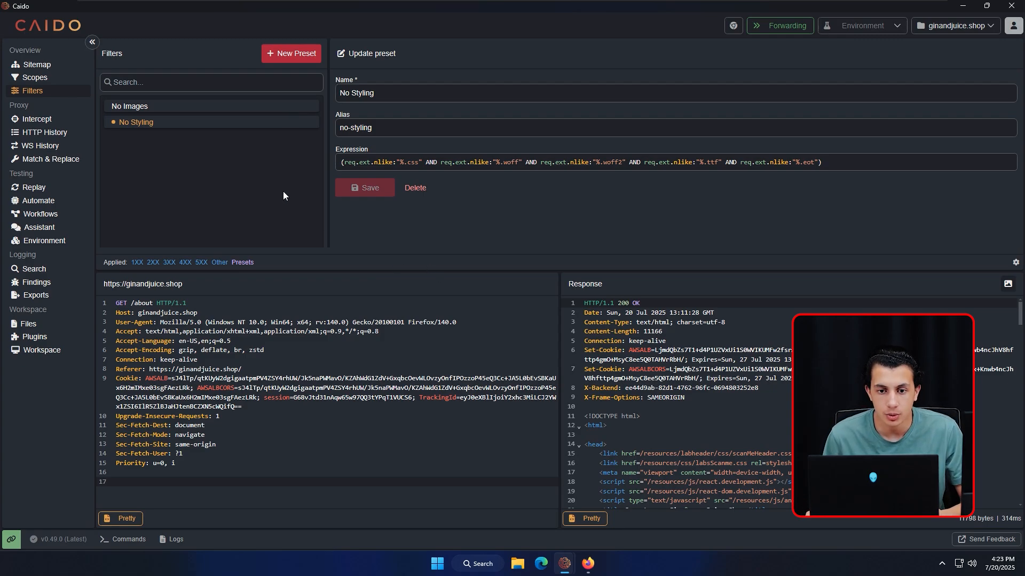
Create a new filter preset named 'NO GOOGLE TRAFFIC' with alias 'no-google'.
click(292, 53)
click(293, 53)
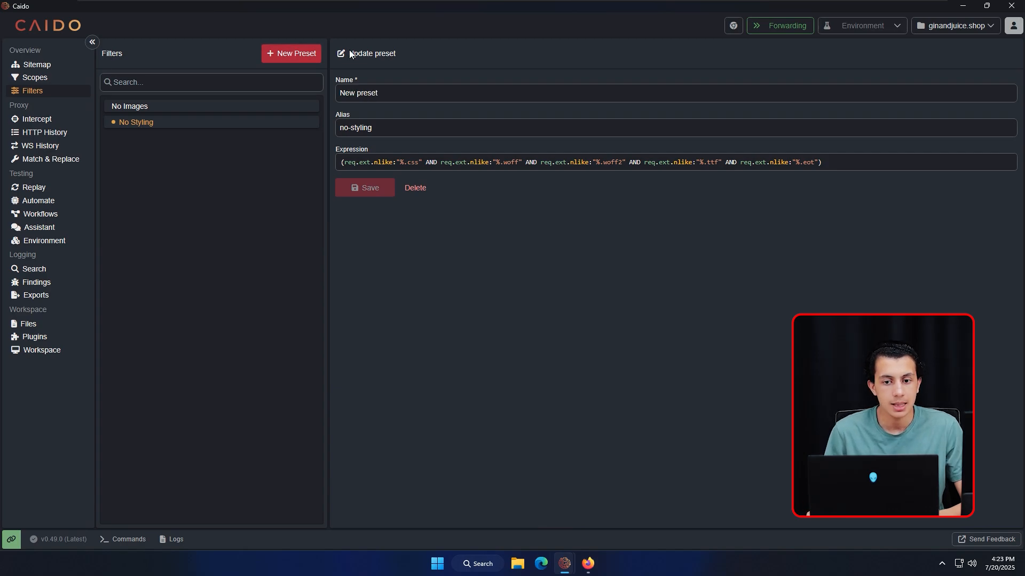
click(281, 55)
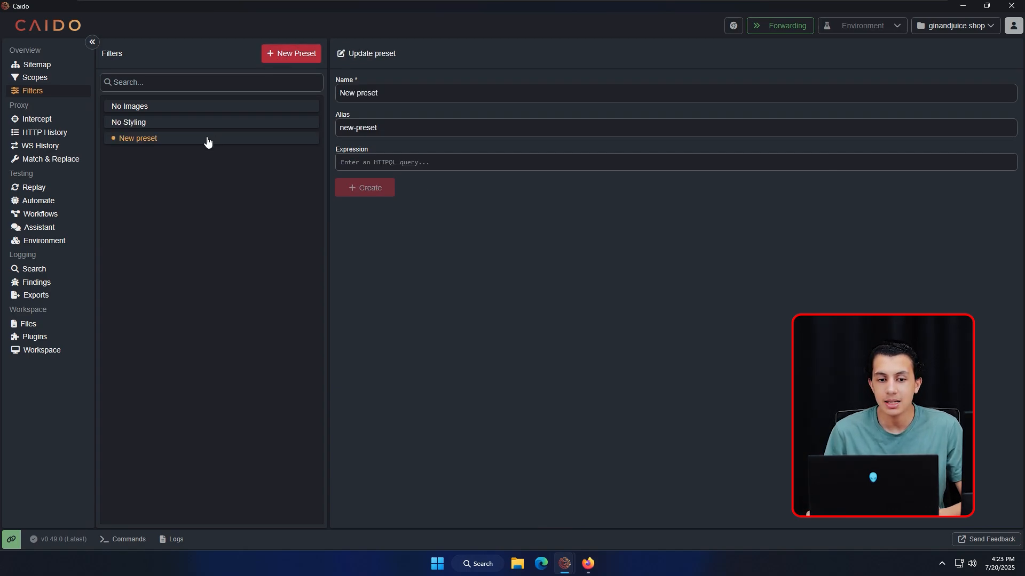
click(432, 94)
key(ctrl+a)
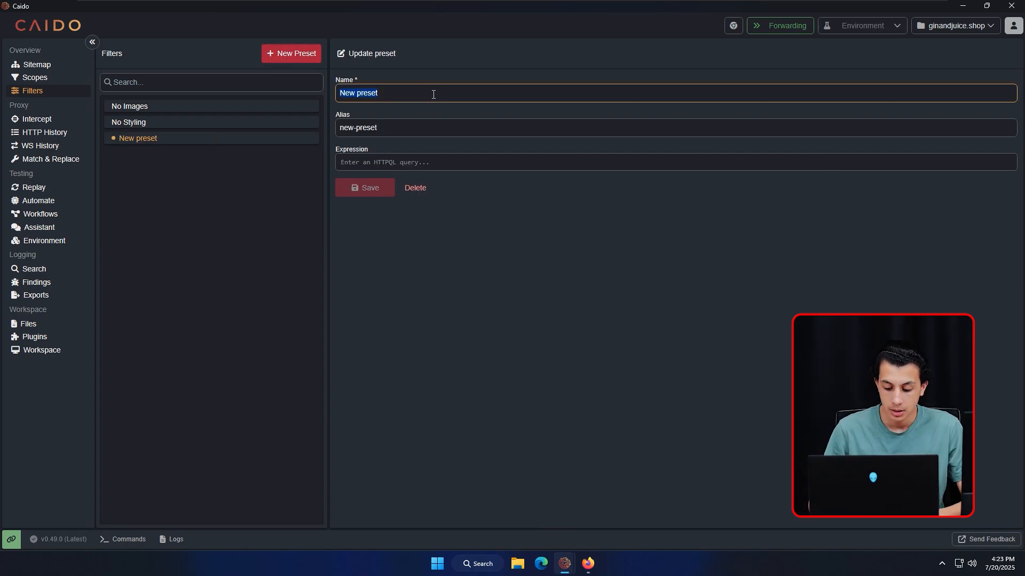
text(NO GOO)
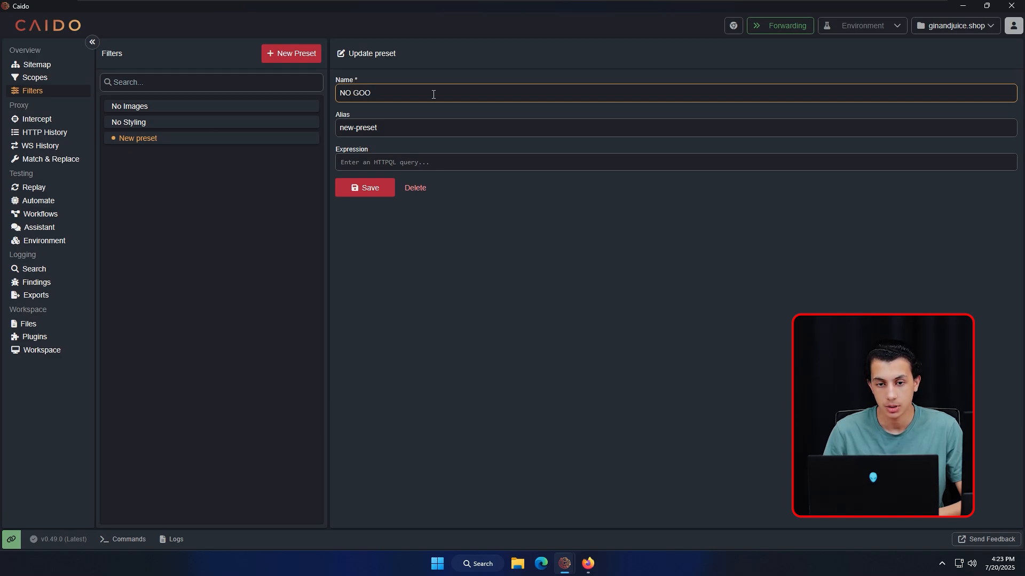
text(GLE TR)
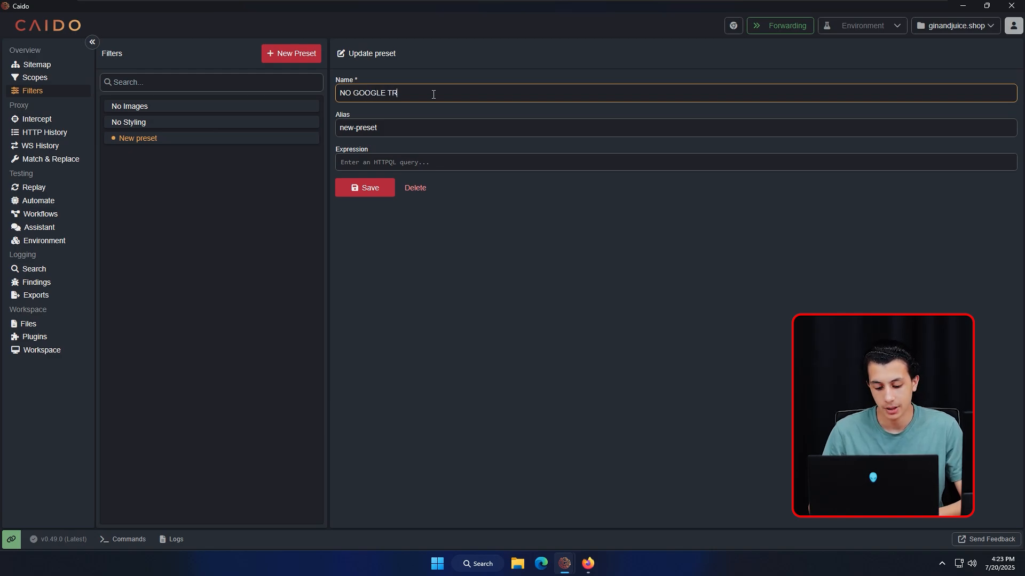
text(AFFIC)
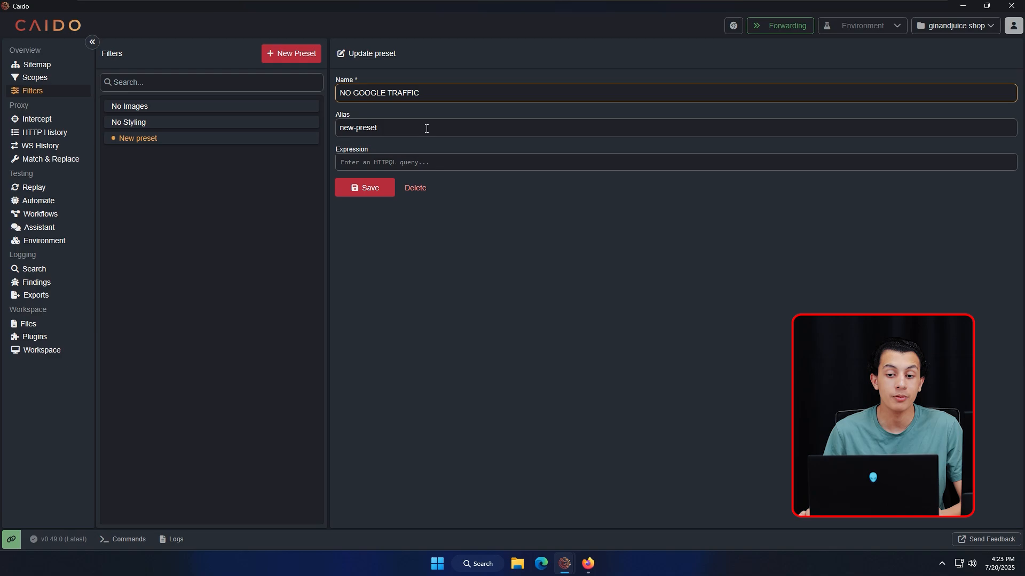
key(Tab)
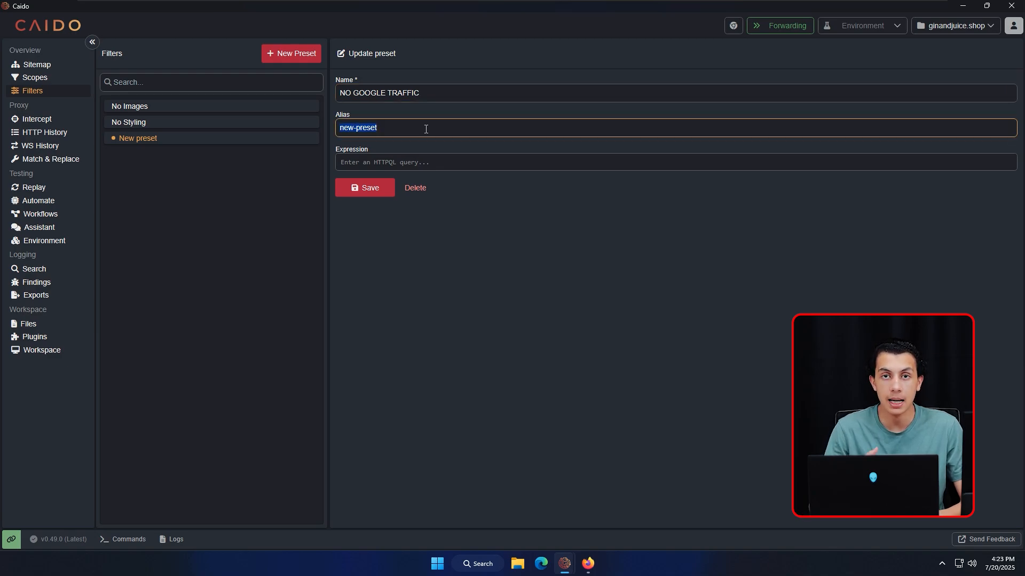
text(n)
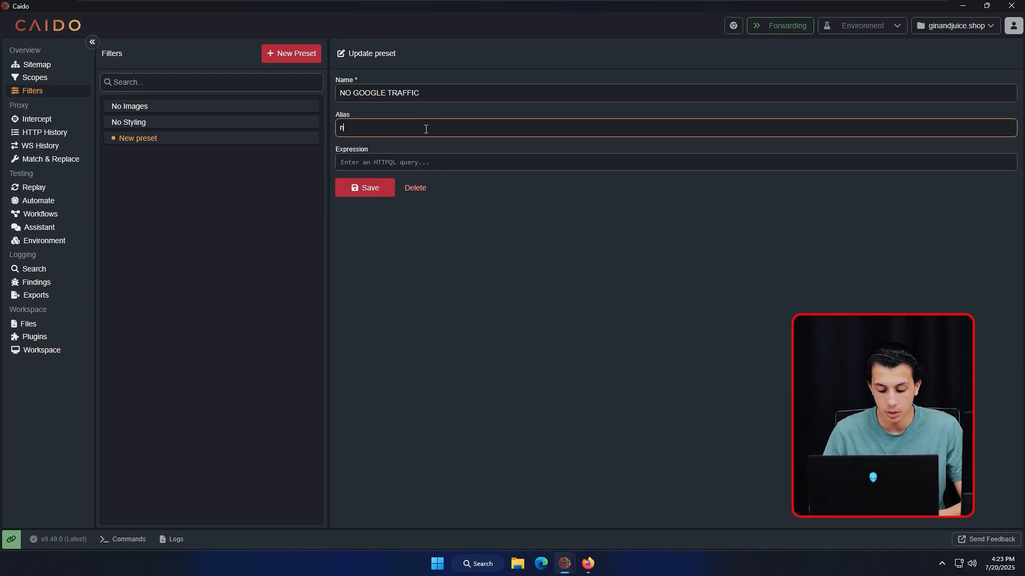
text(o-goog)
key(BackSpace)
text(oogle)
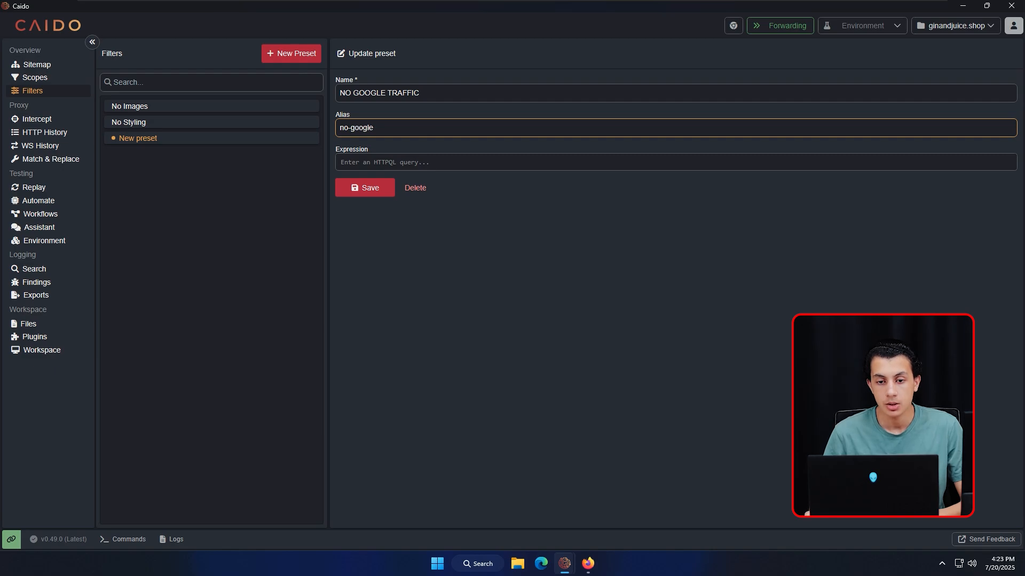
Set its expression to req.host.ncont:"google.com", save the preset, and return to HTTP history.
click(889, 163)
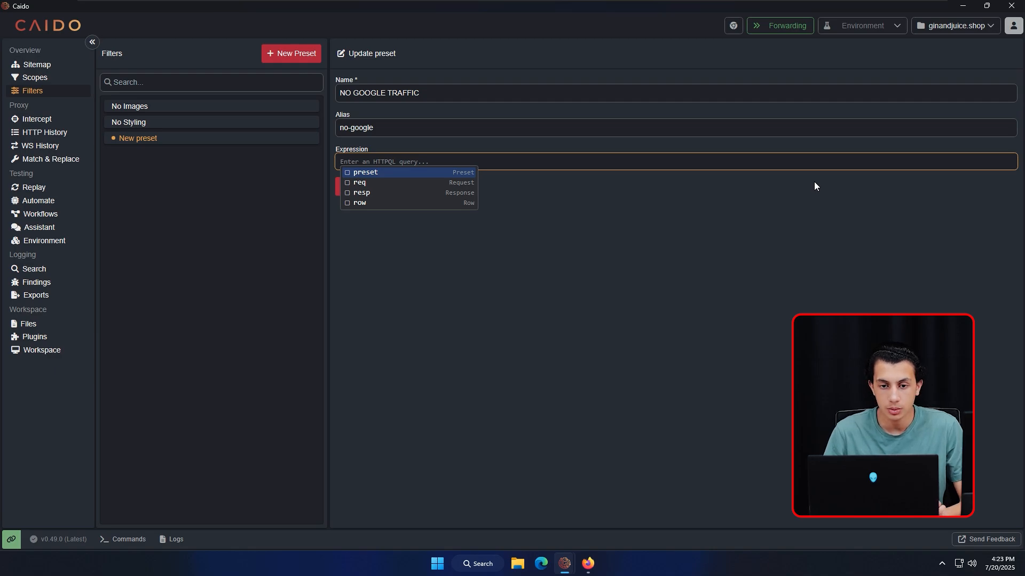
text(req.)
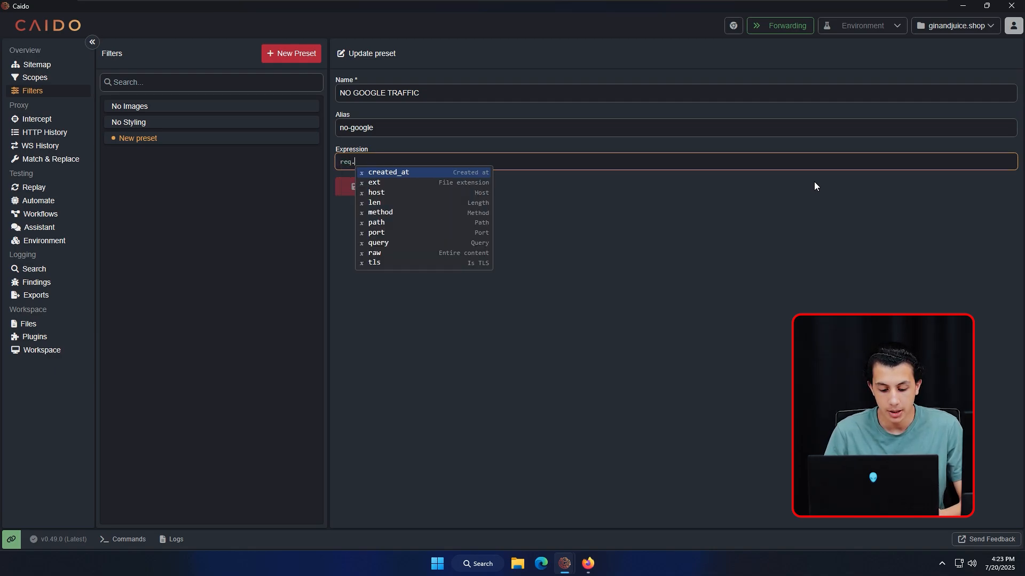
text(host.)
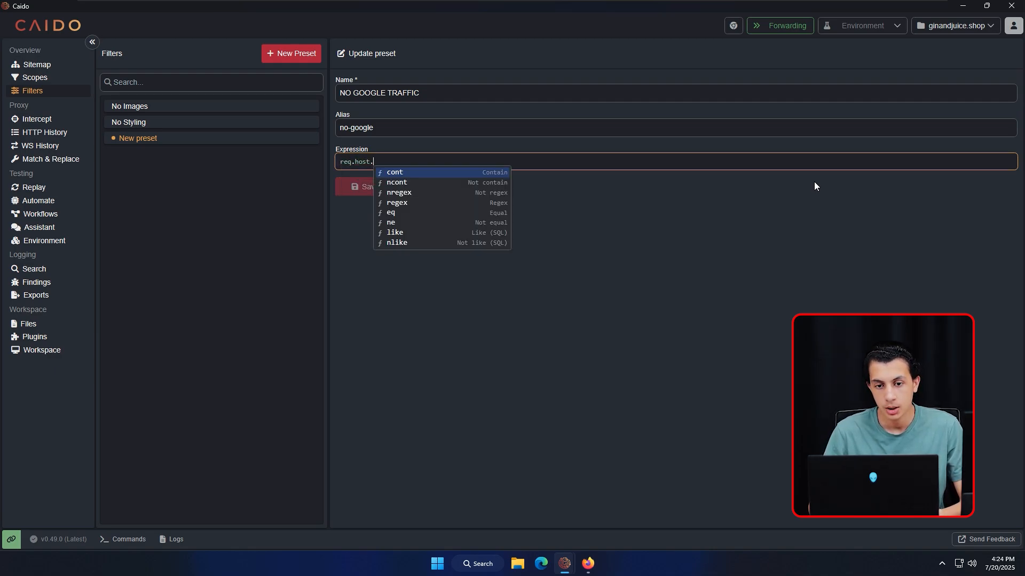
text(n)
key(Return)
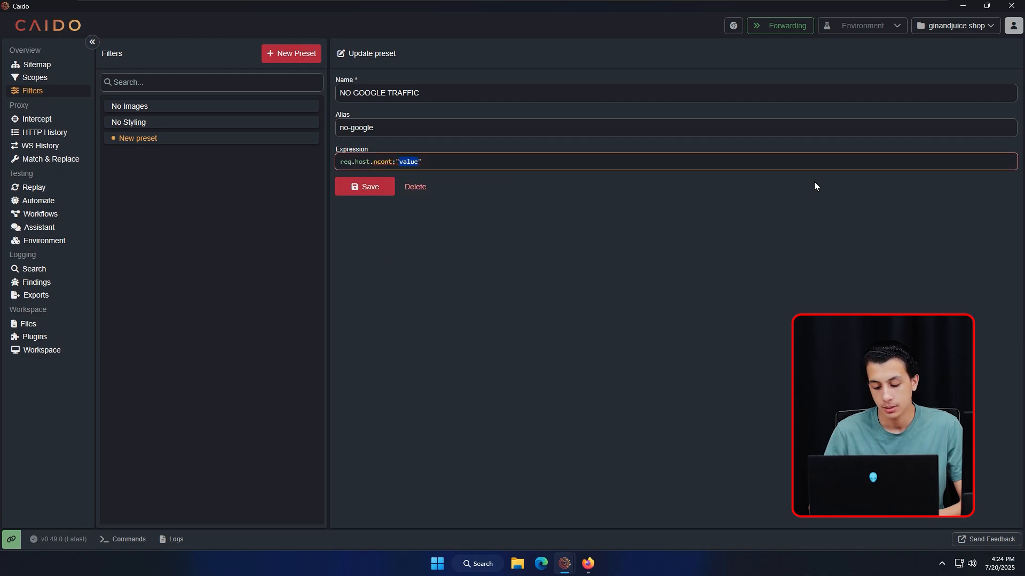
text(google.com)
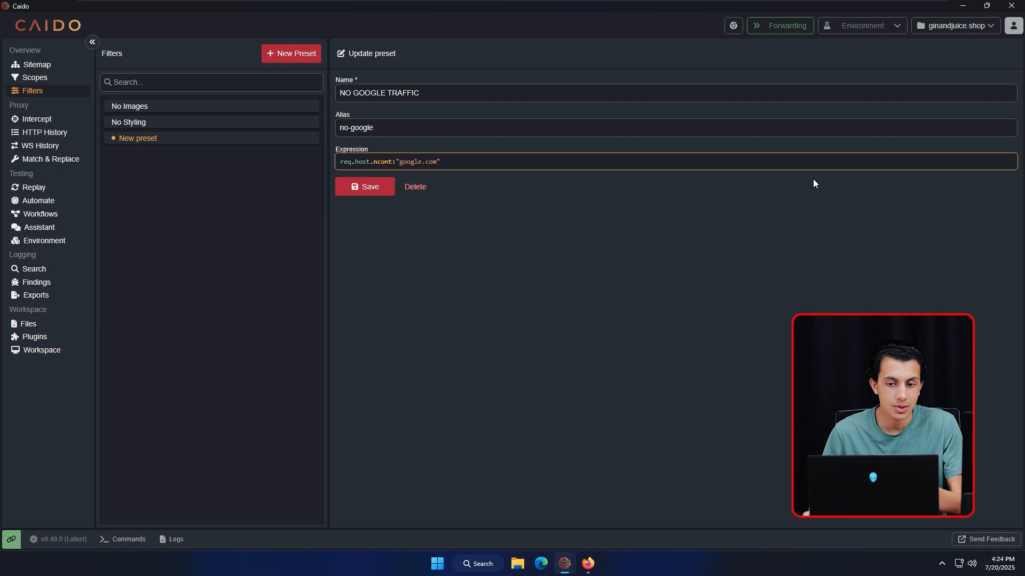
click(368, 191)
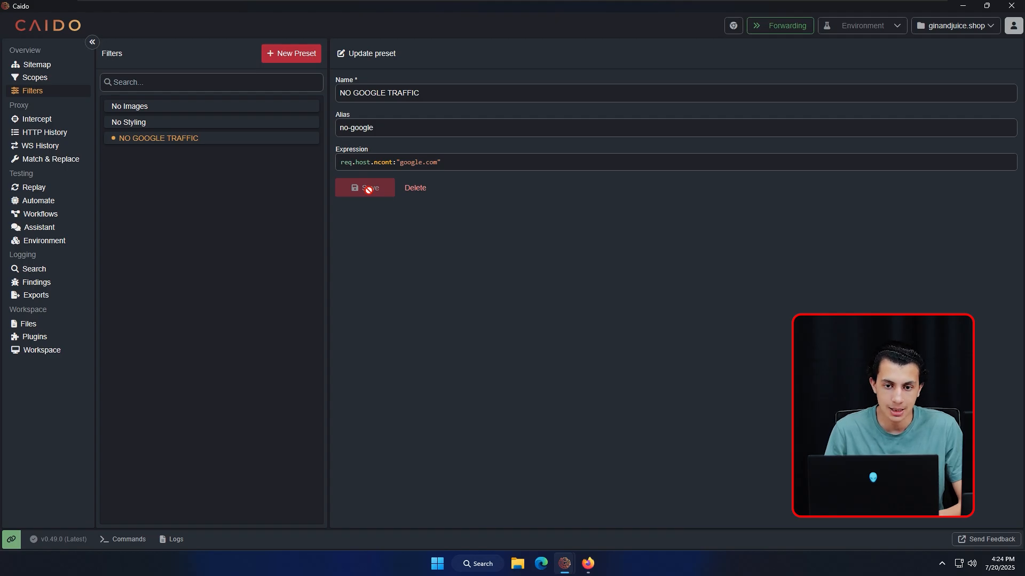
click(45, 132)
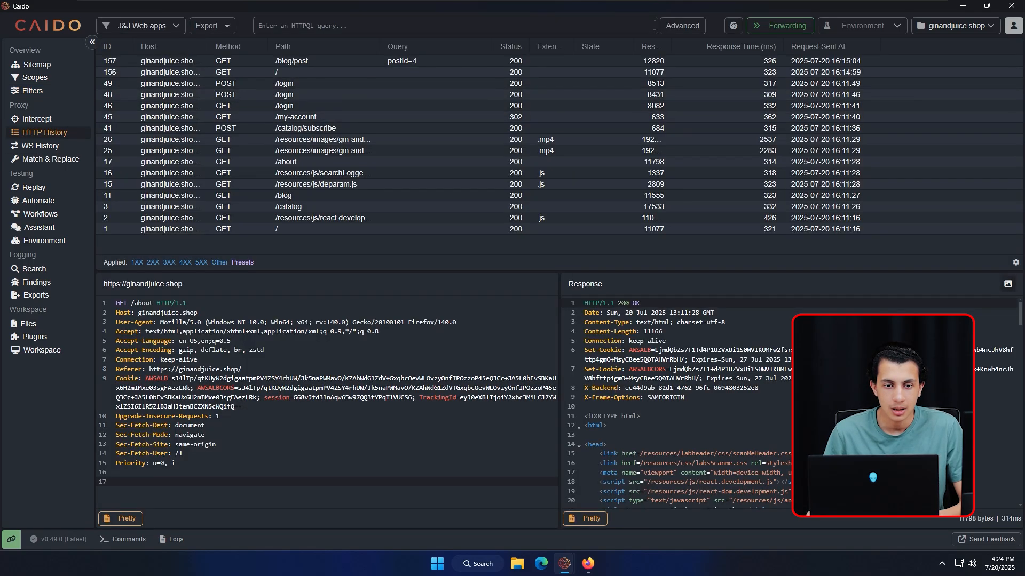
Unset the scope so HTTP history is no longer restricted.
click(141, 25)
click(143, 63)
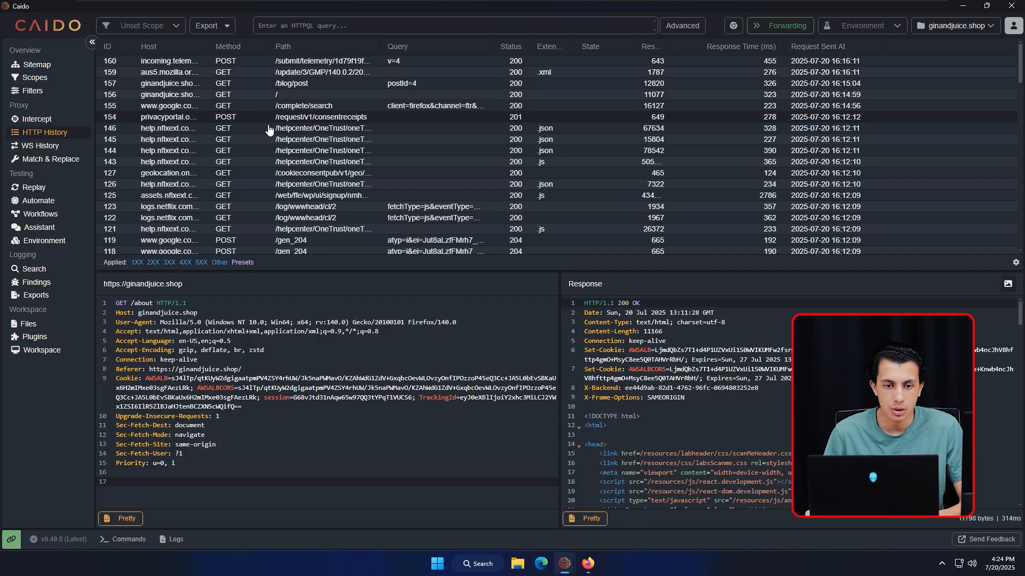
scroll(268, 130, down, 10)
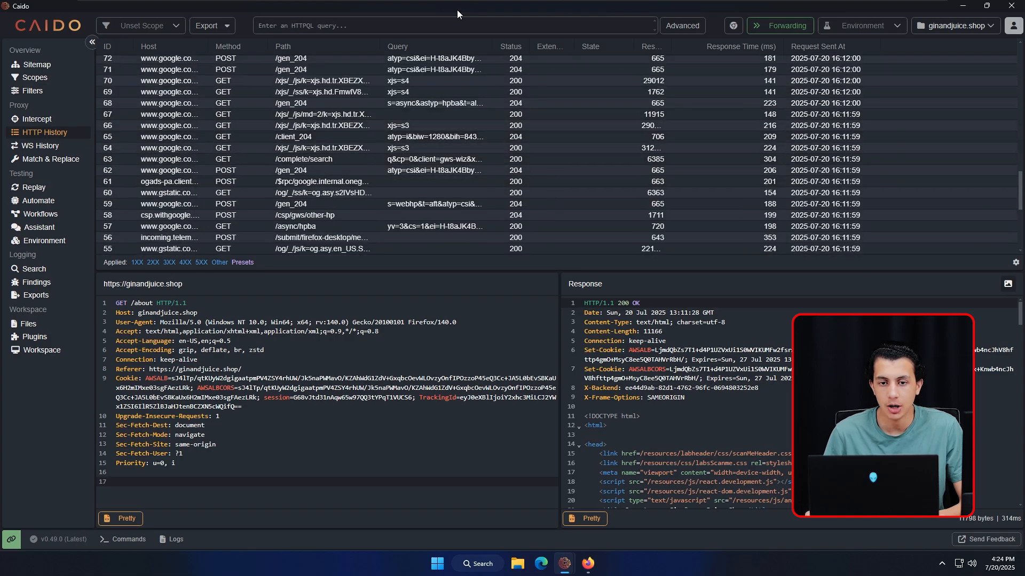
Filter HTTP history with preset:no-google, briefly checking the advanced filter options.
click(438, 26)
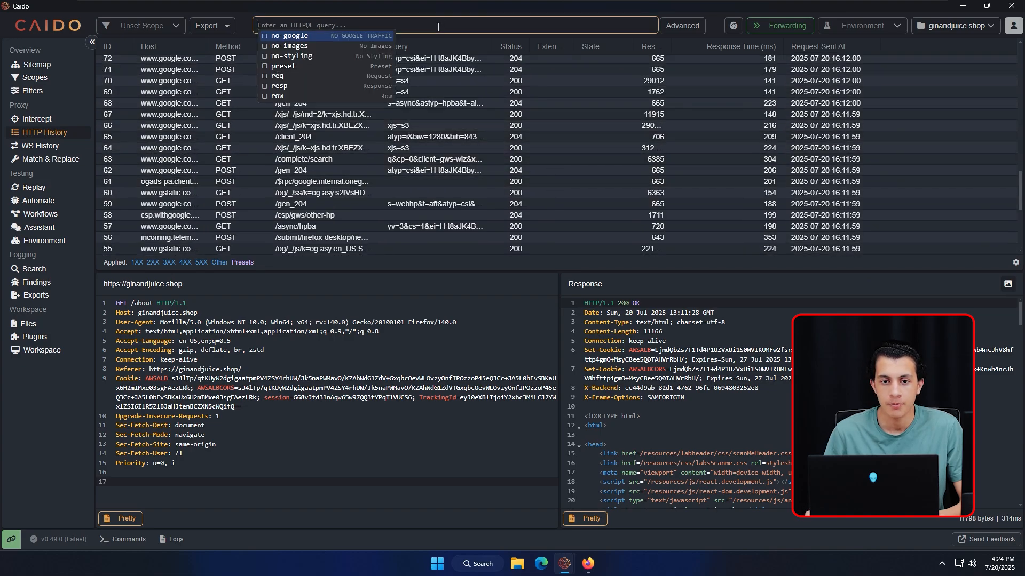
click(312, 36)
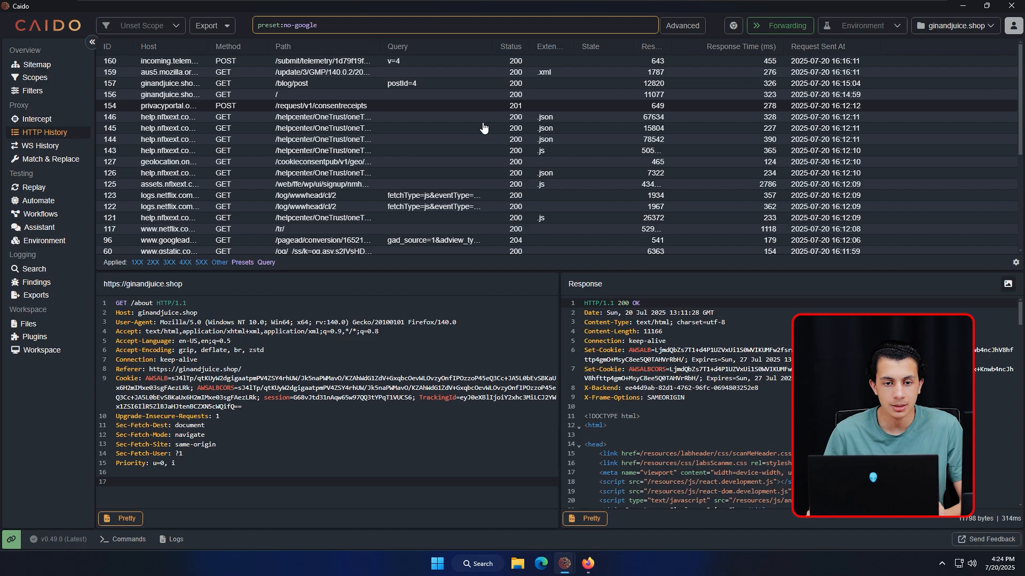
scroll(475, 151, down, 5)
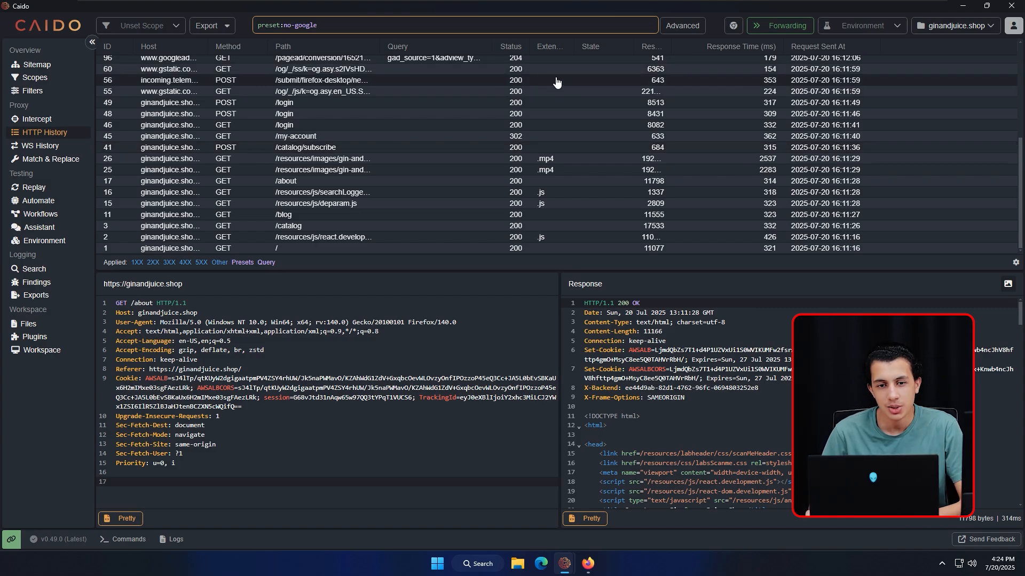
click(688, 31)
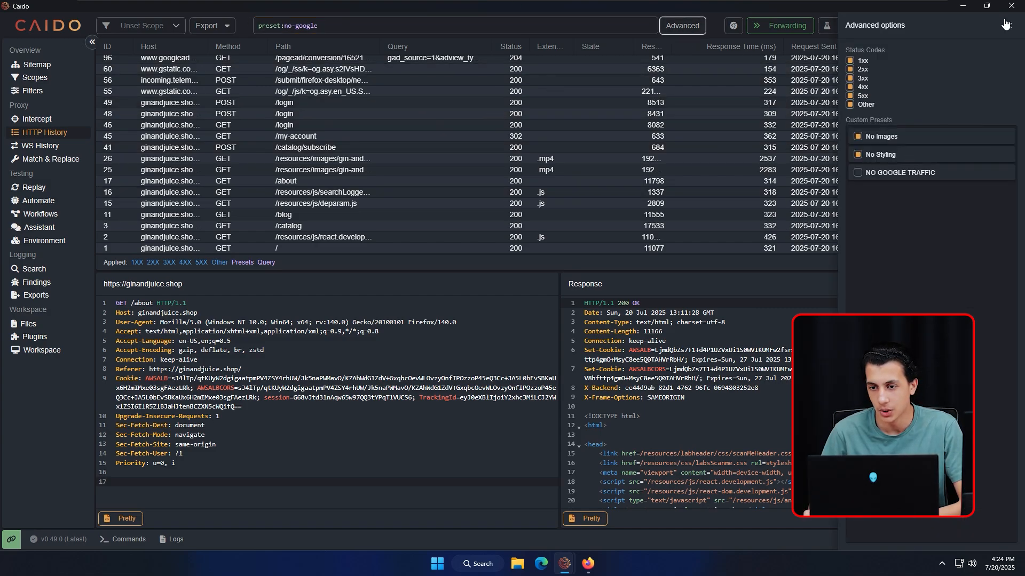
click(1009, 25)
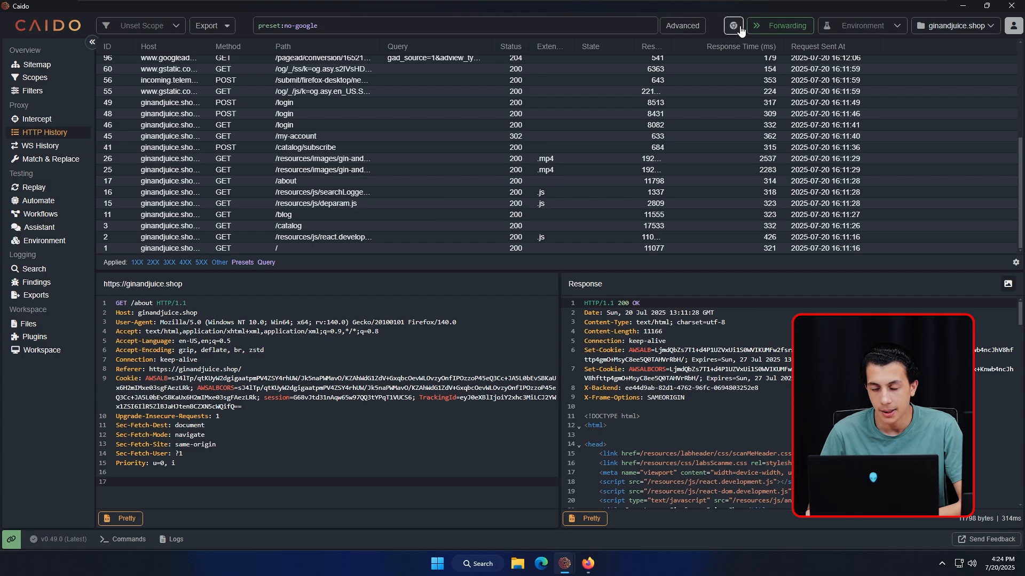
click(733, 27)
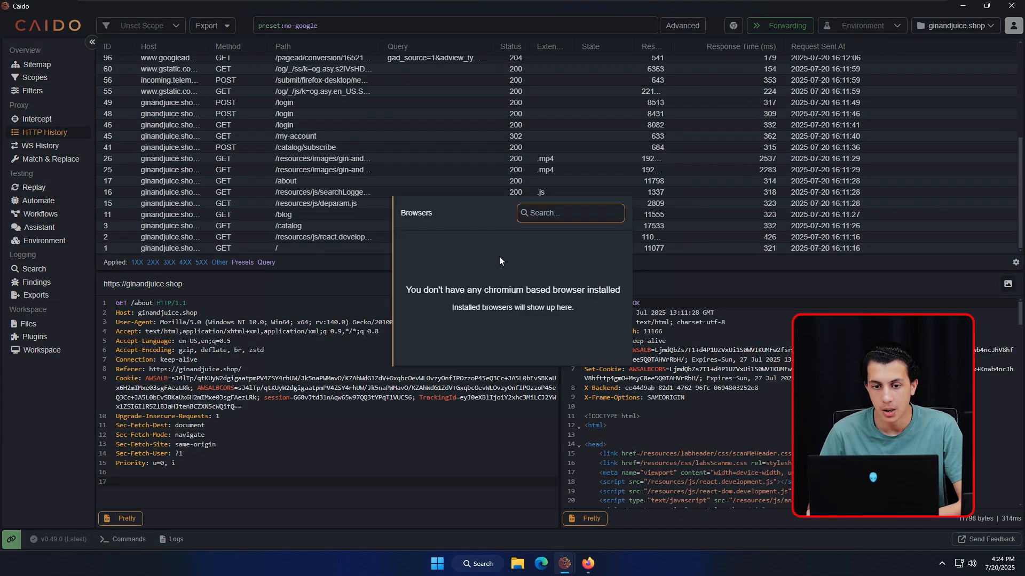
click(457, 212)
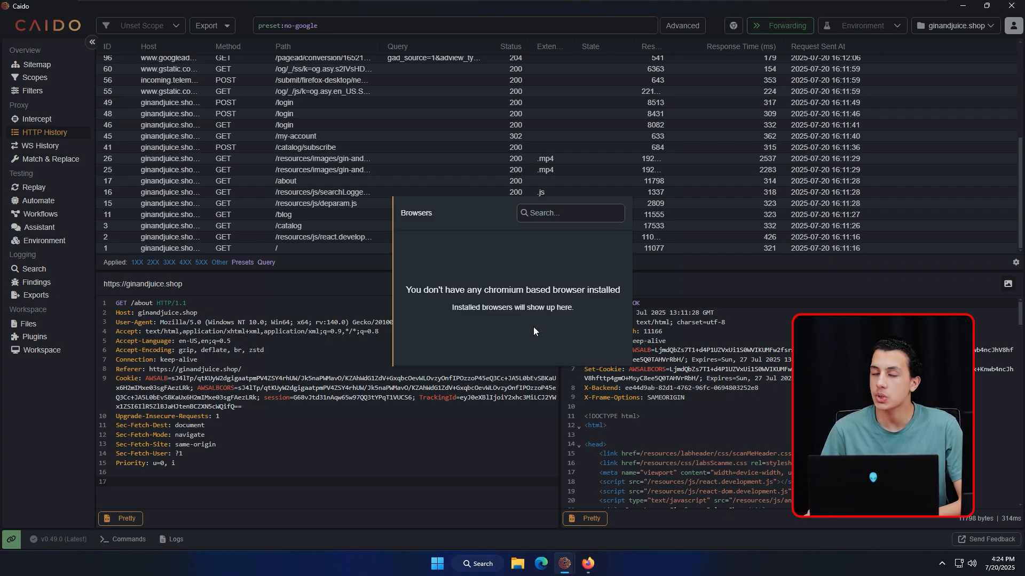
click(556, 211)
text(fire)
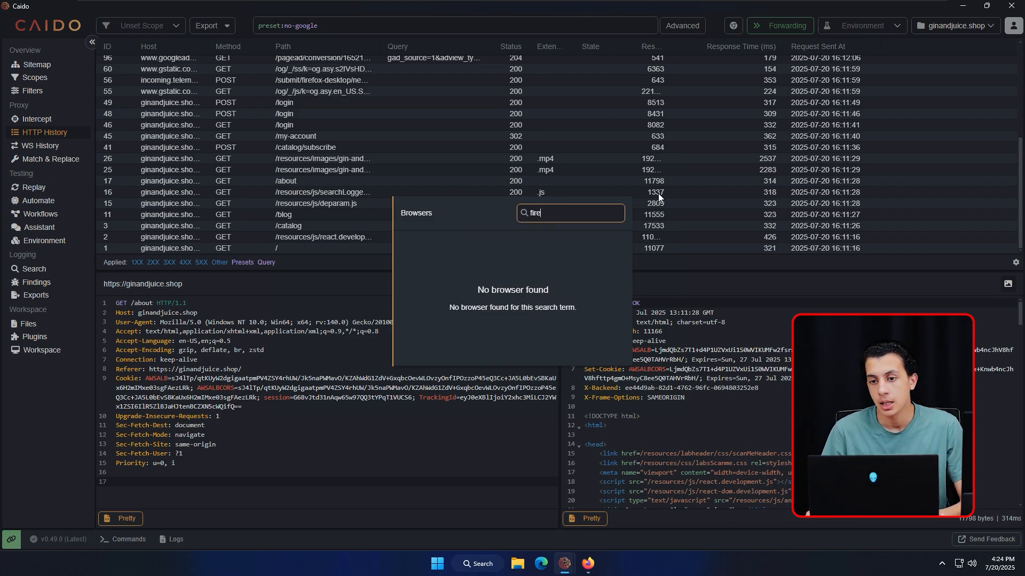
click(438, 79)
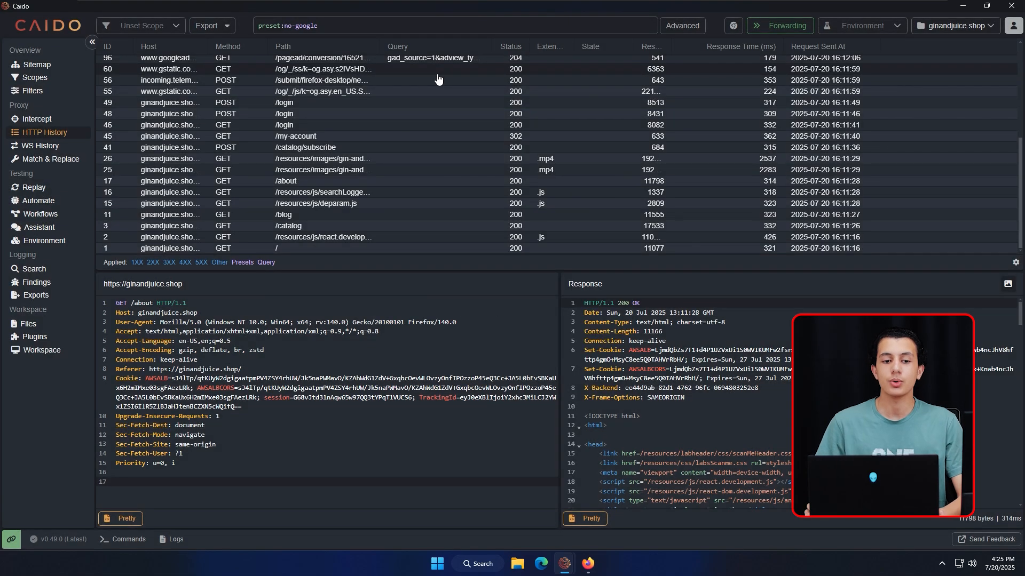
On the Intercept page, reload the blog post and toggle Forwarding to Queuing.
click(55, 122)
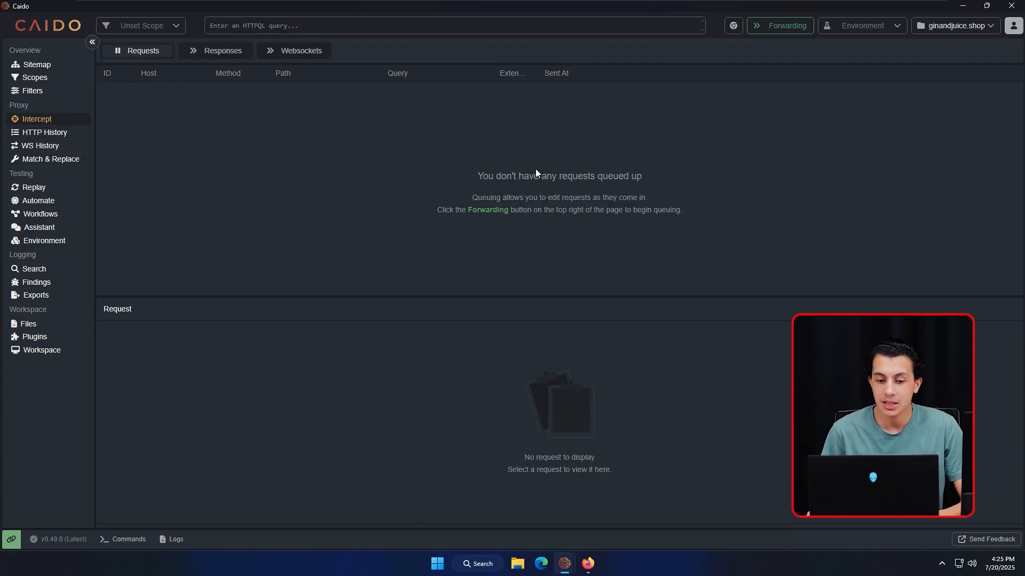
mouse_move(514, 11)
mouse_down()
mouse_move(522, 36)
mouse_move(529, 3)
mouse_up()
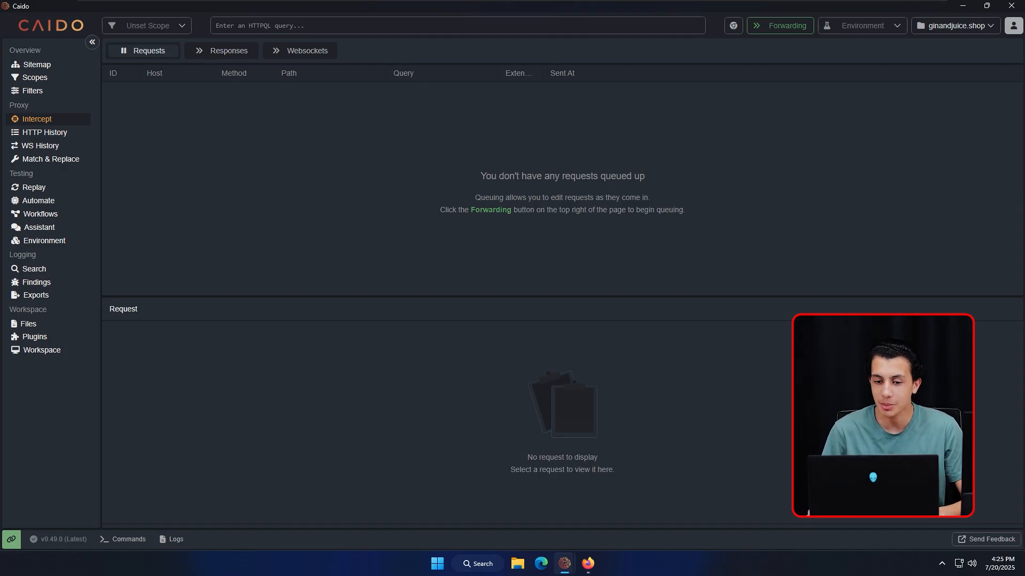
click(588, 564)
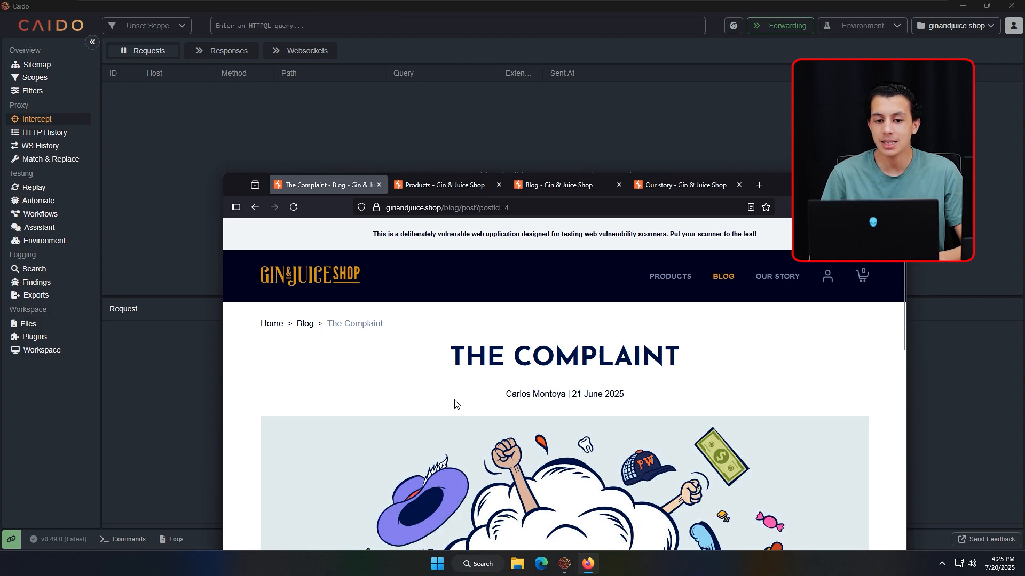
click(293, 209)
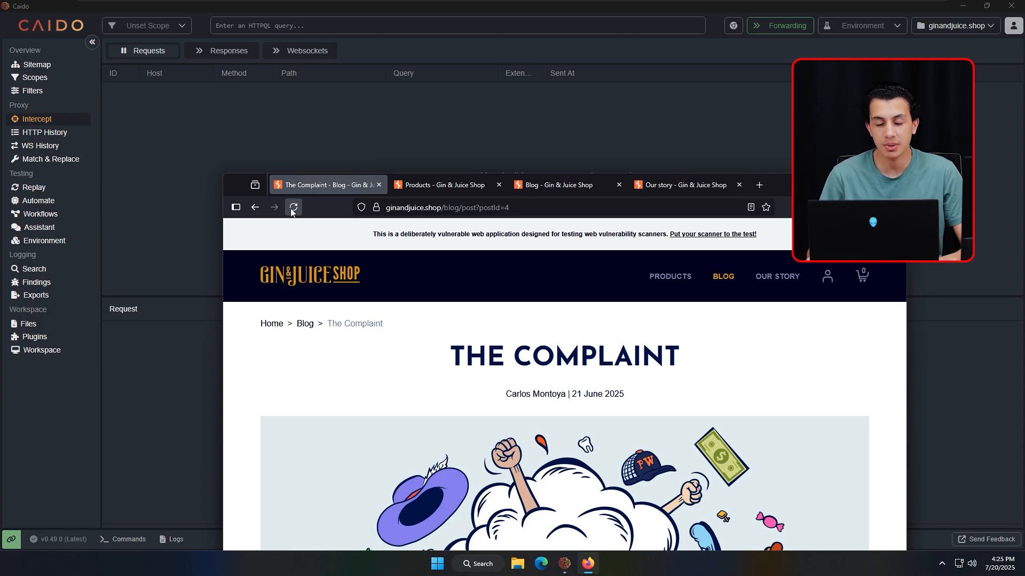
click(775, 29)
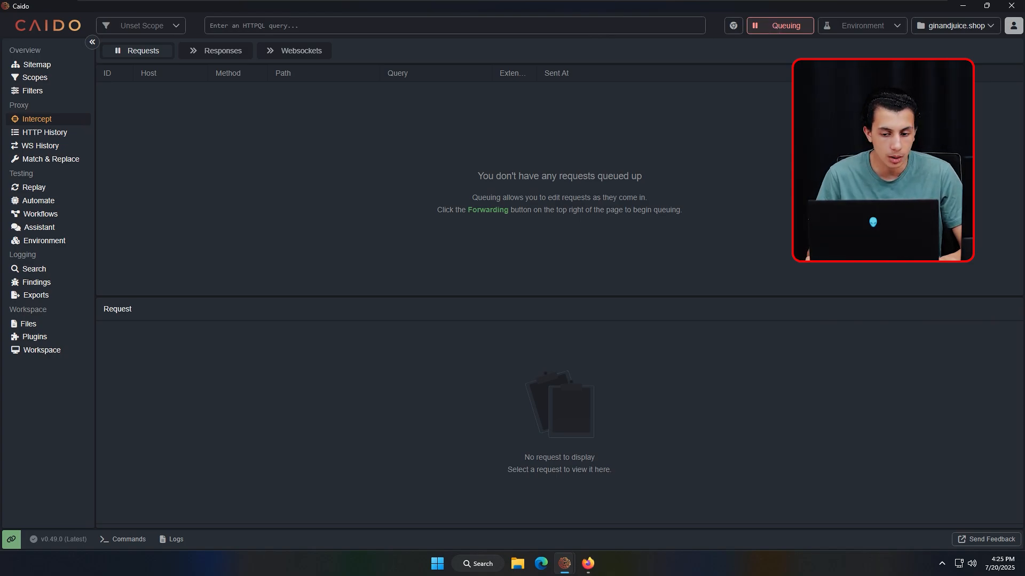
Reload the blog post, then forward the queued GET /blog/post?postId=4 request.
click(587, 564)
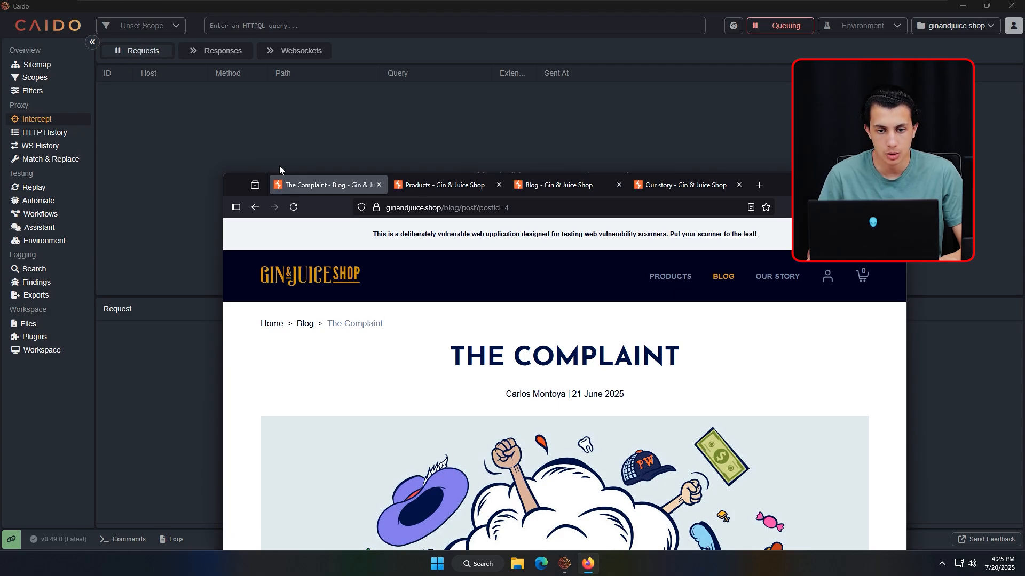
click(295, 213)
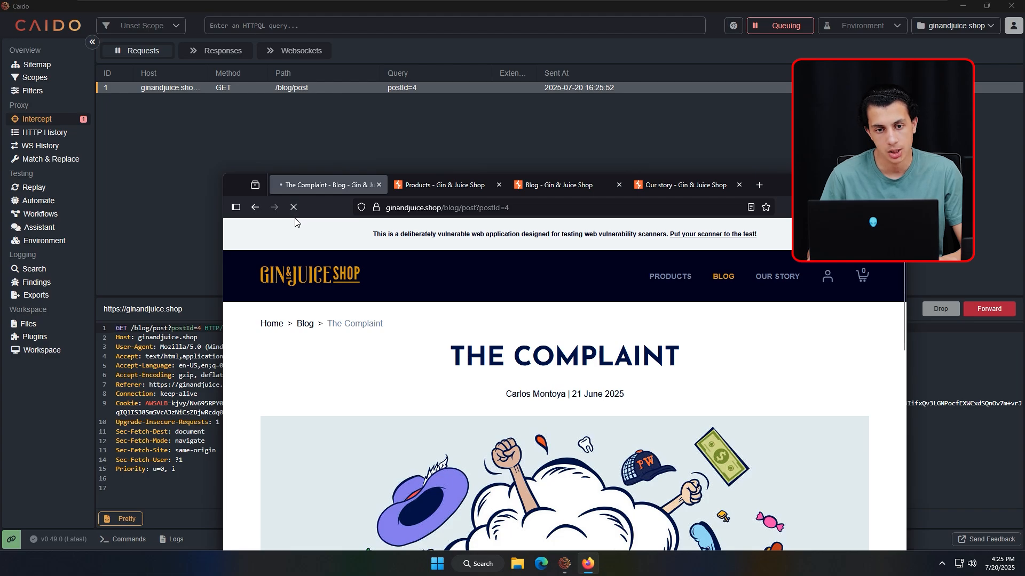
click(190, 176)
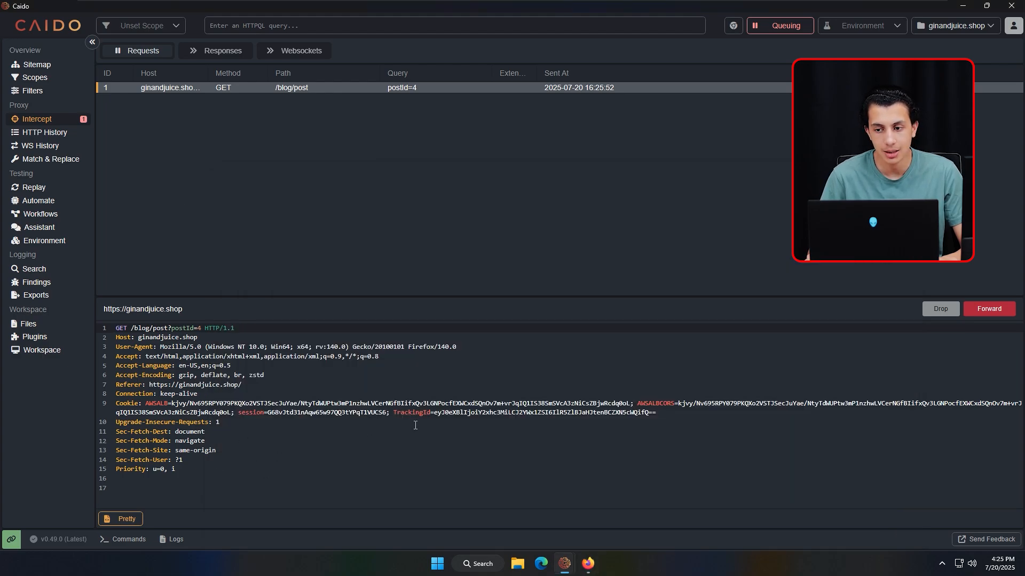
click(1000, 315)
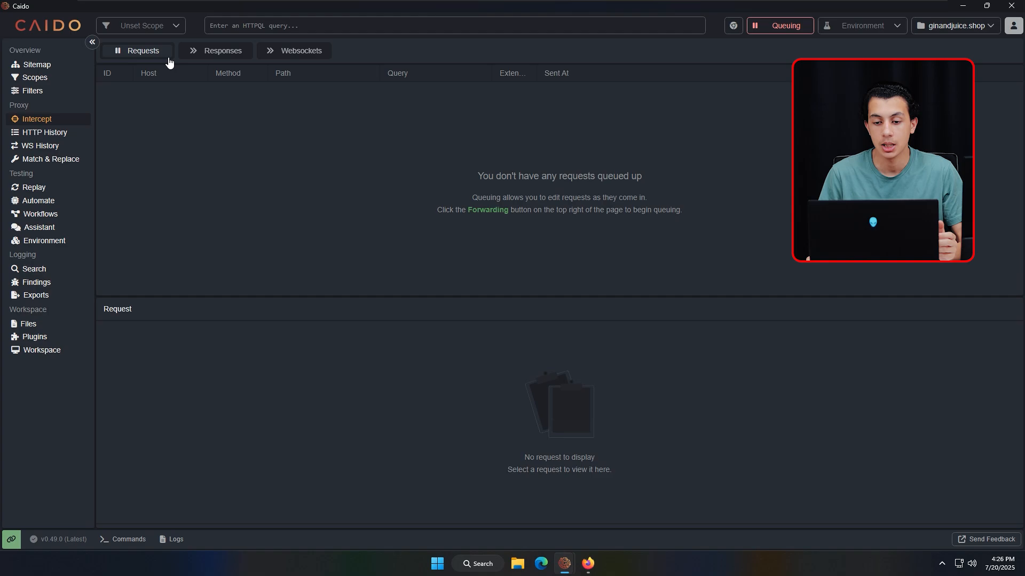
Turn on response queuing and widen the response pane, leaving websocket queuing off.
click(226, 52)
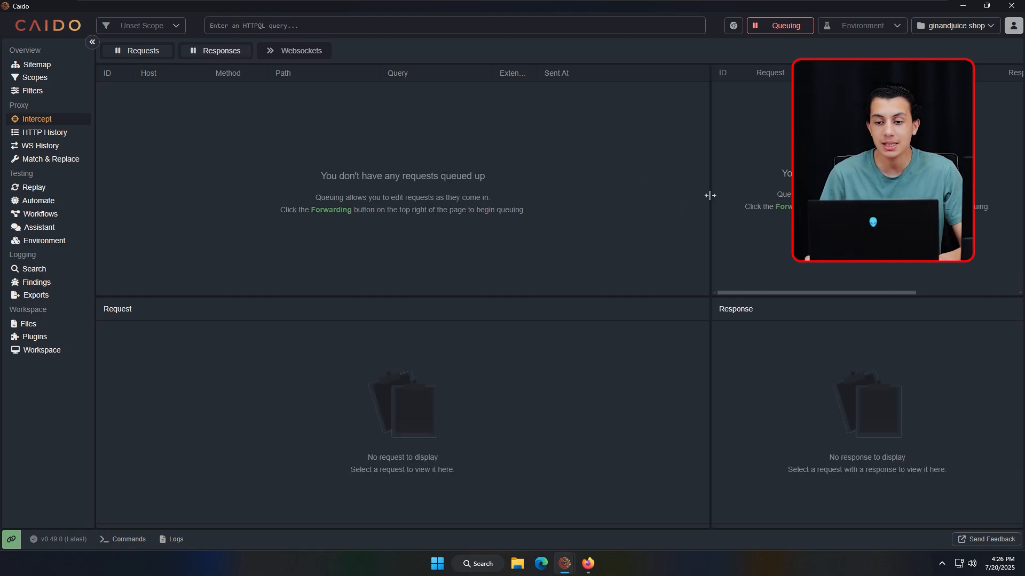
drag(709, 195, 519, 195)
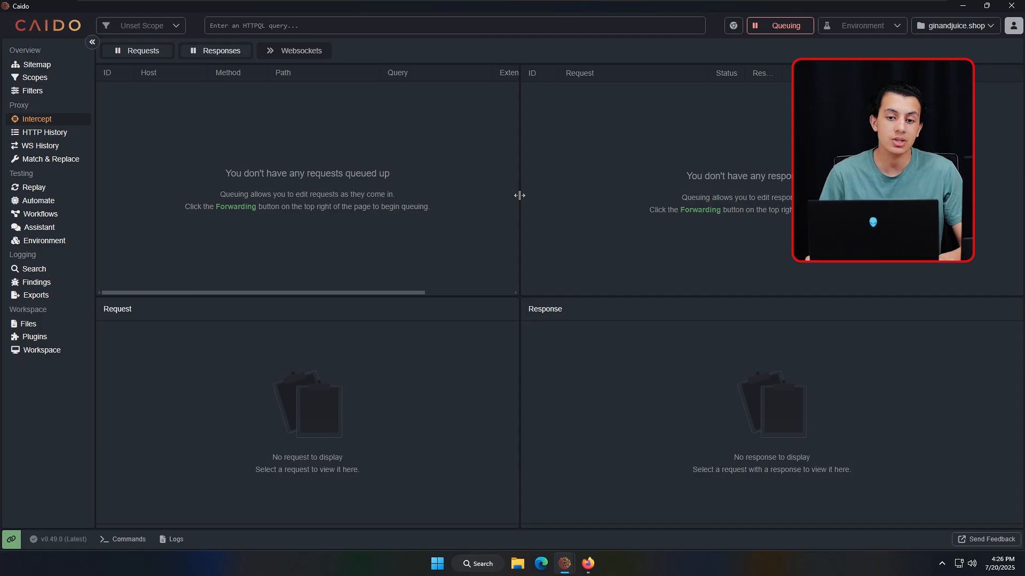
click(309, 51)
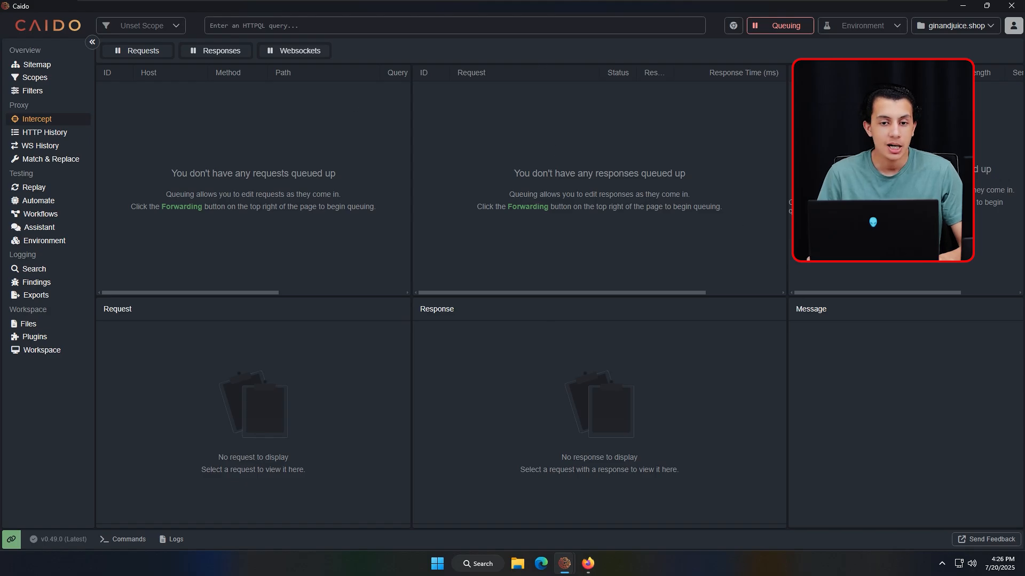
click(302, 56)
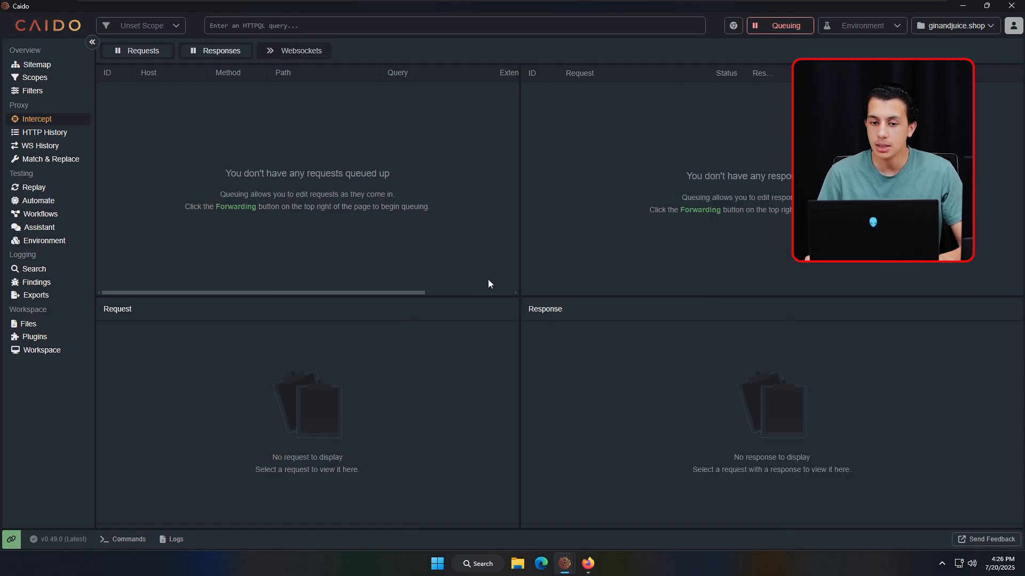
Reload the blog post, then forward the caught request and its 200 response.
click(586, 564)
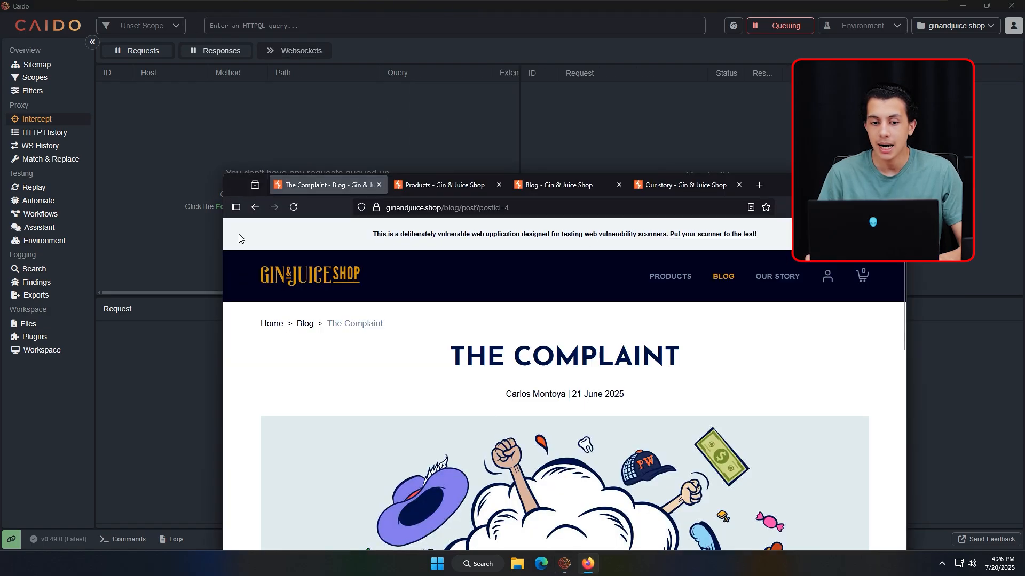
click(302, 206)
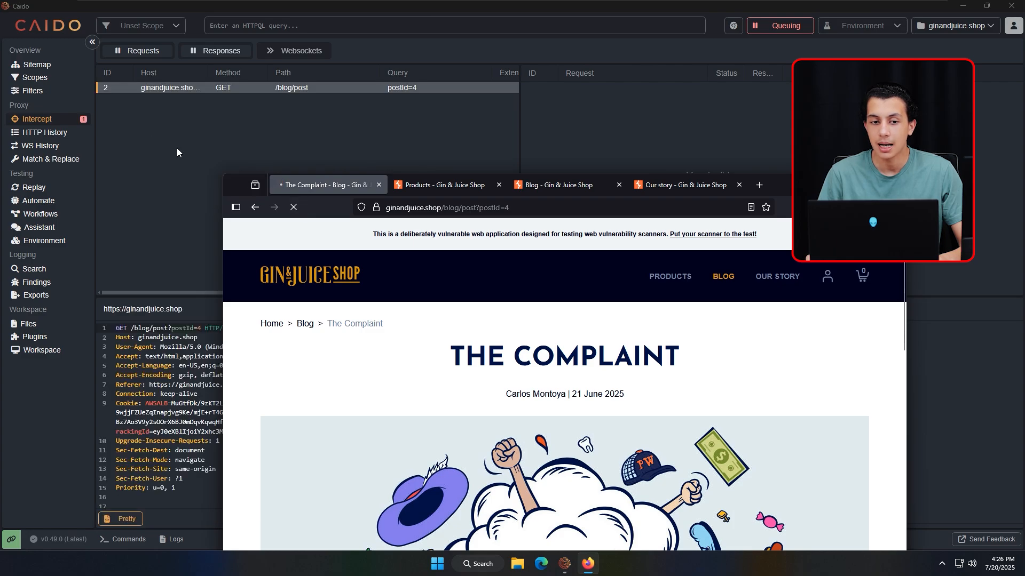
click(198, 181)
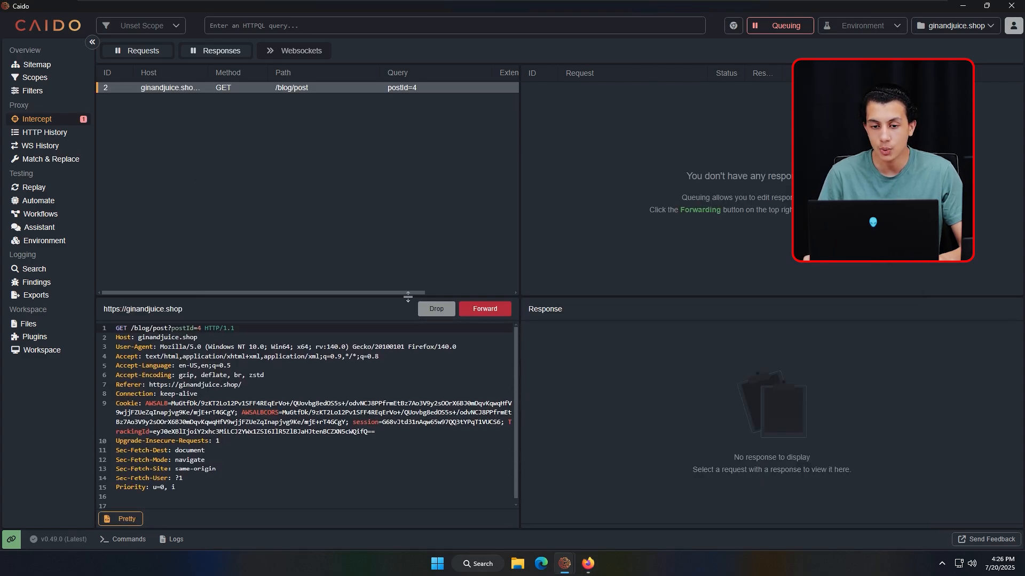
click(489, 309)
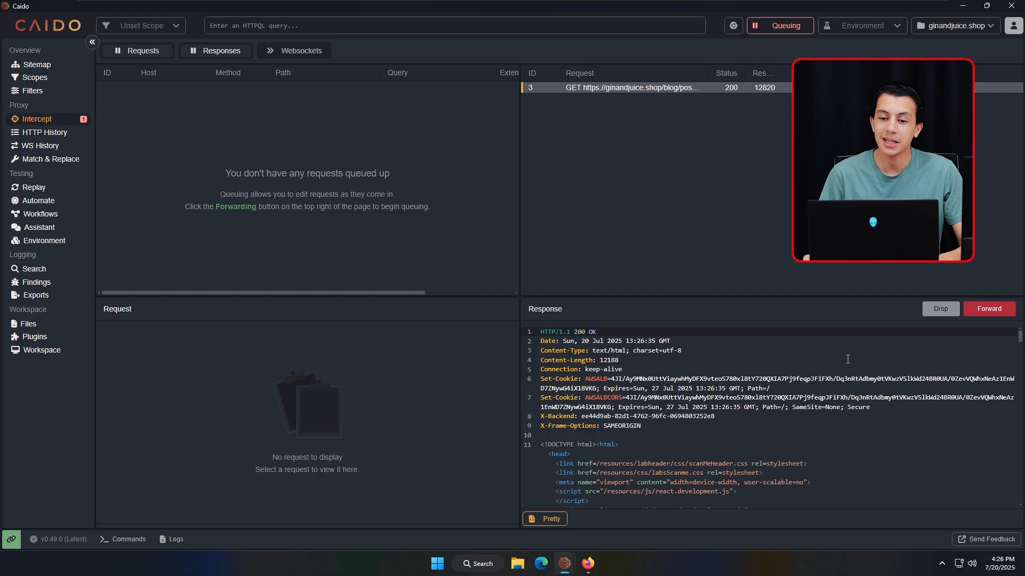
scroll(741, 423, down, 10)
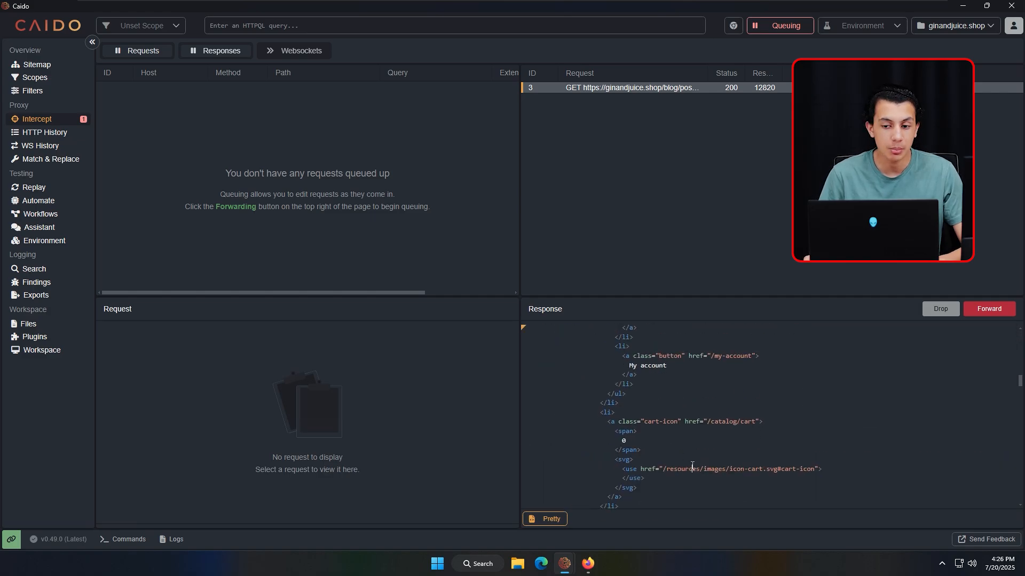
click(992, 310)
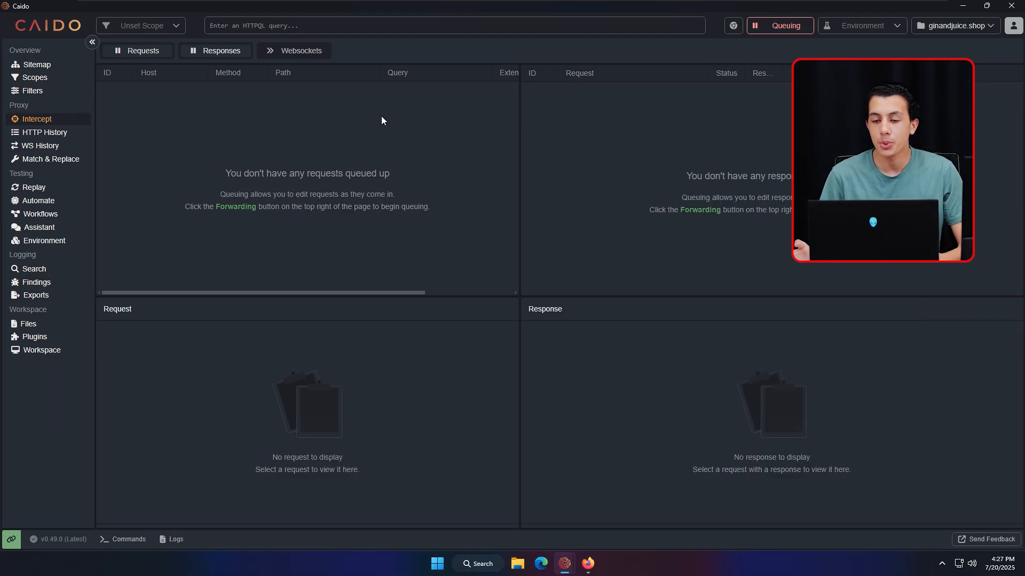
click(316, 52)
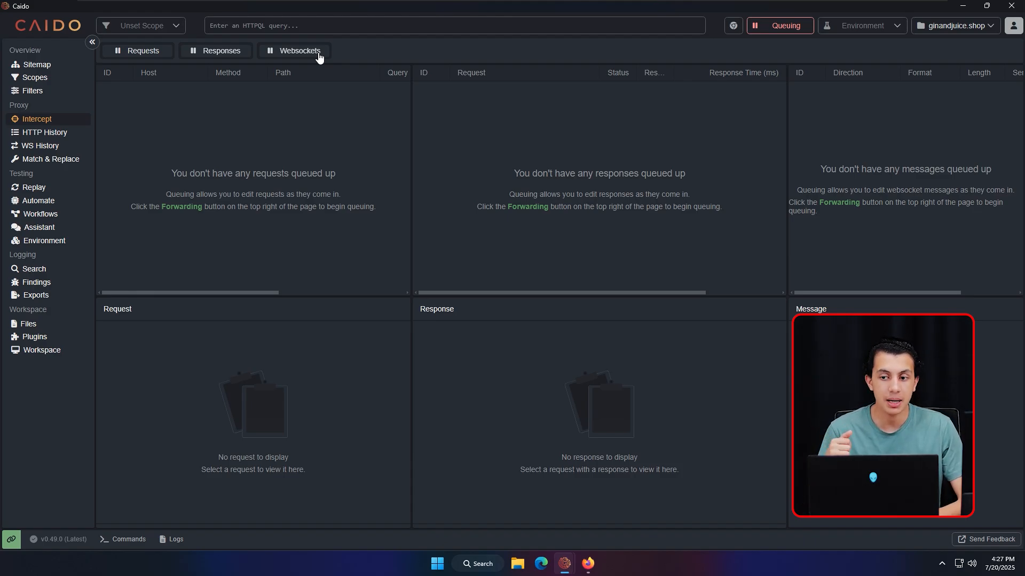
click(319, 57)
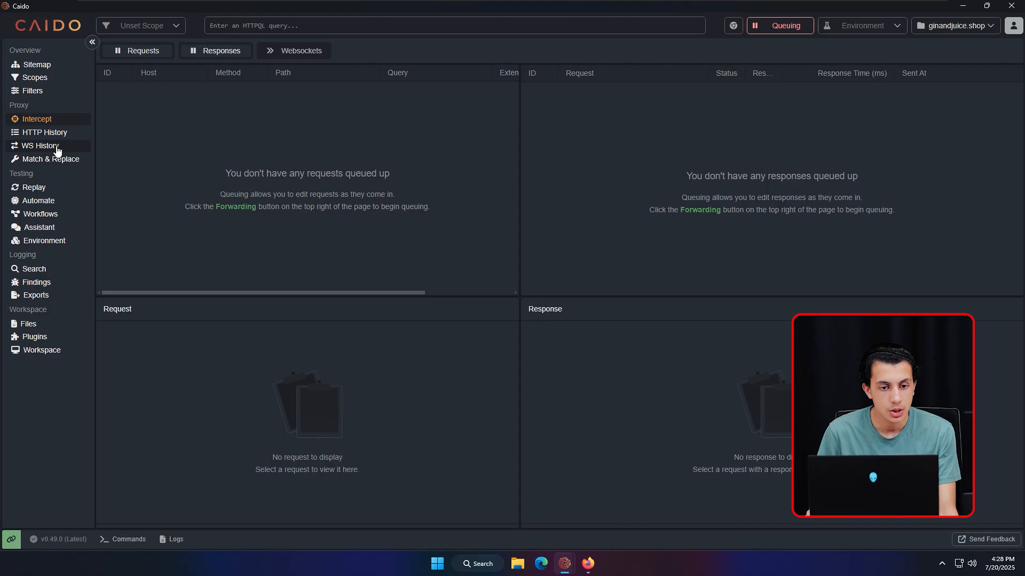
Switch between the WebSocket history and HTTP history pages, ending on HTTP history.
click(57, 148)
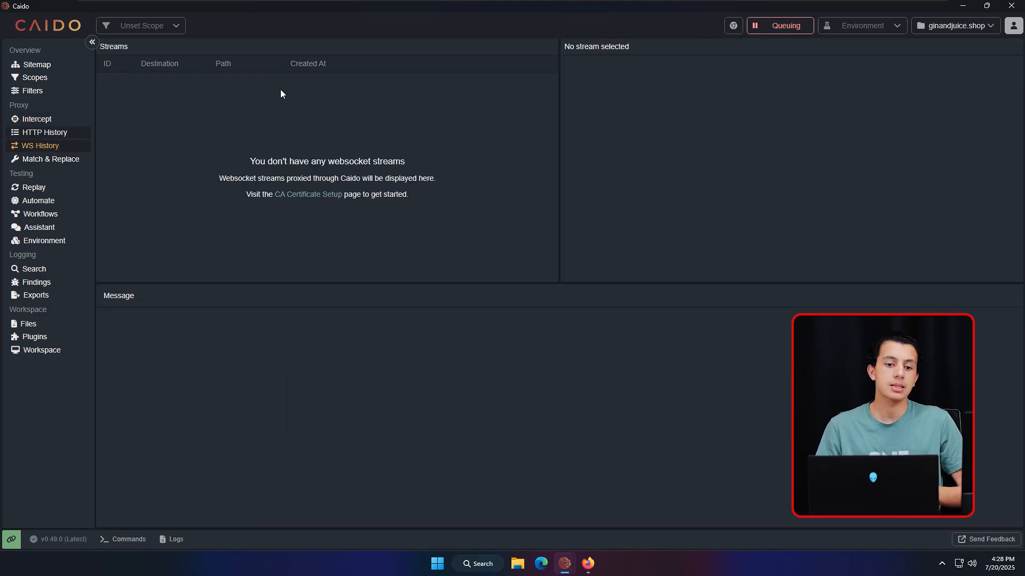
click(38, 133)
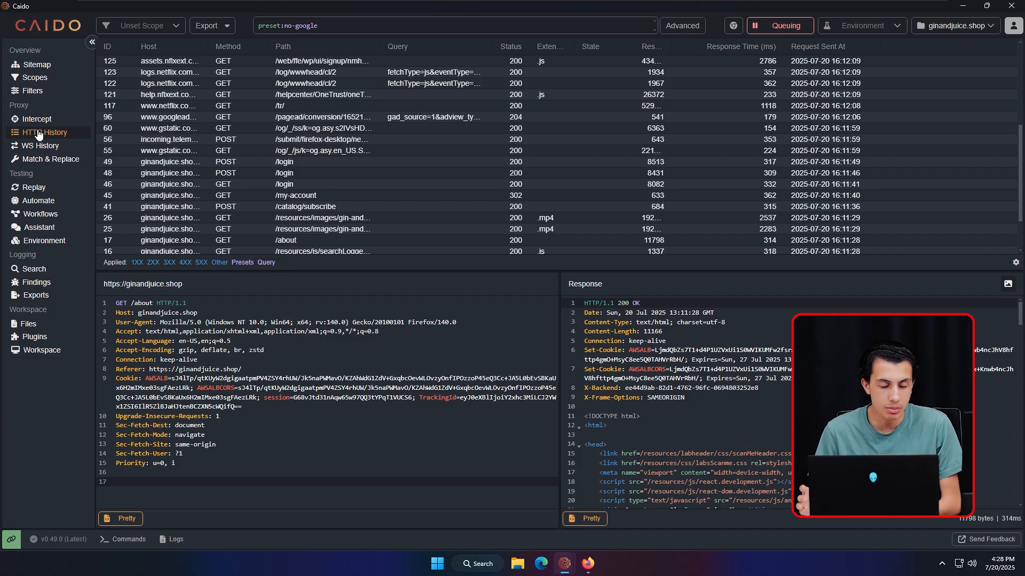
scroll(470, 206, down, 2)
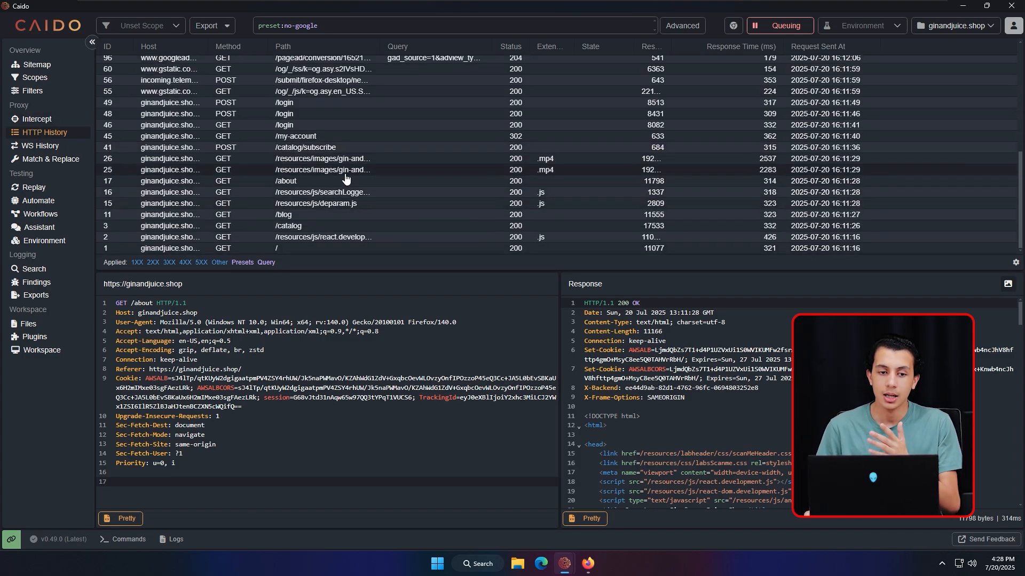
click(68, 149)
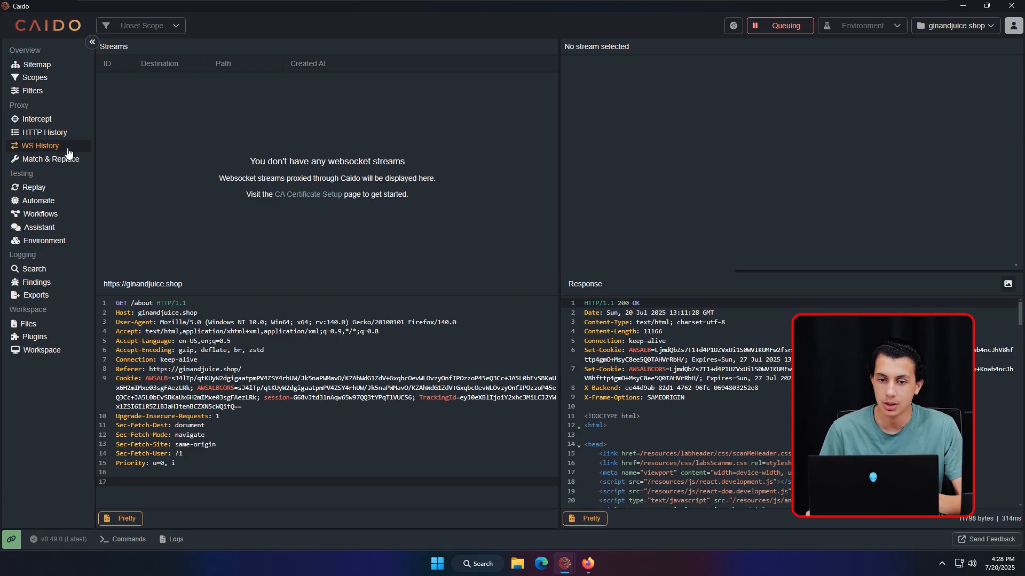
click(32, 133)
scroll(172, 141, up, 2)
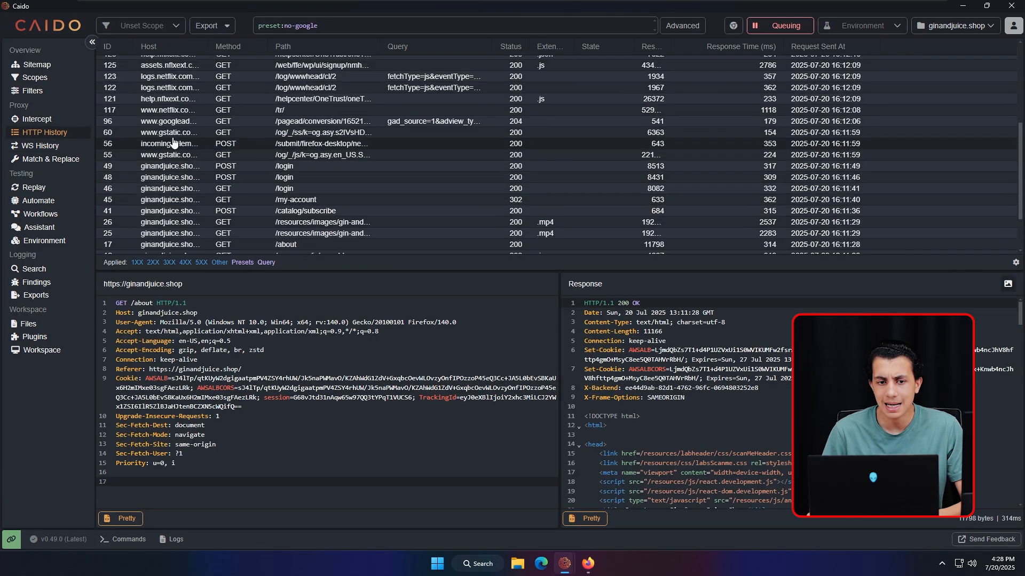
scroll(173, 142, up, 2)
Multi-select requests 145, 144, 127, 143, 126 and 125 in the HTTP history.
click(175, 109)
ctrl+click(170, 122)
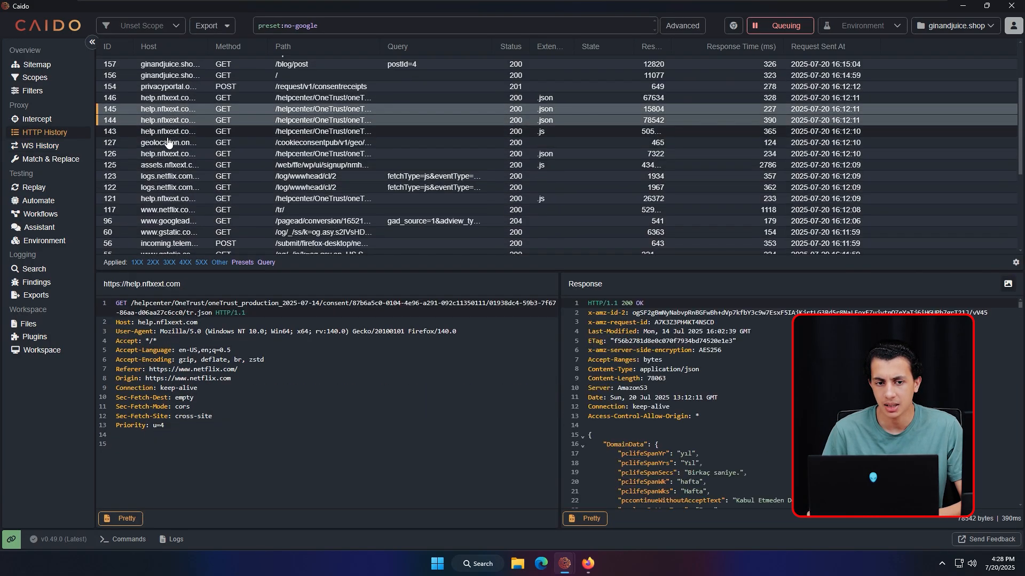
ctrl+click(167, 140)
ctrl+click(185, 131)
ctrl+click(198, 155)
ctrl+click(191, 167)
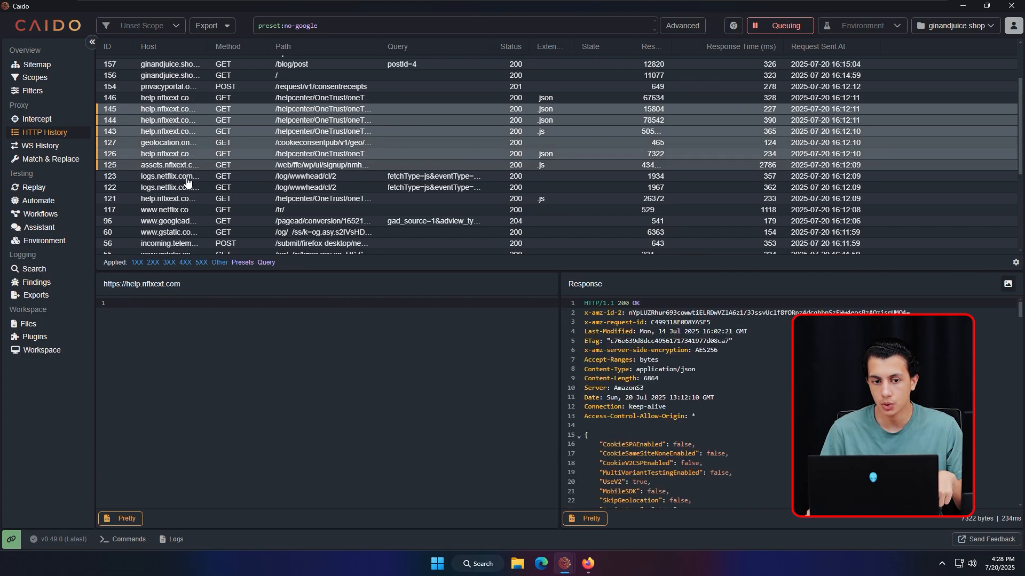
View the ads.mozilla.org and latest ginandjuice.shop requests, then select all requests with Ctrl+A.
scroll(184, 181, up, 3)
click(190, 106)
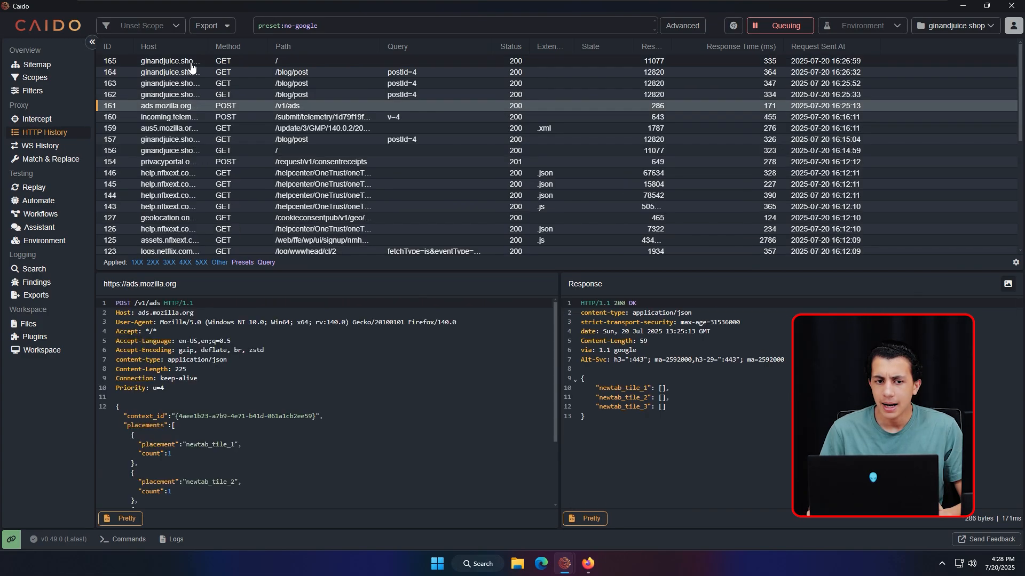
click(180, 61)
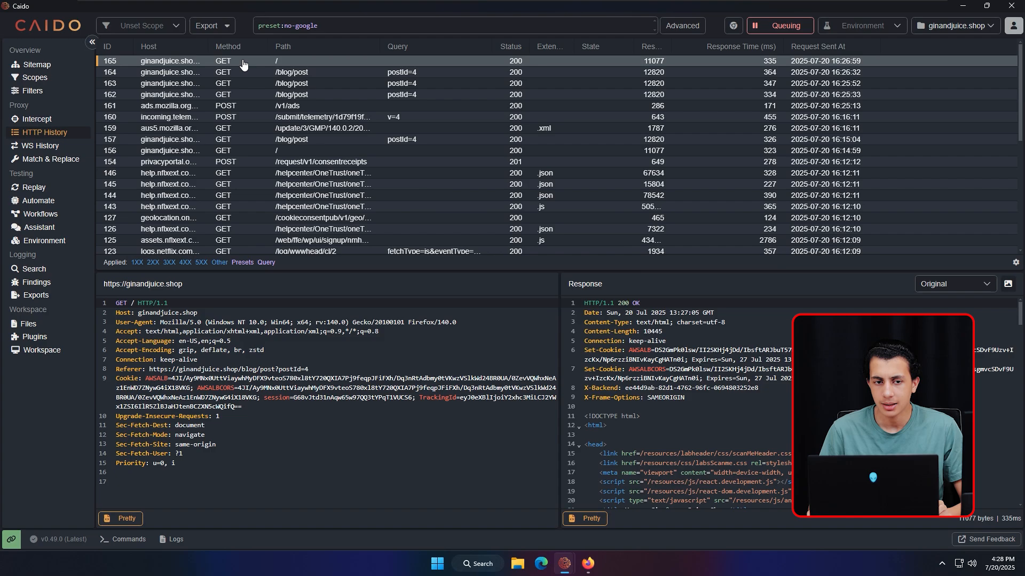
scroll(213, 80, down, 10)
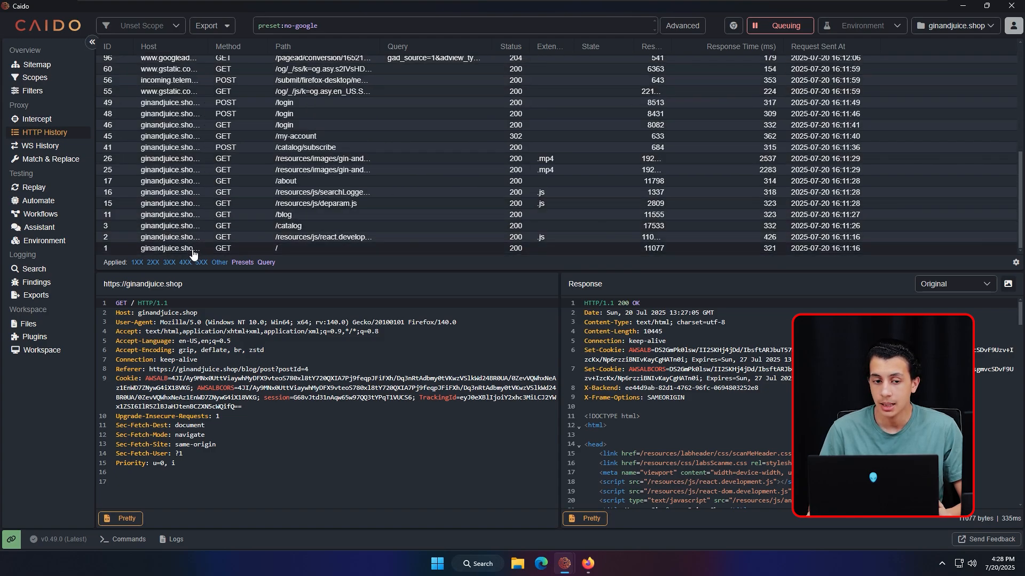
shift+click(193, 250)
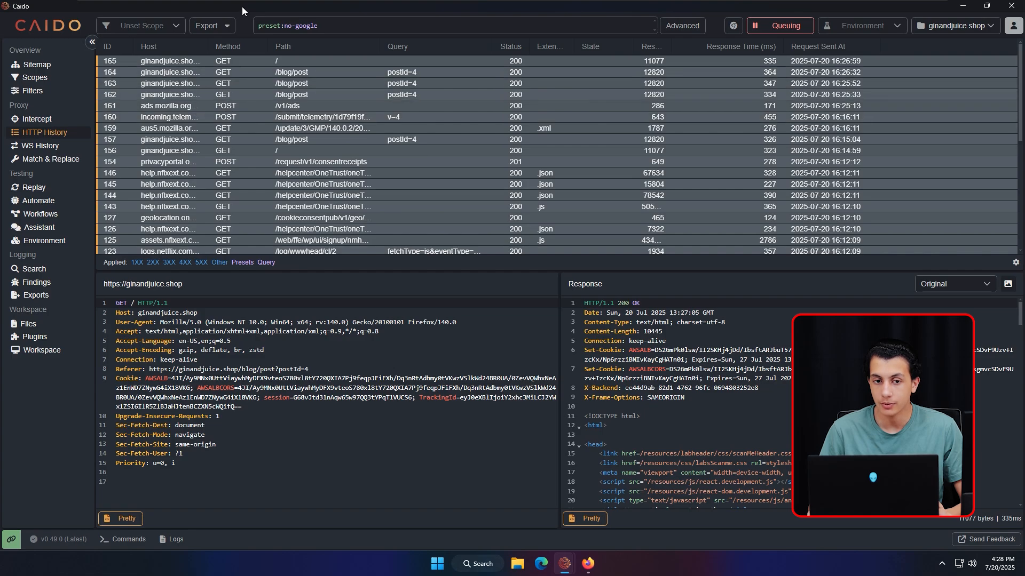
Review the Export all and Export current rows options, then go to the empty WS History page.
click(229, 26)
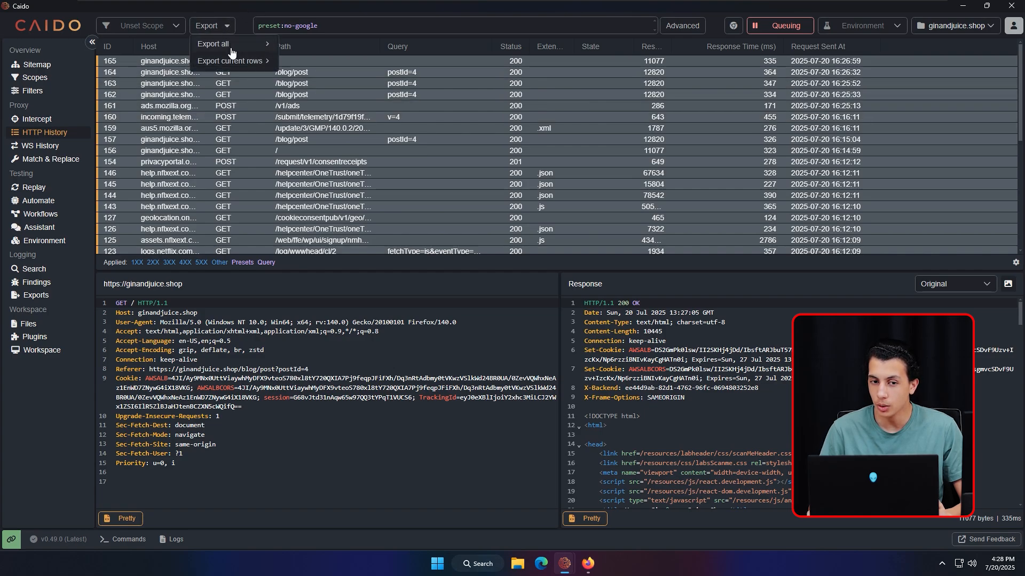
mouse_move(231, 48)
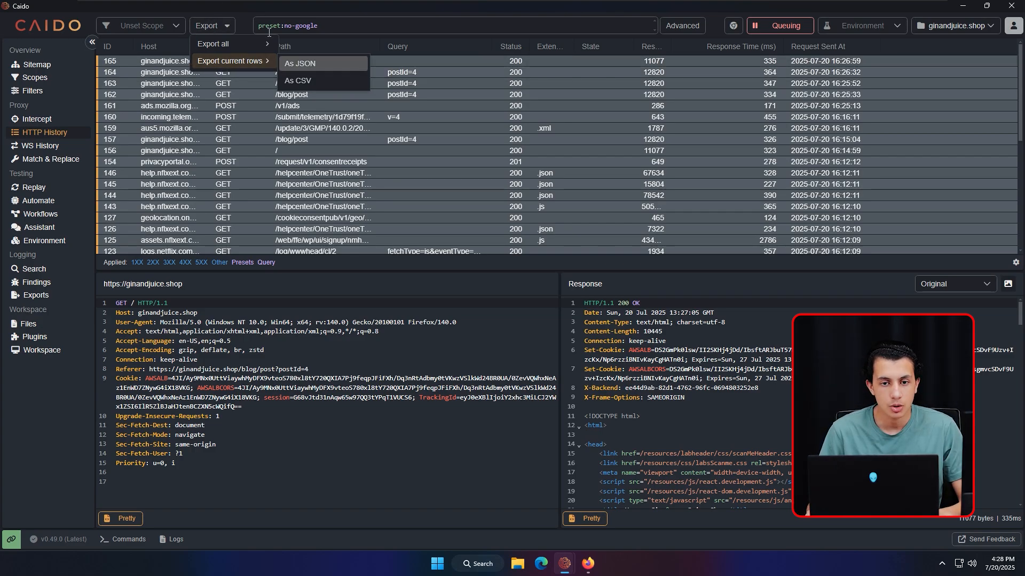
click(43, 145)
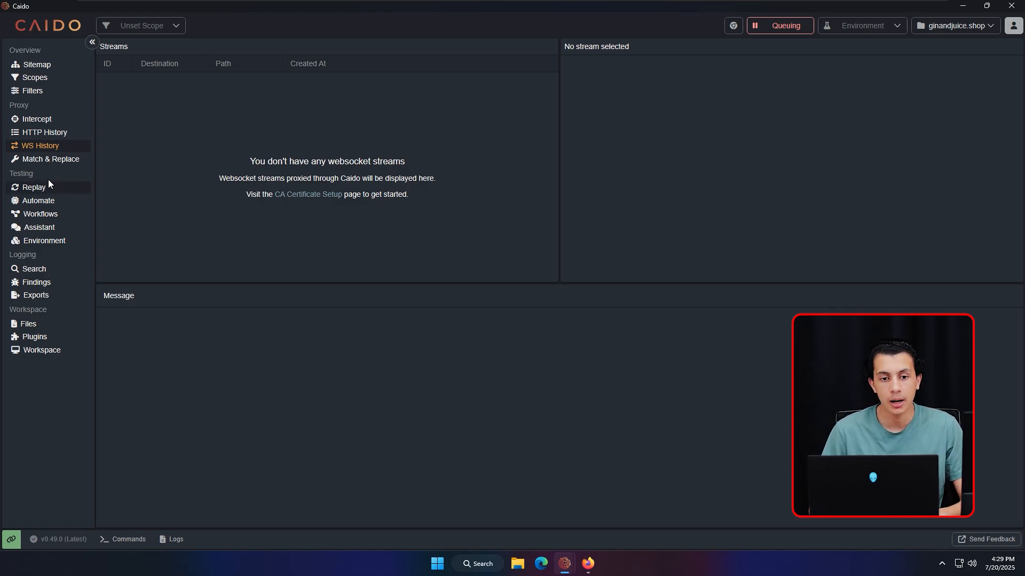
Open Match & Replace and collapse the empty Default Collection.
click(49, 159)
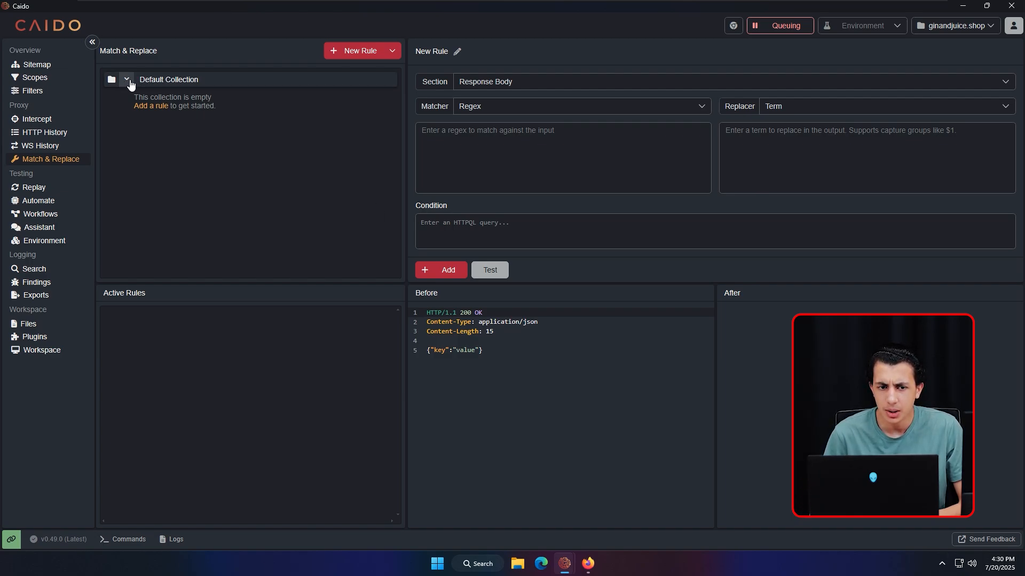
mouse_move(127, 85)
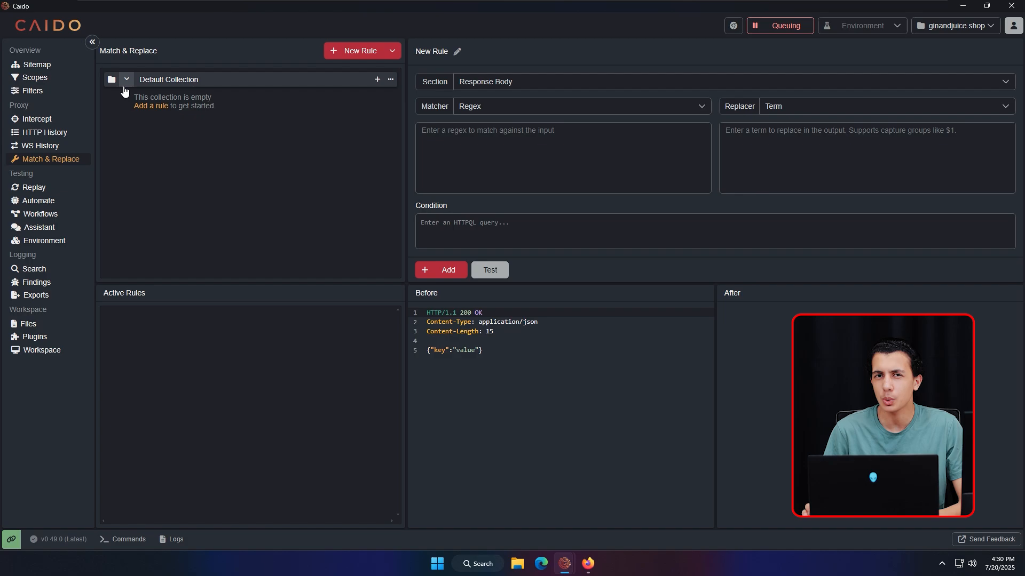
click(127, 79)
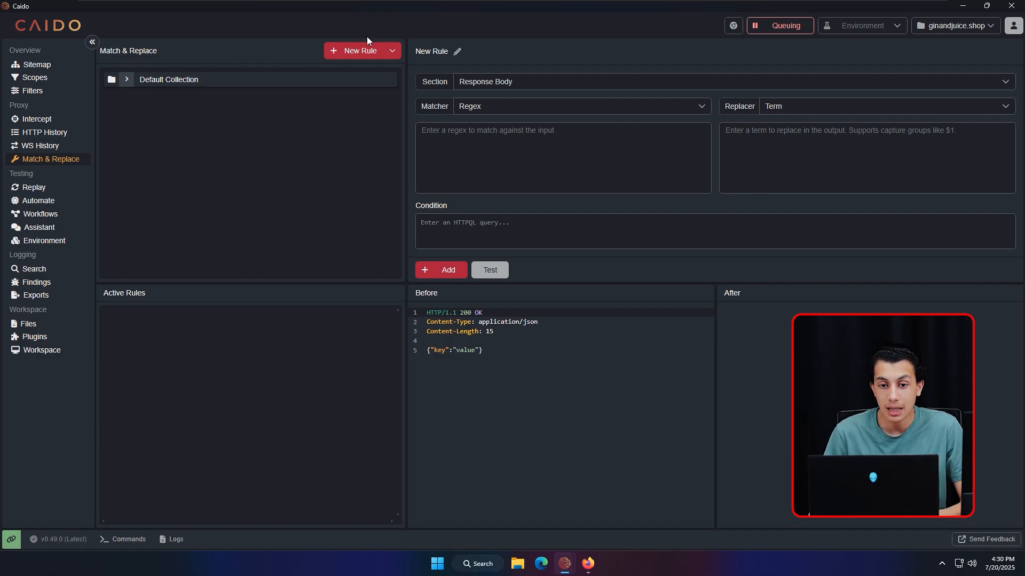
Rename the Default Collection to 'Subdomain 1'.
click(392, 80)
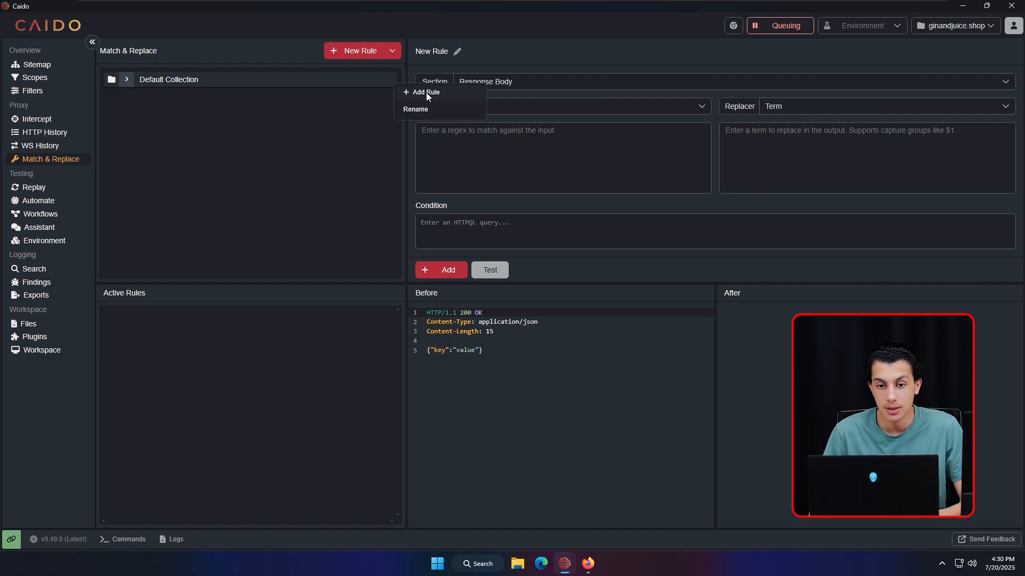
click(421, 110)
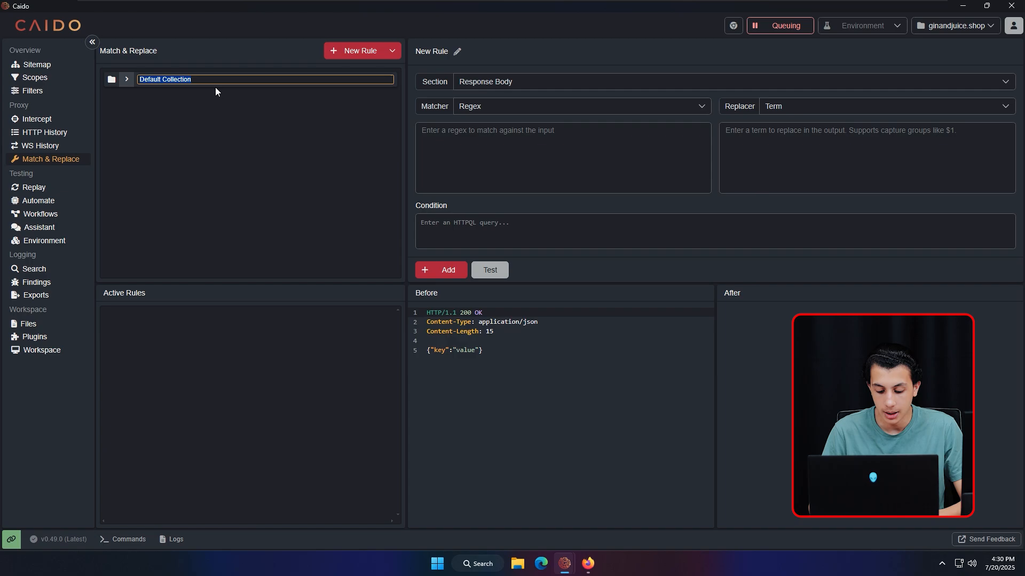
text(Su)
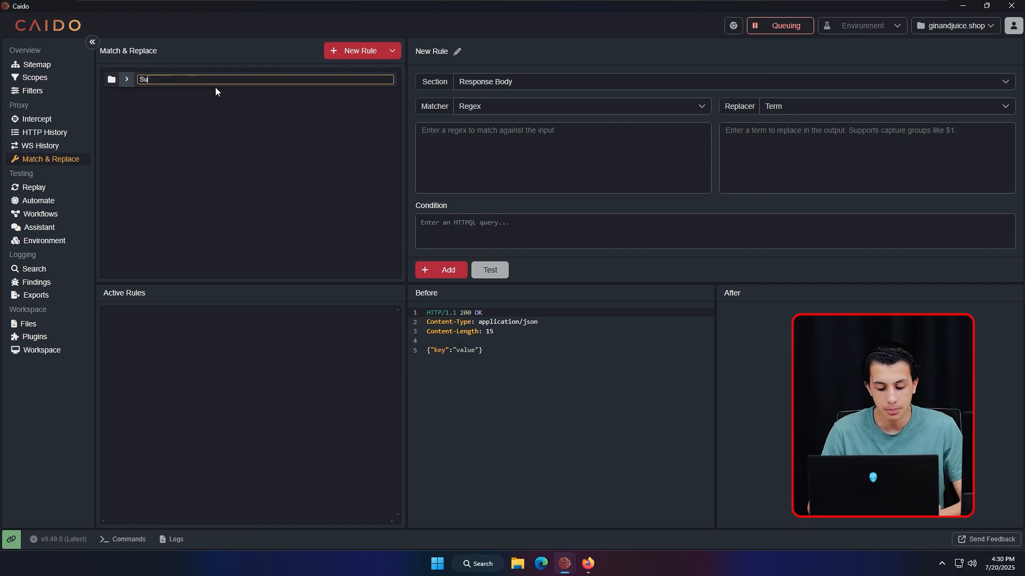
text(bdomain 1)
key(Return)
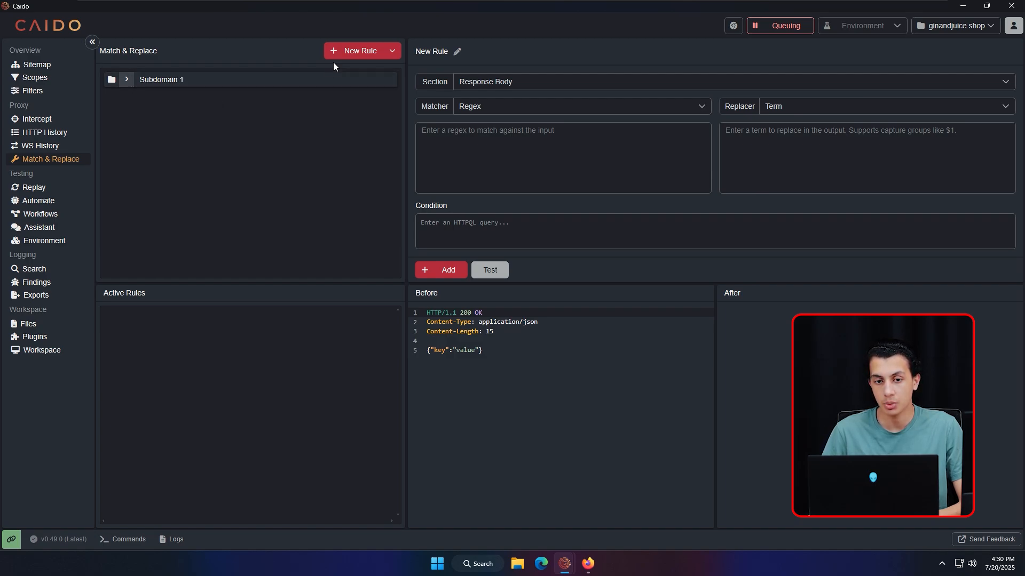
Add a new collection named 'Subdomain 2' and start a new rule in Subdomain 1.
click(392, 51)
click(378, 70)
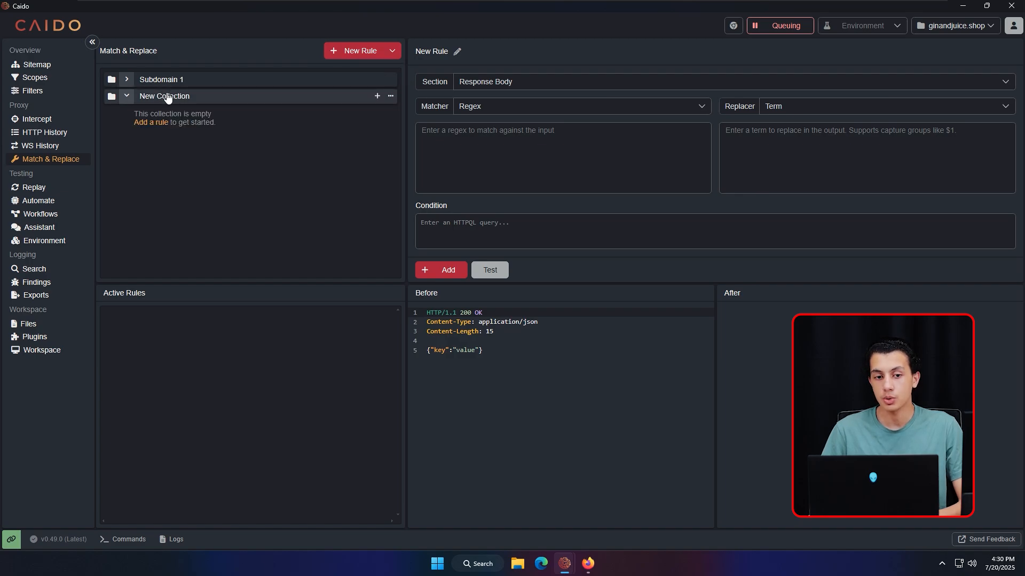
click(390, 96)
click(409, 124)
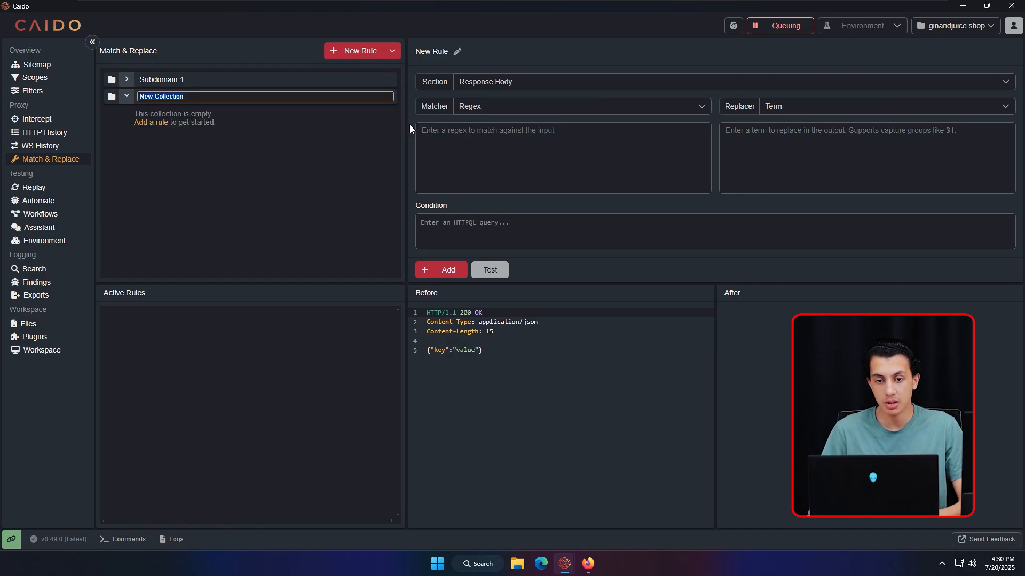
text(Subdomain 2)
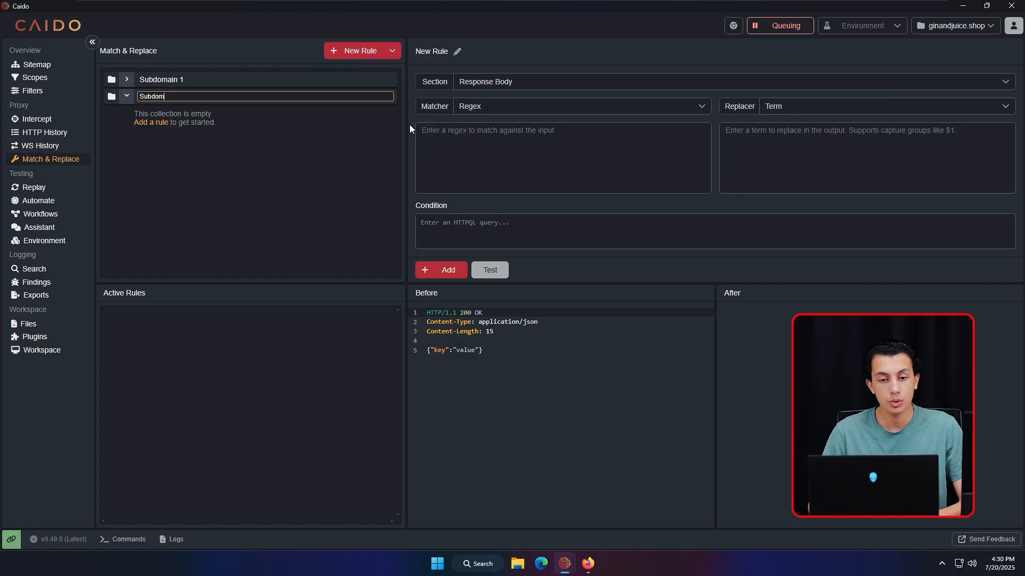
key(Return)
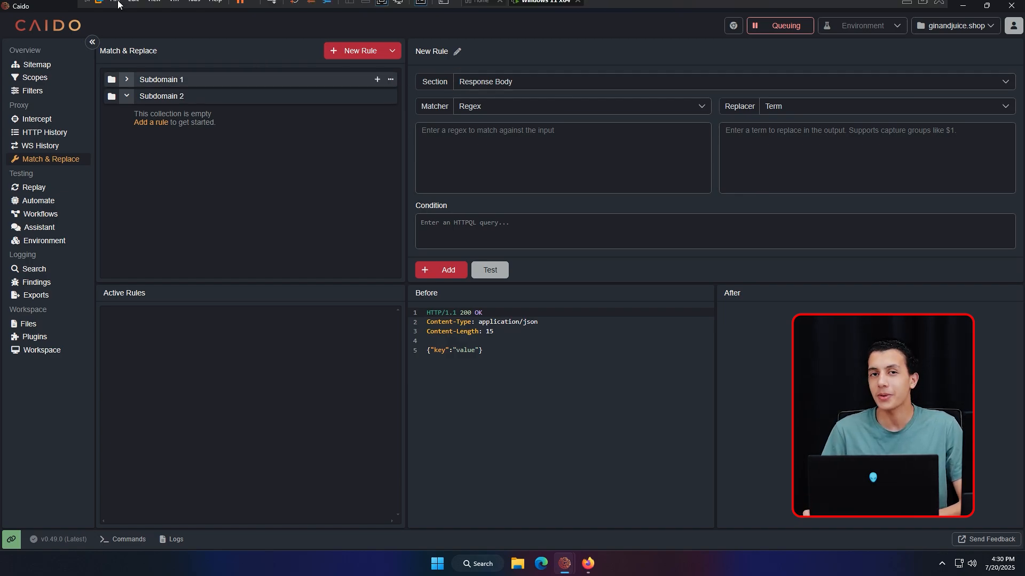
click(353, 54)
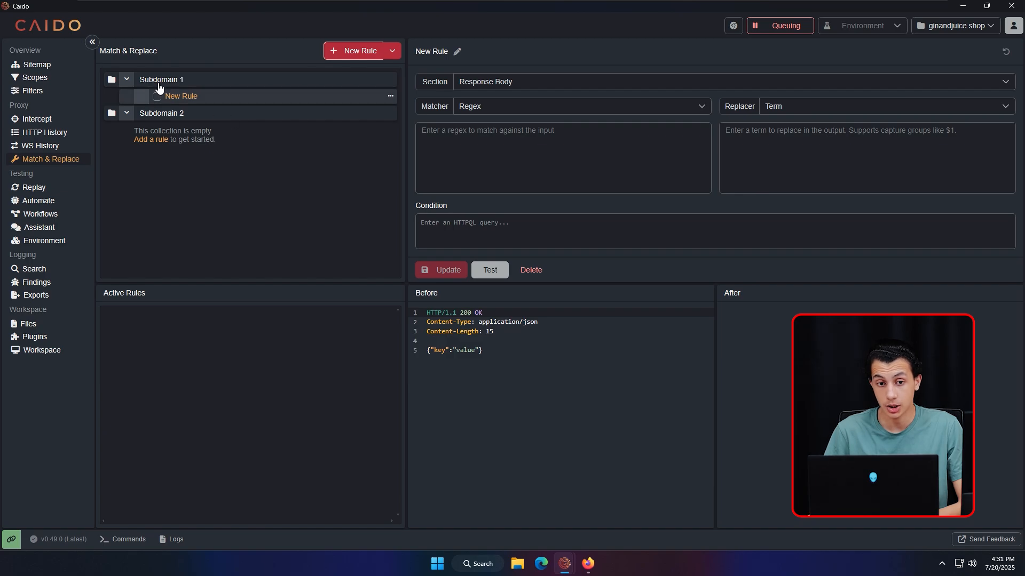
Keep the rule's section as Response Body and change its matcher from Regex to String.
mouse_move(189, 98)
mouse_down()
mouse_move(182, 136)
mouse_move(200, 124)
mouse_move(203, 98)
mouse_up()
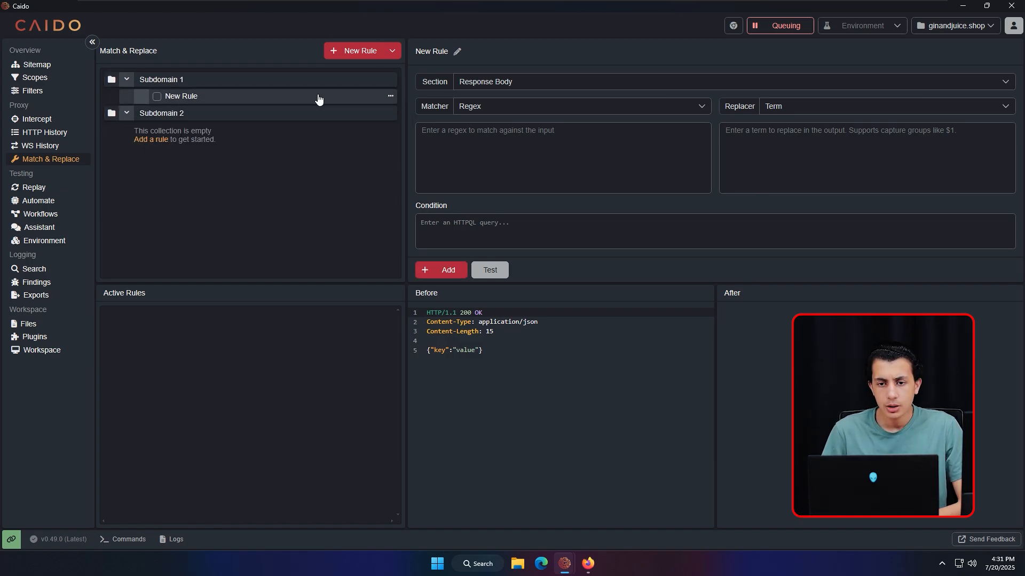
click(491, 82)
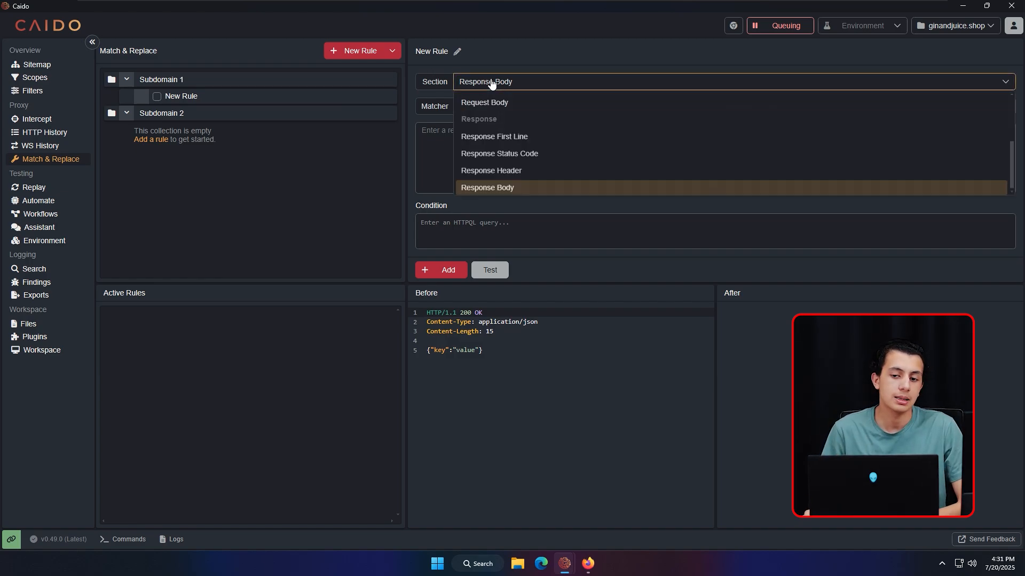
scroll(499, 170, up, 5)
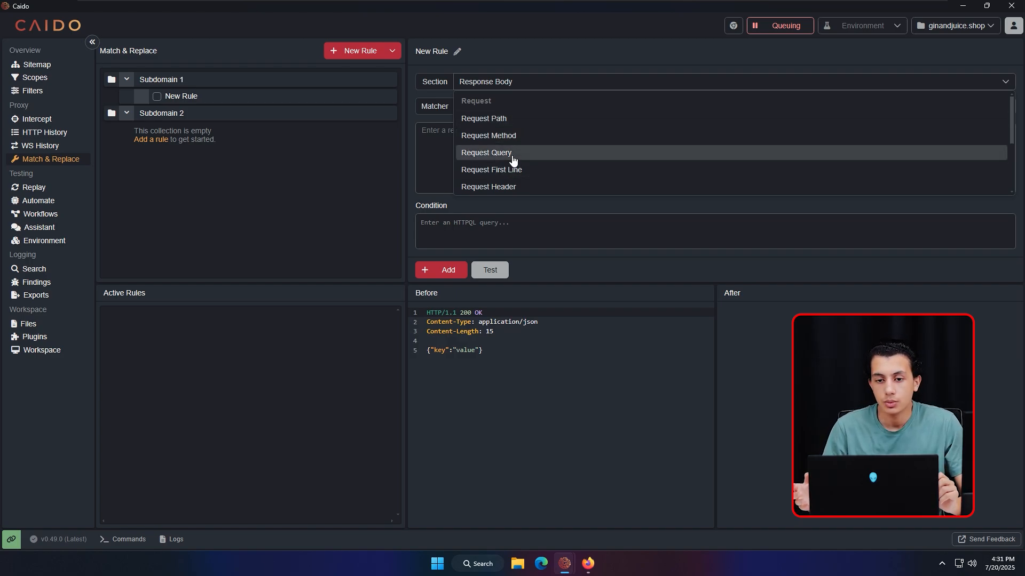
scroll(512, 159, down, 3)
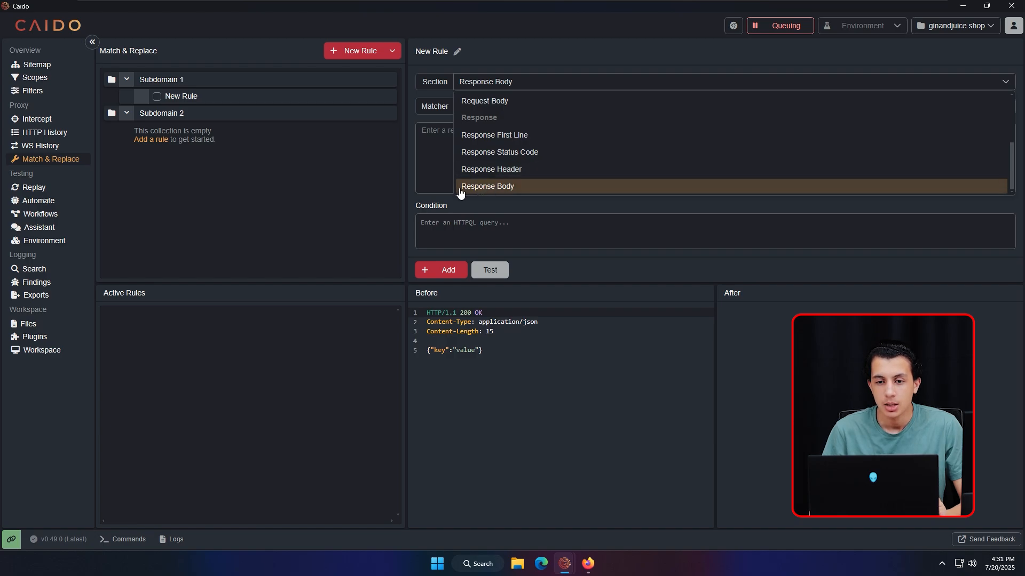
click(504, 188)
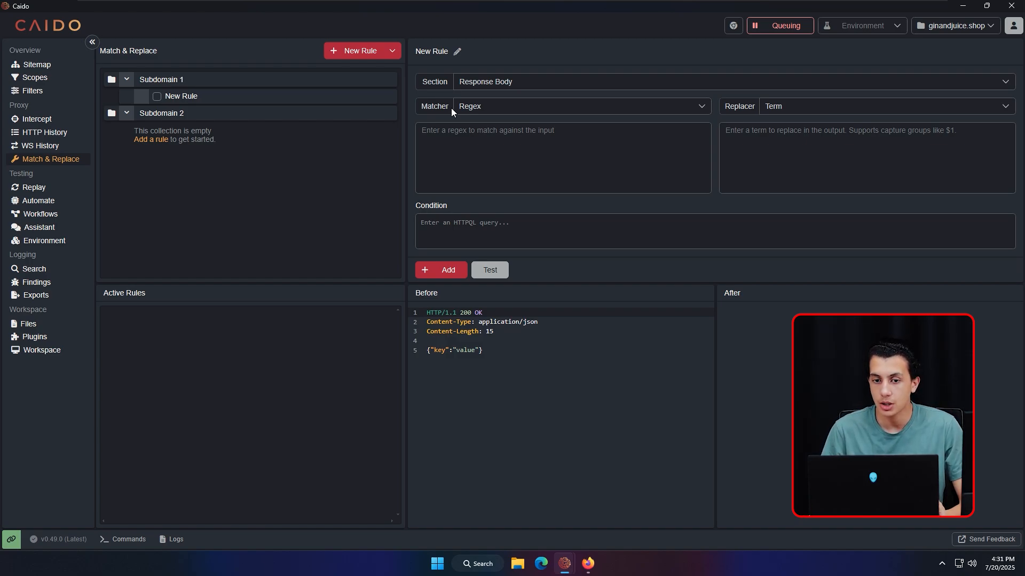
click(563, 110)
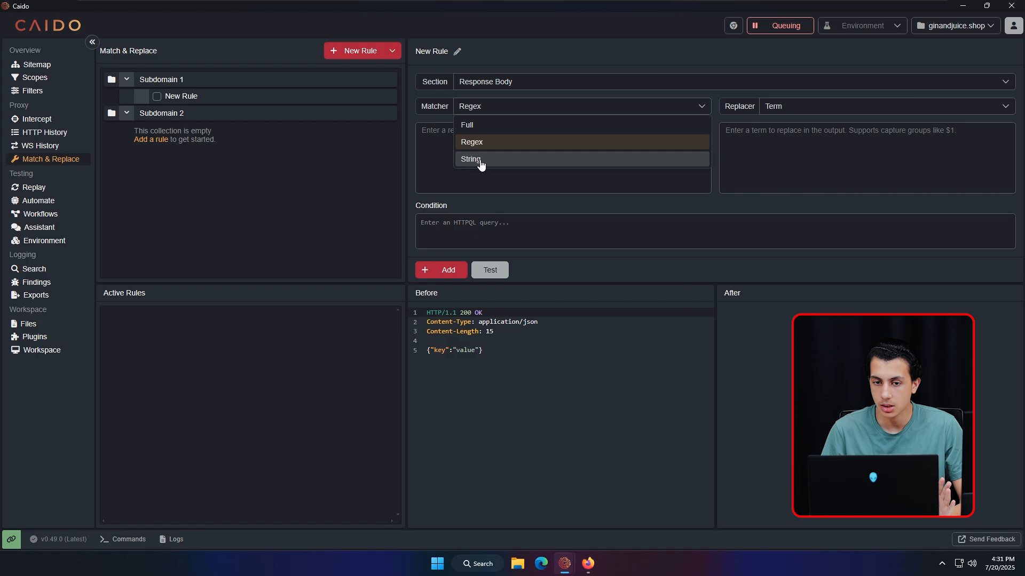
click(470, 159)
click(480, 160)
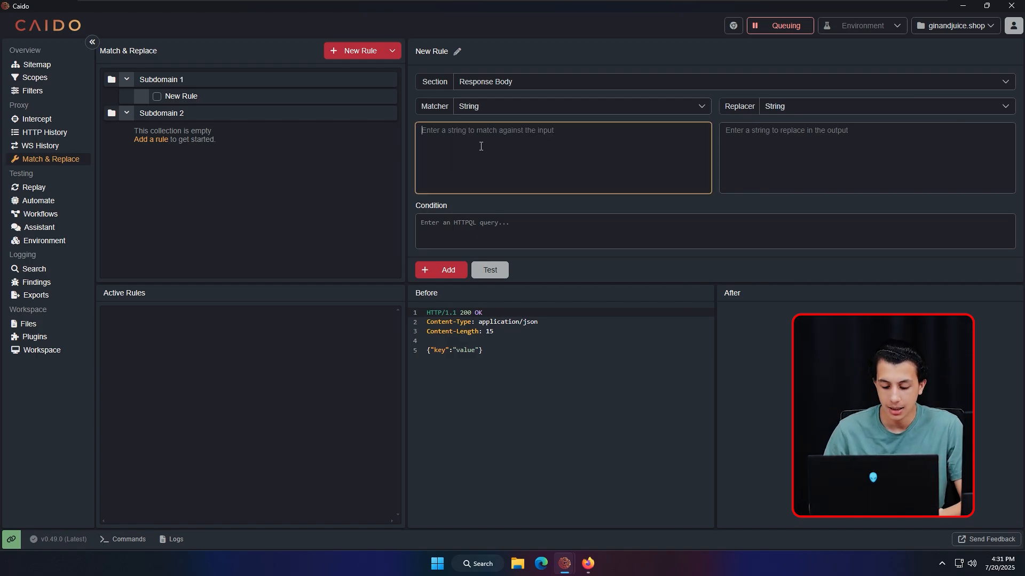
Set the rule to match 'false' and replace it with 'true'.
text(talse)
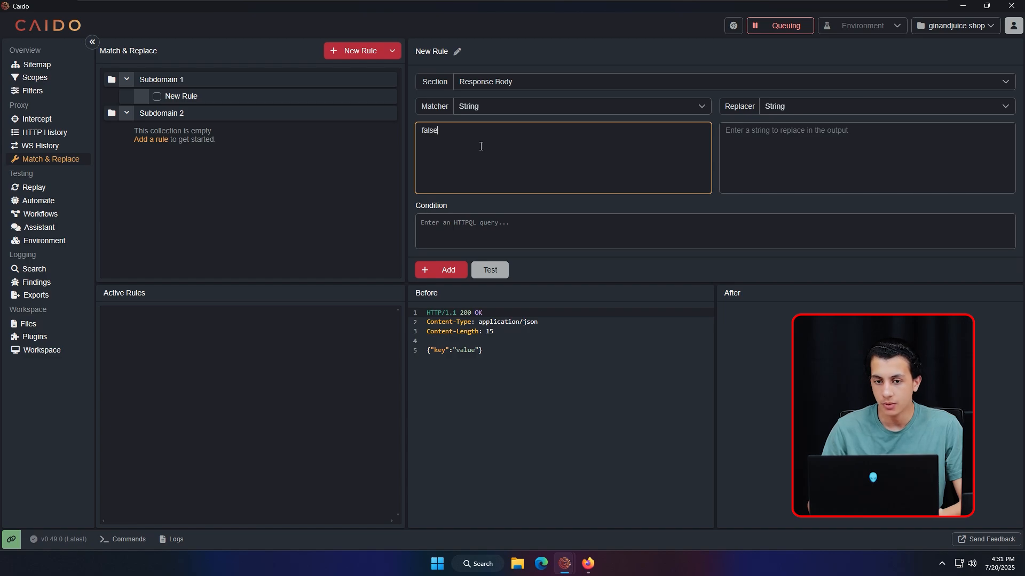
click(898, 173)
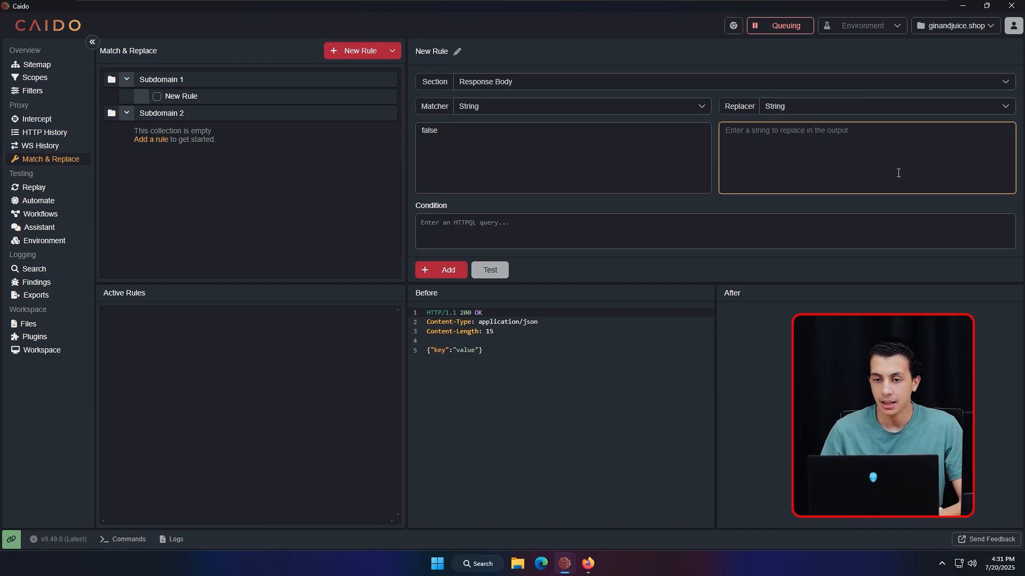
text(true)
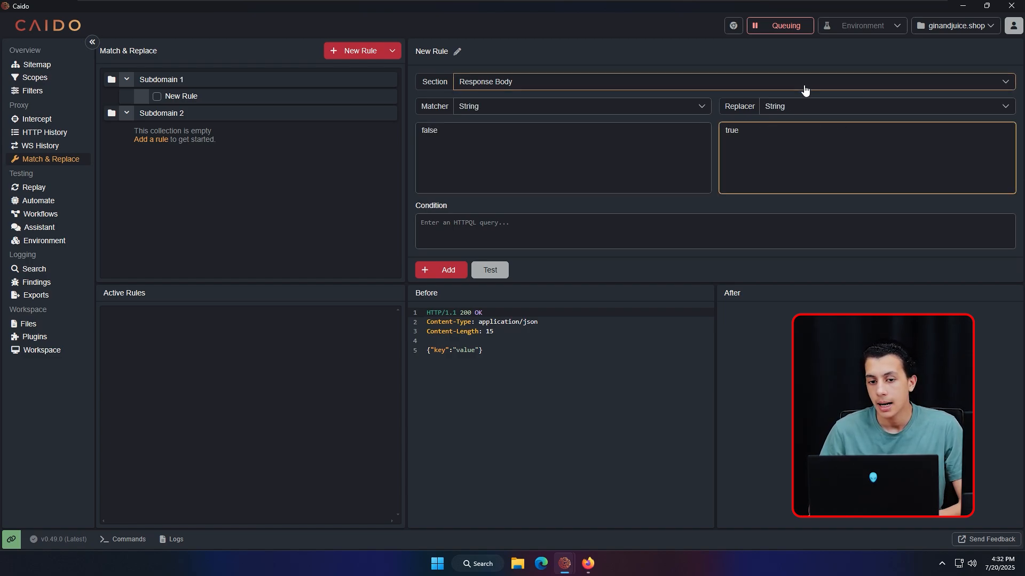
Change the sample body to {"key":false} and test it, producing {"key":true}.
click(463, 355)
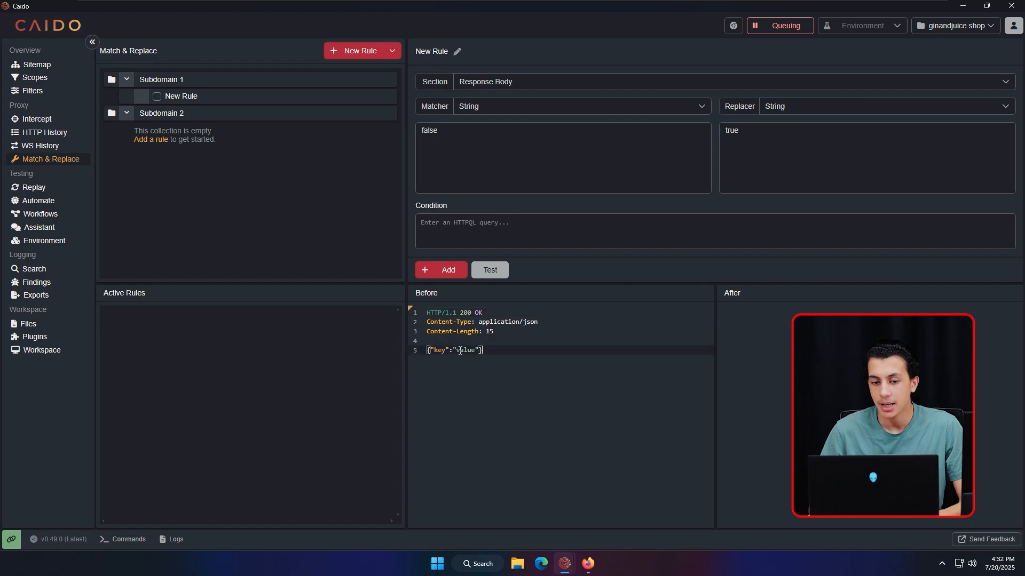
double_click(461, 350)
click(474, 359)
double_click(467, 350)
click(467, 349)
click(478, 350)
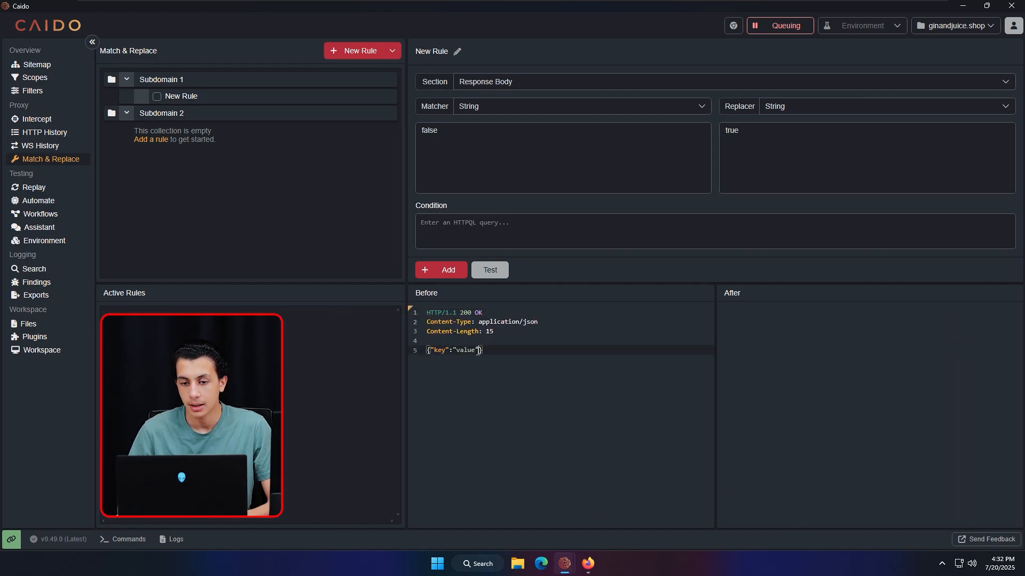
drag(479, 350, 449, 352)
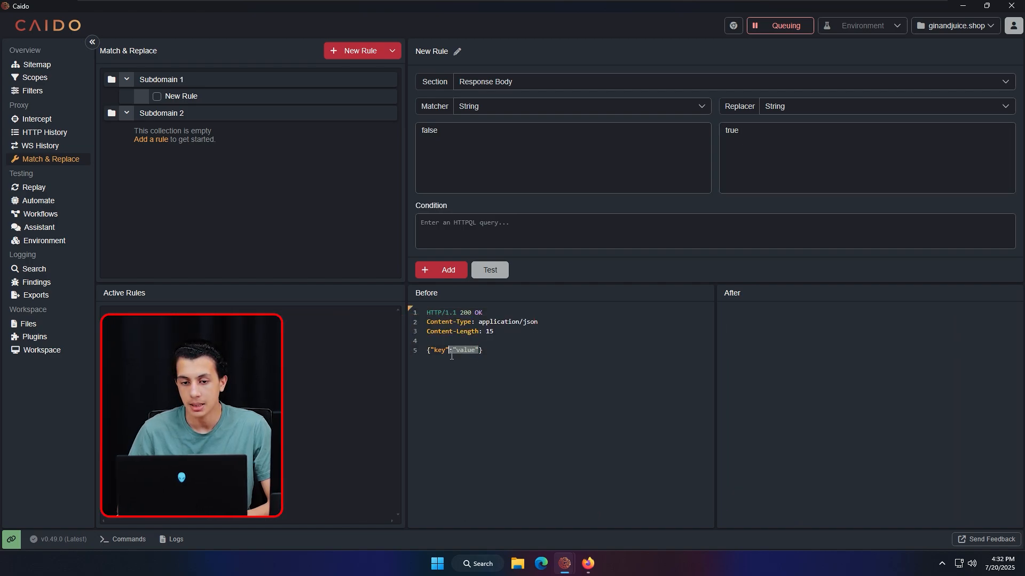
text(:false)
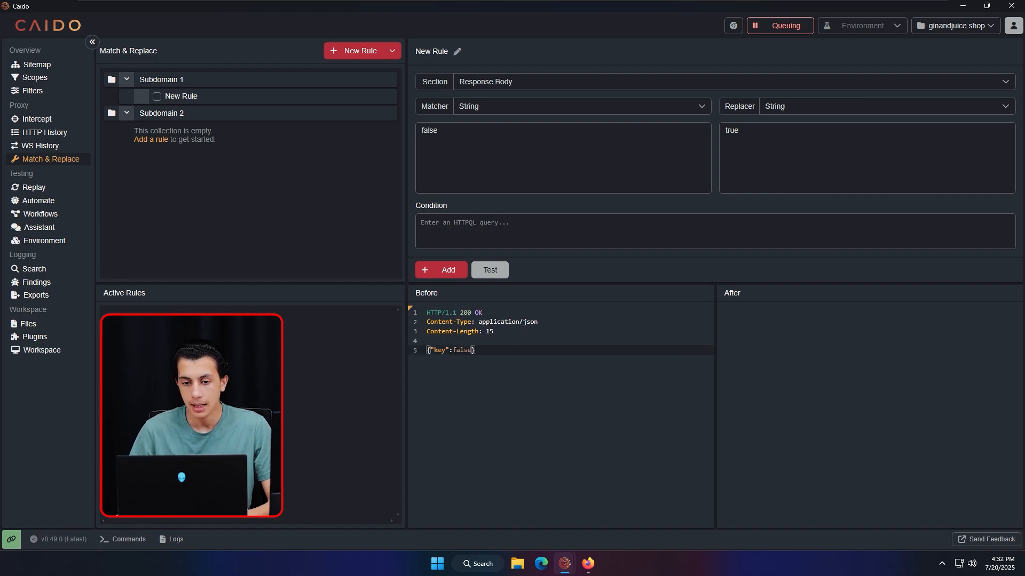
click(489, 270)
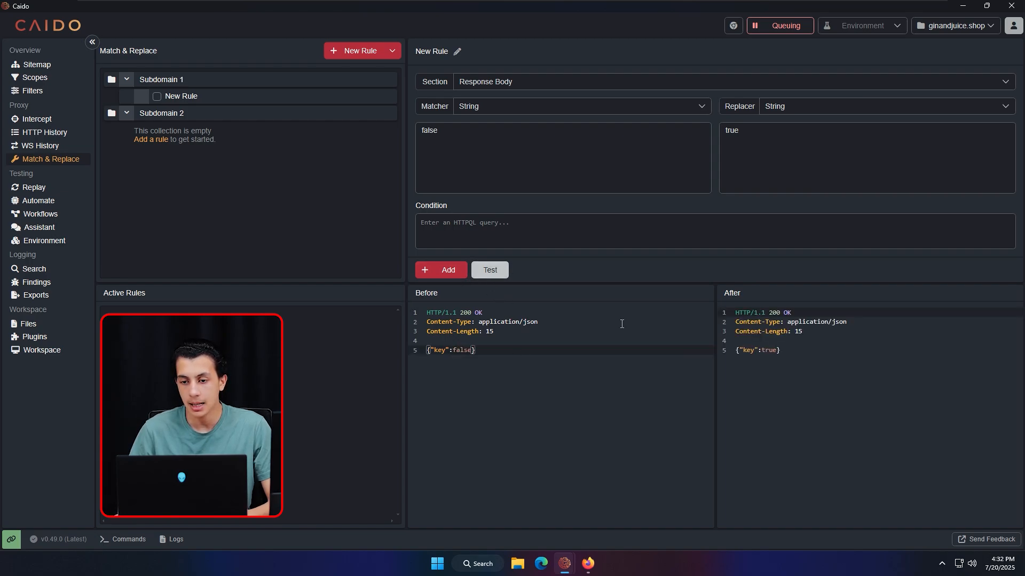
drag(797, 349, 734, 350)
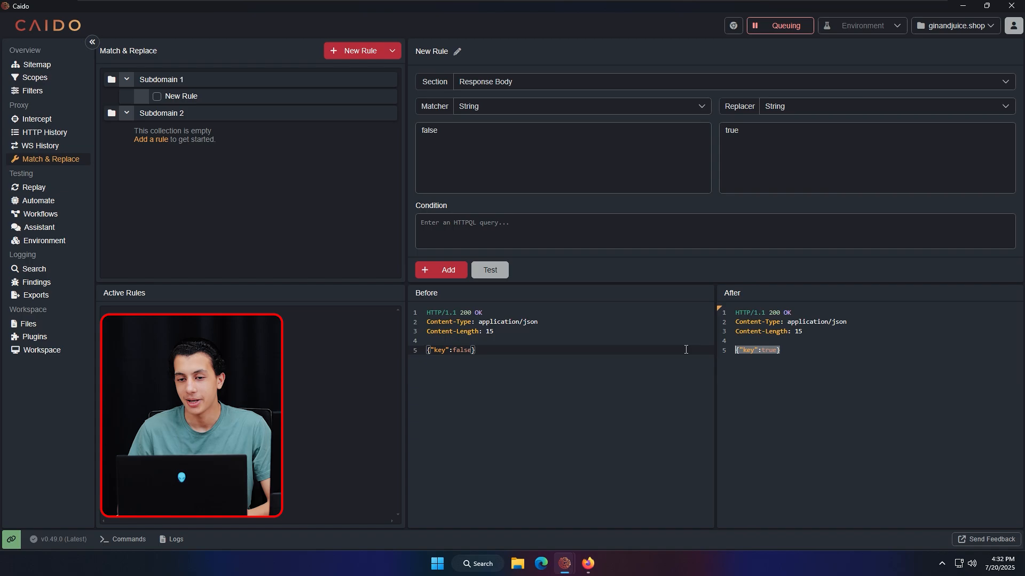
click(484, 220)
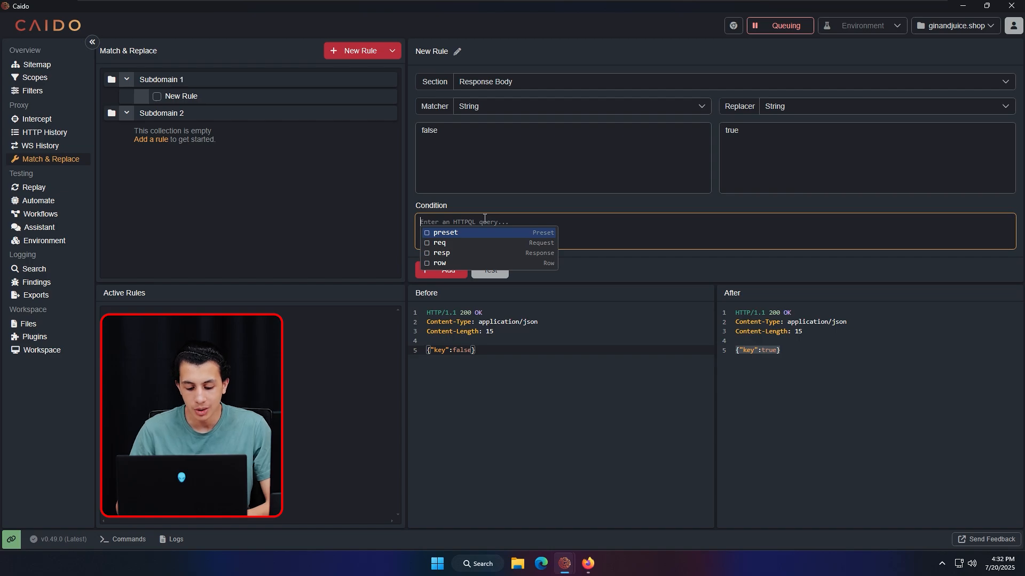
Add the condition req.host.eq:"google.com" and save the rule into Subdomain 1.
text(req.host.)
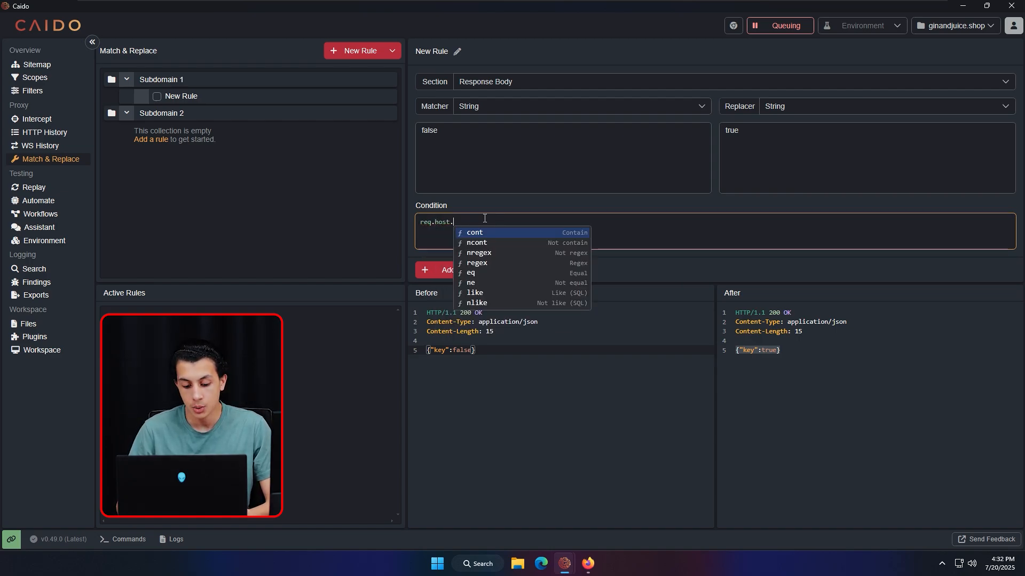
text(eq)
key(Return)
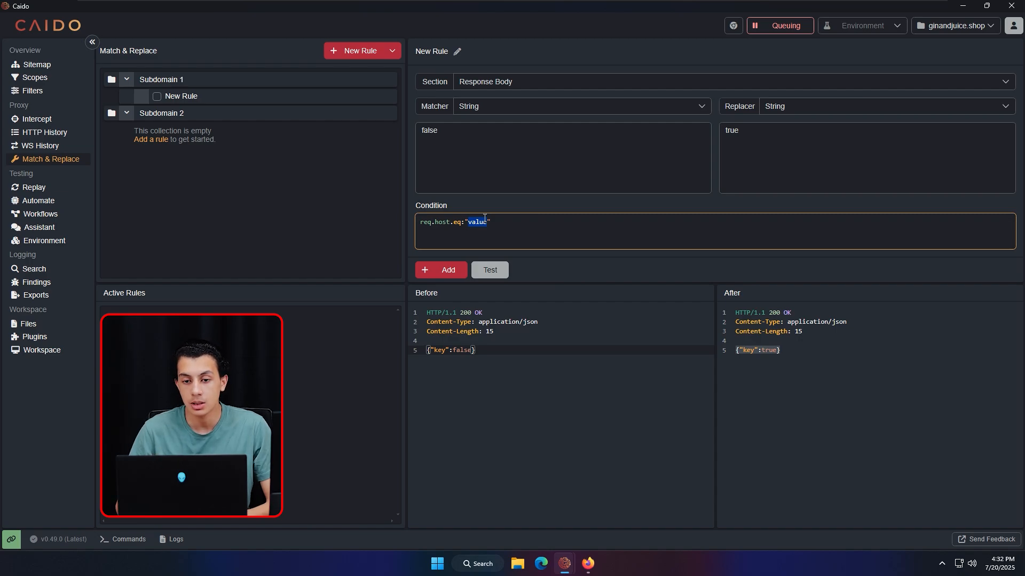
text(giogl)
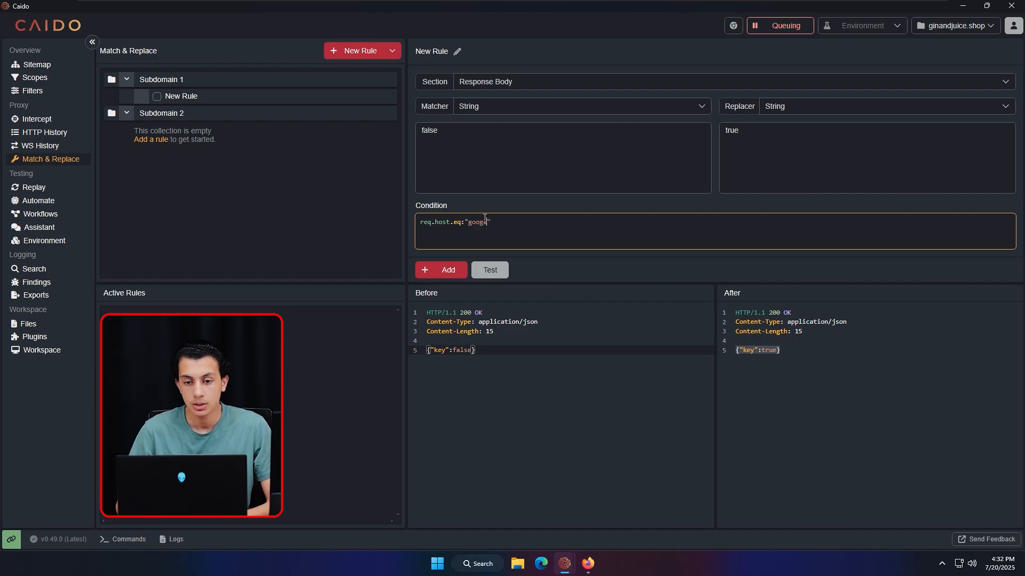
text(e.com)
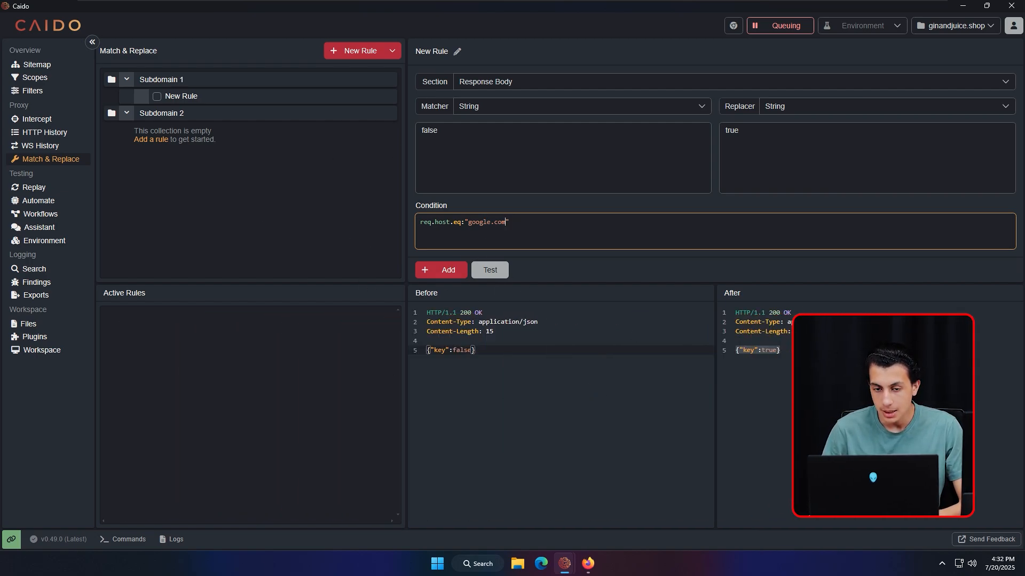
click(433, 271)
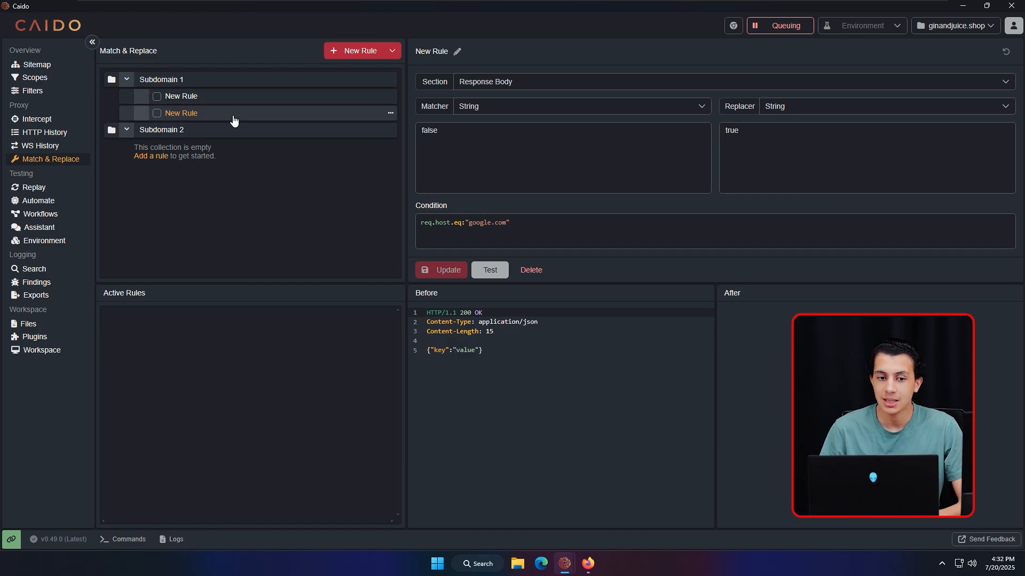
Rename the rule to 'resp - False -> true' and enable it as an active rule.
click(458, 52)
drag(468, 52, 421, 50)
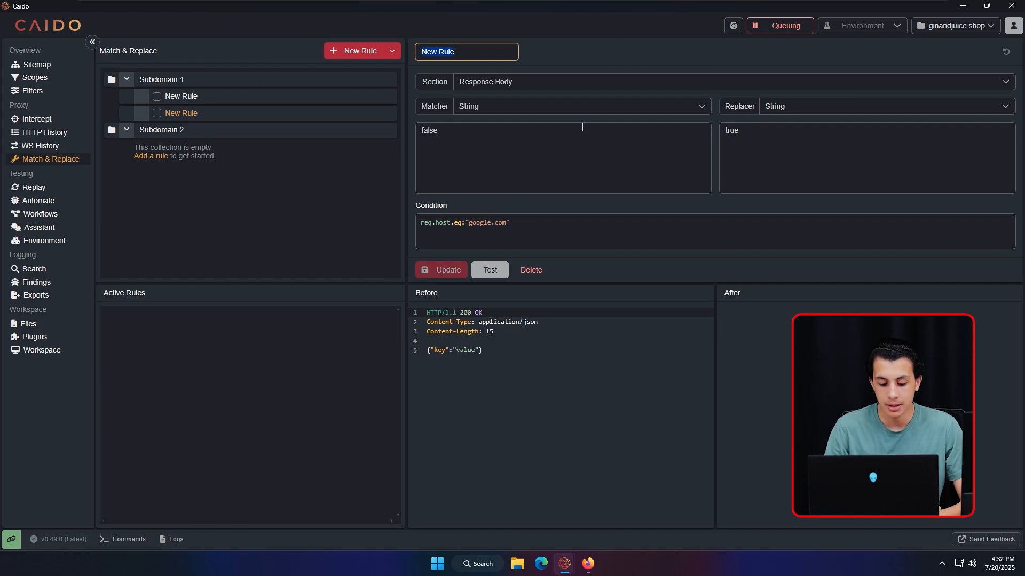
text(resp - Fal)
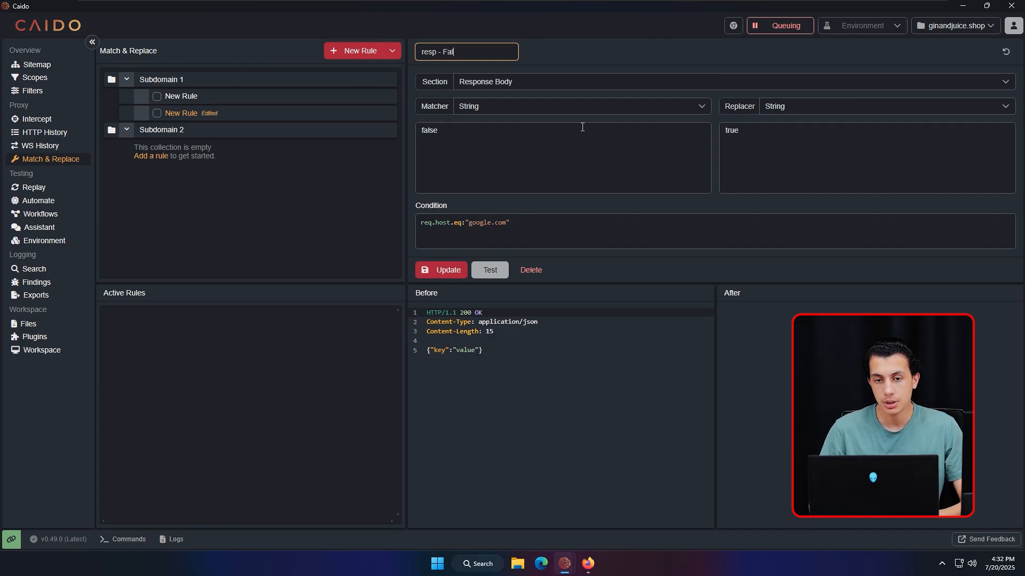
text(se -> true)
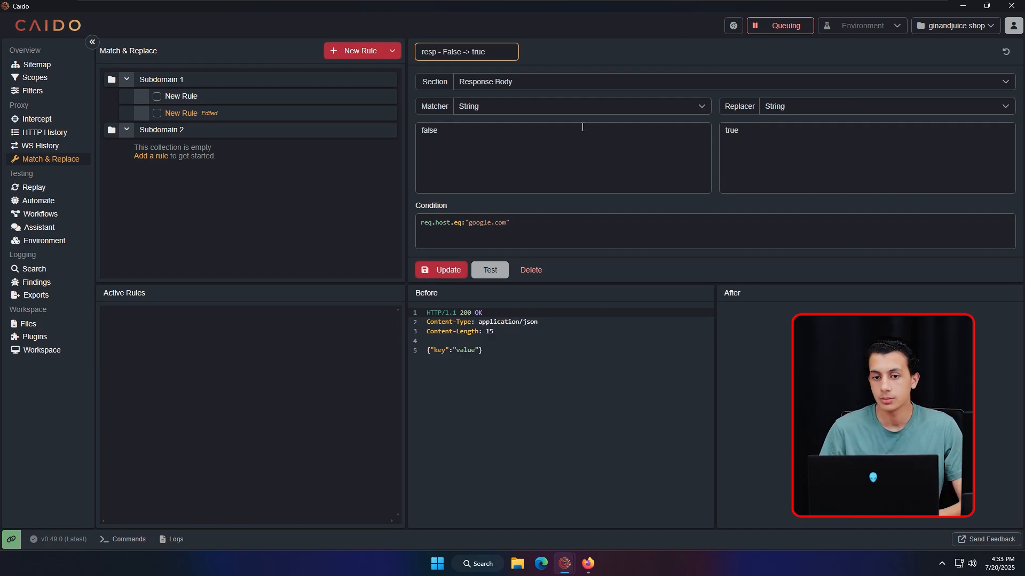
click(442, 272)
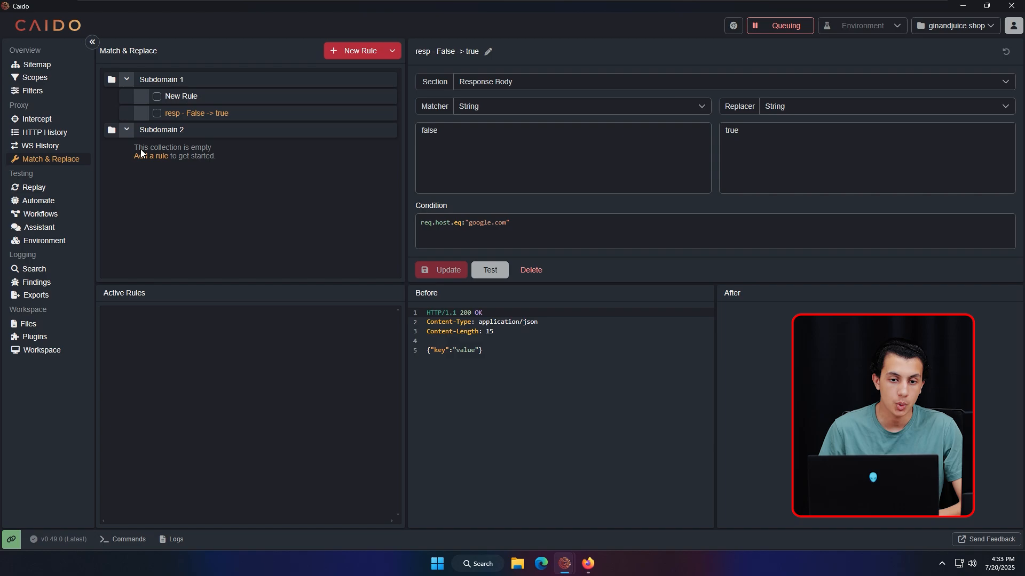
click(156, 113)
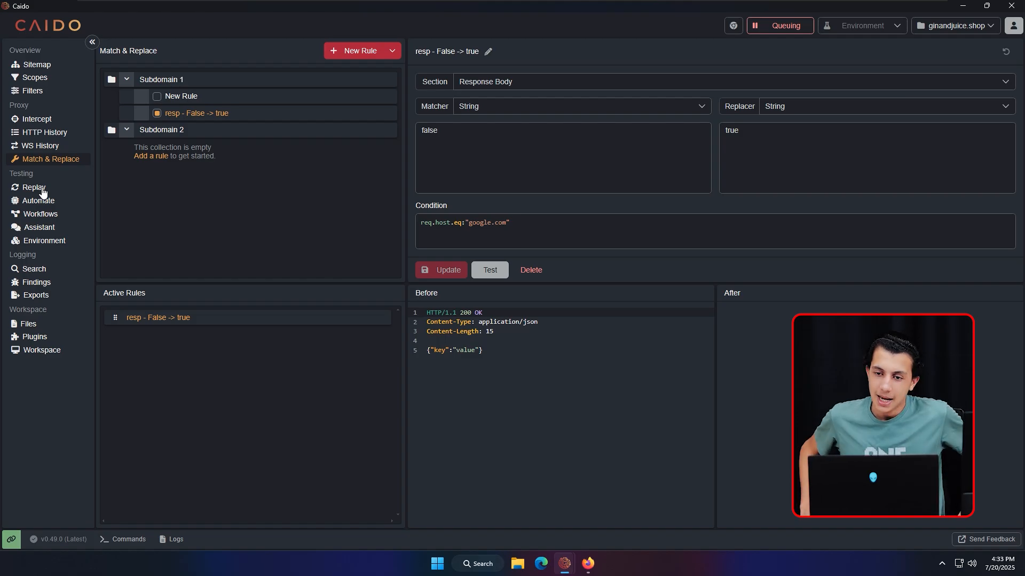
In HTTP History, select the GET /blog/post?postId=4 request in row 157.
click(45, 132)
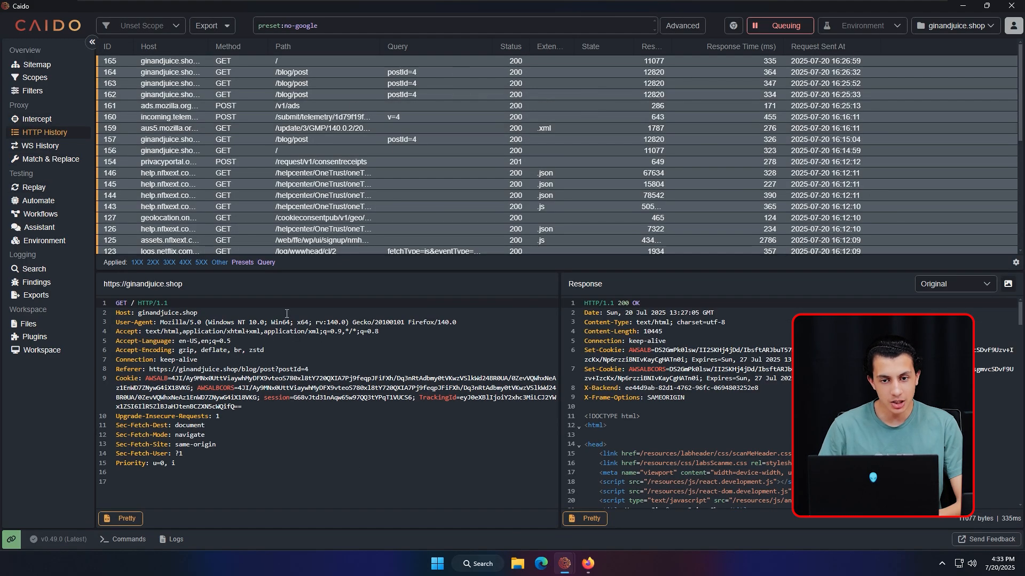
scroll(351, 176, down, 3)
scroll(352, 177, down, 3)
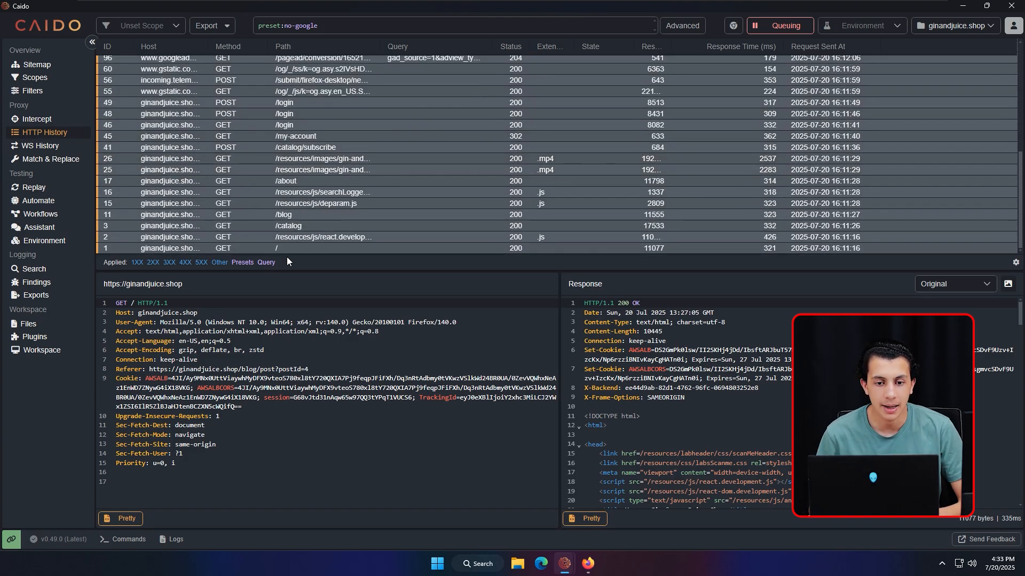
scroll(355, 175, up, 10)
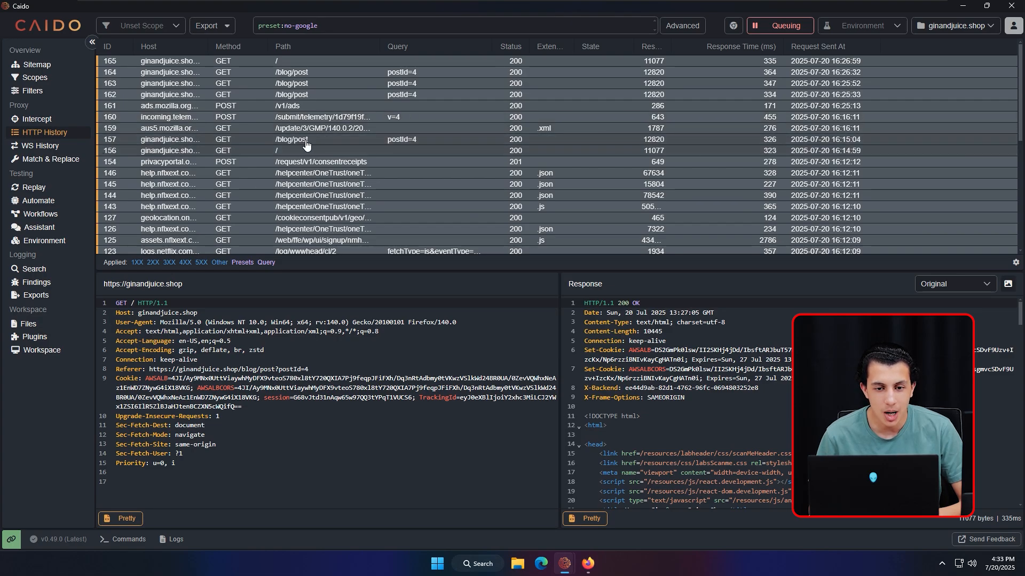
click(336, 139)
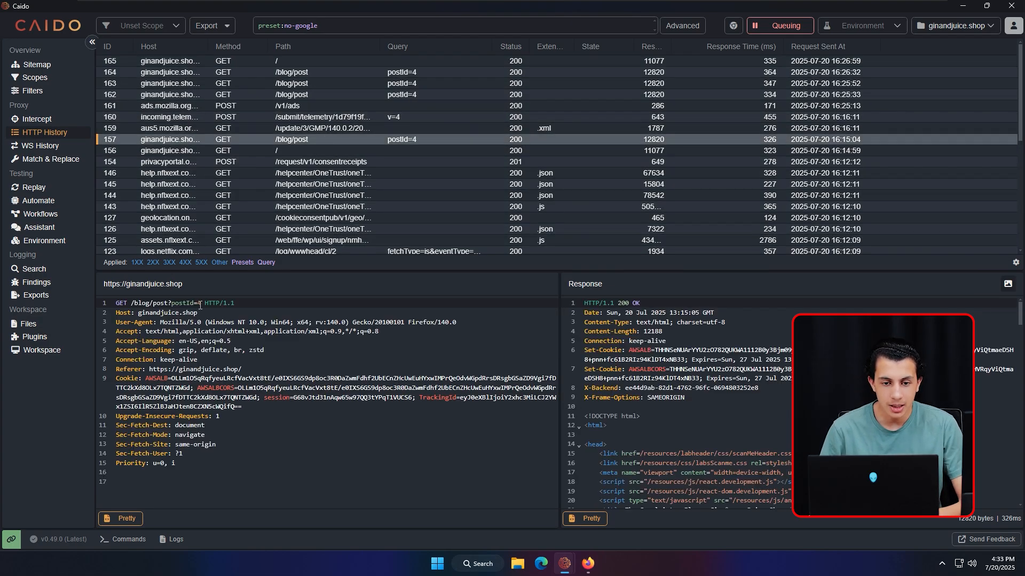
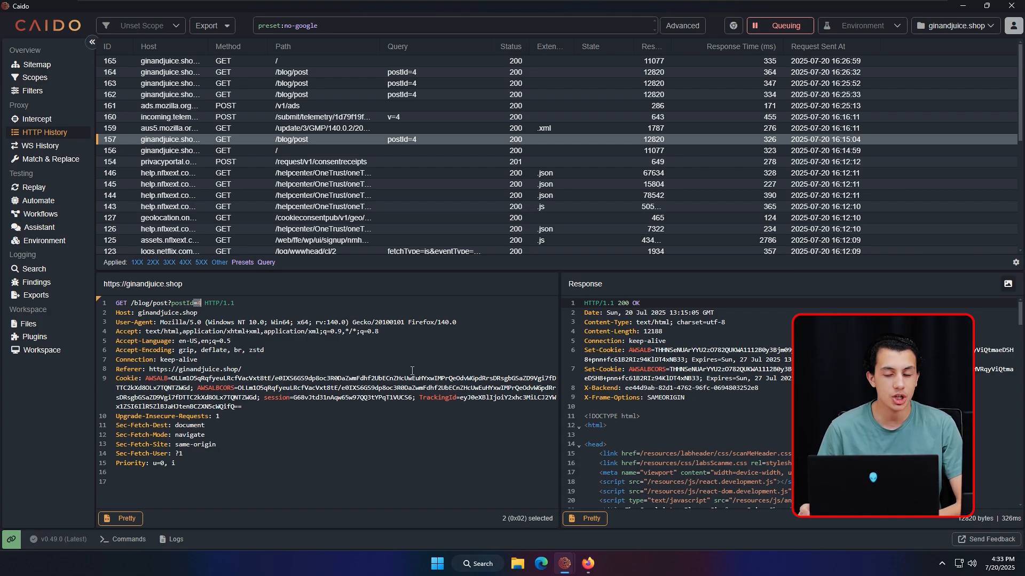
Look over the request's Send to Replay menu, then switch to the Replay workspace.
right_click(295, 101)
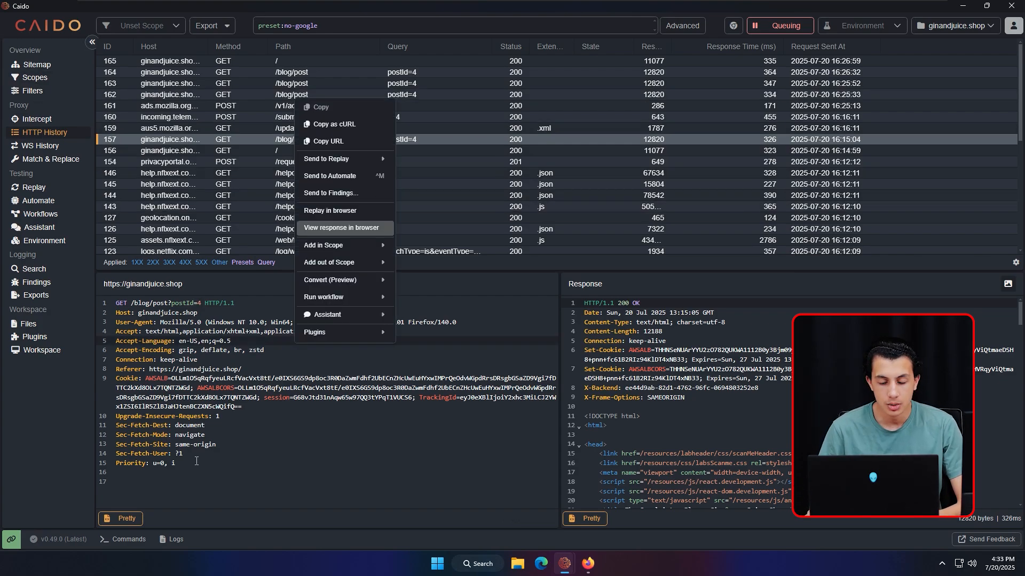
click(212, 479)
right_click(300, 425)
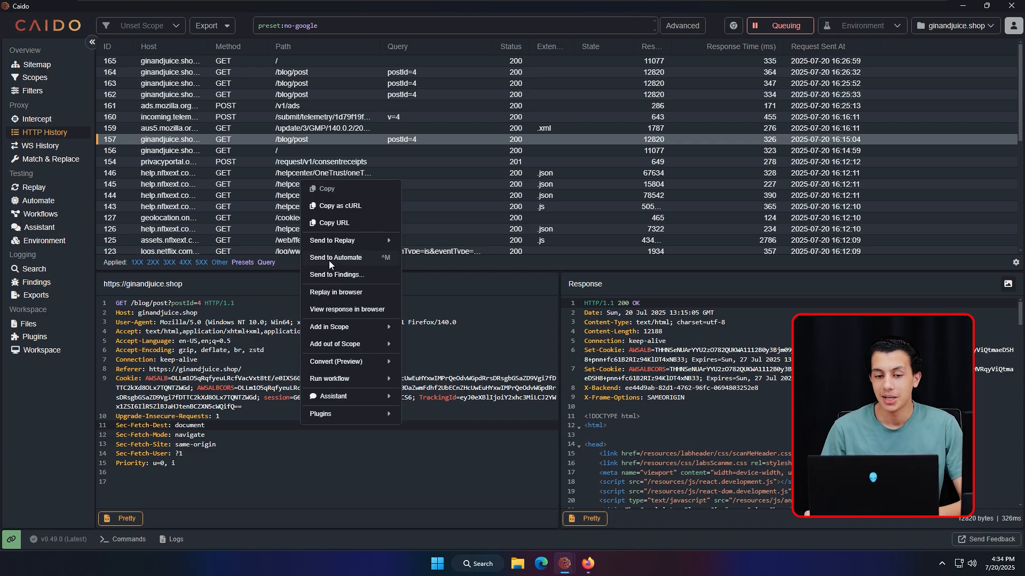
mouse_move(347, 242)
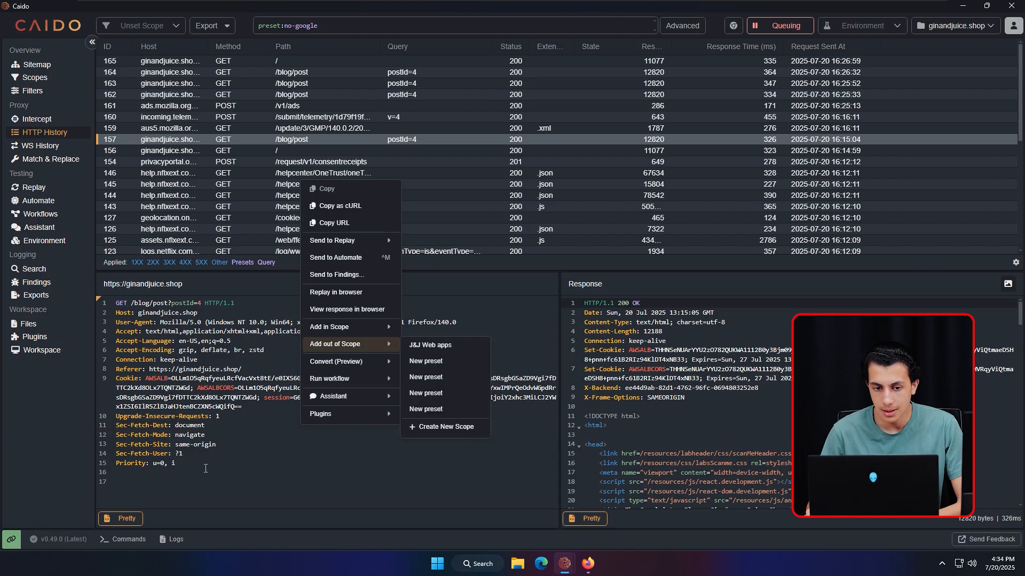
click(34, 187)
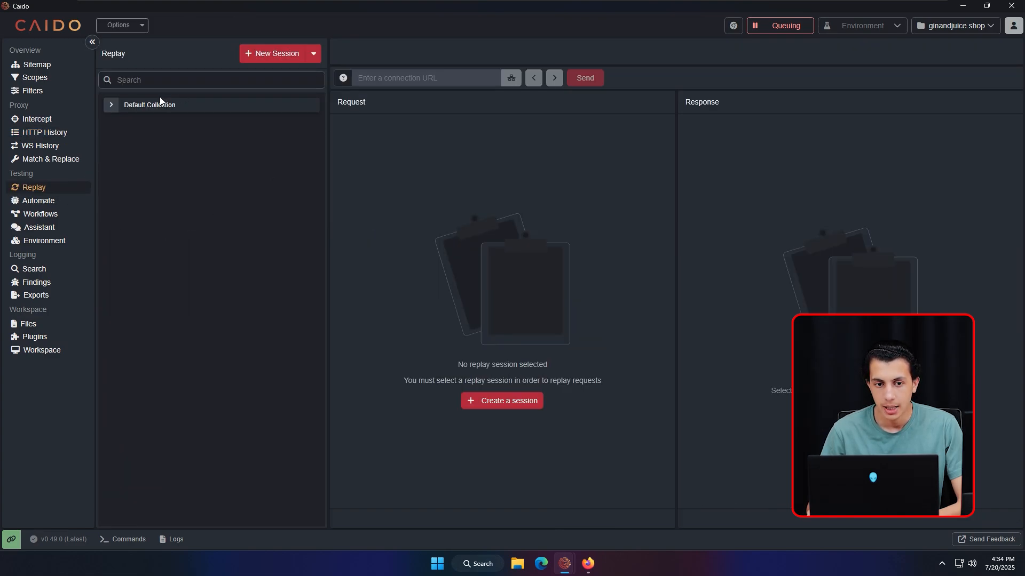
Rename the Default Collection to 'Main Group'.
click(313, 105)
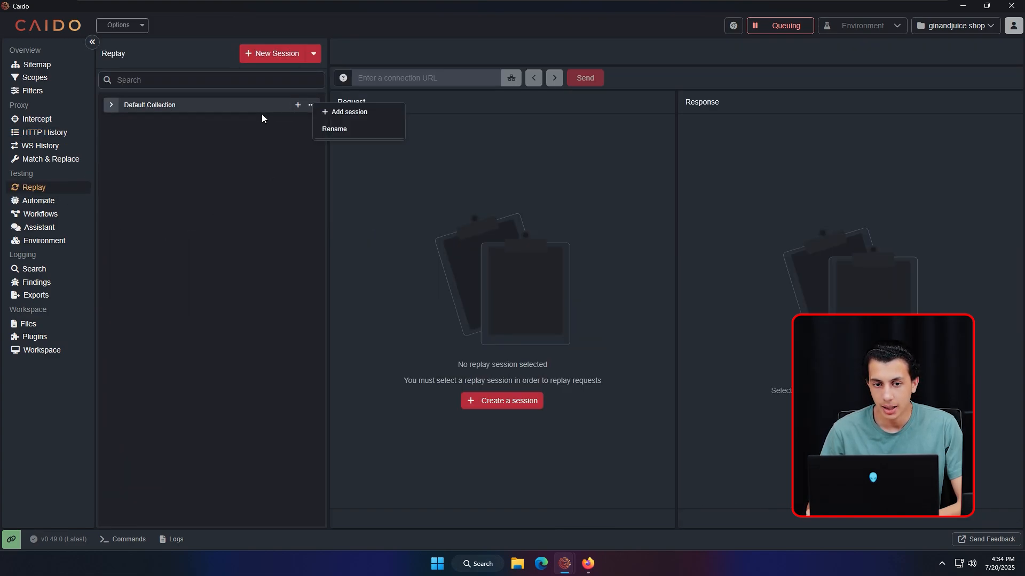
click(331, 127)
text(Main)
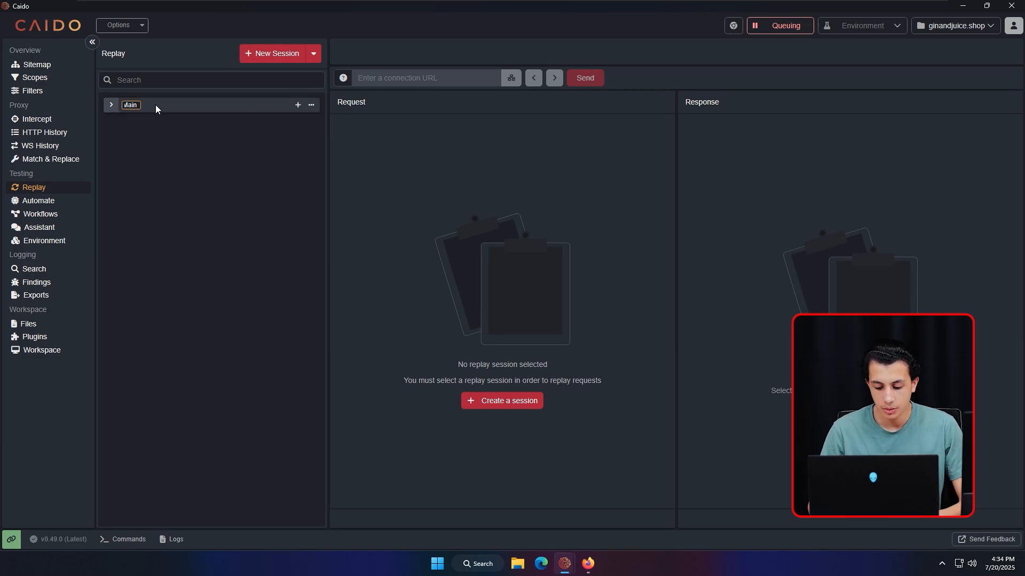
text( Group)
click(203, 231)
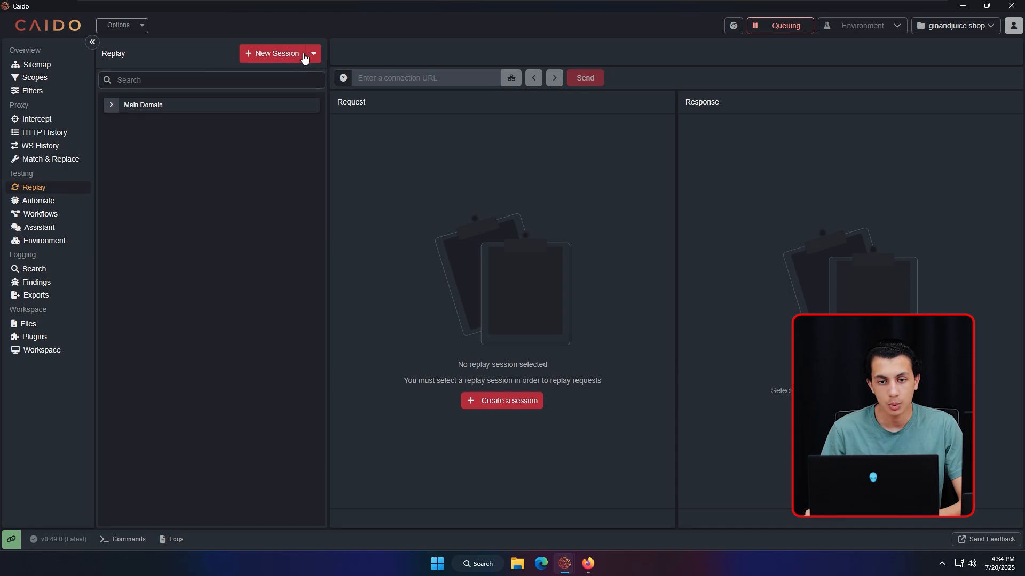
Add a new Replay collection named 'Other' and return to HTTP History.
click(318, 54)
click(302, 81)
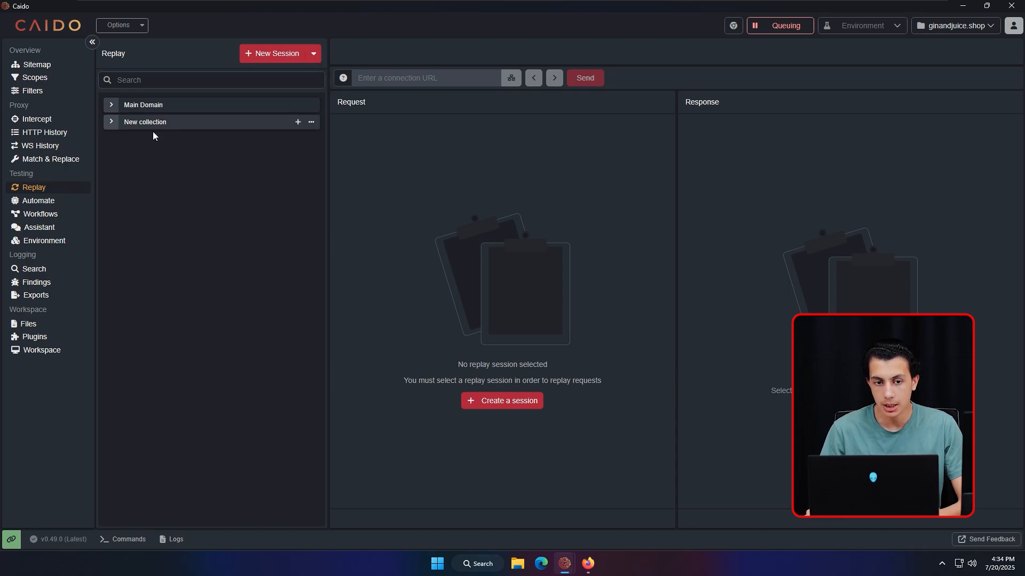
click(311, 122)
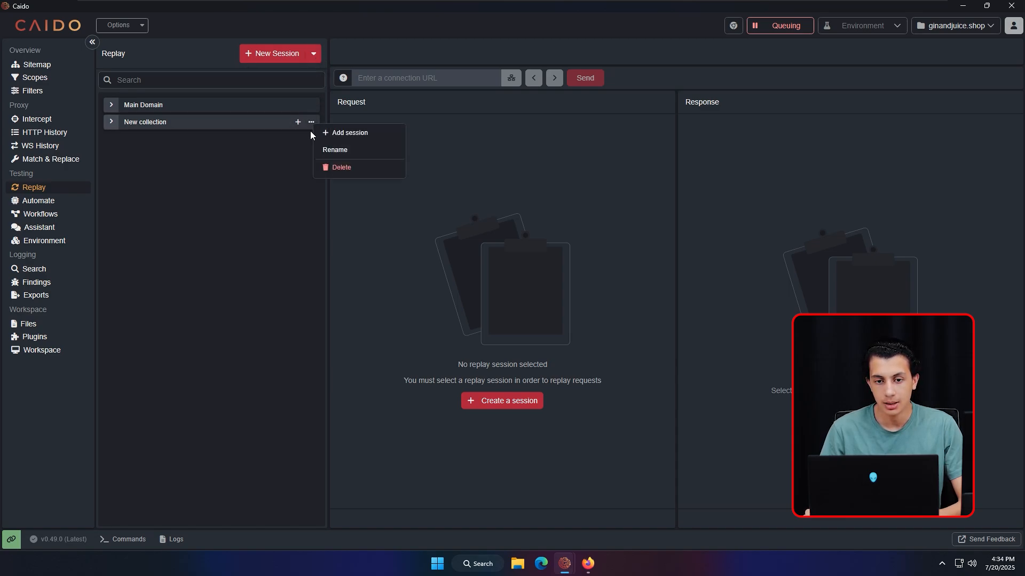
click(335, 151)
text(Other)
key(Return)
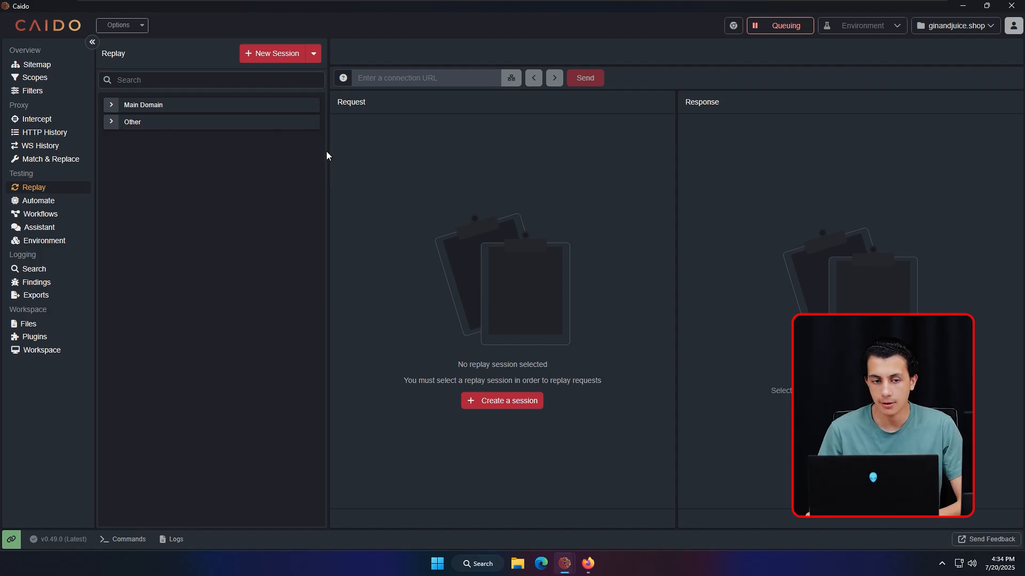
click(76, 133)
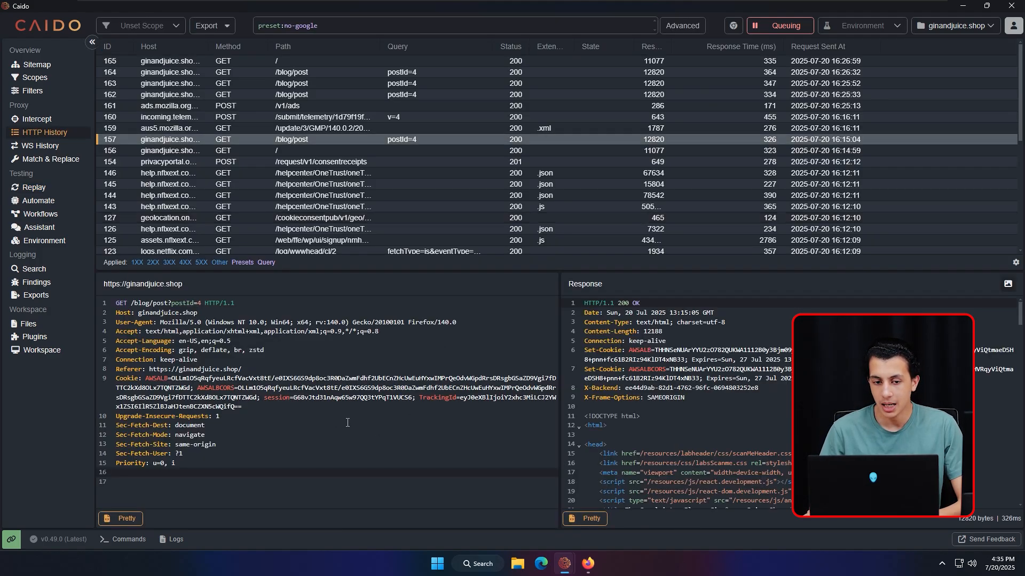
Show the request's Send to Replay submenu listing the Main Domain and Other collections.
right_click(330, 423)
mouse_move(390, 421)
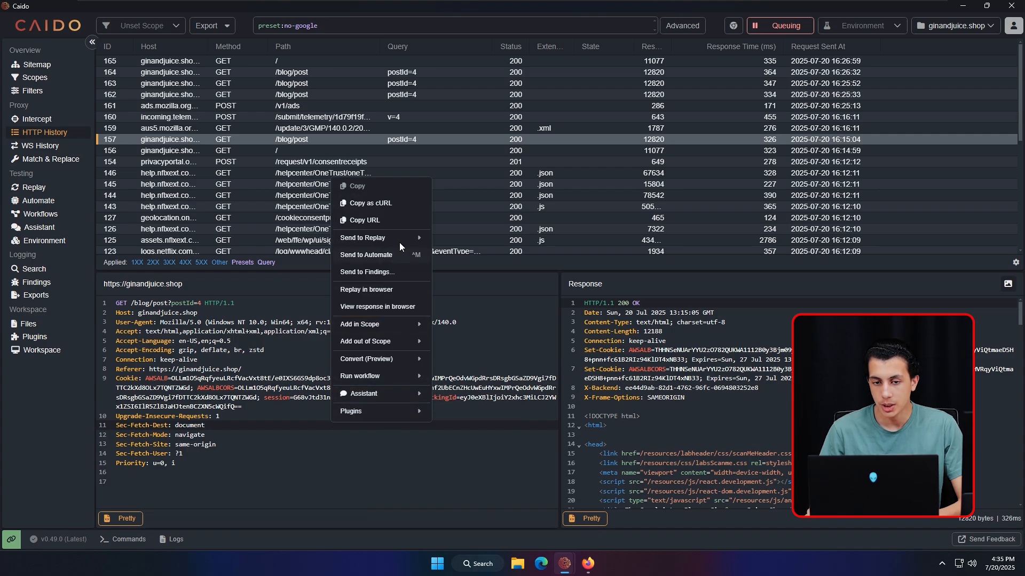
mouse_move(405, 235)
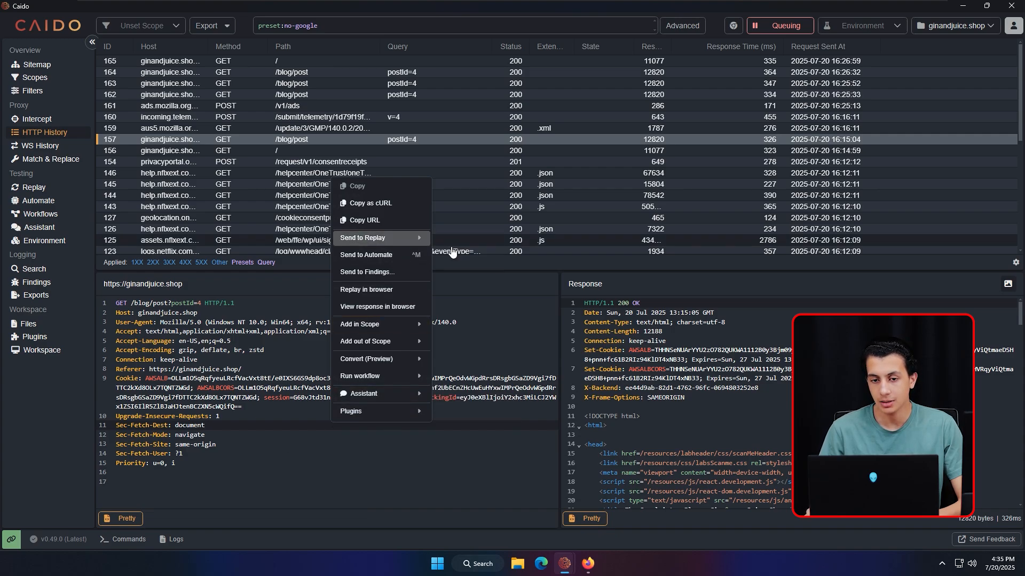
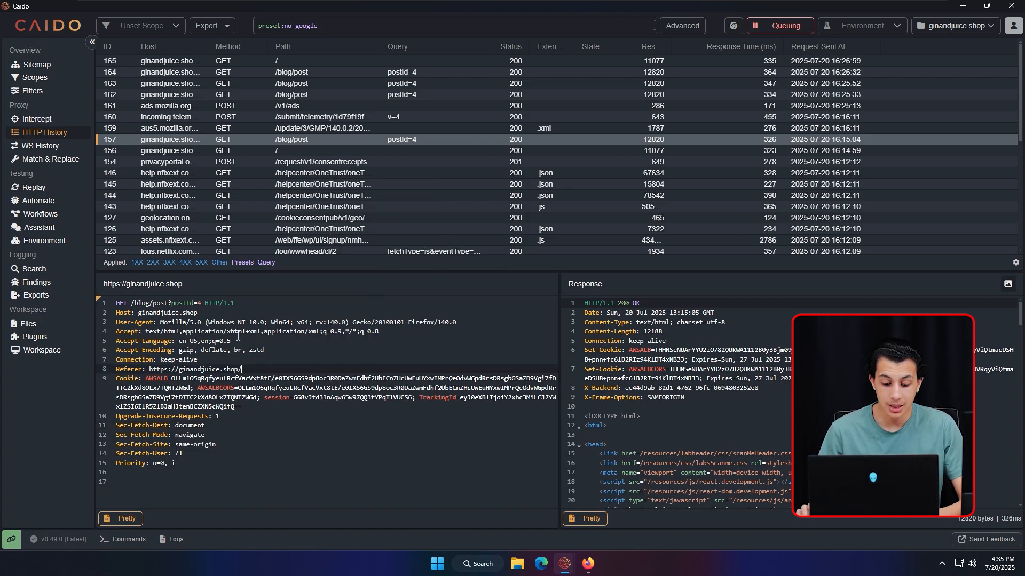
Send the GET /blog/post?postId=4 request to a new Replay session with Ctrl+R.
click(238, 337)
key(ctrl+r)
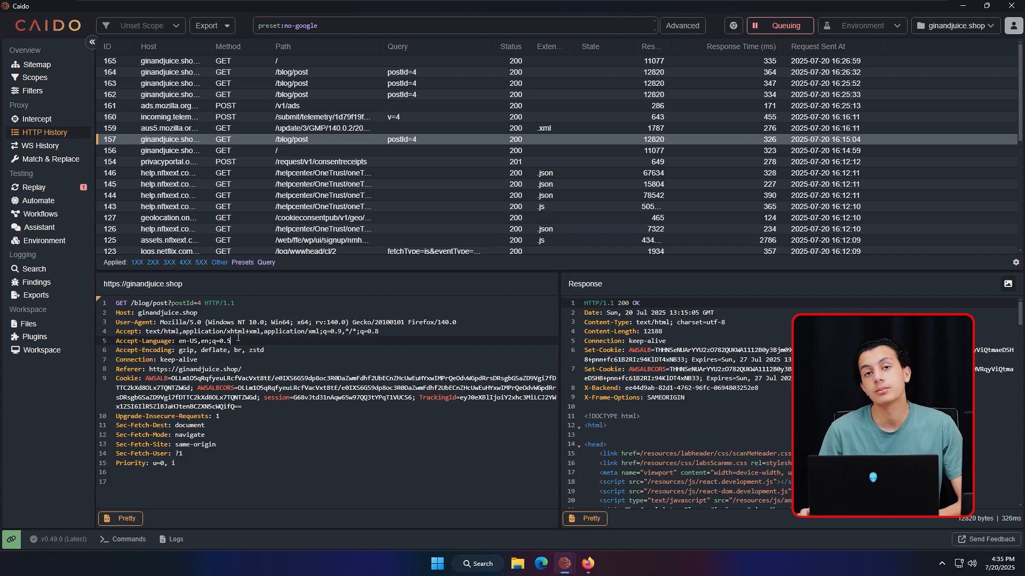
Resend the postId=4 request in Replay and preview the 200 OK response as 'The Complaint' page.
click(47, 188)
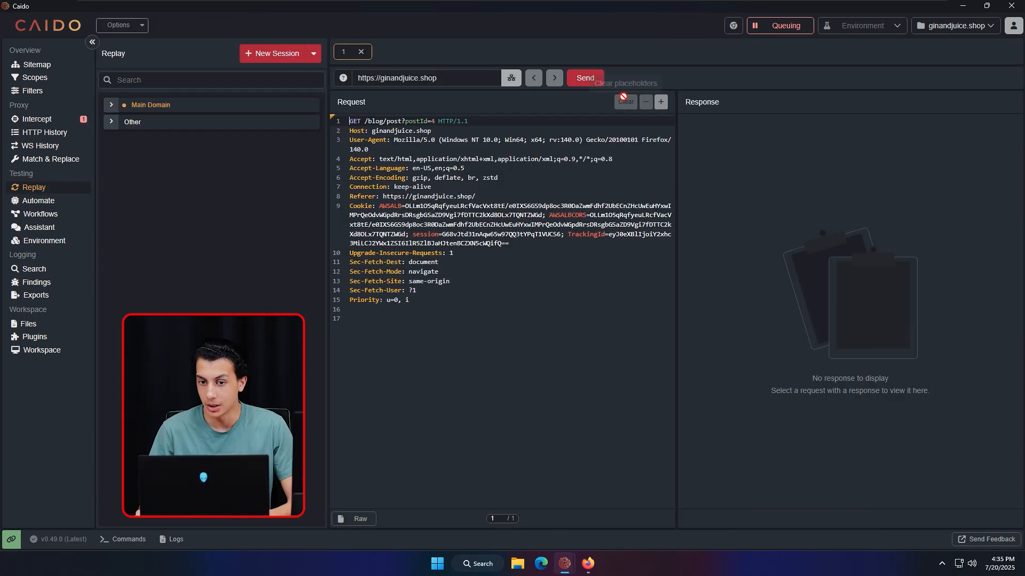
click(586, 78)
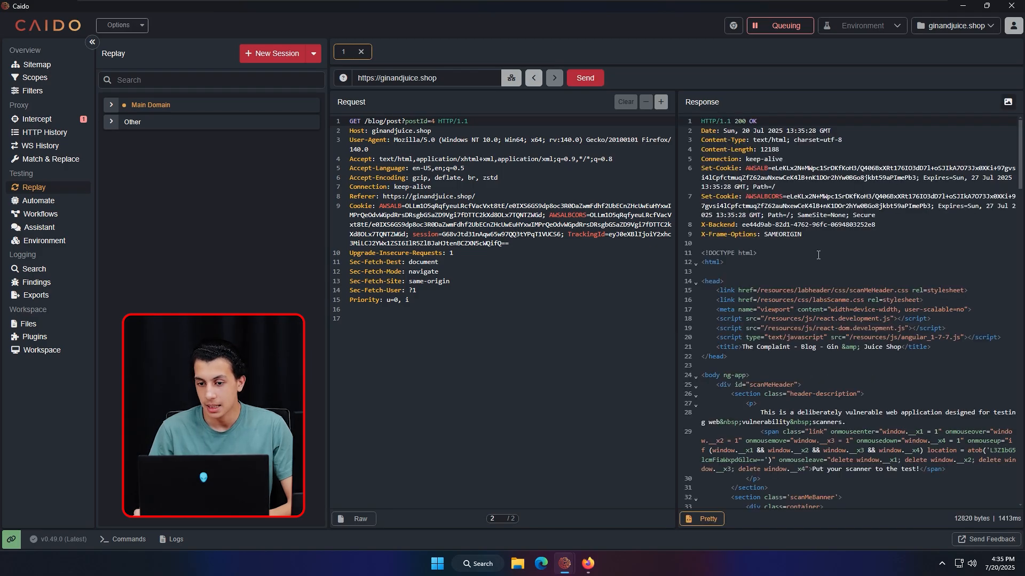
click(1005, 103)
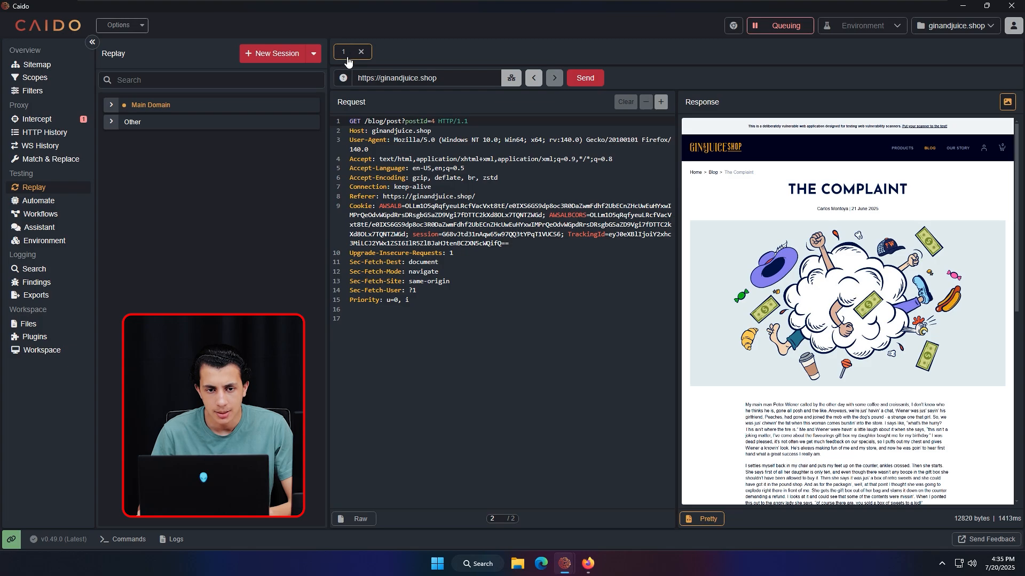
Expand Main Domain and rename session '1' to 'BlogPost'.
click(112, 105)
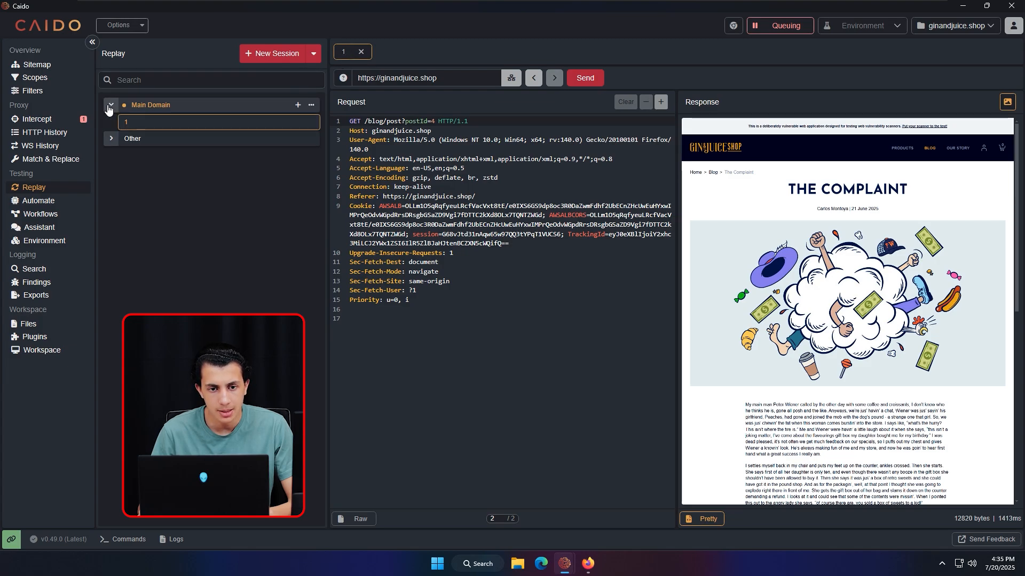
double_click(343, 54)
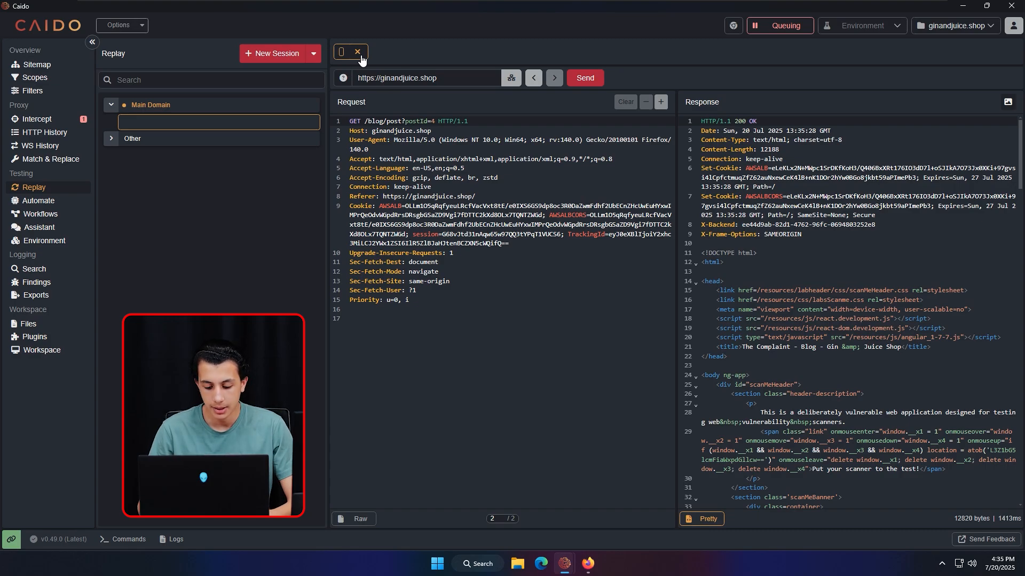
text(Blog)
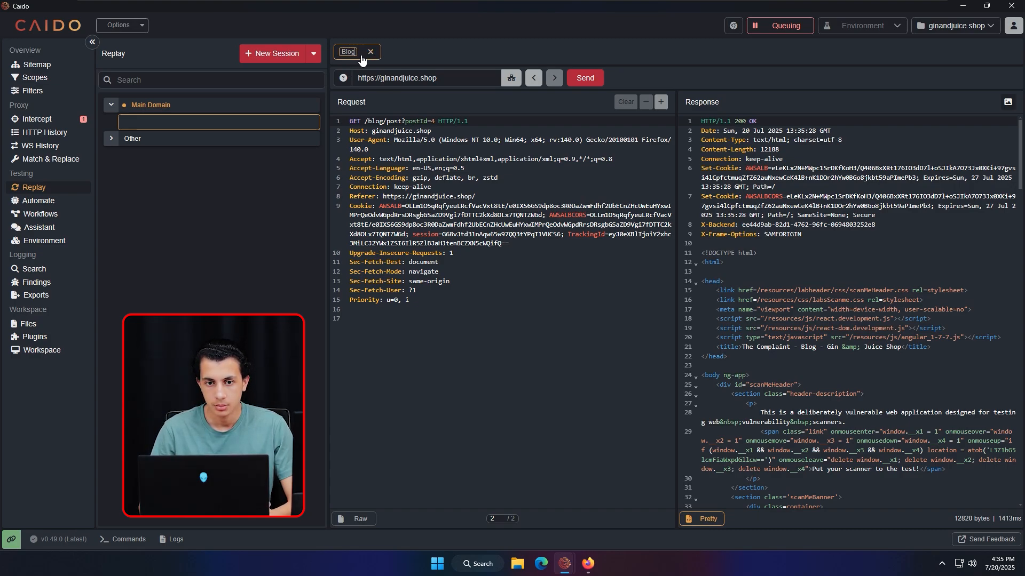
text(Post)
key(Return)
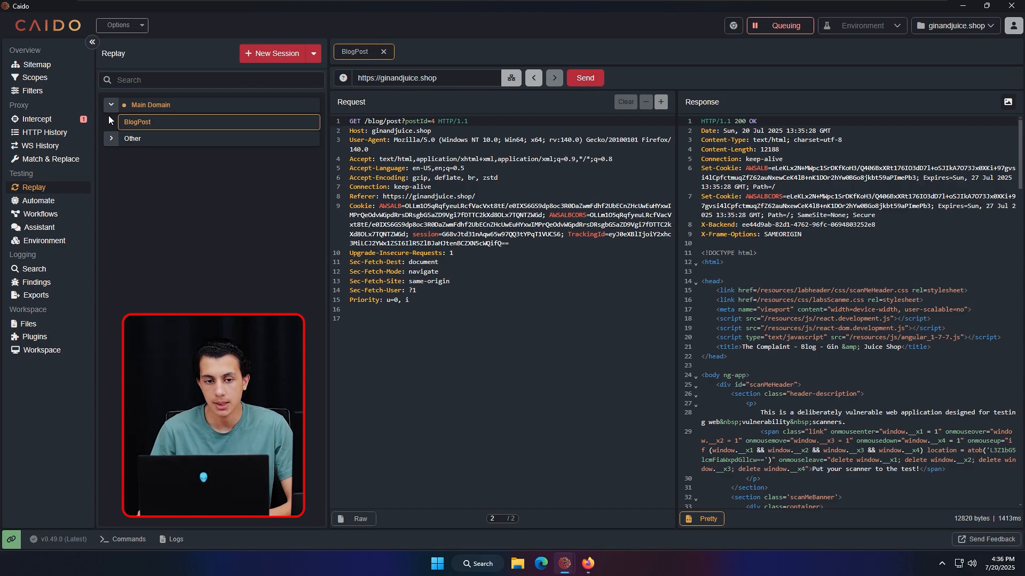
Close and reopen the BlogPost tab, then resend it for a 12820-byte 200 OK HTML response.
click(383, 51)
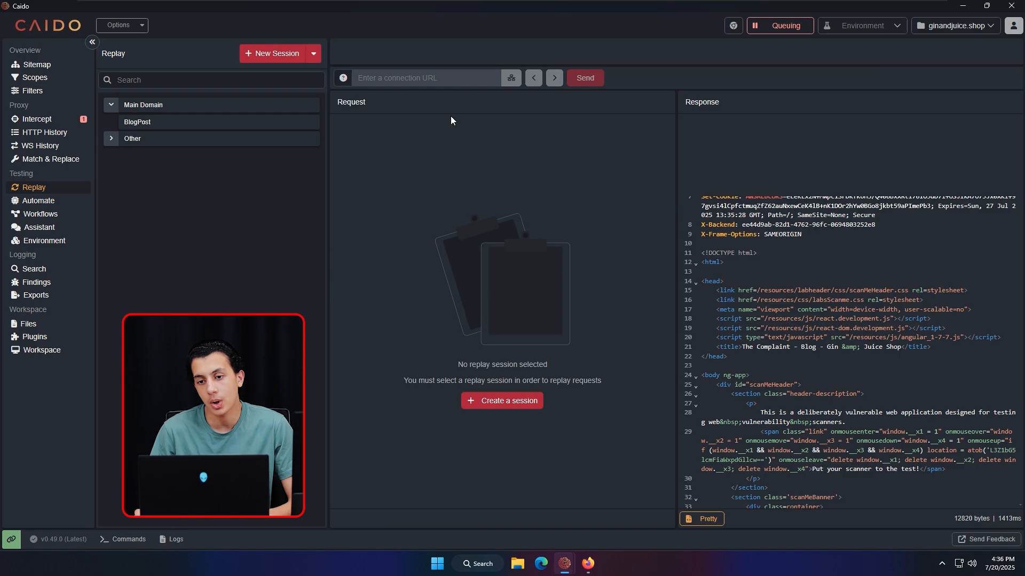
click(170, 122)
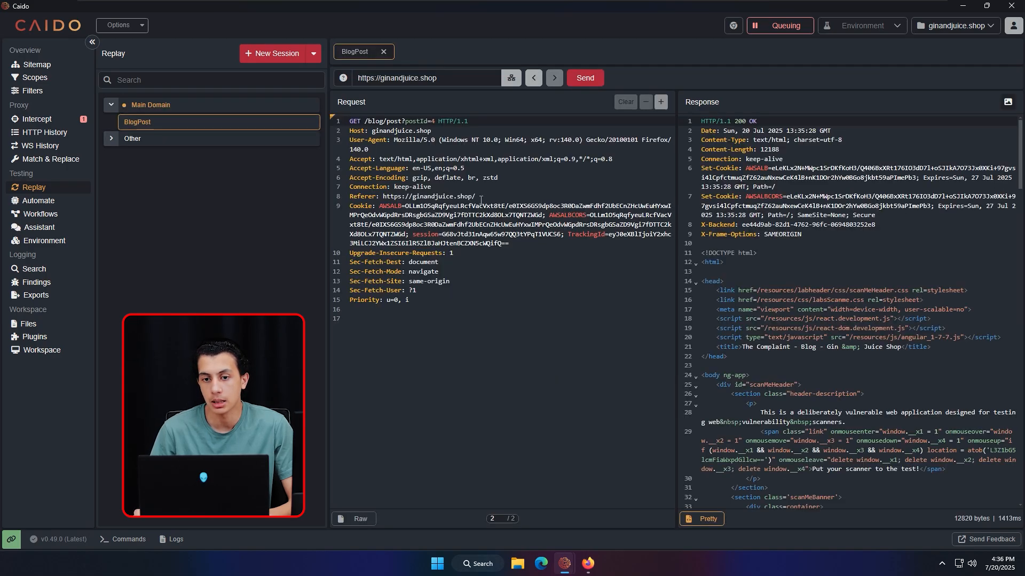
click(584, 78)
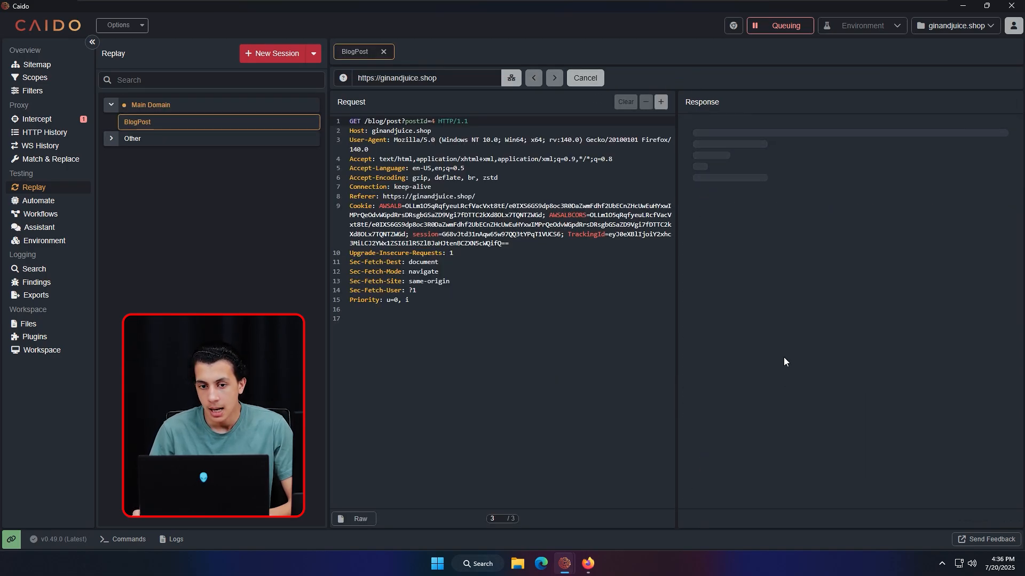
scroll(772, 337, down, 20)
scroll(779, 324, up, 20)
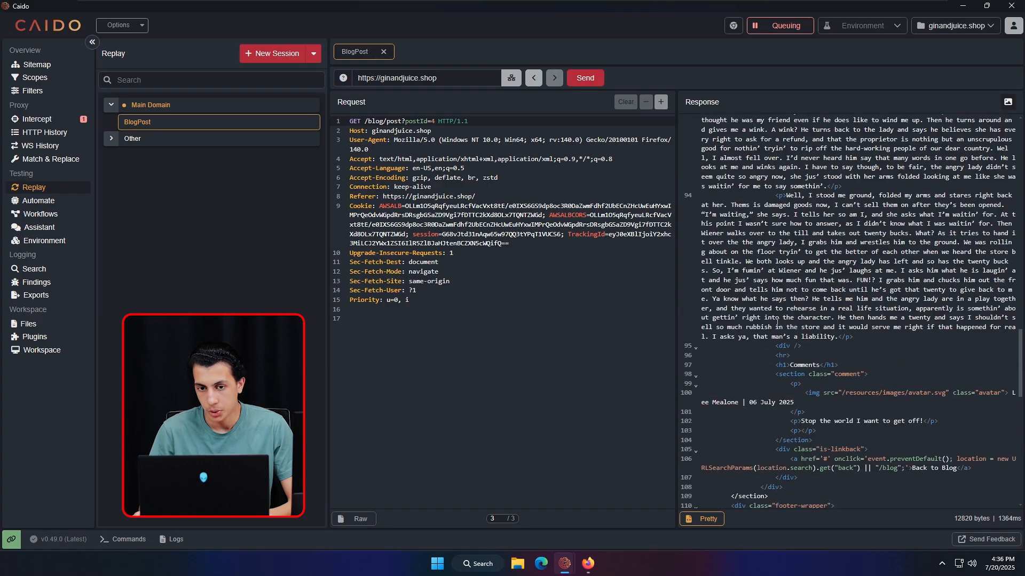
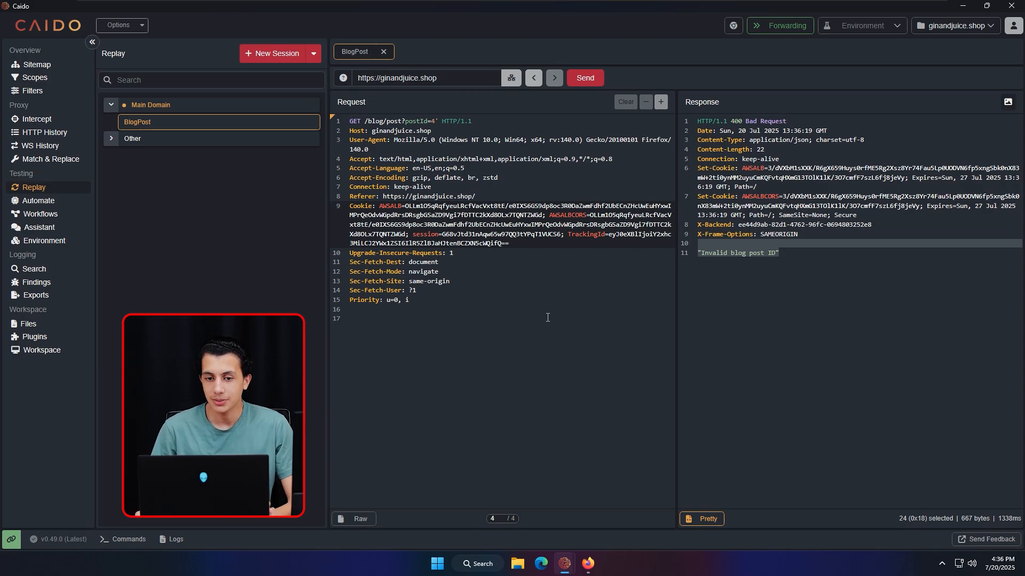
Bring up the context menu on the BlogPost postId=4' request in the Replay editor.
right_click(486, 280)
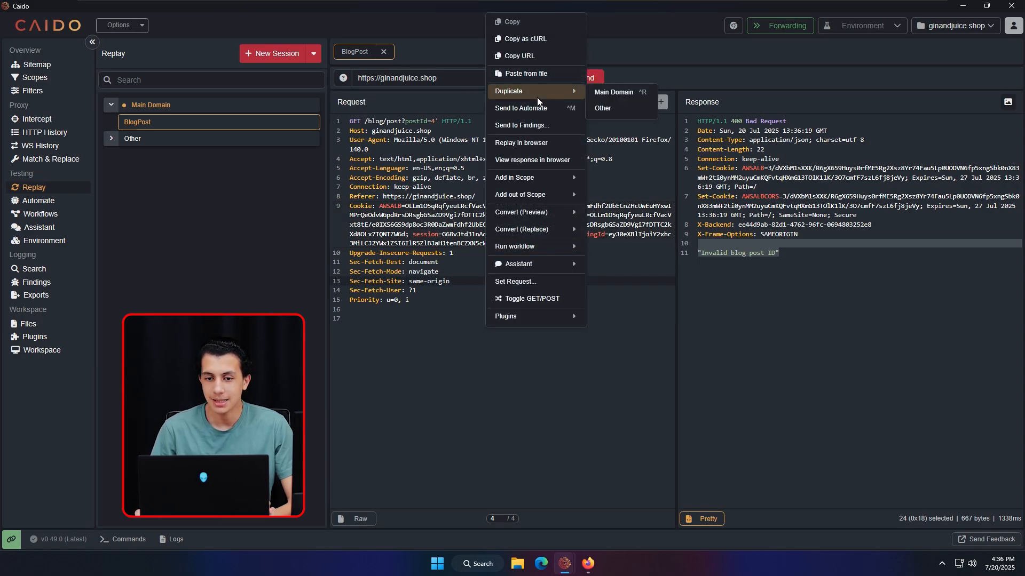
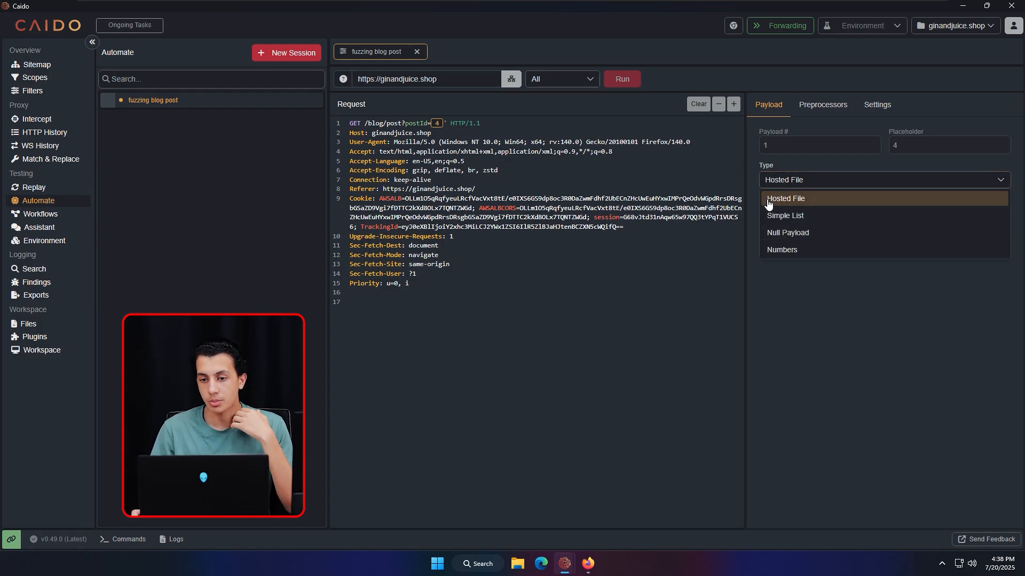
Change the postId placeholder's payload type to Hosted File in the Payload settings.
click(808, 201)
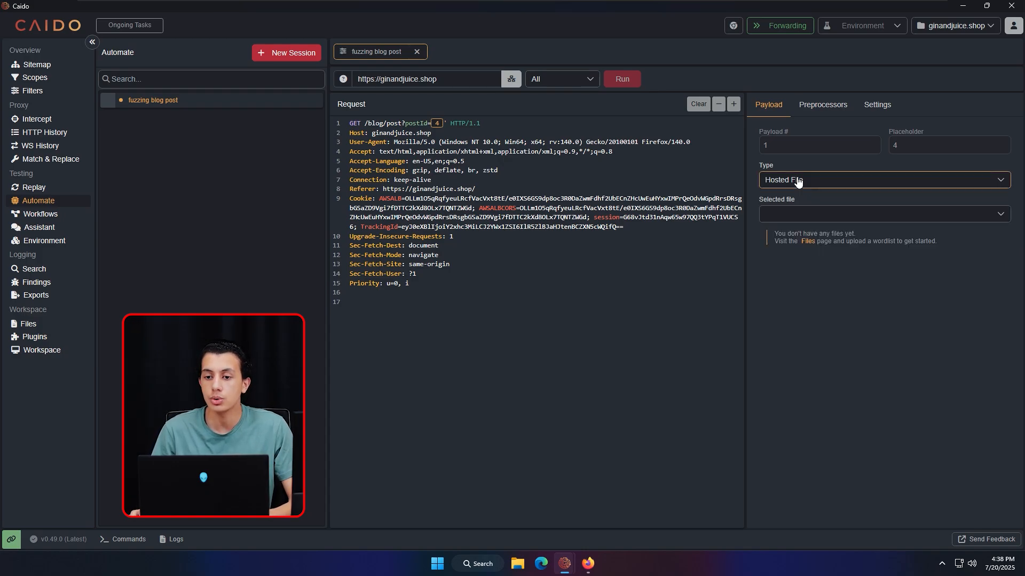
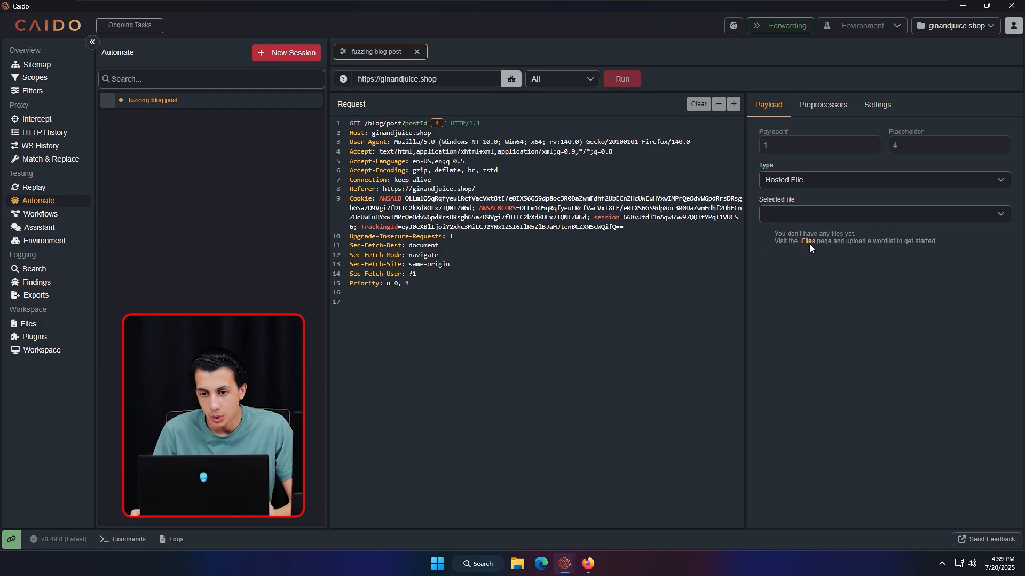
Open the Workspace Files page, which has no uploaded files yet.
click(25, 325)
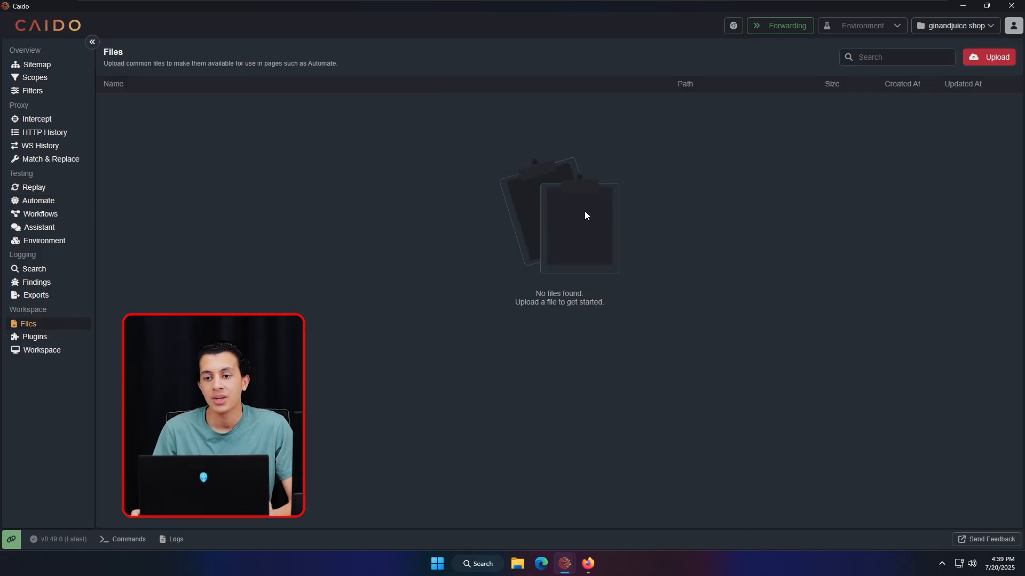
Start a wordlist upload, look through the Downloads folder, then cancel without choosing a file.
click(987, 60)
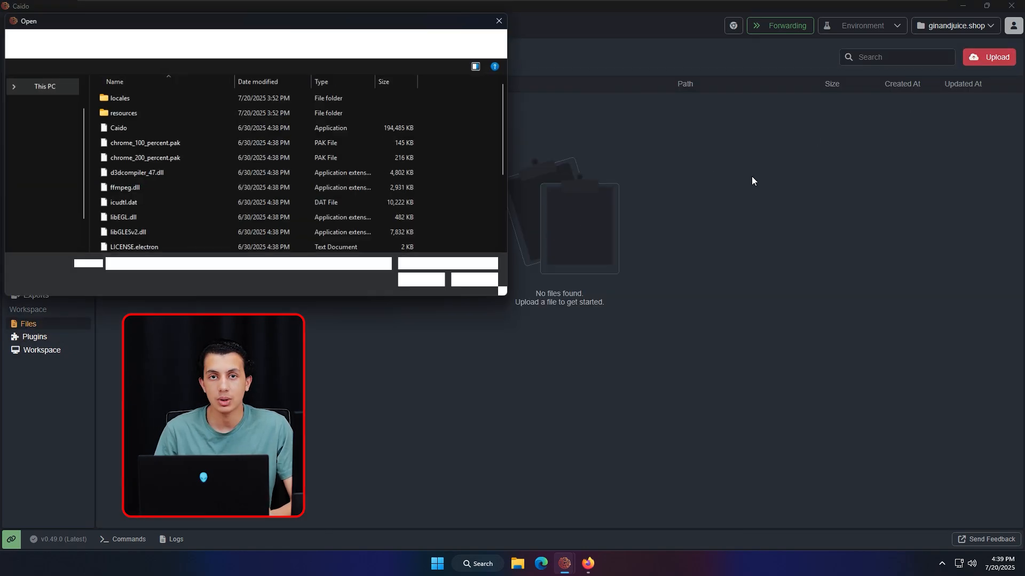
scroll(133, 188, down, 3)
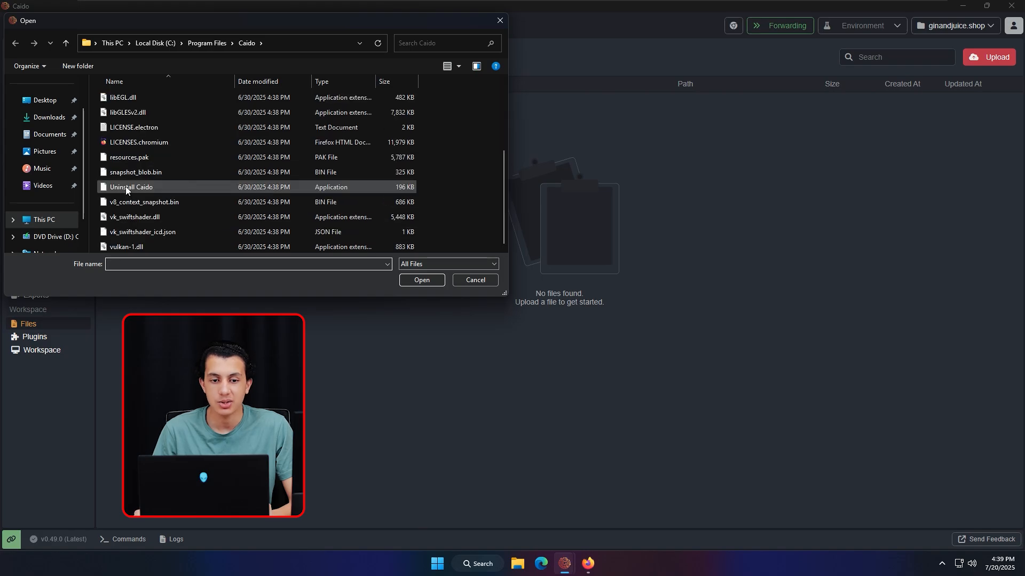
click(42, 118)
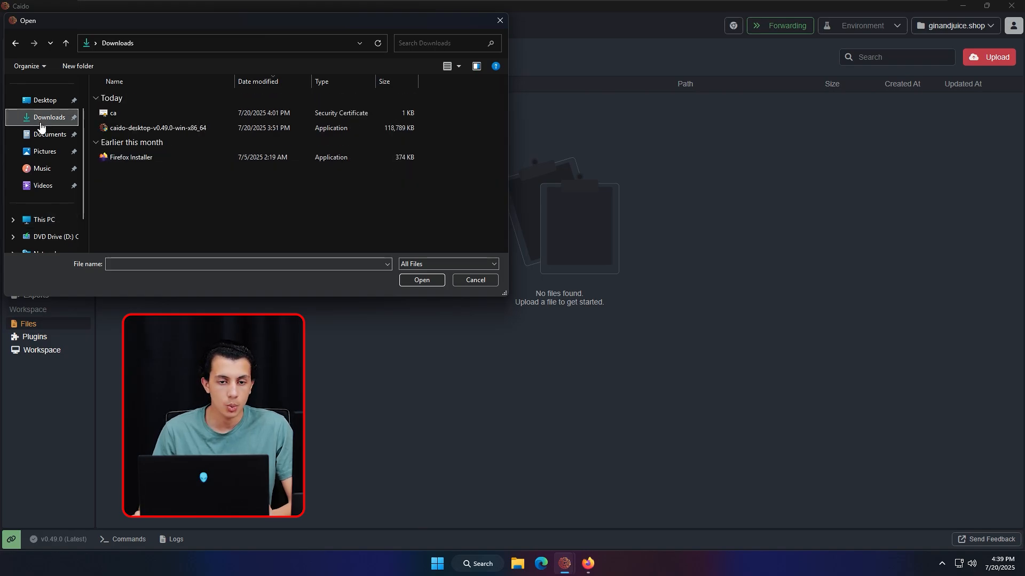
scroll(37, 176, down, 1)
scroll(43, 162, up, 3)
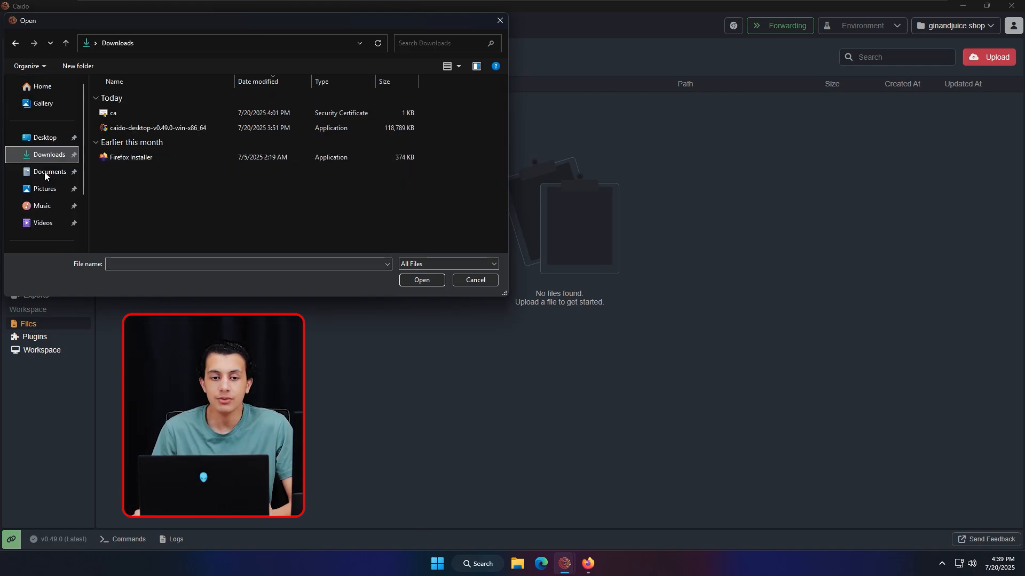
click(464, 280)
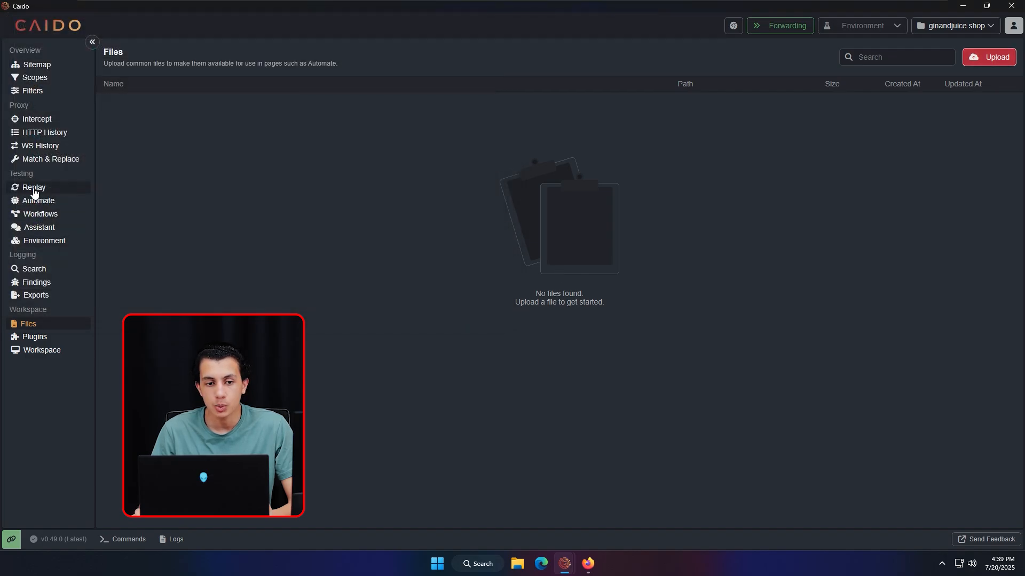
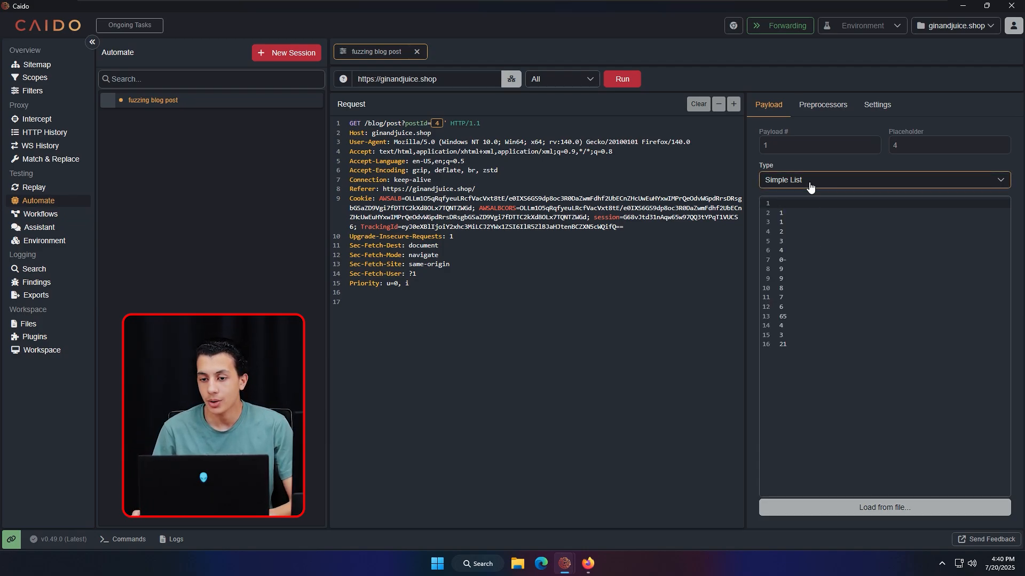
Change the postId payload type from Simple List to Null Payload, keeping 1000 payloads.
click(806, 182)
click(771, 234)
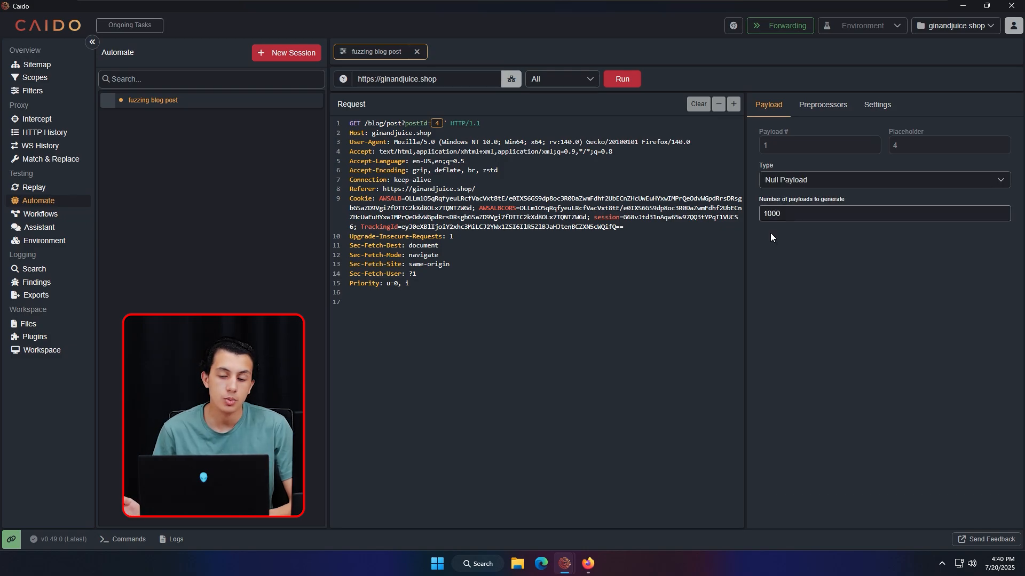
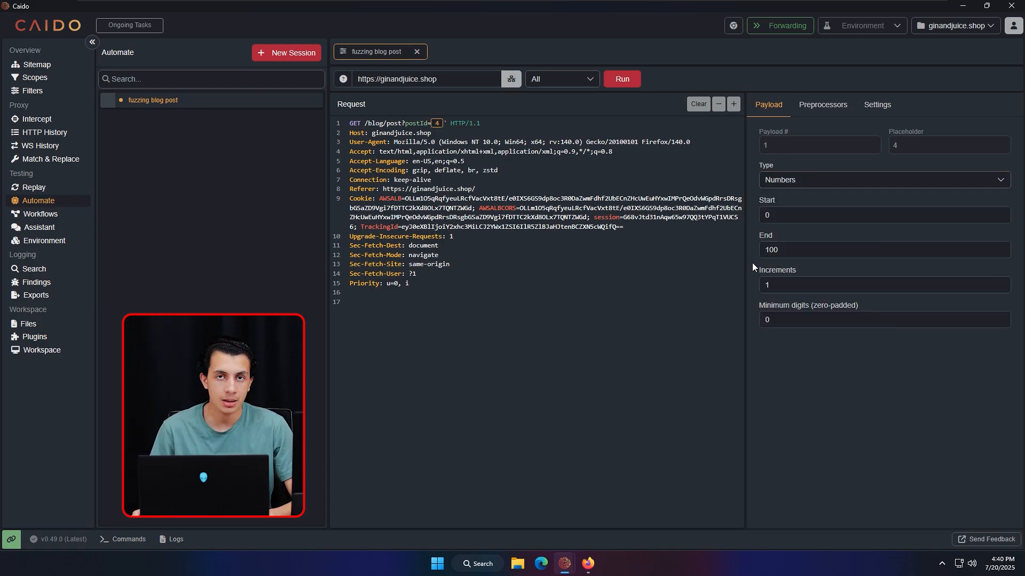
drag(802, 215, 761, 215)
drag(809, 251, 752, 256)
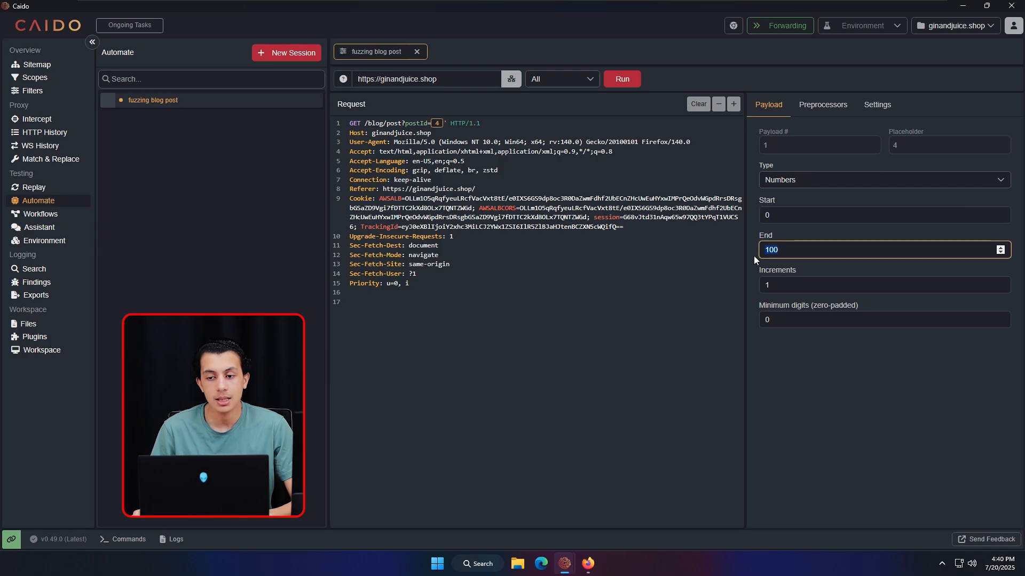
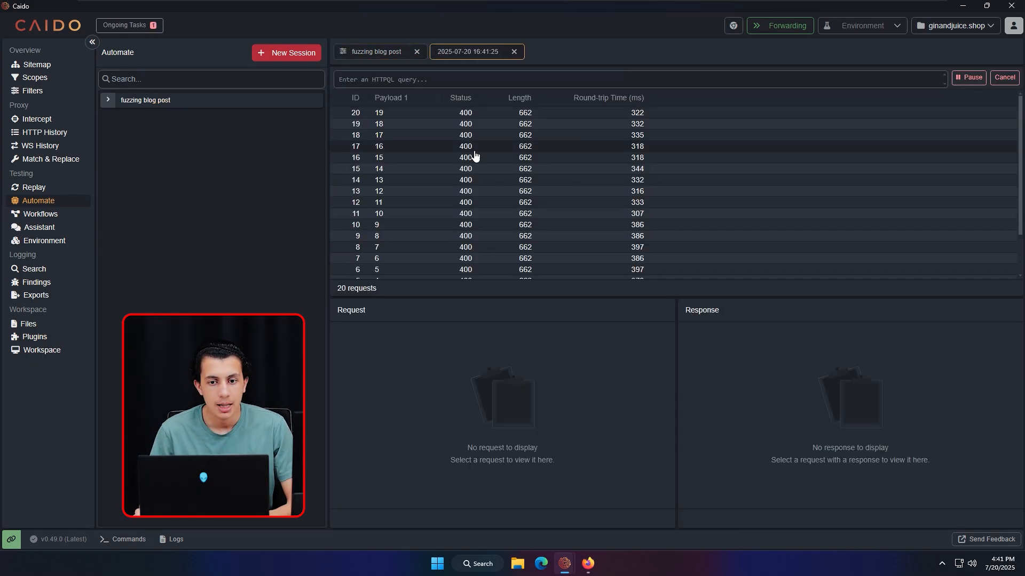
Confirm Ongoing Tasks shows nothing running, then scroll through the 101 results (all status 400, length 662).
click(128, 28)
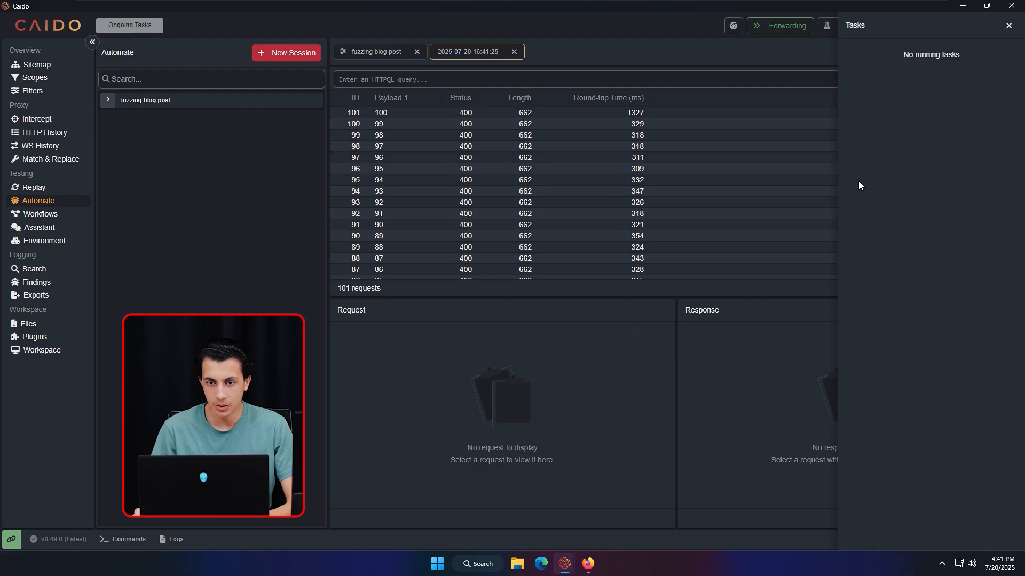
click(392, 396)
scroll(523, 168, down, 8)
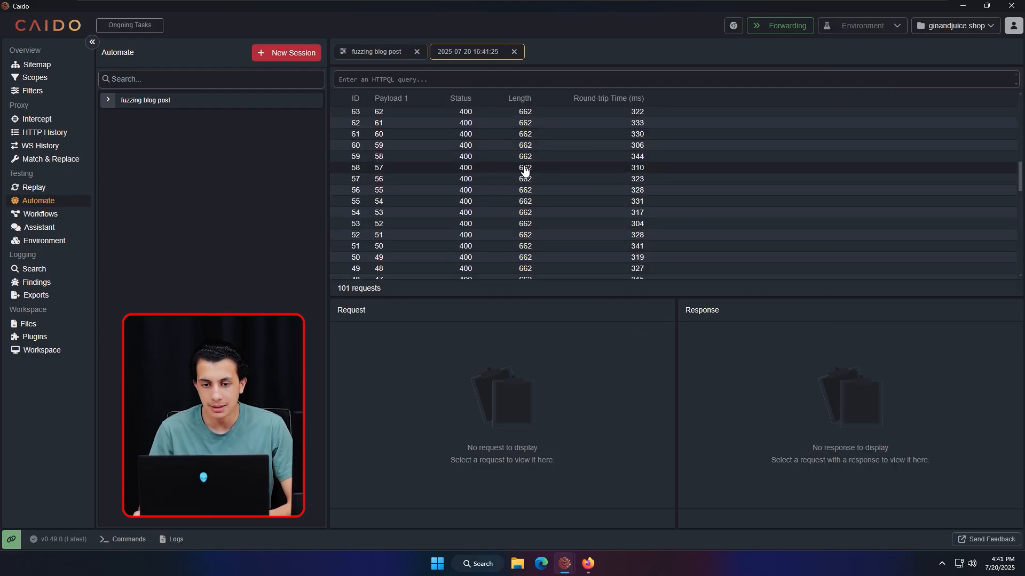
scroll(524, 168, down, 10)
scroll(475, 168, up, 20)
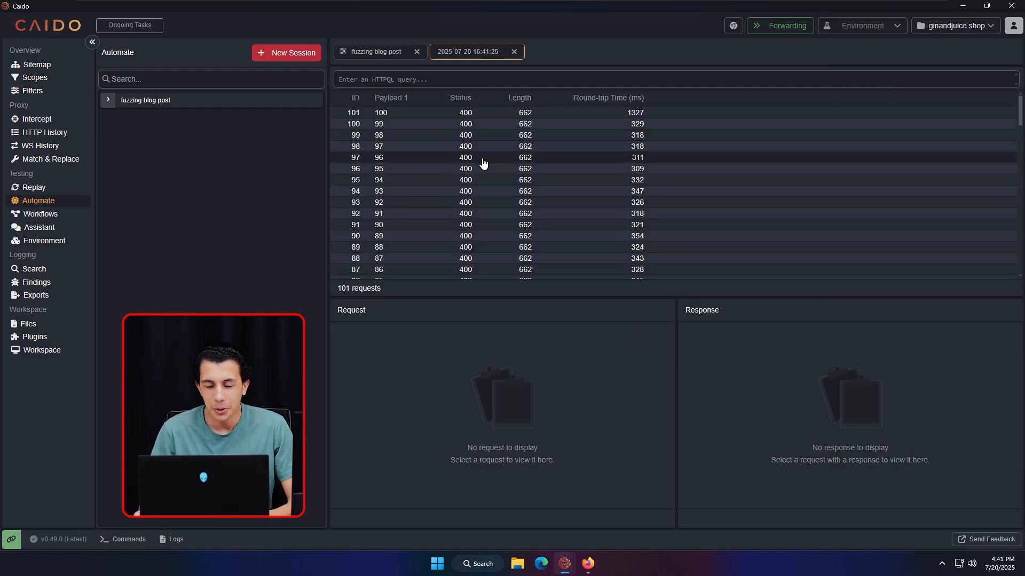
scroll(490, 134, down, 10)
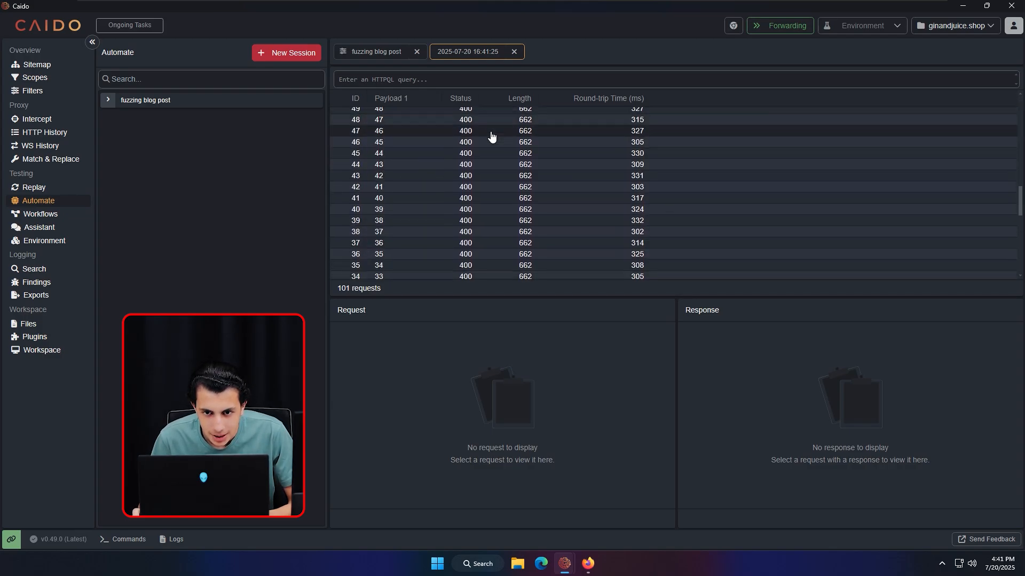
scroll(489, 134, up, 10)
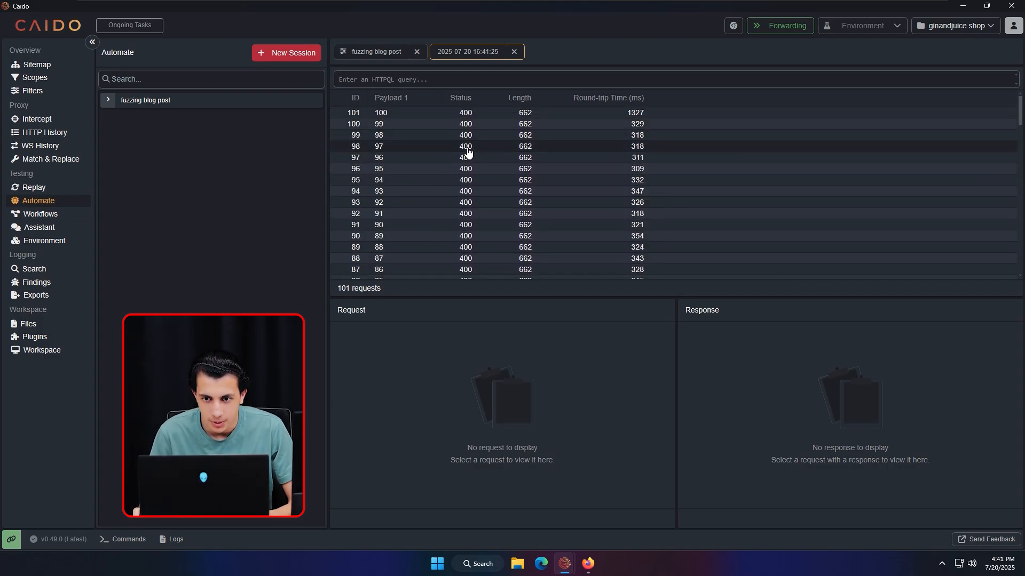
Sort by Status, Round-trip Time, then descending Length, and open request 101 showing 'Invalid blog post ID'.
click(445, 100)
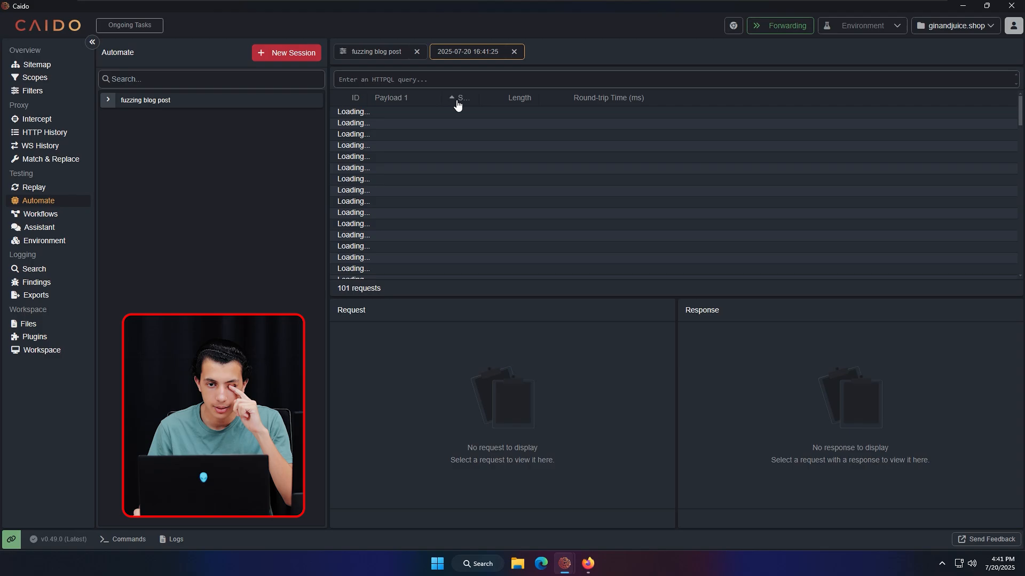
click(667, 98)
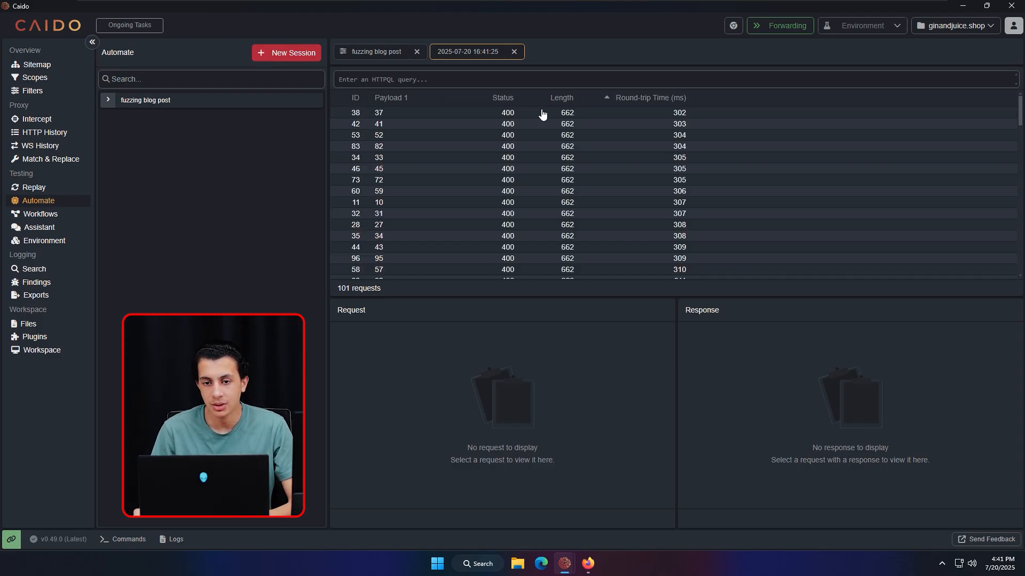
click(561, 100)
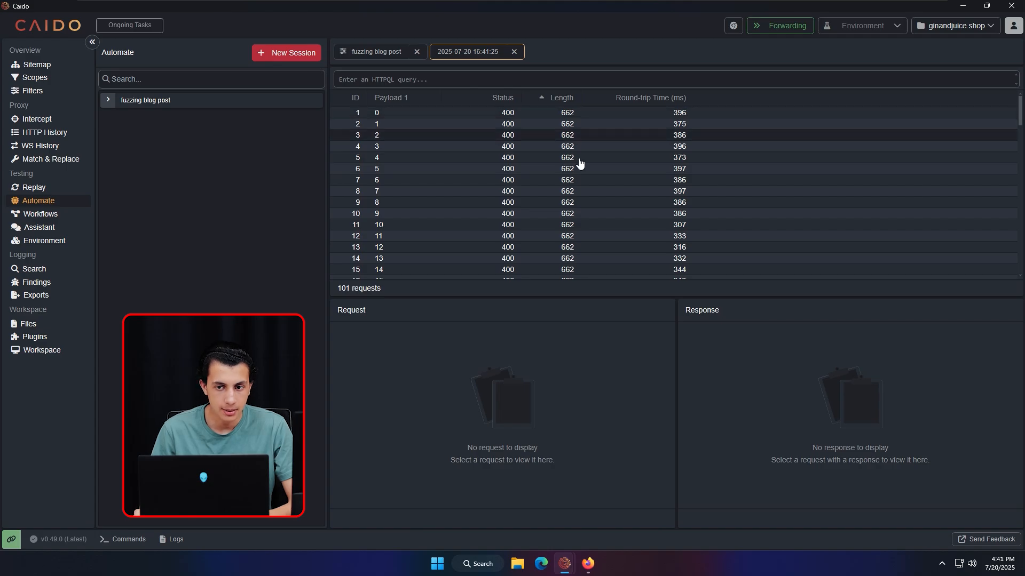
click(563, 98)
scroll(562, 136, down, 15)
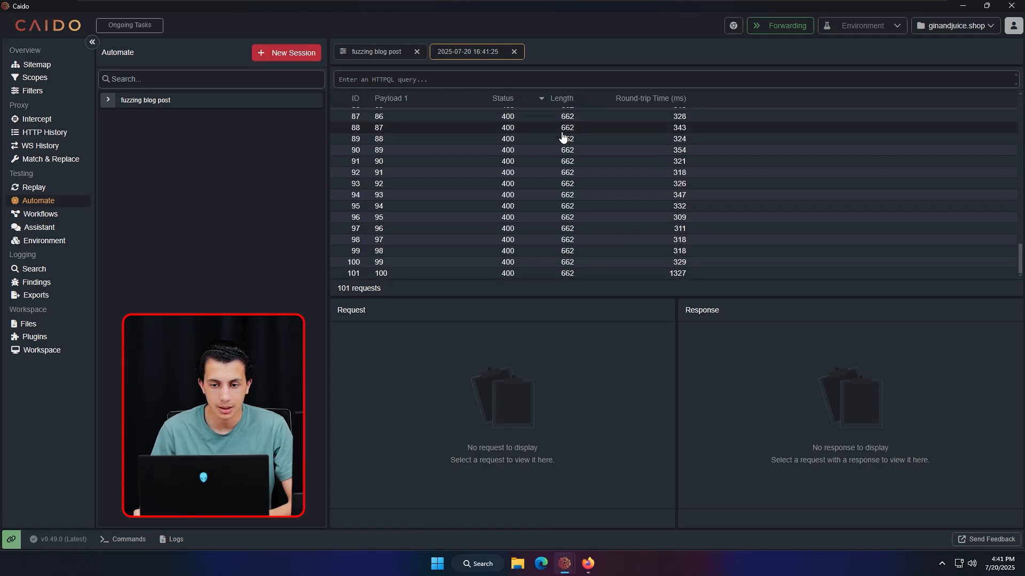
click(652, 273)
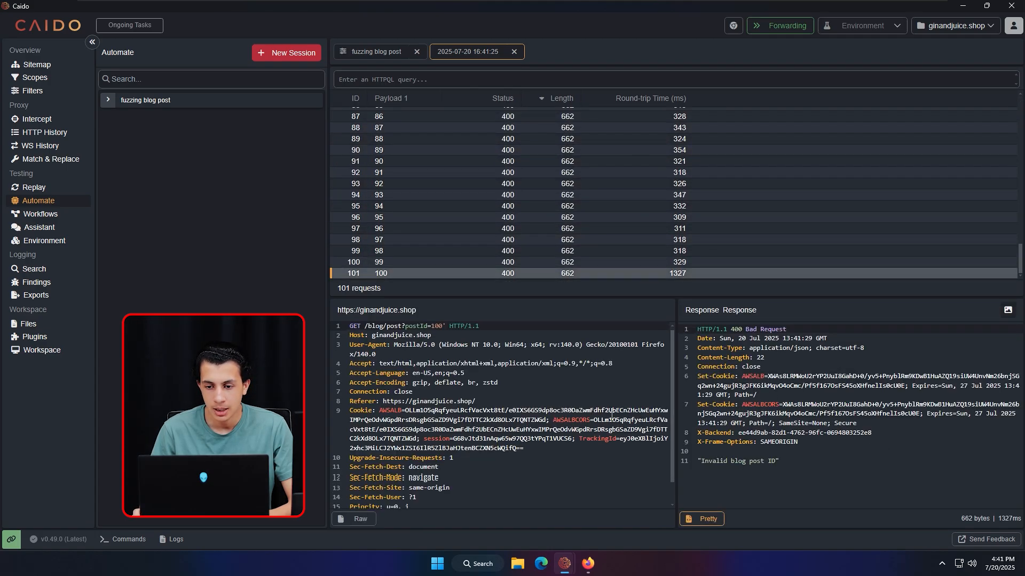
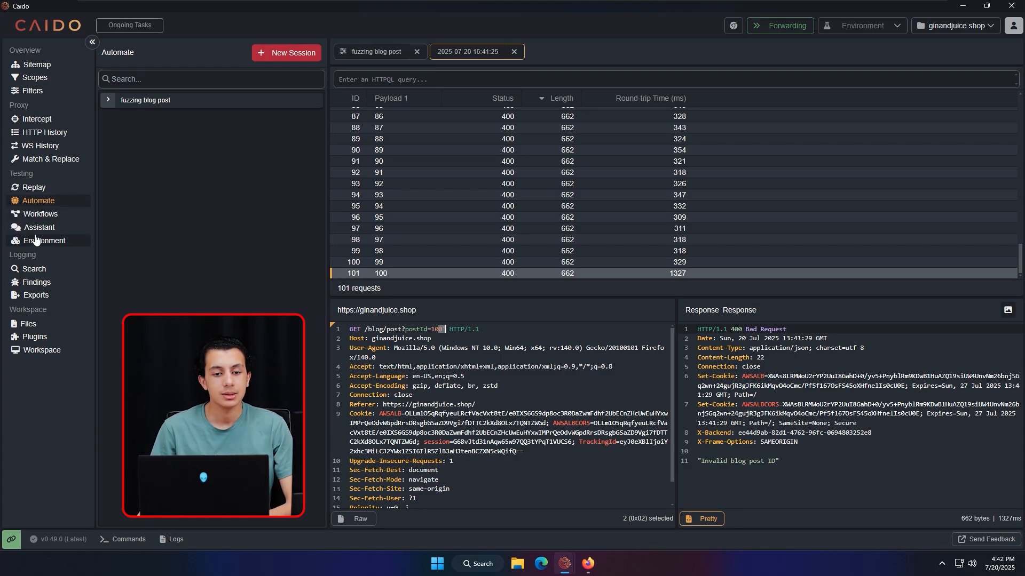
Open the Workflows page from the Testing section of the sidebar.
click(33, 214)
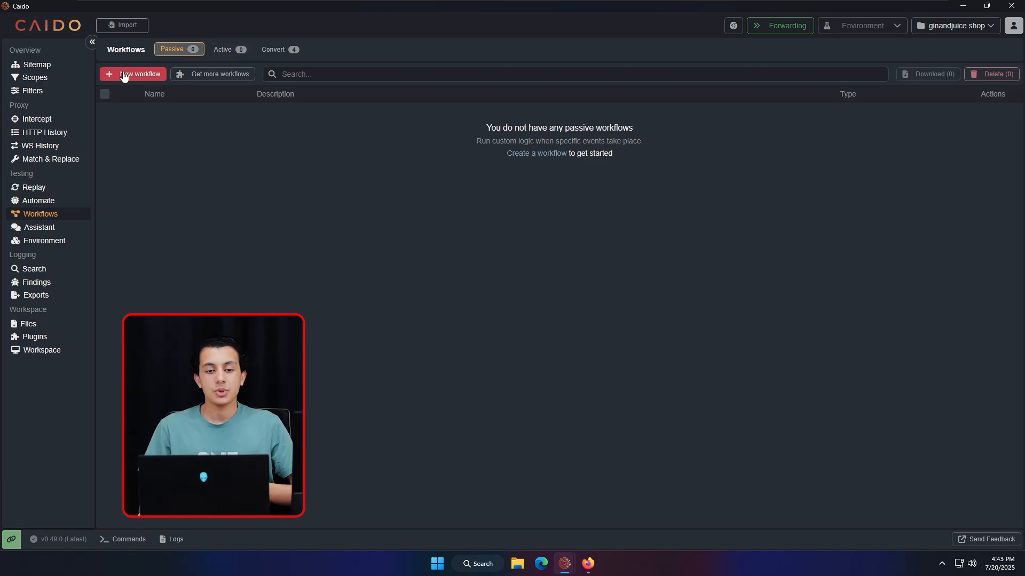
Start a new workflow and add If/Else and Javascript nodes beside On Intercept Request.
click(157, 79)
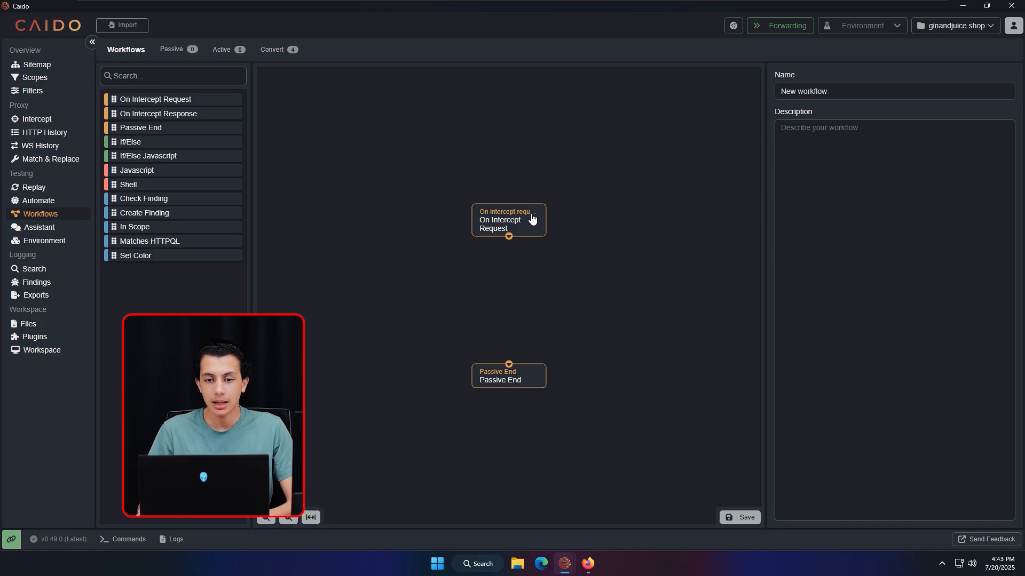
drag(531, 220, 365, 154)
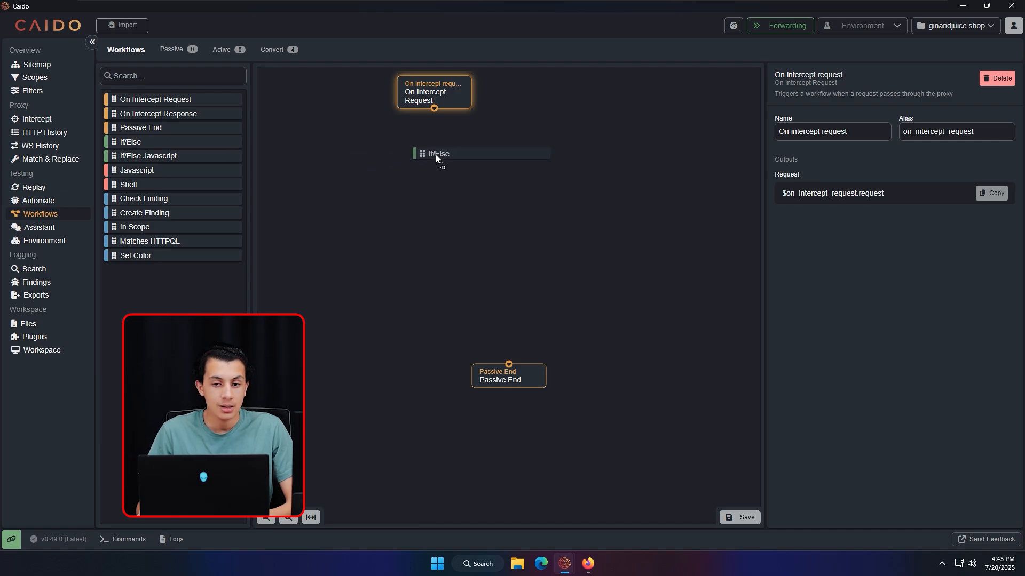
drag(435, 154, 436, 155)
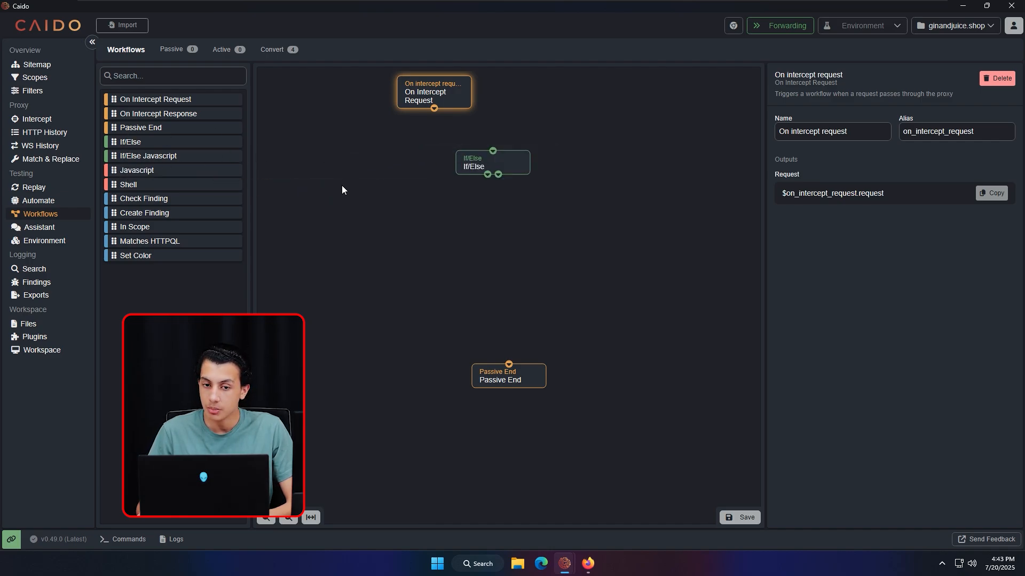
drag(137, 170, 337, 196)
drag(474, 162, 462, 167)
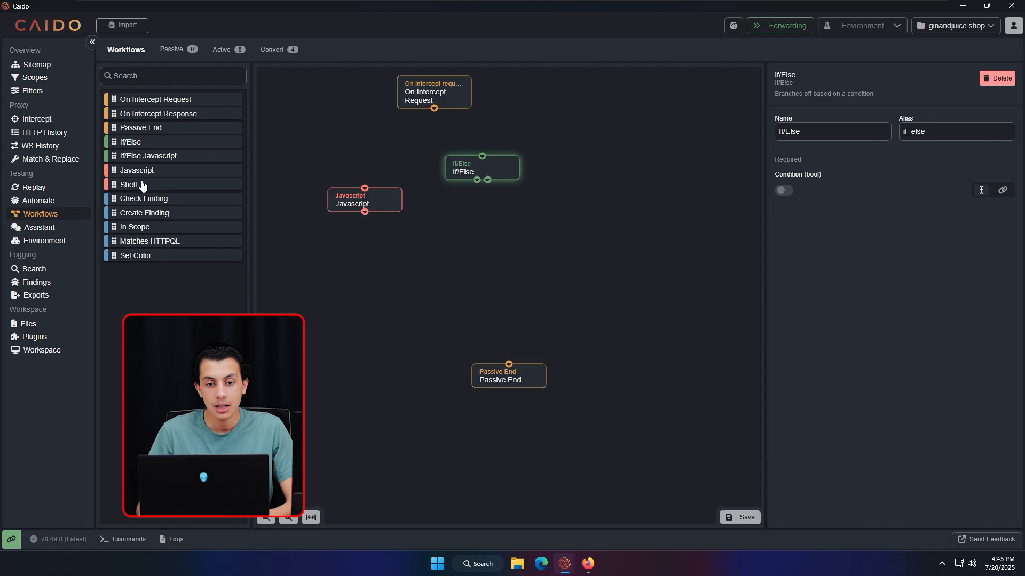
Add a Shell node, check which shells it can run, then add a Set Color node.
drag(141, 185, 609, 223)
click(609, 226)
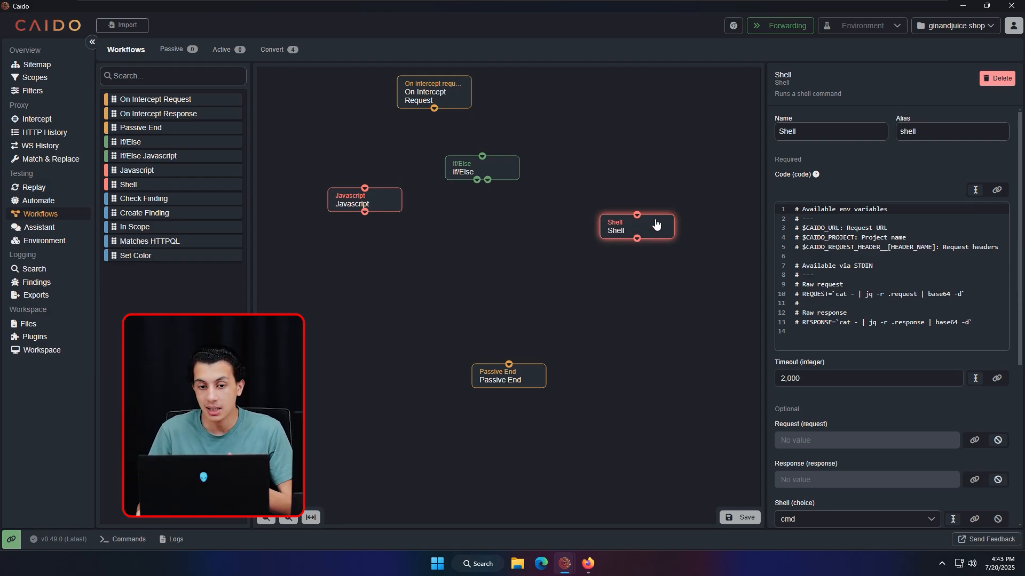
scroll(871, 245, down, 5)
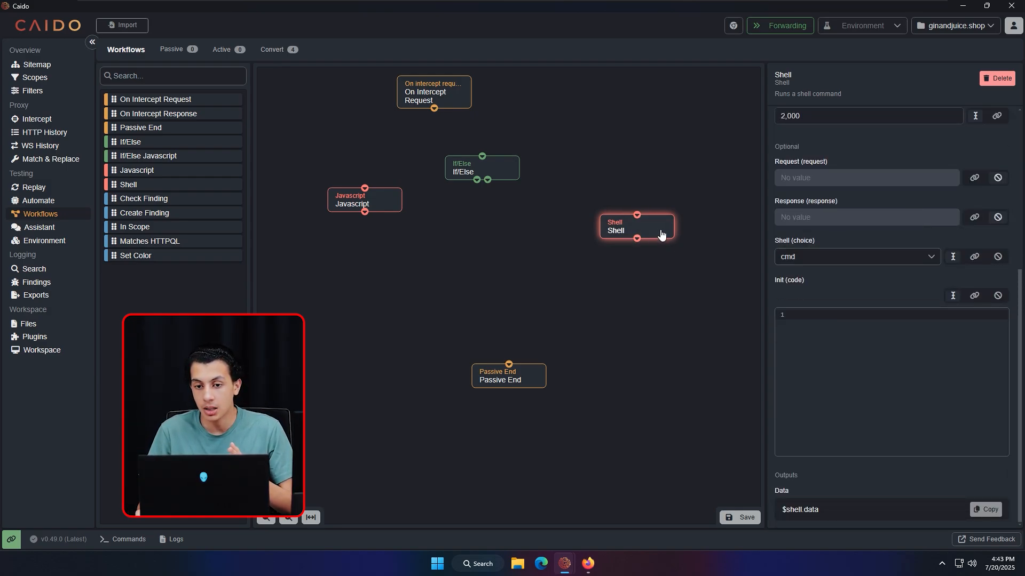
click(849, 257)
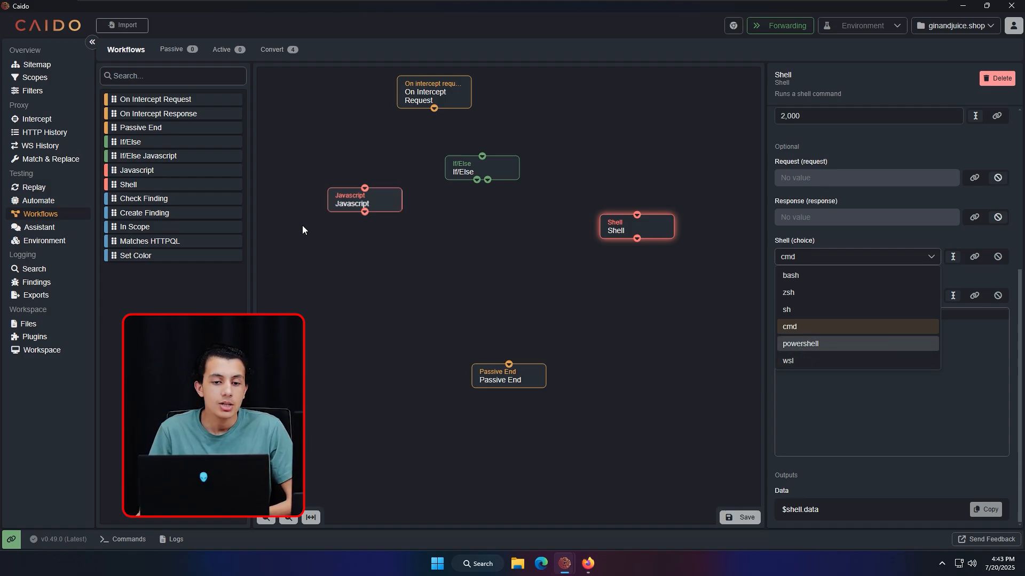
drag(123, 256, 515, 233)
Inspect the Set Color node's settings and connect On Intercept Request to the If/Else node.
click(539, 245)
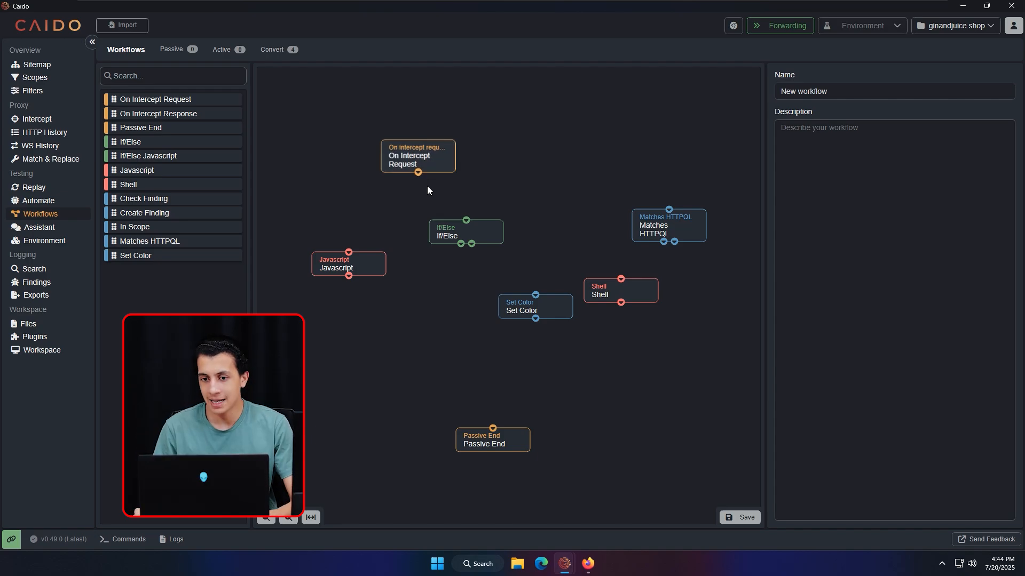
drag(418, 173, 621, 279)
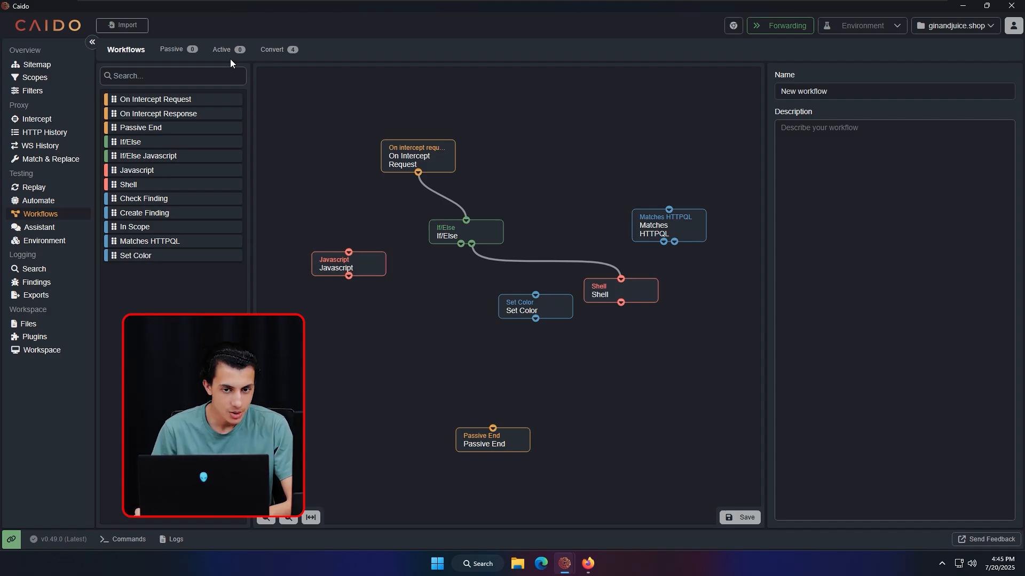
Show the Convert workflows, peek into Base64 Decode, and try starting a new convert workflow.
click(281, 50)
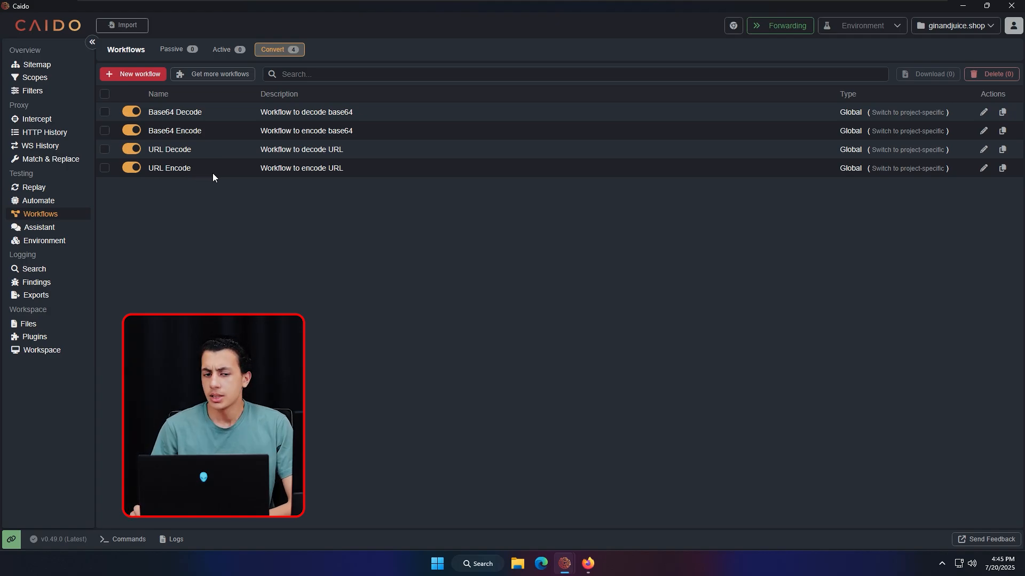
click(984, 114)
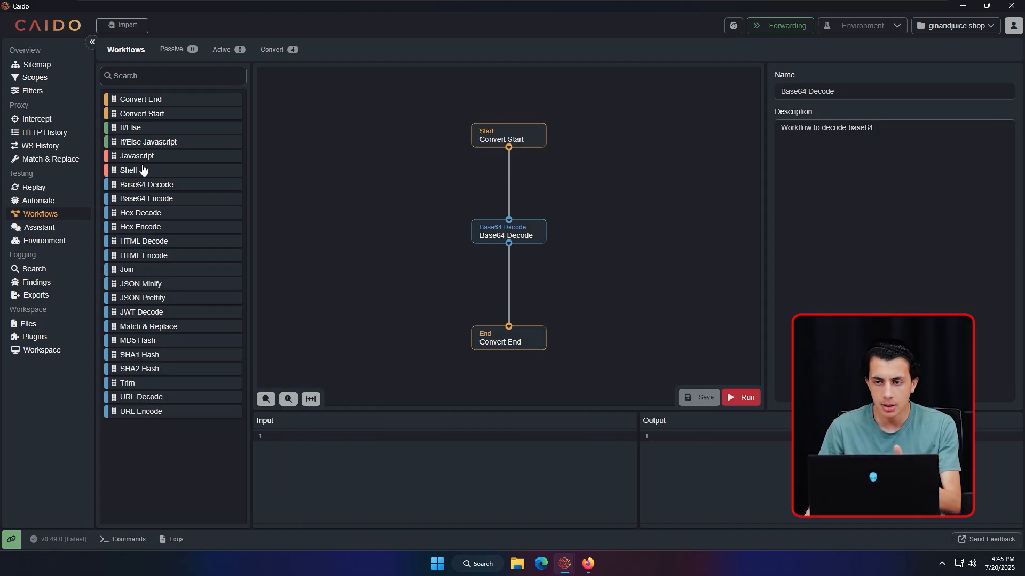
click(274, 50)
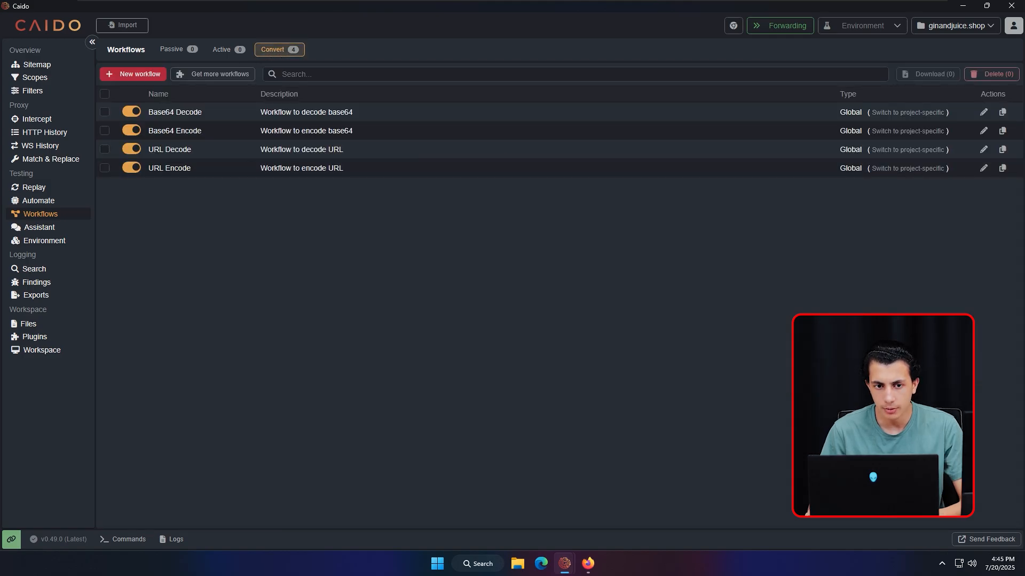
click(137, 76)
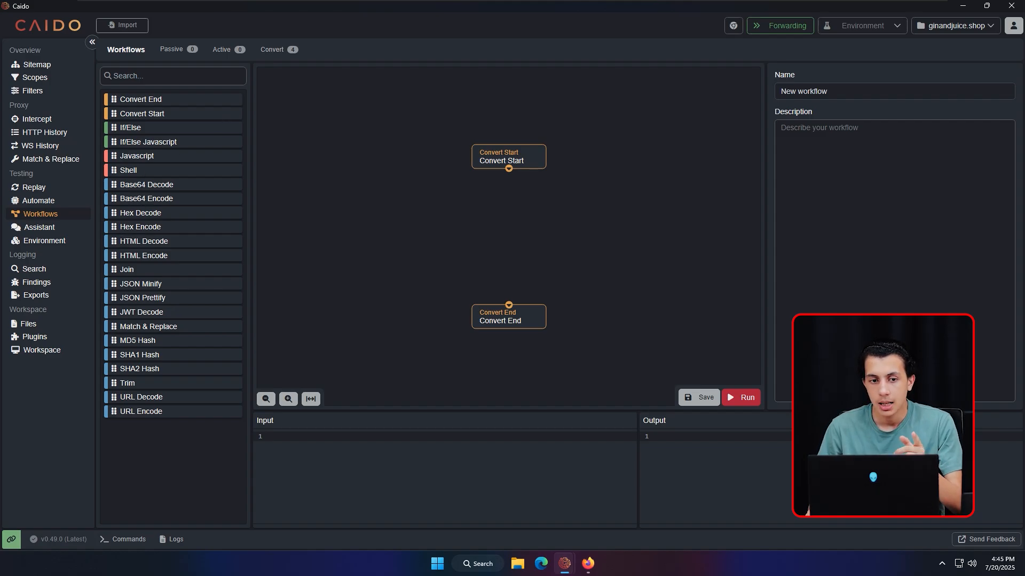
Browse the Passive and Active workflow tabs before returning to the Convert list.
click(167, 50)
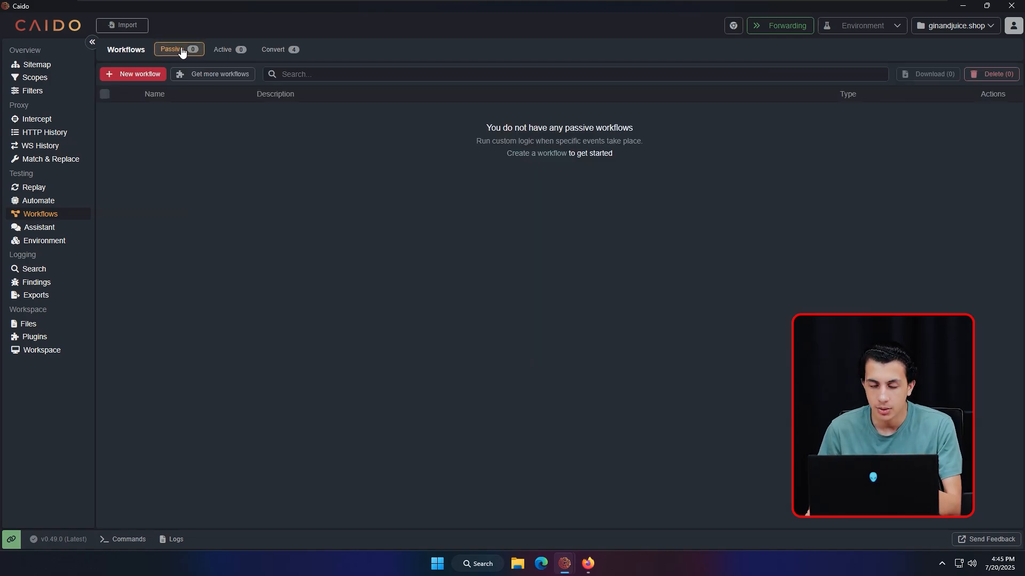
click(239, 50)
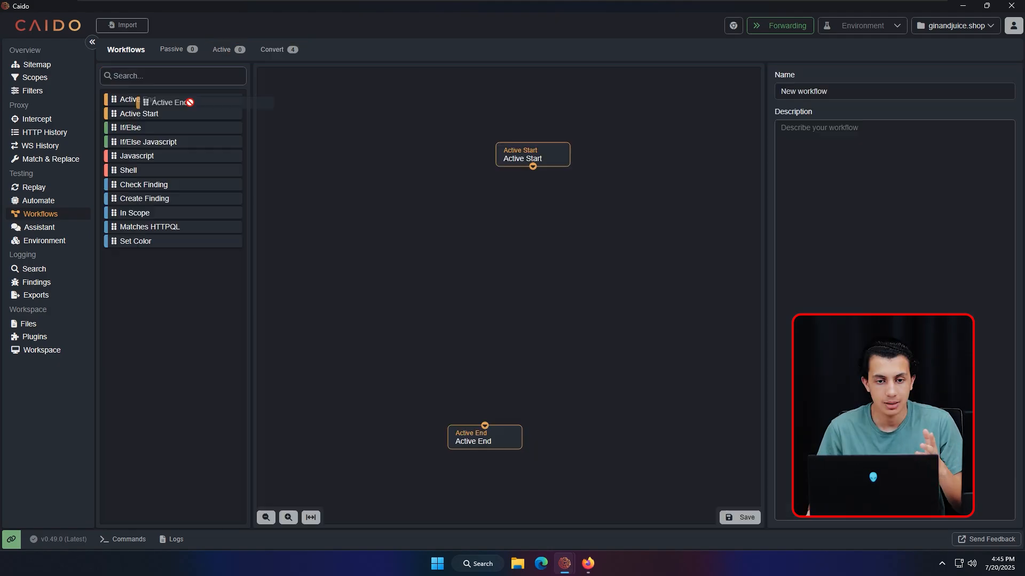
drag(159, 100, 189, 101)
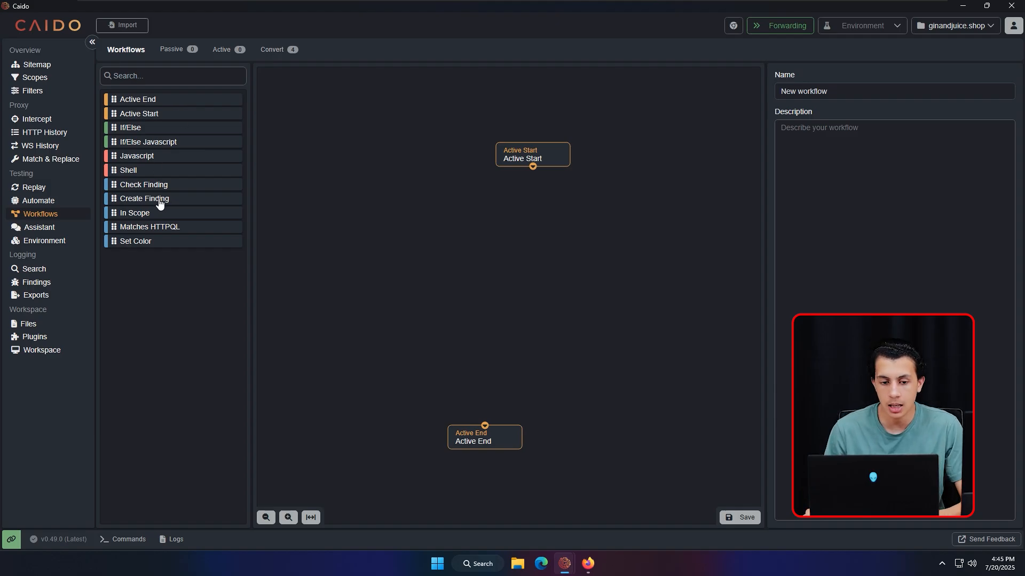
click(276, 50)
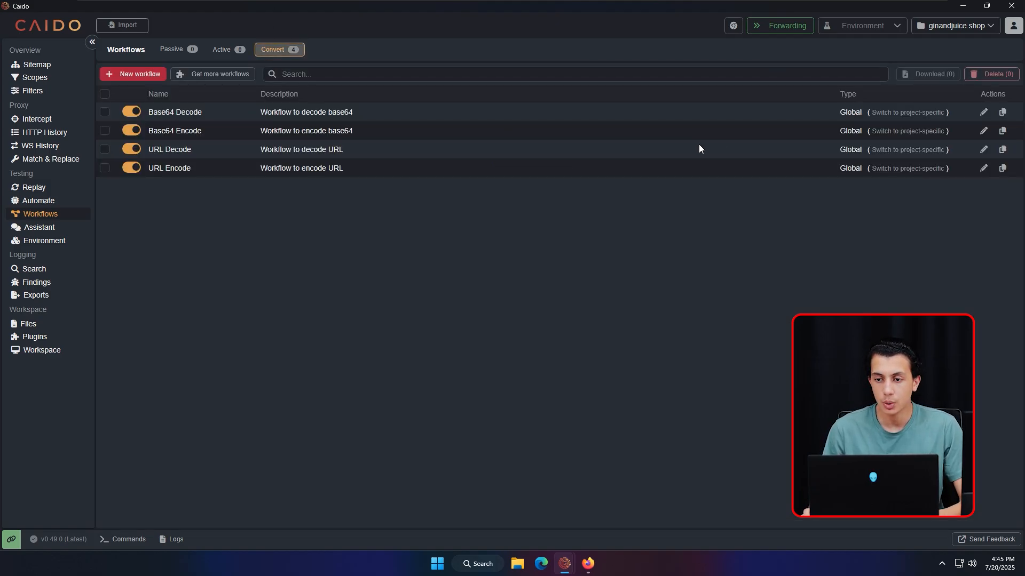
Reposition Base64 Decode's Convert Start, Base64 Decode and End nodes, then return to the Convert list.
click(983, 112)
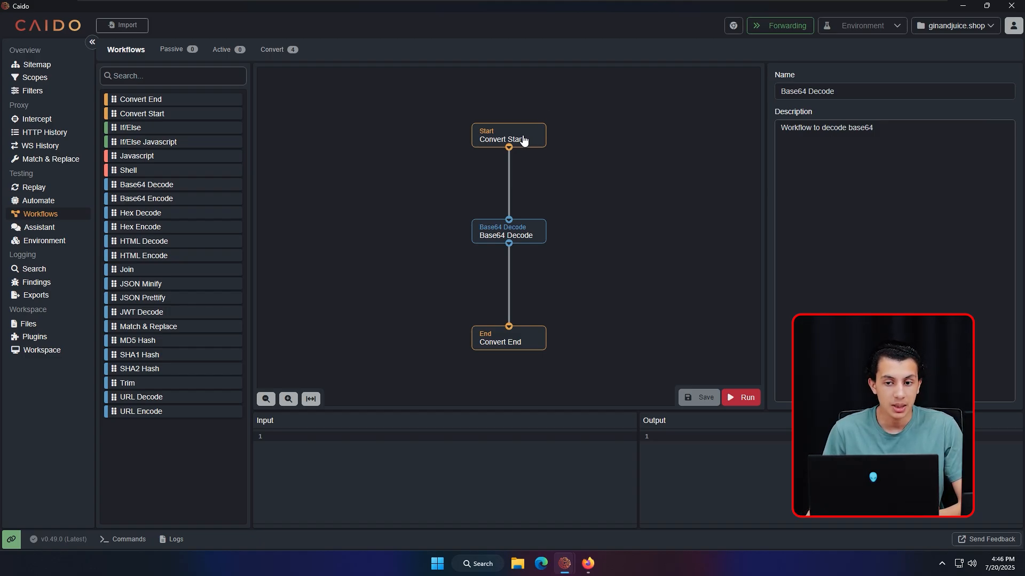
drag(523, 140, 464, 97)
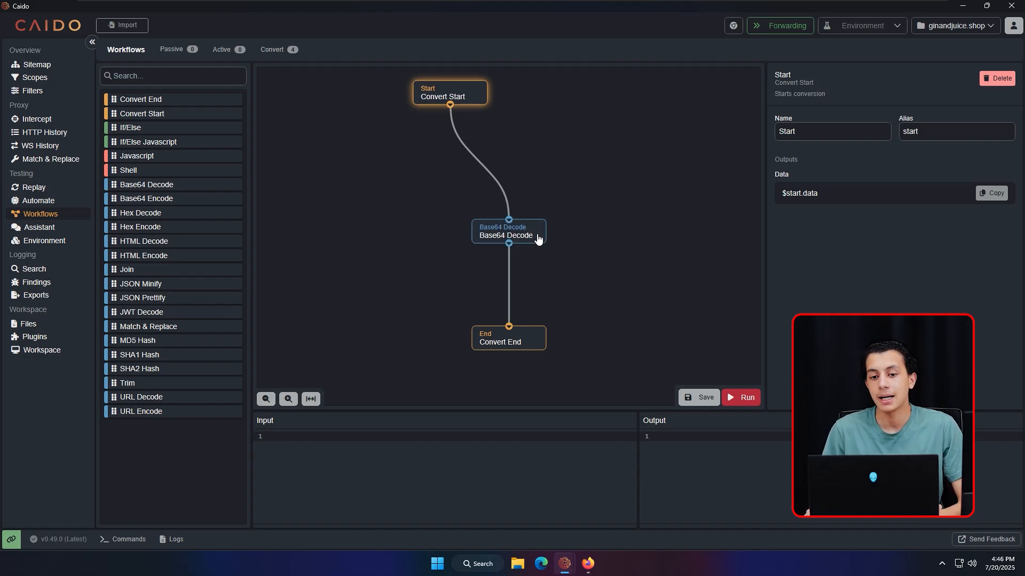
drag(535, 237, 376, 193)
drag(374, 196, 368, 197)
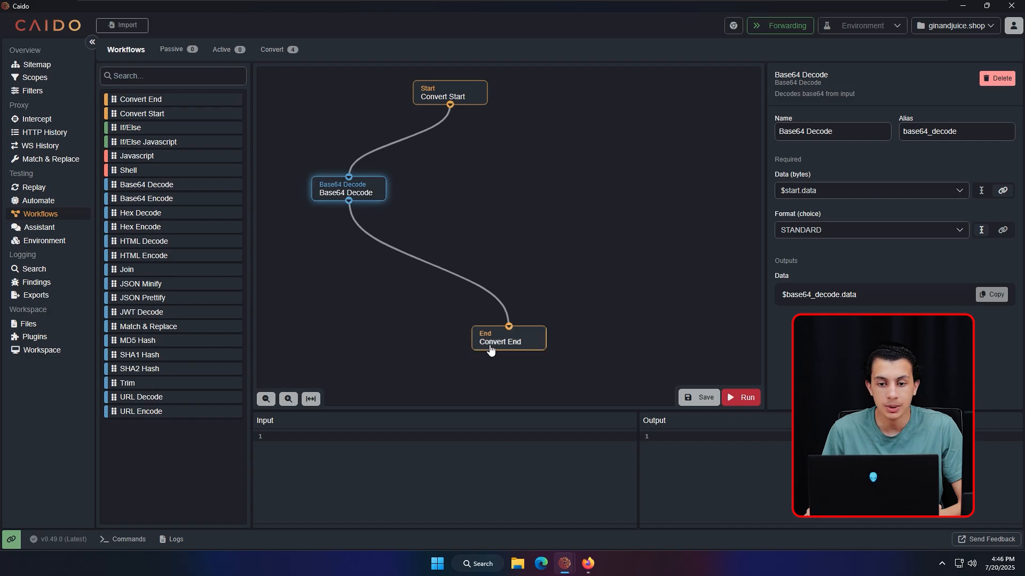
drag(489, 344, 596, 280)
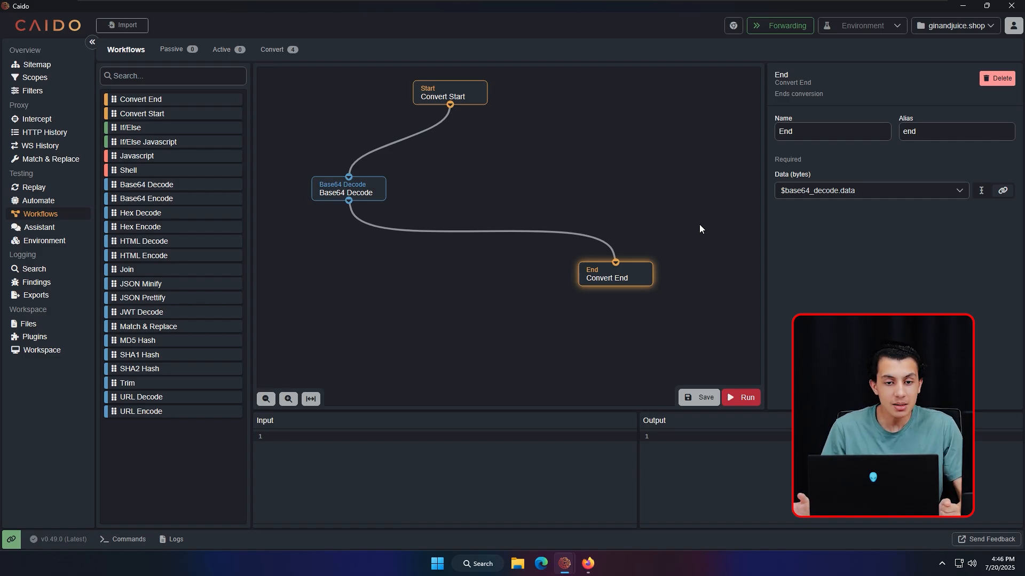
click(286, 50)
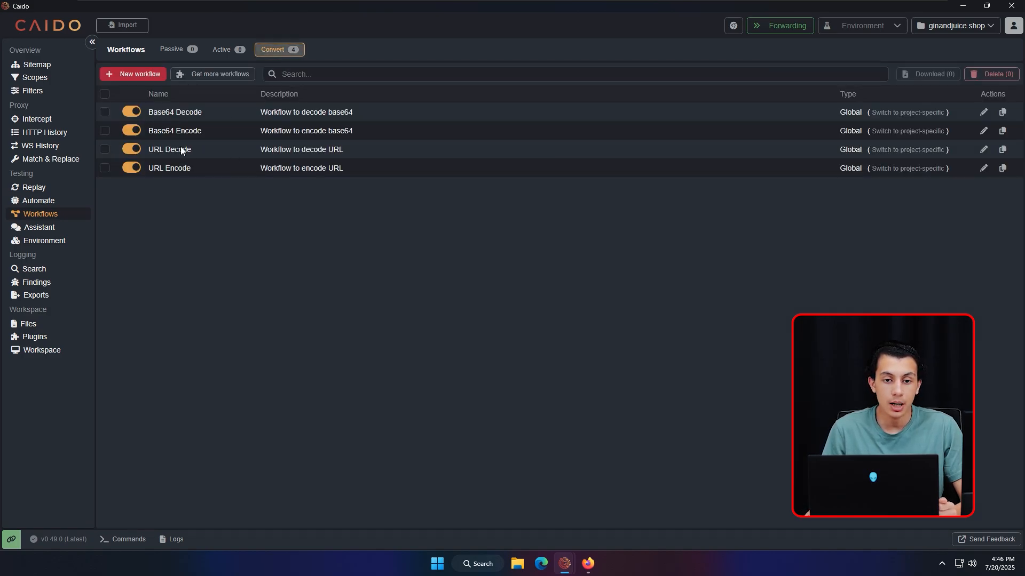
Start a new Convert workflow and rename it jwrt.
click(139, 75)
click(851, 93)
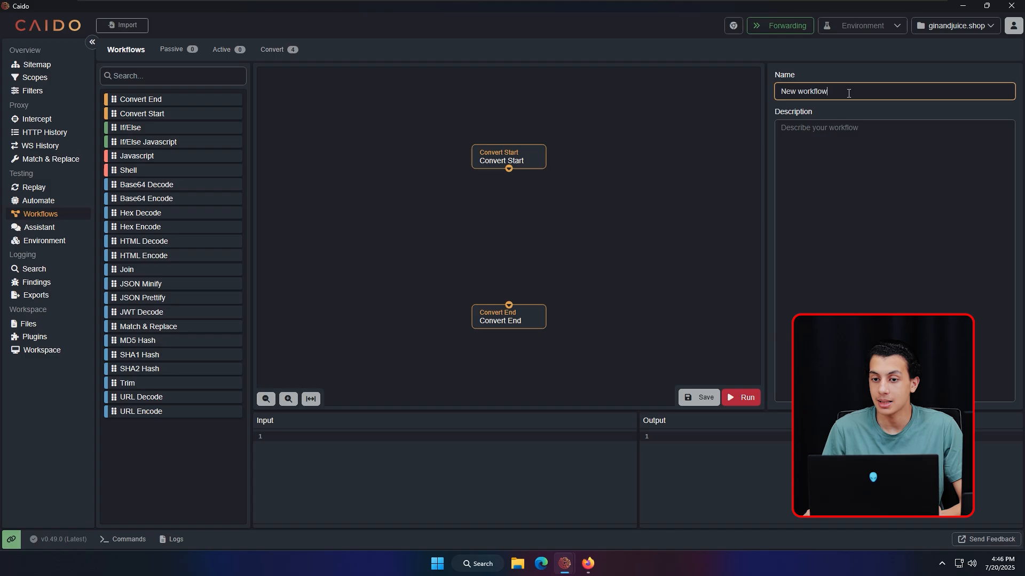
key(ctrl+a)
key(Caps_Lock)
text(jw)
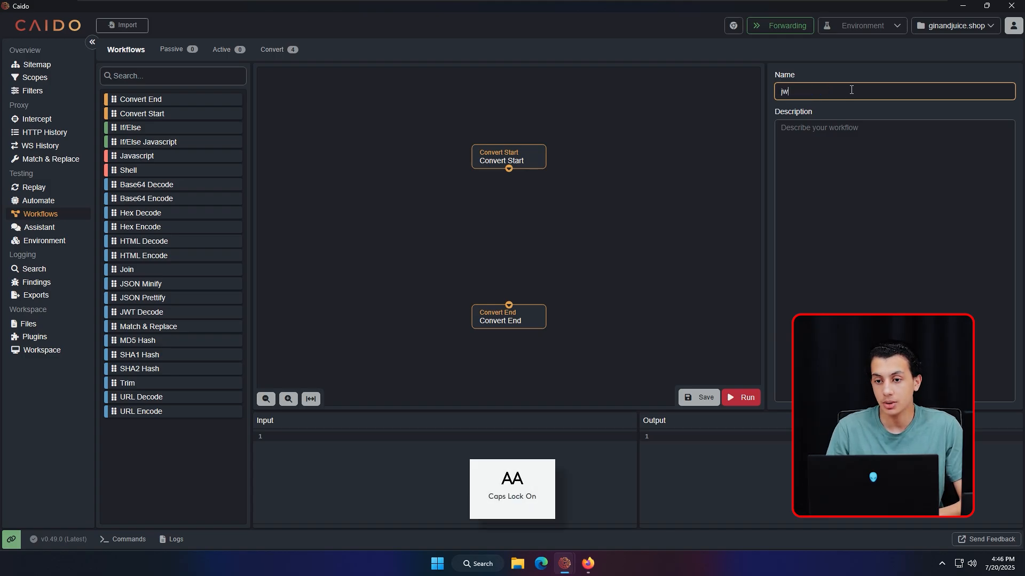
text(t)
Add a JWT Decode node, wire Convert Start into it, and save the workflow.
drag(507, 153, 437, 67)
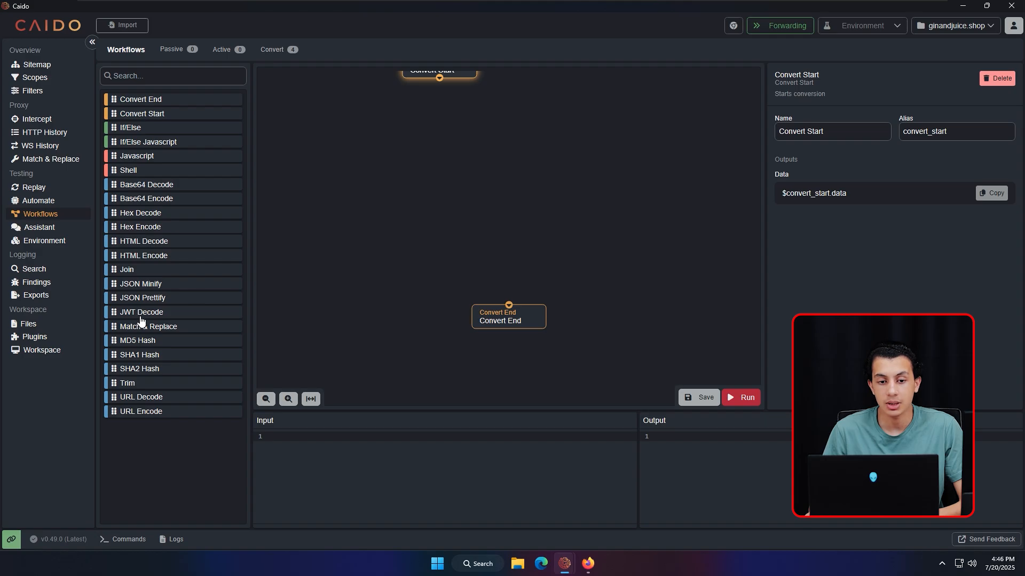
drag(139, 314, 572, 200)
key(Caps_Lock)
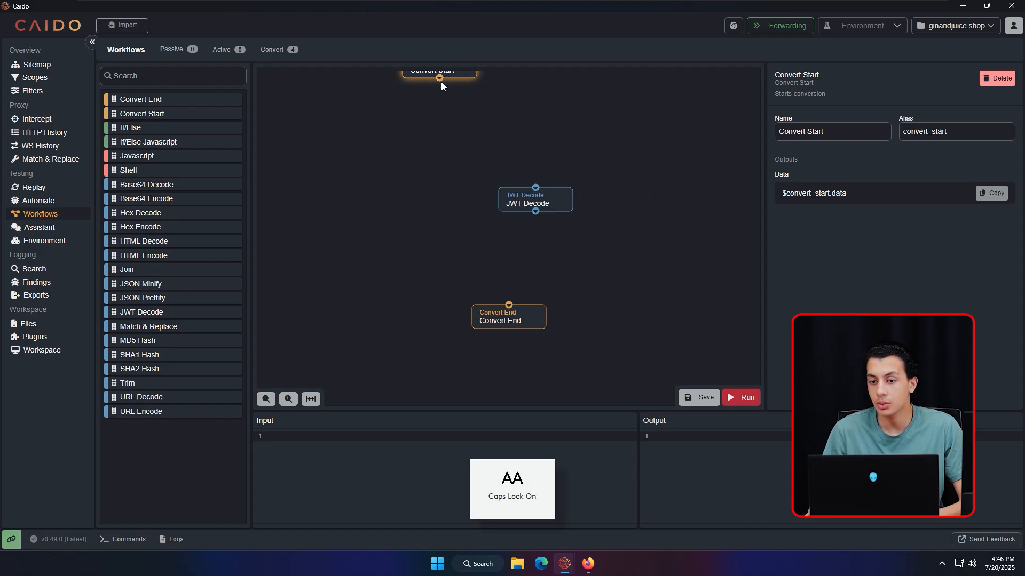
drag(441, 82, 522, 318)
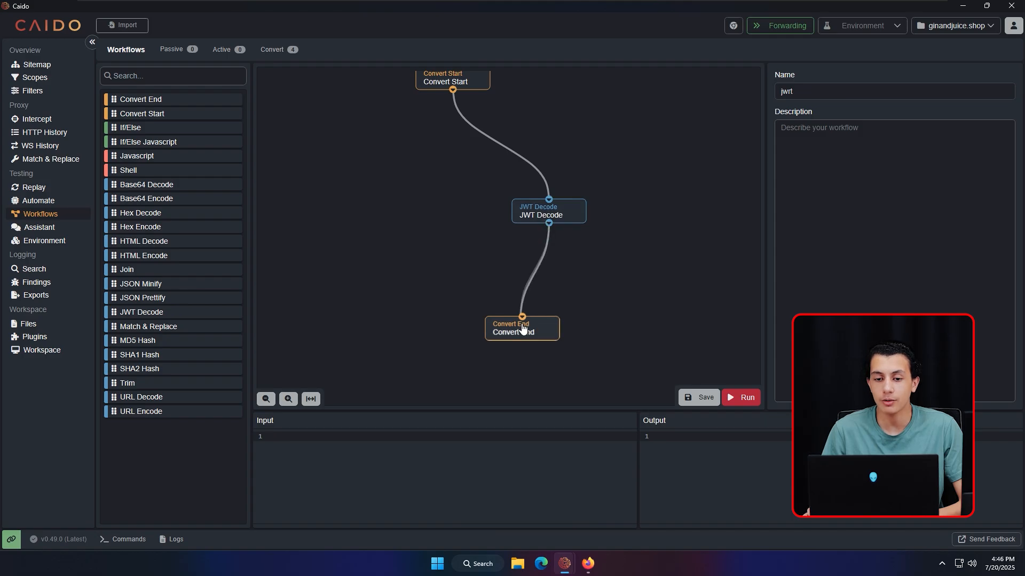
click(699, 397)
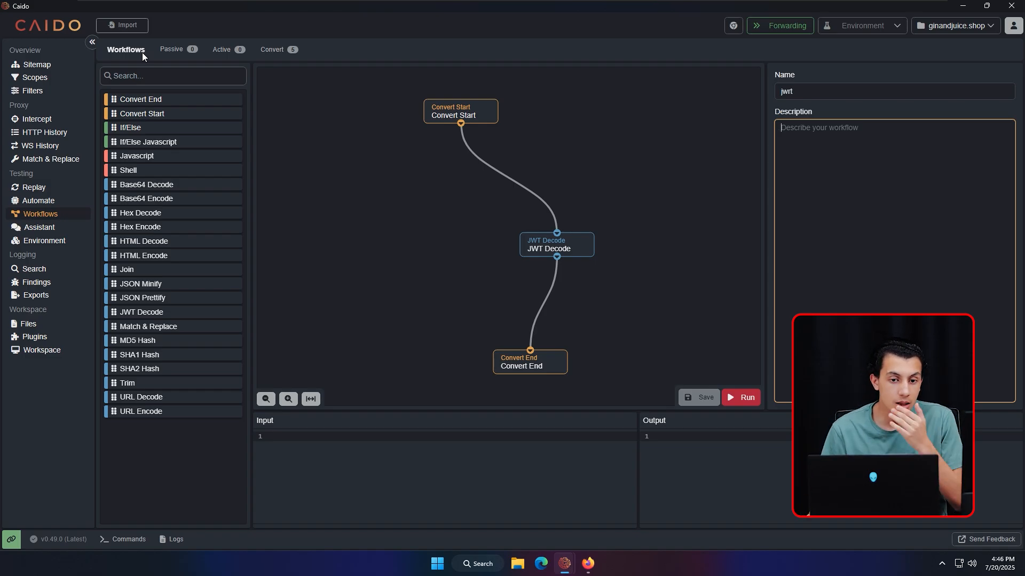
click(271, 50)
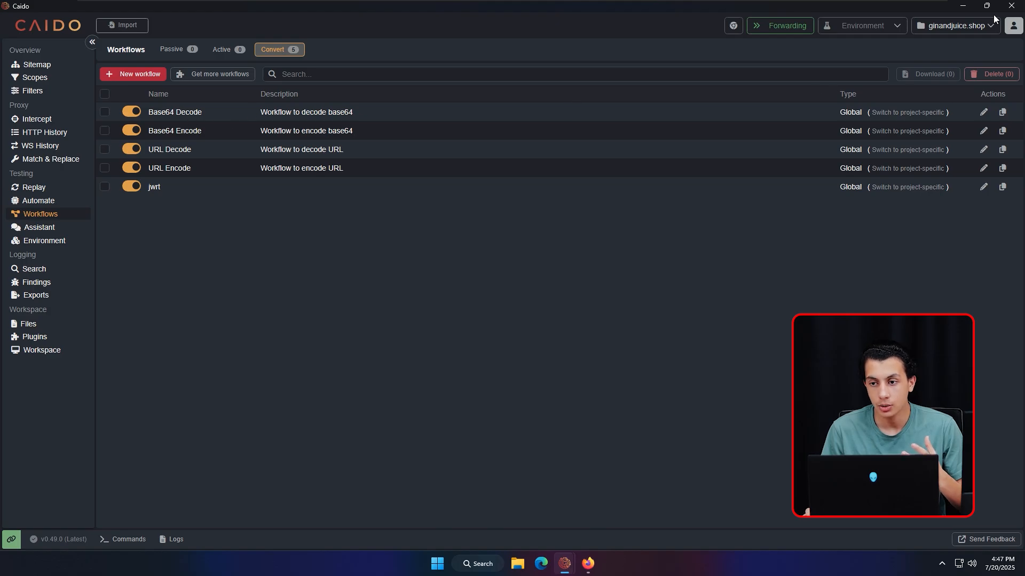
Go to the Shortcuts page of Settings through the profile menu.
click(1013, 26)
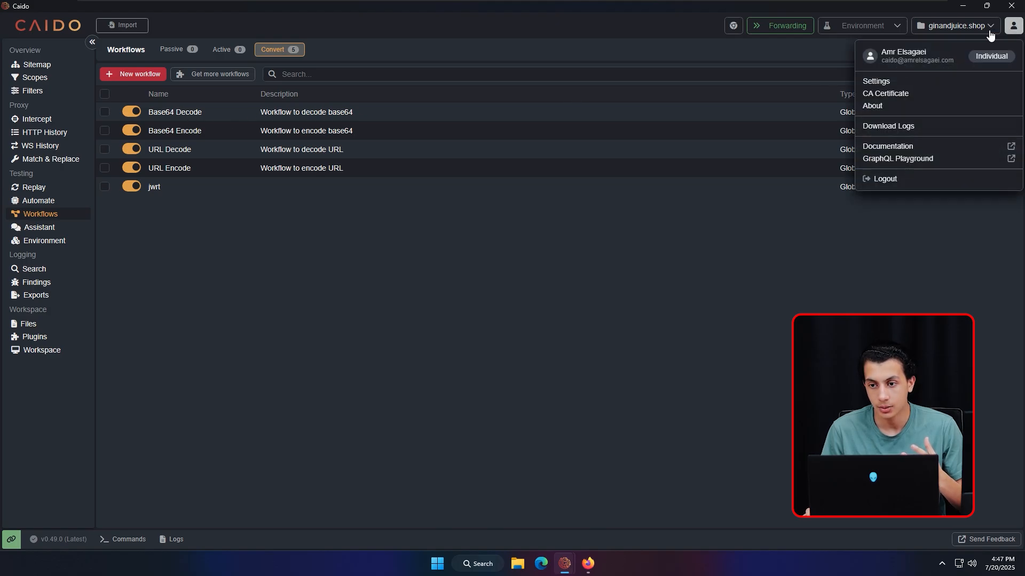
click(887, 82)
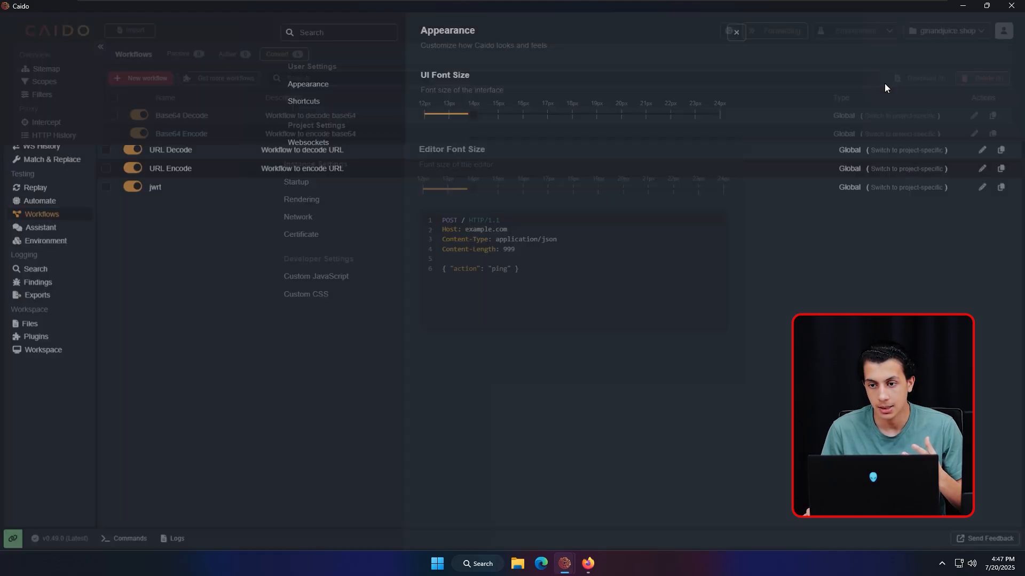
click(307, 105)
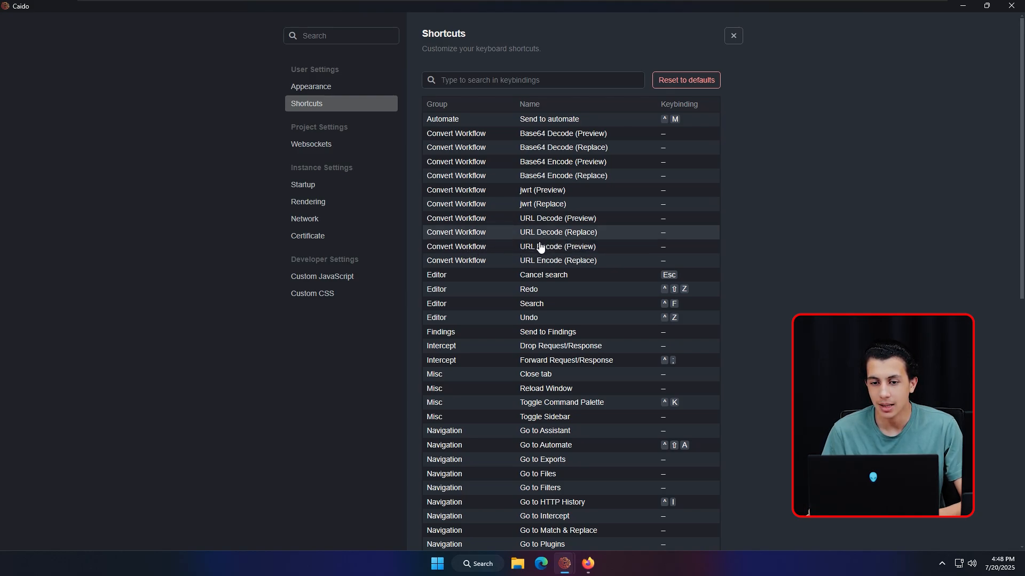
Bind Ctrl+U to URL Decode (Replace) and Ctrl+Shift+U to URL Encode (Replace), then close settings.
click(681, 232)
click(503, 286)
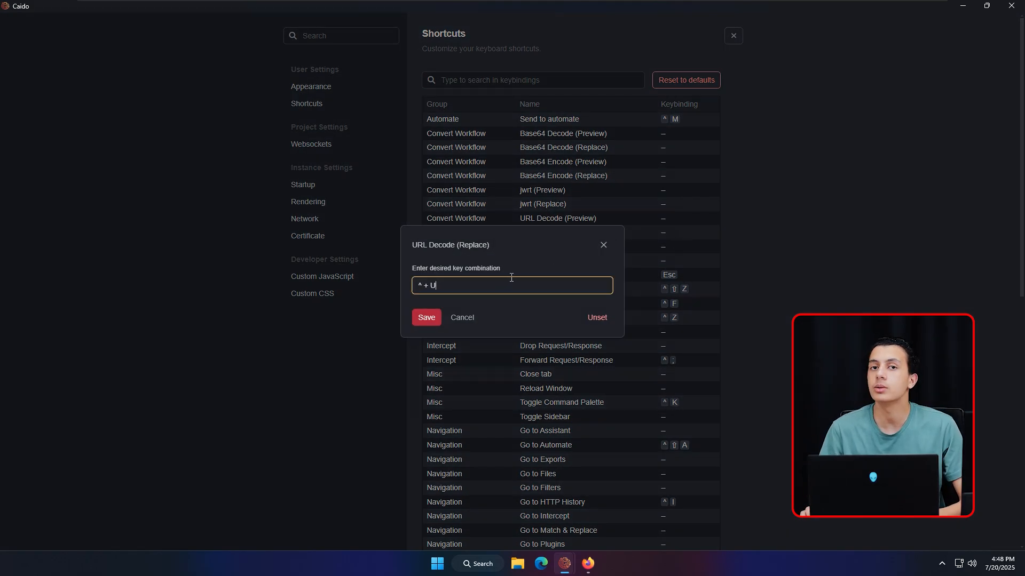
click(426, 318)
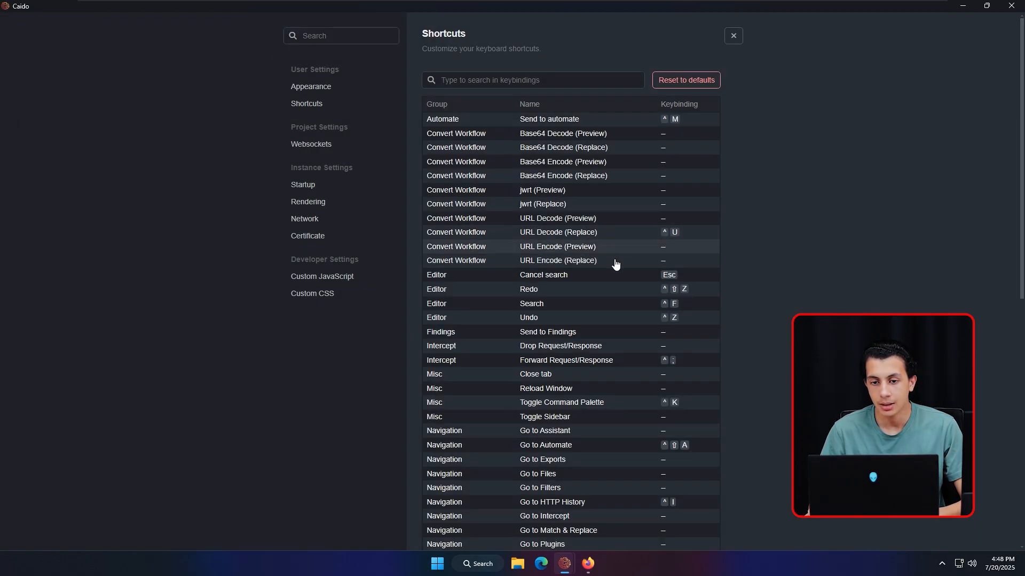
click(687, 264)
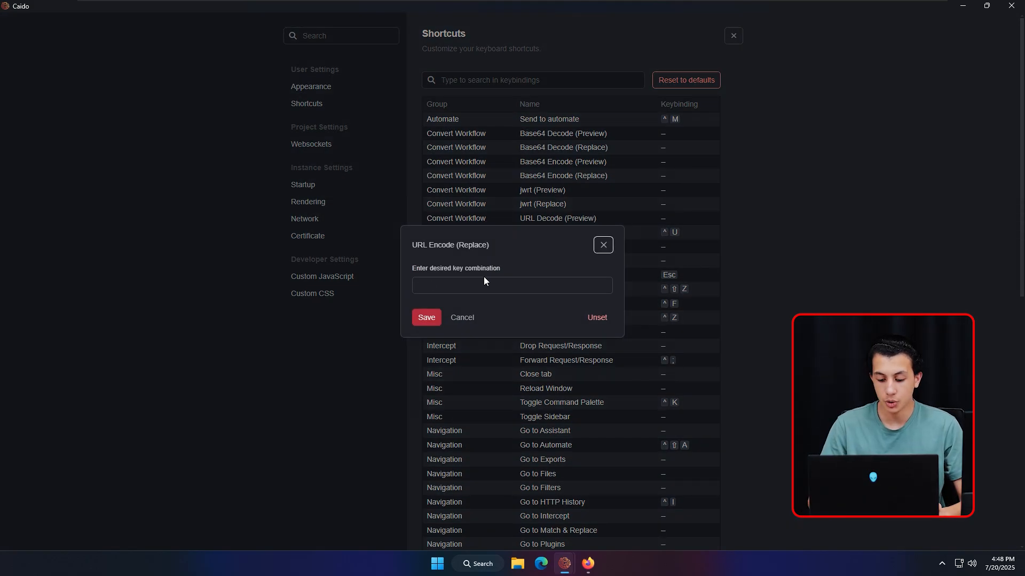
key(ctrl+shift+u)
key(Return)
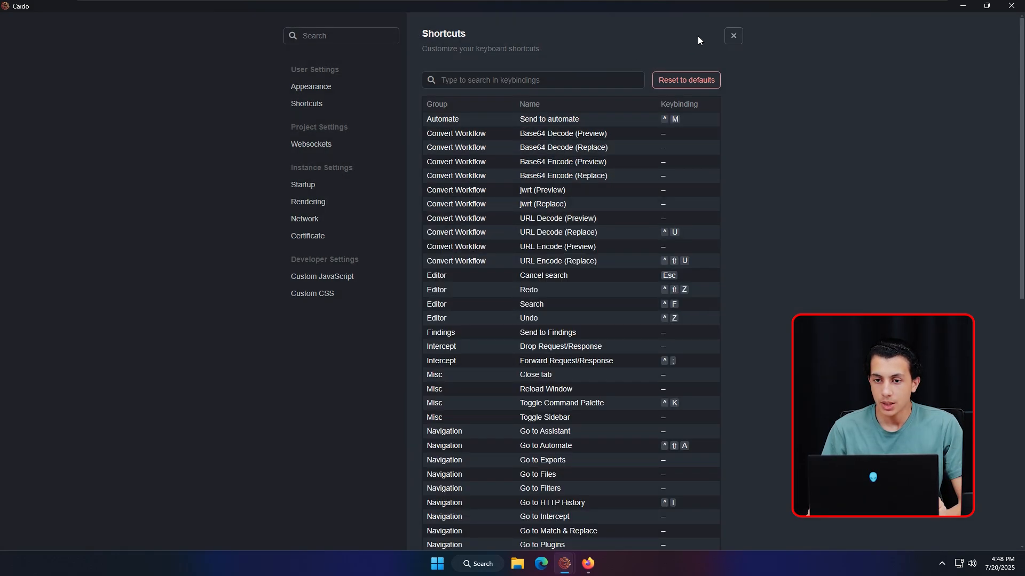
click(735, 35)
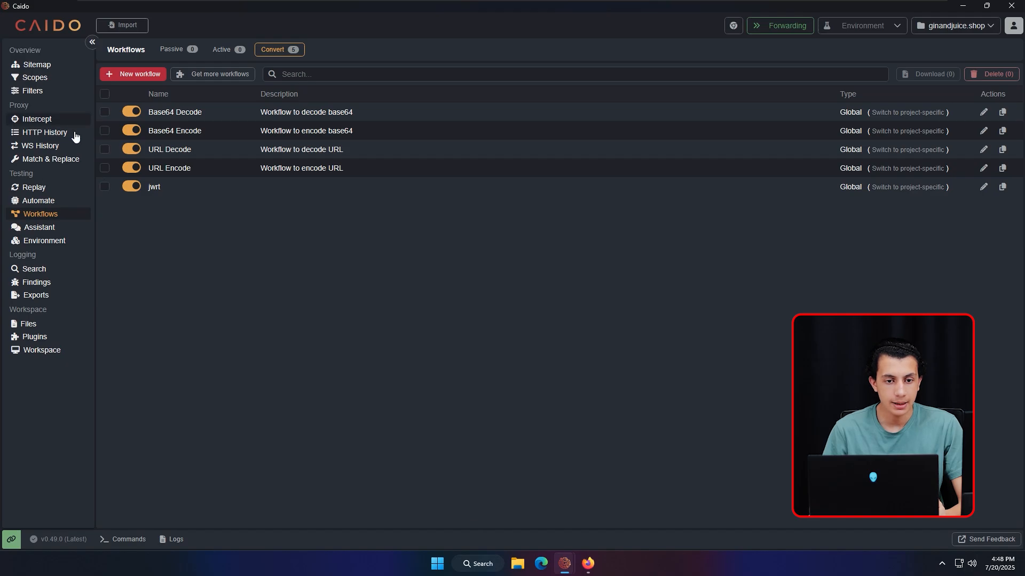
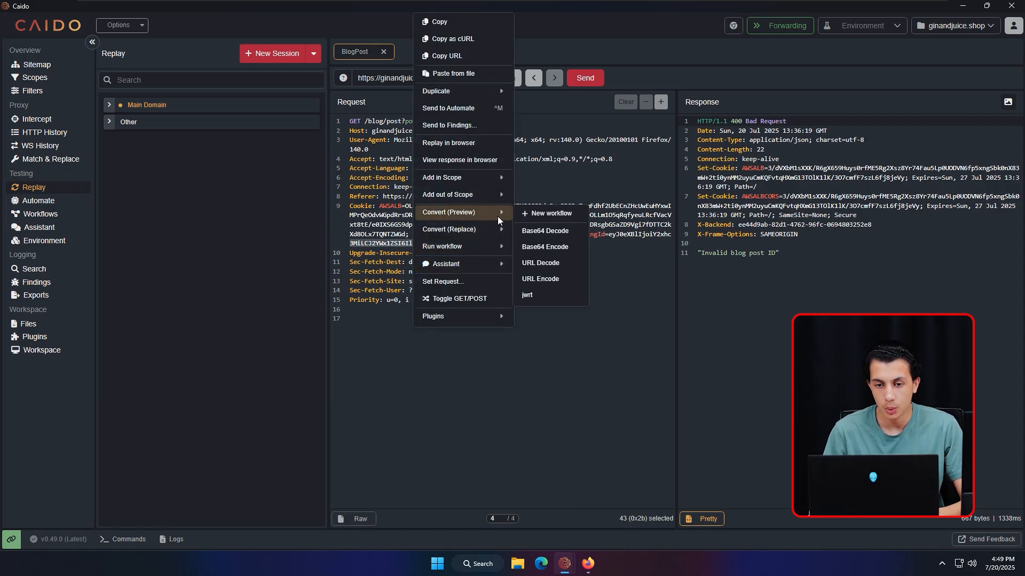
Confirm jwrt appears under Run workflow in the Replay request's context menu, then dismiss it.
mouse_move(486, 240)
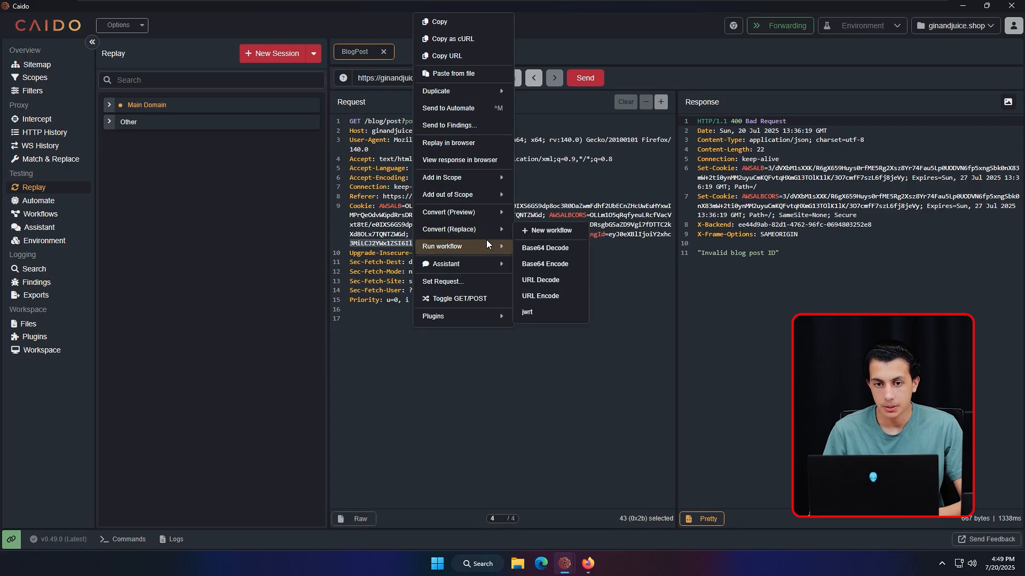
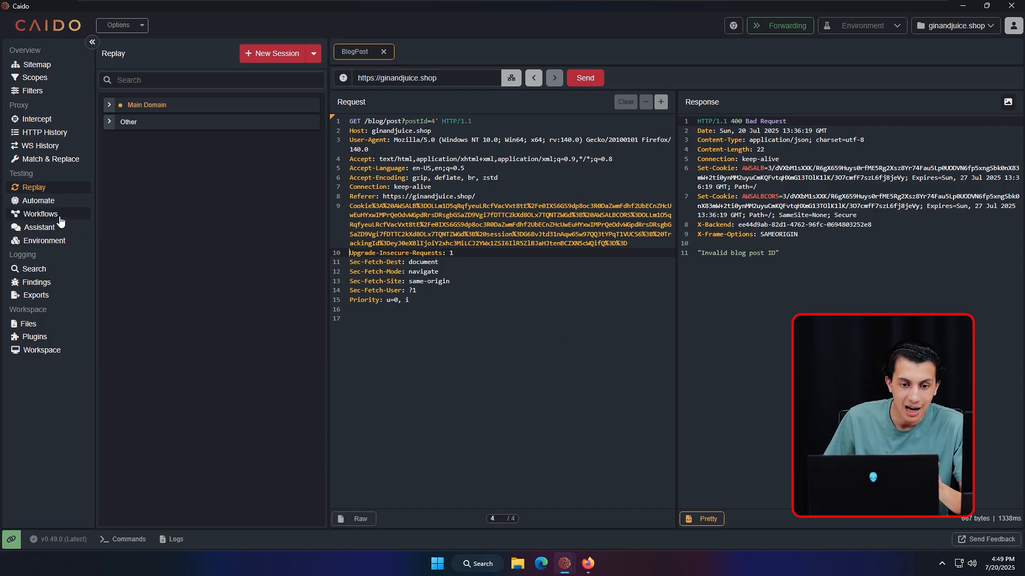
Go to the Workflows page to see the Convert workflows, including jwrt.
click(40, 214)
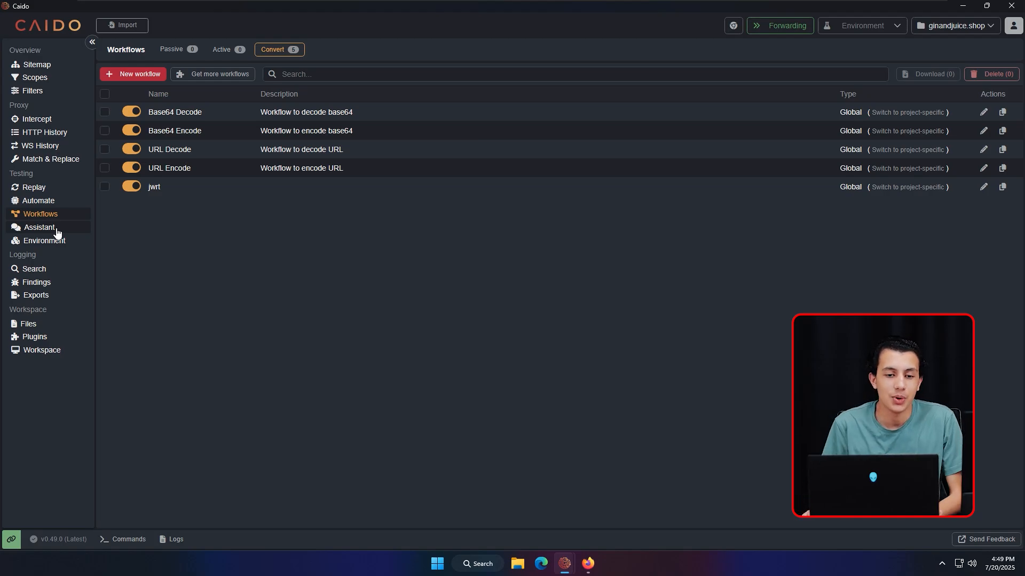
key(Caps_Lock)
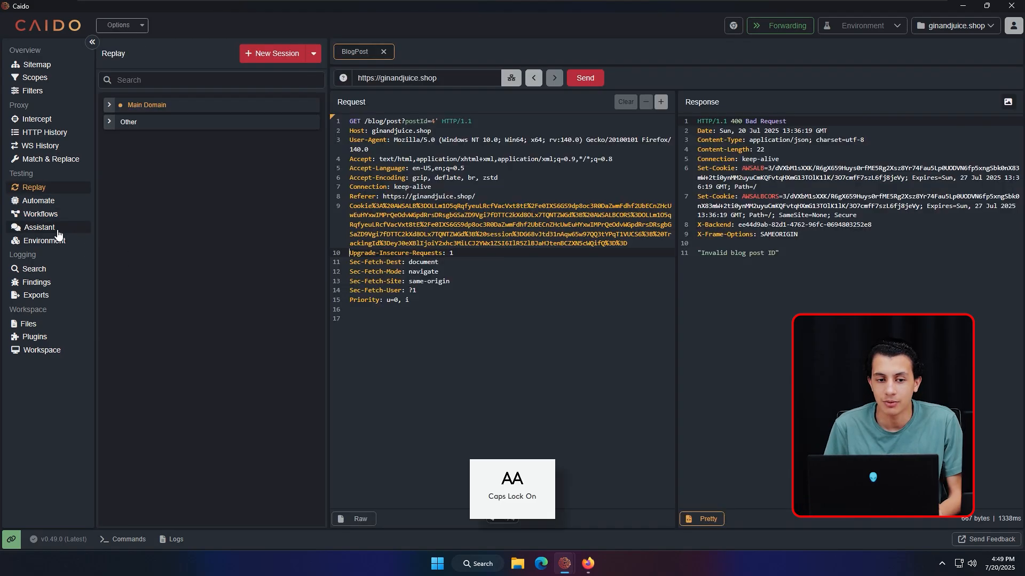
In the Assistant, browse the model list past GPT-3.5 Turbo, leaving GPT-4o Mini selected.
click(58, 233)
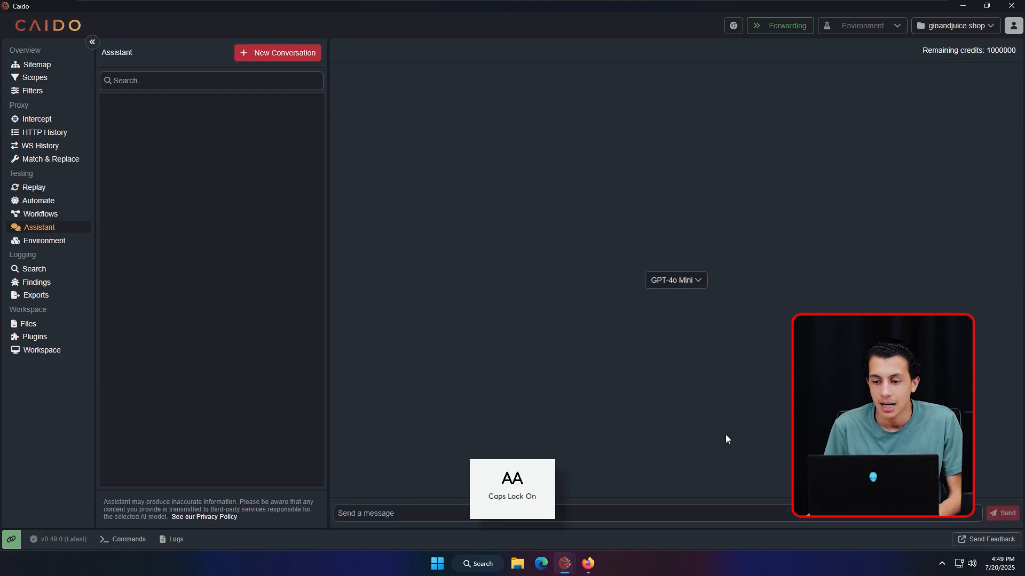
key(Caps_Lock)
key(Caps_Lock)
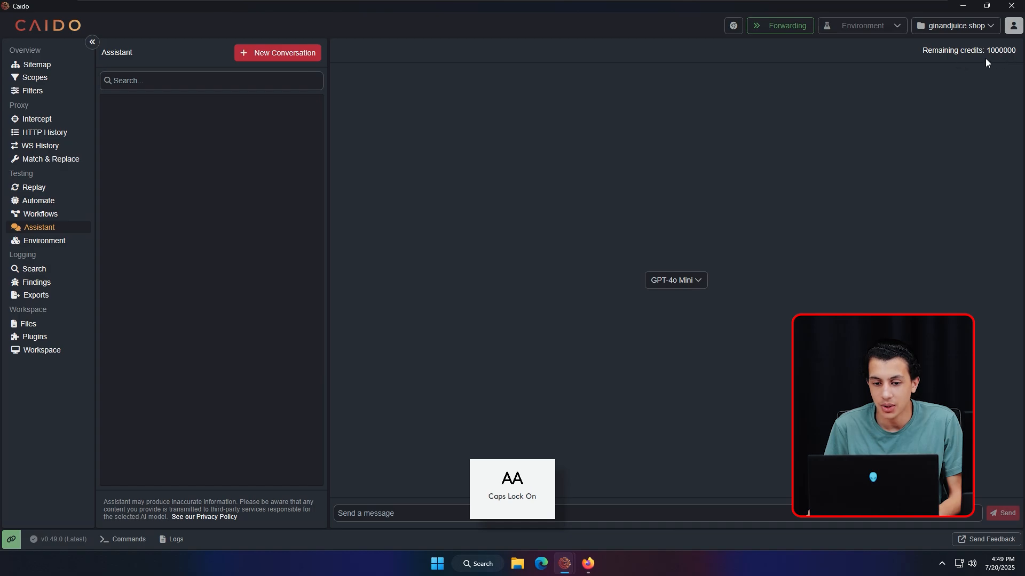
click(695, 282)
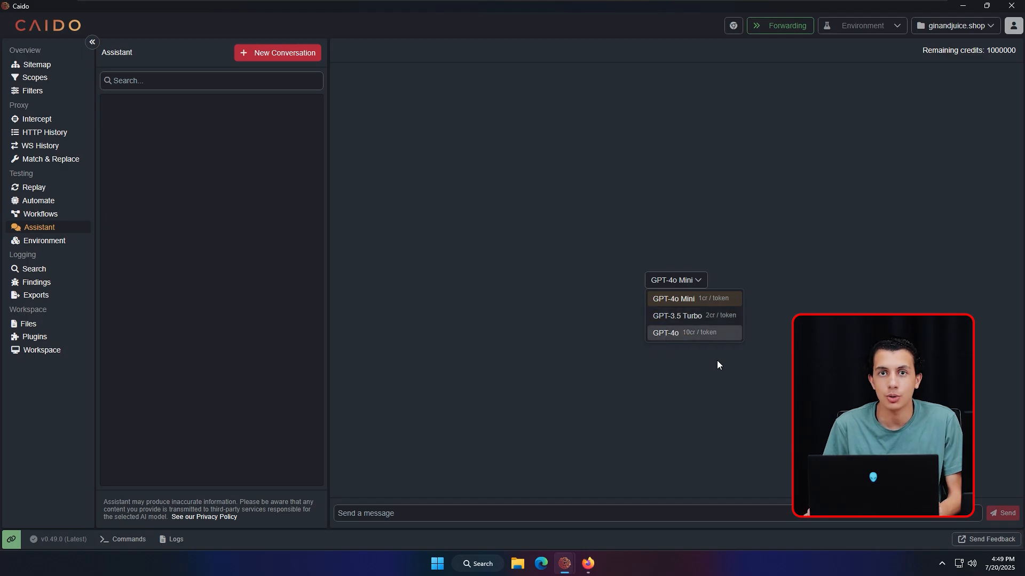
key(Up)
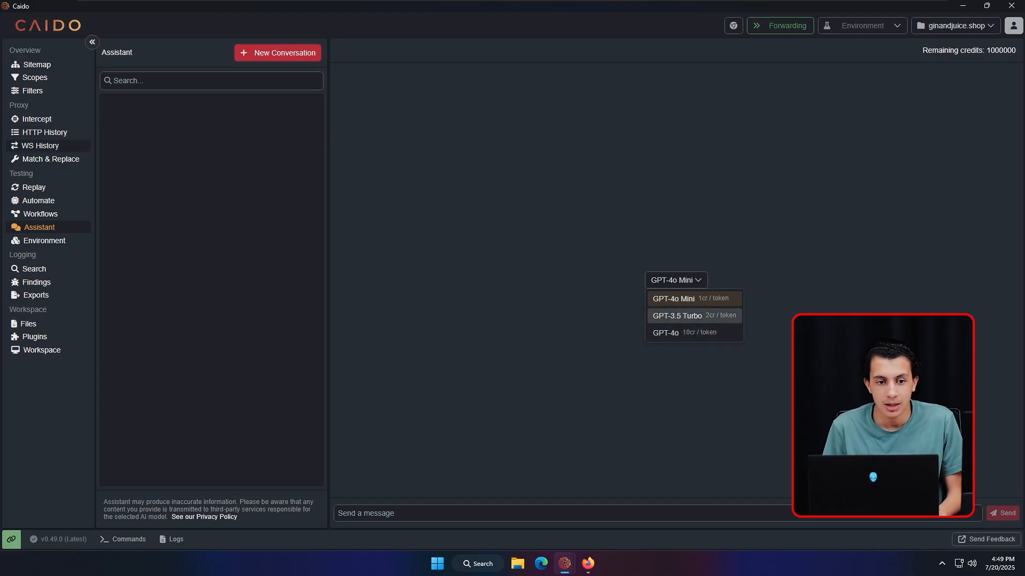
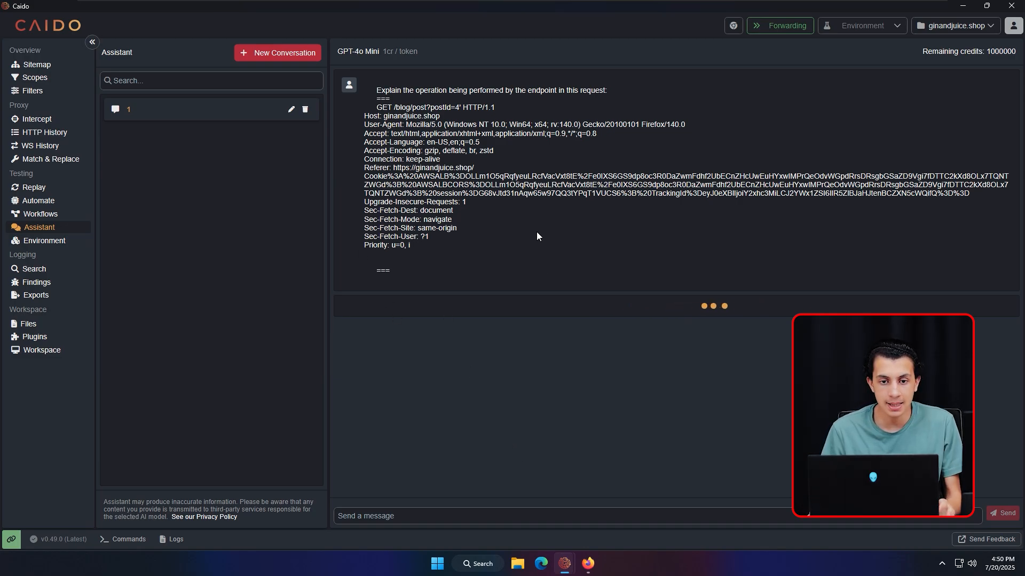
Leave Assistant conversation 1 and bring up the Environments page with its New Environment form.
click(292, 110)
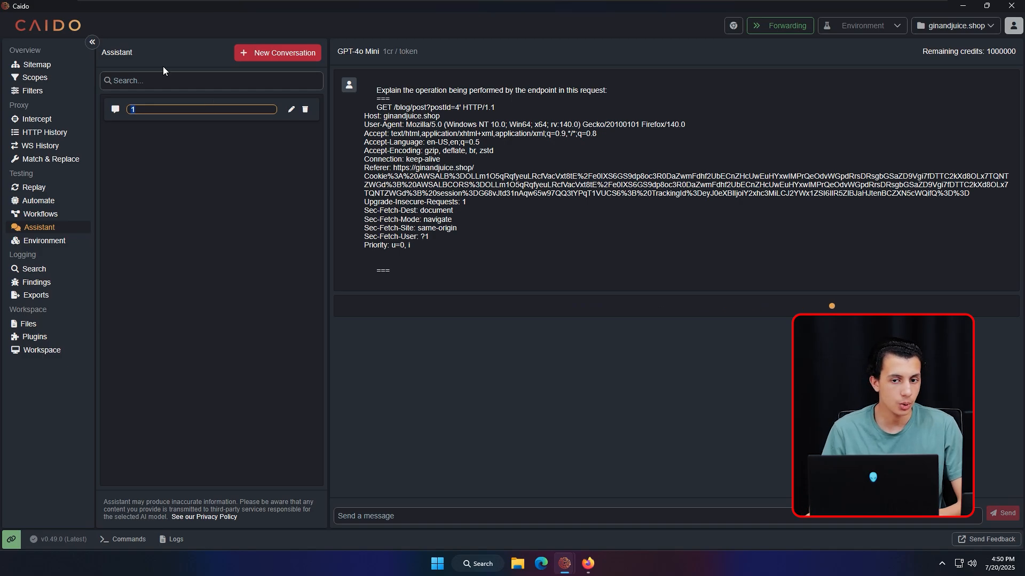
key(Caps_Lock)
key(Caps_Lock)
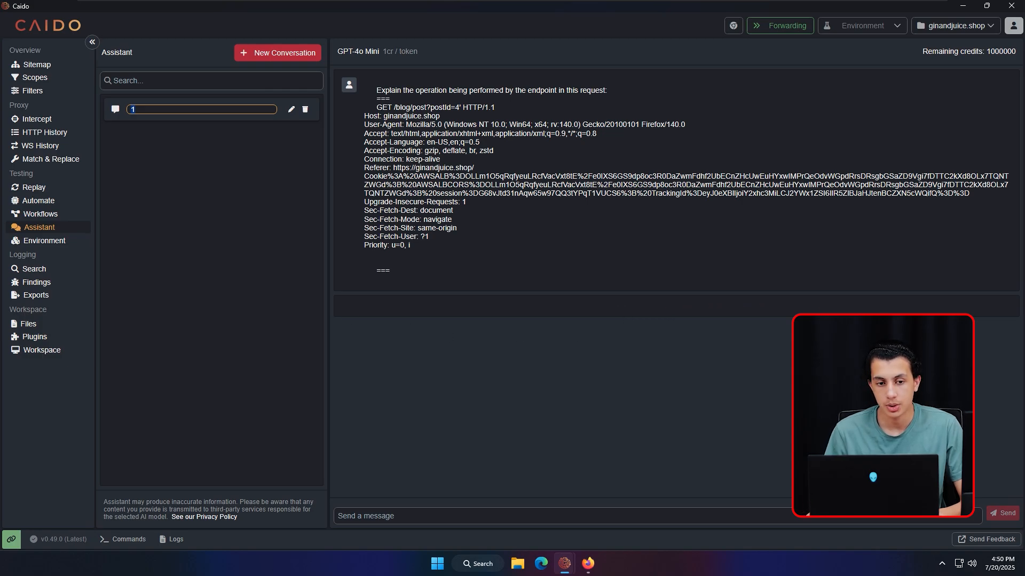
click(32, 241)
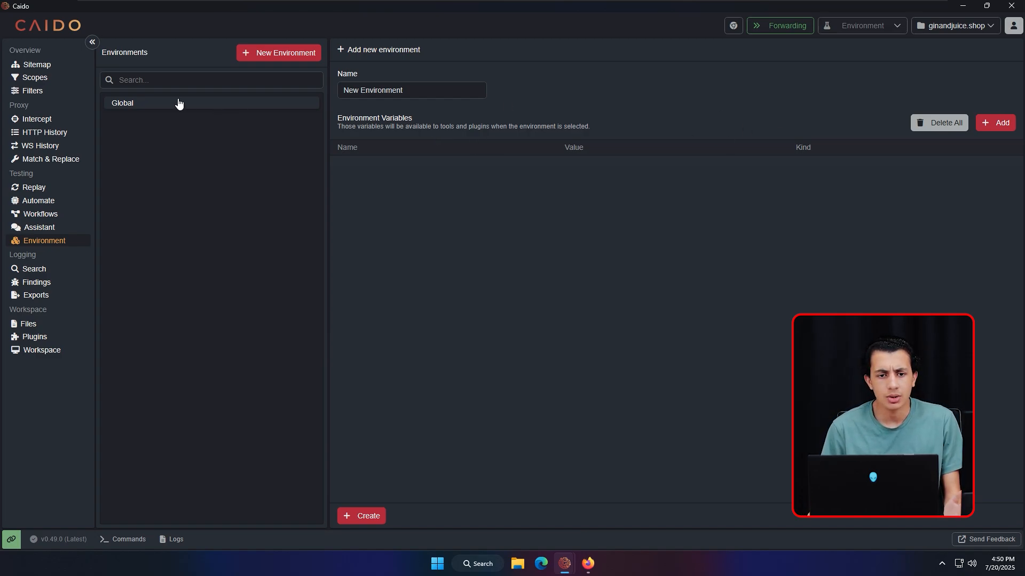
Create a new environment and rename it 'new'.
click(130, 107)
click(1010, 127)
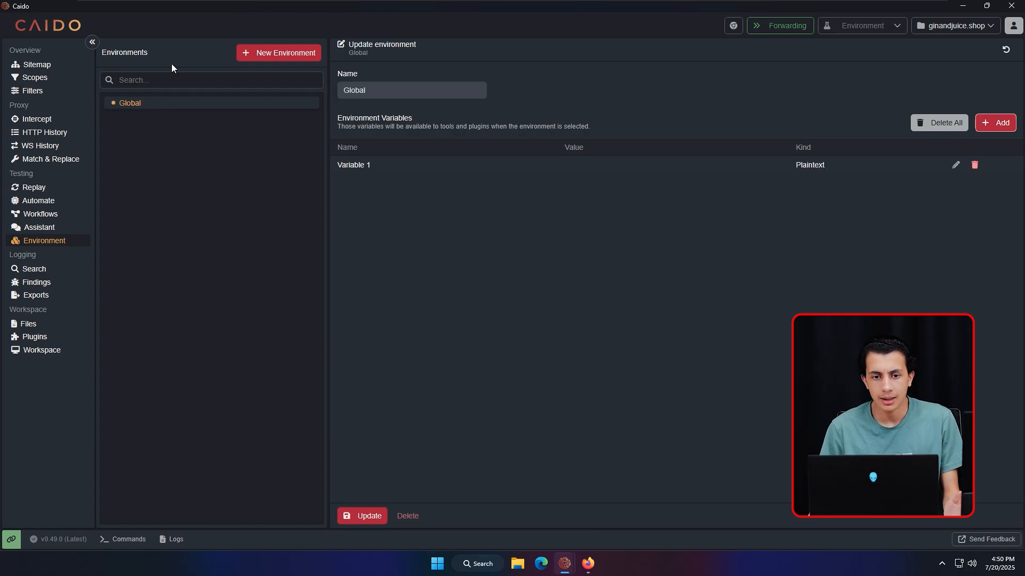
click(263, 54)
drag(459, 90, 359, 74)
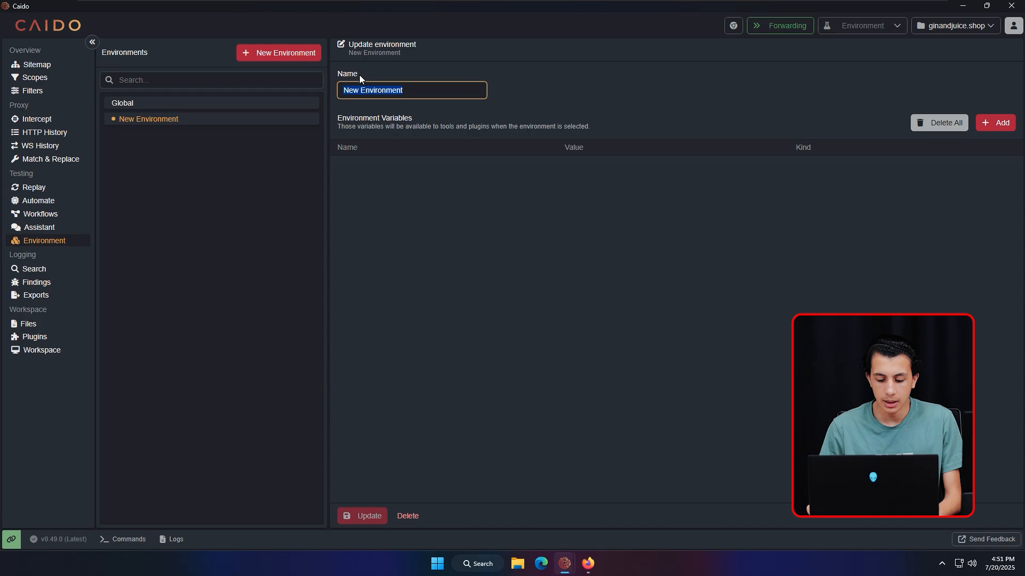
text(new)
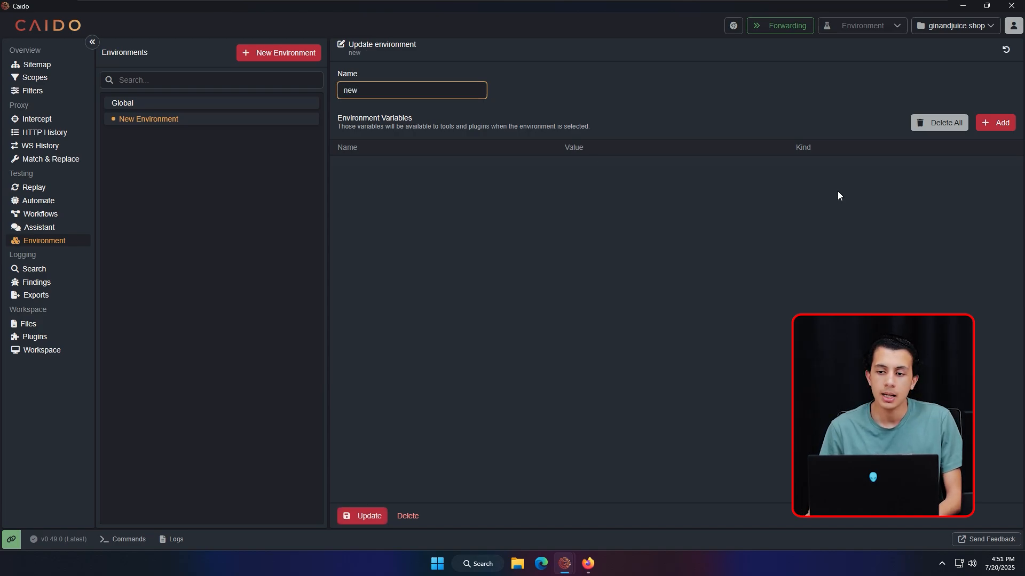
Add and save a plaintext variable holding a person's full name, then go to Search.
click(996, 123)
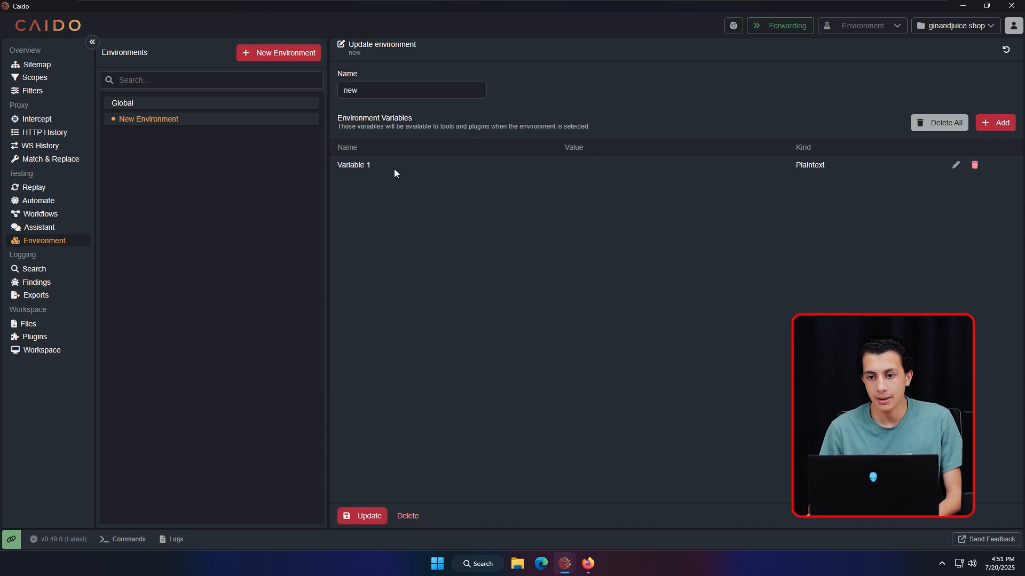
click(955, 166)
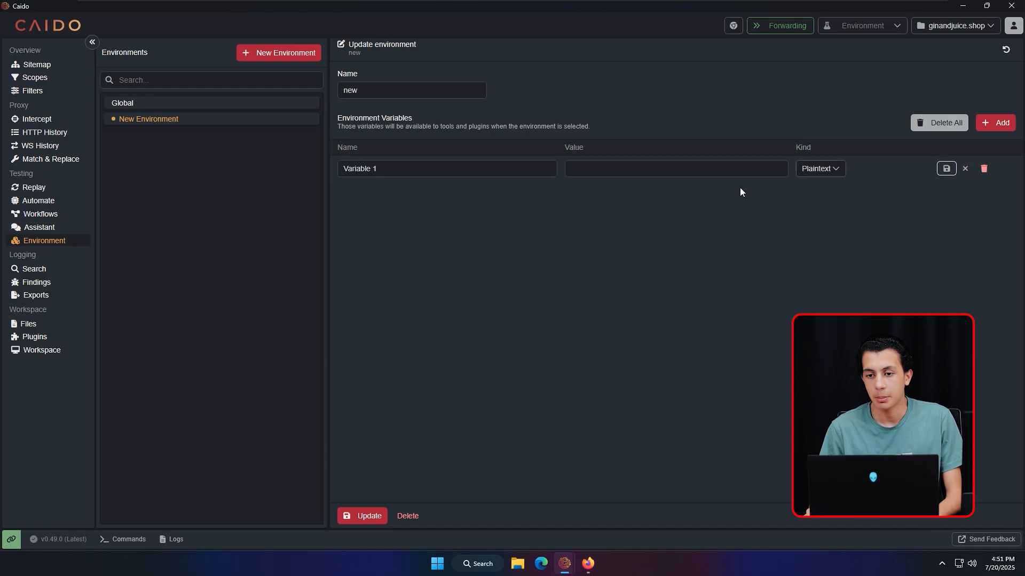
click(448, 168)
key(ctrl+a)
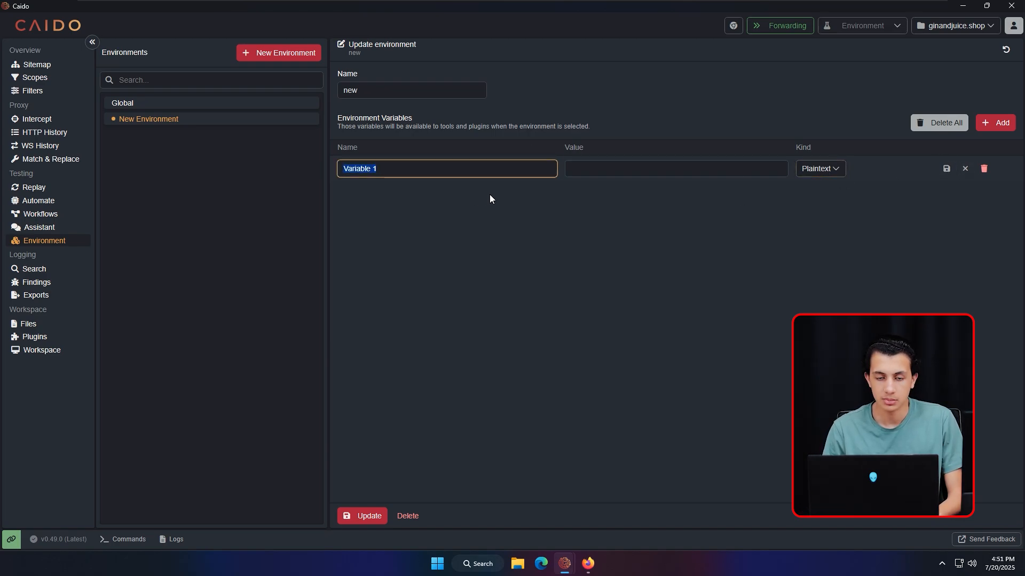
key(Caps_Lock)
text(amr)
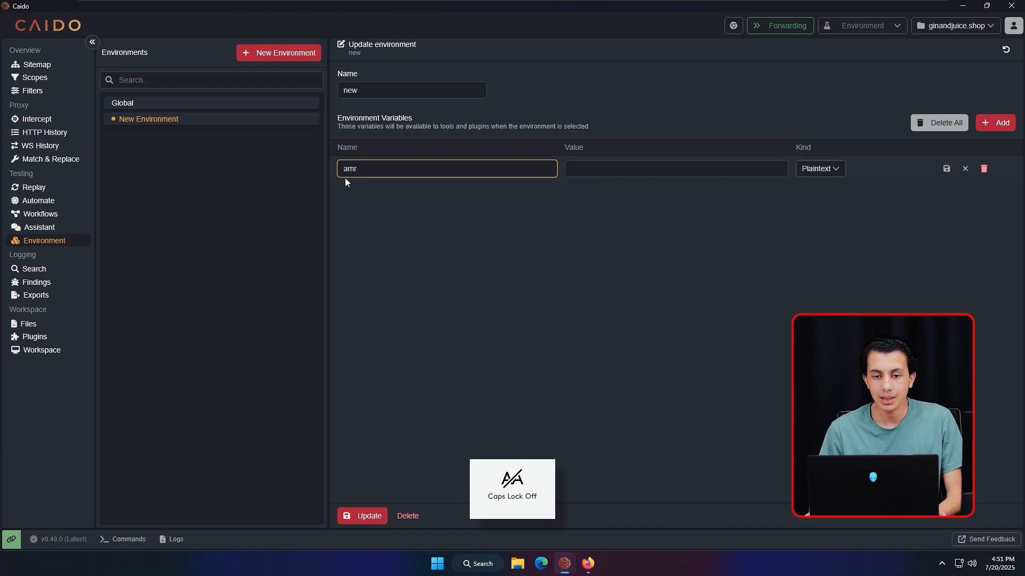
click(691, 174)
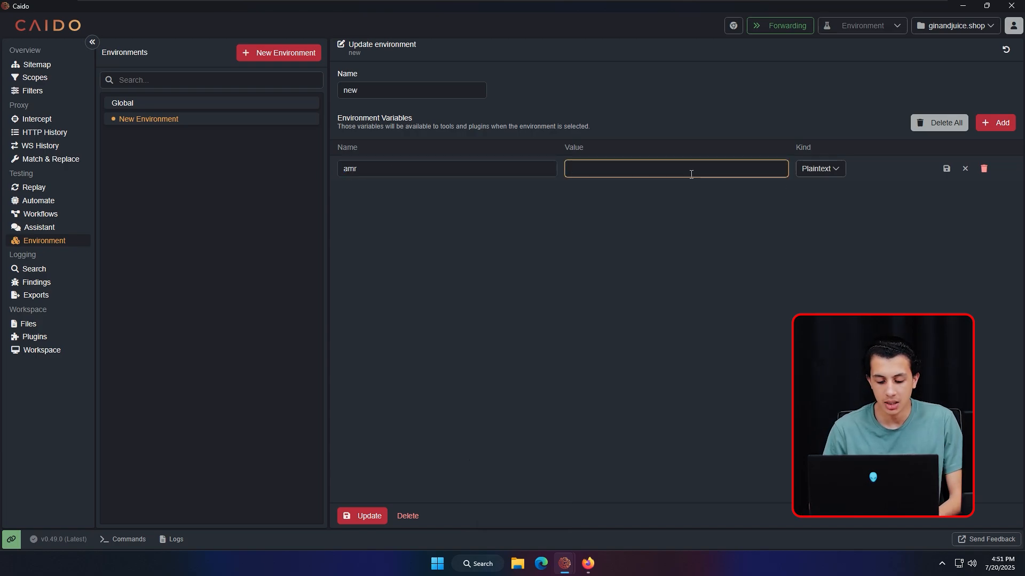
text(Amr Elsagaei)
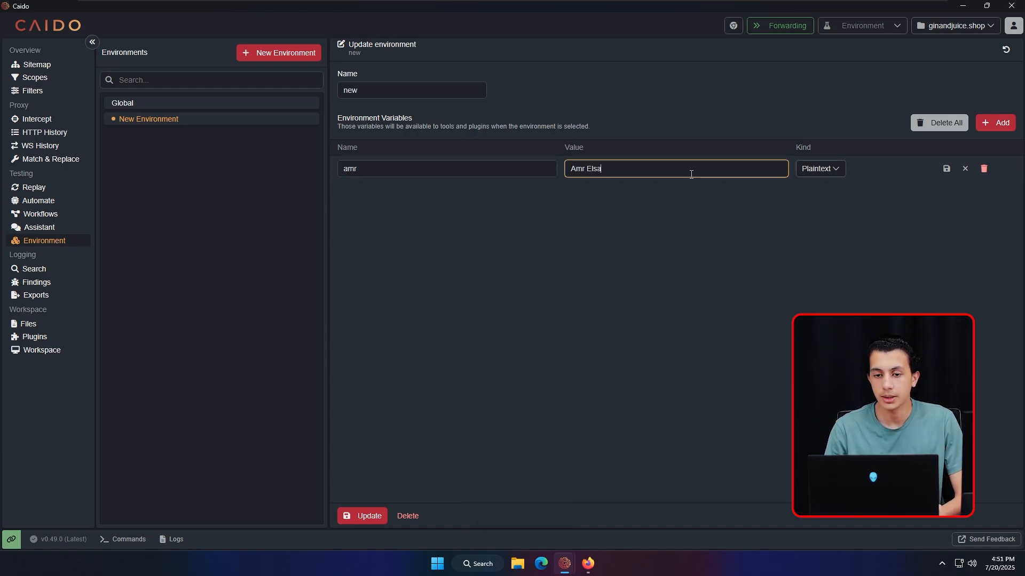
click(946, 169)
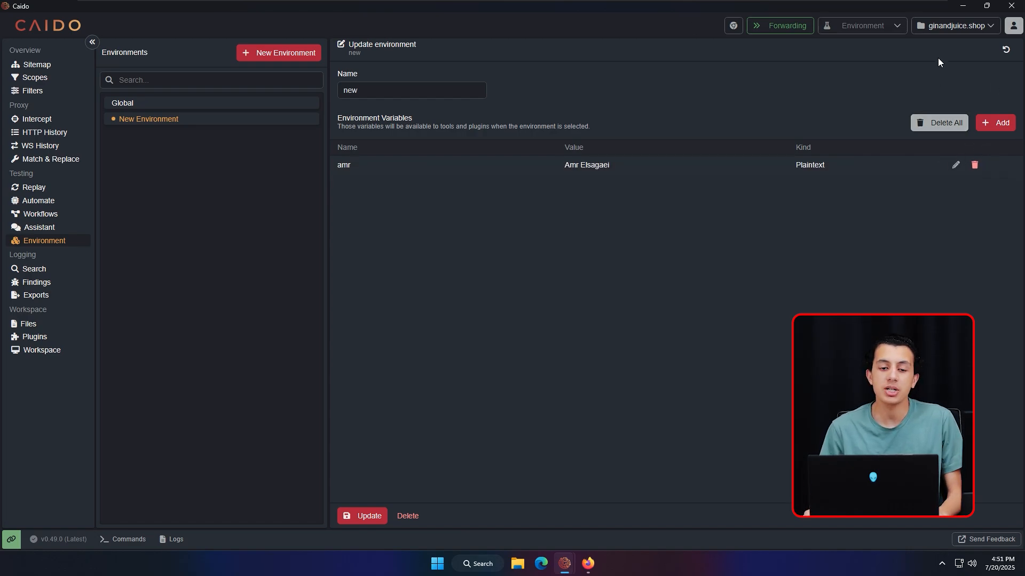
click(34, 270)
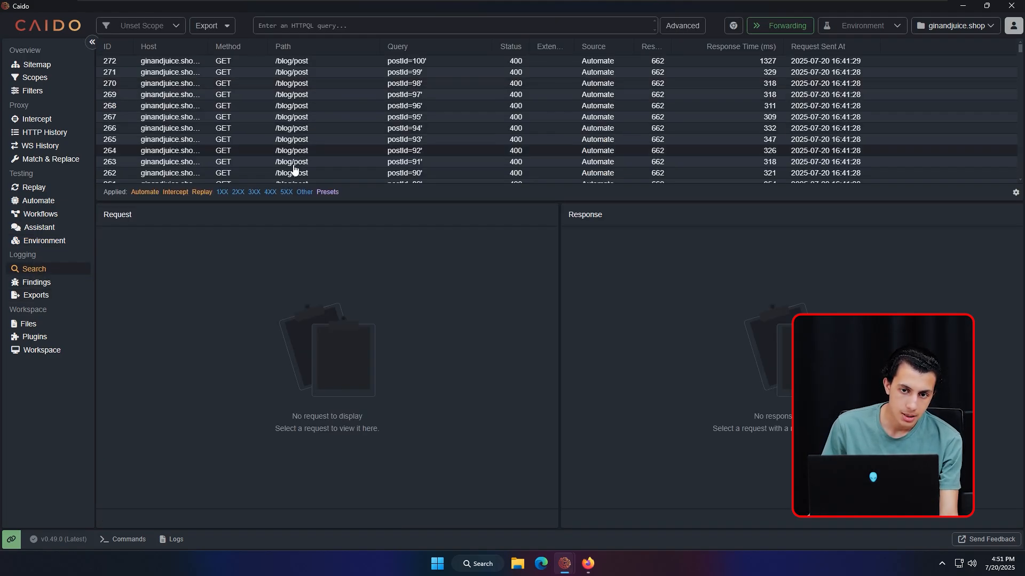
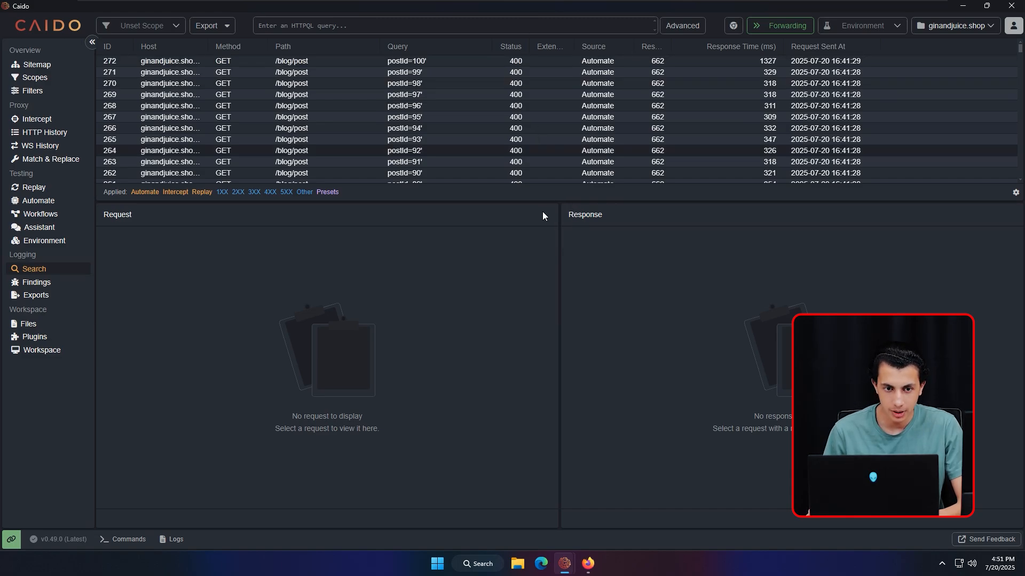
Enlarge and scroll the Search request list, confirm Findings is empty, then reopen the BlogPost Replay session.
drag(544, 204, 544, 323)
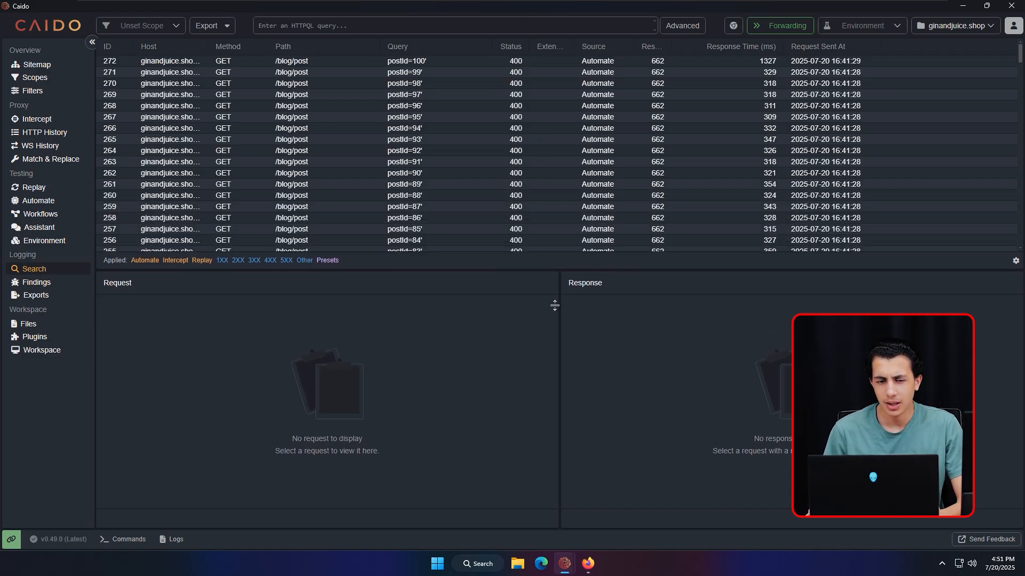
scroll(323, 241, down, 20)
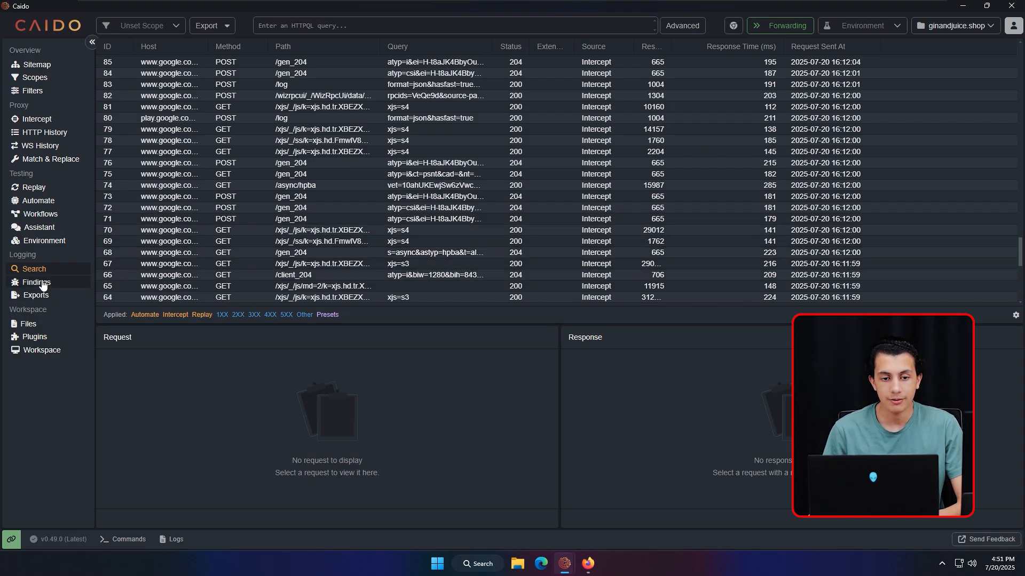
click(33, 283)
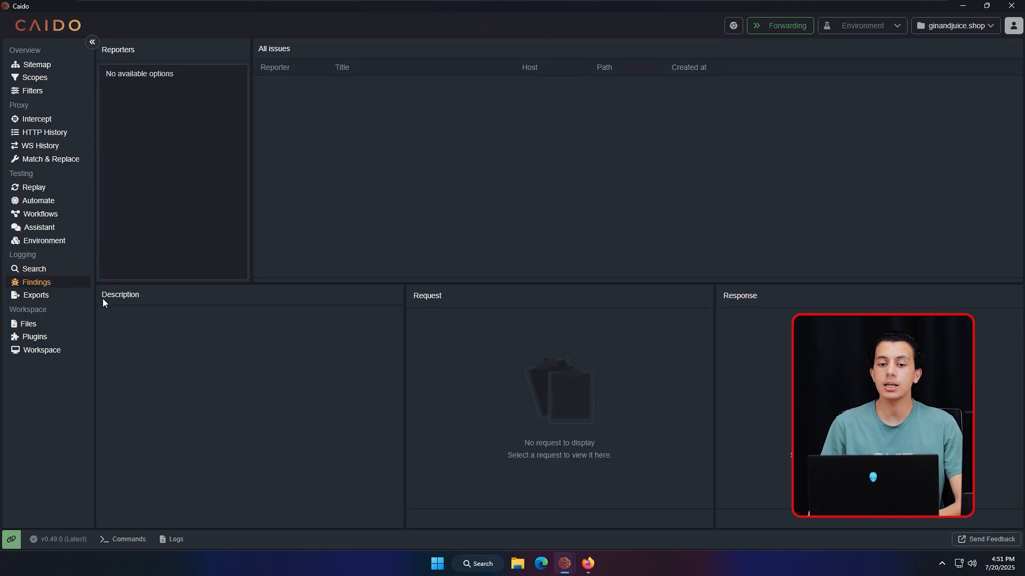
click(29, 190)
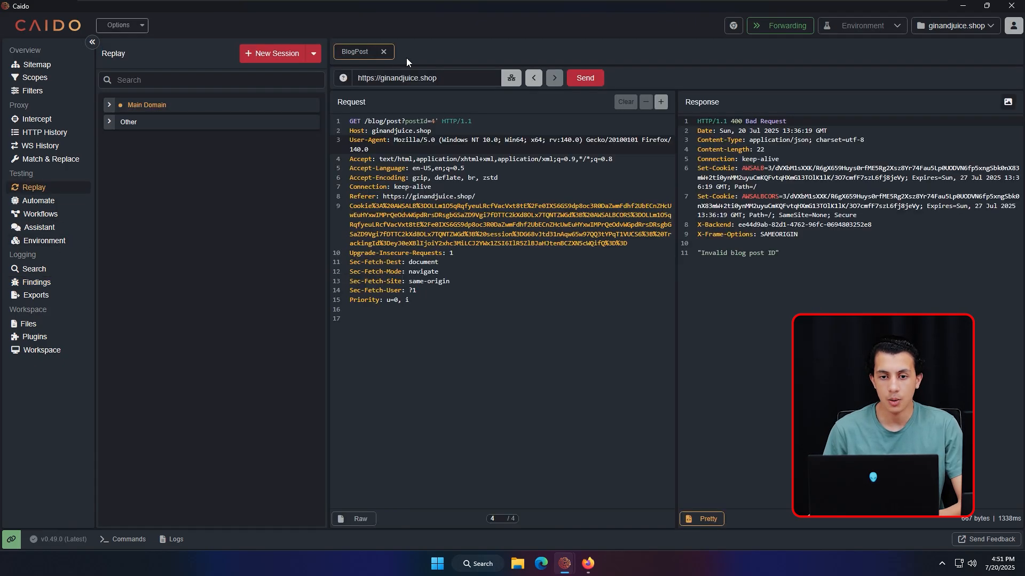
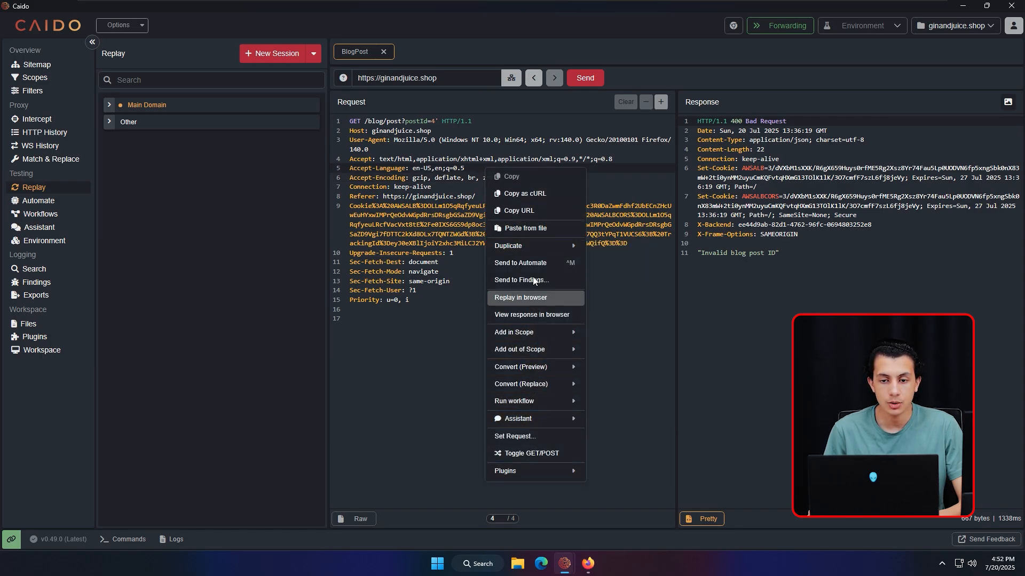
Send the replayed /blog/post?postId=4' request to Findings to open the Create Finding dialog.
click(514, 281)
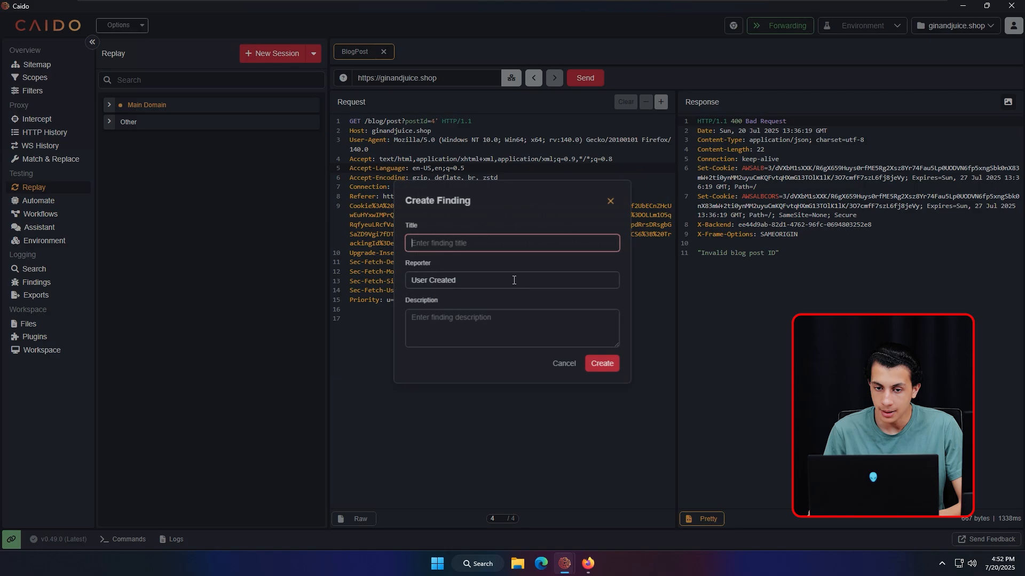
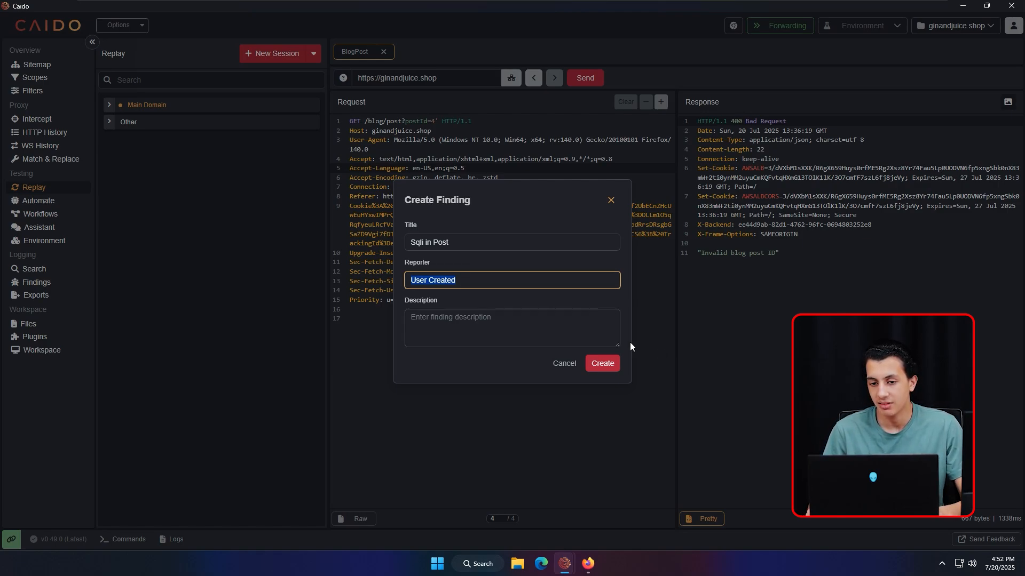
Make the Description box taller and start the SQL injection description with a '###' heading.
drag(616, 343, 632, 407)
click(552, 339)
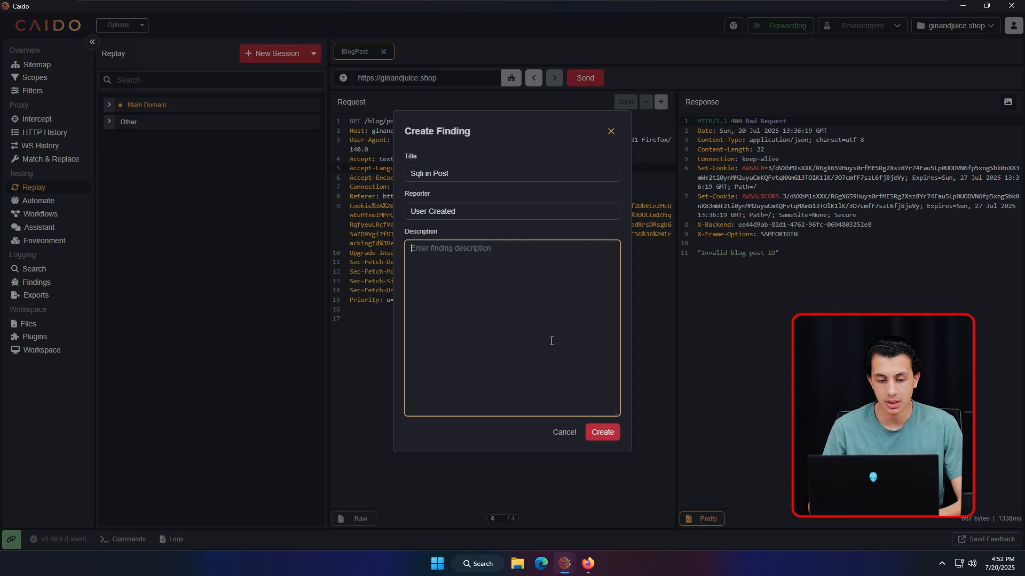
text(###)
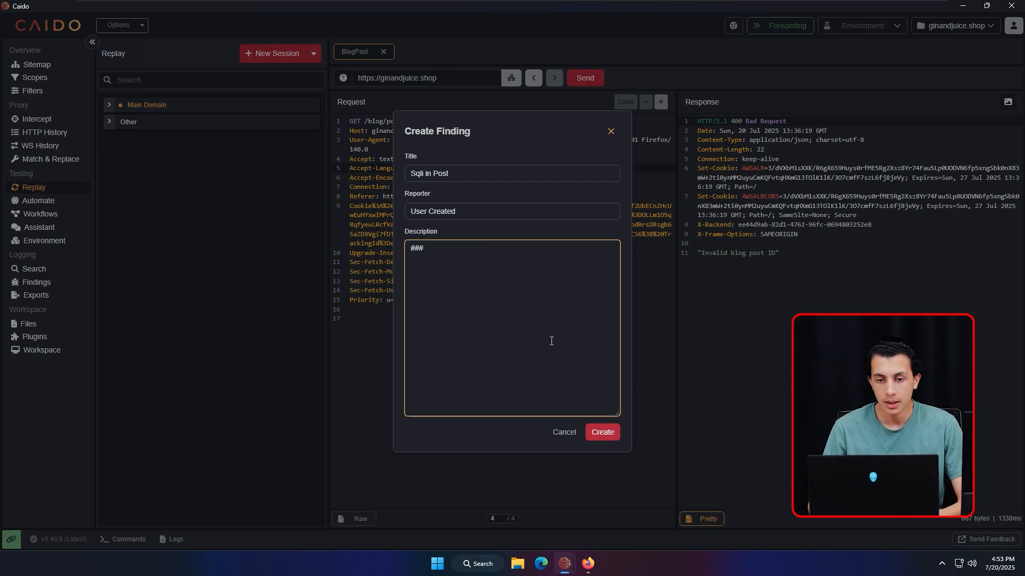
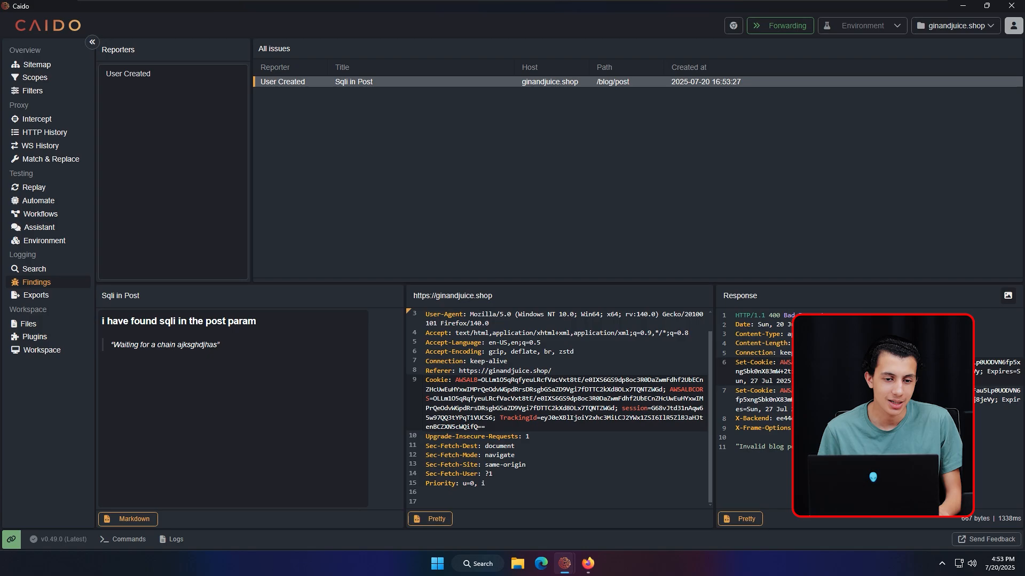
Show the Exports page under Logging, which lists no exports yet.
click(35, 295)
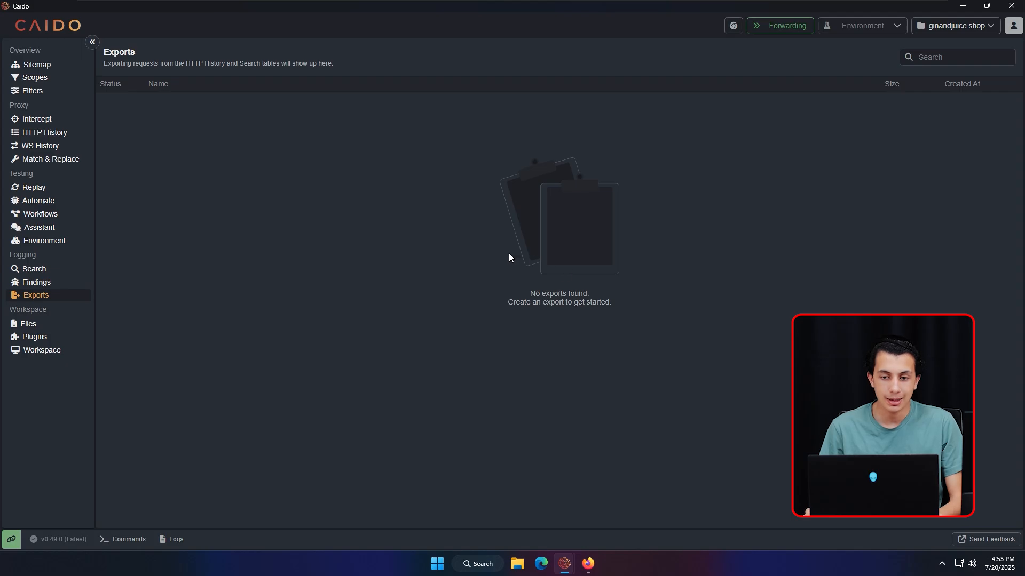
click(46, 134)
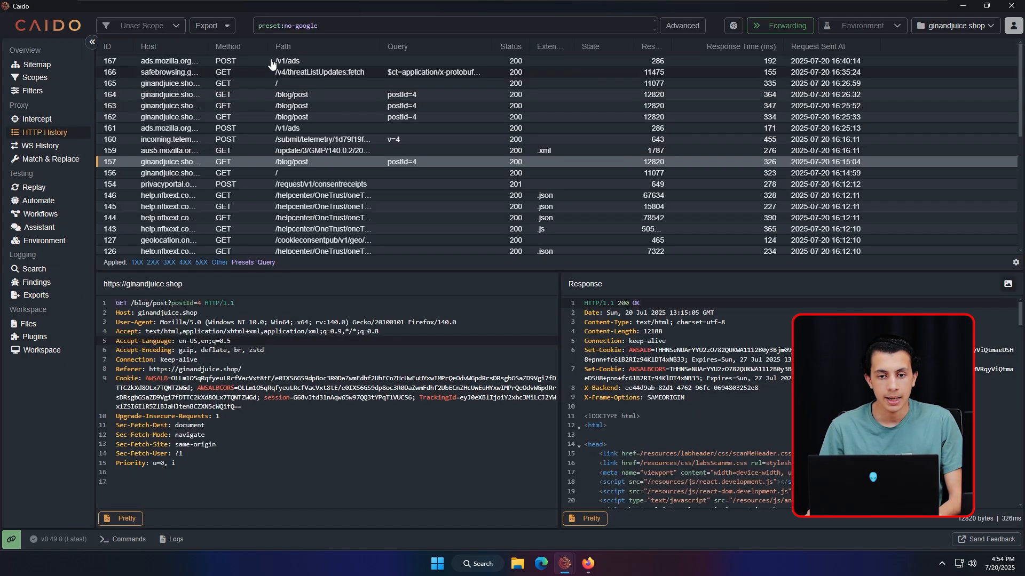
click(209, 29)
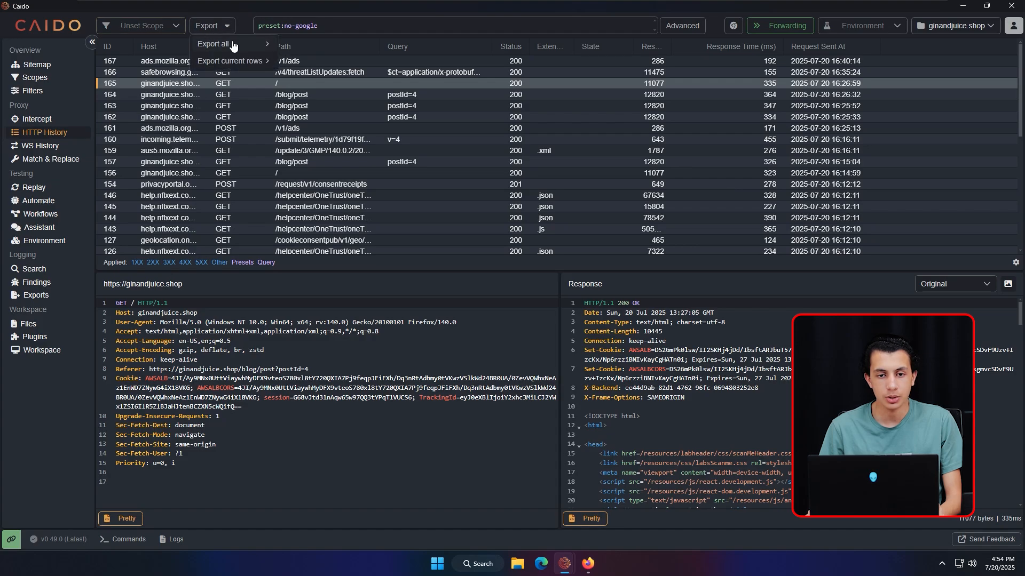
mouse_move(266, 44)
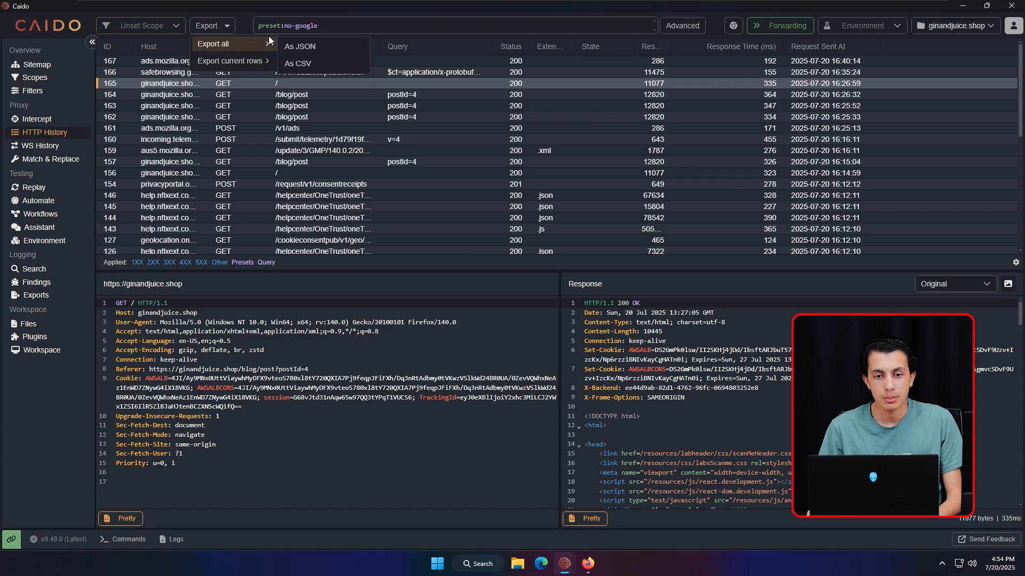
click(302, 48)
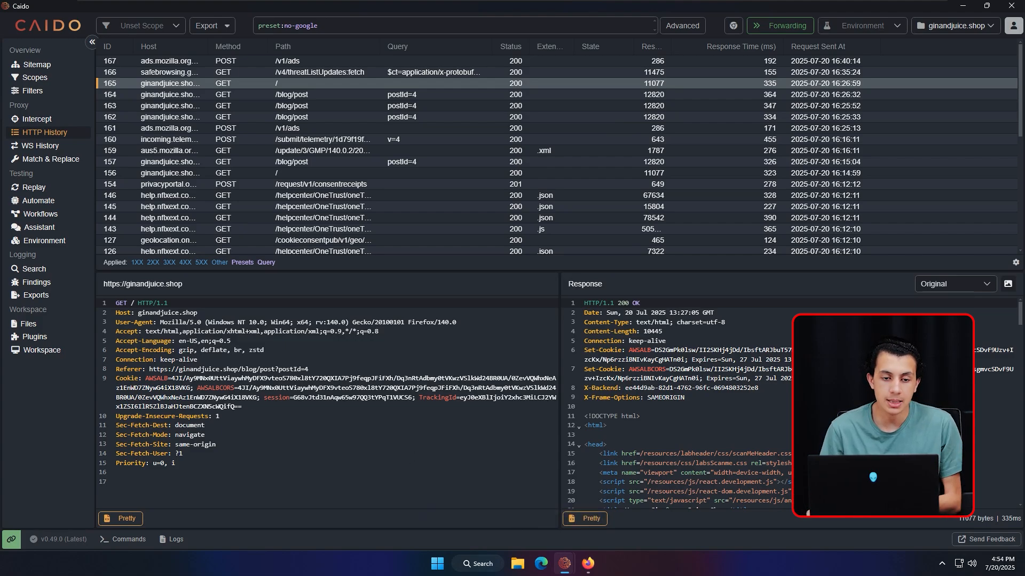
click(53, 297)
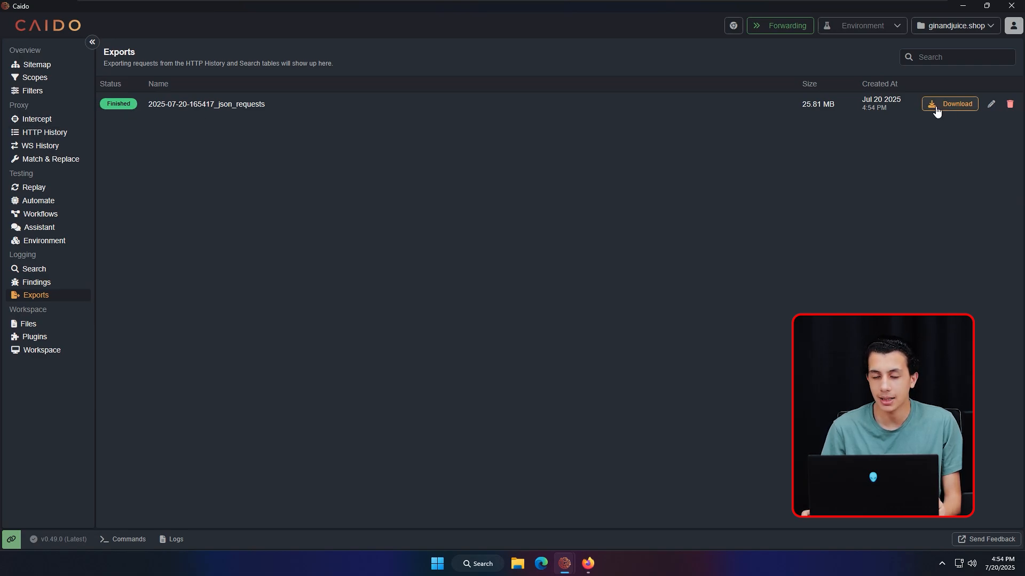
Go via Files to the Workspace page listing the ginandjuice.shop project.
click(36, 325)
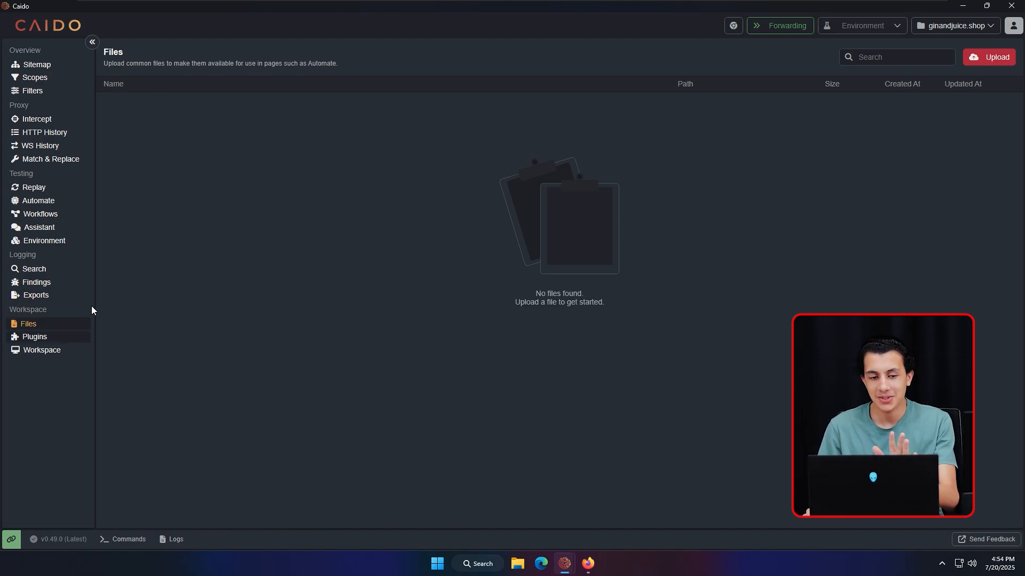
click(57, 353)
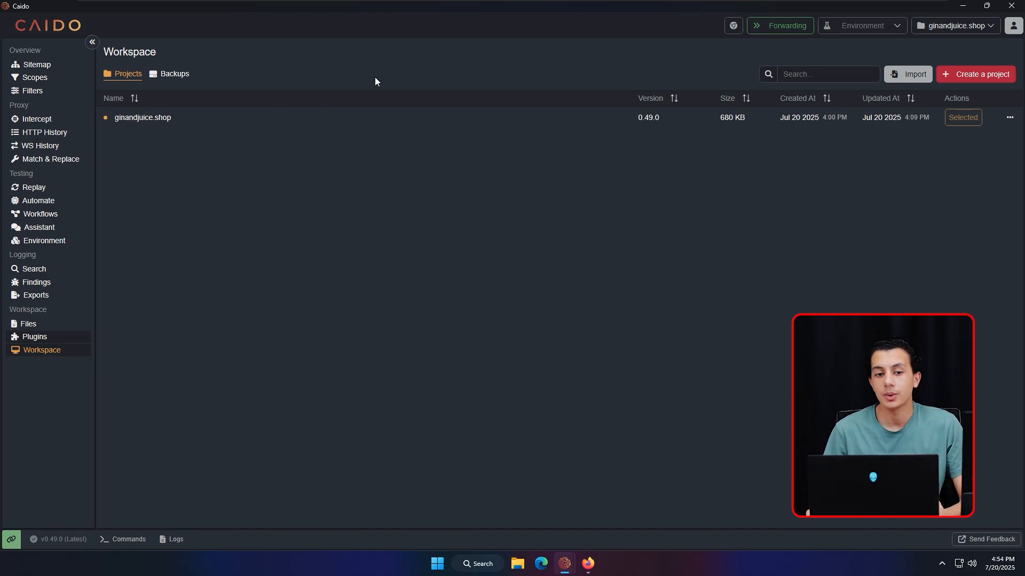
Back up the ginandjuice.shop project and view the 12.62 MB backup under Backups.
click(1010, 117)
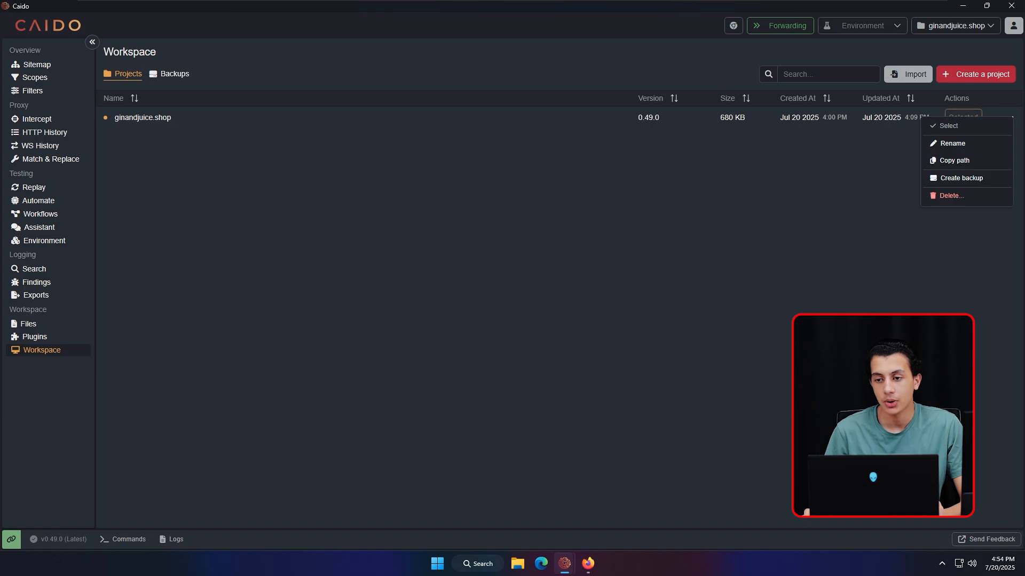
click(977, 181)
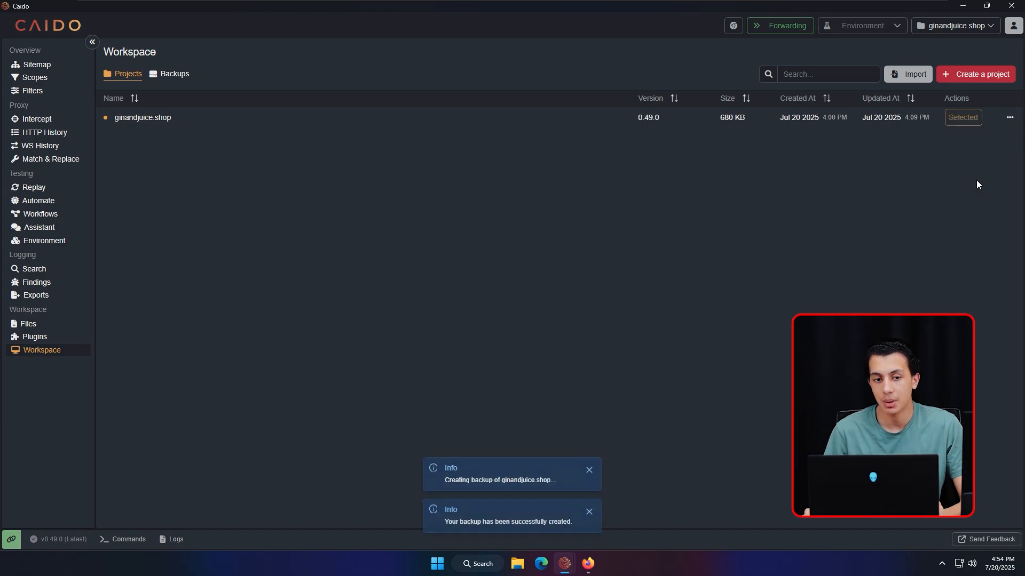
click(170, 74)
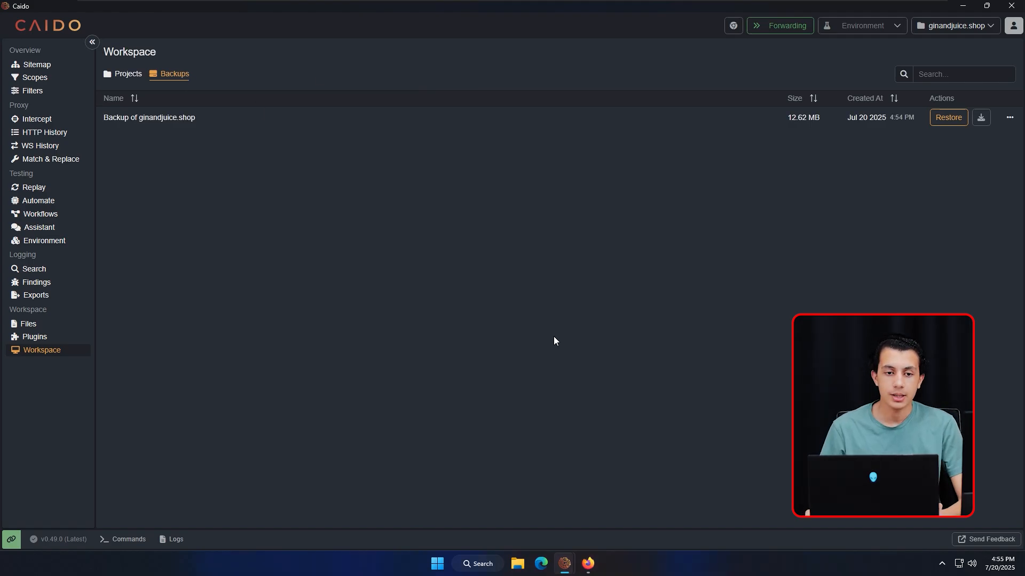
Copy a Replay-in-browser link for ginandjuice.shop home request 165 from HTTP History.
click(63, 121)
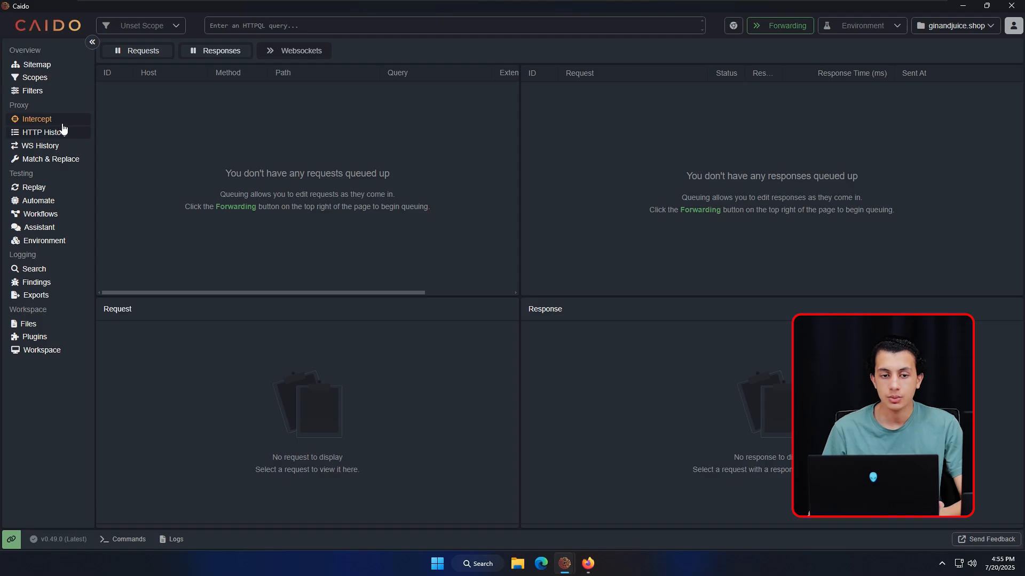
click(66, 134)
right_click(155, 399)
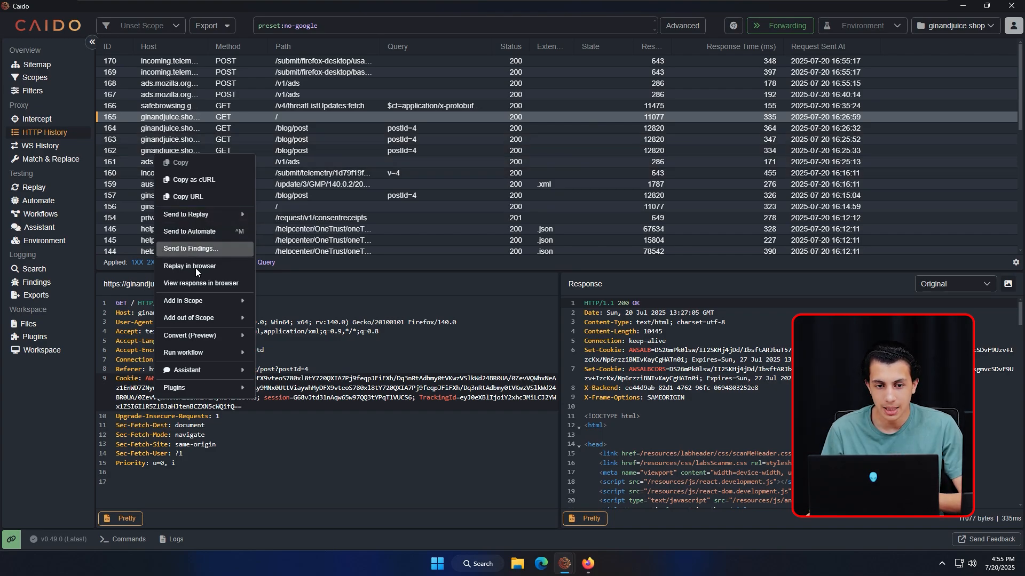
right_click(766, 368)
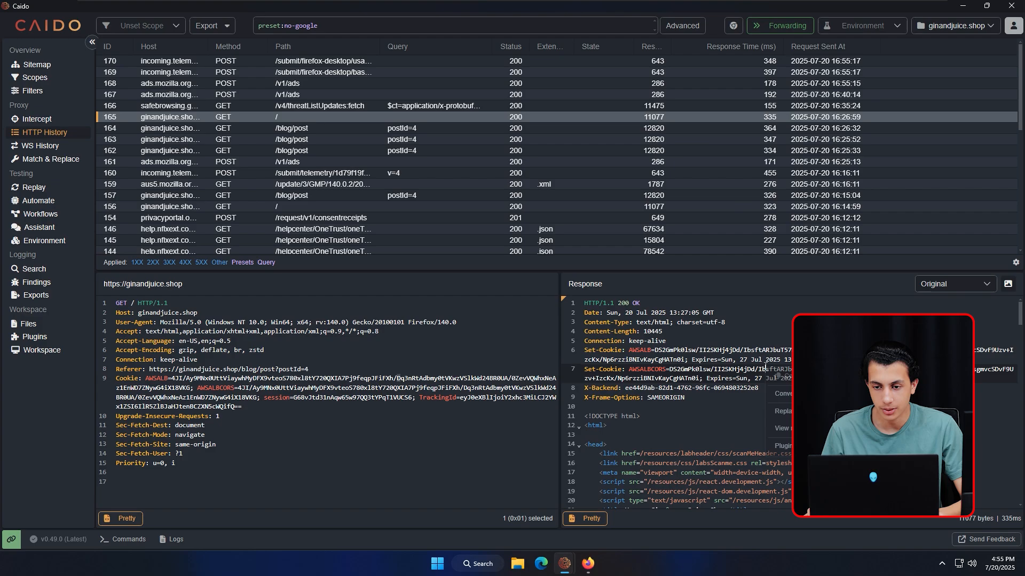
click(779, 411)
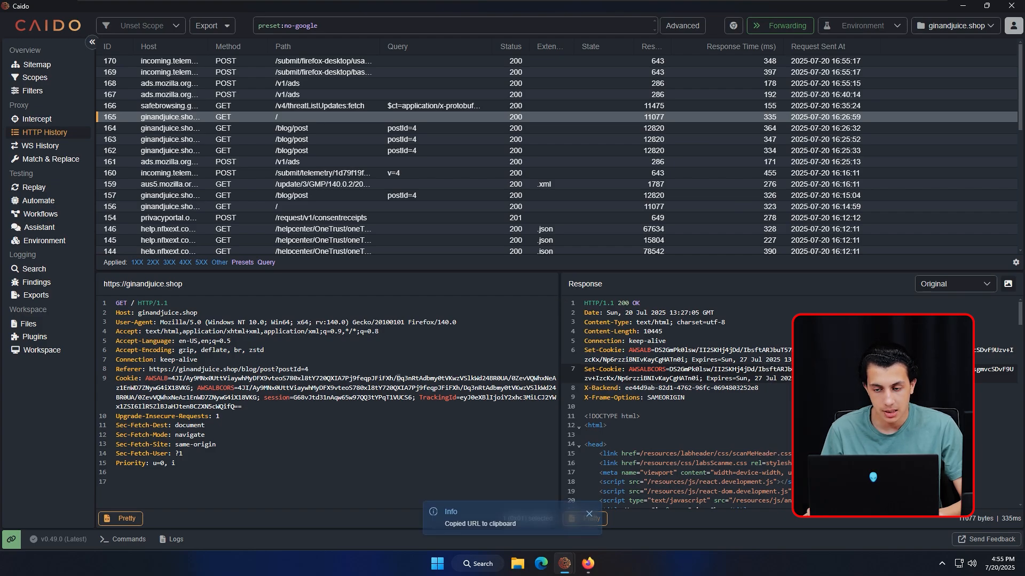
Load the replay link in Firefox's address bar, then return to Caido.
click(588, 563)
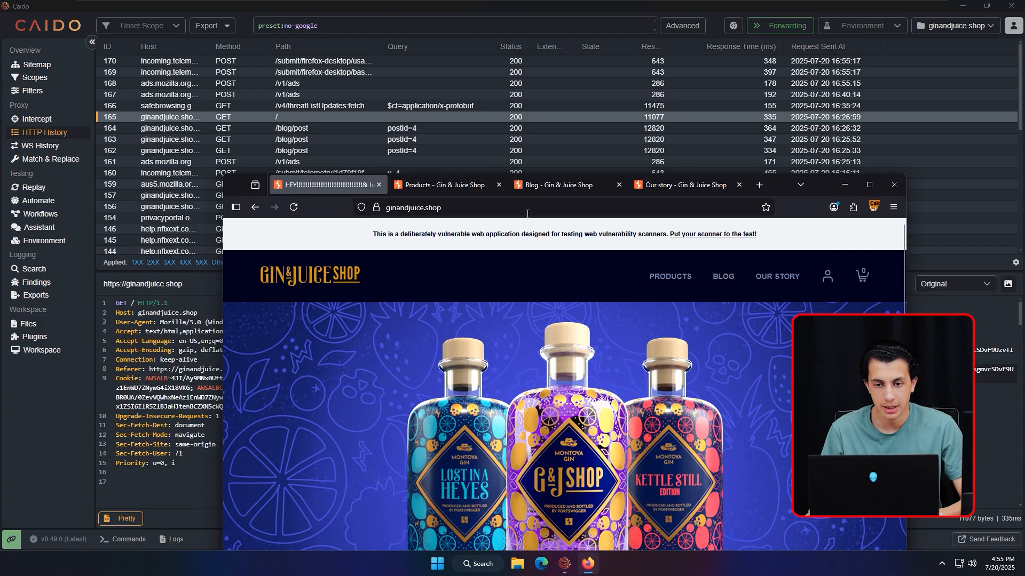
click(493, 208)
key(ctrl+v)
key(Return)
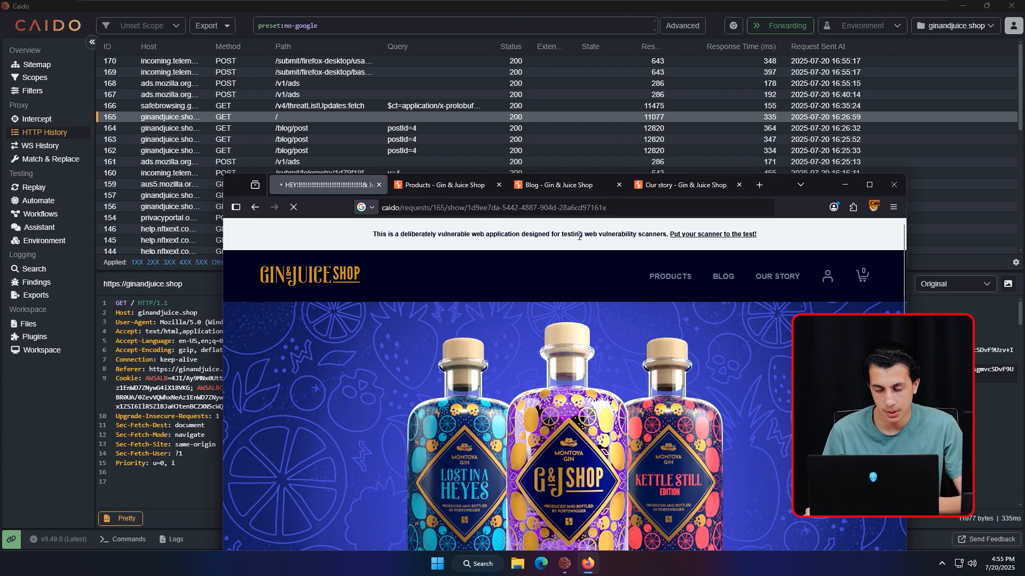
click(939, 388)
Switch the request view from Pretty to Raw.
right_click(235, 315)
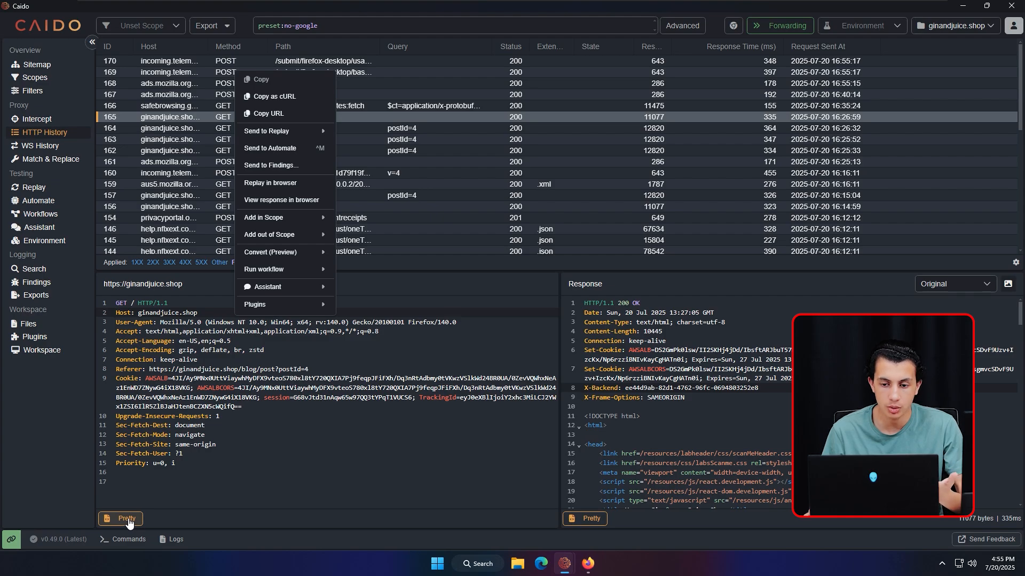
click(128, 522)
click(127, 521)
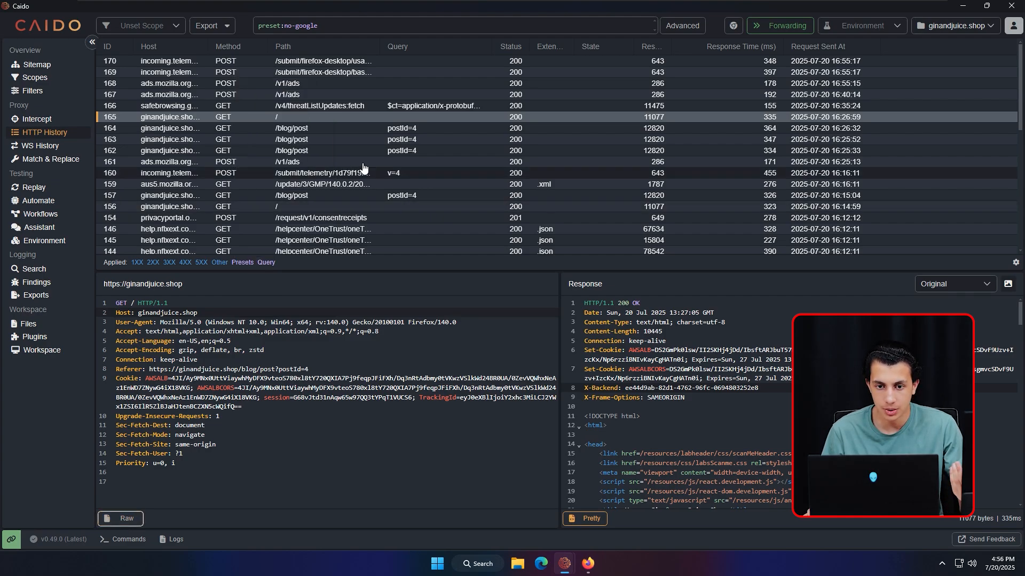
Inspect requests 159, 167 and 162, toggling 167's JSON response between pretty and raw.
click(511, 185)
click(635, 95)
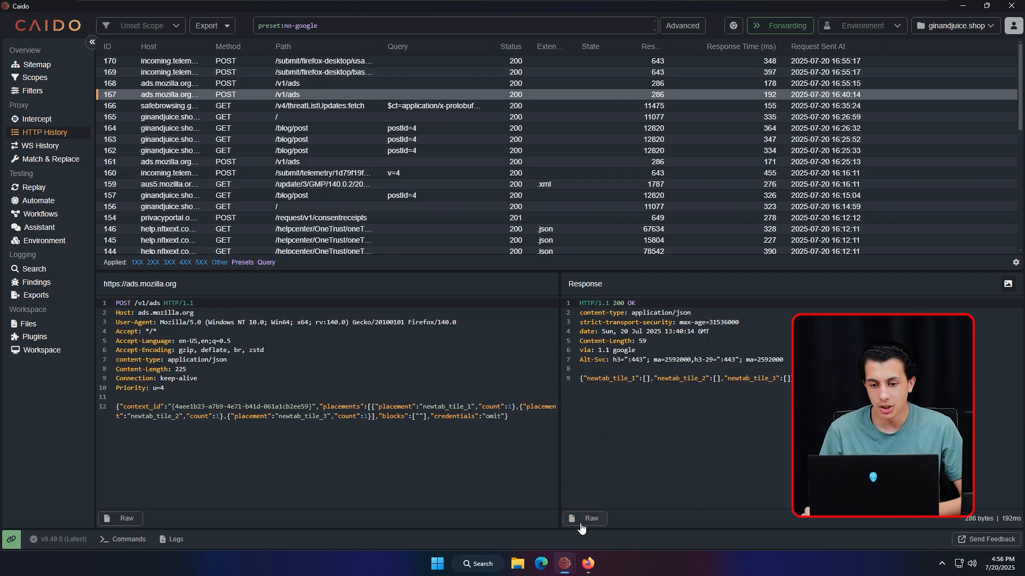
click(583, 520)
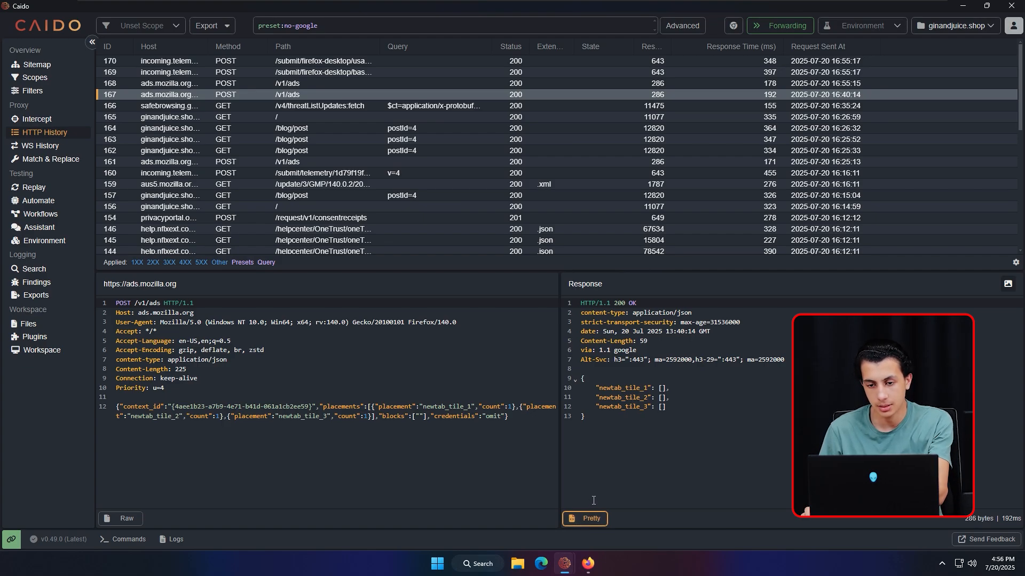
click(589, 519)
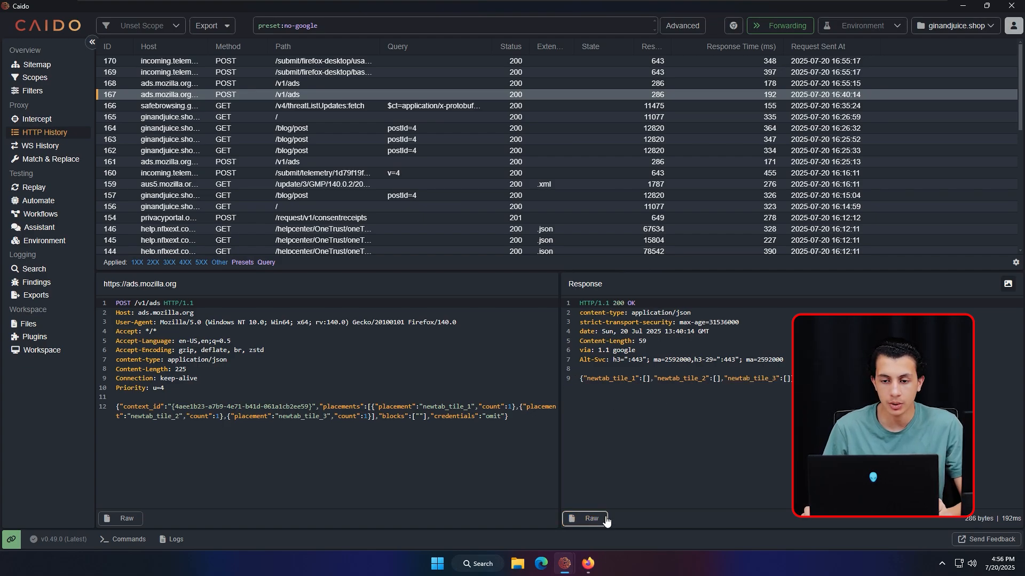
drag(791, 379, 652, 373)
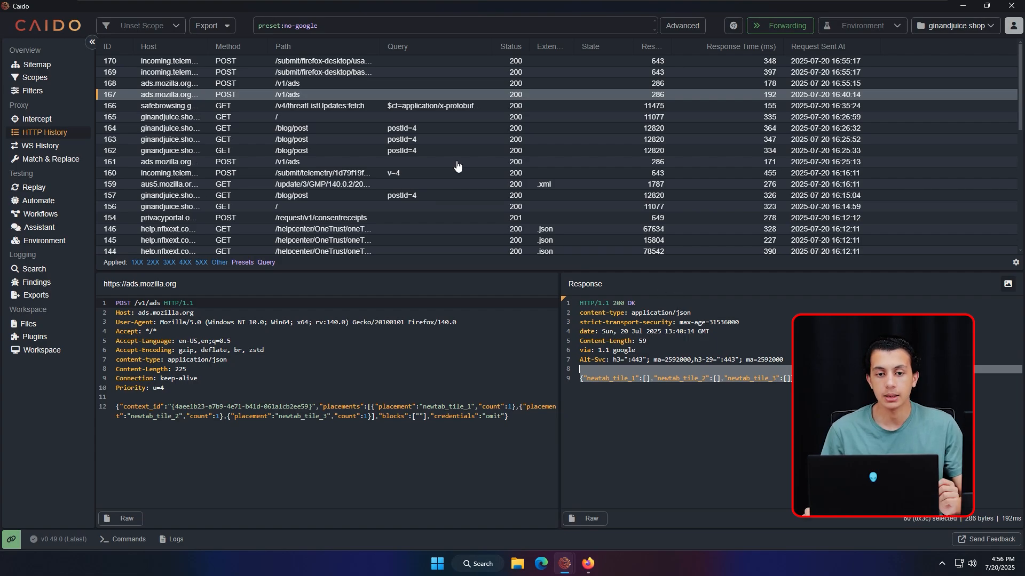
click(434, 151)
right_click(434, 152)
Send requests 165, 163, 161 and 157 to Replay under Main Domain.
click(266, 117)
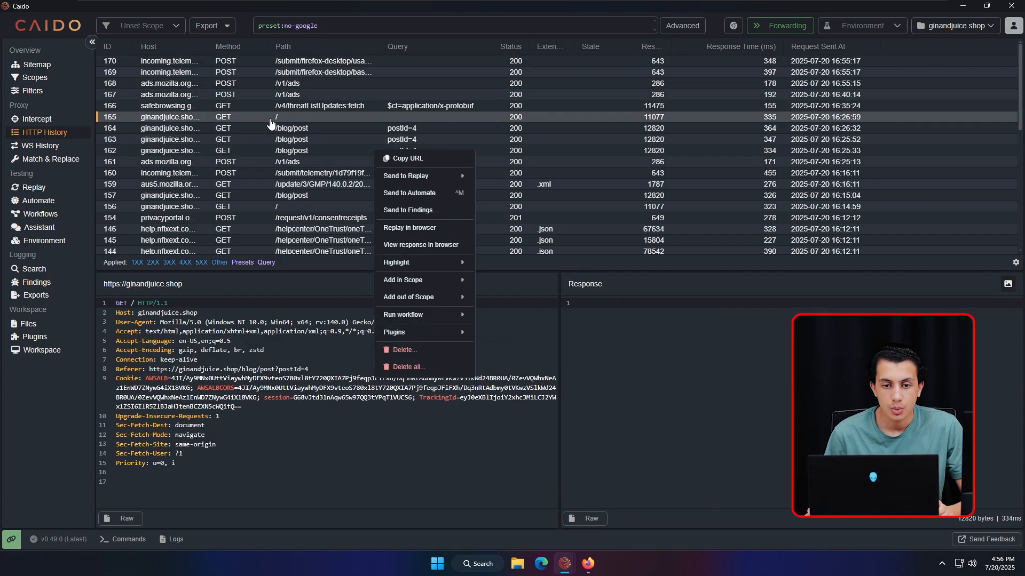
ctrl+click(270, 140)
ctrl+click(238, 162)
ctrl+click(224, 196)
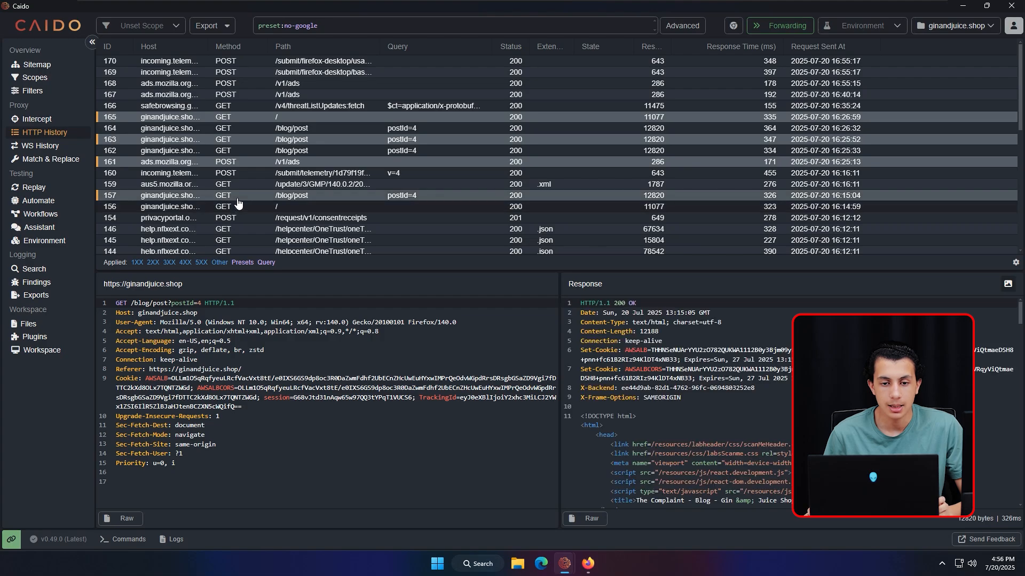
right_click(238, 200)
mouse_move(323, 389)
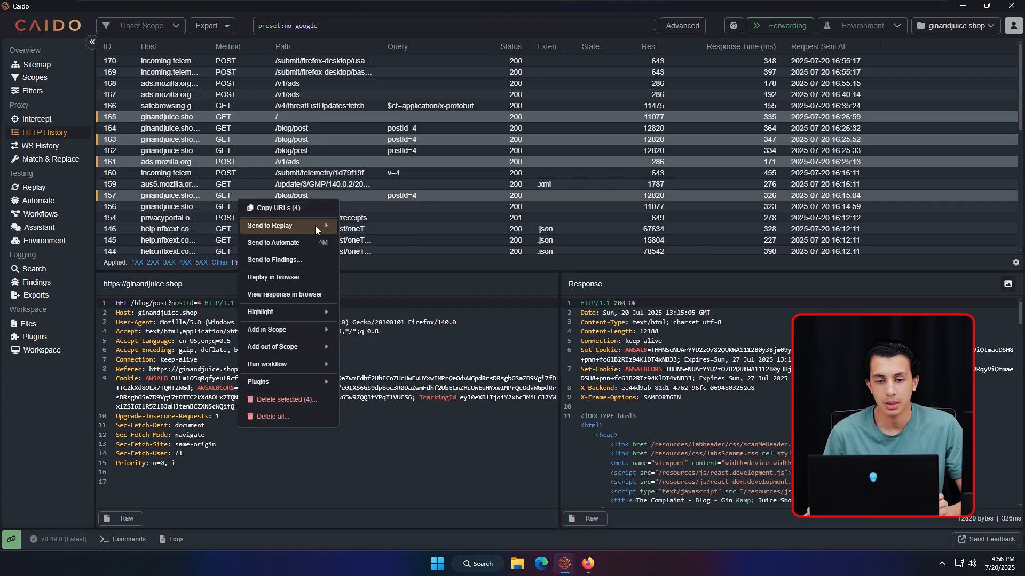
mouse_move(322, 224)
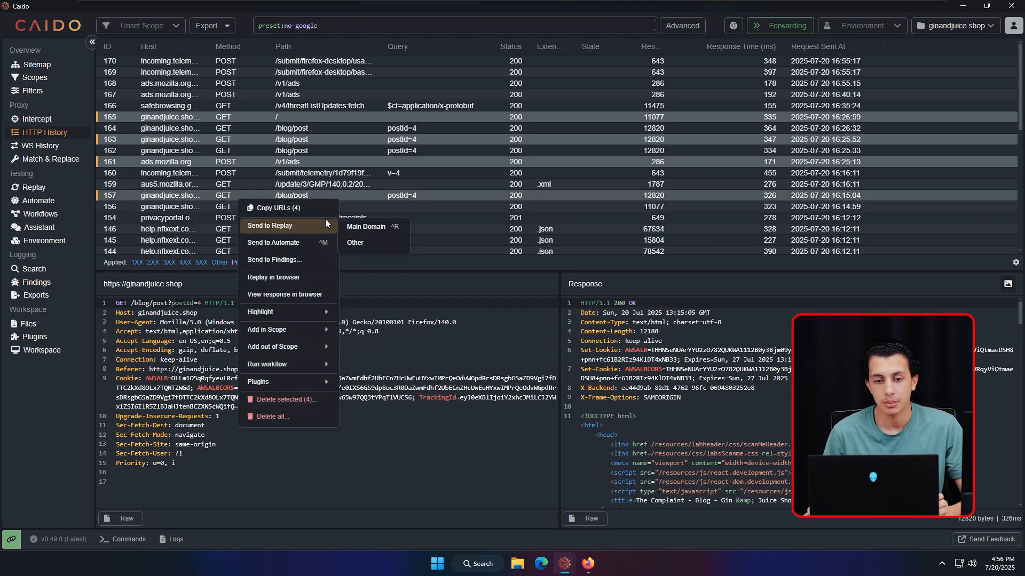
click(367, 226)
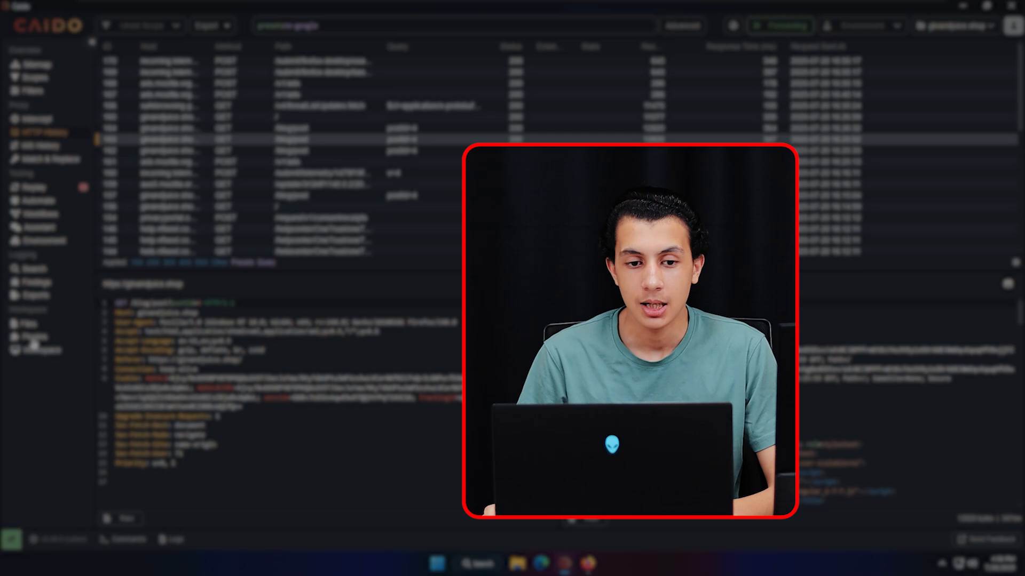
click(38, 339)
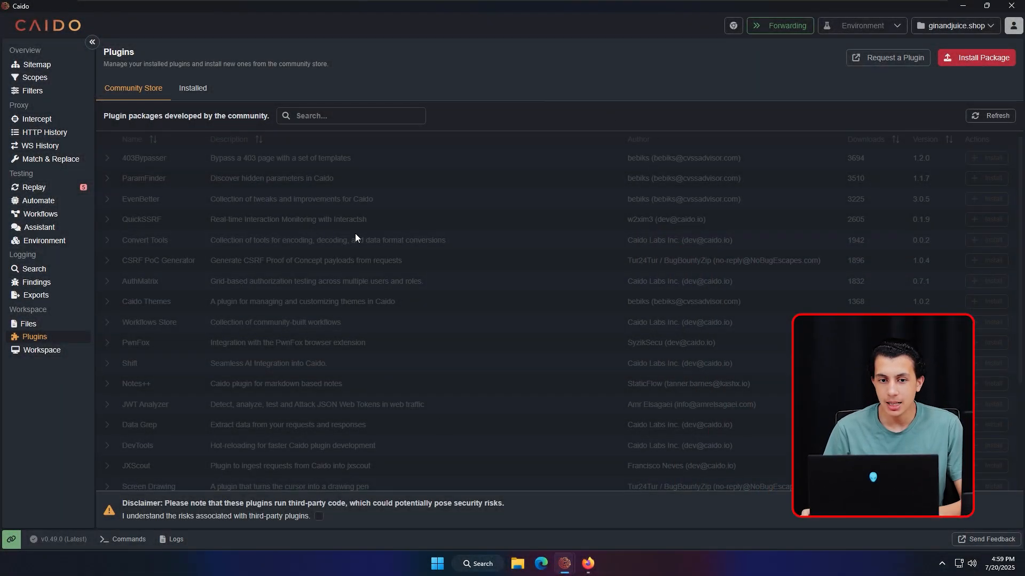
click(319, 516)
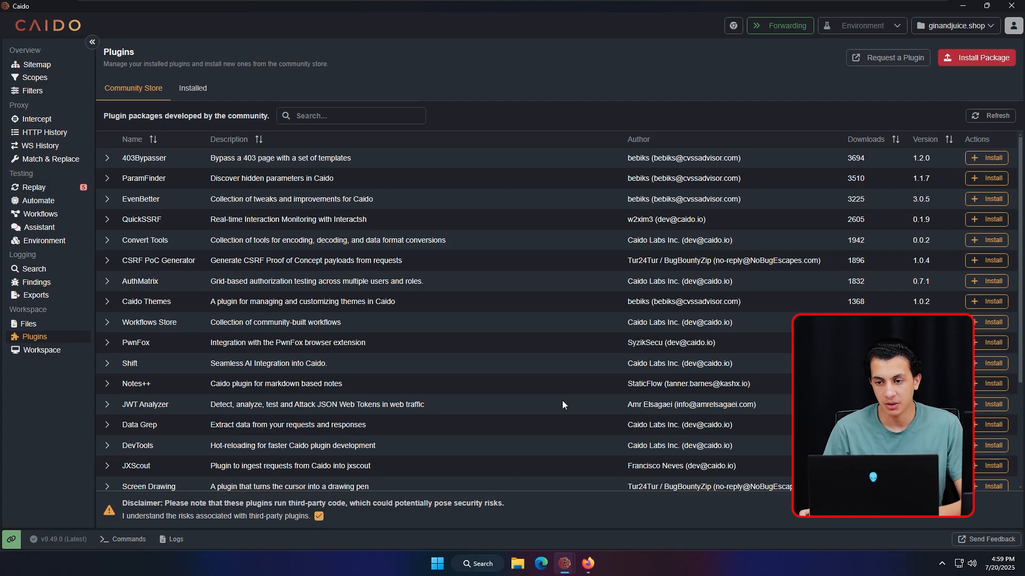
scroll(720, 364, down, 5)
scroll(414, 253, up, 5)
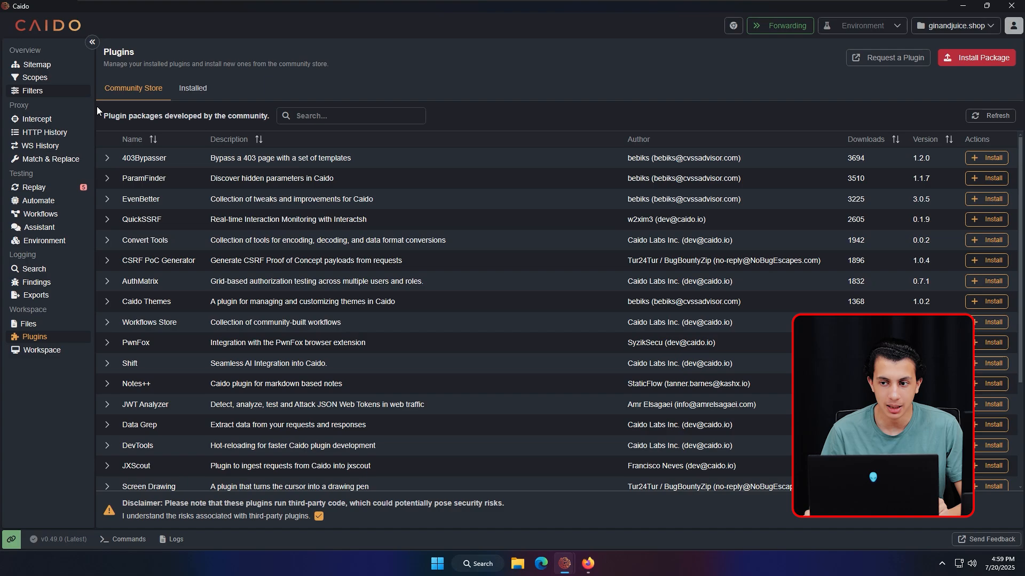
click(424, 117)
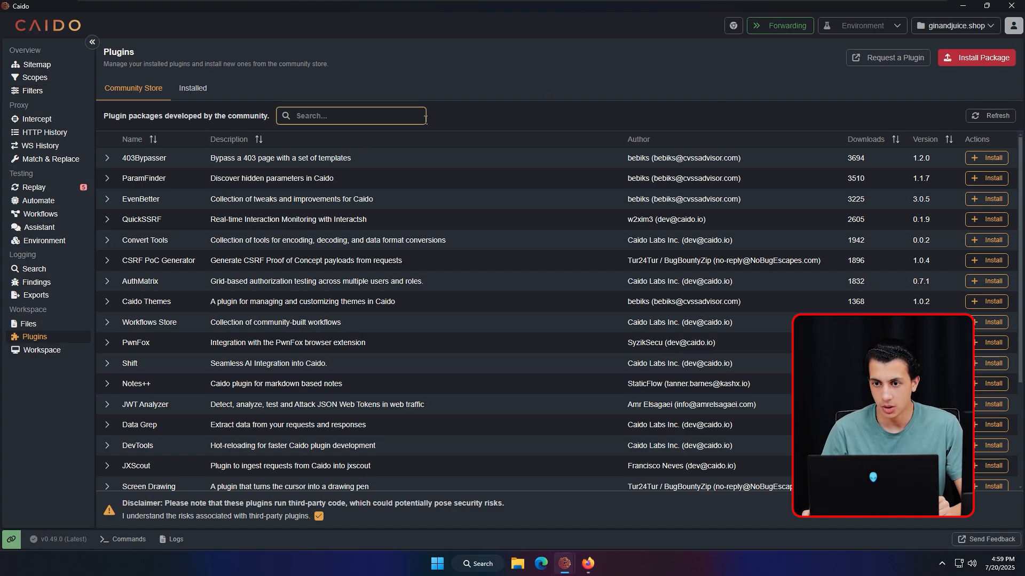
click(896, 88)
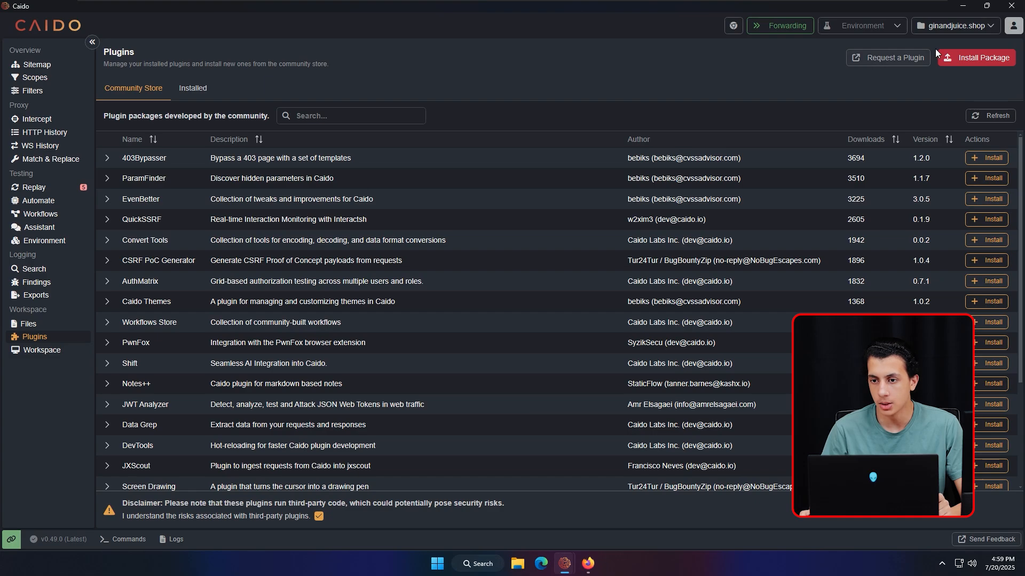
click(964, 64)
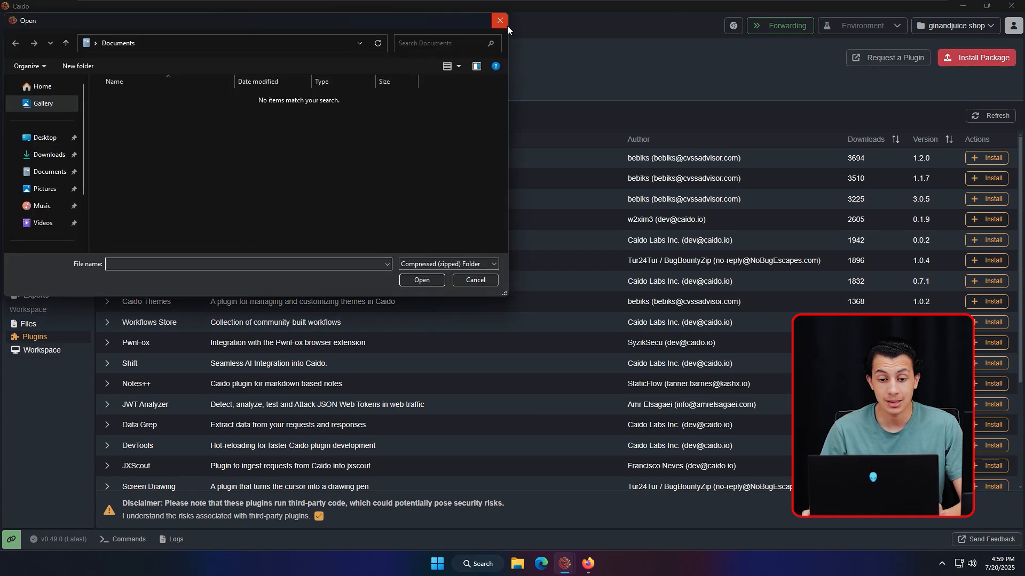
click(506, 25)
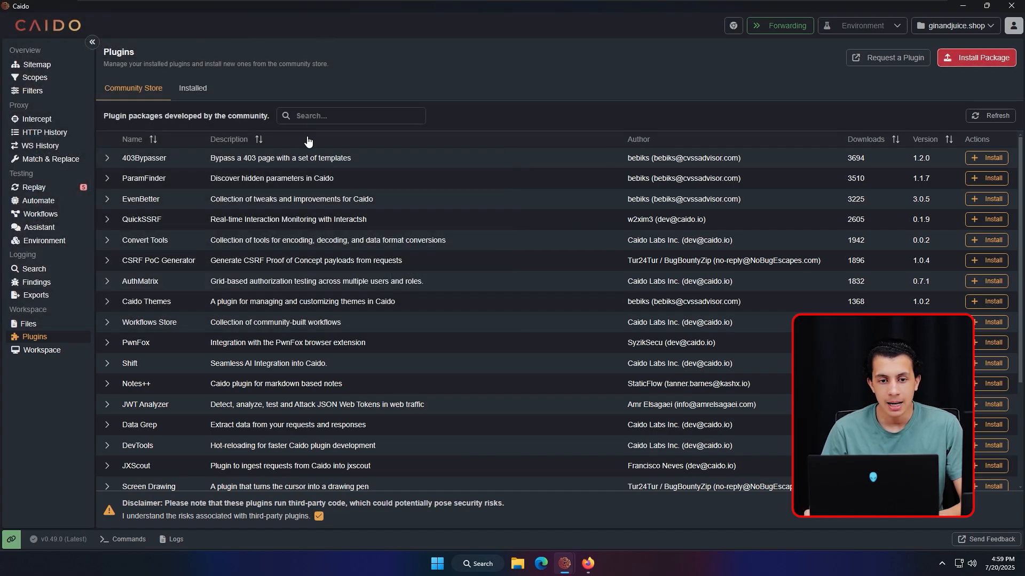
click(179, 88)
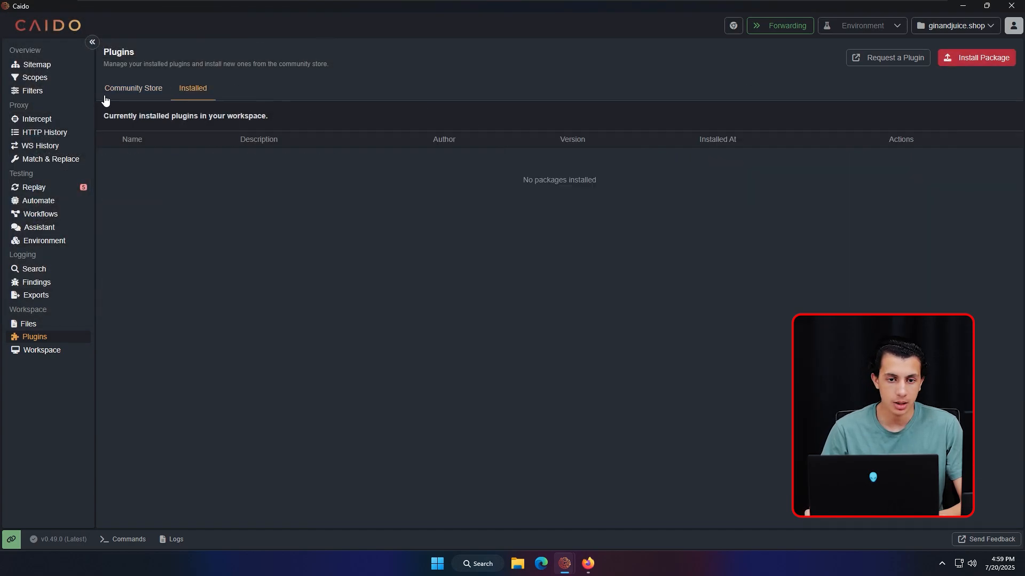
click(123, 98)
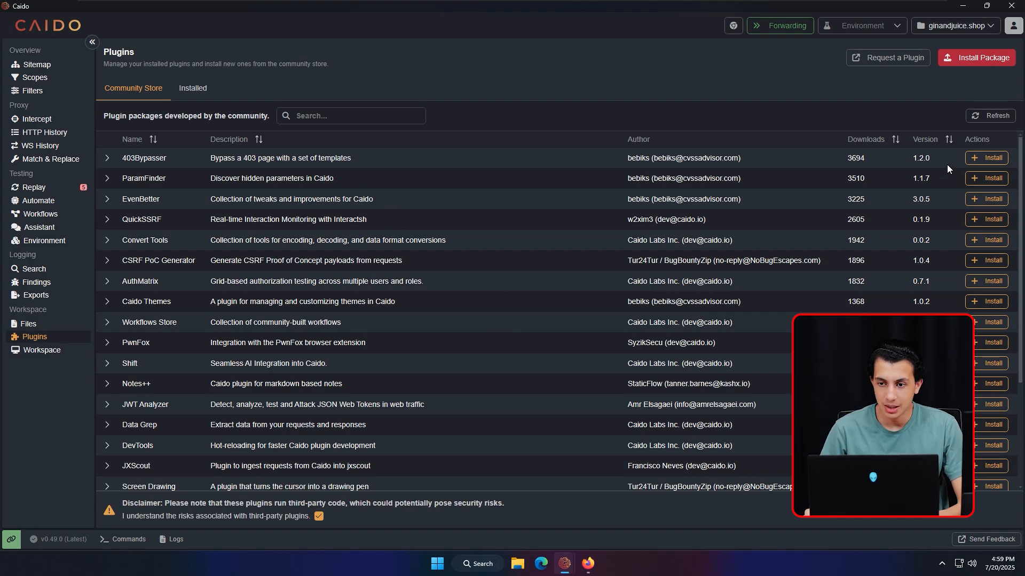
Install 403Bypasser, ParamFinder, QuickSSRF, CSRF PoC Generator and Caido Themes from the Community Store.
click(995, 159)
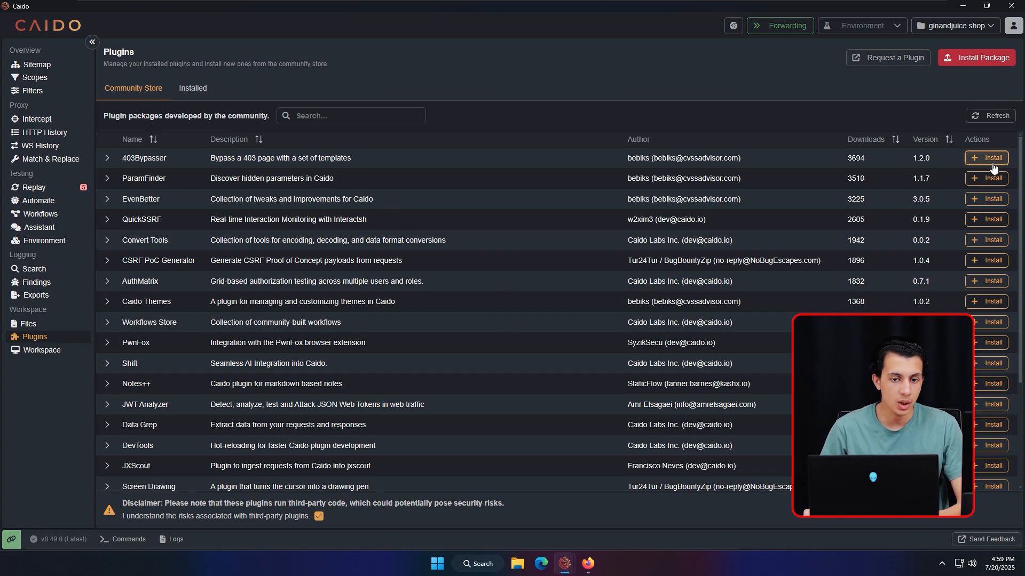
click(987, 179)
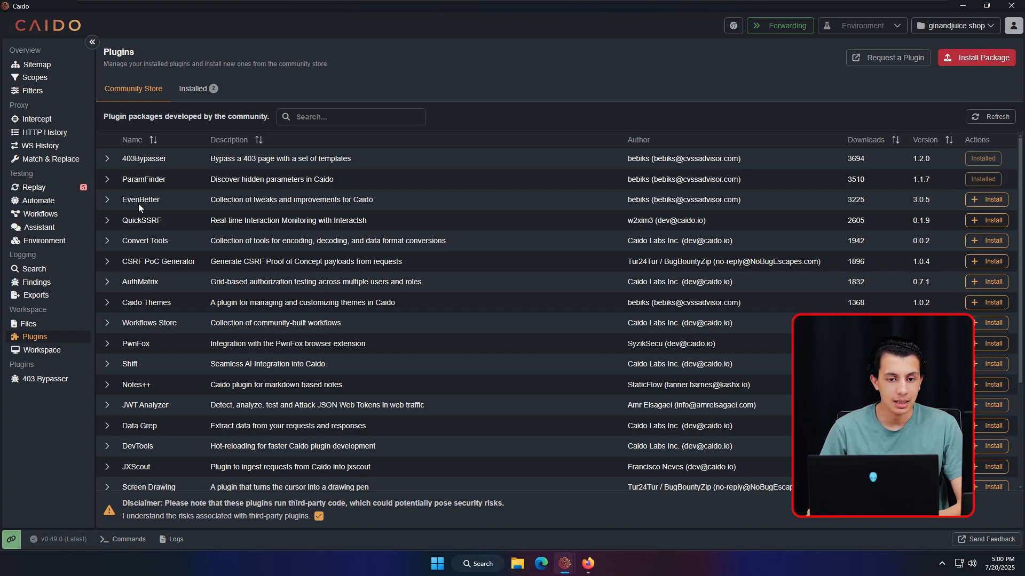
click(984, 220)
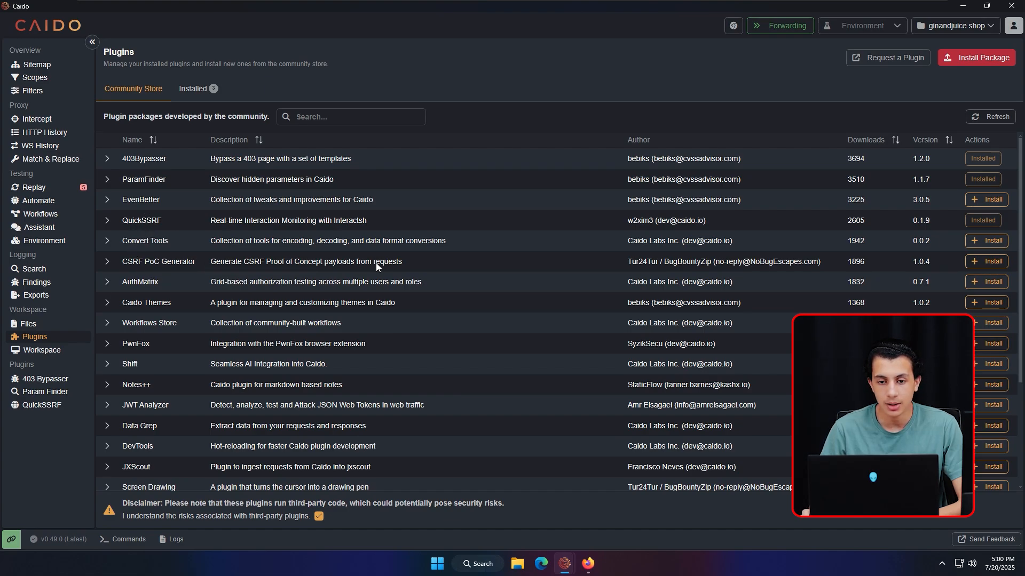
click(986, 262)
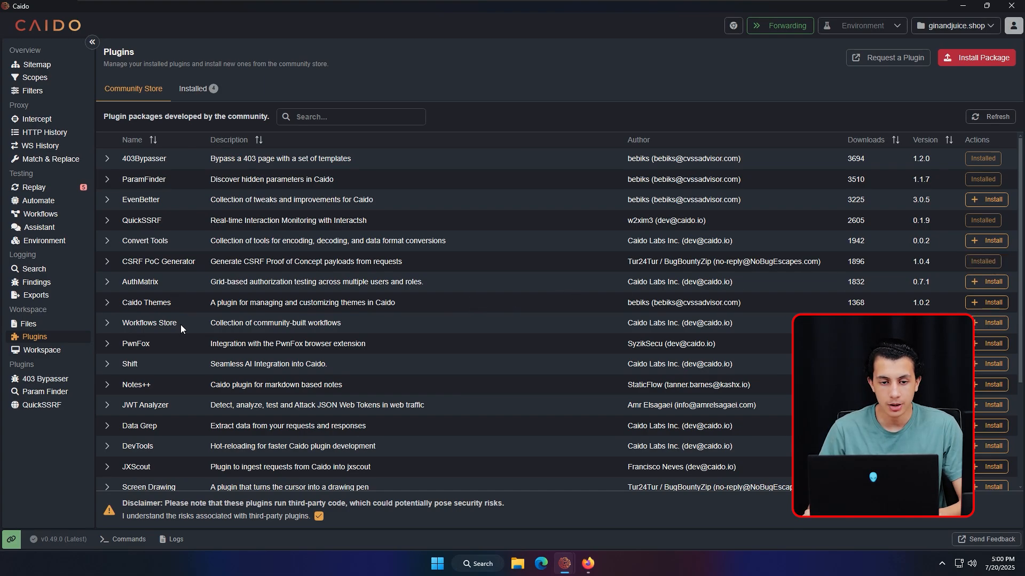
click(987, 302)
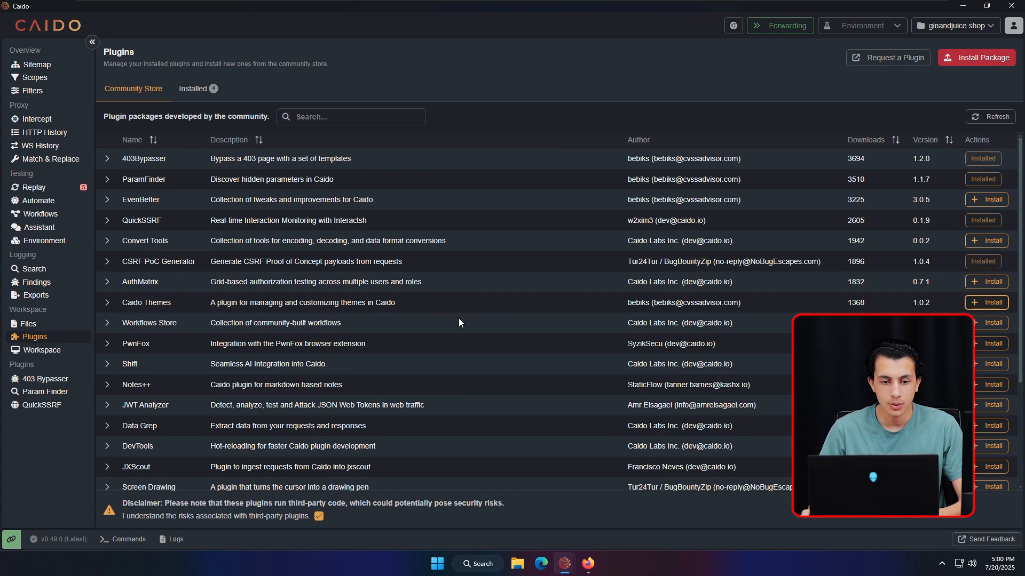
Install Shift, Notes++, JWT Analyzer, Screen Drawing, Drop and Squash from further down the store.
scroll(459, 318, down, 2)
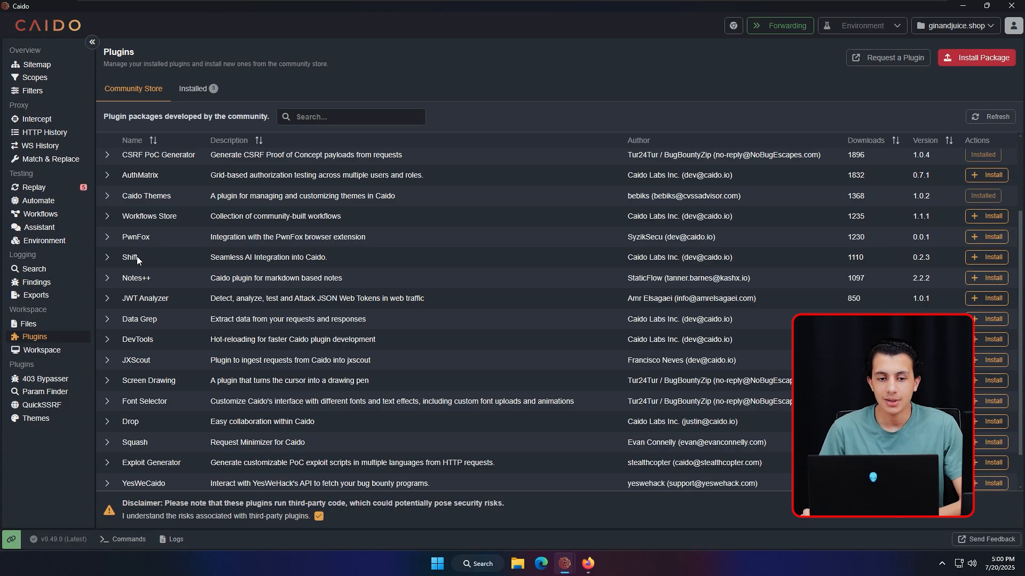
click(999, 261)
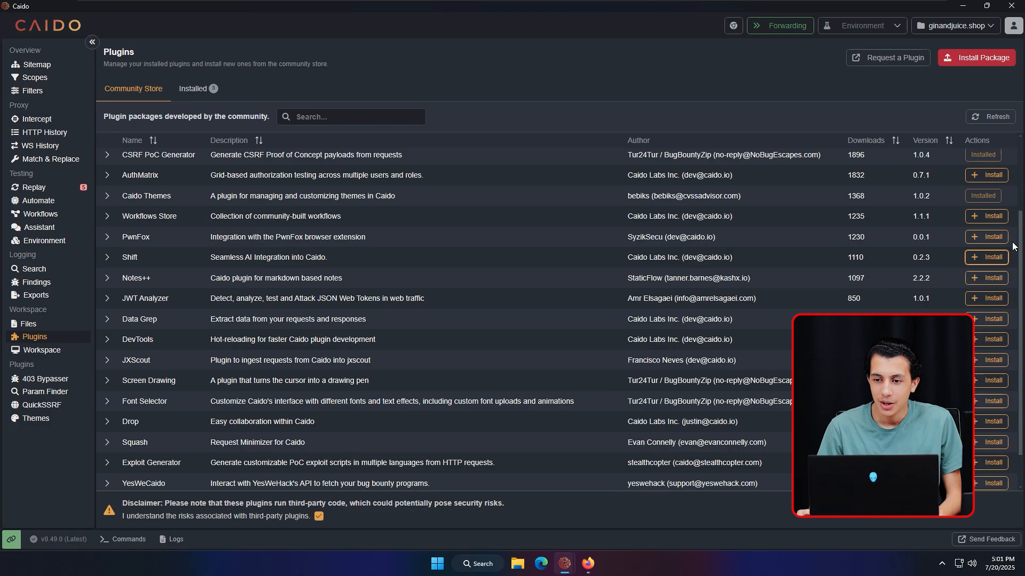
click(997, 279)
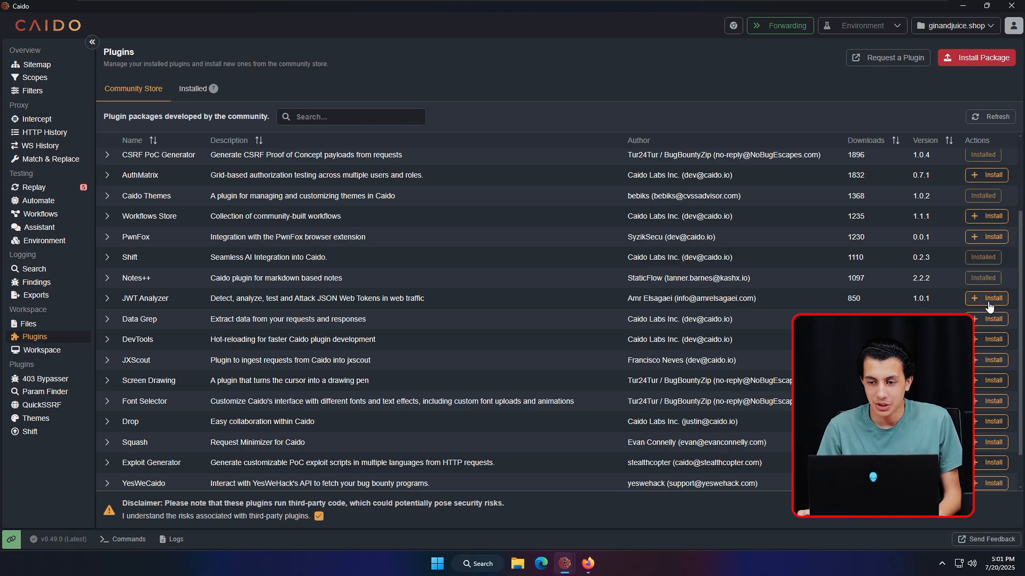
click(987, 299)
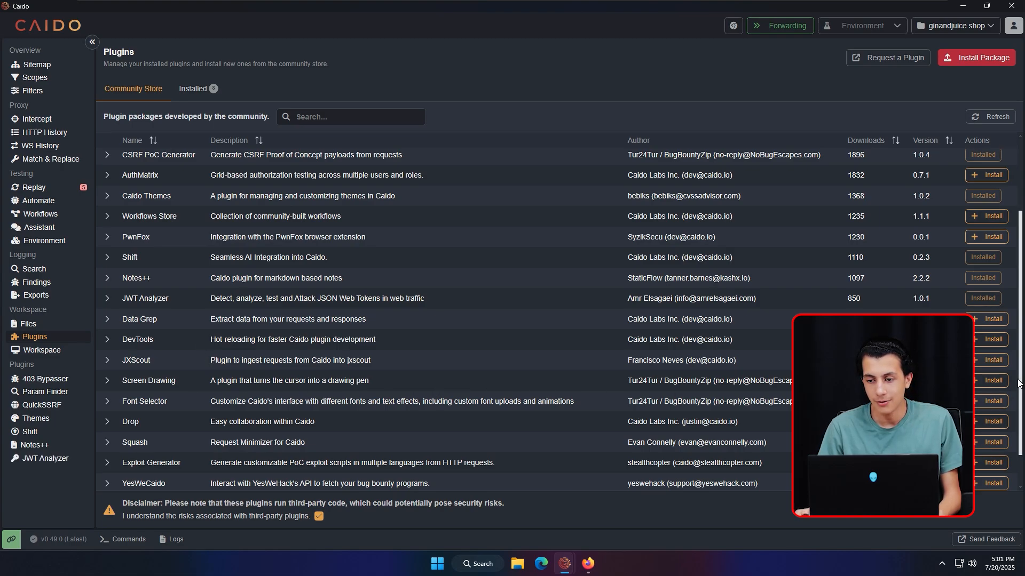
click(992, 383)
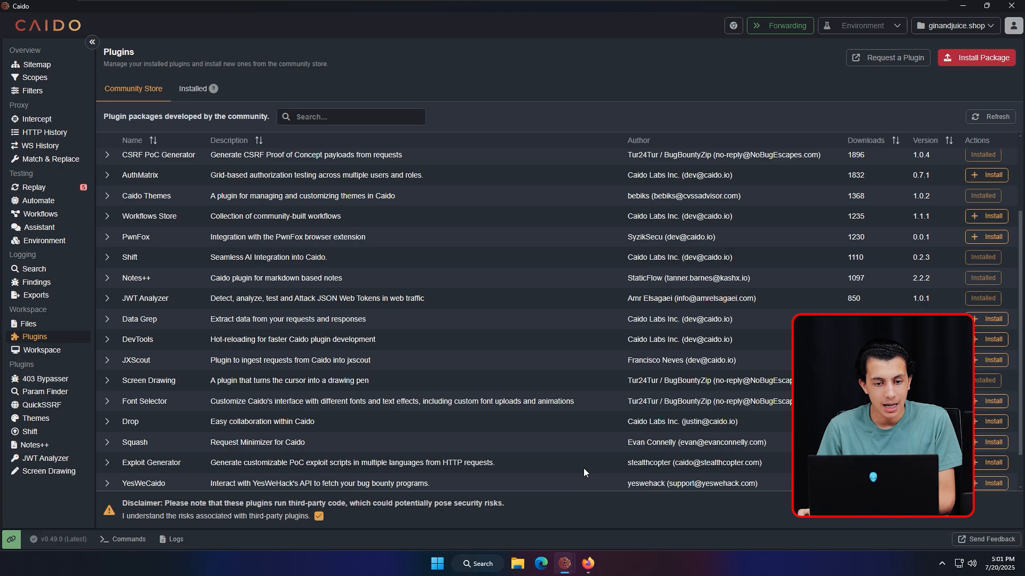
click(975, 427)
scroll(975, 427, down, 1)
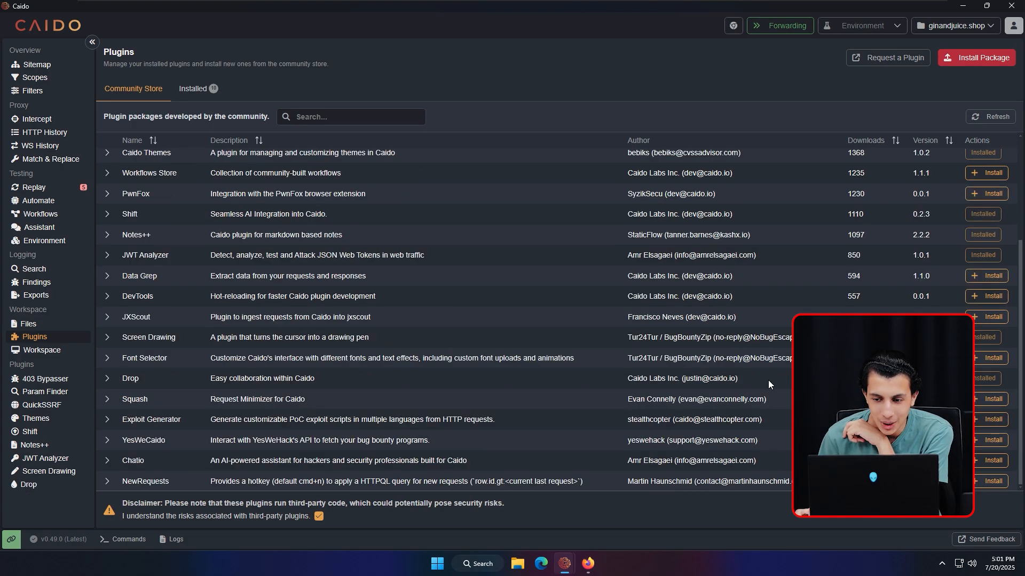
click(987, 399)
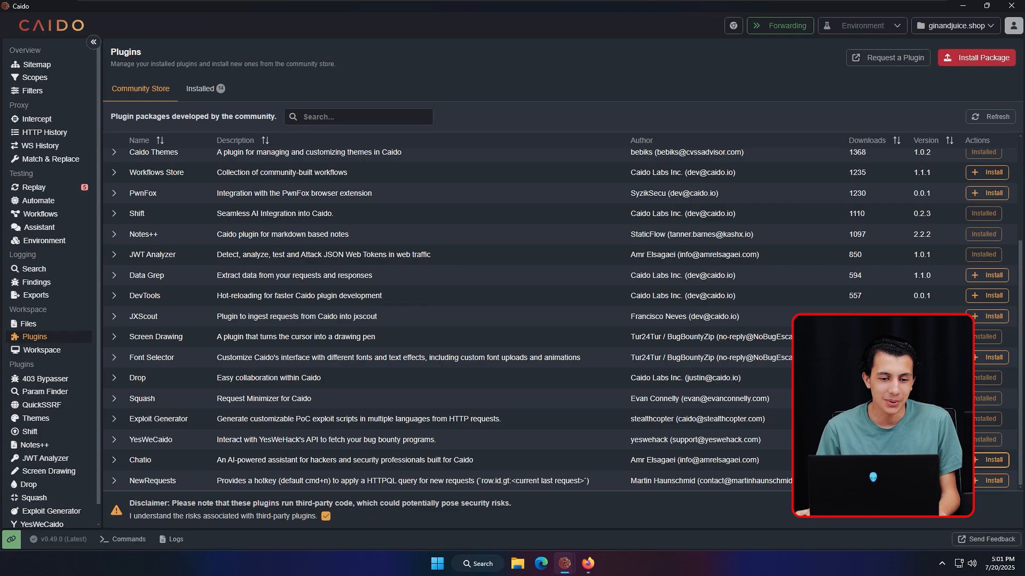
scroll(87, 486, down, 1)
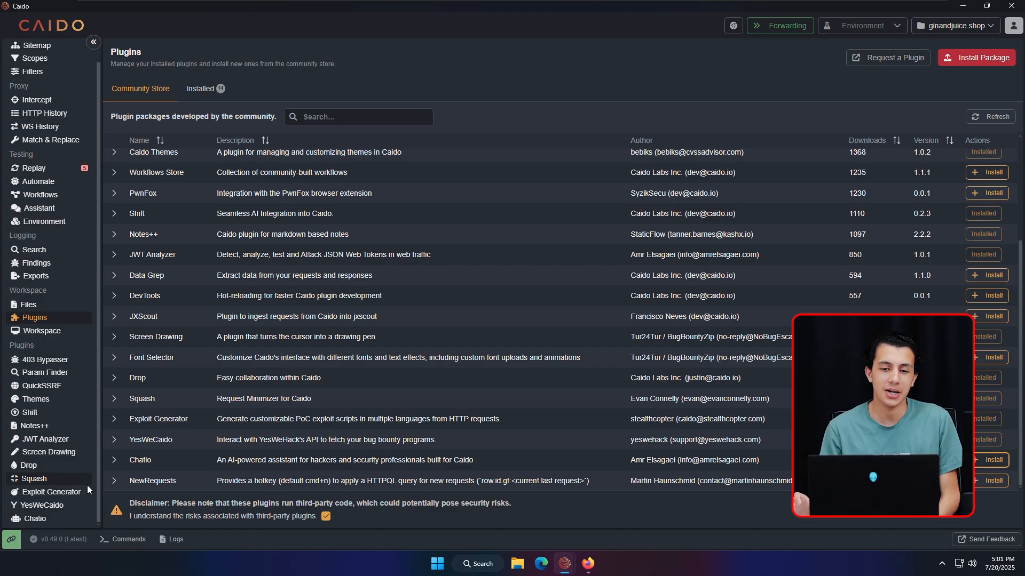
Review the fourteen plugins in the Installed tab, visit Workflows, and return to Plugins.
click(221, 98)
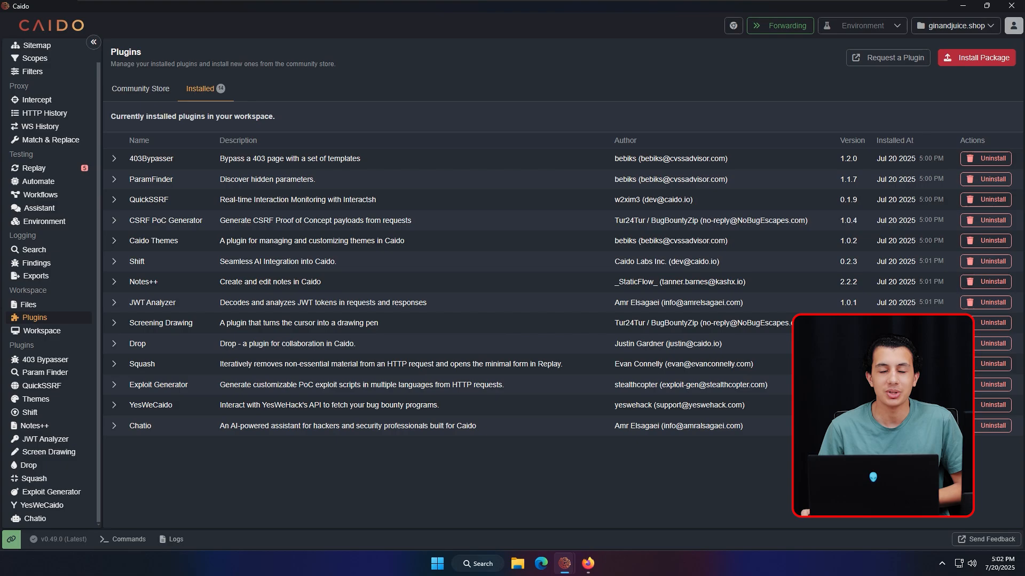
click(57, 198)
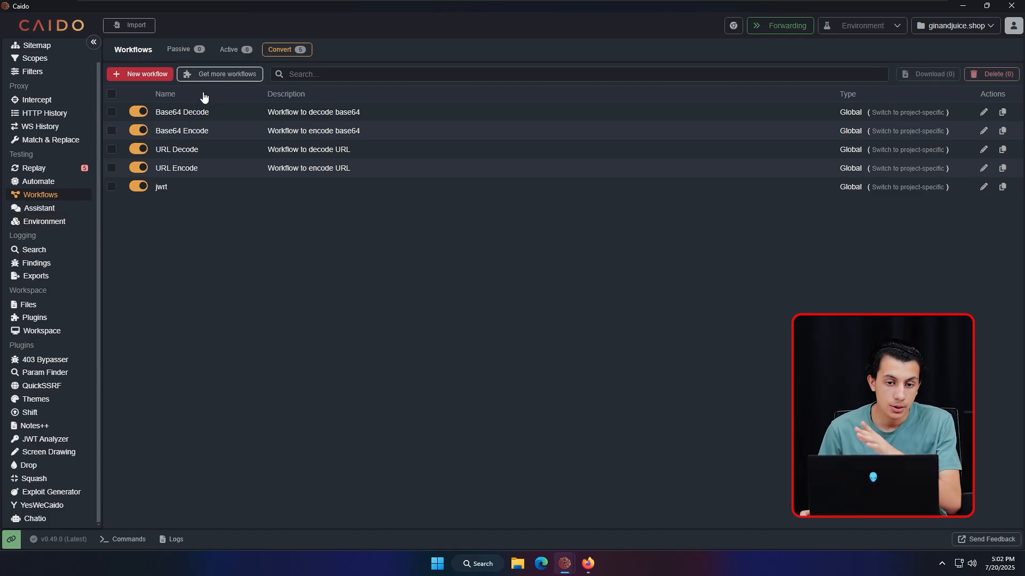
click(33, 317)
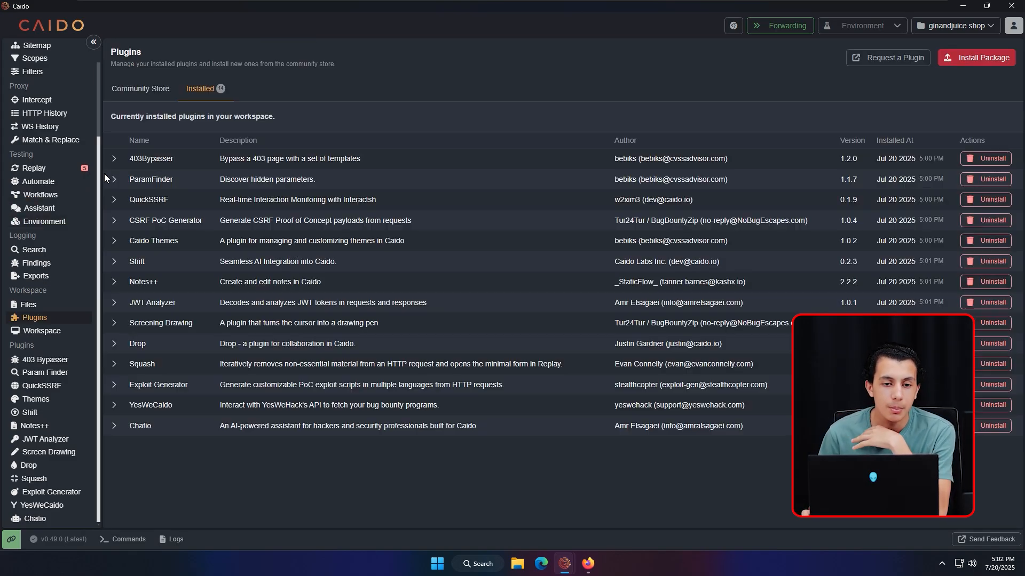
Install the Workflows Store plugin from the Community Store, then open the 403 Bypasser plugin page.
click(141, 89)
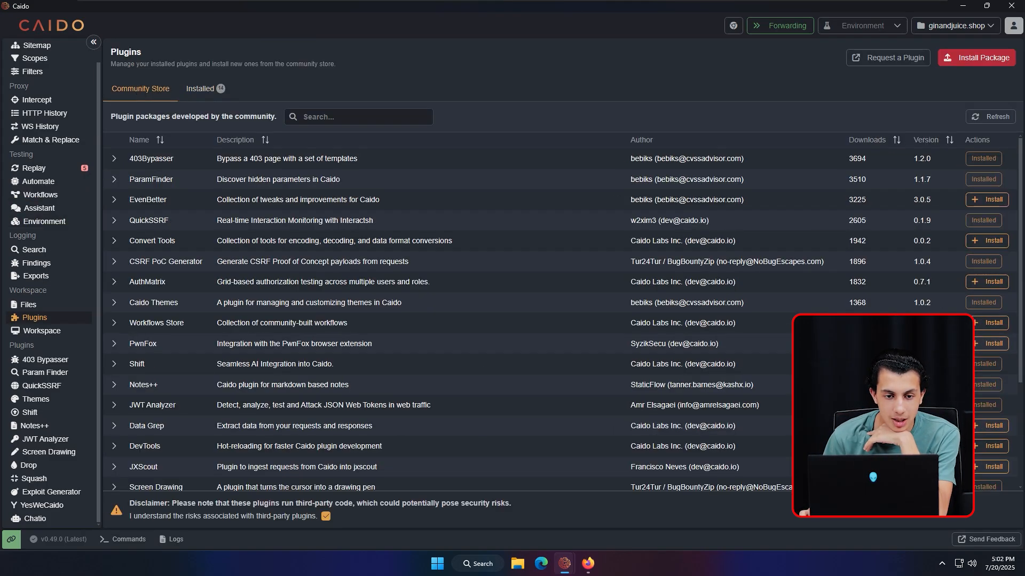
scroll(320, 211, down, 1)
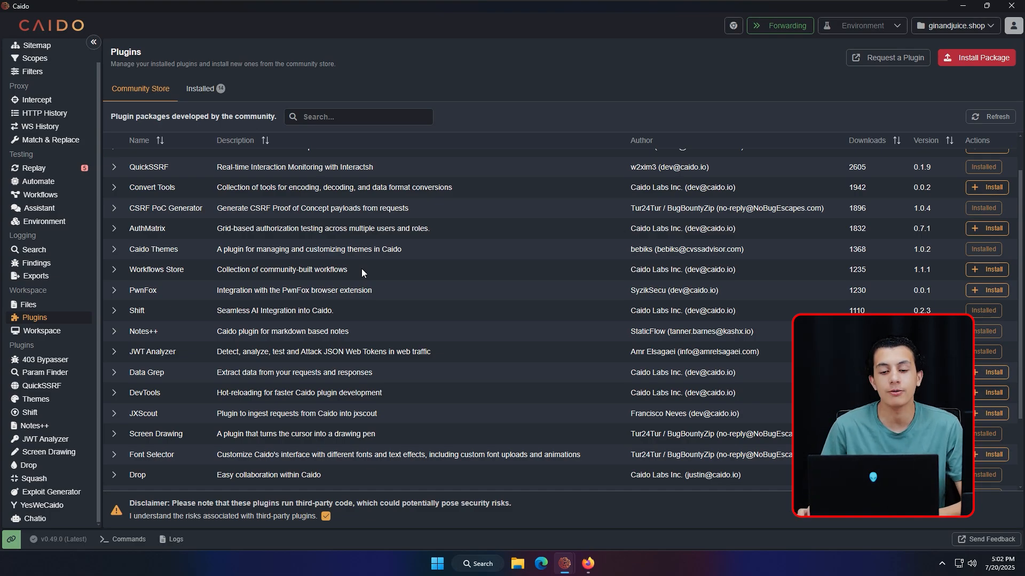
click(880, 272)
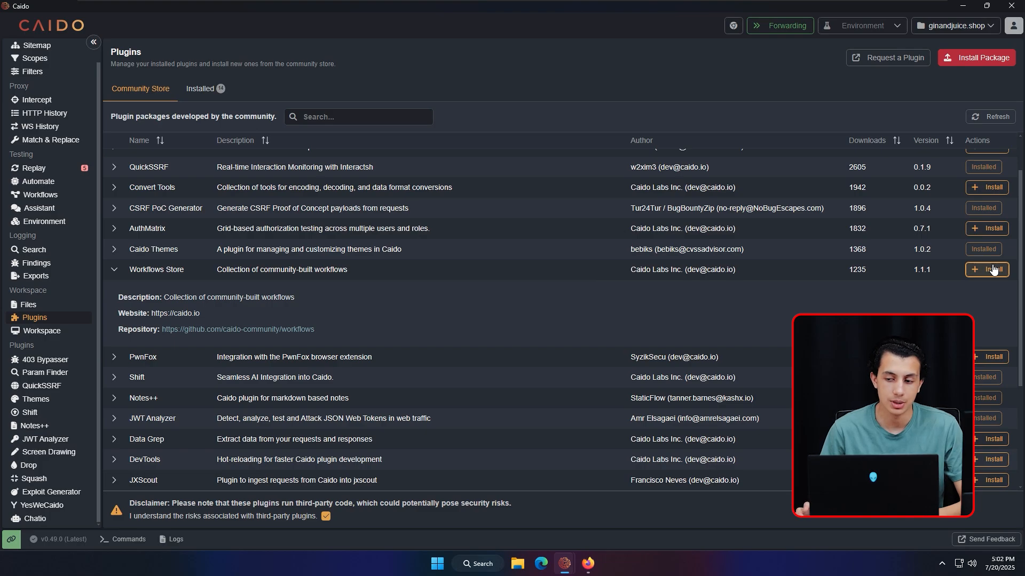
click(991, 268)
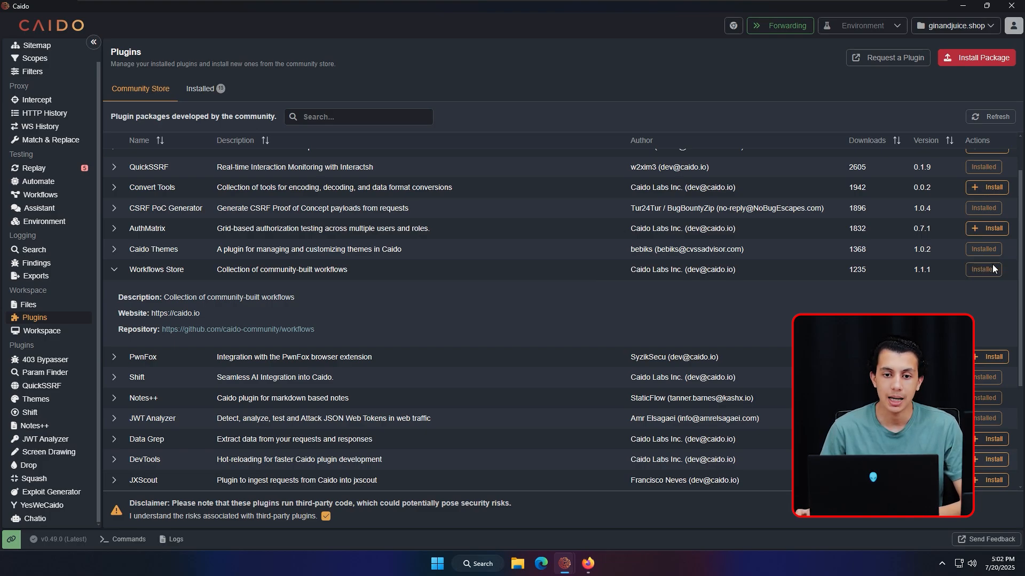
scroll(363, 325, down, 2)
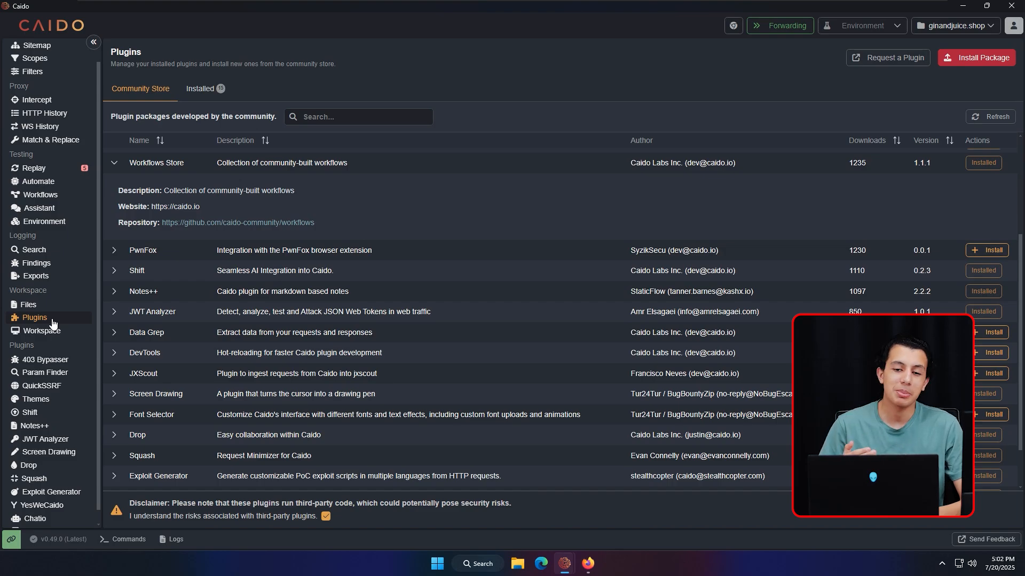
click(44, 373)
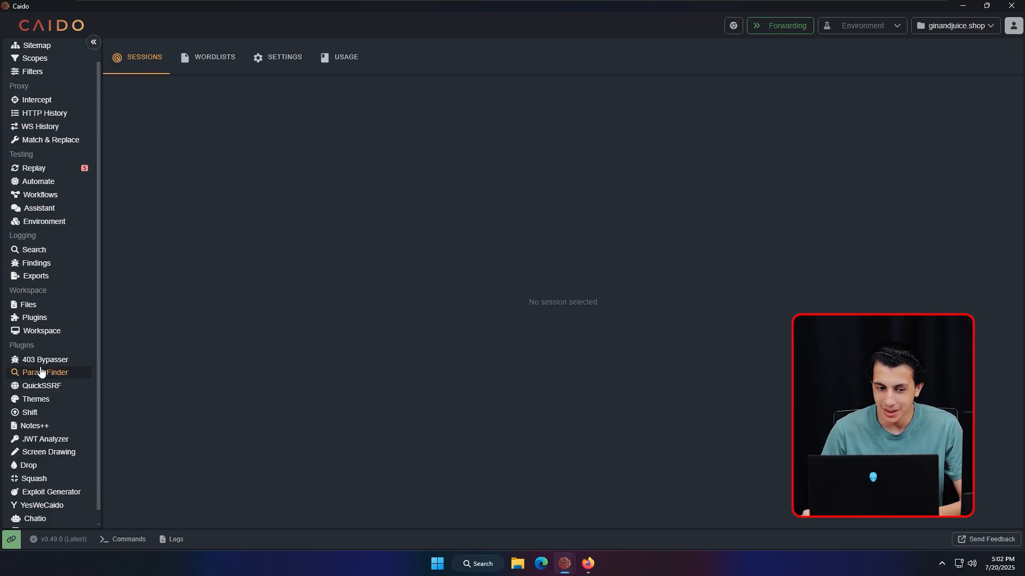
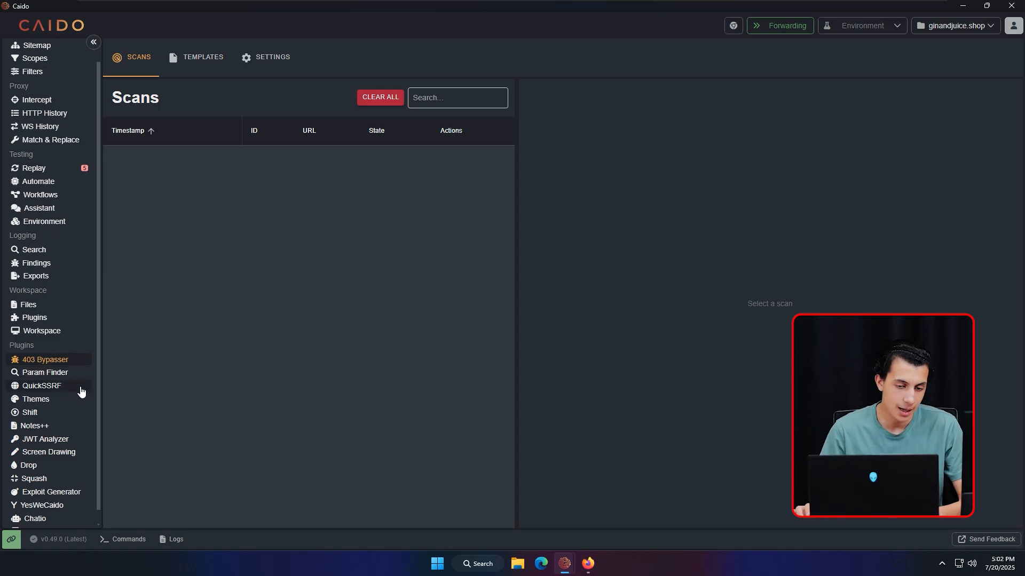
scroll(72, 427, down, 1)
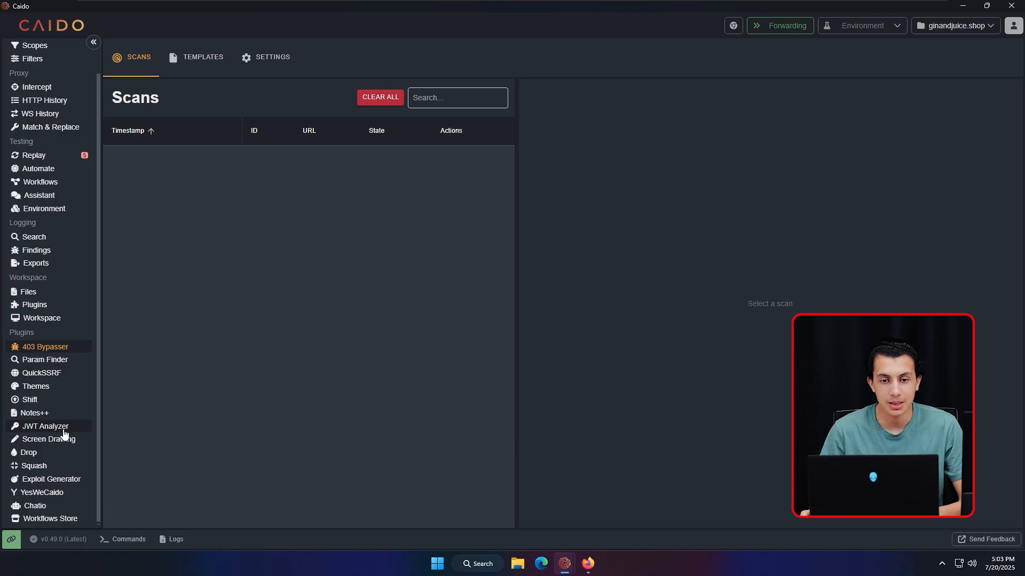
click(209, 58)
click(134, 59)
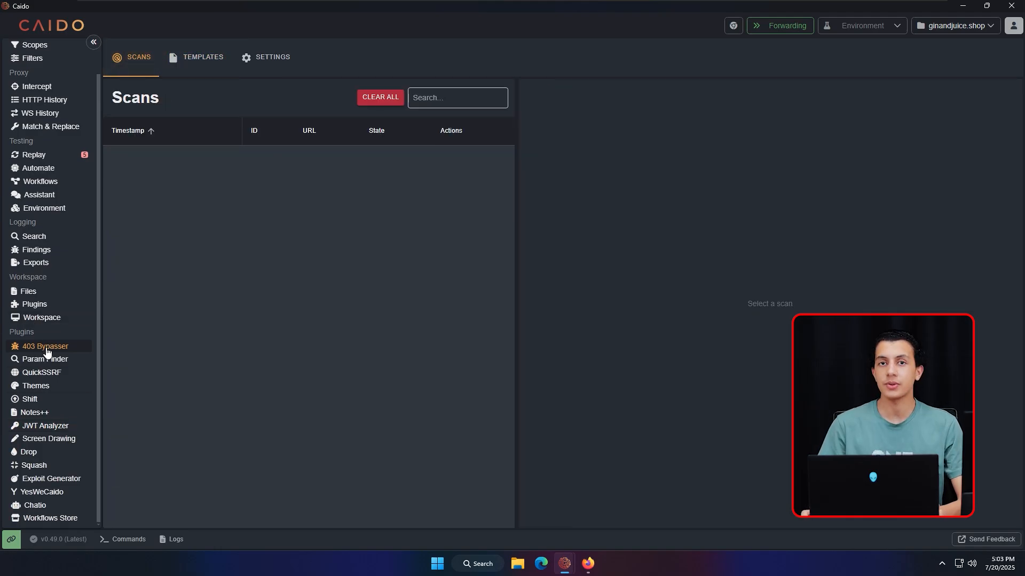
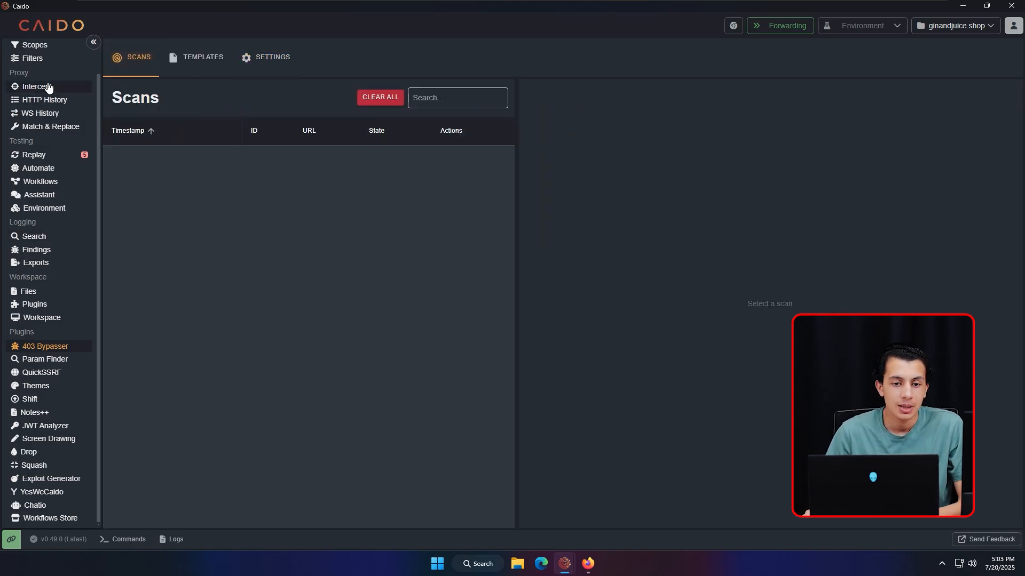
Select the captured GET /login request (row 46) in HTTP History.
click(44, 100)
scroll(347, 139, down, 10)
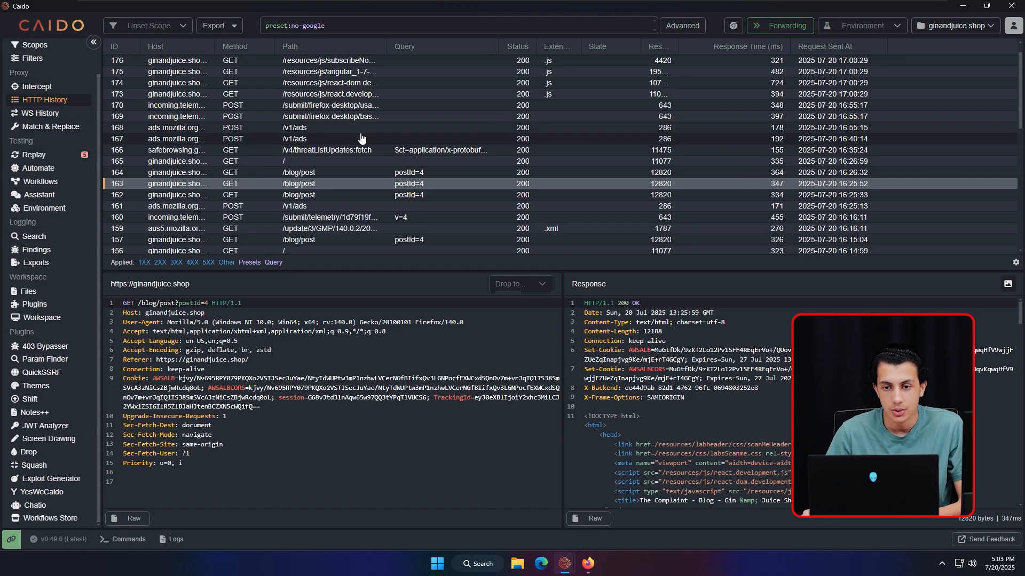
click(335, 128)
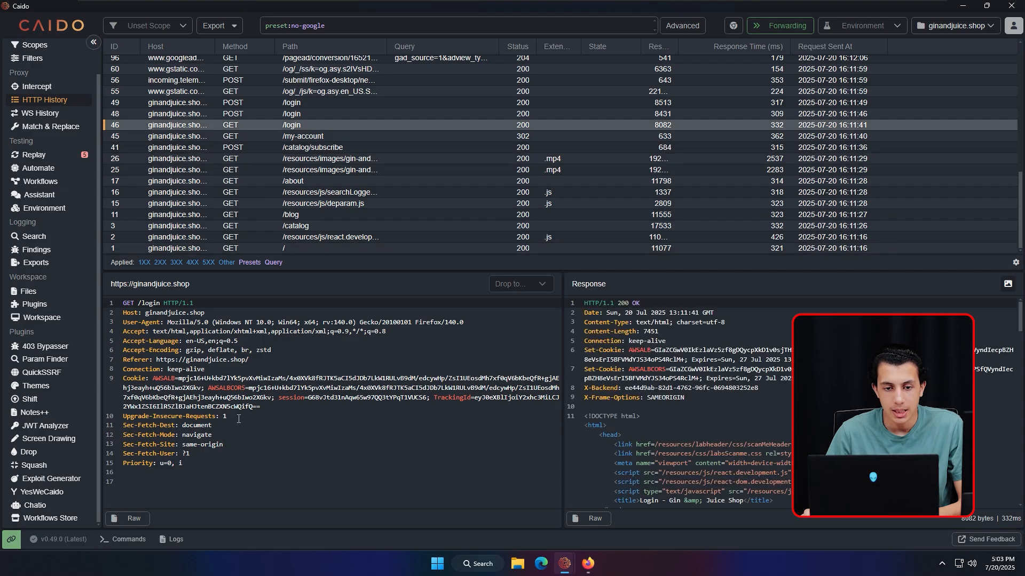
Send the GET /login request to Replay with Ctrl+R and view the new session 7.
click(211, 415)
click(179, 322)
key(ctrl+r)
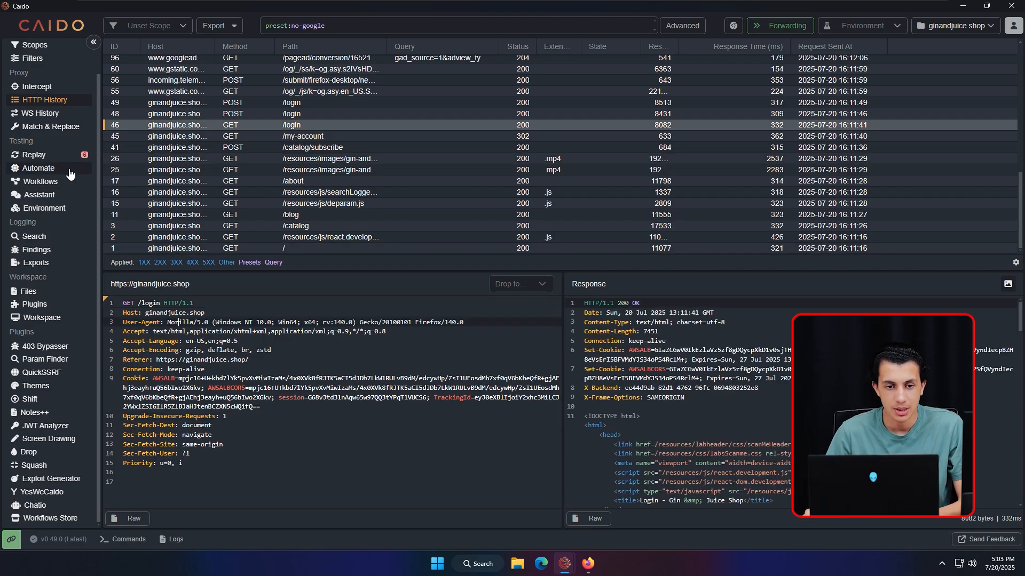
click(34, 155)
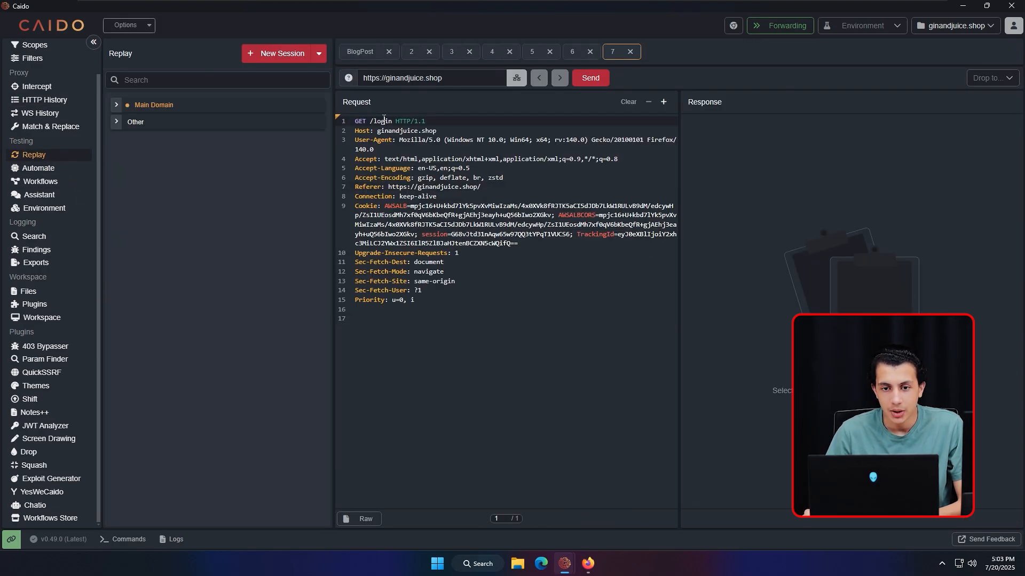
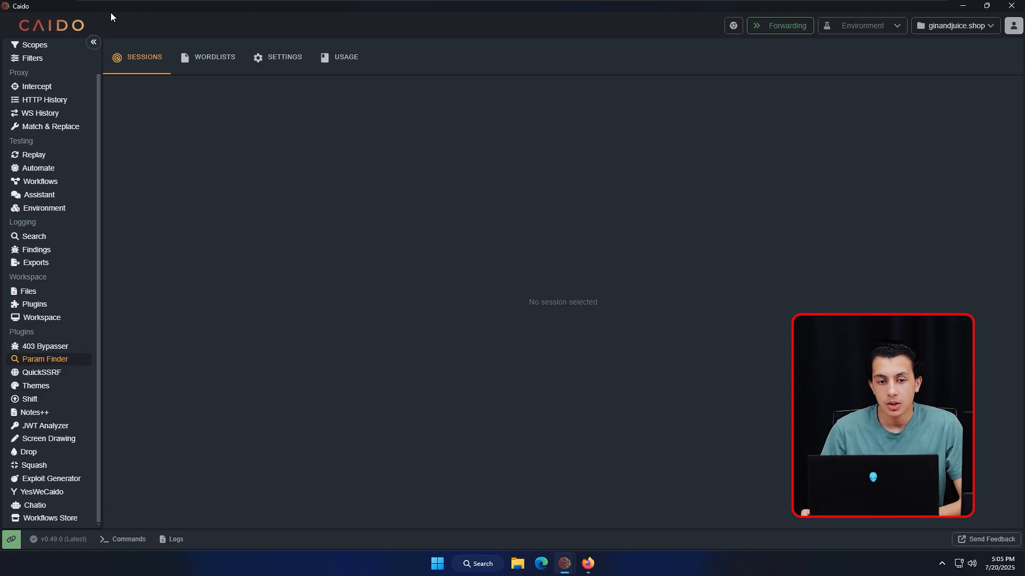
Browse Param Finder's Wordlists, Settings and Usage pages, ending on Settings (20 ms delay, 900 s timeout, 6 learn requests).
click(193, 62)
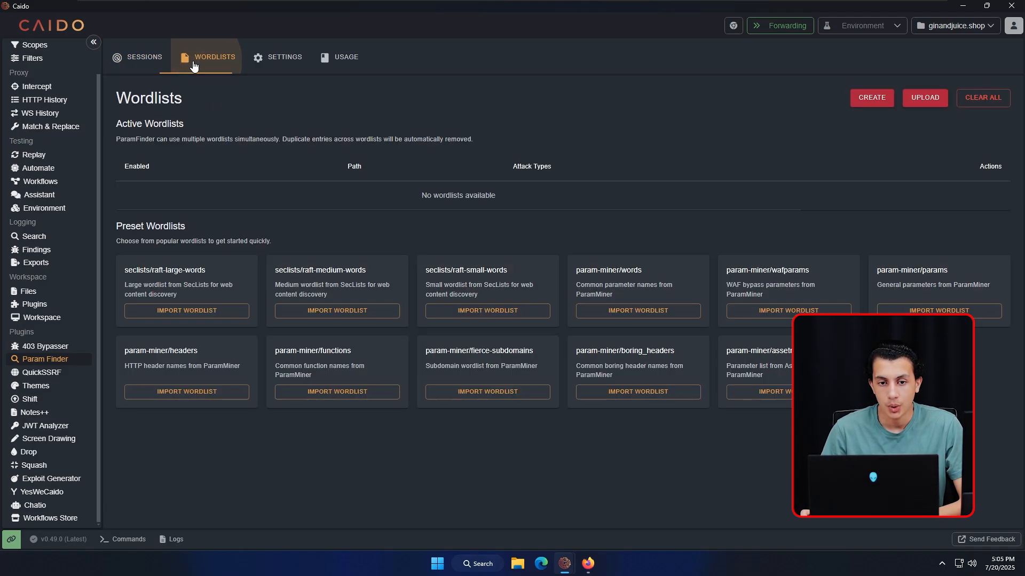
click(291, 63)
click(354, 58)
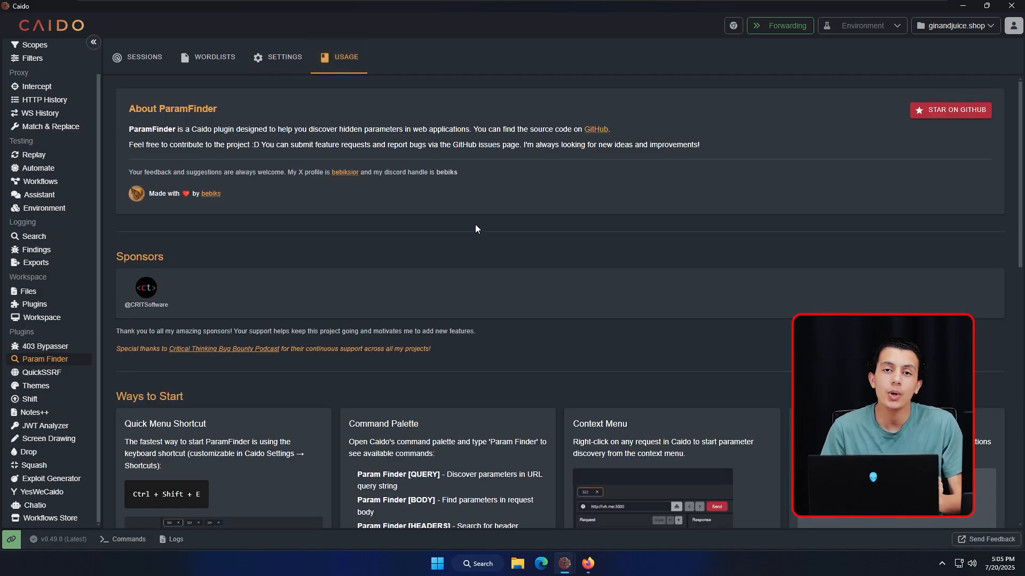
scroll(475, 225, down, 5)
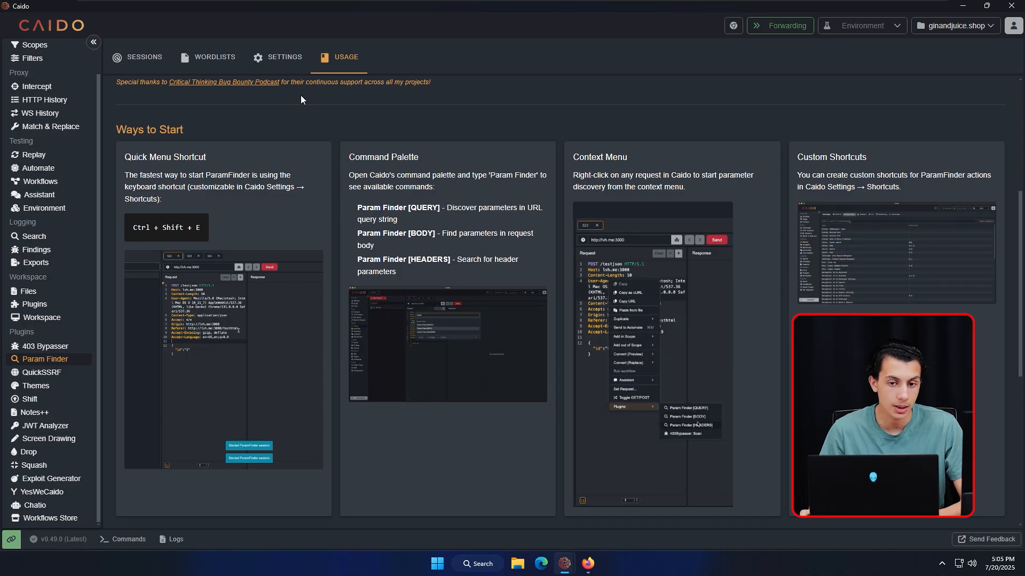
click(279, 57)
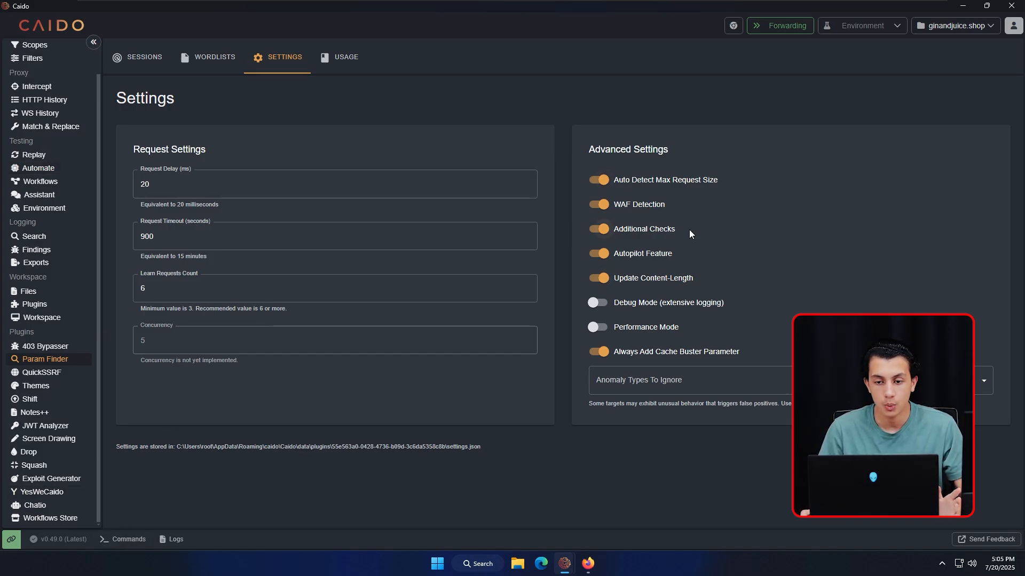
Review the preset wordlists, then return to Param Finder's Sessions page with no session selected.
click(198, 57)
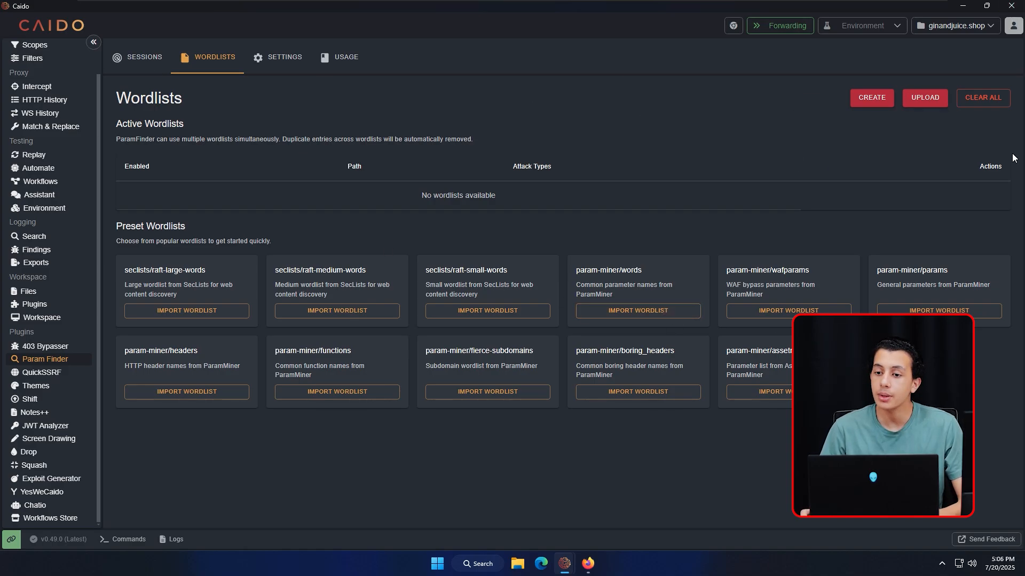
click(127, 57)
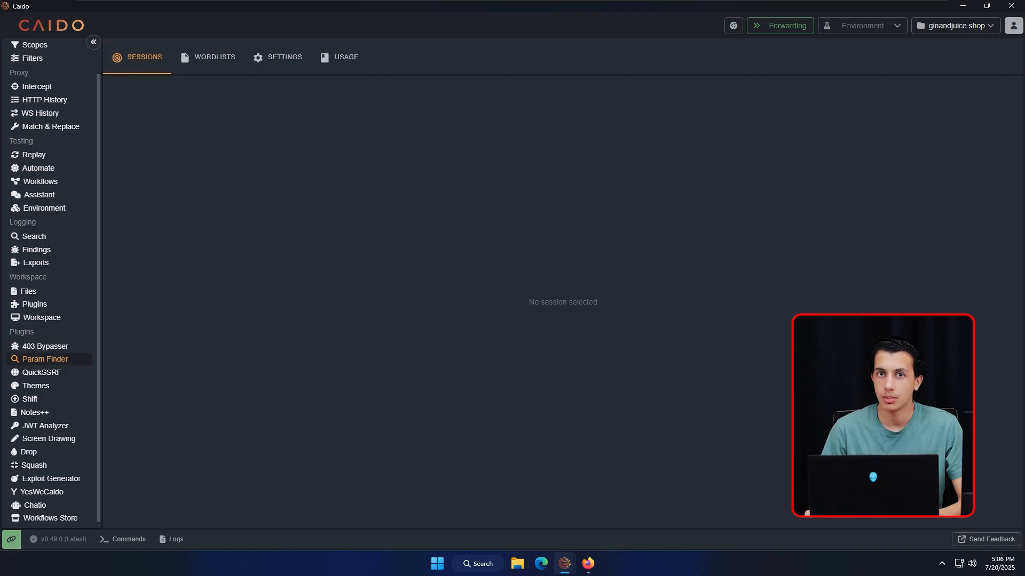
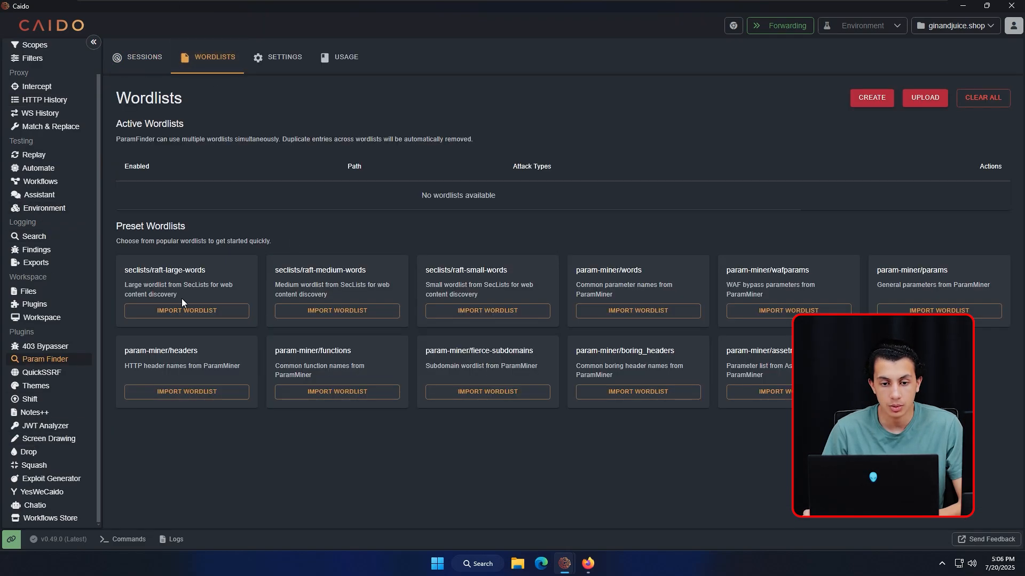
Import the param-miner/params preset wordlist into Param Finder for body, headers and query.
click(938, 310)
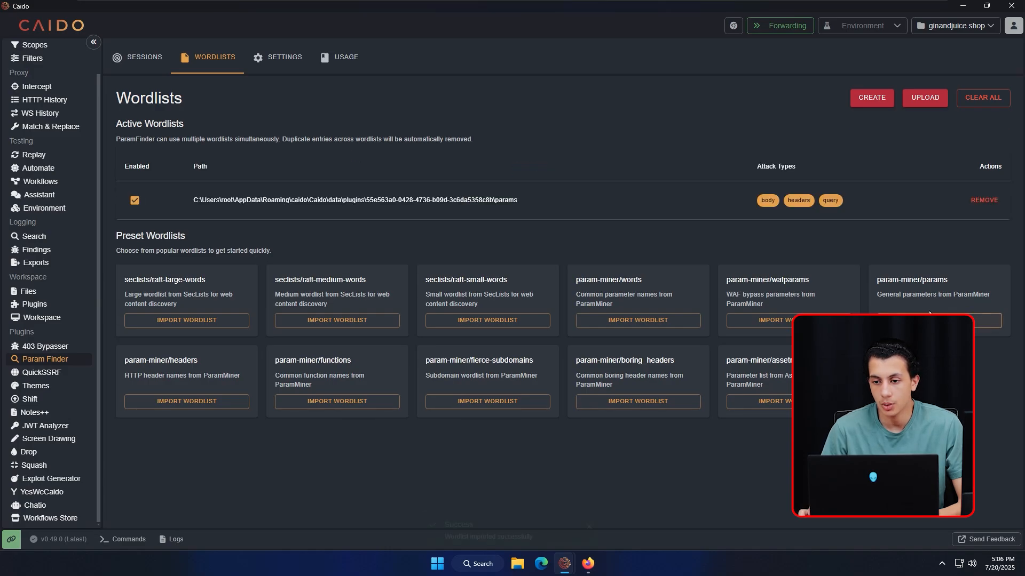
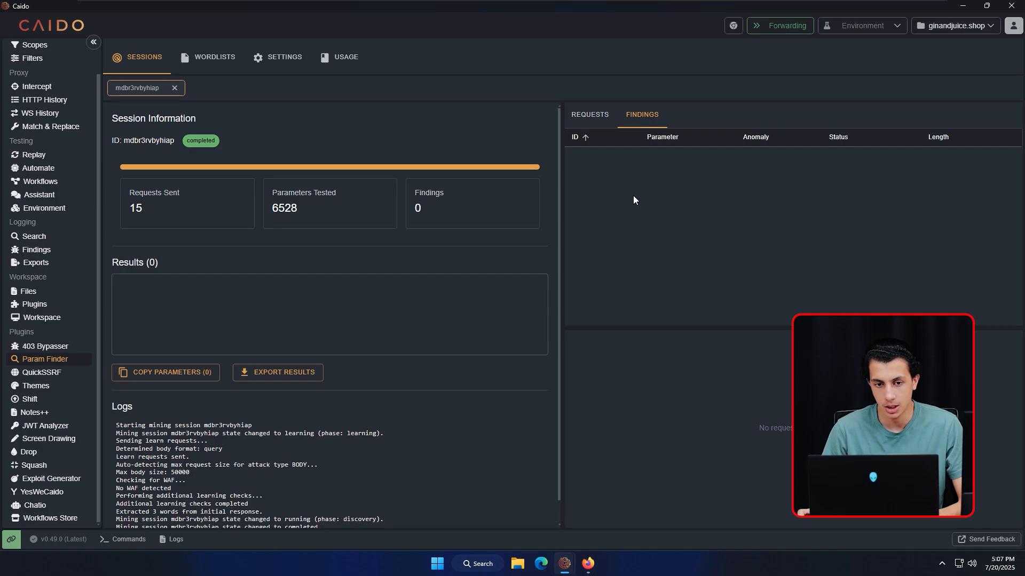
List the 15 requests the Param Finder session sent and scroll down through them.
click(587, 122)
scroll(622, 182, down, 3)
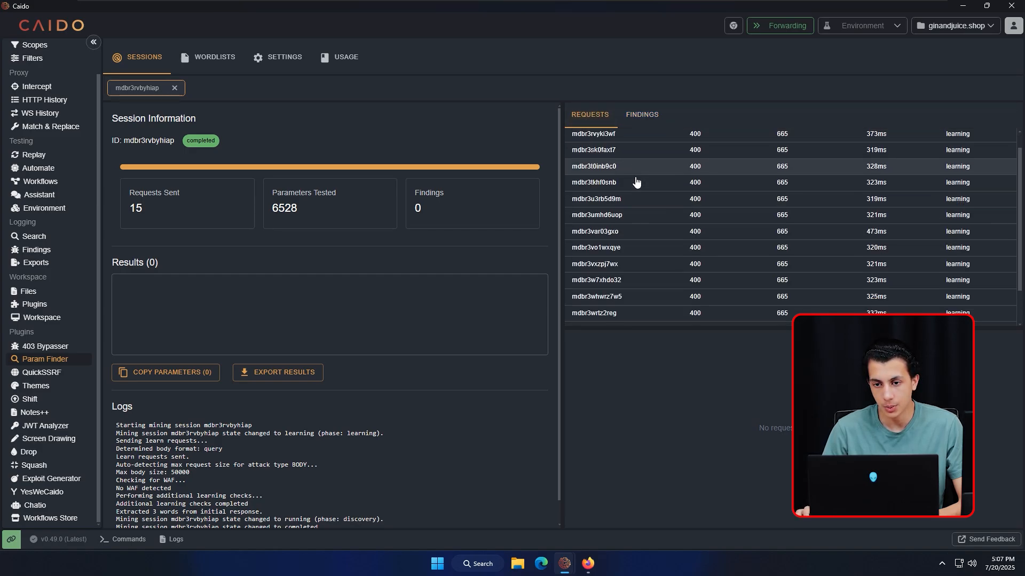
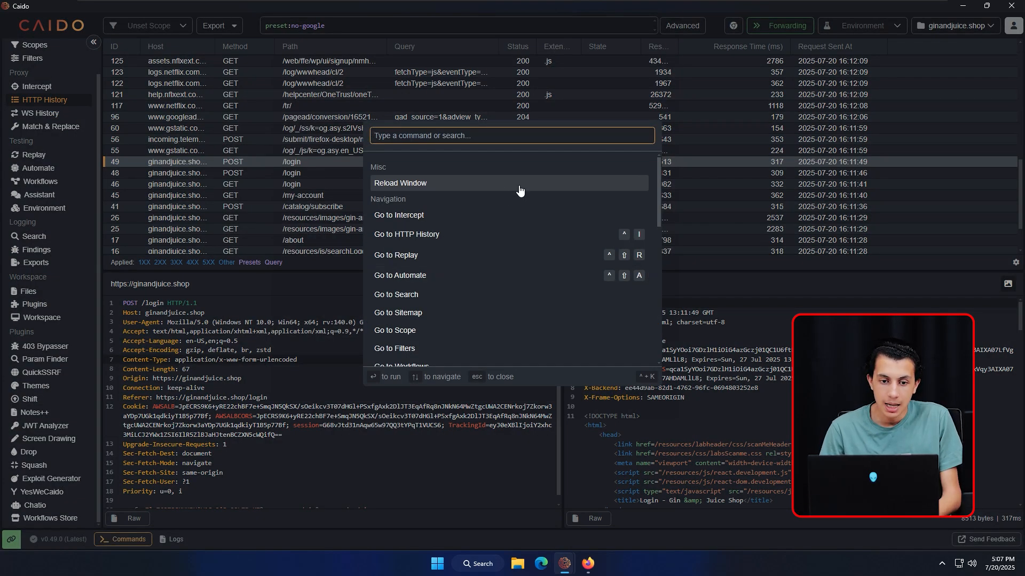
Run Param Finder [QUERY] from the command palette on the POST /login request.
text(403)
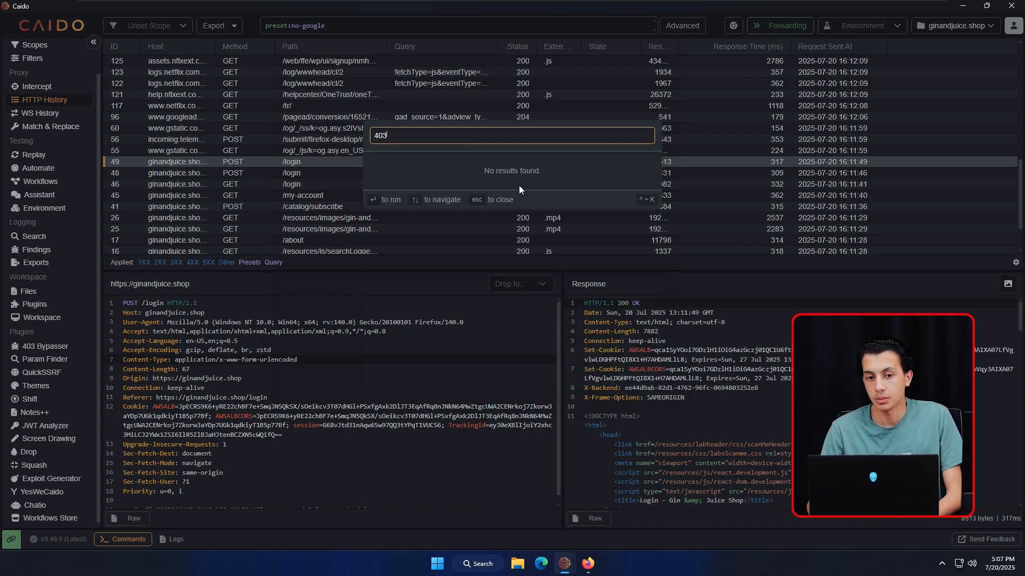
key(BackSpace)
key(BackSpace)
key(BackSpace)
text(para)
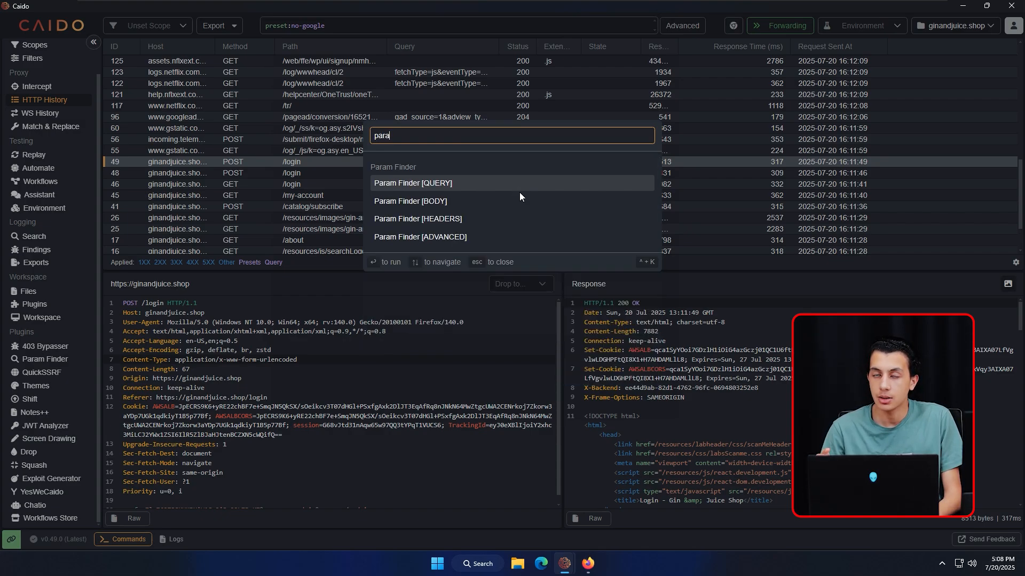
key(Return)
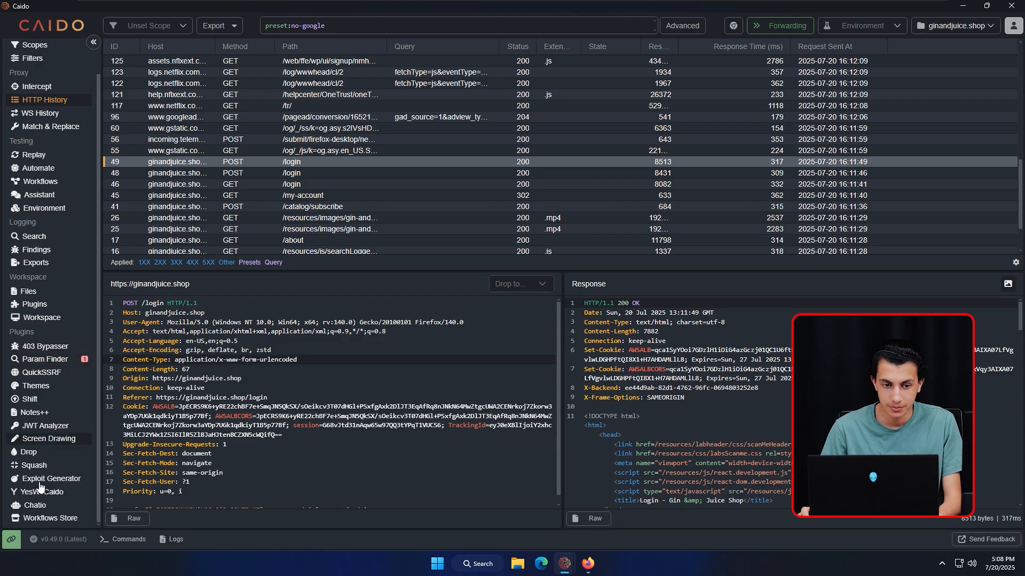
On the QuickSSRF plugin page, generate a new oast.site callback URL.
click(46, 373)
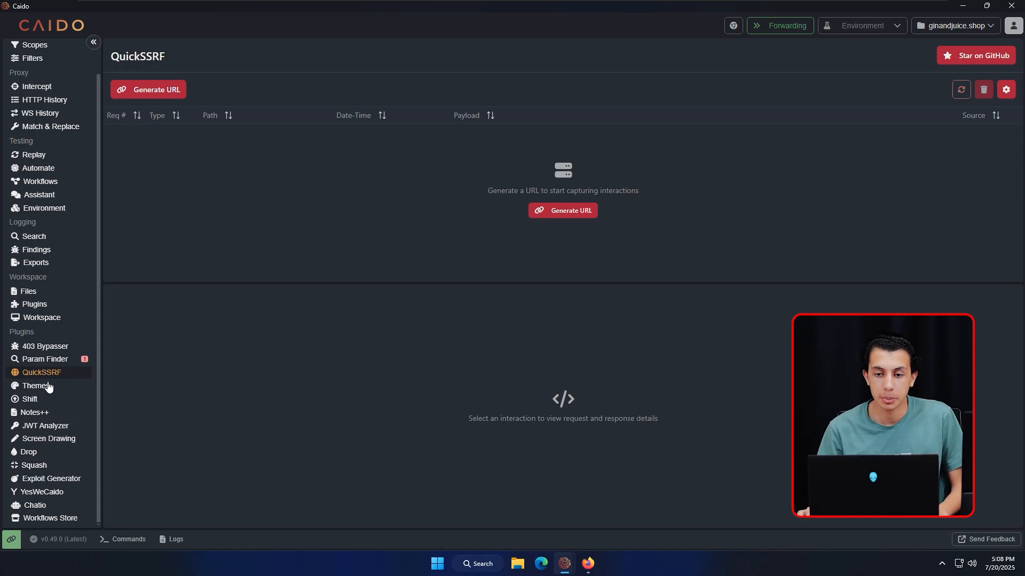
click(569, 214)
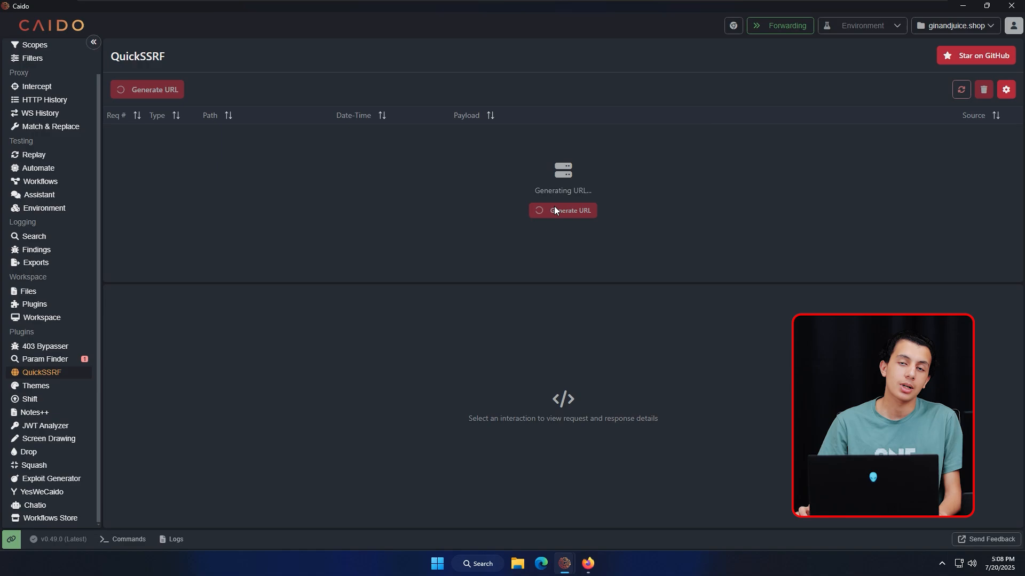
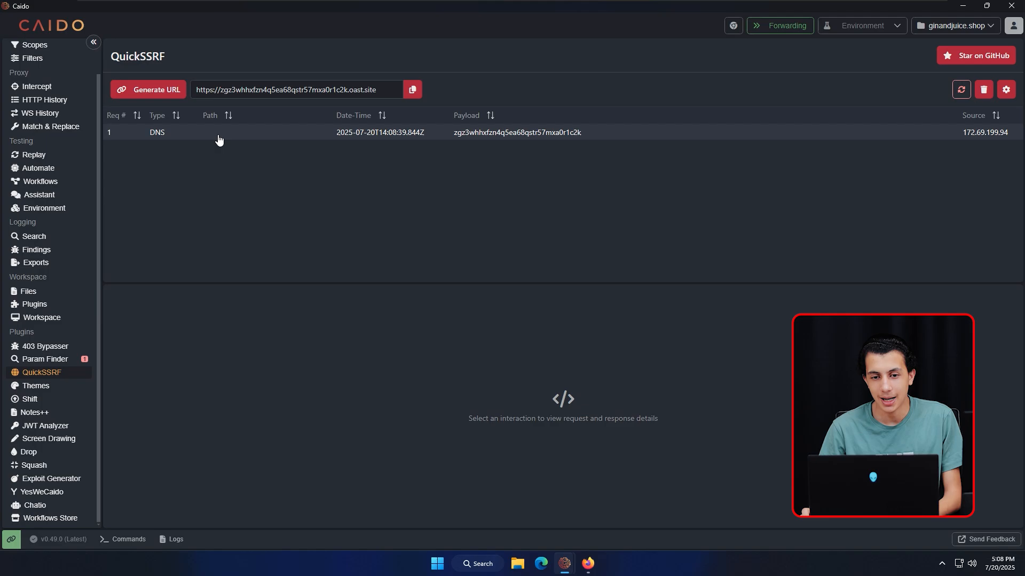
Open the received DNS interaction in QuickSSRF to view its request and response.
click(319, 133)
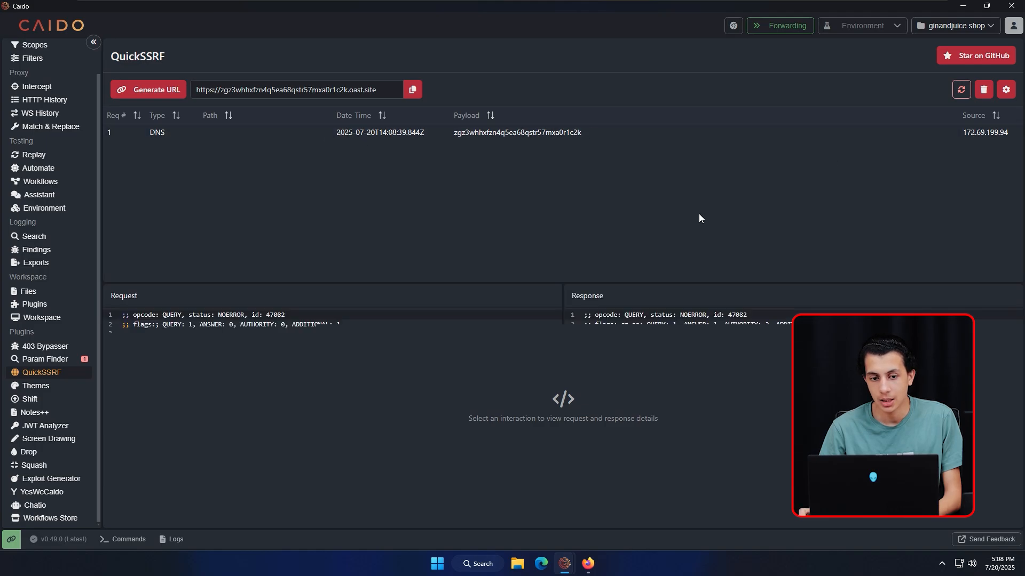
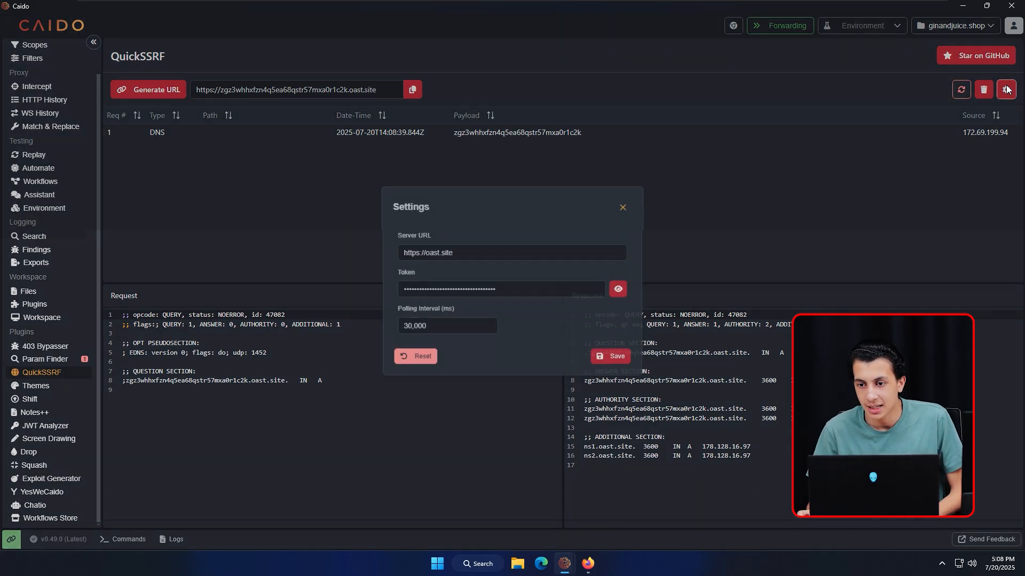
Review the QuickSSRF server URL, token and 30,000 polling interval, then close the settings.
drag(474, 257, 386, 261)
drag(507, 295, 381, 296)
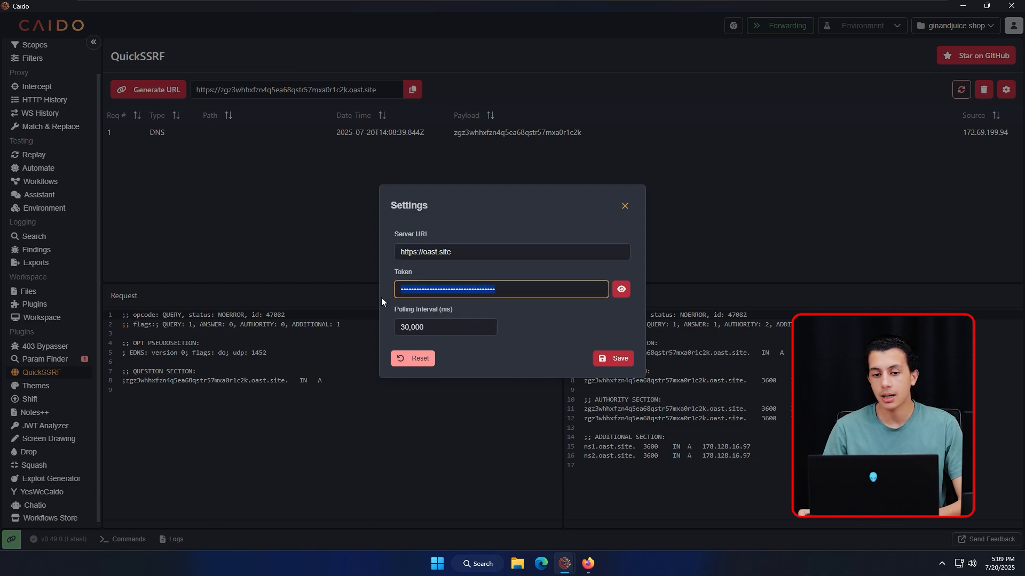
drag(459, 325, 357, 330)
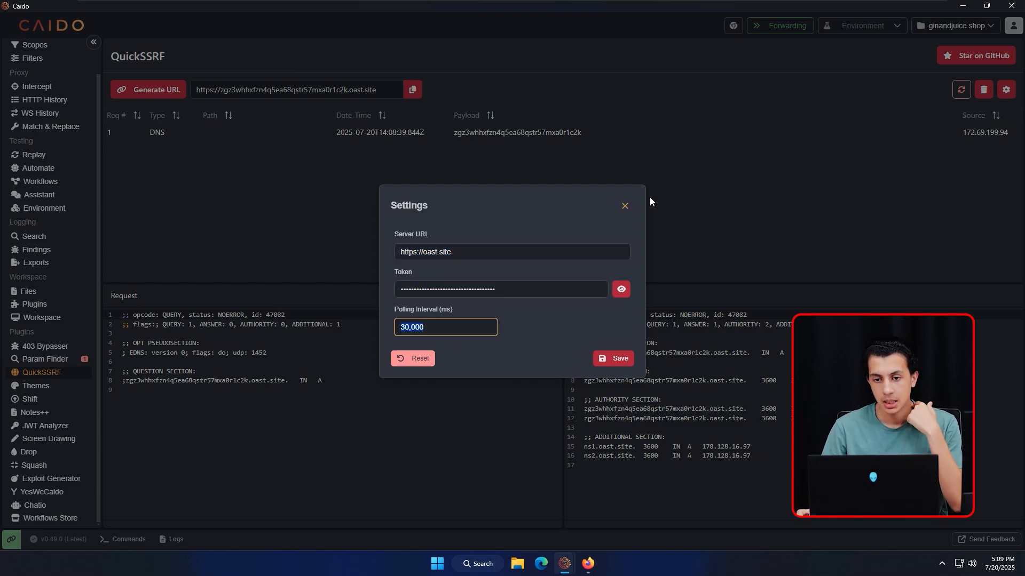
click(623, 207)
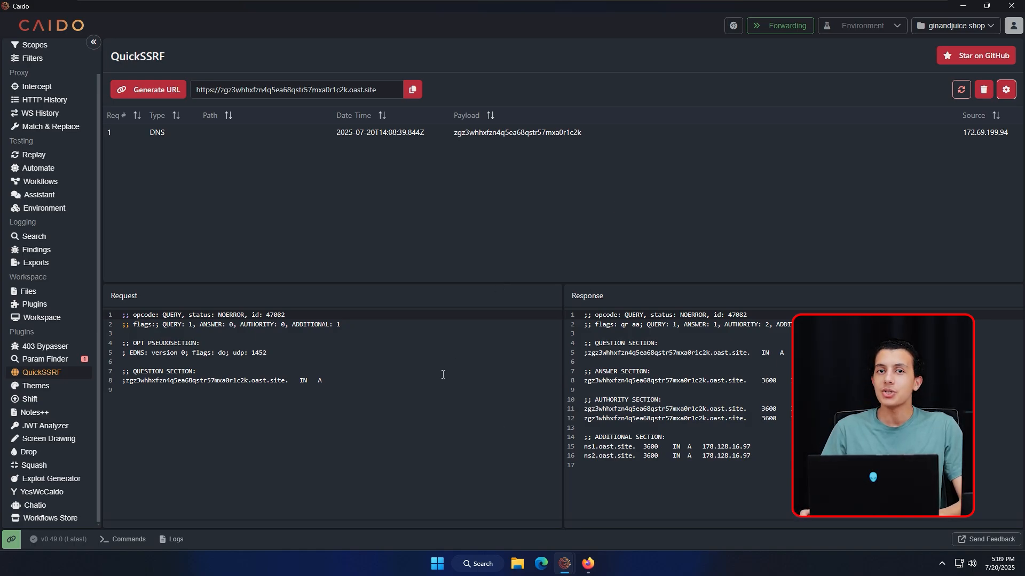
On the Themes page, apply the Dark Gray, Even Darker and Ocean Blue themes in turn.
click(47, 388)
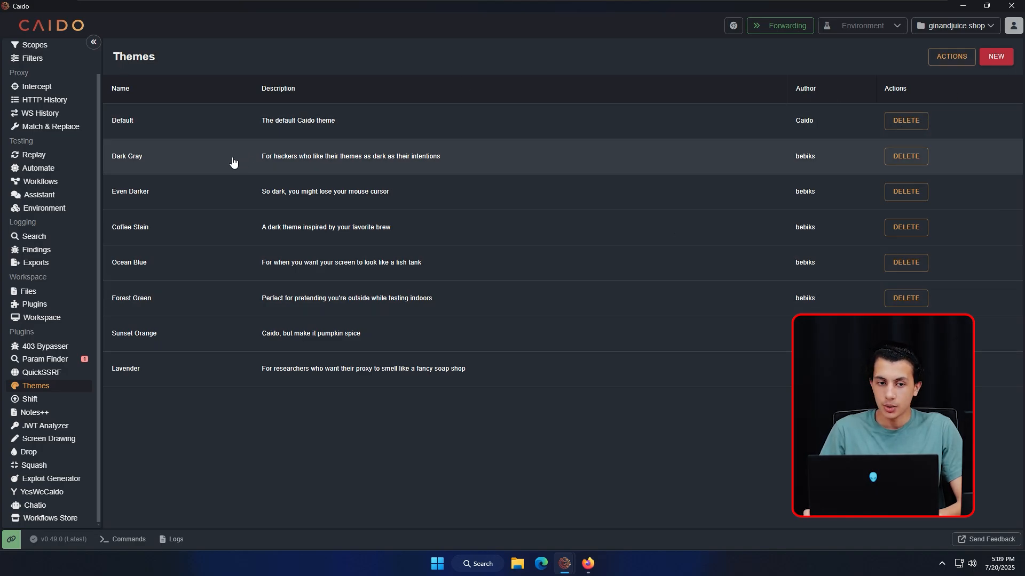
click(231, 162)
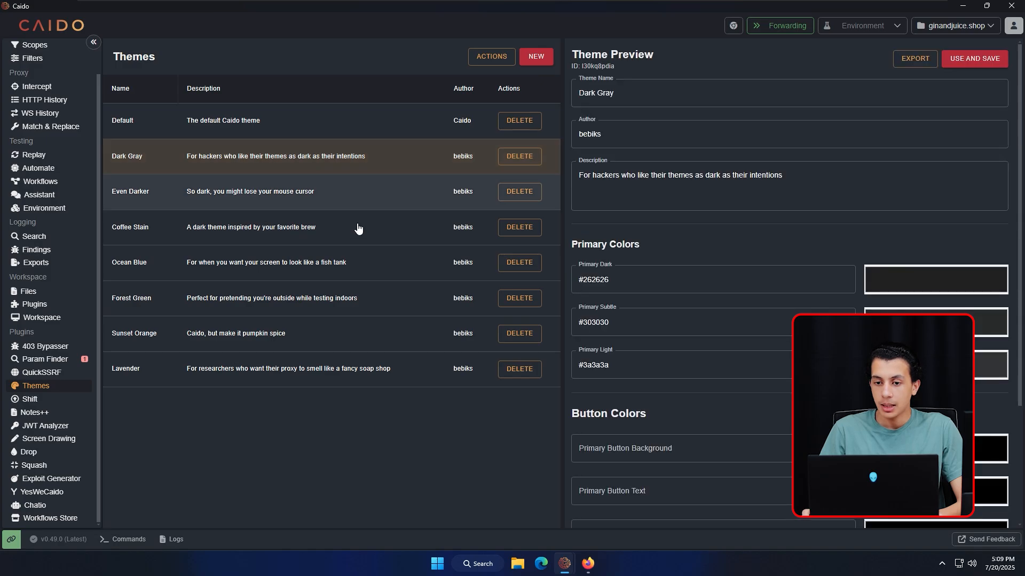
click(969, 61)
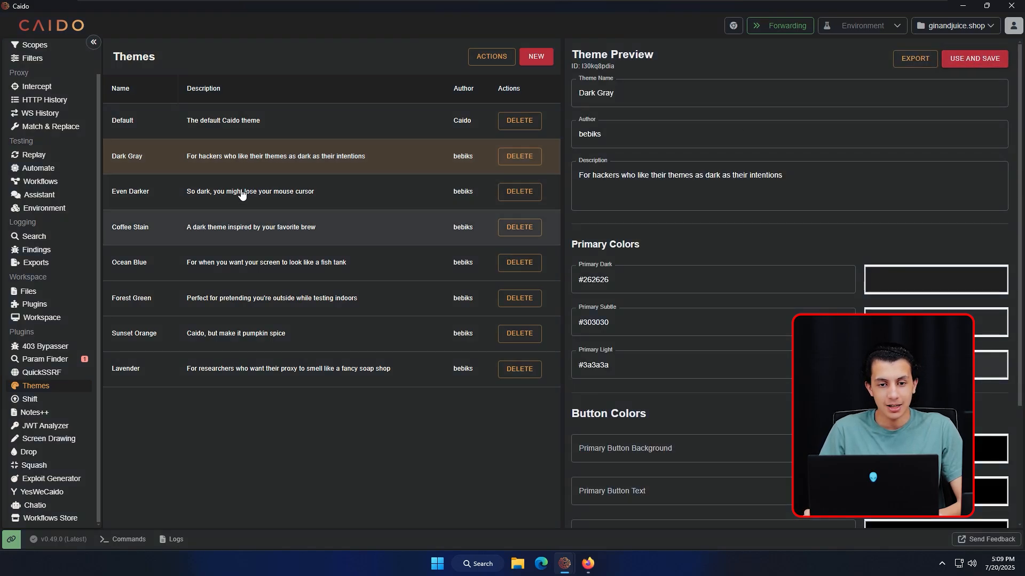
click(242, 193)
click(970, 63)
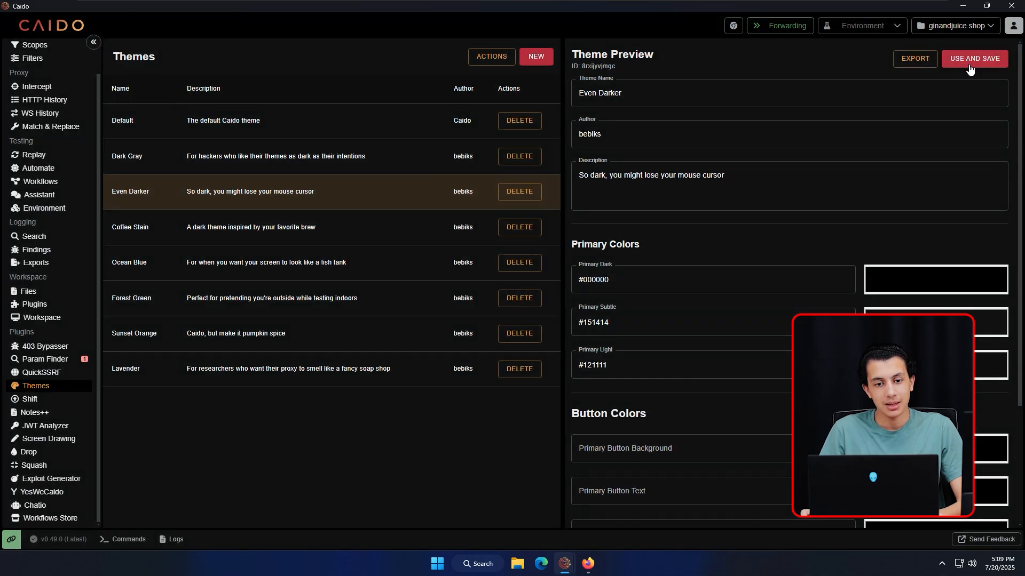
click(274, 264)
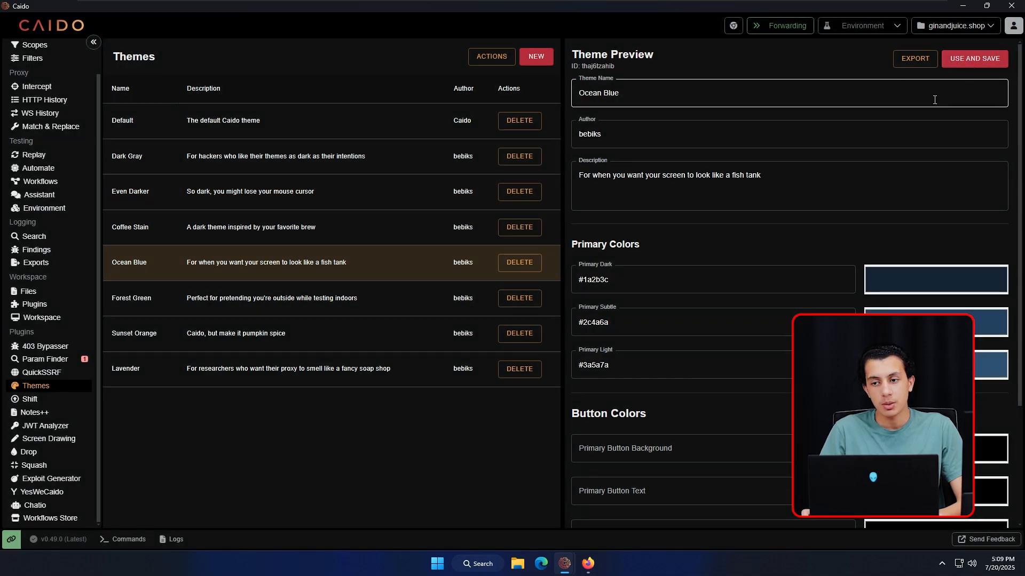
click(1001, 63)
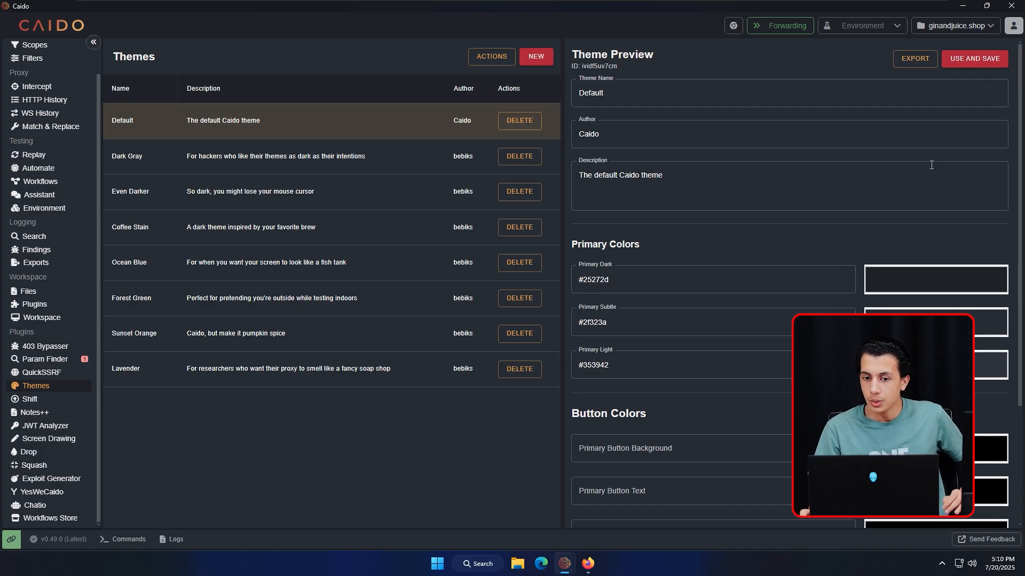
scroll(931, 165, down, 3)
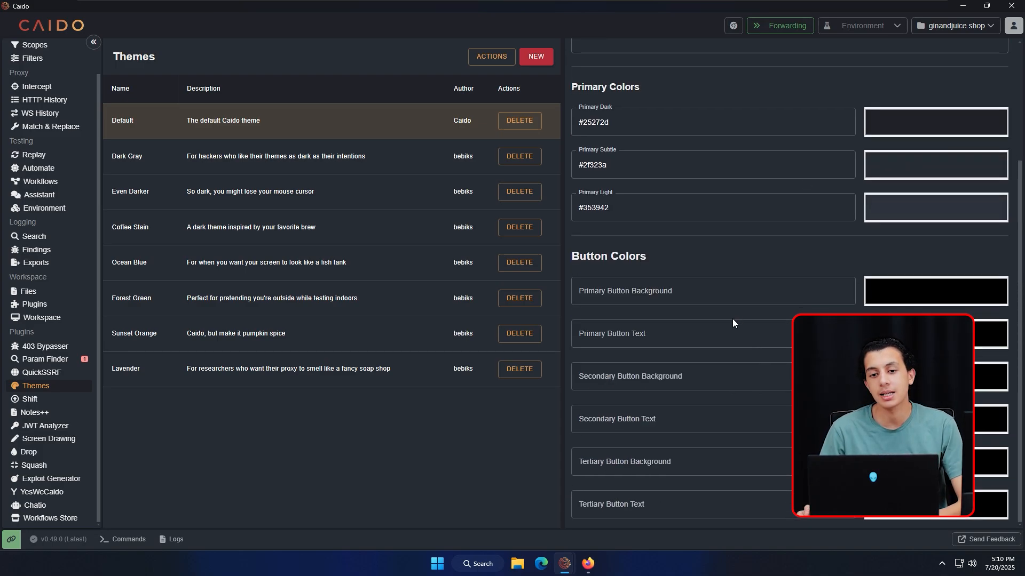
scroll(843, 195, up, 3)
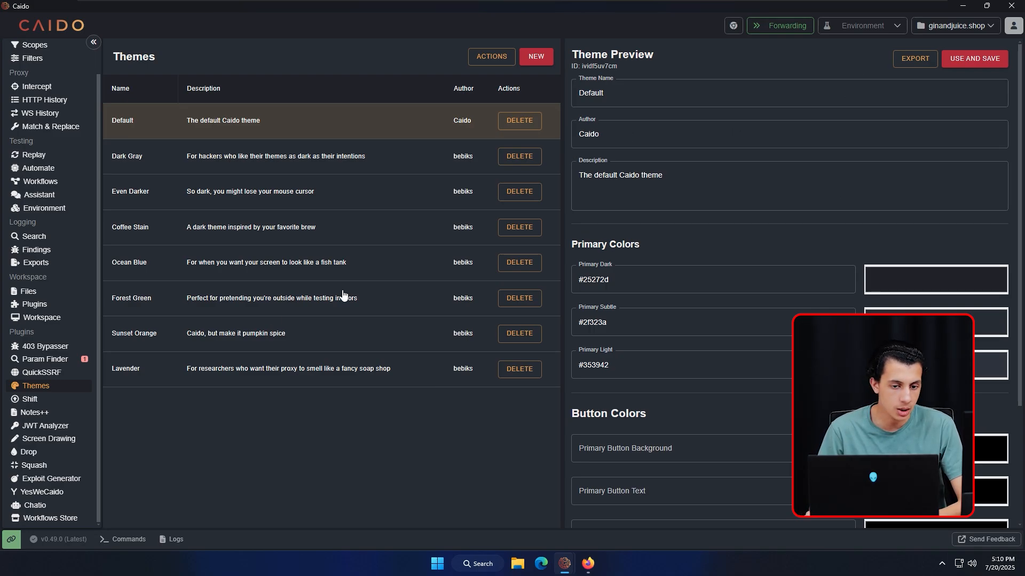
In the Shift plugin settings, enter the Shift API key in the API Key field.
click(64, 400)
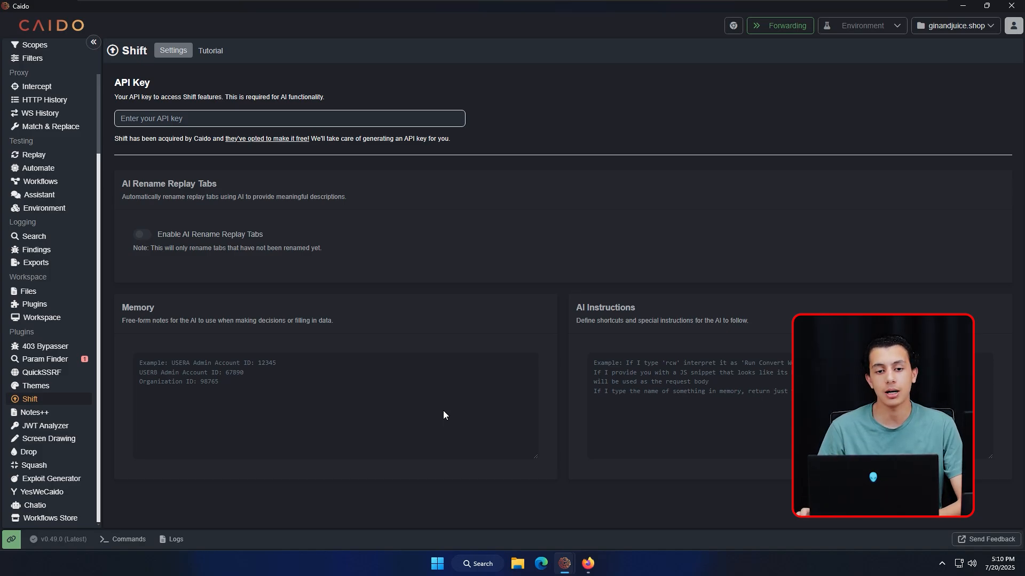
click(178, 120)
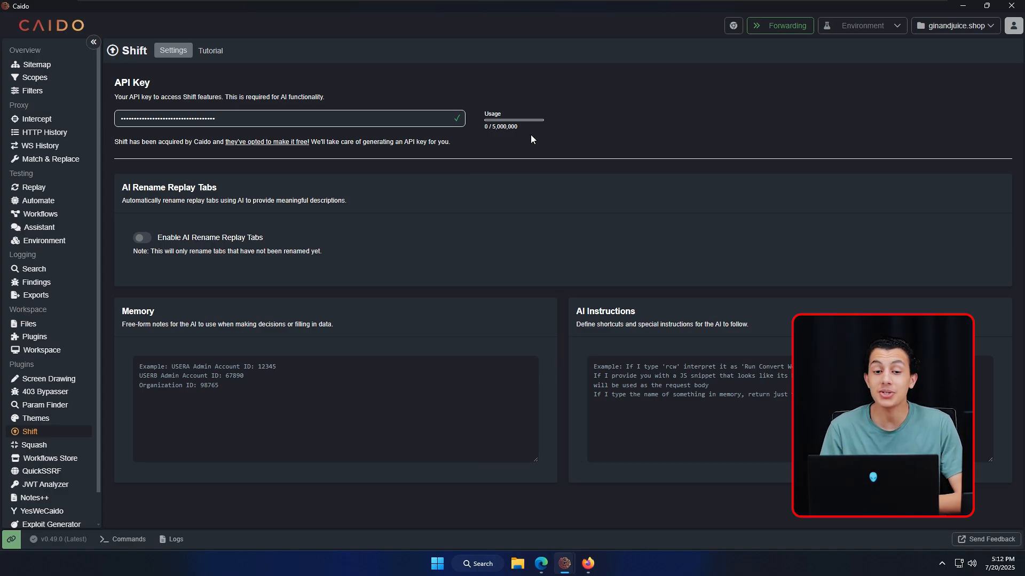
View the Shift tutorial and try the Shift+Space query box, then dismiss it.
click(210, 52)
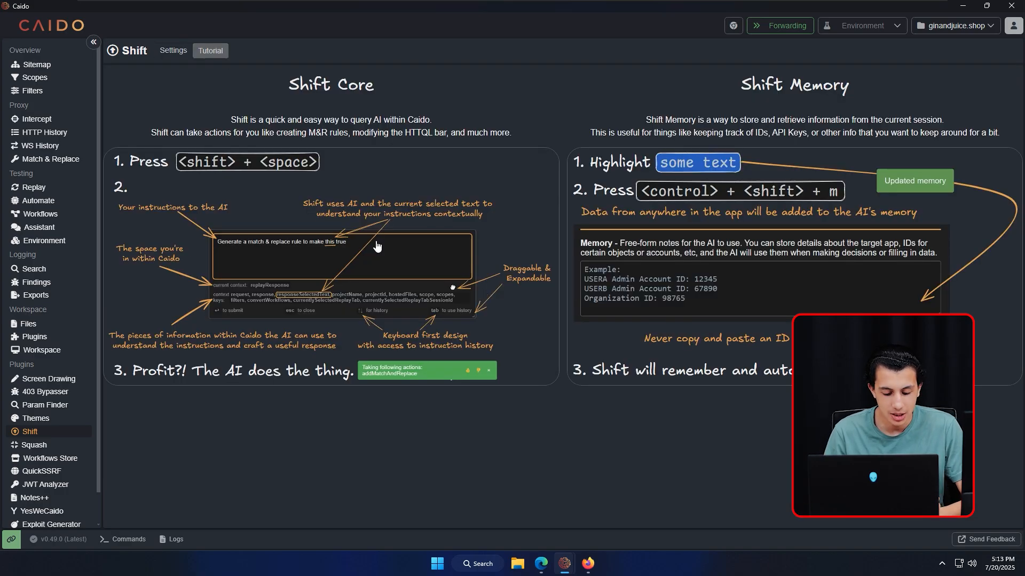
key(shift+space)
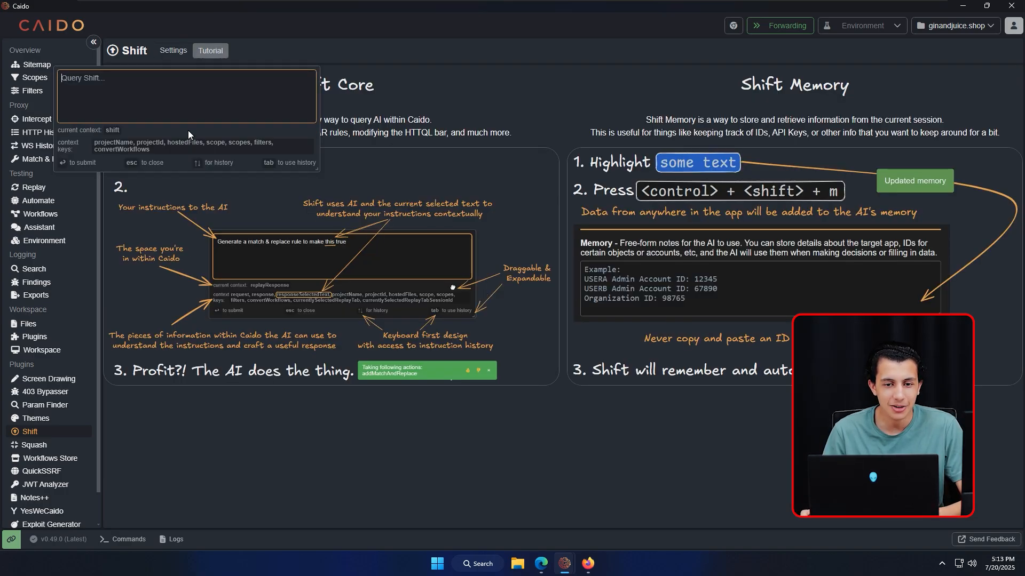
drag(188, 135, 604, 206)
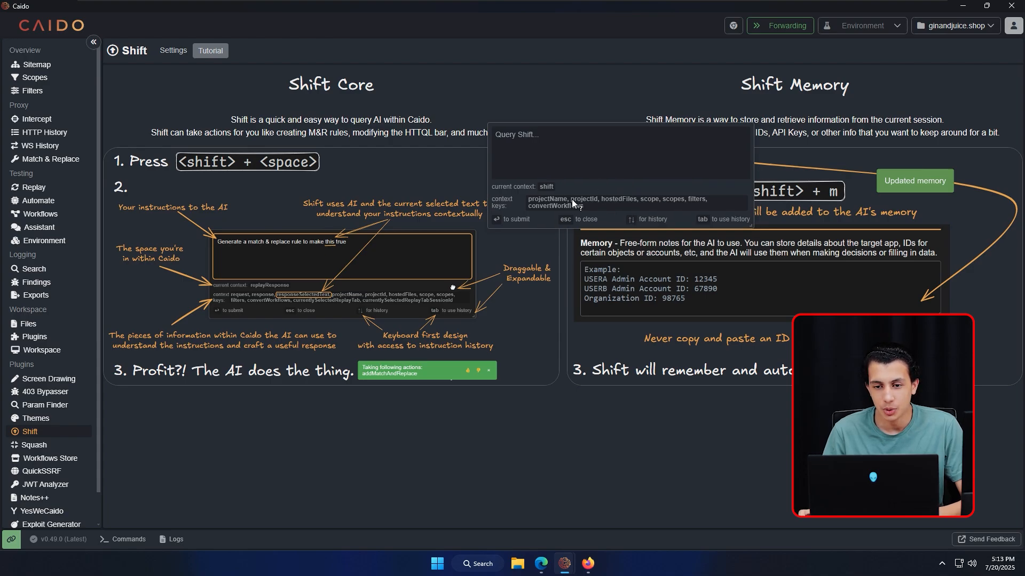
key(Escape)
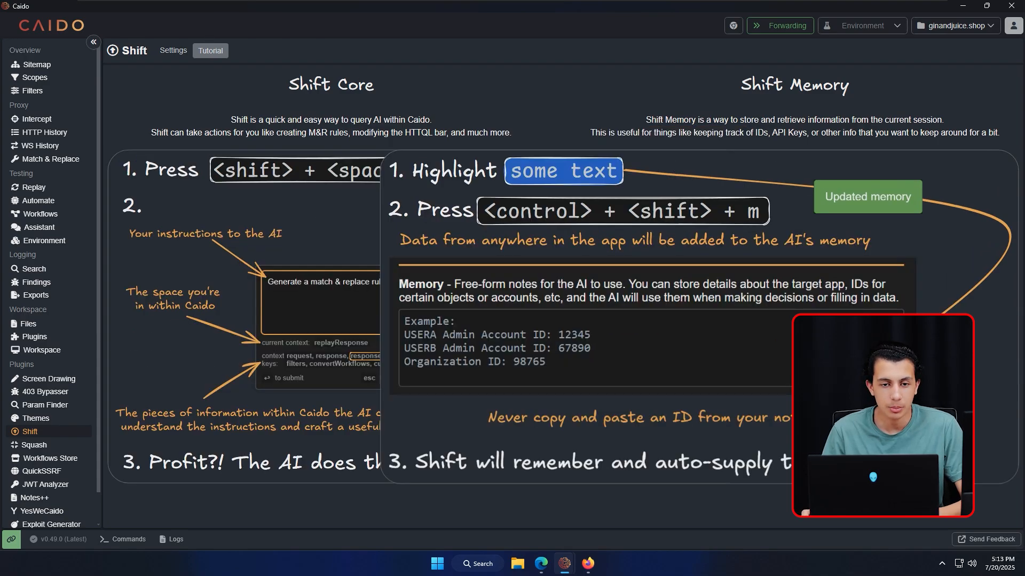
Back in Shift settings, ask the Shift query box to 'navigate to http hostory'.
click(173, 51)
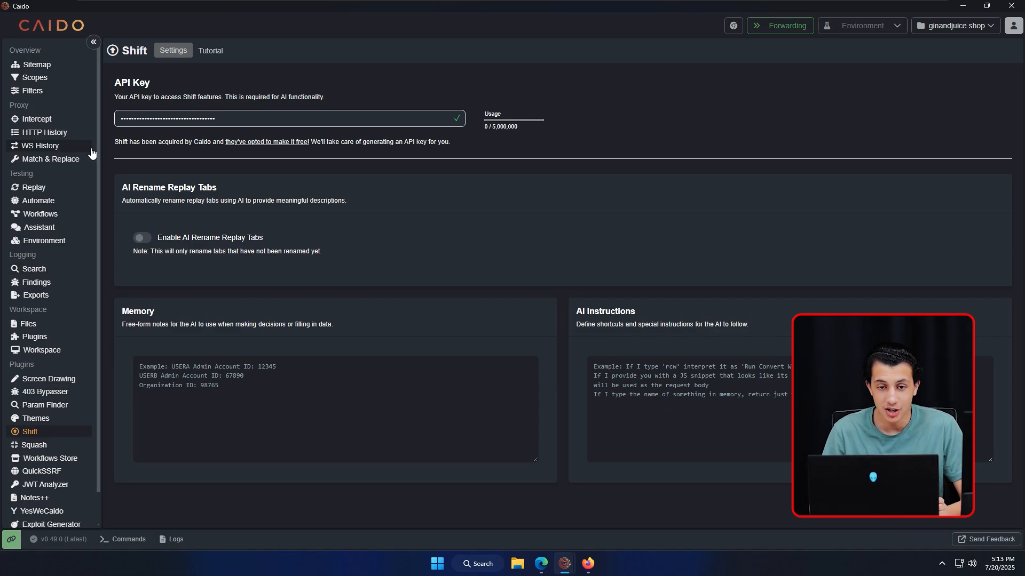
key(ctrl+shift+space)
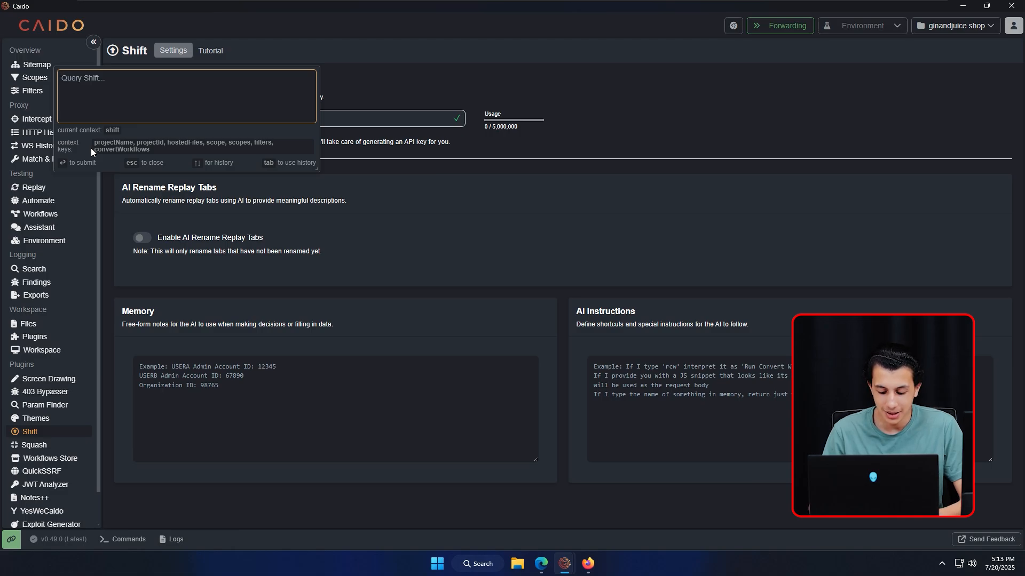
text(naviga)
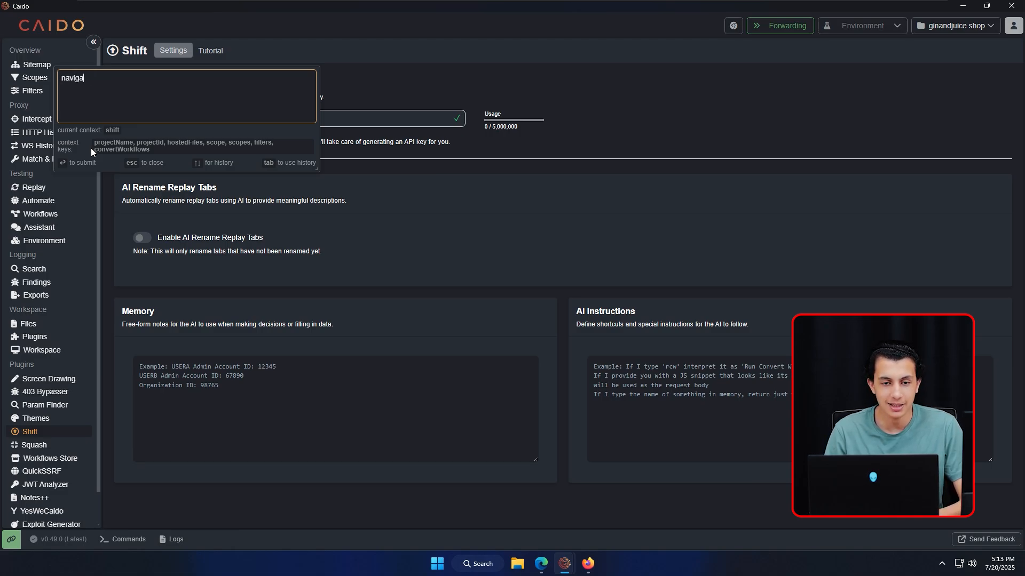
text(te to http)
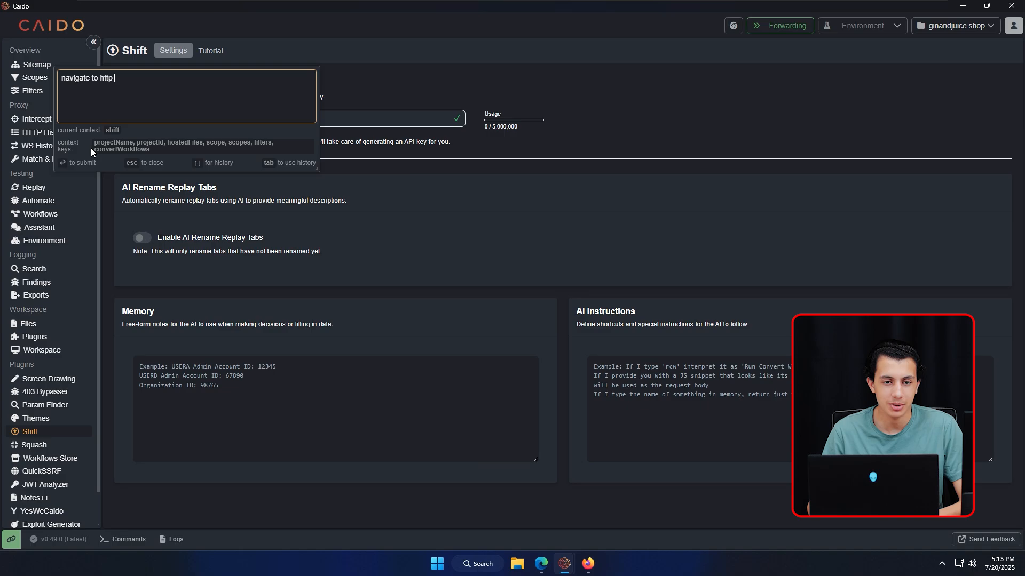
text( hostory)
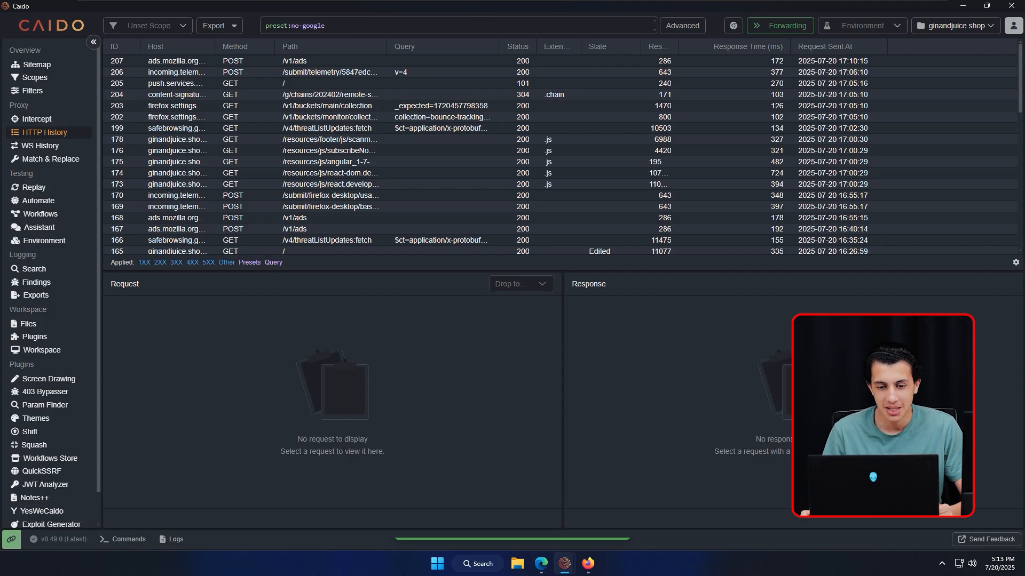
Select the scanme.js request, then ask Shift for all TLS requests containing only the word 0x0.
click(323, 142)
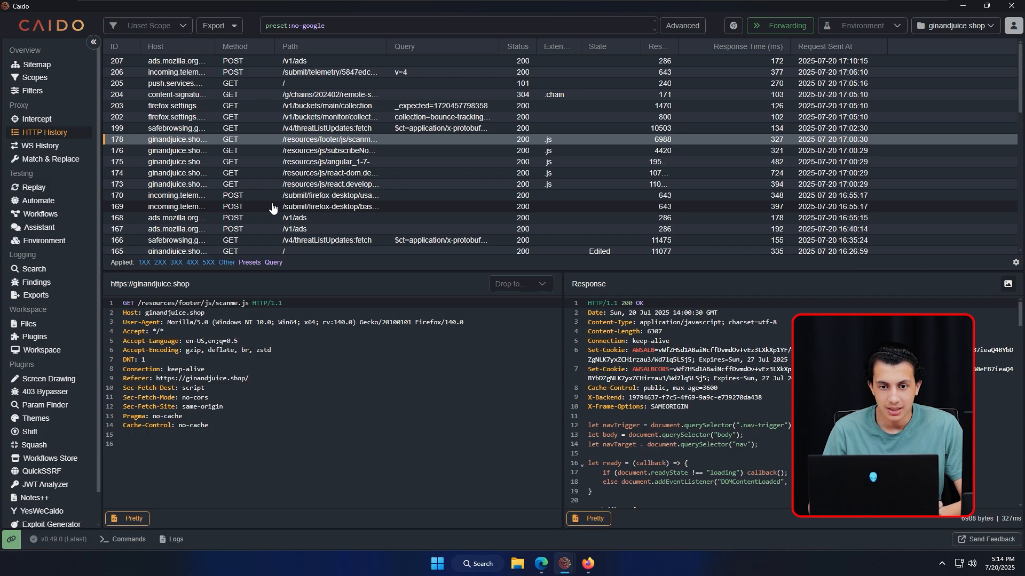
key(shift+space)
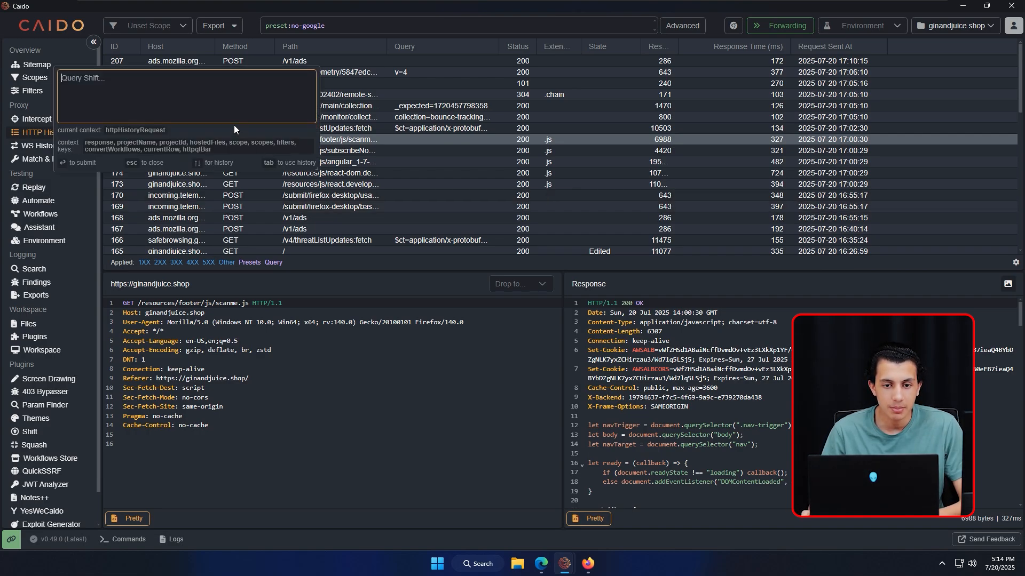
drag(233, 125, 302, 185)
click(308, 142)
text(s)
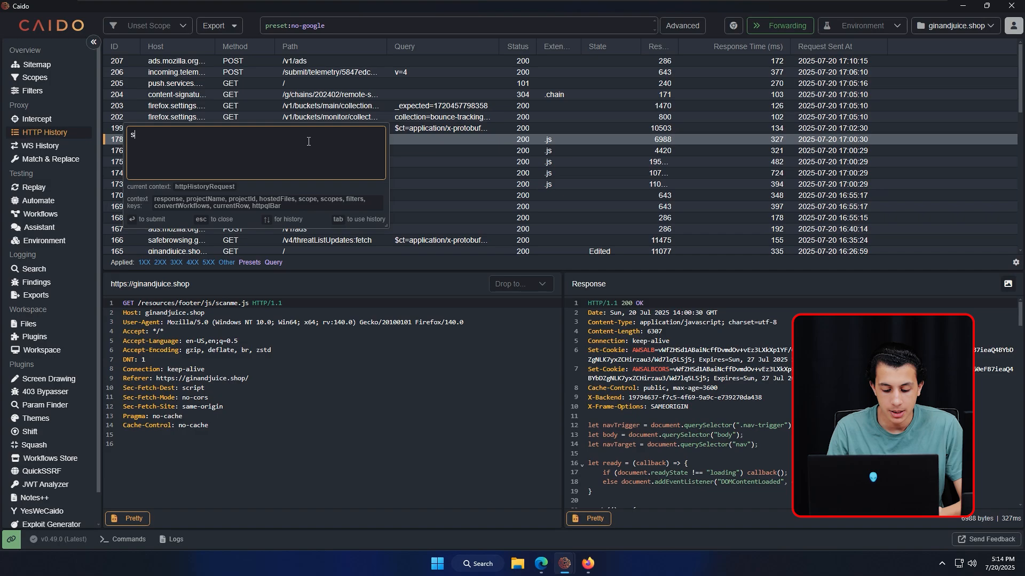
text(earch for all the)
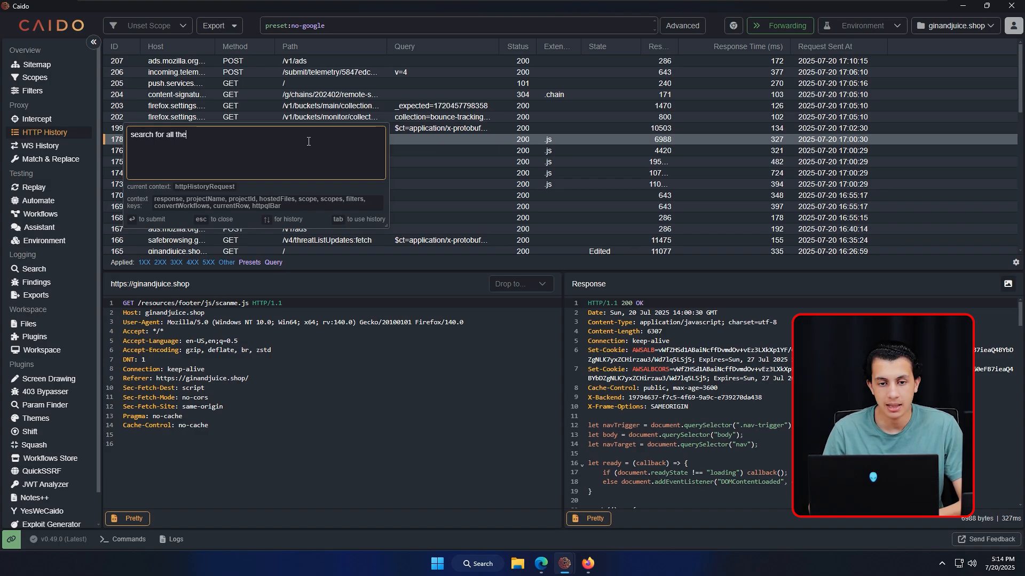
text( requests th)
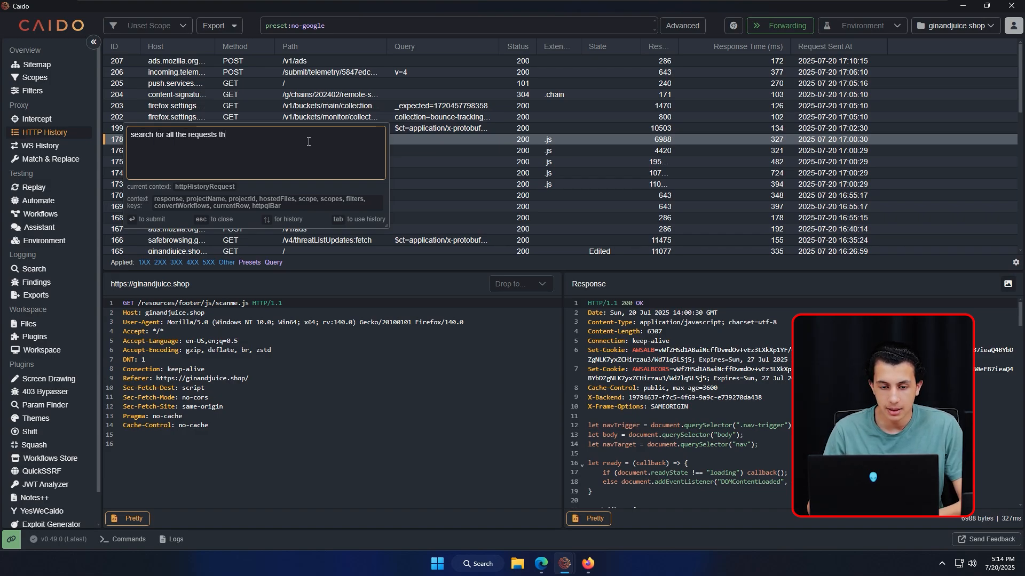
text(at only have )
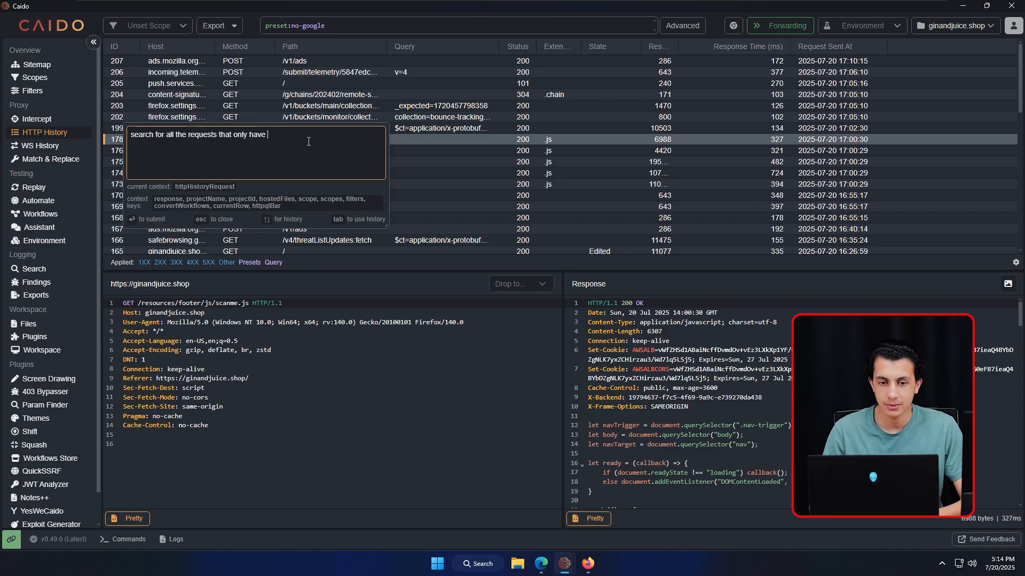
text(0x0)
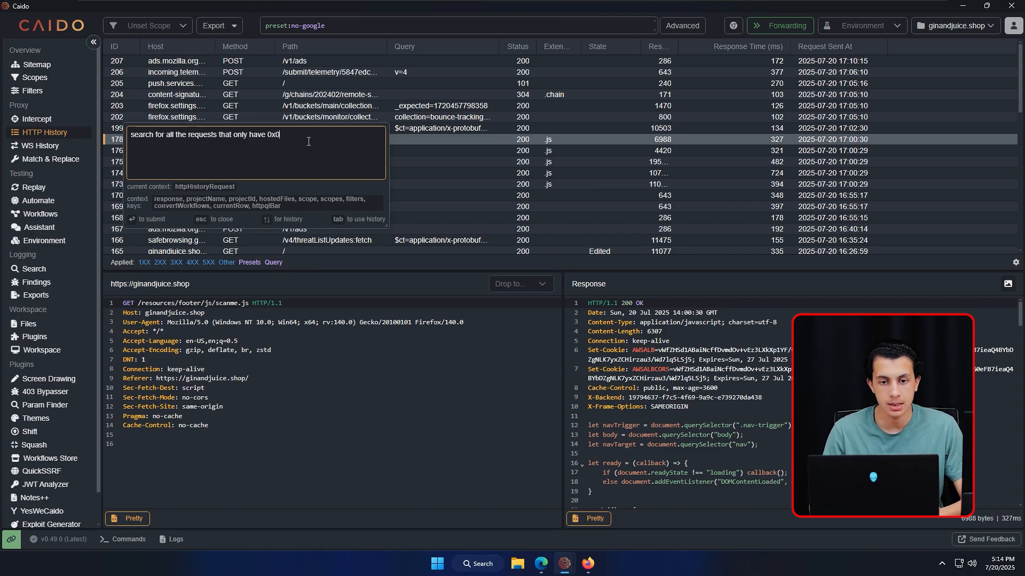
text( word with in)
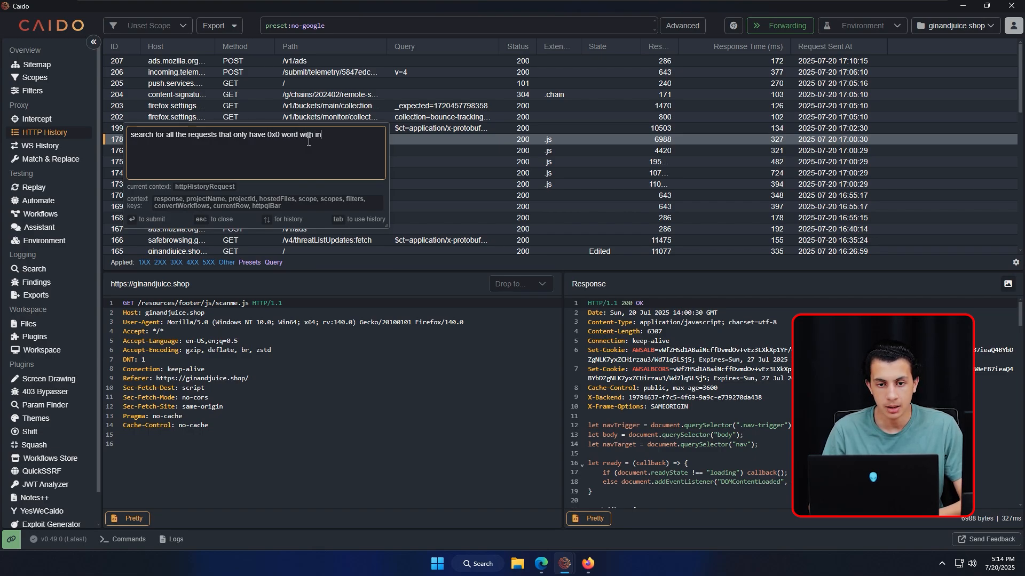
text( them and they are TL)
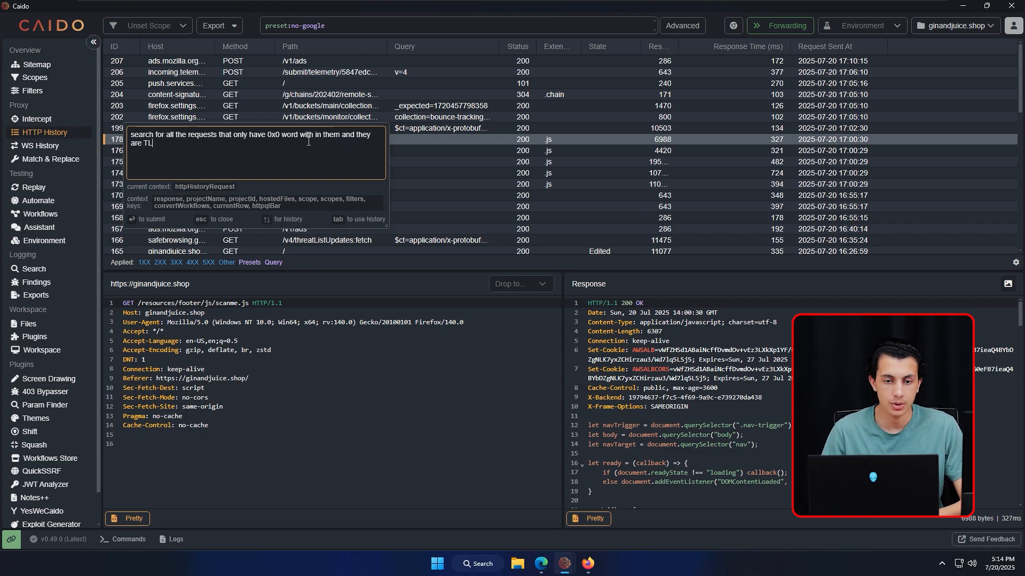
text(S)
Submit the prompt and review the generated query req.raw.cont:"0x0" AND req.tls.eq:true piece by piece.
key(Return)
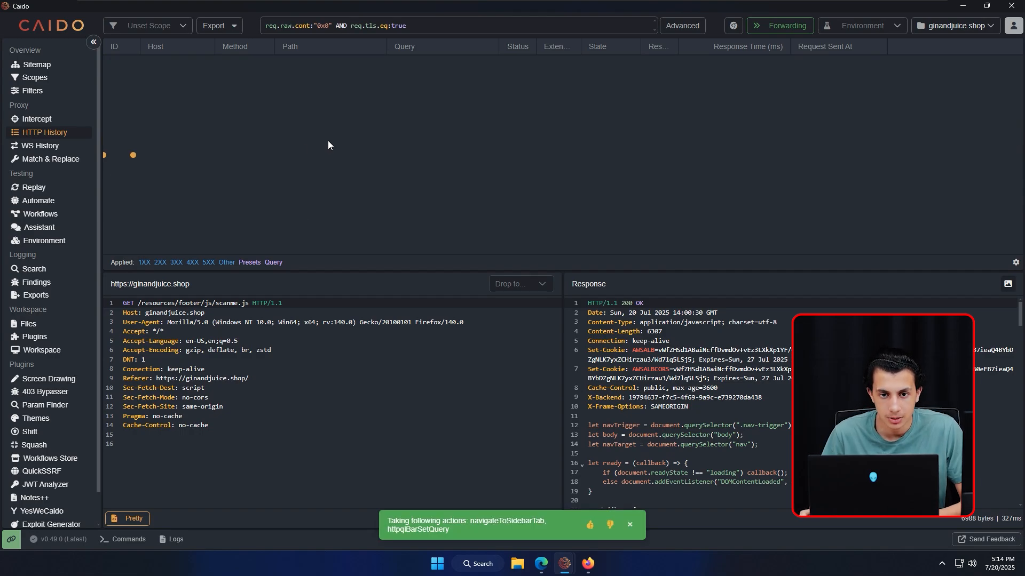
drag(398, 23, 276, 24)
triple_click(275, 24)
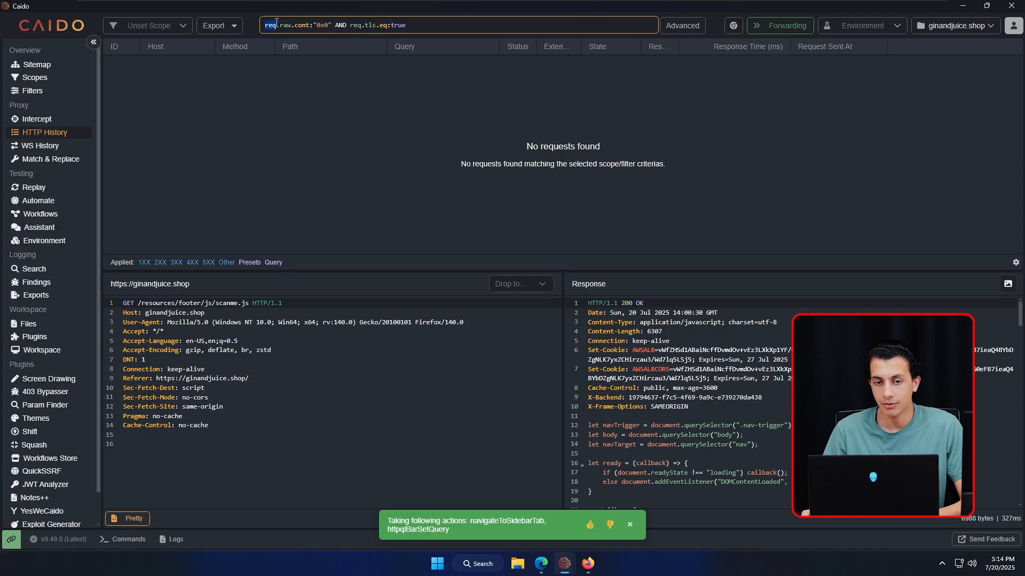
click(306, 25)
double_click(272, 25)
double_click(302, 26)
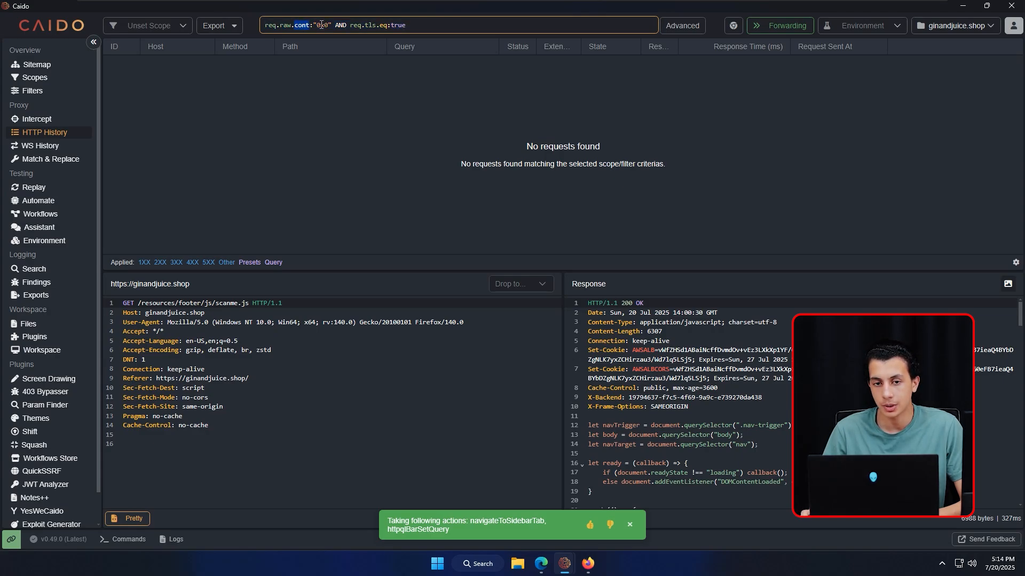
double_click(321, 25)
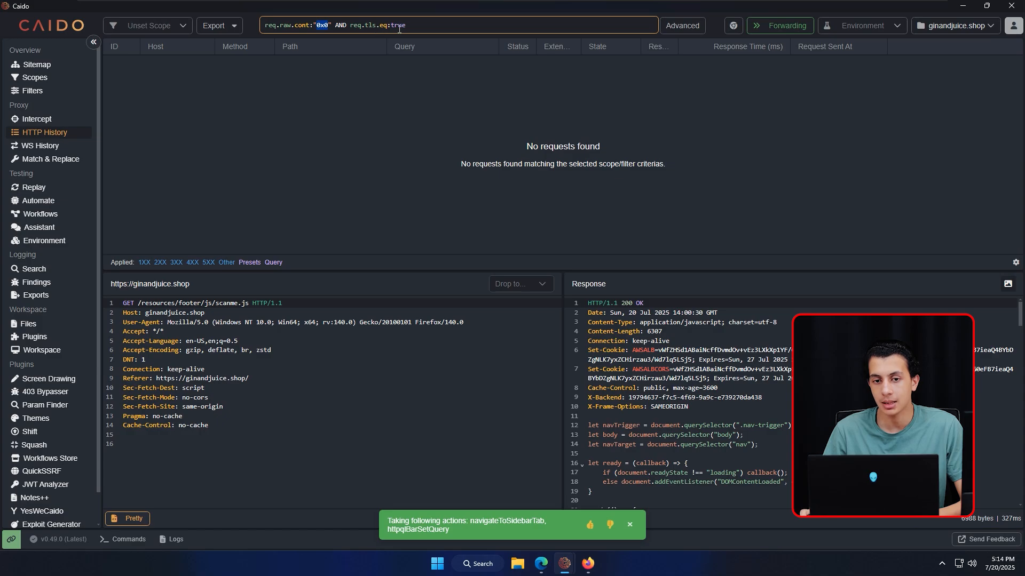
drag(420, 29, 366, 32)
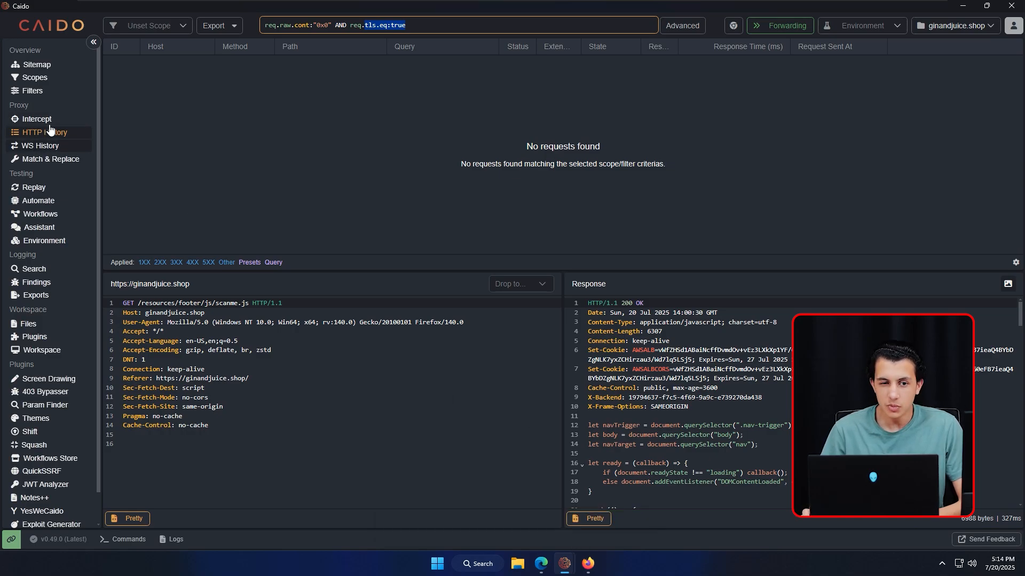
On the Filters page, ask Shift to 'Create a filter to ignore all the .txt request'.
click(33, 91)
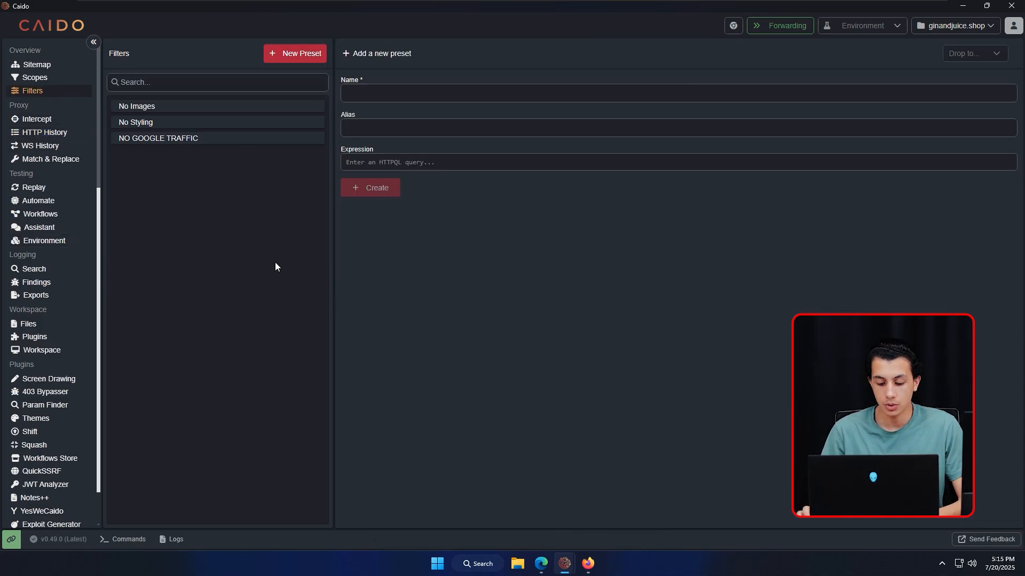
key(ctrl+shift+c)
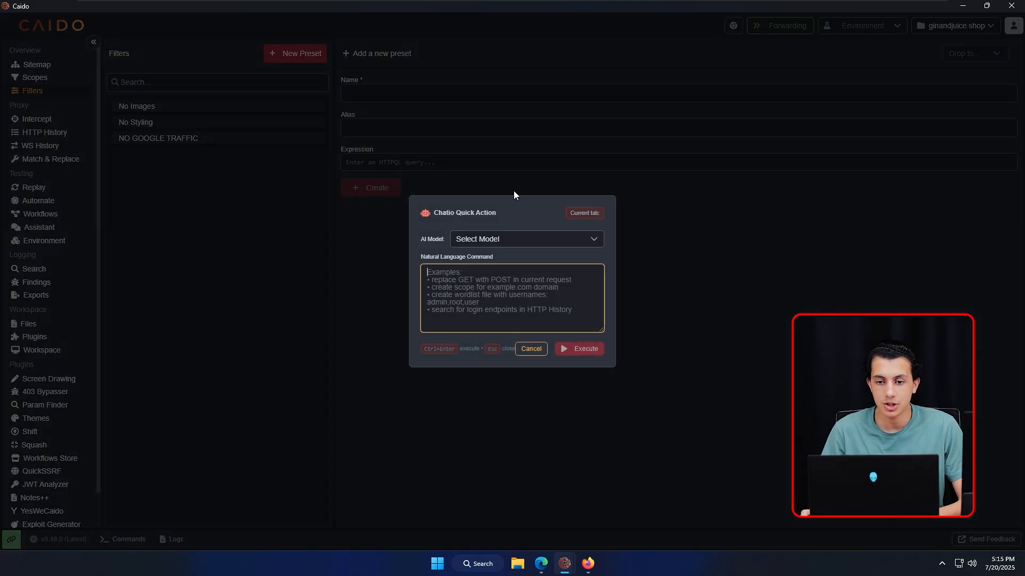
click(245, 318)
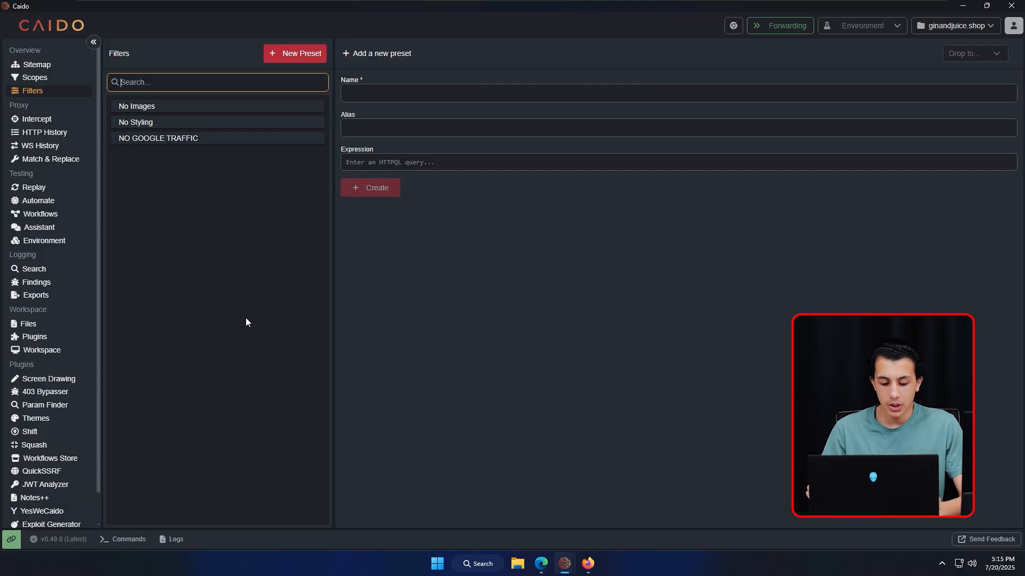
key(shift+space)
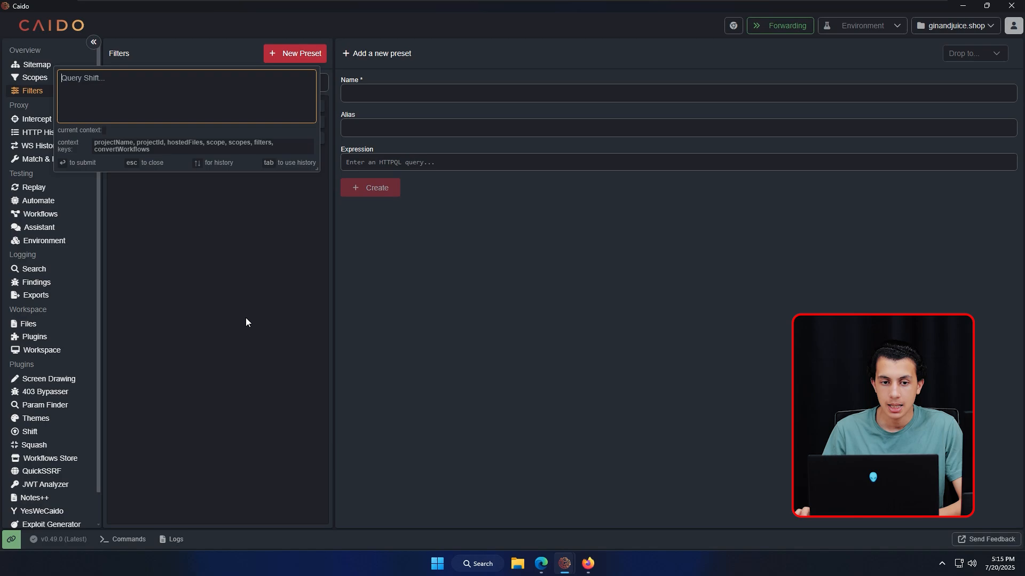
drag(126, 135, 378, 339)
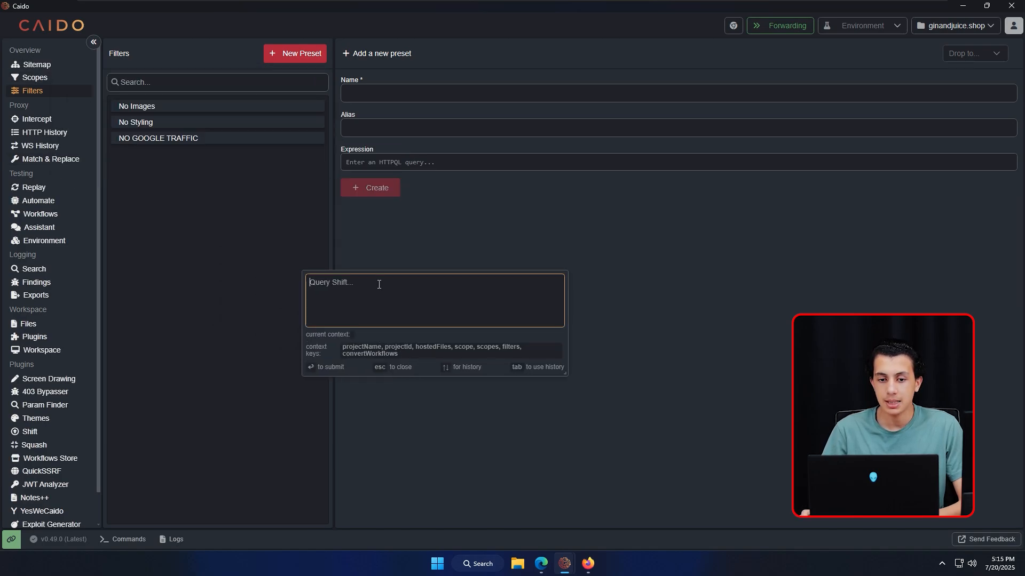
text(Create)
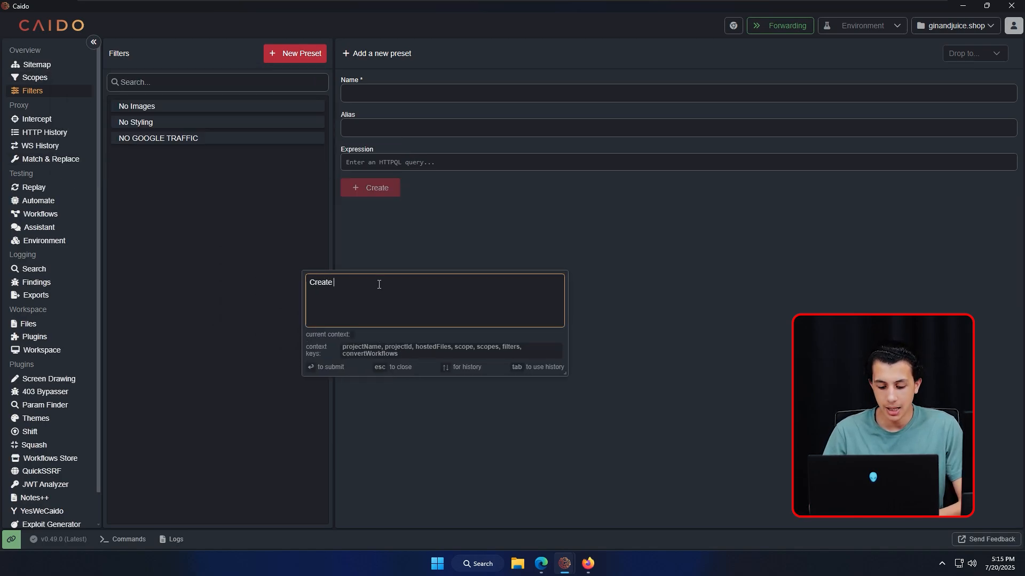
text( a filter t)
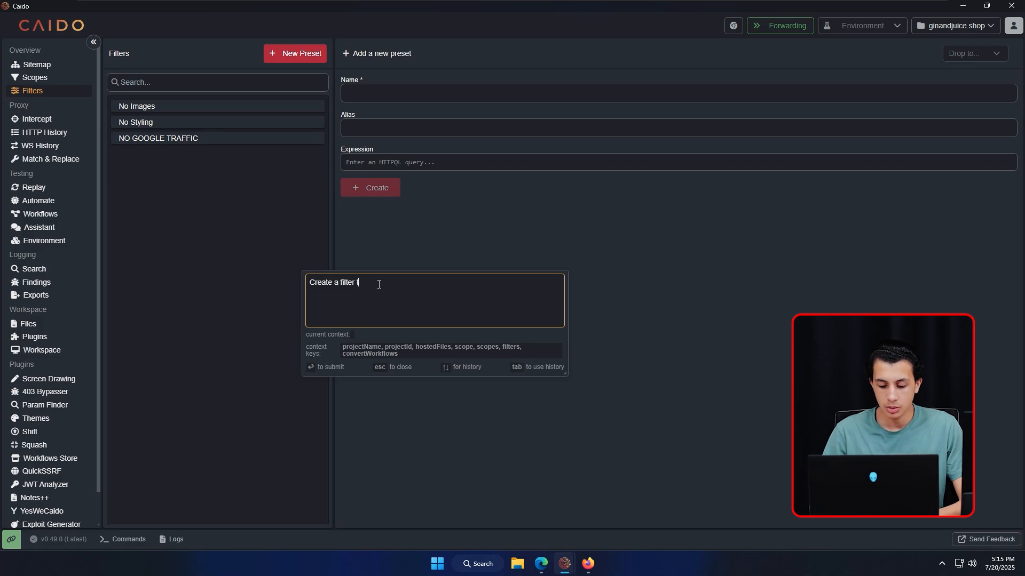
text(o igno)
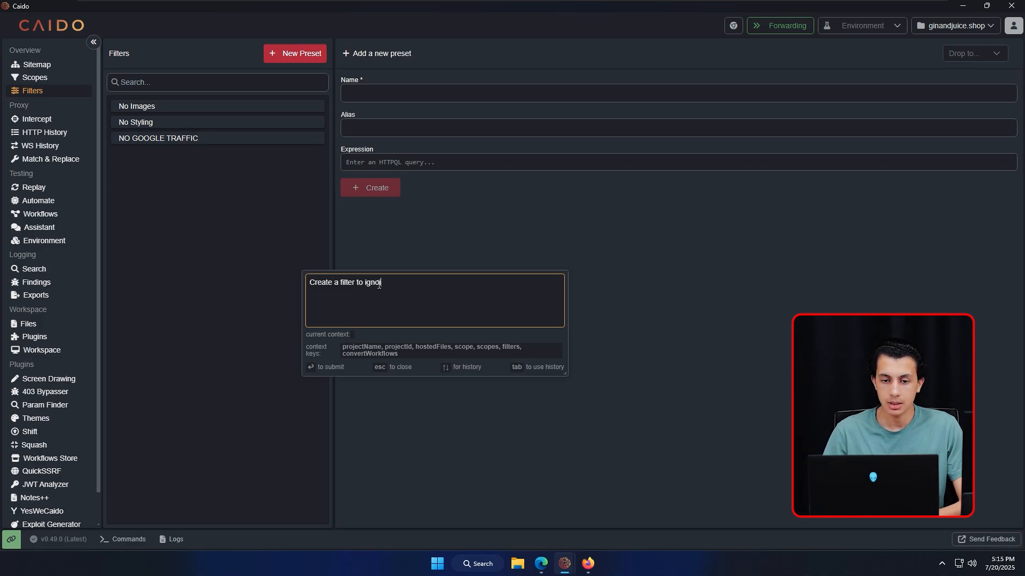
text(re all the .txt)
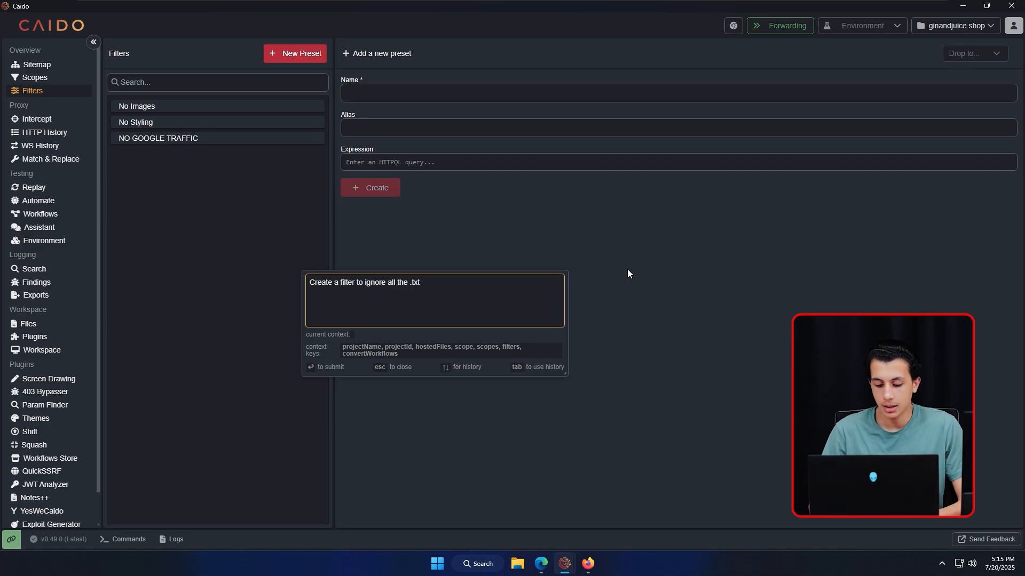
text( request)
key(Return)
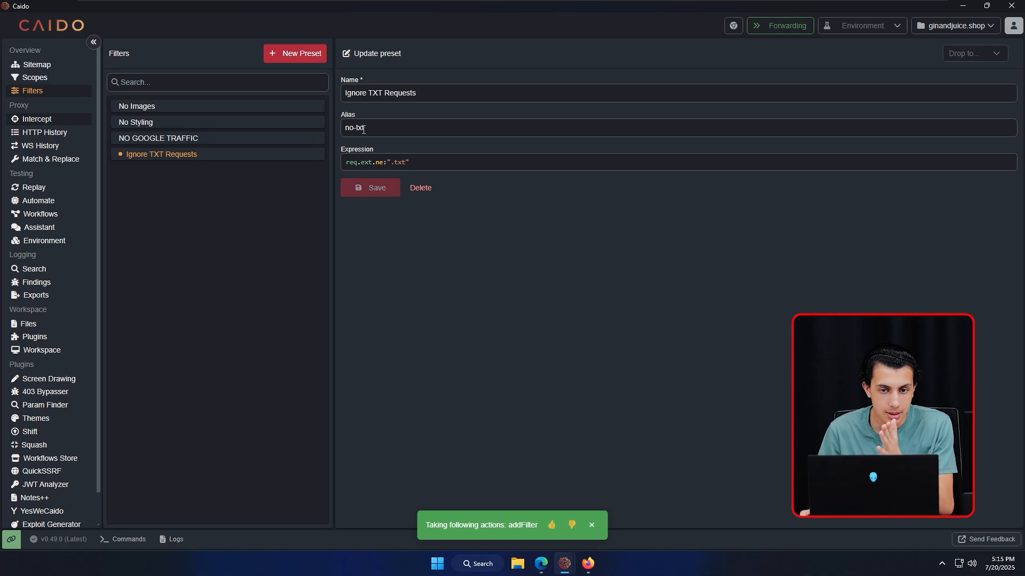
Review the generated alias no-txt and expression req.ext.ne:".txt".
click(408, 129)
drag(367, 129, 344, 130)
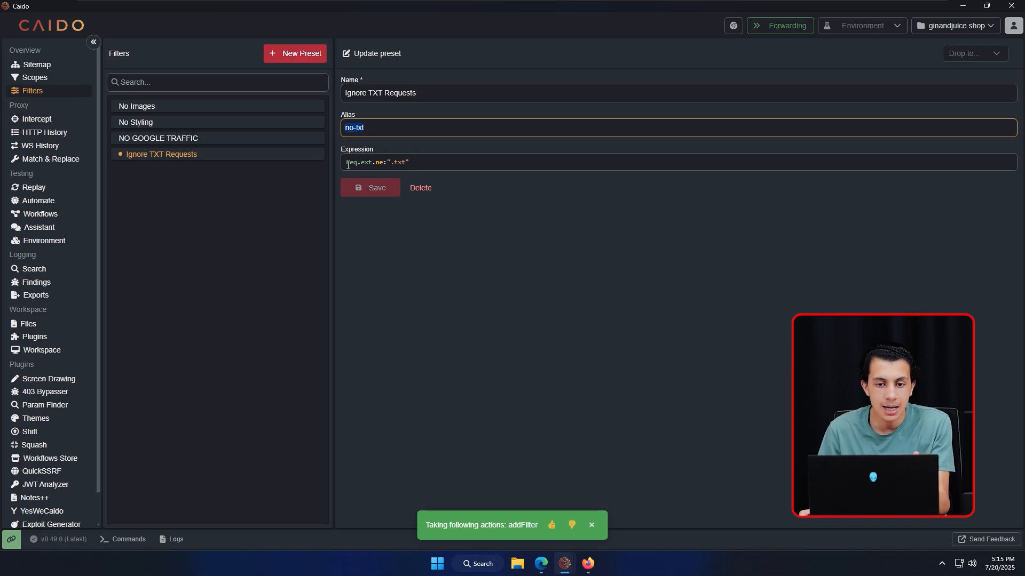
click(346, 163)
key(ctrl+shift+Right)
key(ctrl+shift+Right)
key(ctrl+shift+Right)
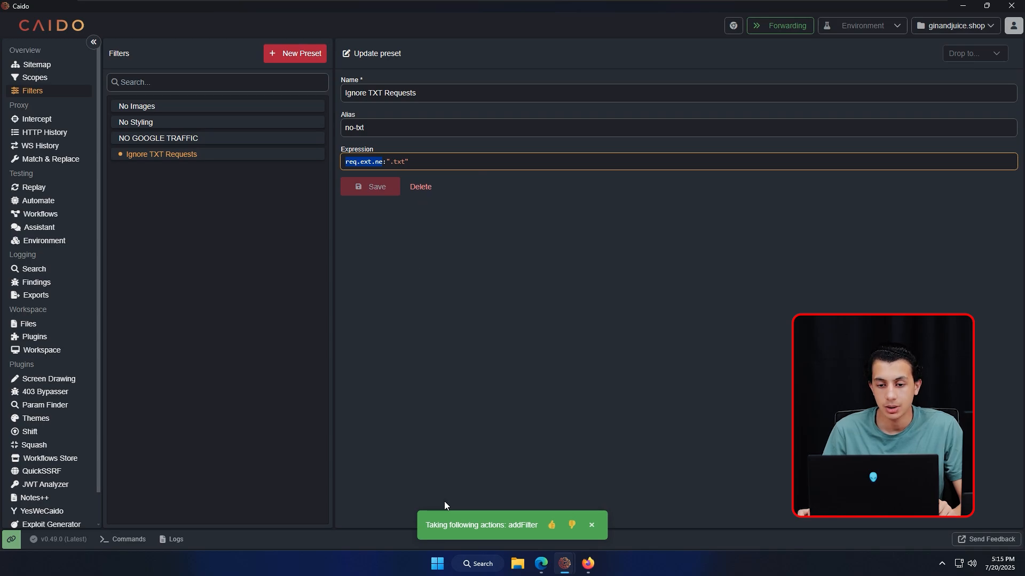
key(ctrl+shift+Right)
key(ctrl+shift+Right)
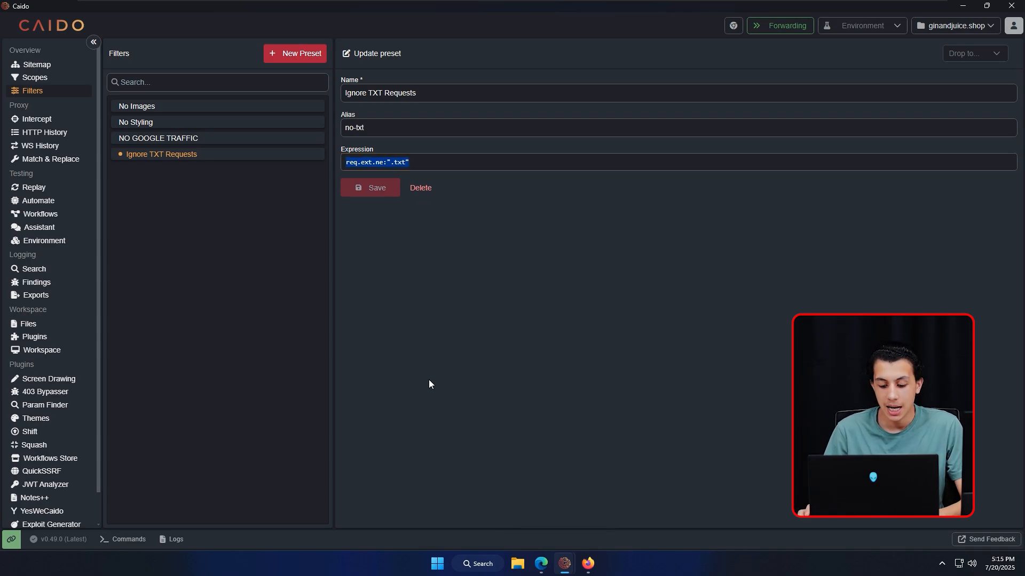
key(shift+space)
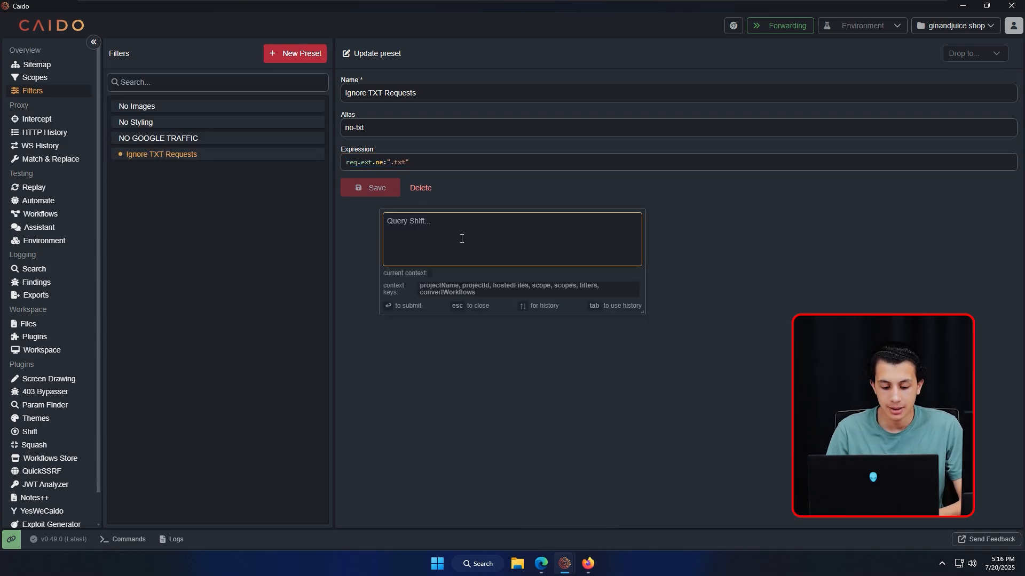
Ask Shift for an API endpoints filter (req.path.like:"/api/%"), rate it good, and reopen Shift settings.
text(create  a filt)
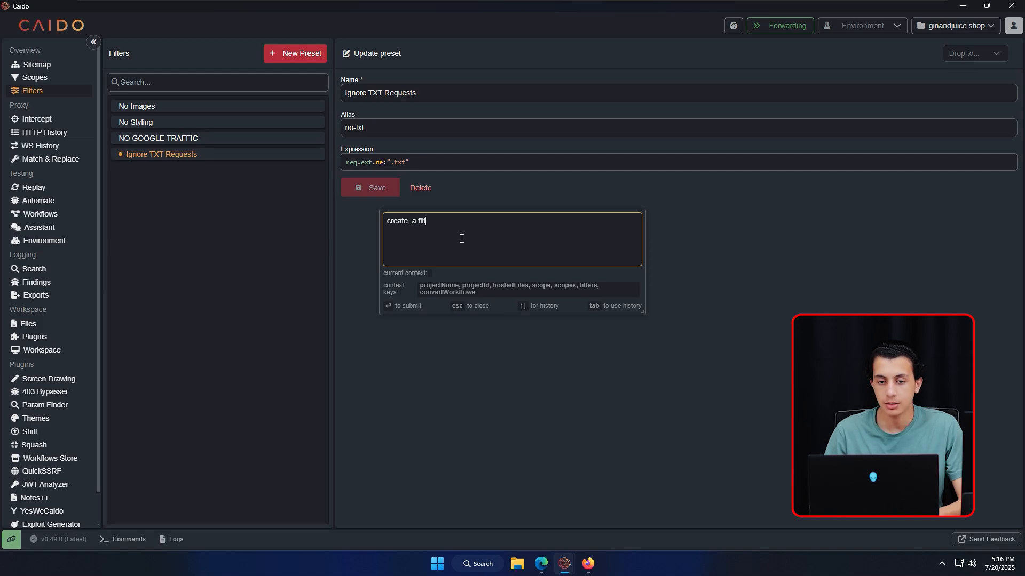
text(er for api )
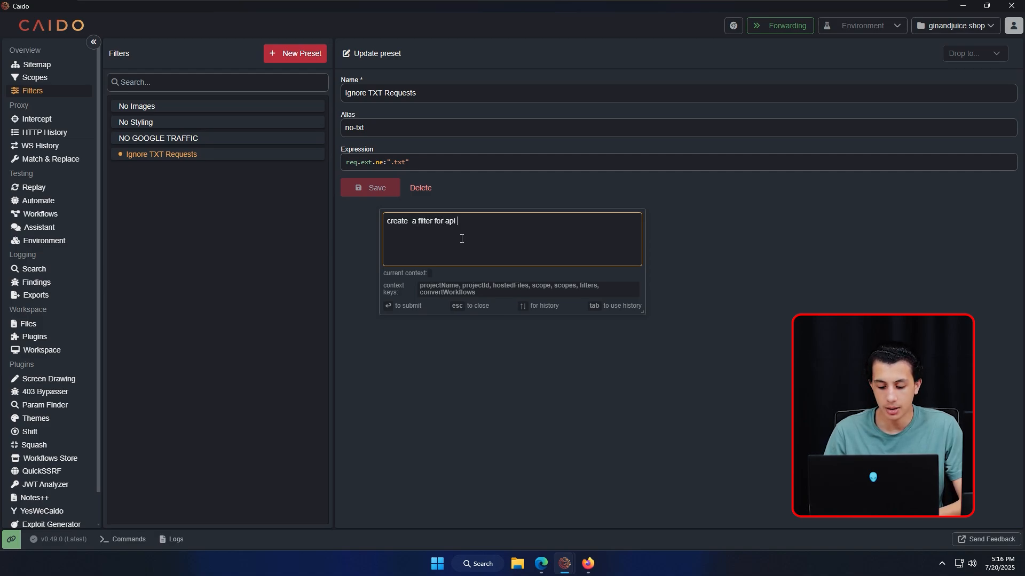
text(endpoints)
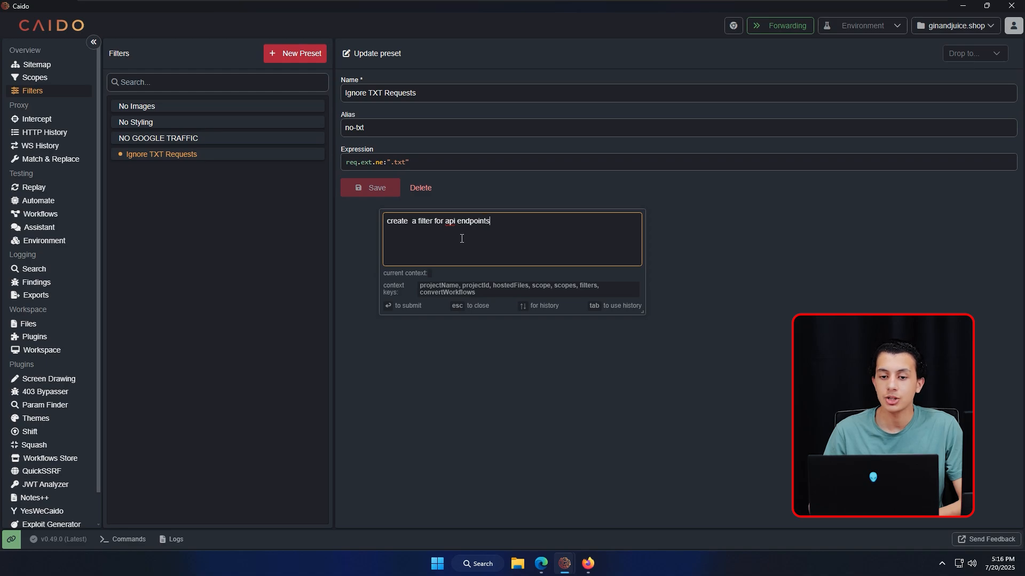
key(Return)
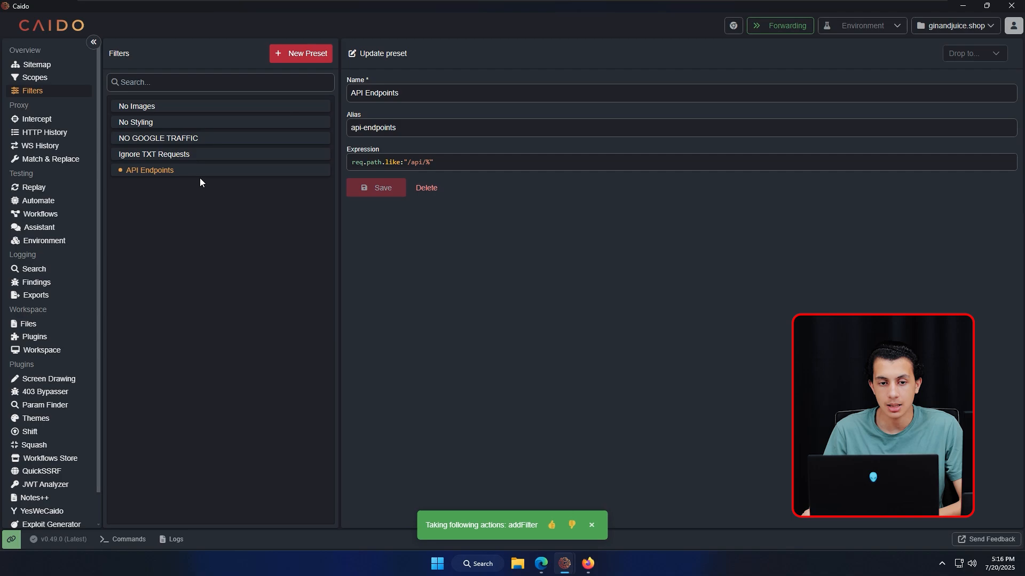
triple_click(459, 162)
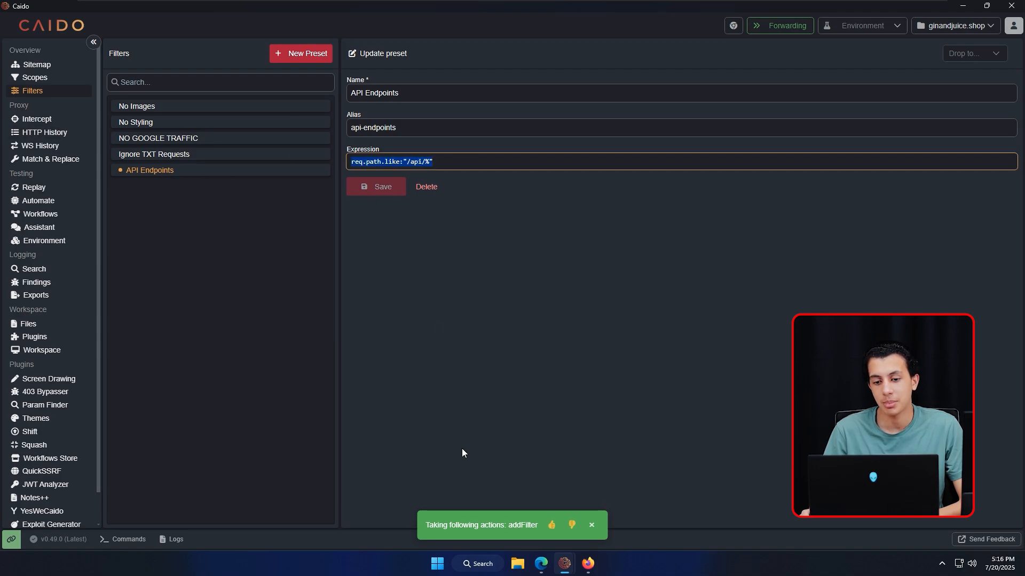
click(547, 526)
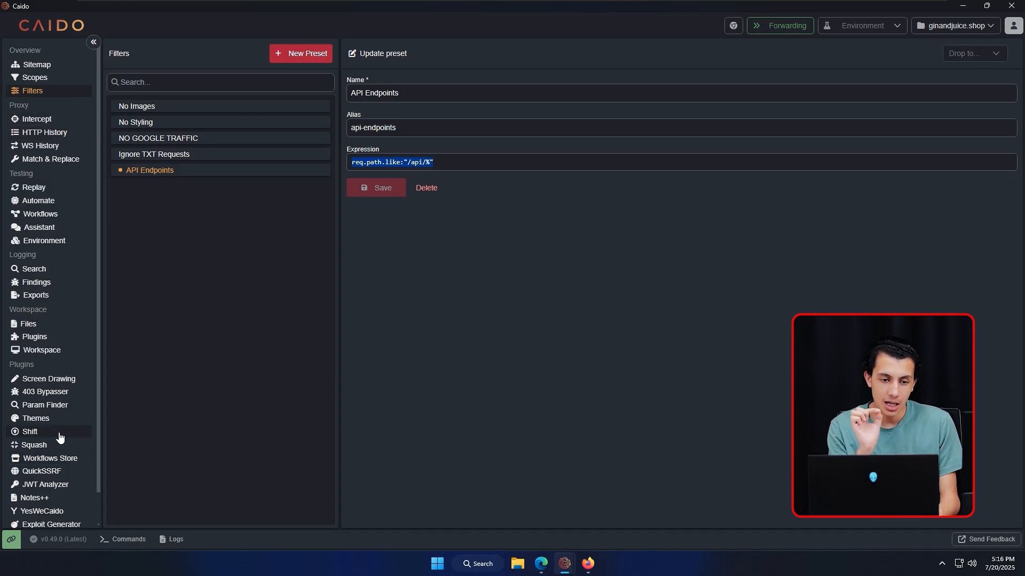
click(30, 436)
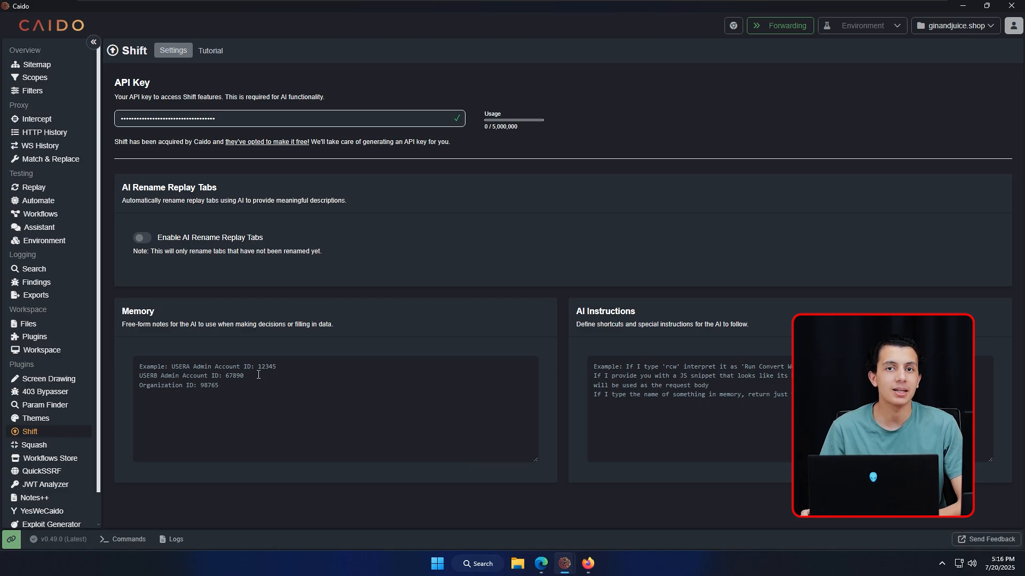
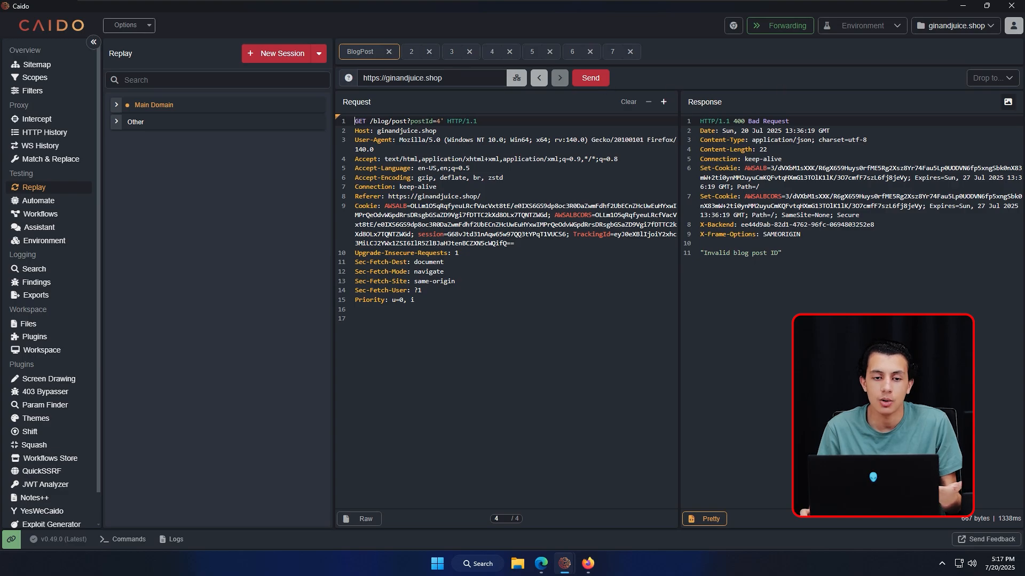
In Shift settings, enable AI Rename Replay Tabs with a 5-second delay, including existing tabs.
click(52, 435)
click(147, 239)
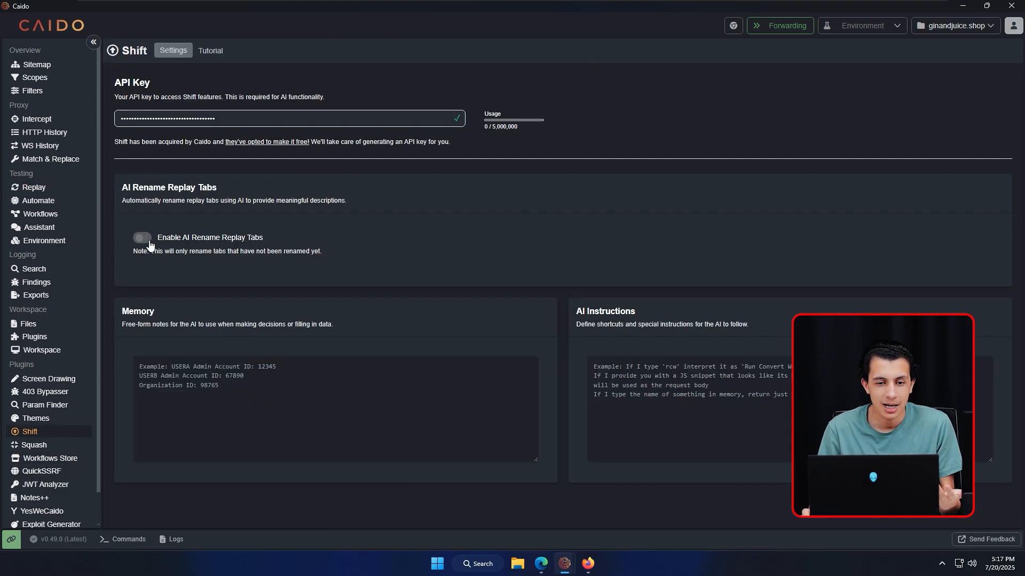
click(163, 289)
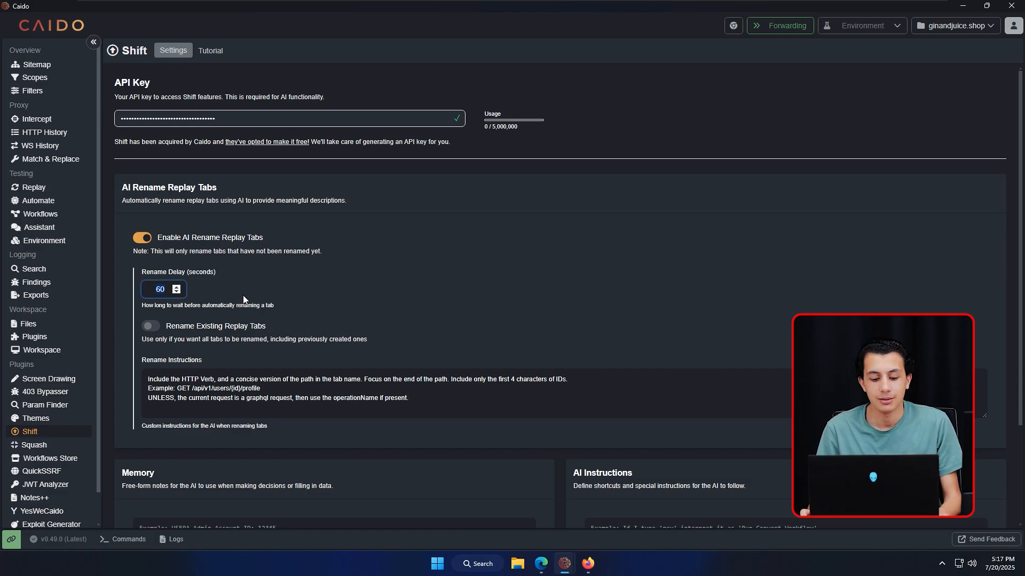
text(5)
scroll(359, 319, down, 2)
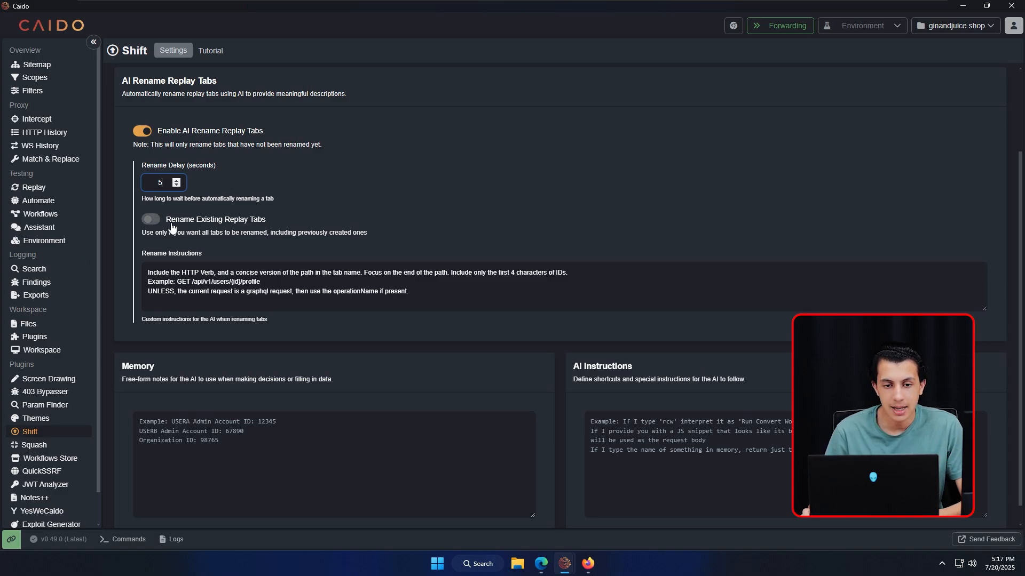
click(149, 224)
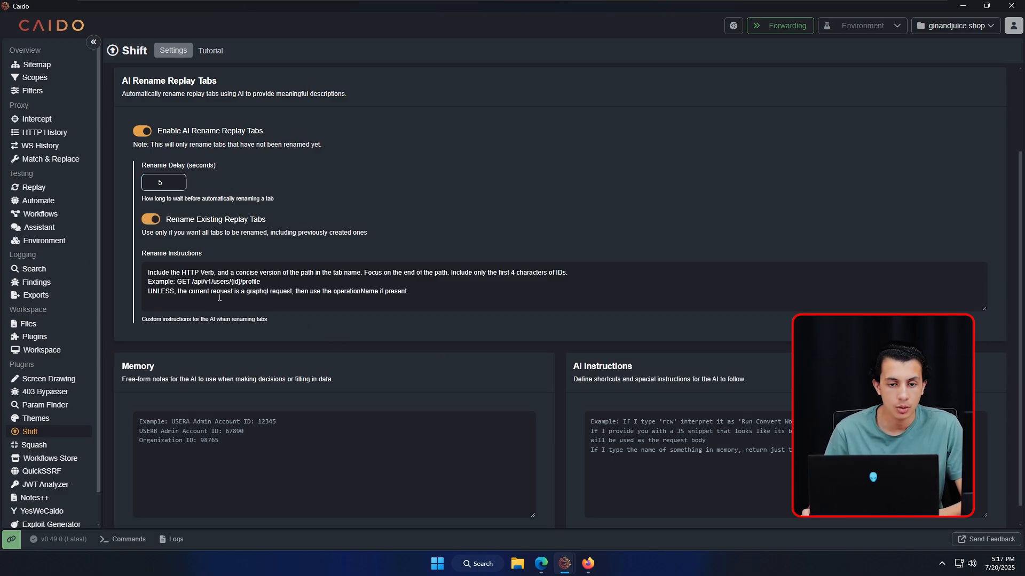
Review the rename instructions text, then return to the Replay sessions.
scroll(219, 298, down, 1)
drag(398, 279, 154, 250)
click(295, 191)
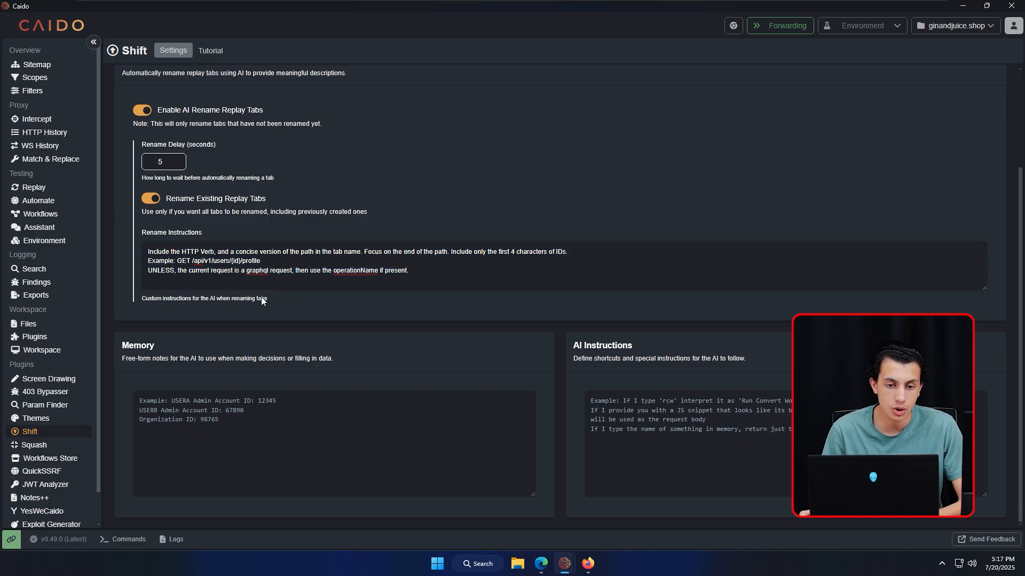
click(46, 190)
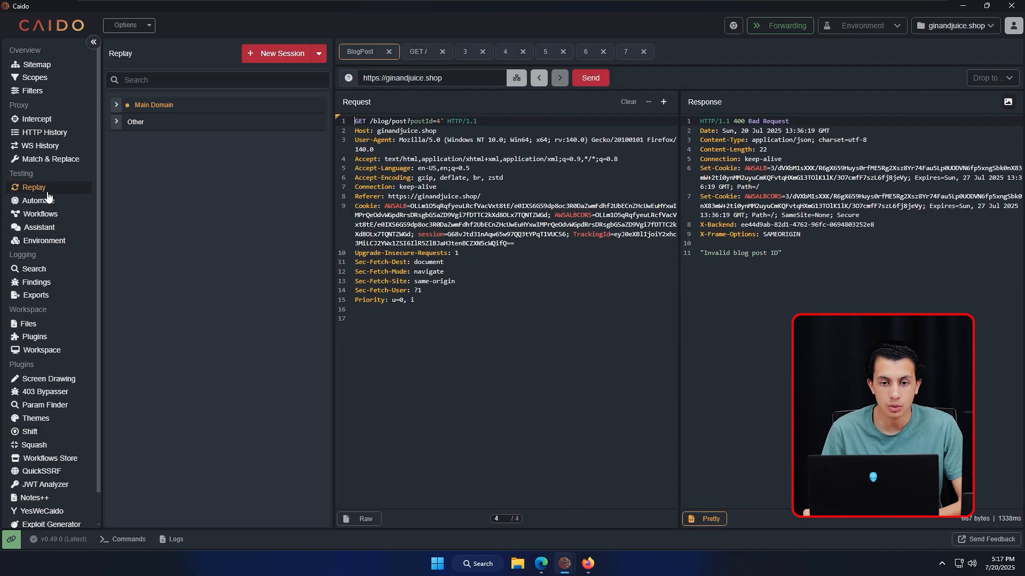
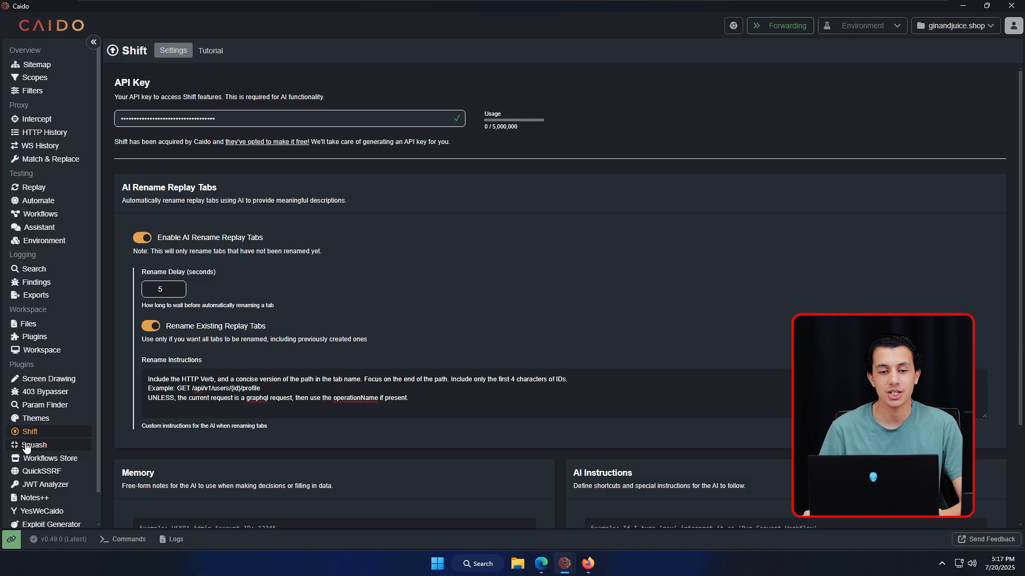
Look over the Squash plugin configuration, then move to HTTP History, where the filter matches no requests.
click(25, 447)
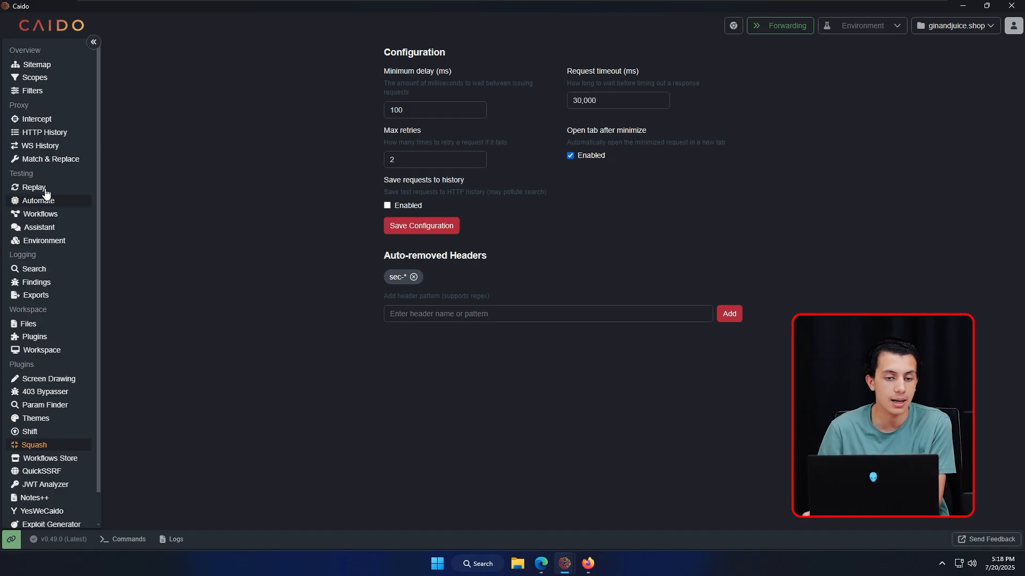
click(62, 139)
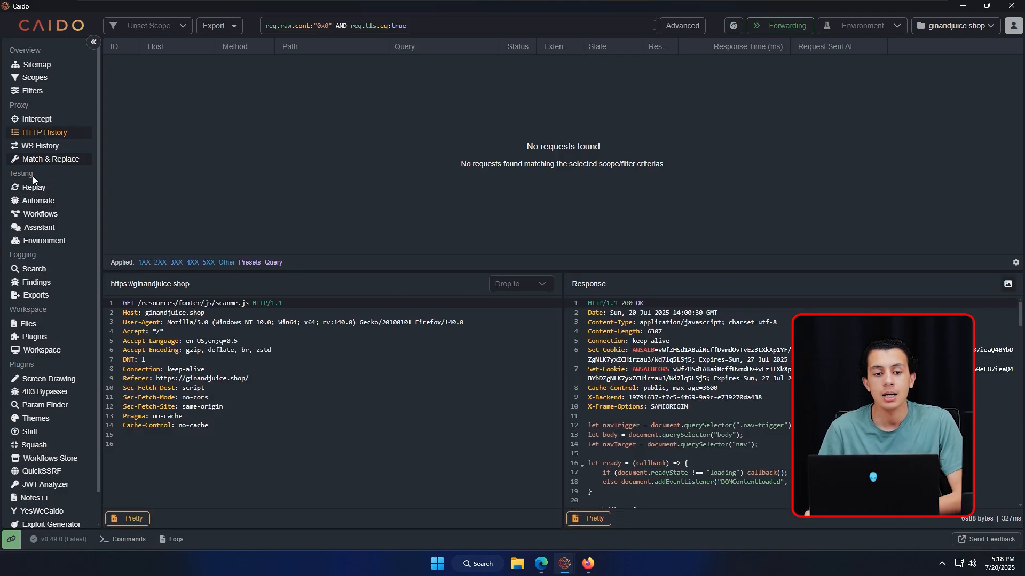
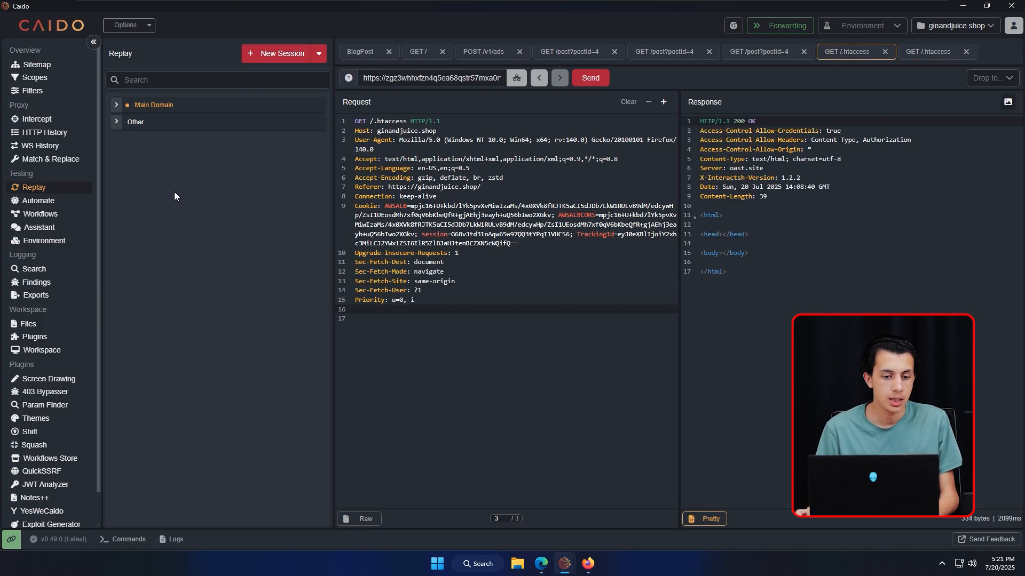
Install the Add Slashes workflow from the Workflows Store.
scroll(67, 454, down, 1)
click(61, 426)
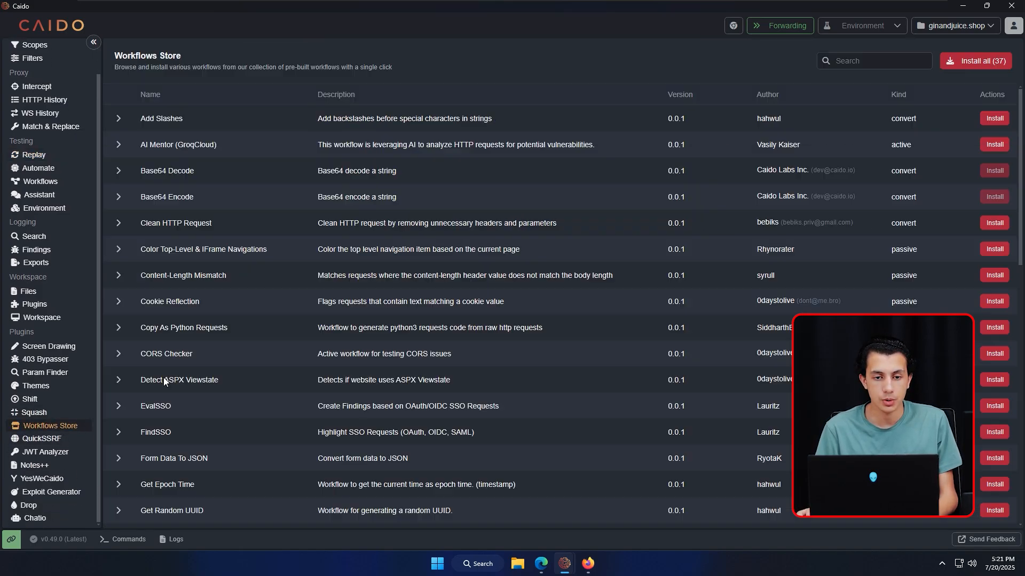
scroll(220, 355, down, 5)
scroll(284, 372, down, 6)
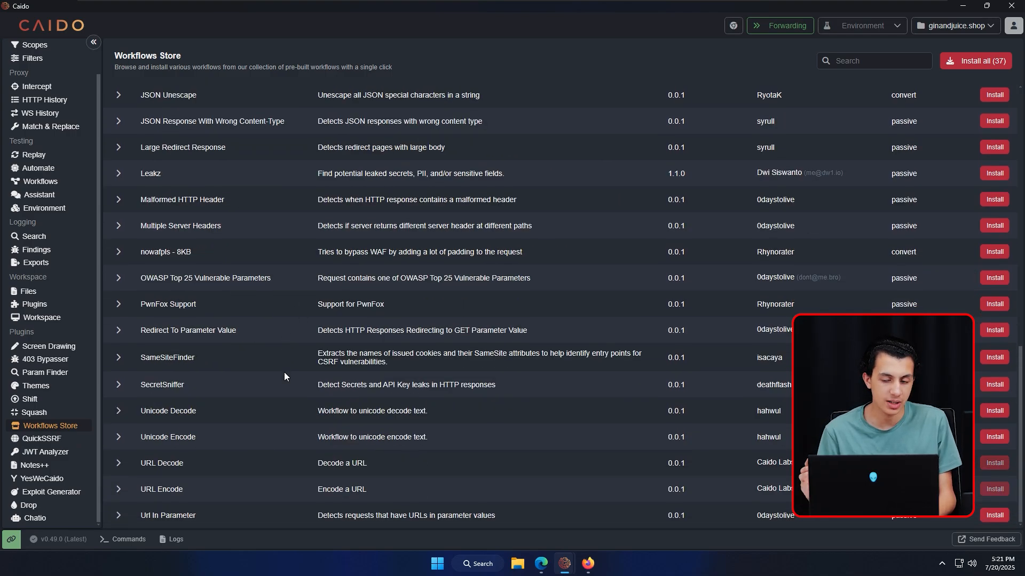
scroll(284, 372, up, 12)
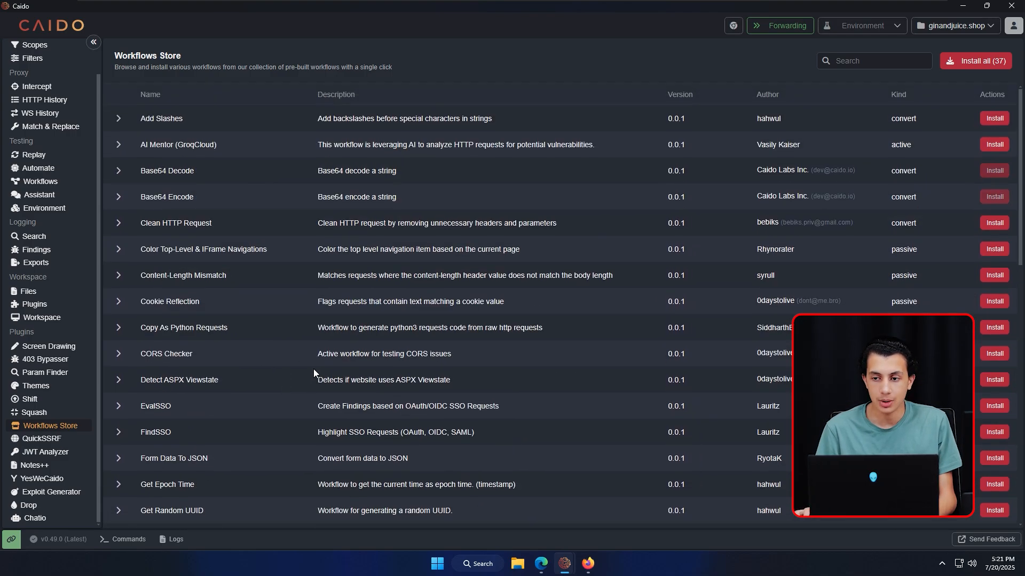
click(991, 117)
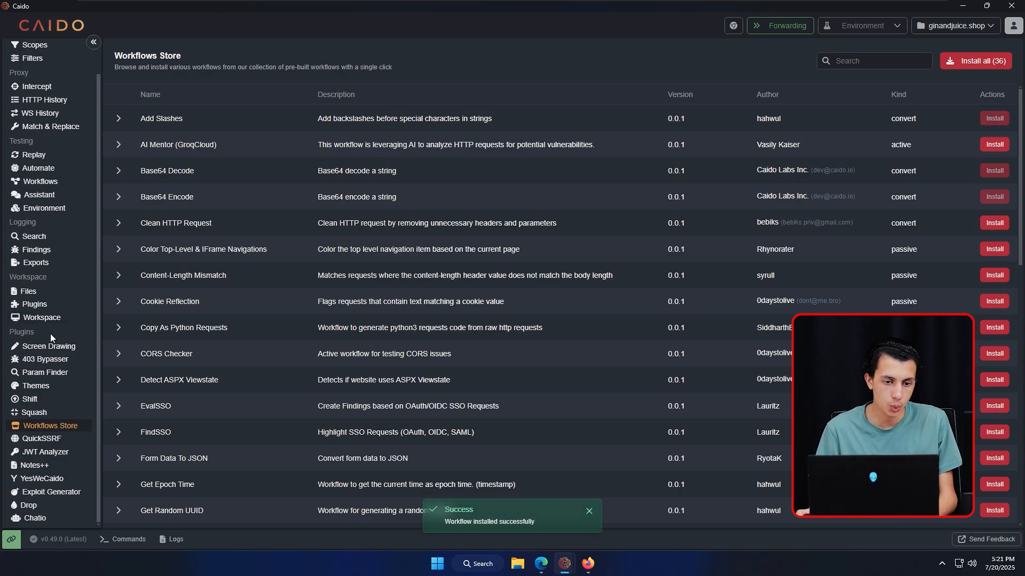
Confirm Add Slashes is listed under Convert workflows, then return to the Workflows Store.
click(40, 182)
click(287, 50)
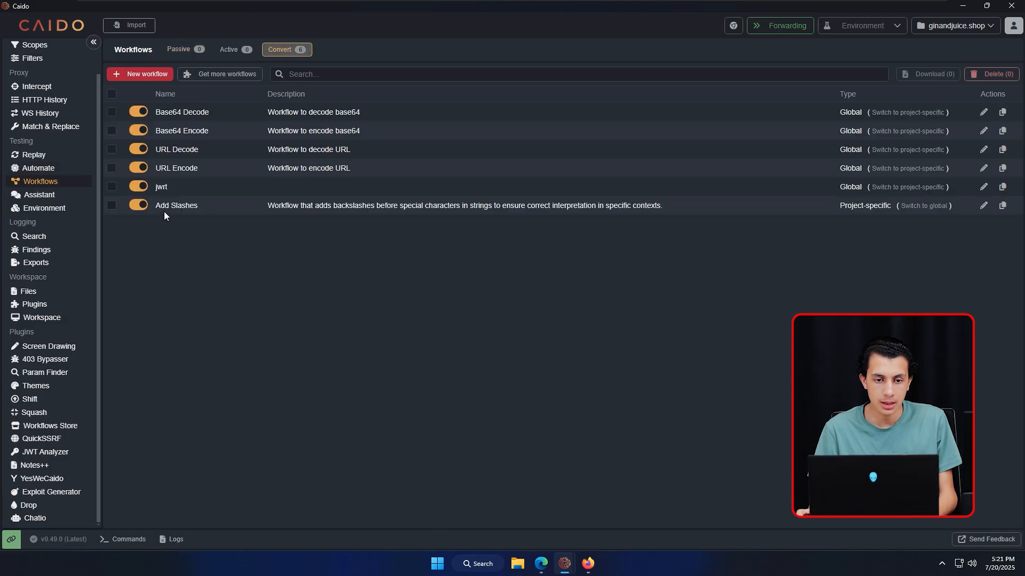
click(50, 452)
click(64, 426)
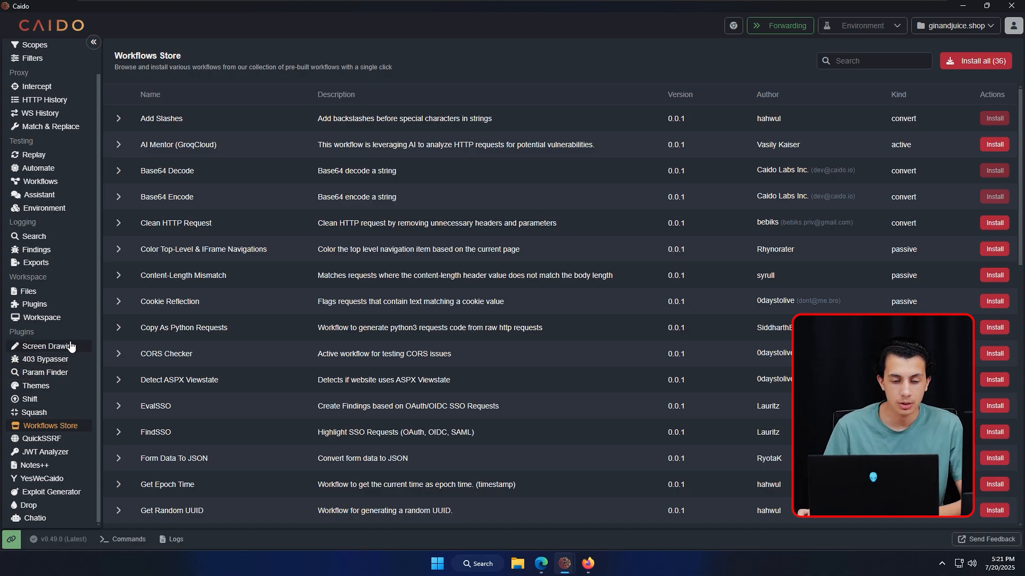
On the Screen Drawing page, enable drawing mode with F12 and sketch four red strokes.
click(25, 348)
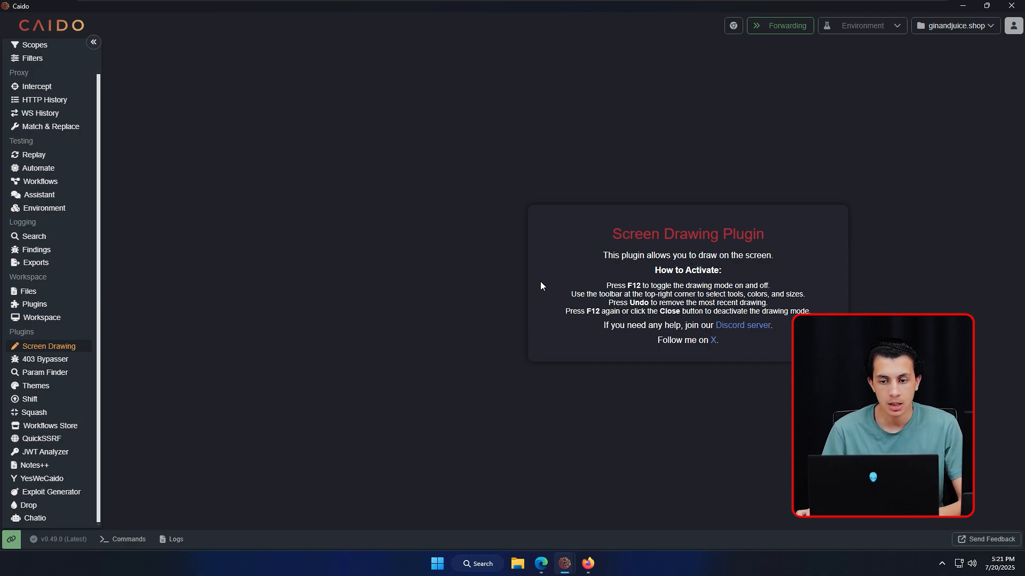
key(F12)
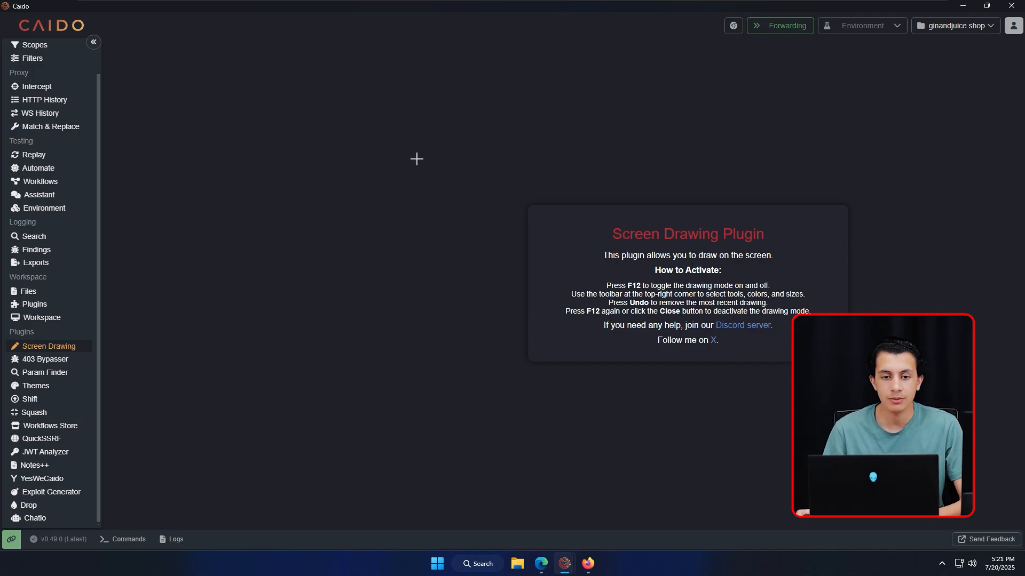
drag(394, 100, 393, 126)
mouse_move(580, 138)
mouse_down()
mouse_move(276, 357)
mouse_move(341, 437)
mouse_up()
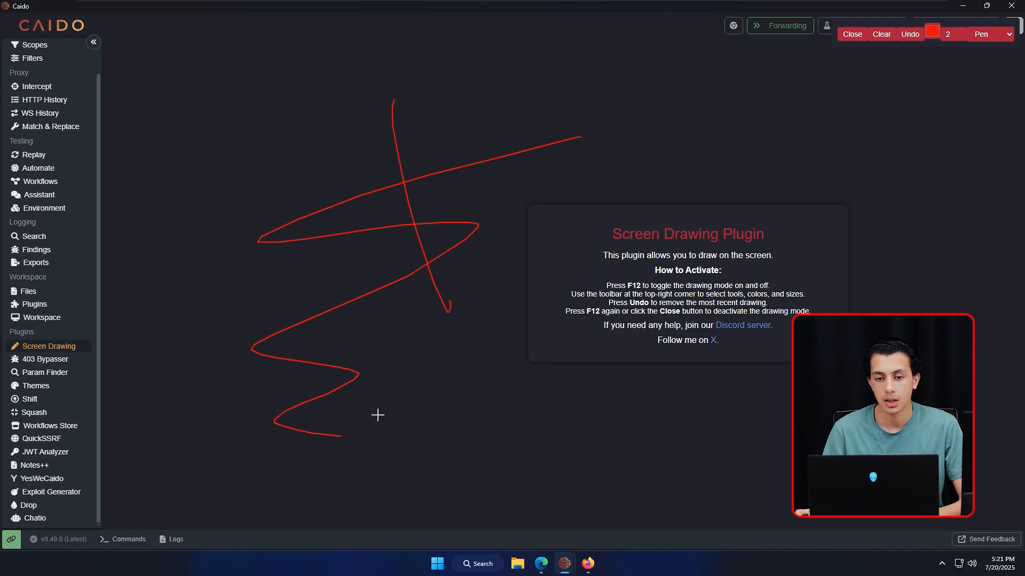
drag(317, 72, 132, 171)
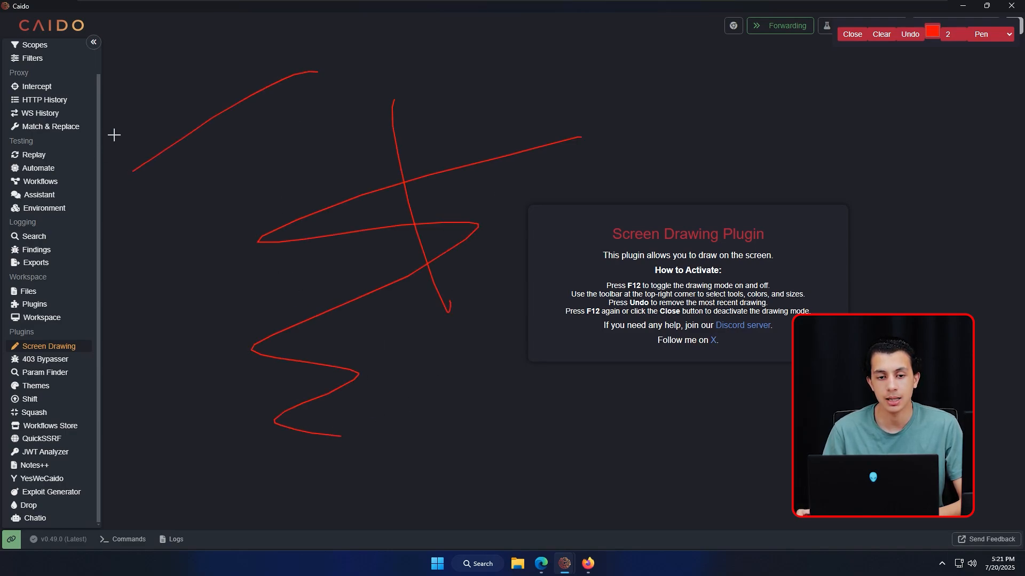
drag(116, 136, 223, 205)
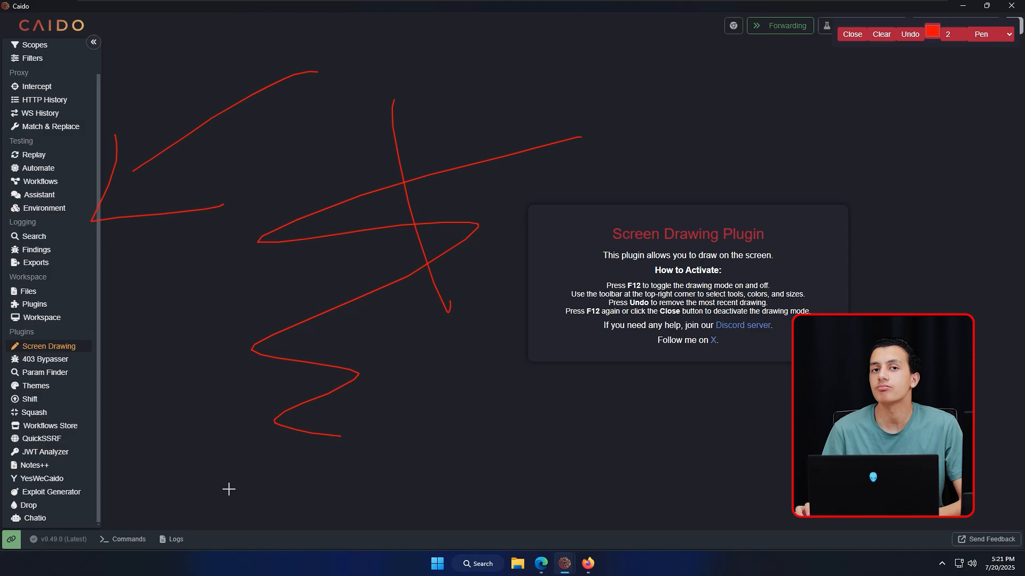
Clear all the red drawings and close drawing mode.
click(883, 34)
click(853, 34)
scroll(42, 482, up, 1)
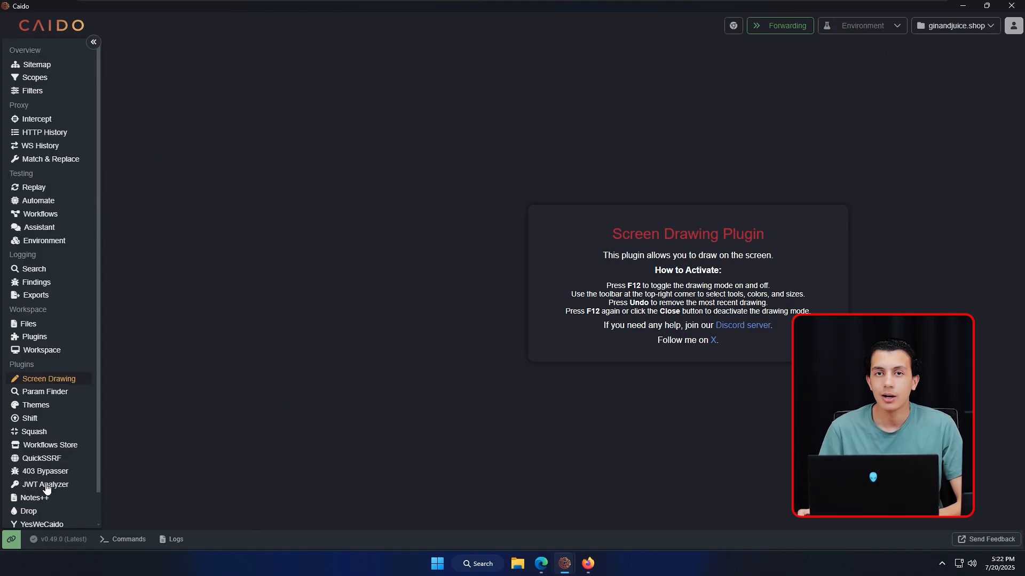
View the empty JWT Analyzer Dashboard, then switch to the Notes++ page.
click(43, 485)
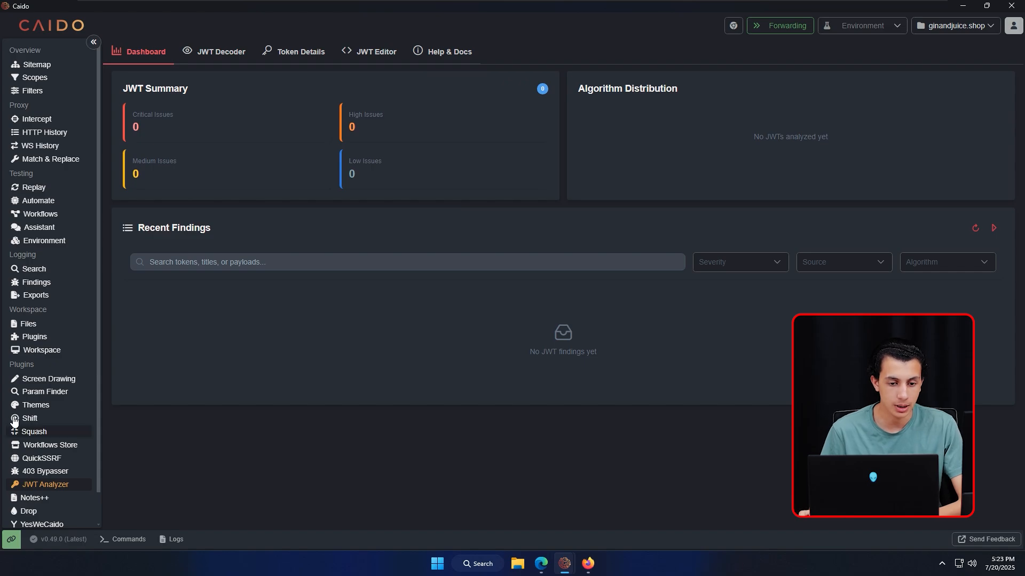
scroll(39, 467, down, 1)
click(39, 466)
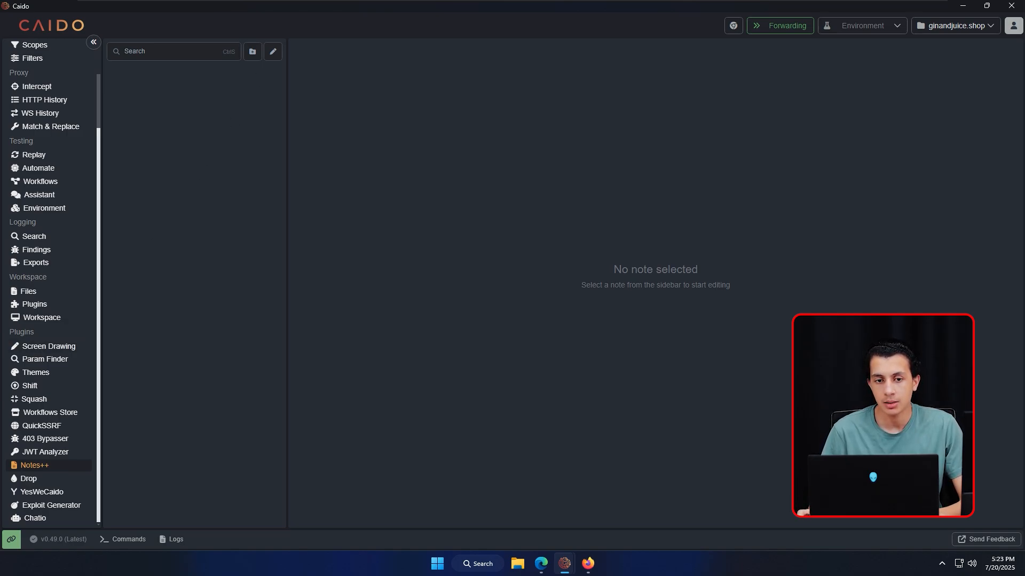
Create a new notes folder and rename it 'Main Domain'.
click(252, 53)
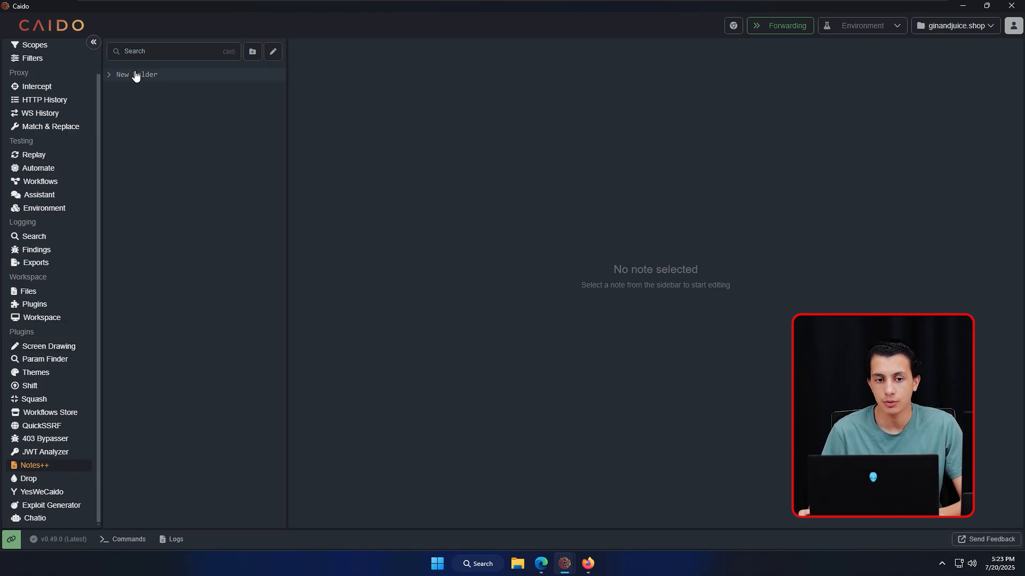
right_click(169, 75)
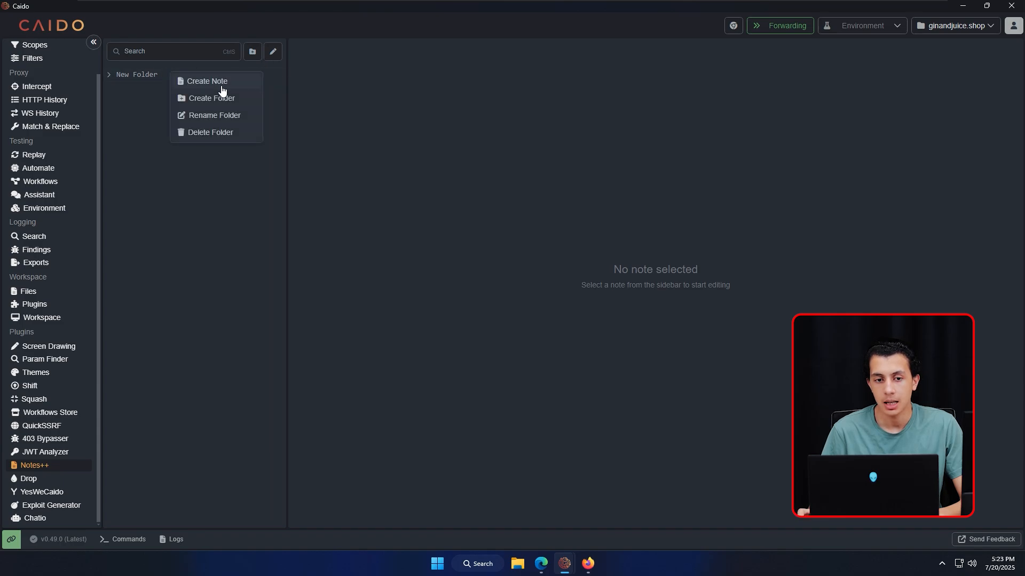
click(211, 116)
text(M)
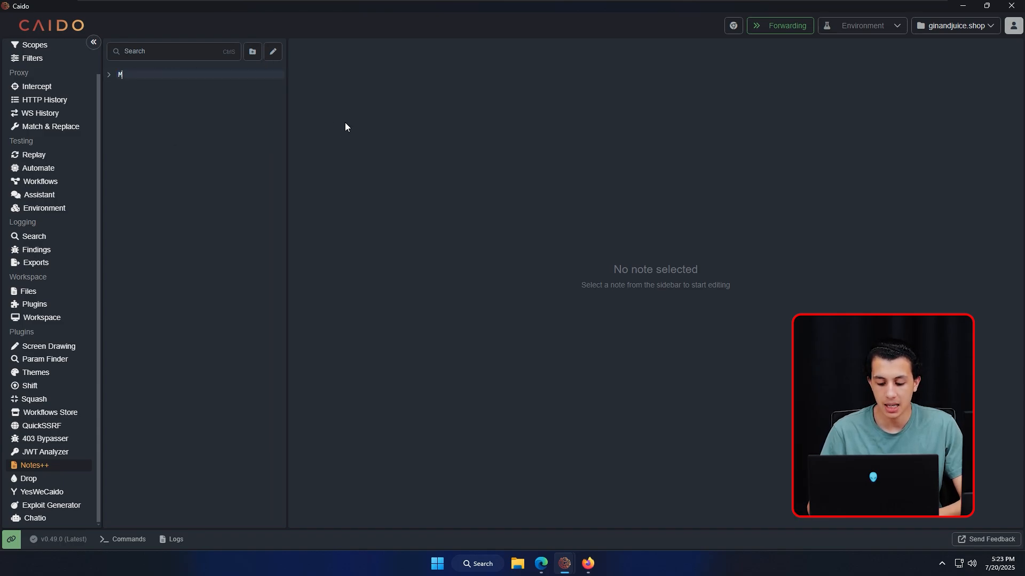
text(ain Domain)
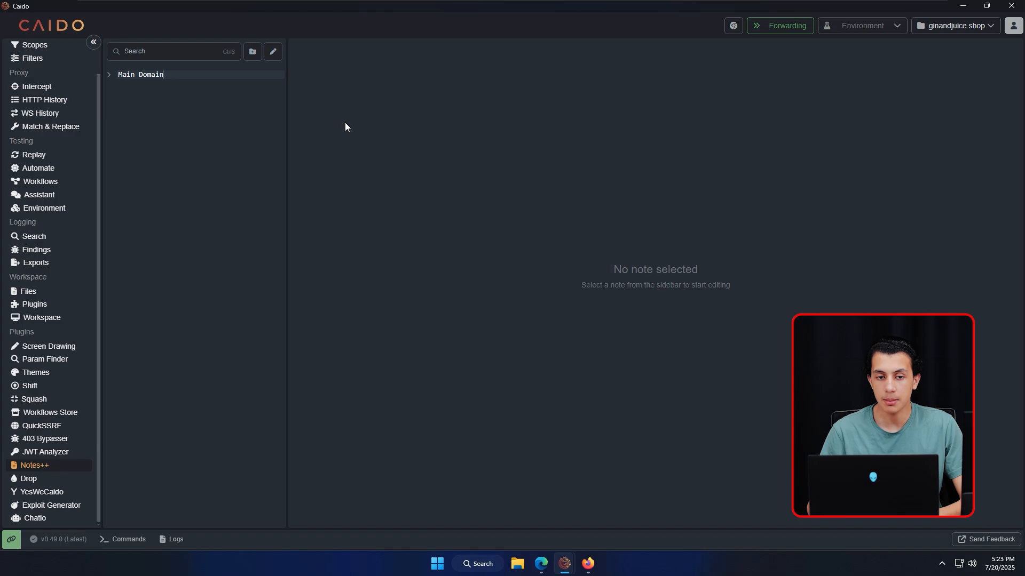
key(Return)
Create the note Untitled 1 and drag it into the Main Domain folder.
click(272, 51)
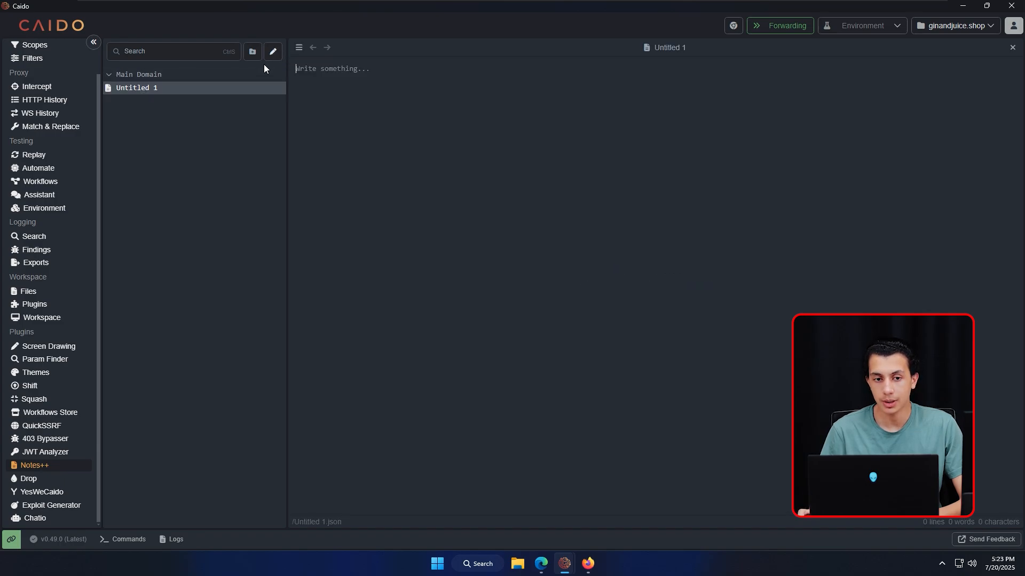
drag(137, 92, 155, 75)
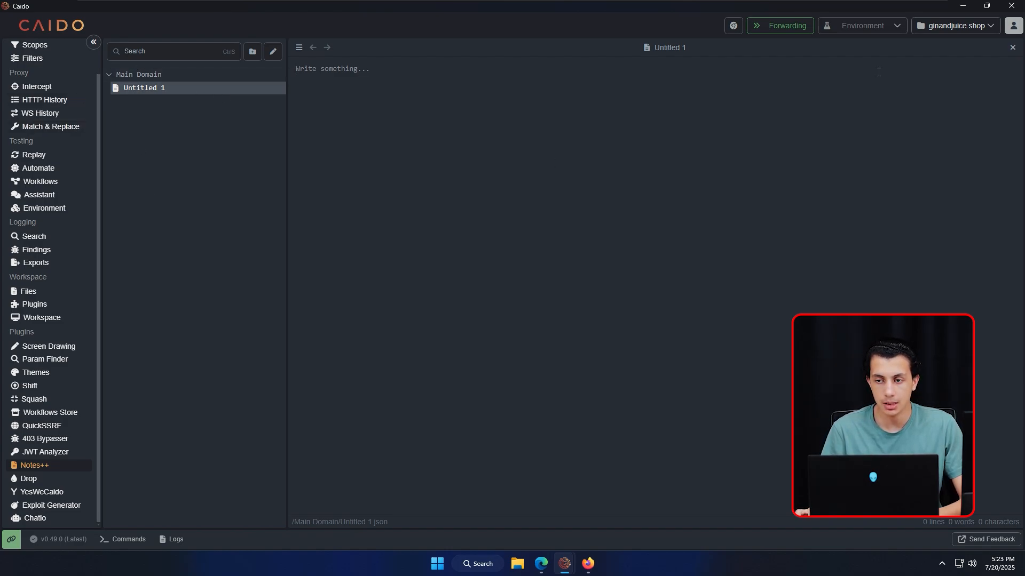
click(985, 25)
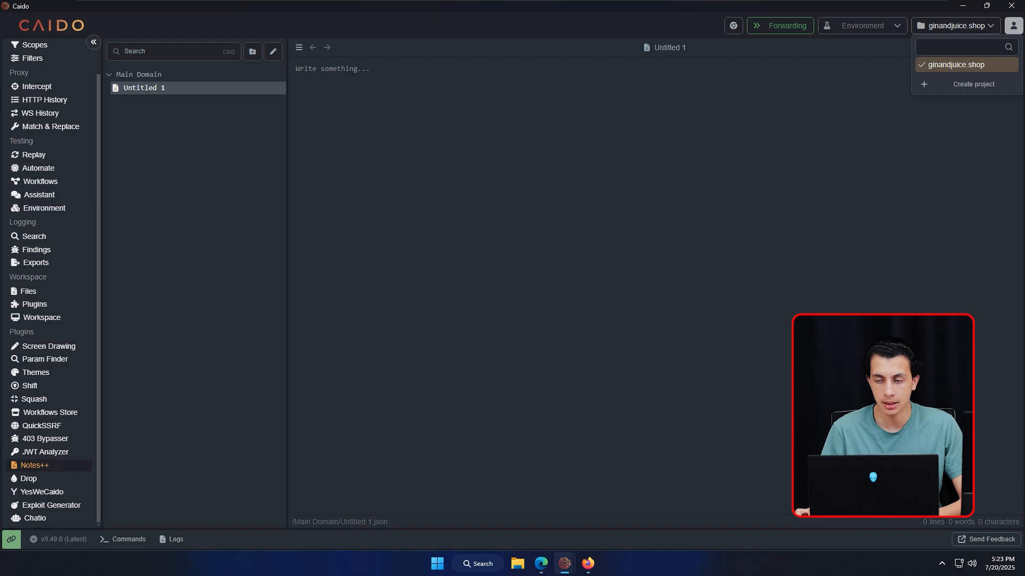
click(501, 298)
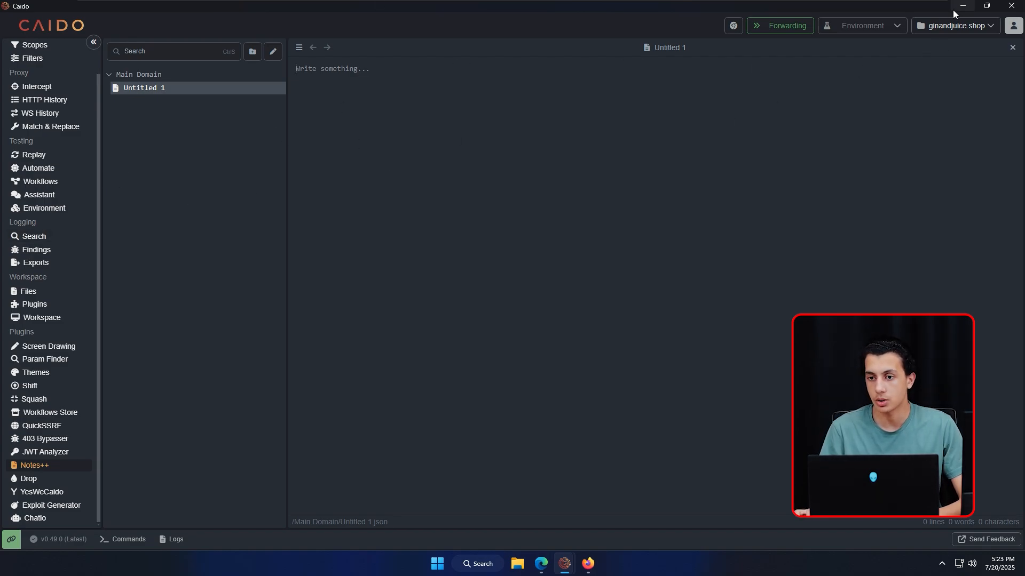
click(954, 25)
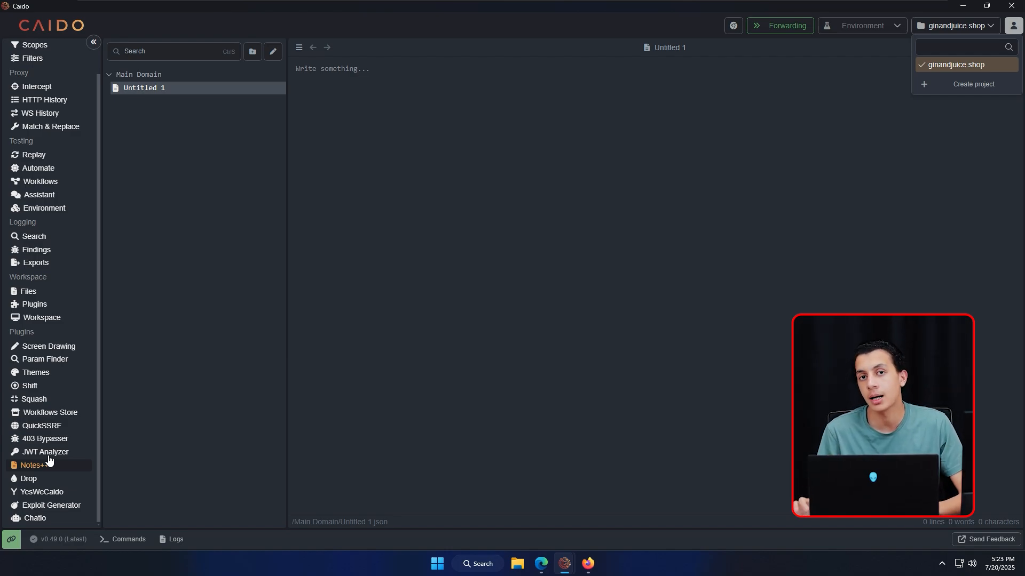
Write '# Hello World', a '> Hello' quote and a '## ldkjsdkflj' heading in the note.
click(323, 238)
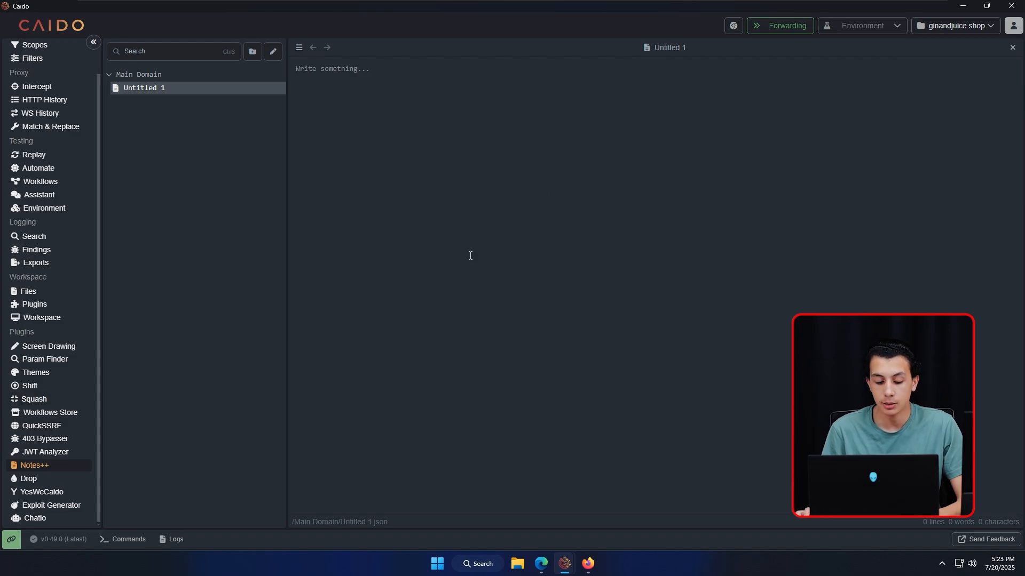
text(# )
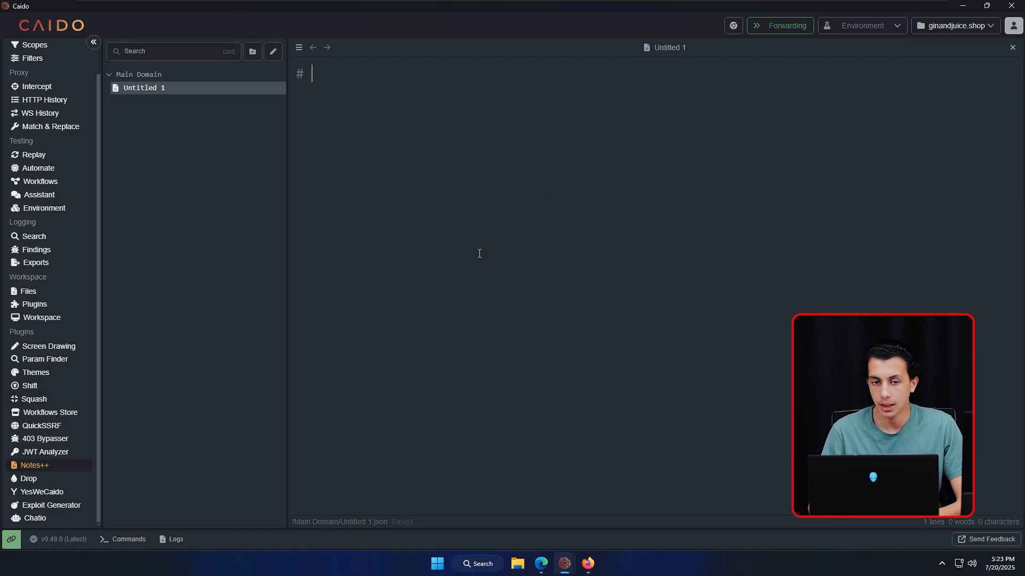
text(Hellow)
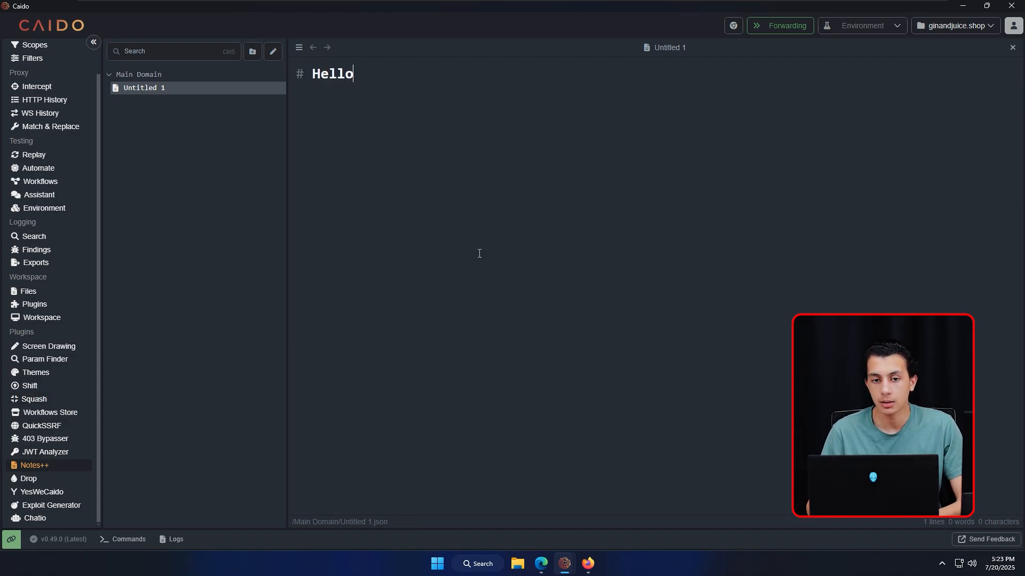
key(BackSpace)
key(BackSpace)
text(World)
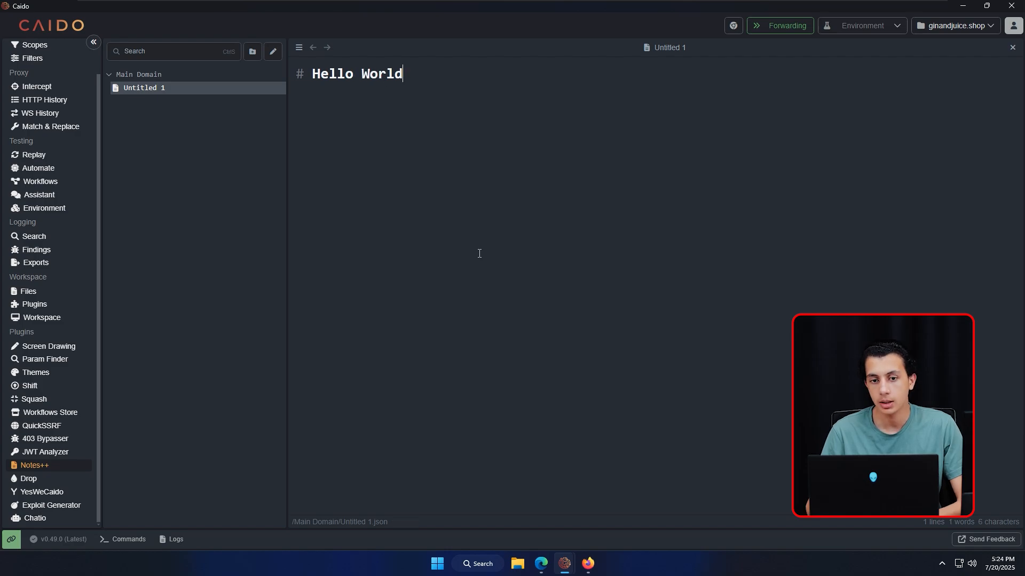
key(Return)
text(> He)
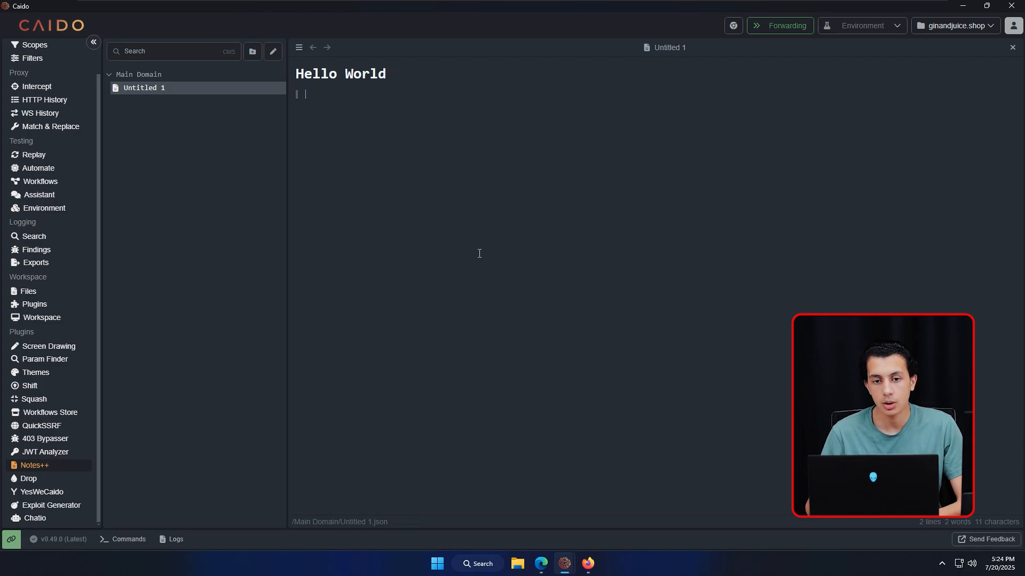
text(llo)
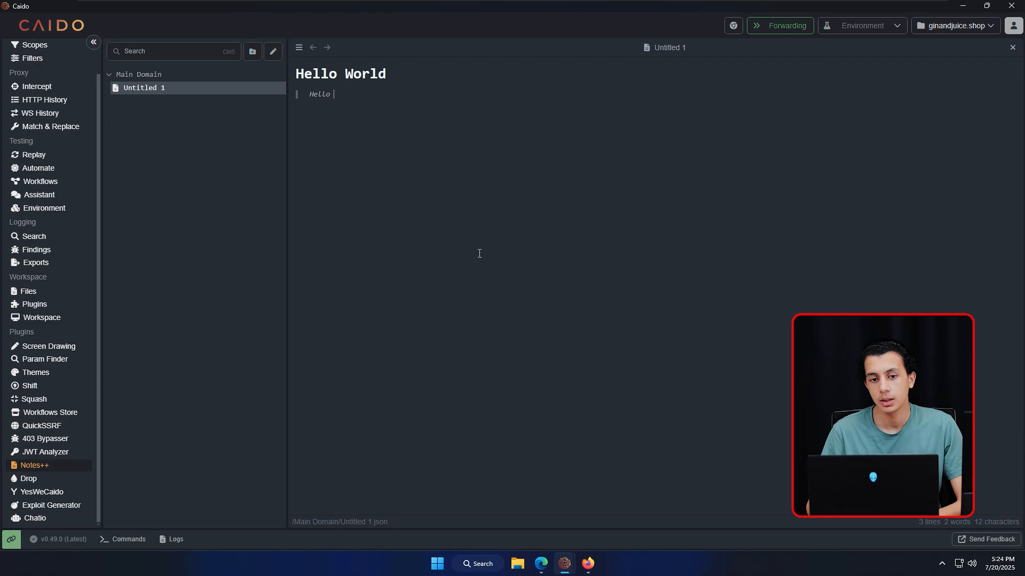
key(Return)
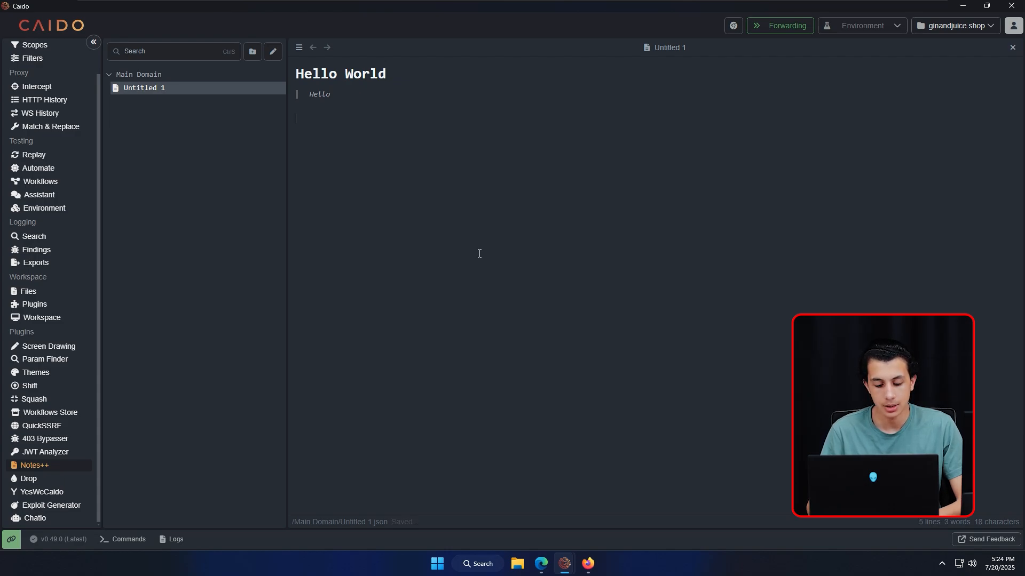
text(## ldkjsdkflj)
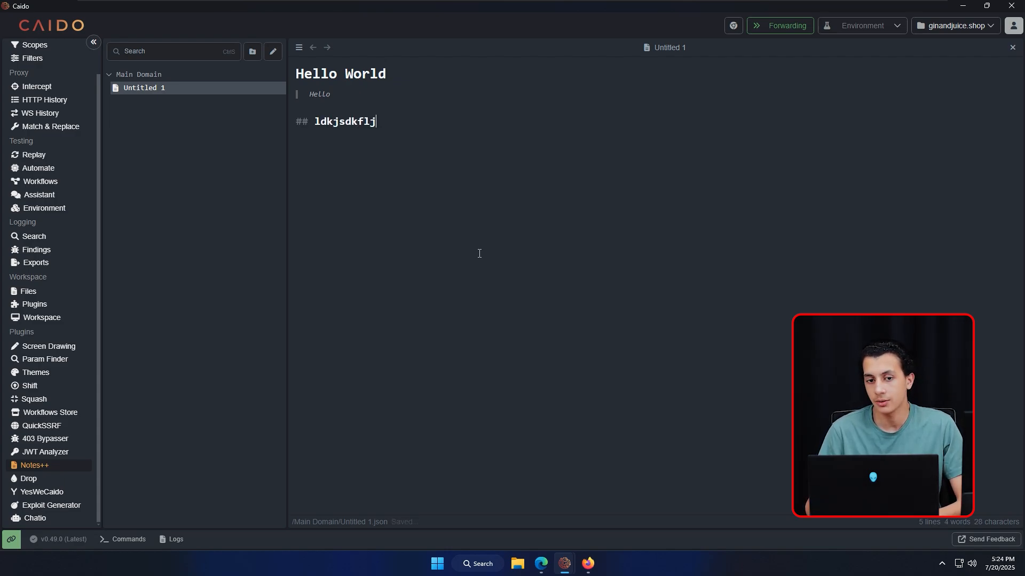
key(Return)
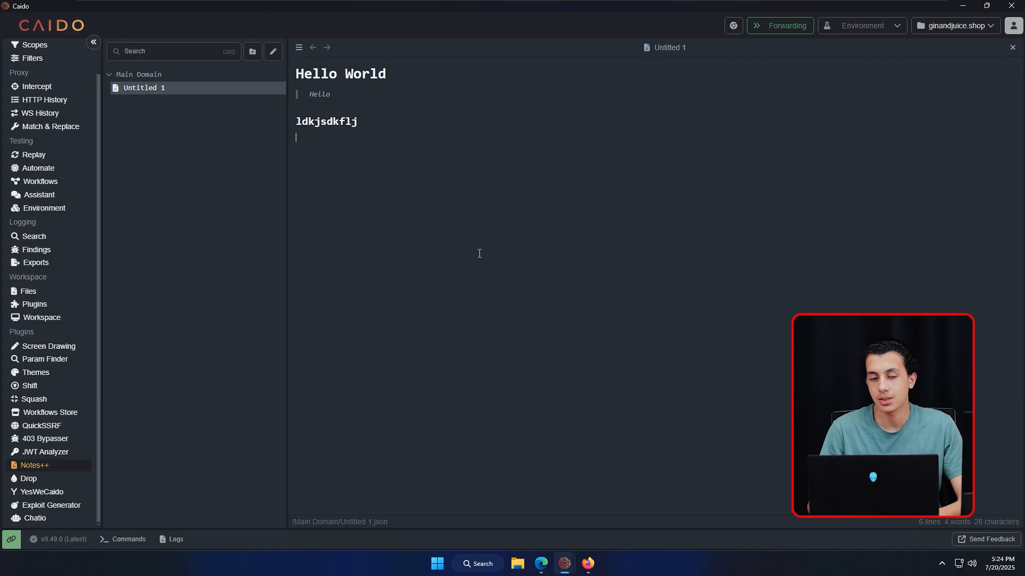
Embed the GET /post?postId=4 replay request in the note using @.
text(@)
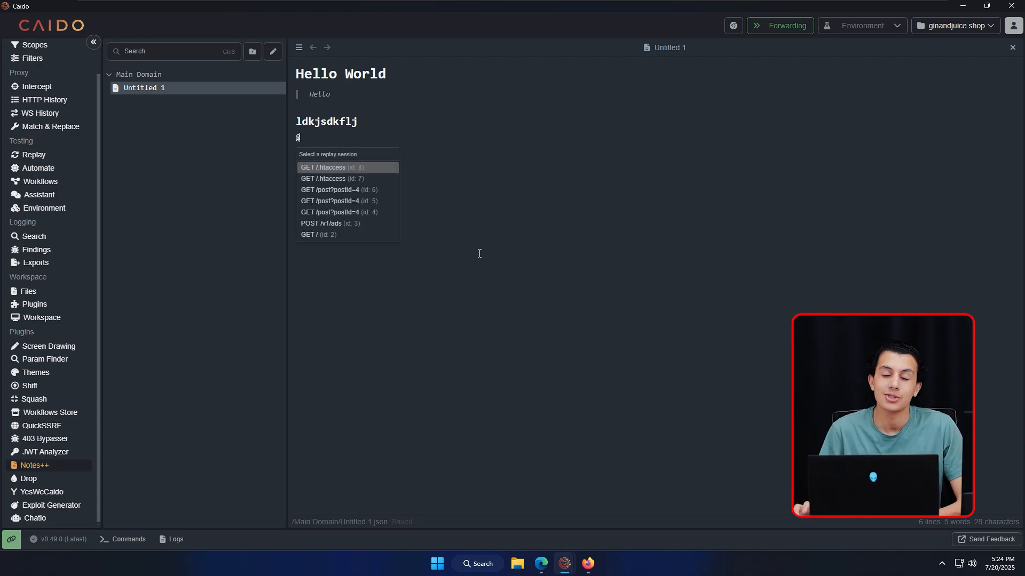
click(372, 192)
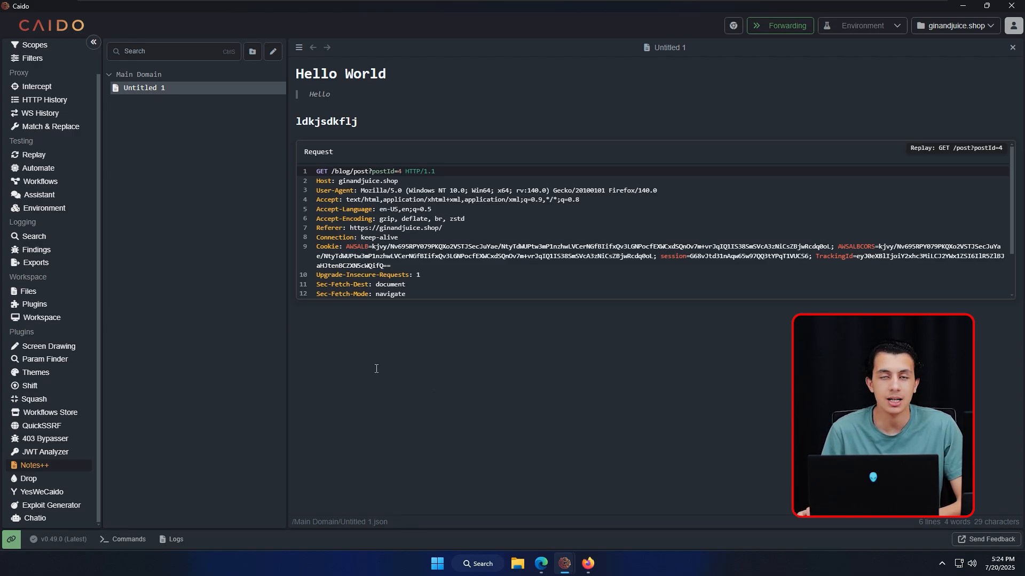
click(31, 479)
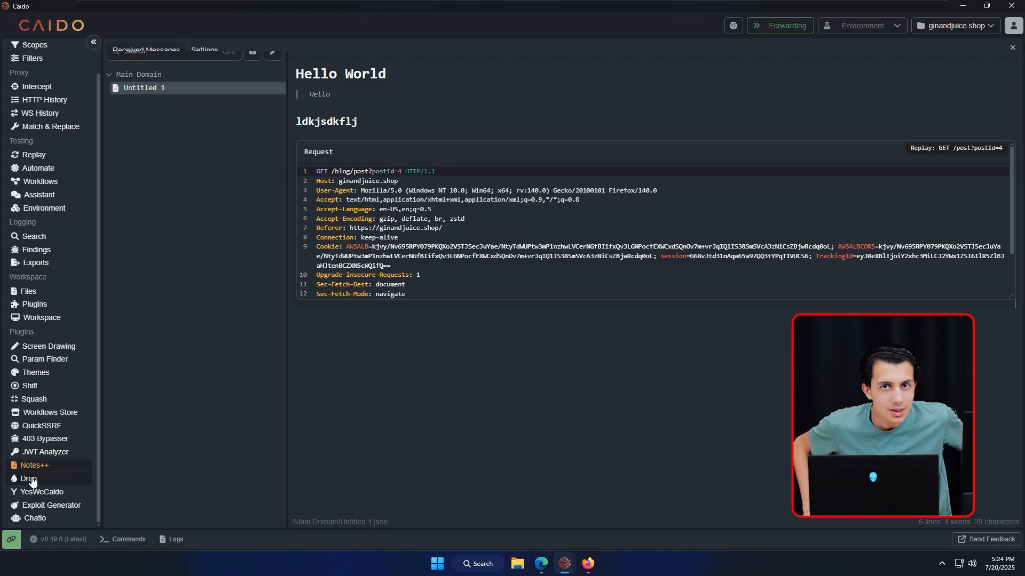
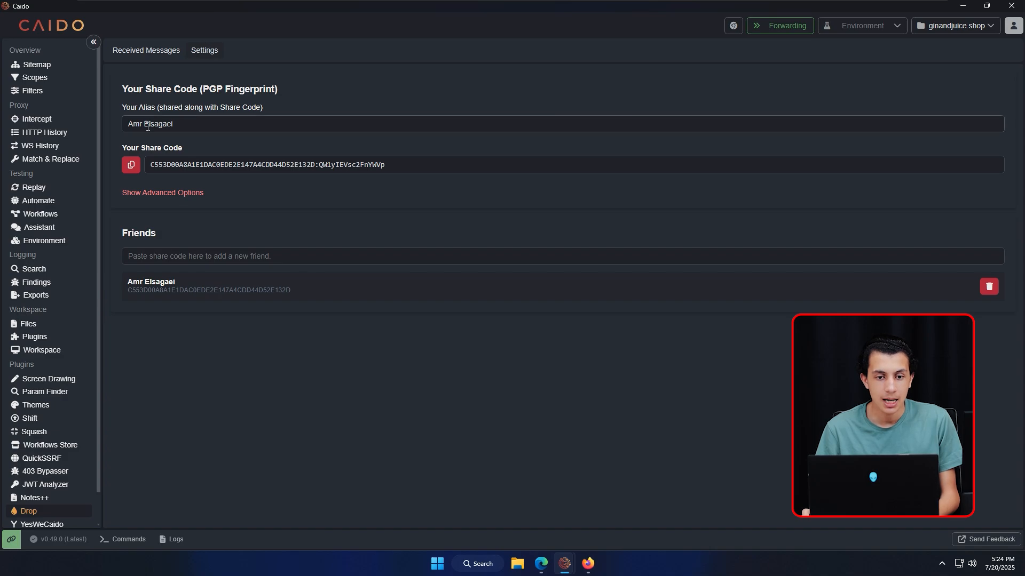
Leave the Drop share-code field and open YesWeCaido's list of 82 YesWeHack programs.
click(159, 254)
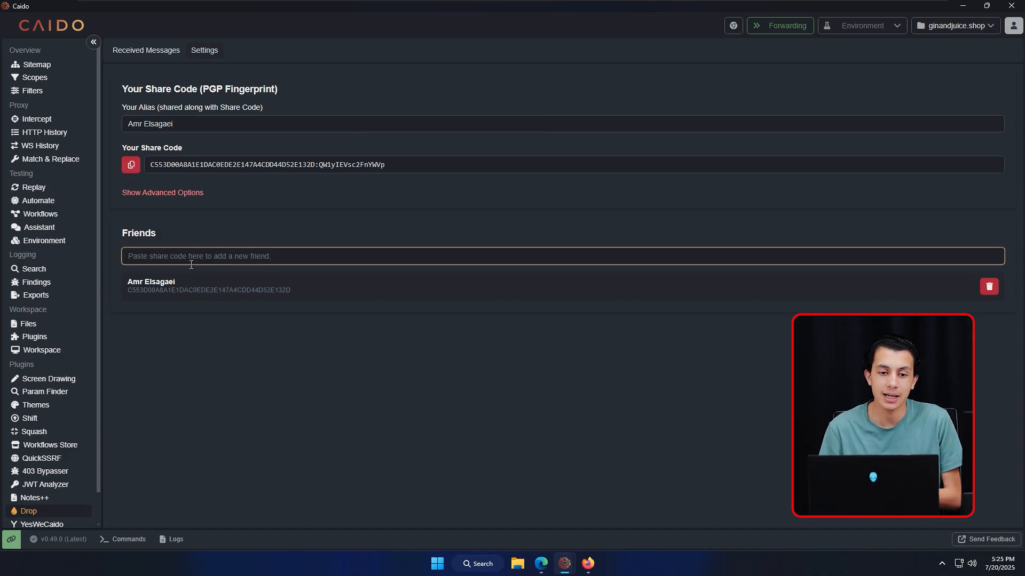
scroll(48, 470, down, 1)
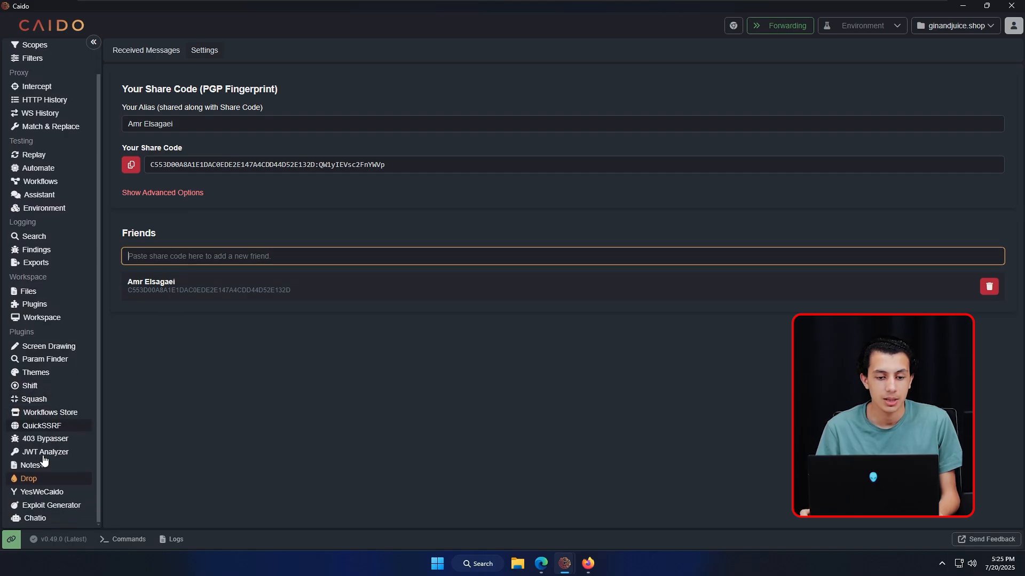
click(40, 491)
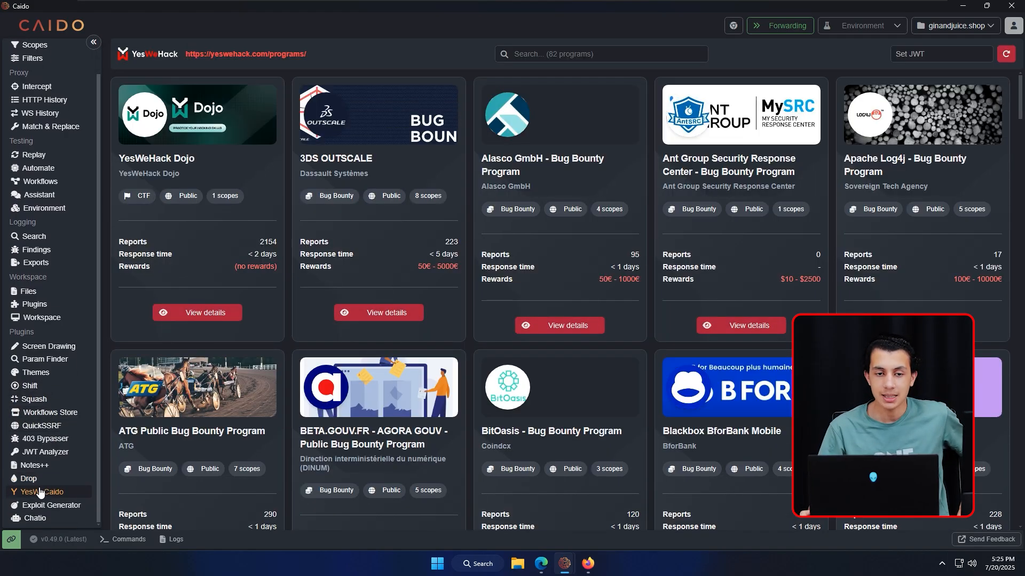
Browse the program list and review the YesWeHack Dojo program's details.
scroll(365, 372, down, 15)
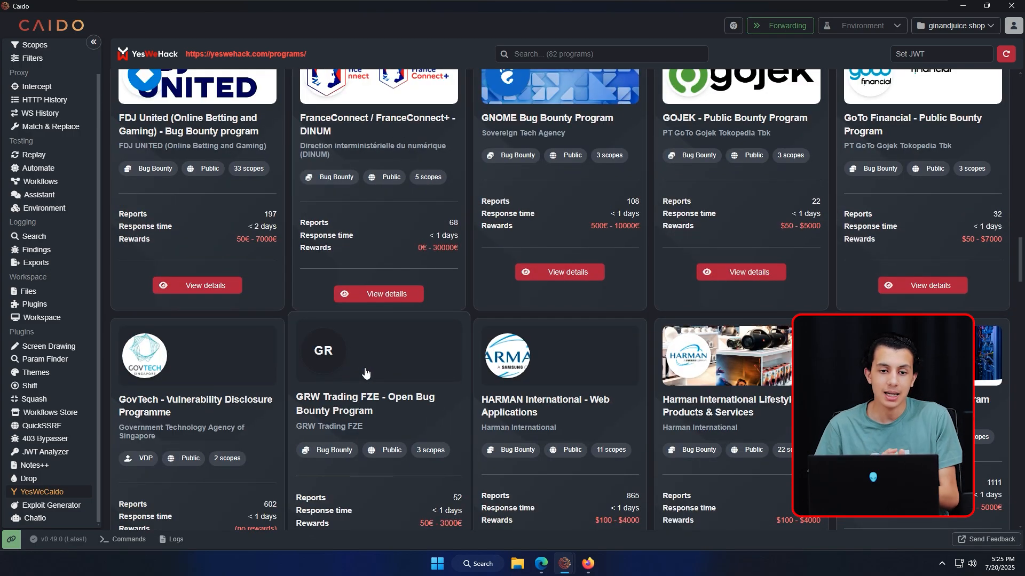
scroll(365, 372, up, 15)
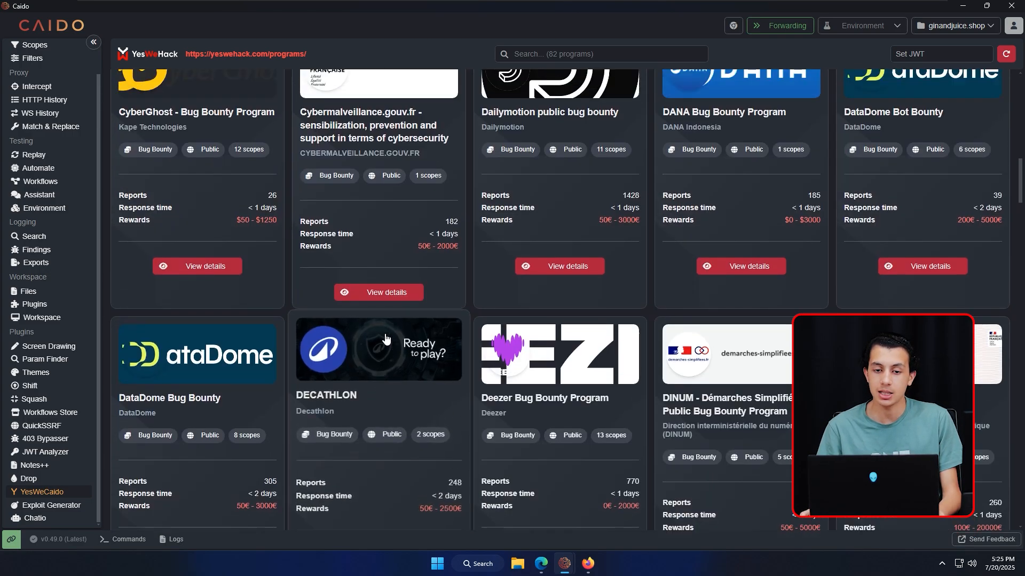
click(629, 59)
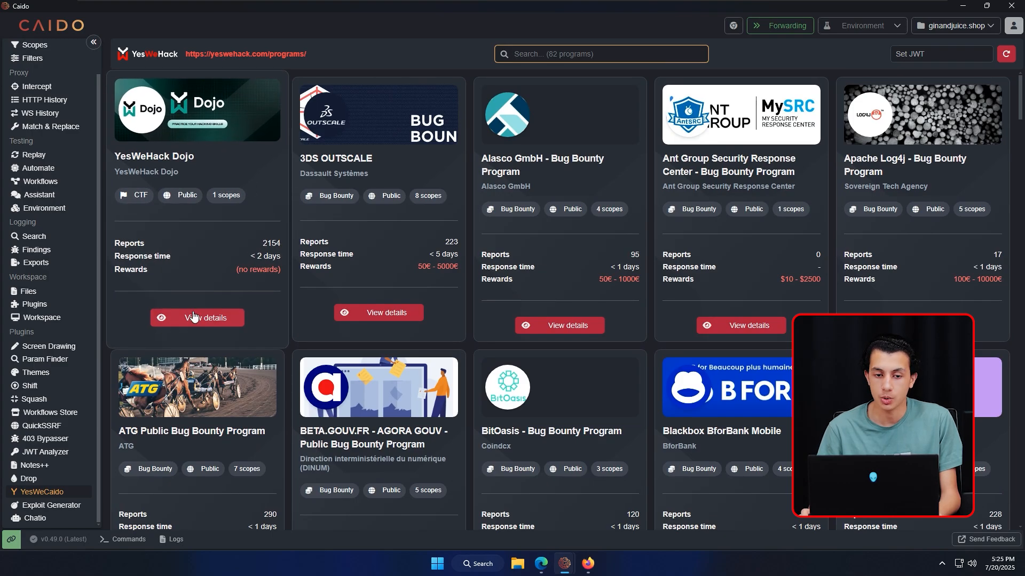
click(194, 317)
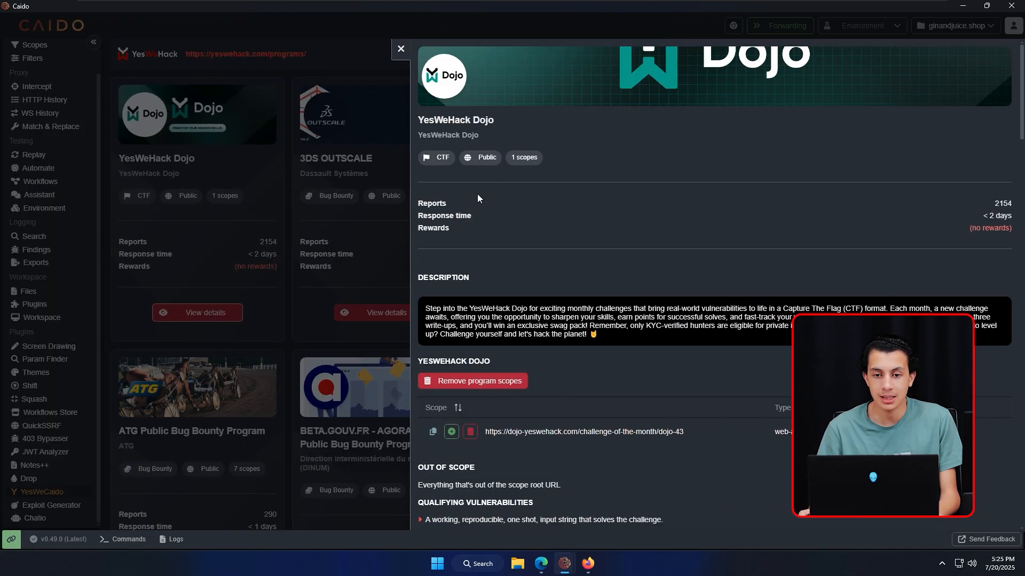
scroll(496, 203, down, 4)
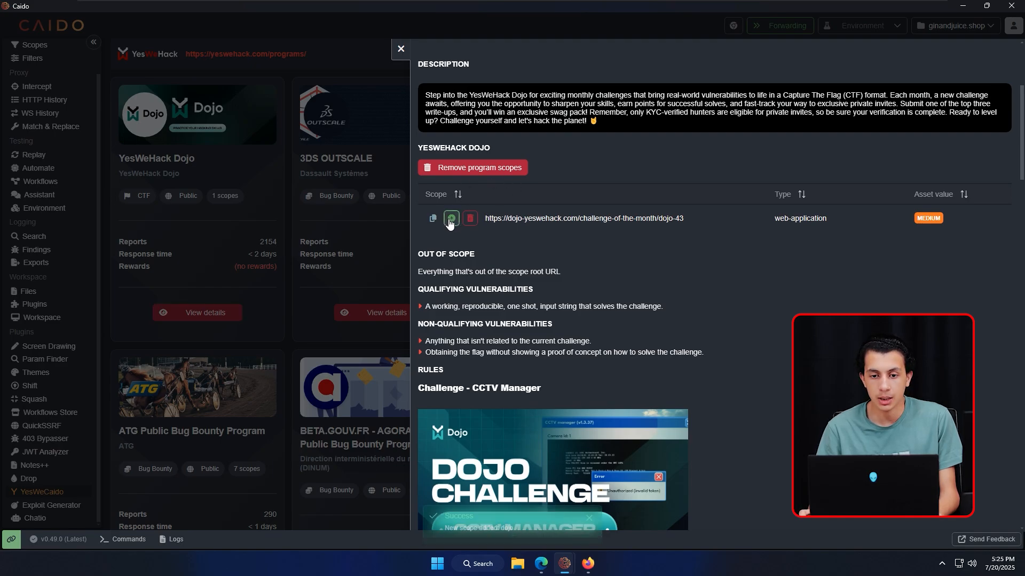
scroll(516, 402, down, 15)
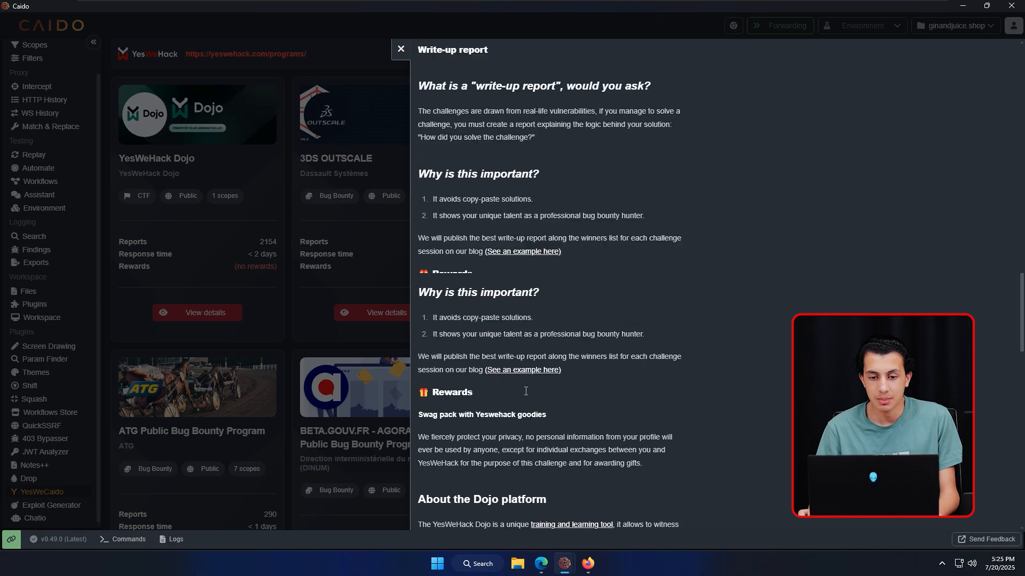
scroll(516, 401, up, 6)
click(281, 211)
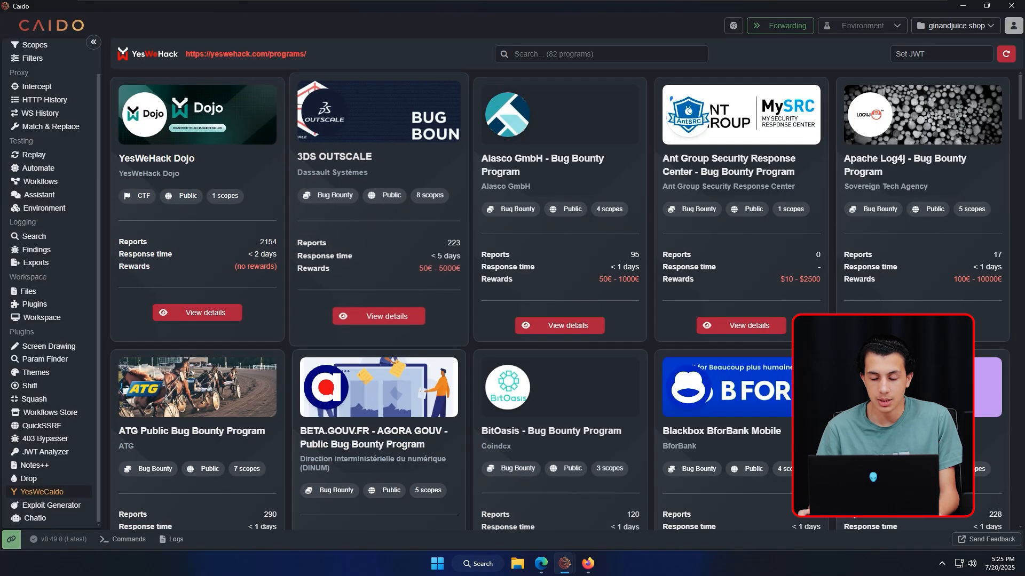
Add Alasco GmbH's user-agent and app.alasco.de, api.alasco.de, *.alasco.de, *.alasco.rocks to scope.
click(568, 326)
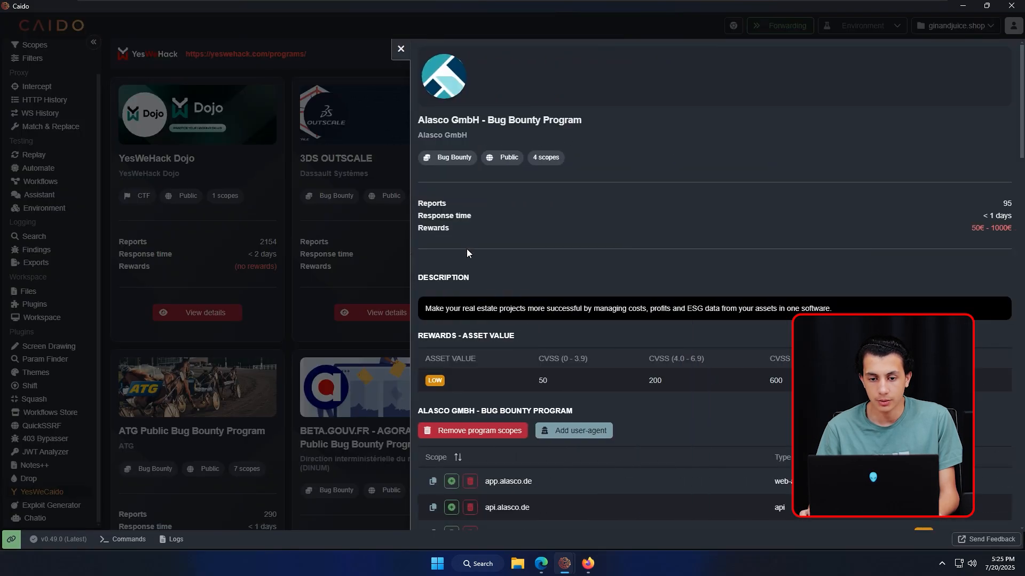
scroll(466, 253, down, 5)
click(587, 168)
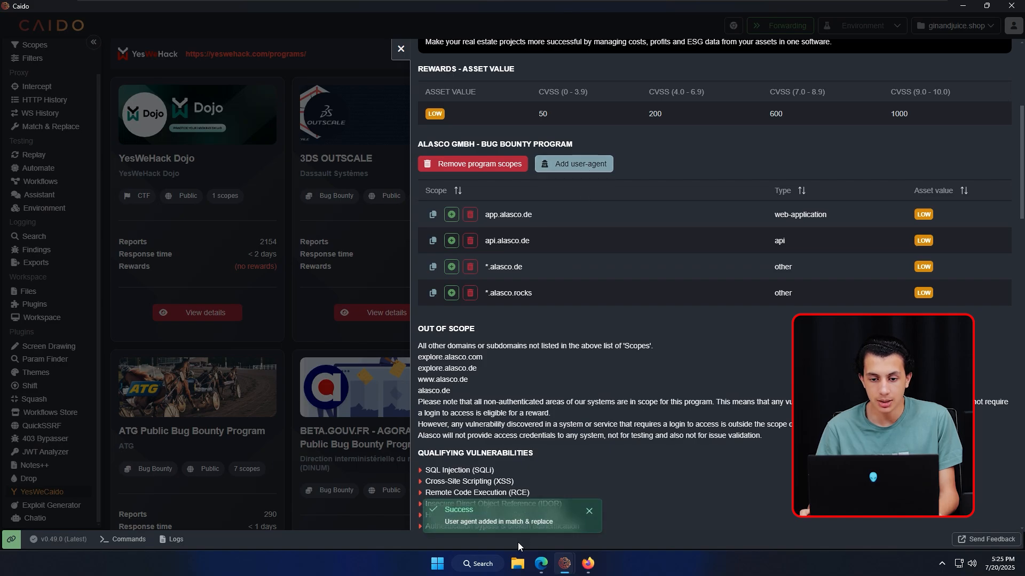
click(452, 215)
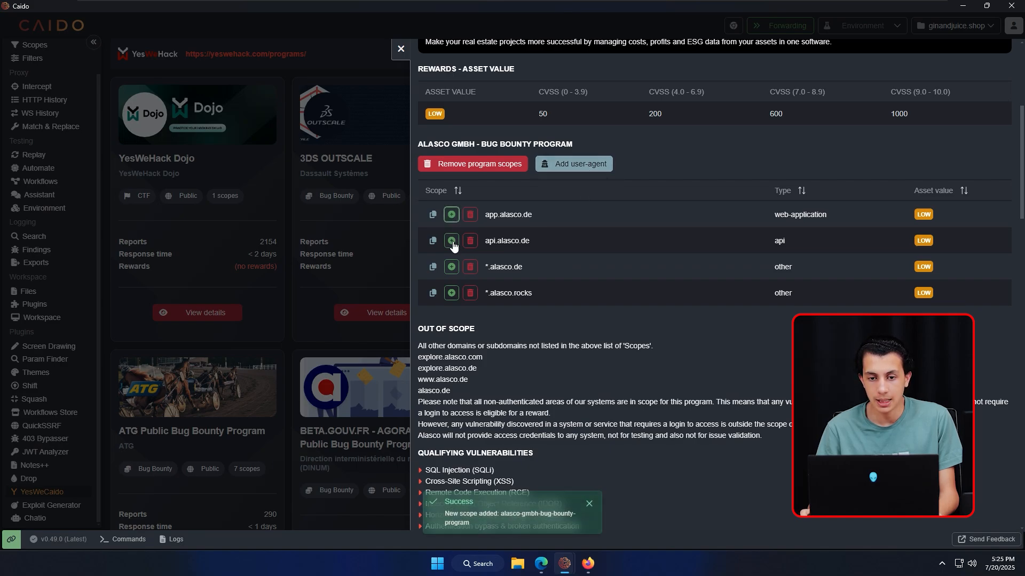
click(452, 241)
click(452, 267)
click(451, 293)
click(382, 297)
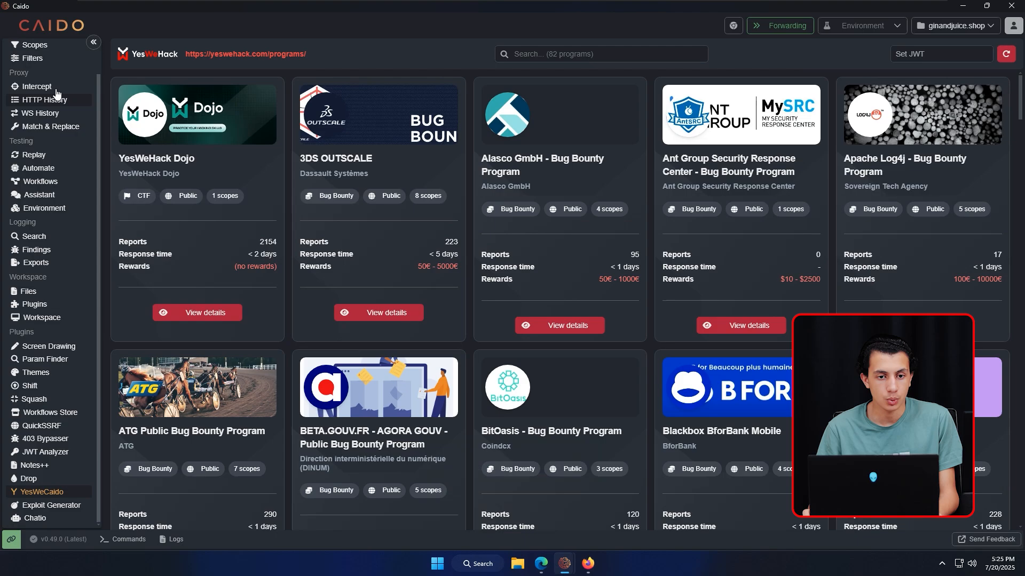
scroll(53, 88, up, 2)
click(37, 78)
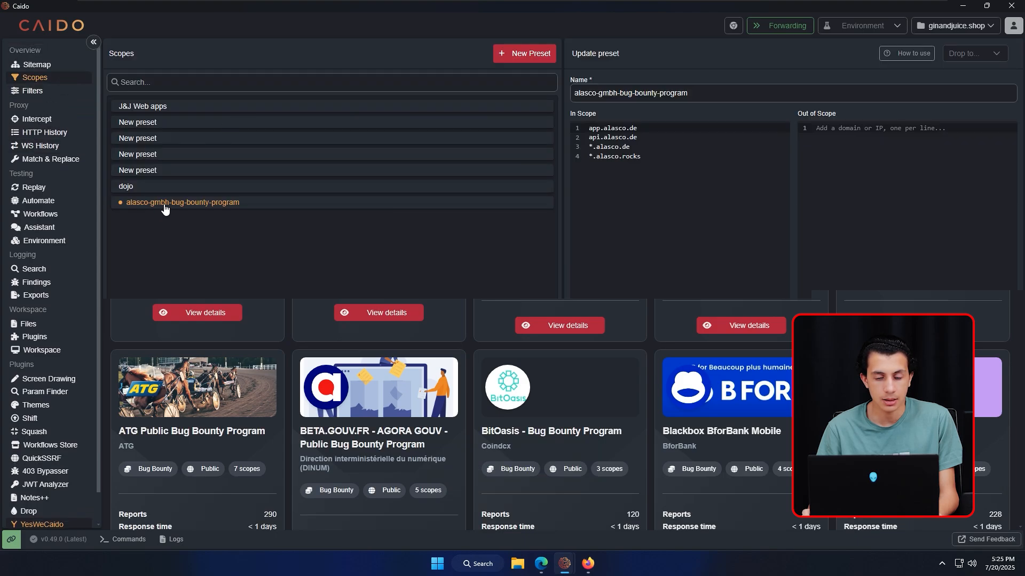
click(69, 160)
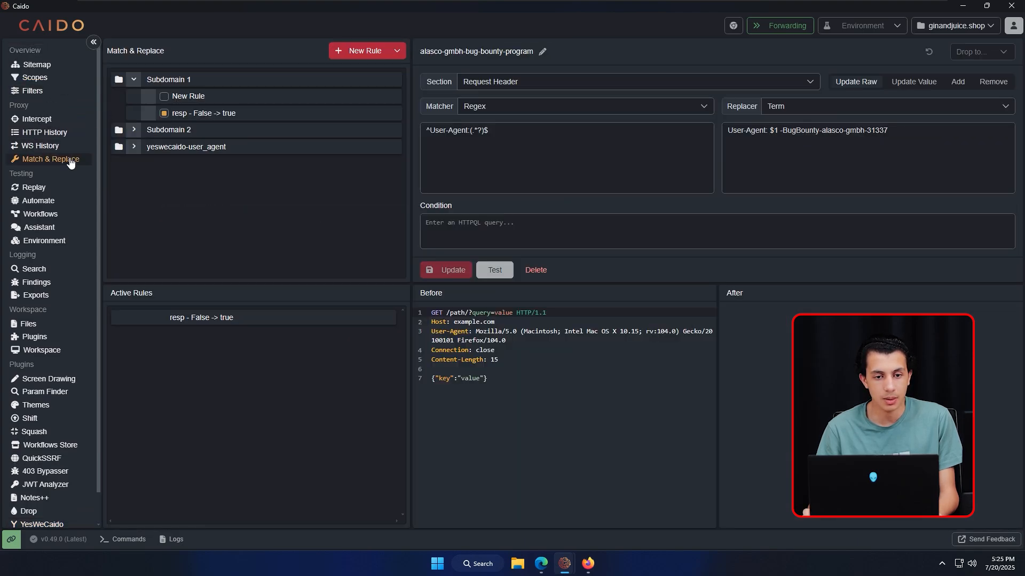
click(134, 146)
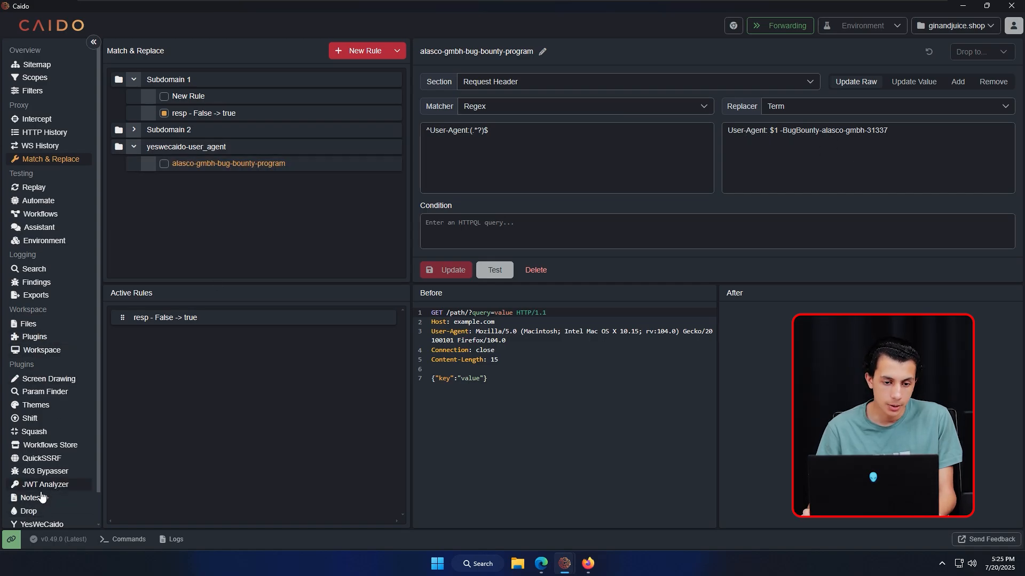
click(38, 525)
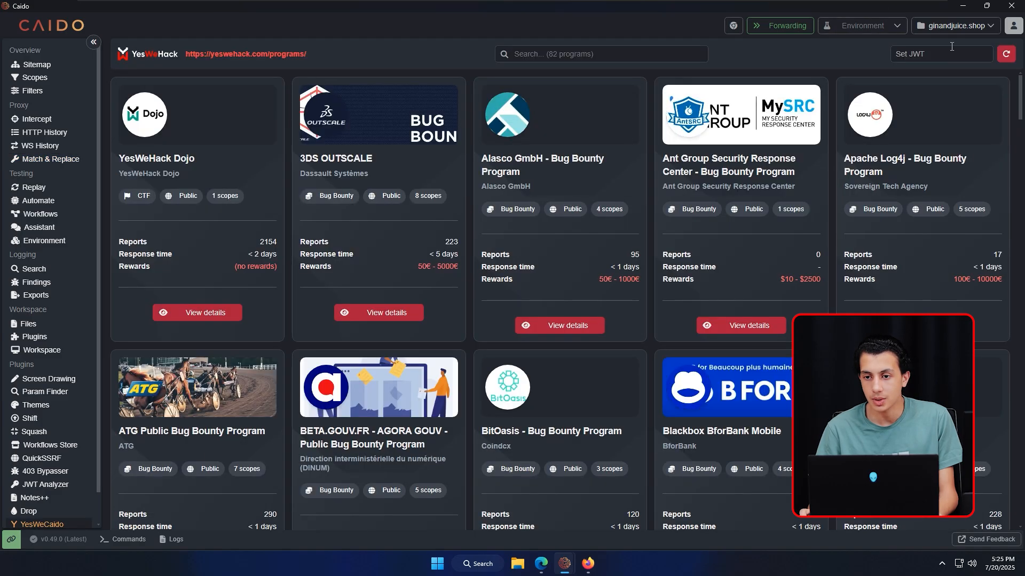
Leave the Set JWT field and show Exploit Generator's ignored and optional header settings.
click(941, 57)
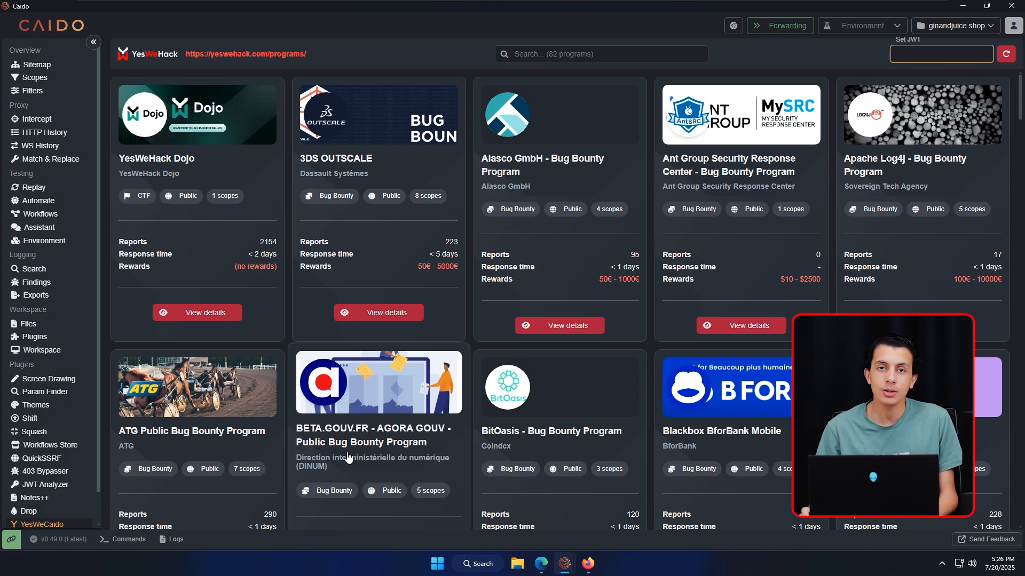
scroll(48, 501, down, 1)
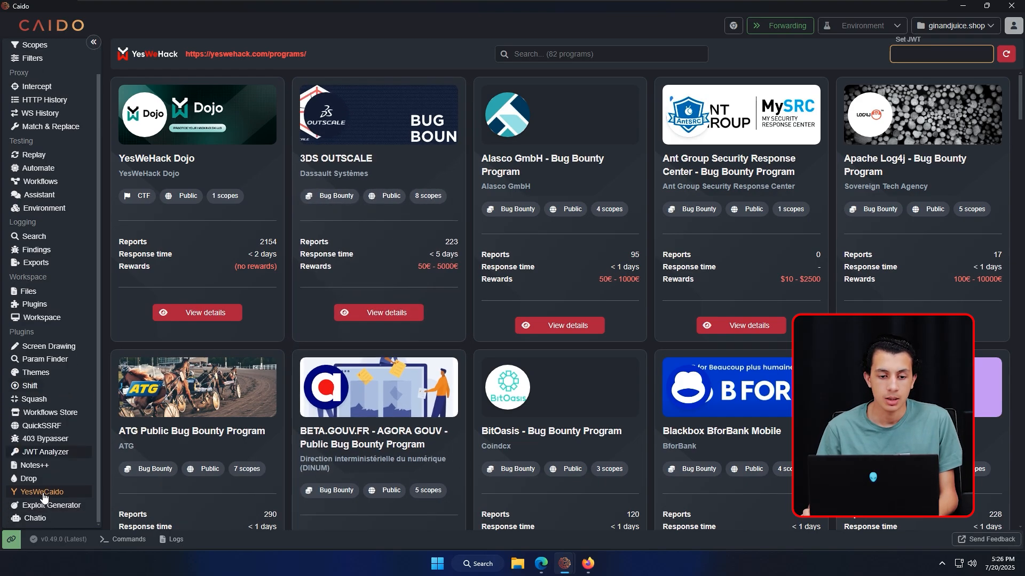
click(49, 506)
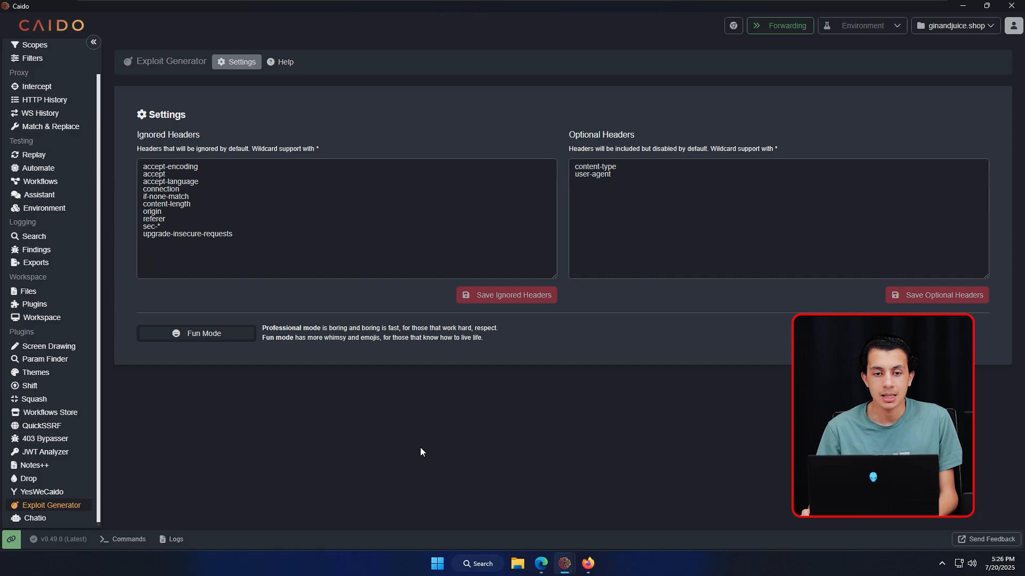
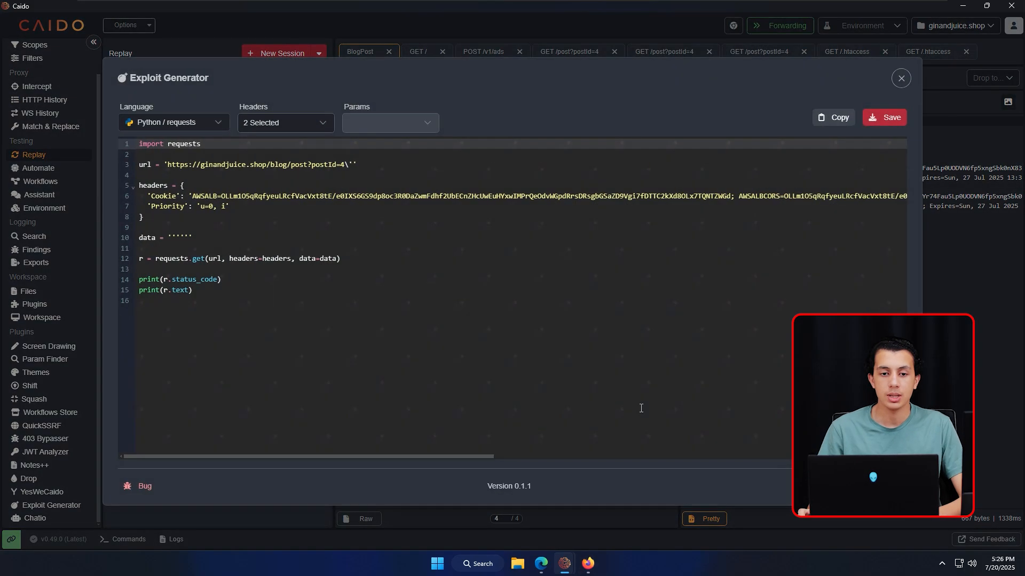
From the Exploit Generator's language list, open the GitHub issues page to request another language.
click(163, 122)
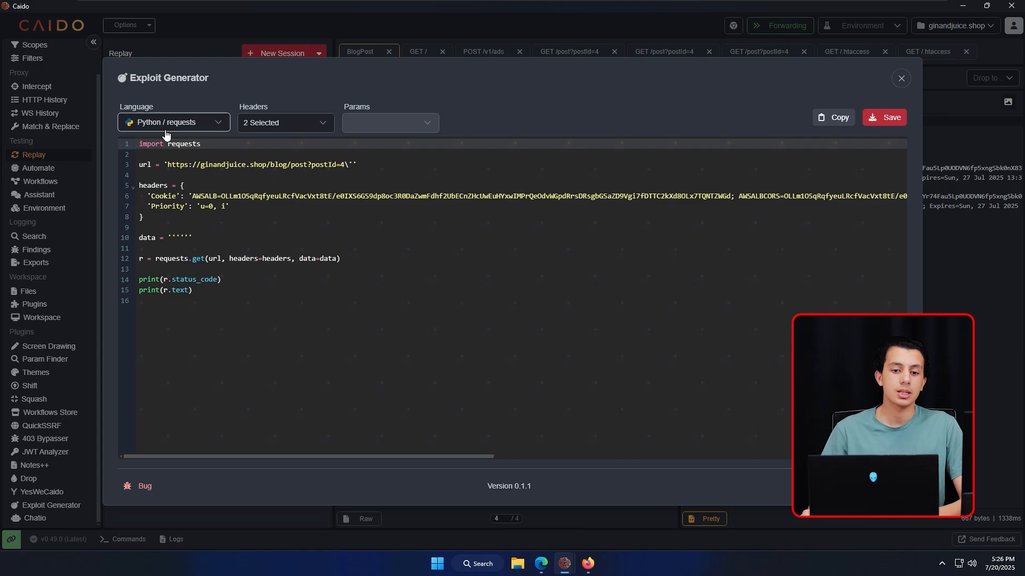
click(181, 202)
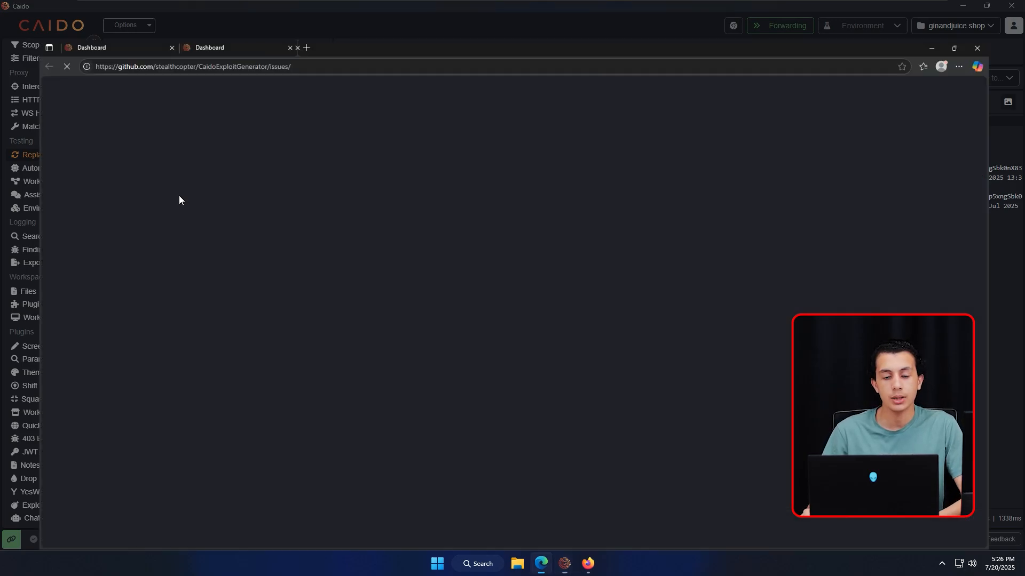
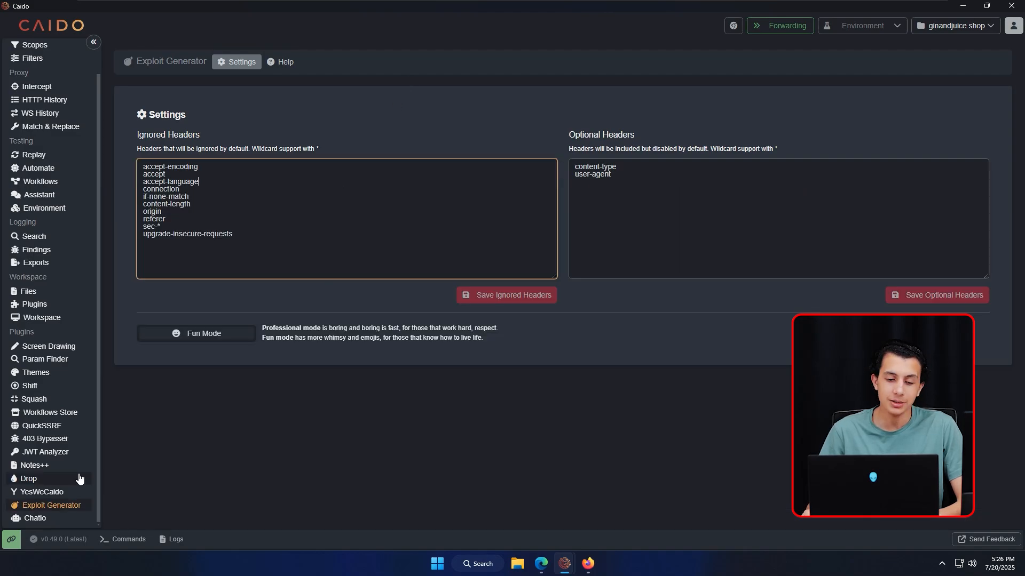
Open the Chatio plugin from the sidebar to show its New Chat page with suggested prompts.
click(38, 518)
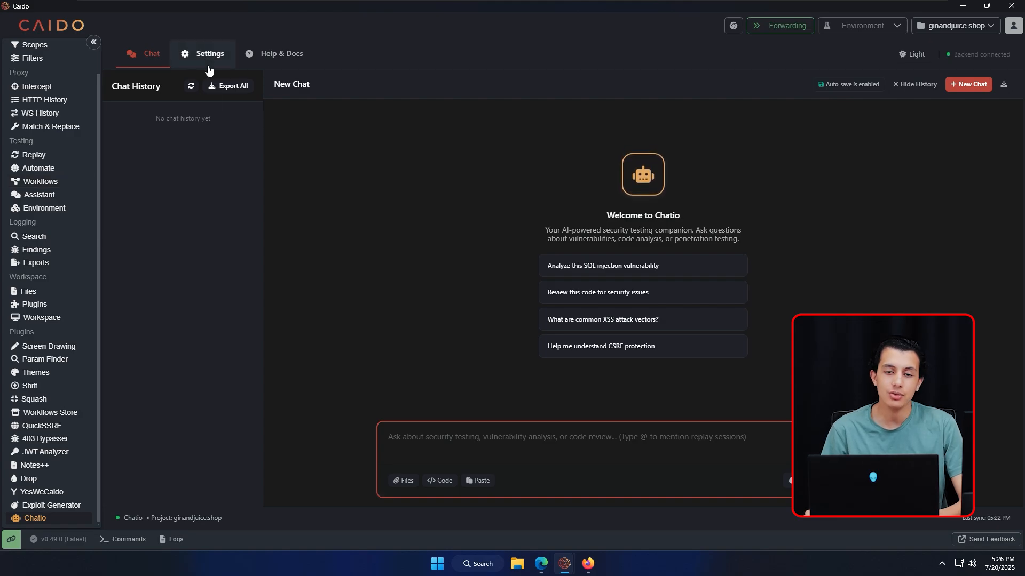
click(209, 61)
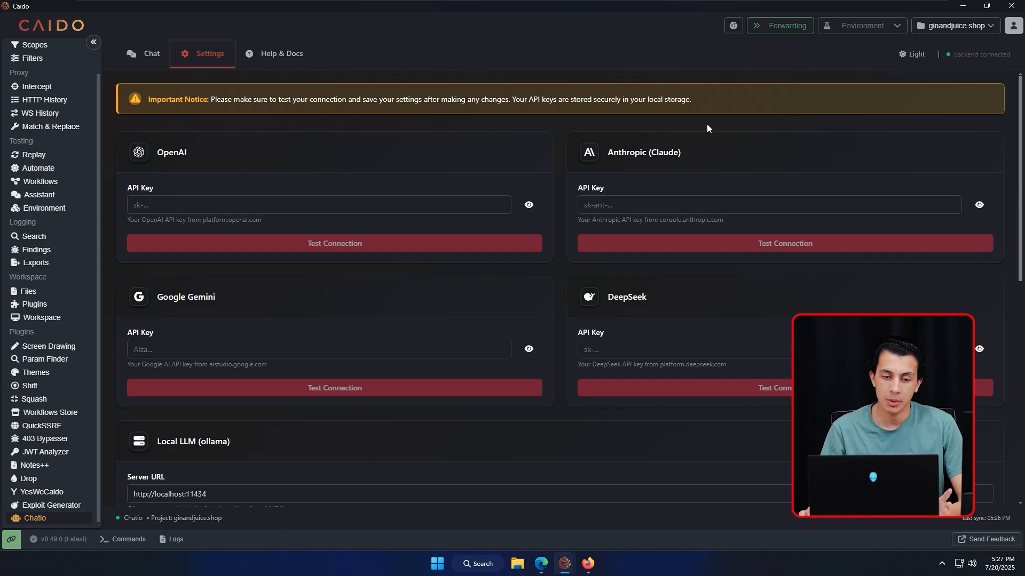
scroll(310, 195, down, 4)
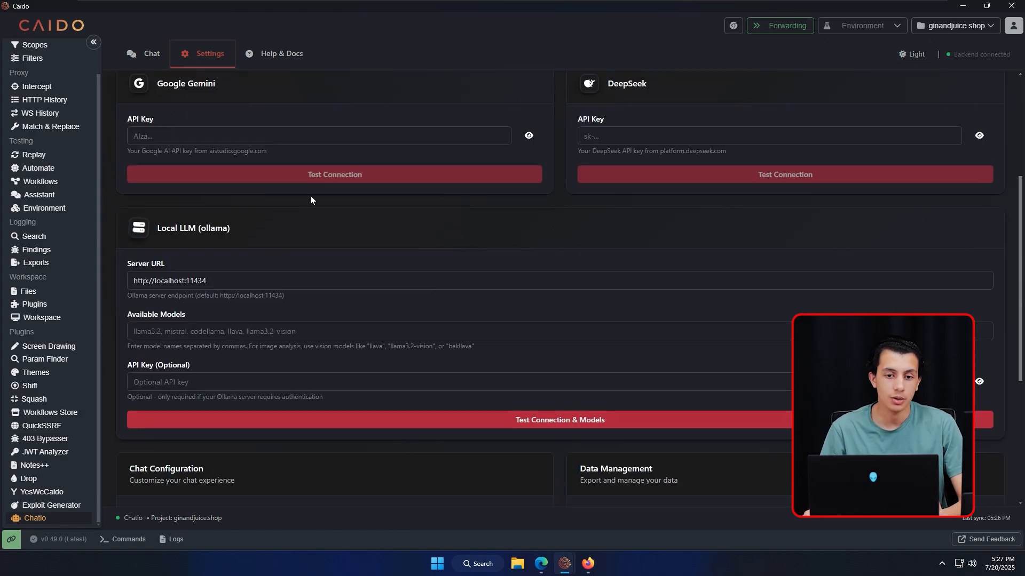
scroll(295, 195, up, 3)
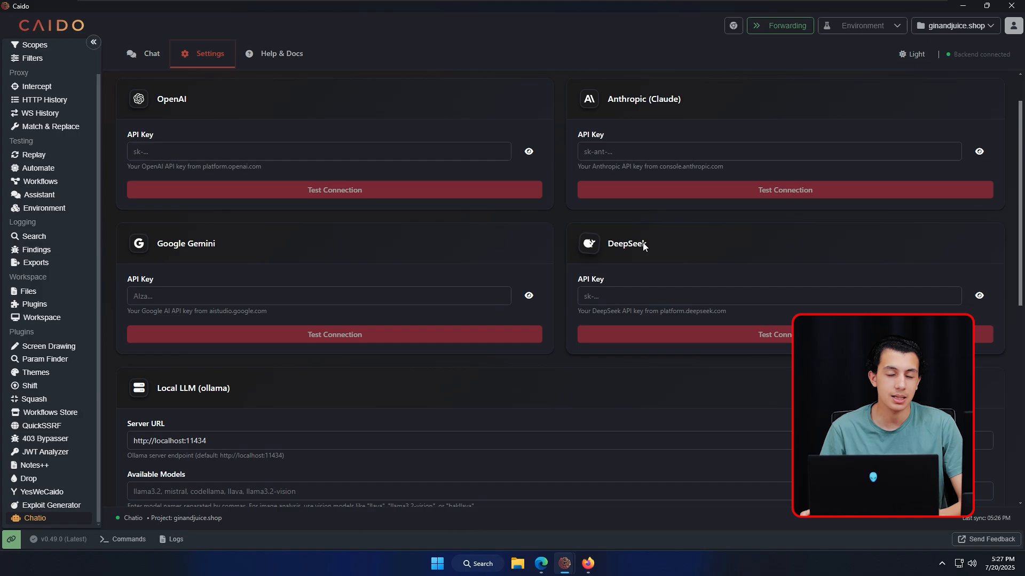
scroll(252, 331, down, 3)
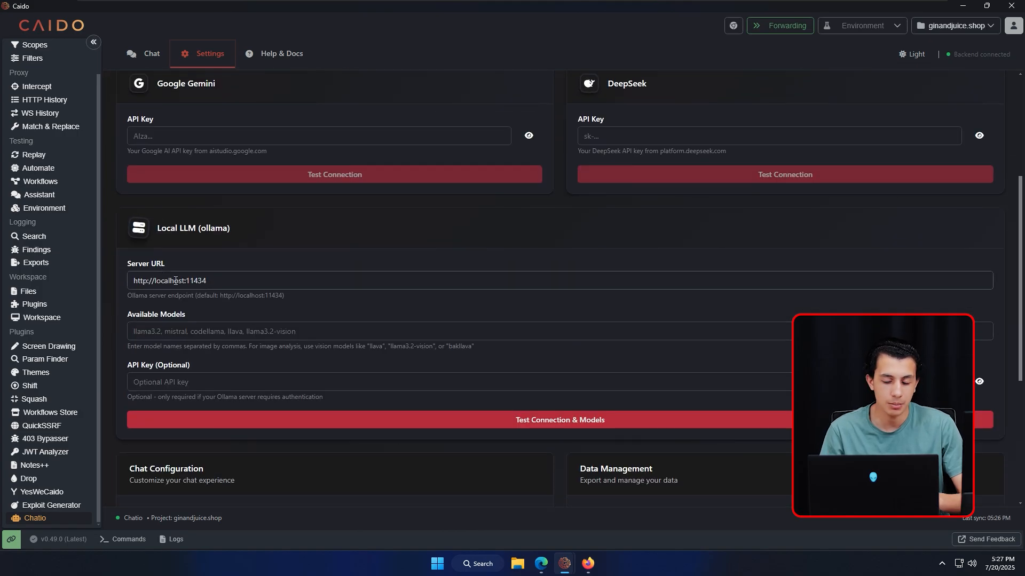
scroll(175, 280, down, 7)
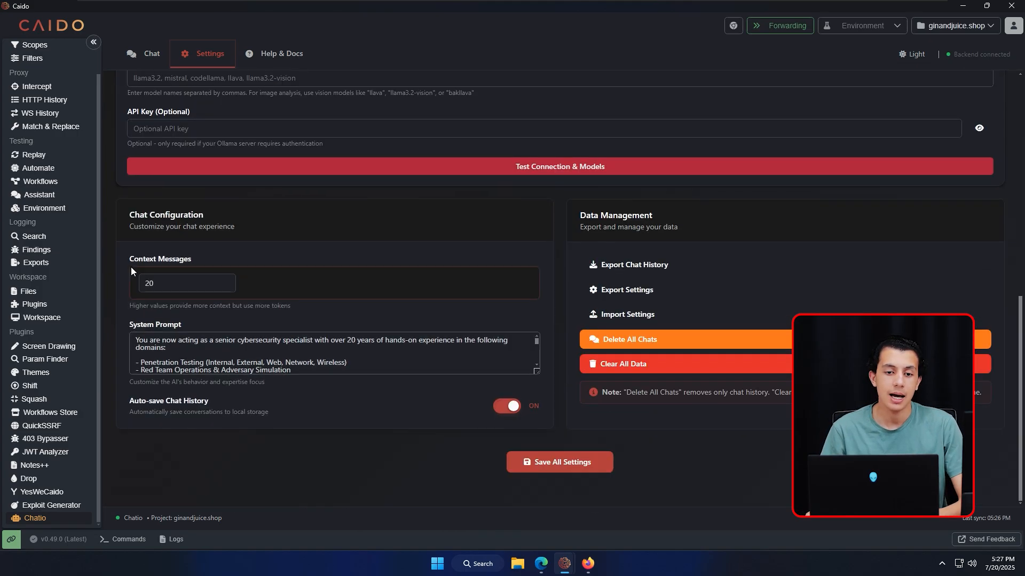
scroll(130, 267, up, 11)
scroll(98, 85, up, 1)
click(151, 55)
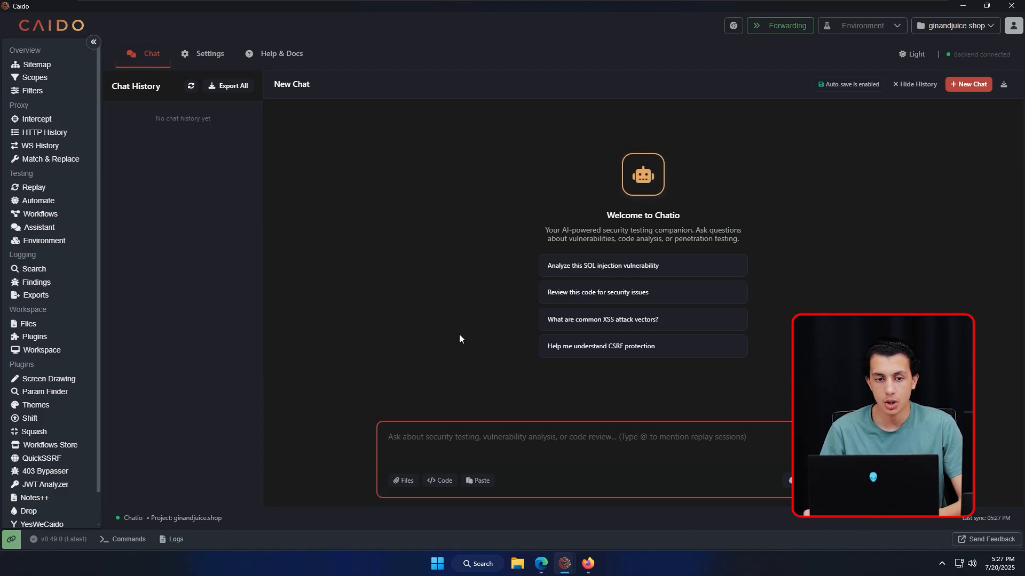
click(656, 437)
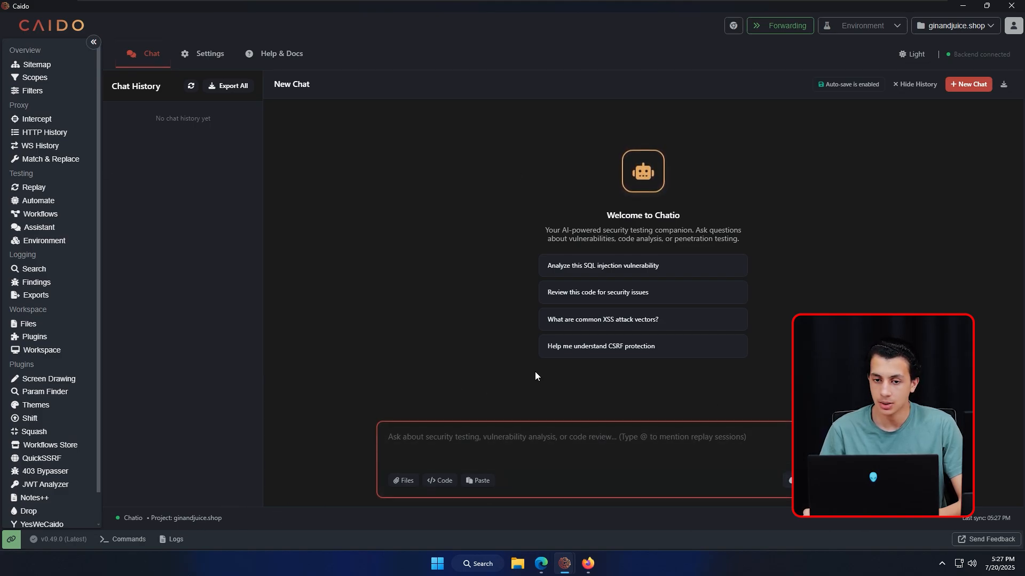
click(814, 481)
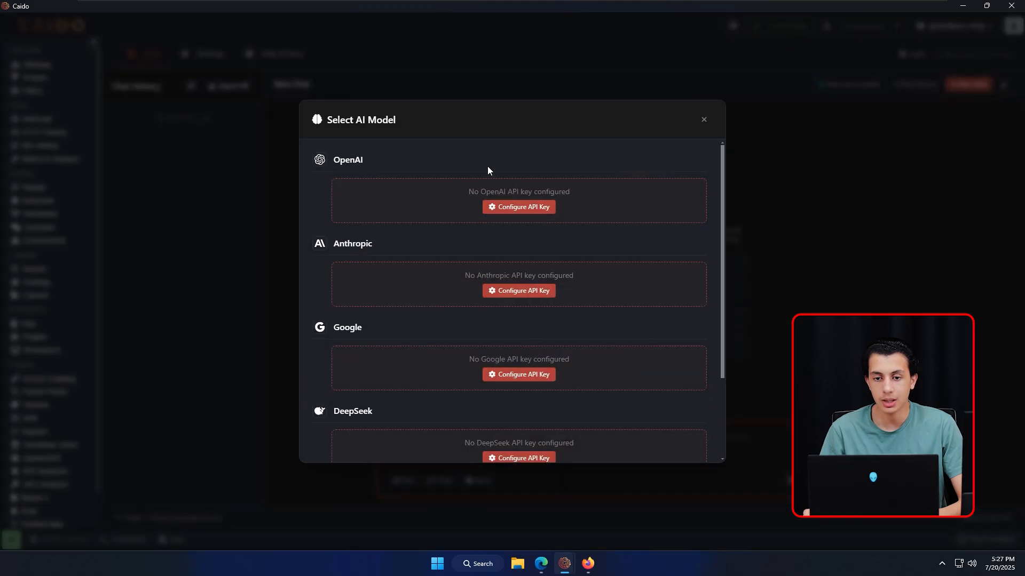
click(703, 121)
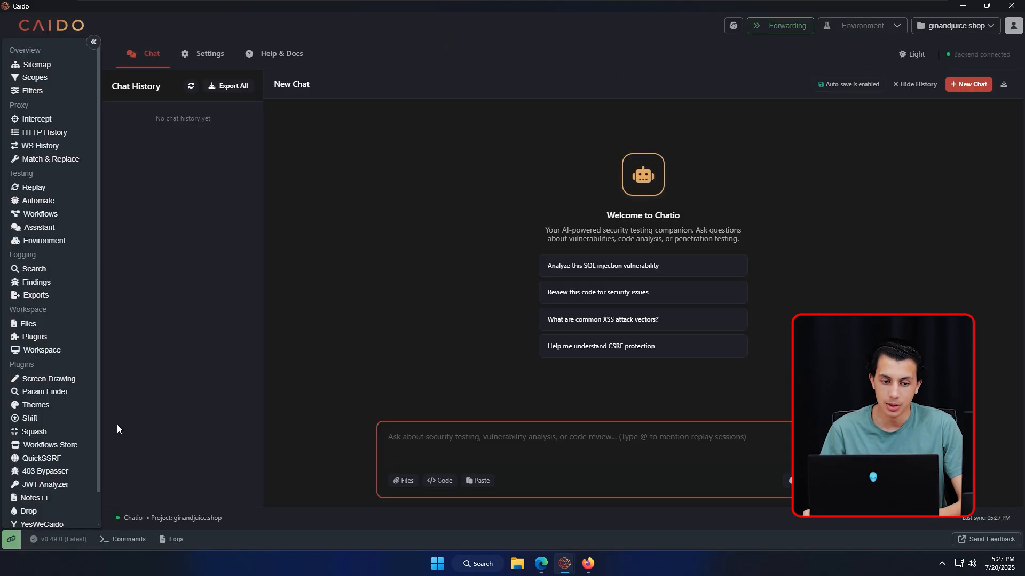
scroll(72, 451, down, 1)
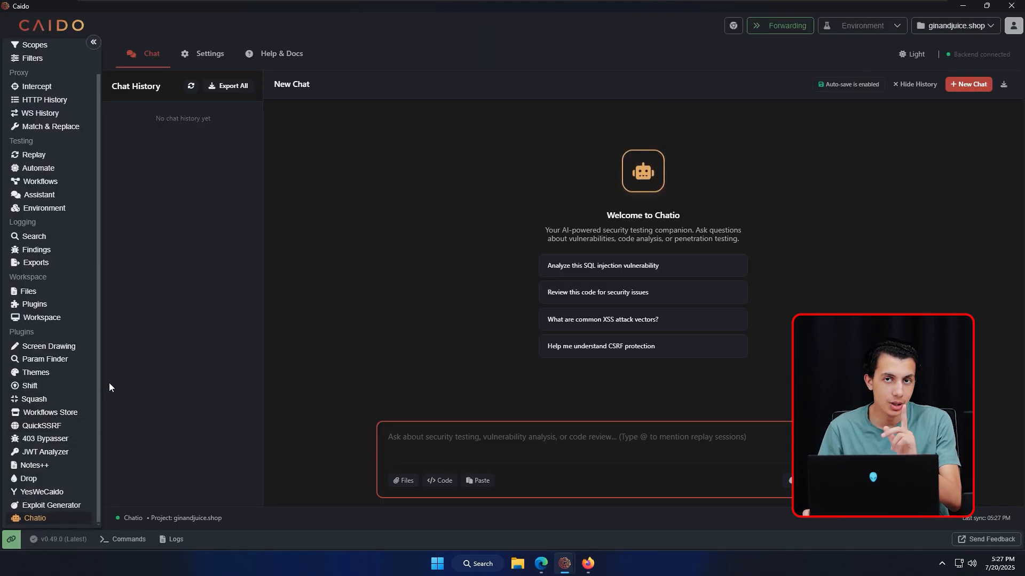
scroll(80, 387, up, 1)
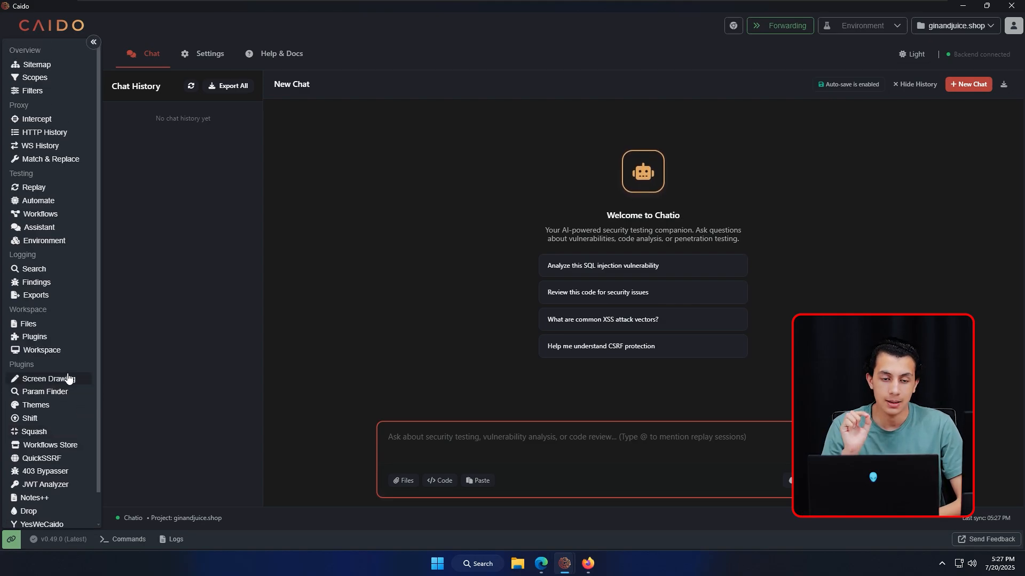
Go to HTTP History and scroll its list, which shows no requests matching the filter.
click(59, 133)
scroll(34, 470, down, 1)
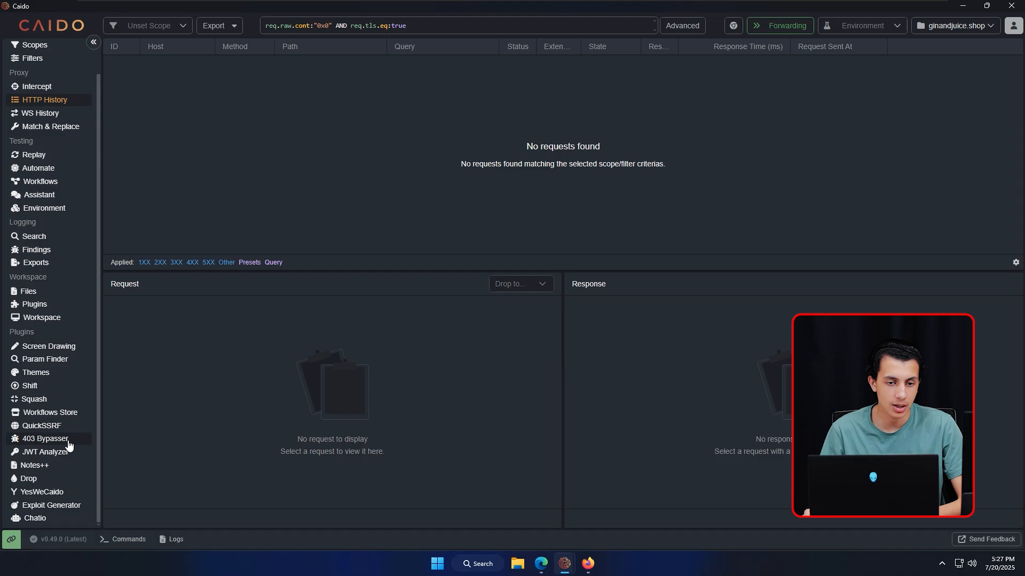
scroll(53, 405, up, 1)
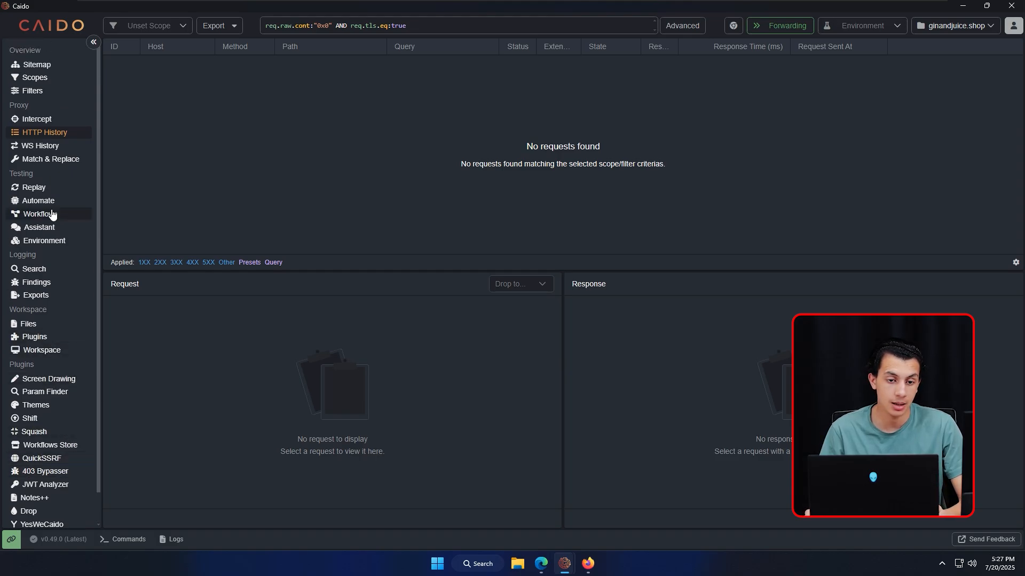
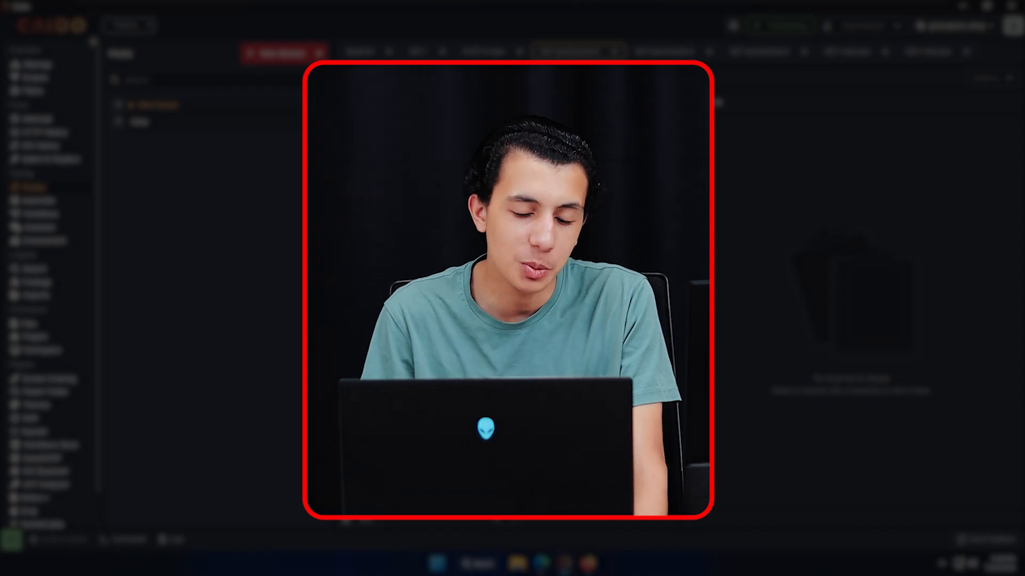
scroll(50, 288, down, 1)
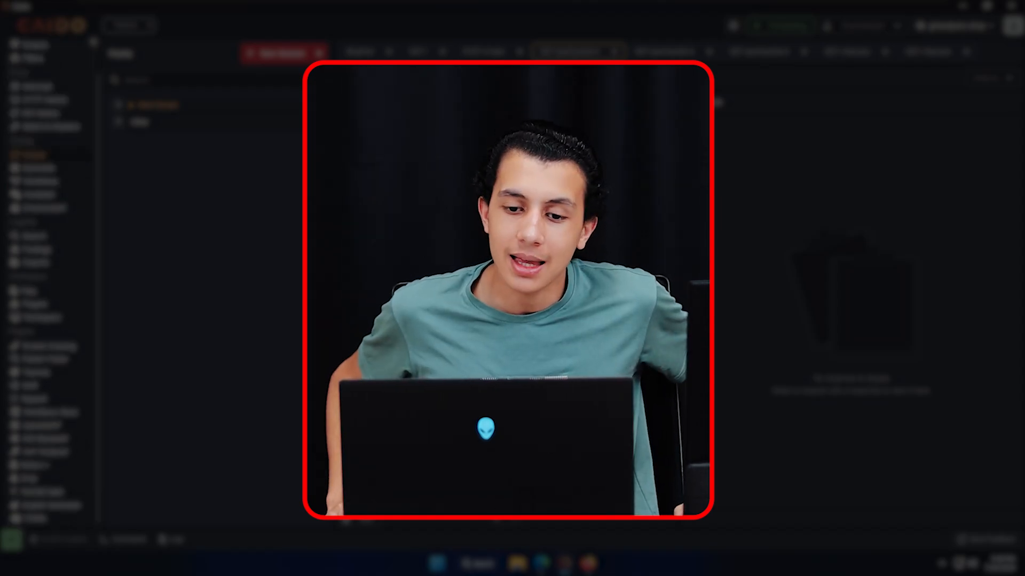